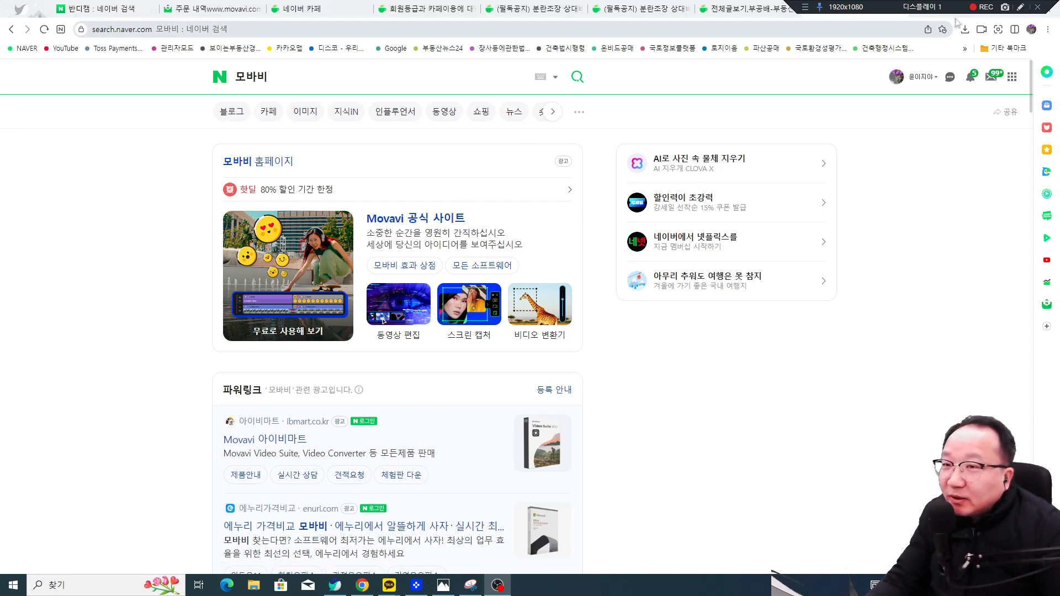
Step: Open the official Movavi homepage (모바비 홈페이지) from the Naver search results
{"action": "left_click", "coordinate": [1020, 6]}
{"action": "mouse_move", "coordinate": [290, 93]}
{"action": "left_mouse_down"}
{"action": "mouse_move", "coordinate": [201, 86]}
{"action": "mouse_move", "coordinate": [270, 89]}
{"action": "left_mouse_up"}
{"action": "left_click_drag", "start_coordinate": [220, 172], "coordinate": [295, 166]}
{"action": "mouse_move", "coordinate": [316, 65]}
{"action": "left_mouse_down"}
{"action": "mouse_move", "coordinate": [289, 70]}
{"action": "mouse_move", "coordinate": [302, 93]}
{"action": "left_mouse_up"}
{"action": "mouse_move", "coordinate": [315, 178]}
{"action": "left_mouse_down"}
{"action": "mouse_move", "coordinate": [214, 163]}
{"action": "mouse_move", "coordinate": [324, 178]}
{"action": "left_mouse_up"}
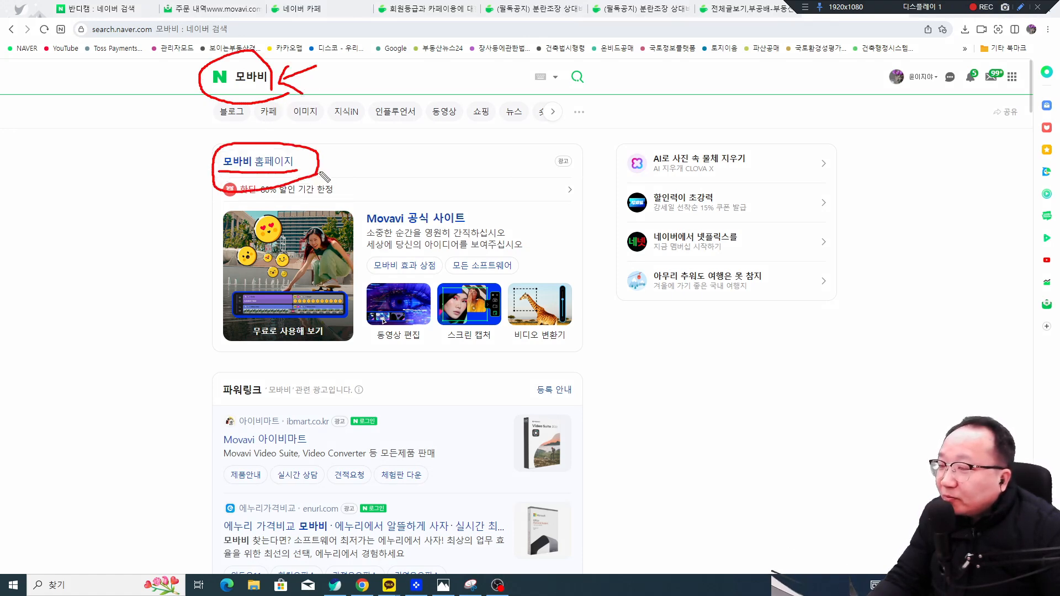
{"action": "left_click", "coordinate": [287, 162]}
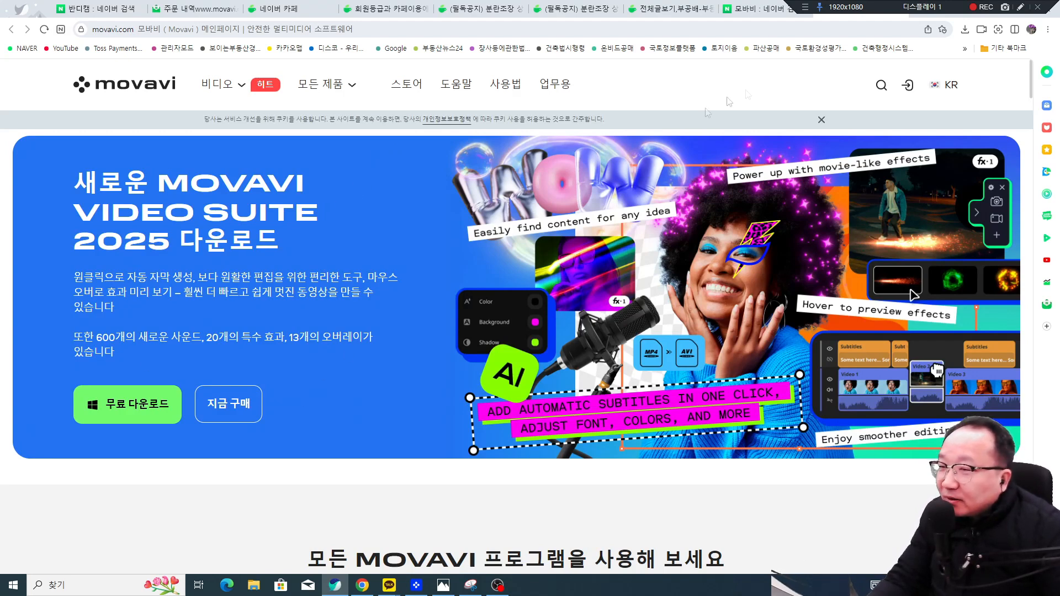
Step: Scroll to the Movavi programs section, then drag Chrome aside to reveal the desktop
{"action": "left_click", "coordinate": [1020, 7]}
{"action": "left_click_drag", "start_coordinate": [302, 286], "coordinate": [275, 255]}
{"action": "left_click_drag", "start_coordinate": [349, 186], "coordinate": [313, 237]}
{"action": "left_click_drag", "start_coordinate": [314, 190], "coordinate": [366, 237]}
{"action": "key", "text": "Escape"}
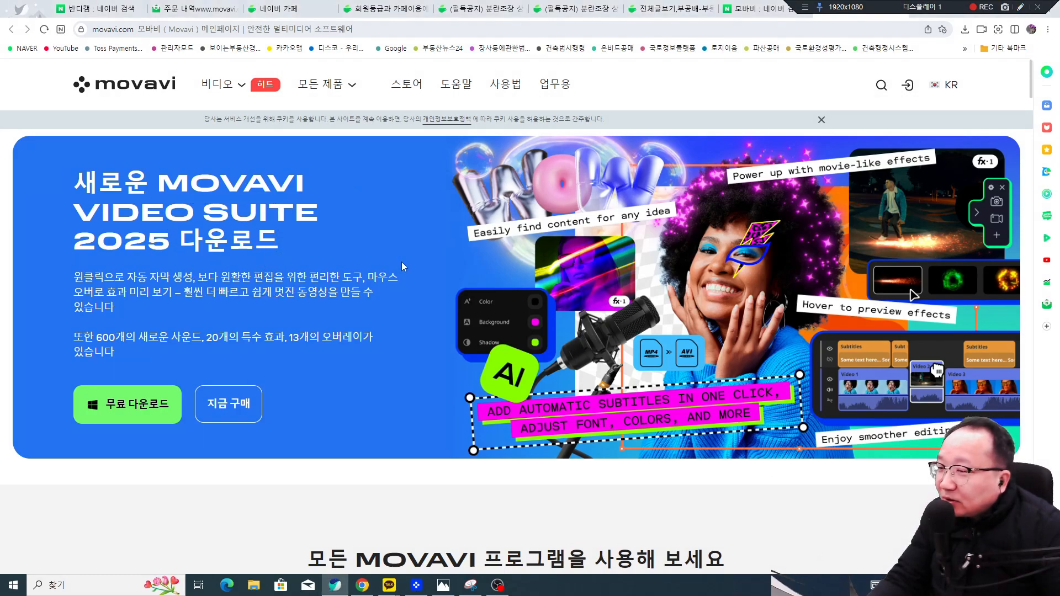
{"action": "scroll", "coordinate": [402, 261], "scroll_direction": "down", "scroll_amount": 7}
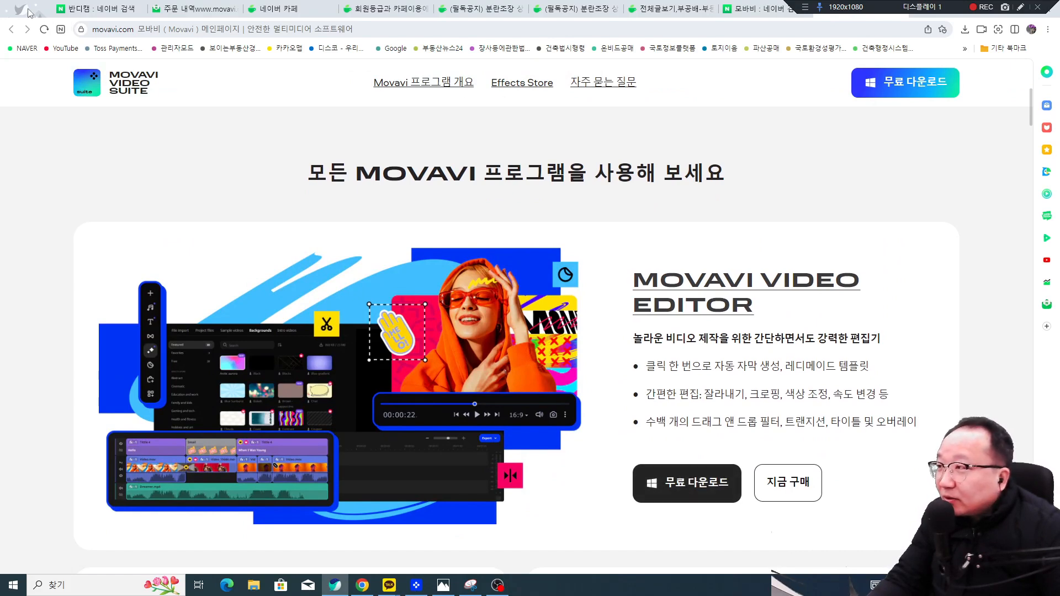
{"action": "left_click_drag", "start_coordinate": [28, 11], "coordinate": [983, 172]}
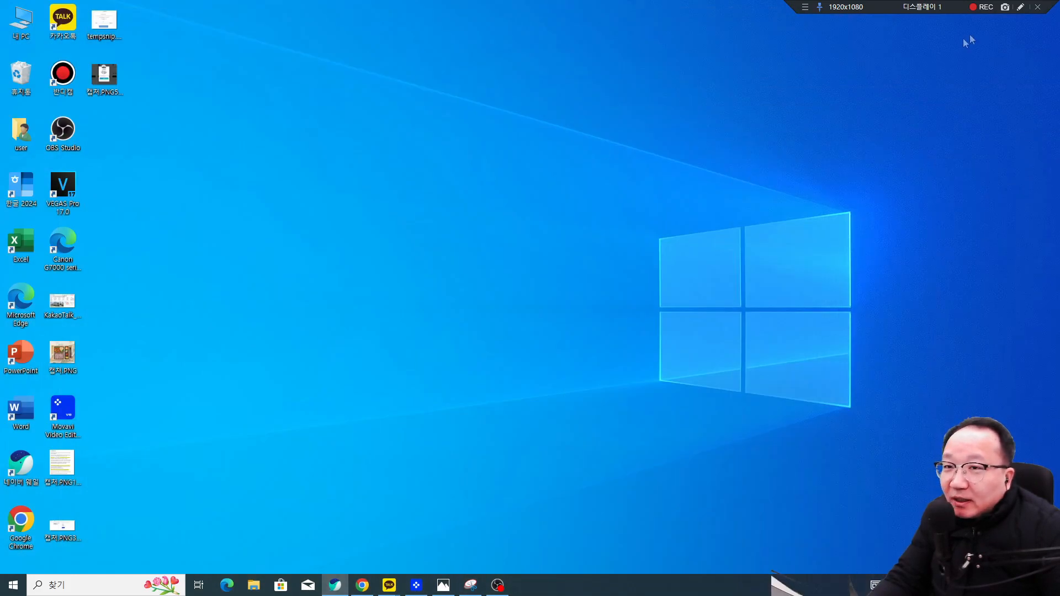
Step: Launch Movavi Video Editor from its desktop icon
{"action": "left_click", "coordinate": [1020, 7]}
{"action": "mouse_move", "coordinate": [96, 428]}
{"action": "left_mouse_down"}
{"action": "mouse_move", "coordinate": [76, 396]}
{"action": "mouse_move", "coordinate": [77, 429]}
{"action": "left_mouse_up"}
{"action": "left_click_drag", "start_coordinate": [112, 374], "coordinate": [83, 405]}
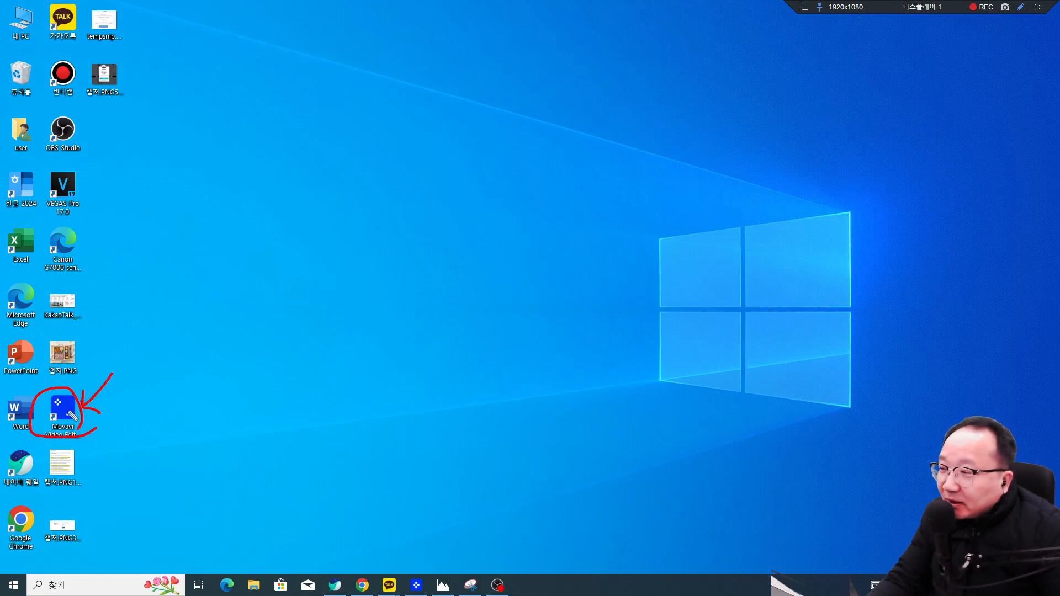
{"action": "key", "text": "Escape"}
{"action": "left_click", "coordinate": [417, 586]}
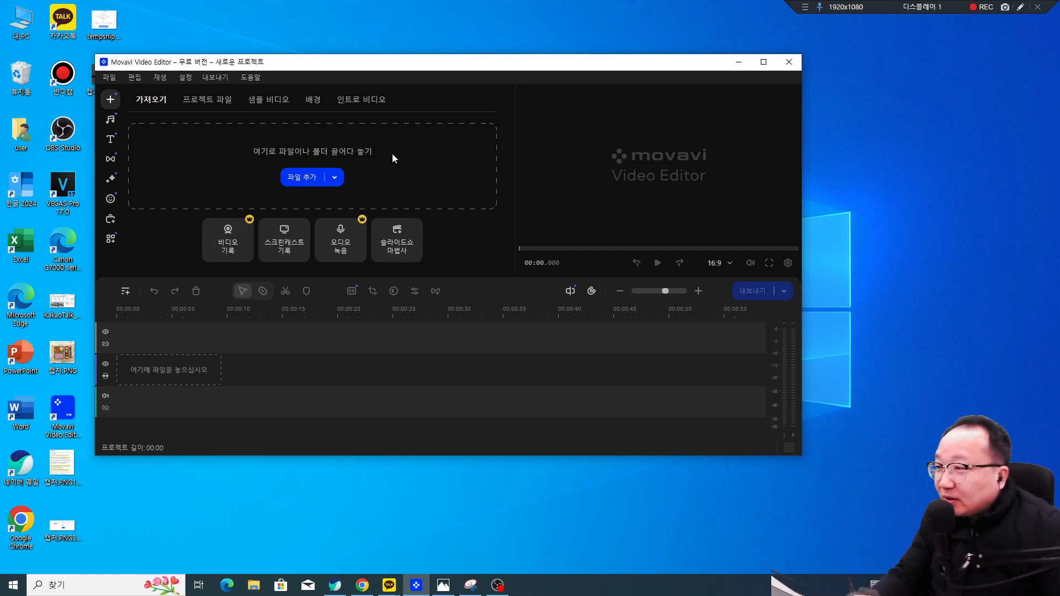
Step: Recentre the editor window and bring up the activation dialog via 도움말 > 소프트웨어 인증
{"action": "left_click_drag", "start_coordinate": [448, 65], "coordinate": [419, 41]}
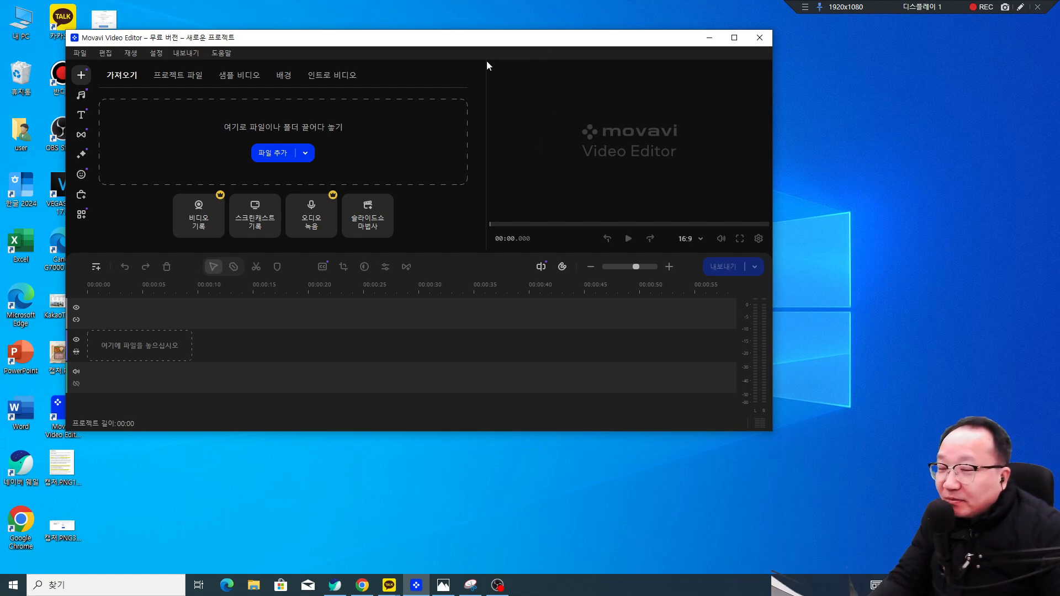
{"action": "left_click_drag", "start_coordinate": [334, 37], "coordinate": [442, 68]}
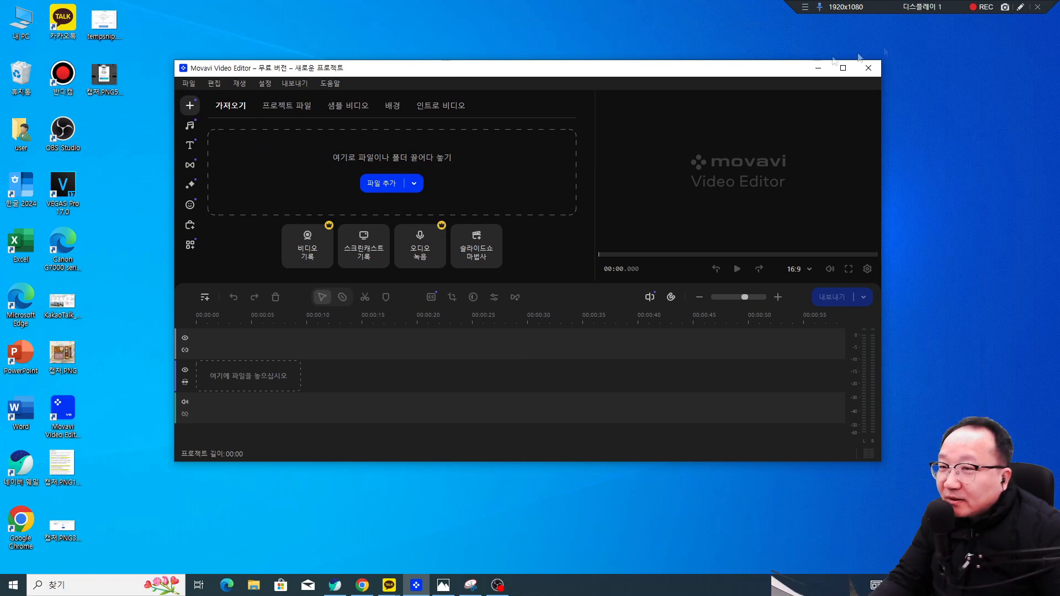
{"action": "left_click", "coordinate": [333, 84]}
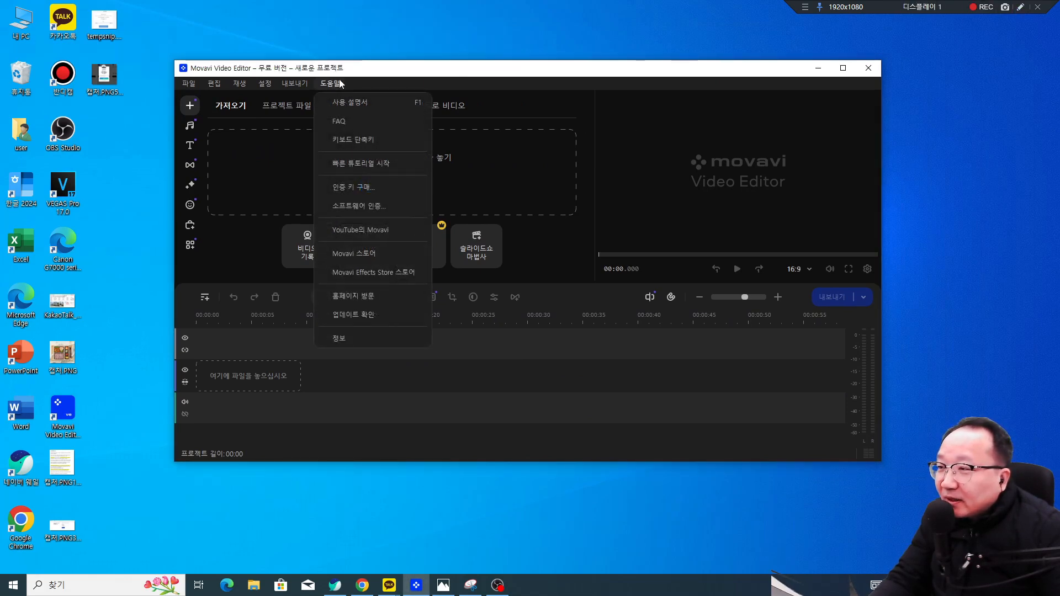
{"action": "left_click", "coordinate": [368, 215]}
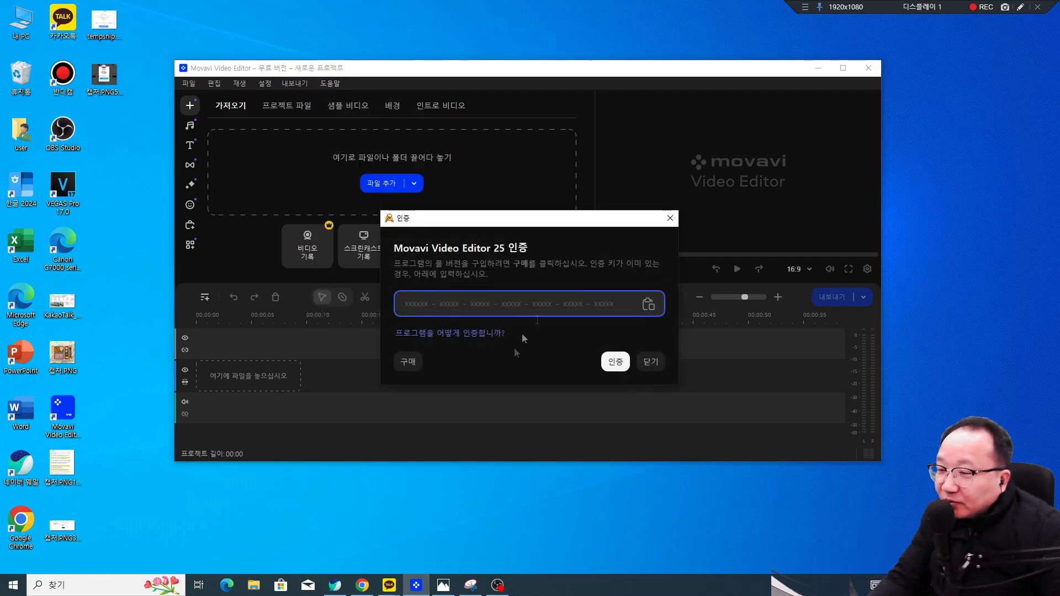
Step: Close the activation dialog without a key and bring Chrome back in front of the editor
{"action": "left_click", "coordinate": [651, 362]}
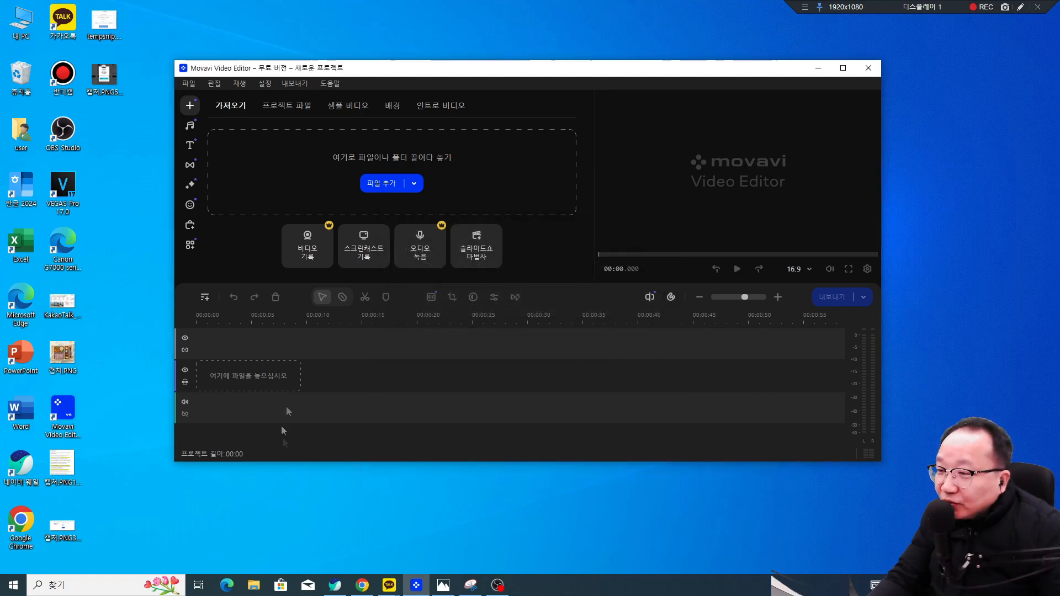
{"action": "left_click_drag", "start_coordinate": [528, 69], "coordinate": [1059, 245]}
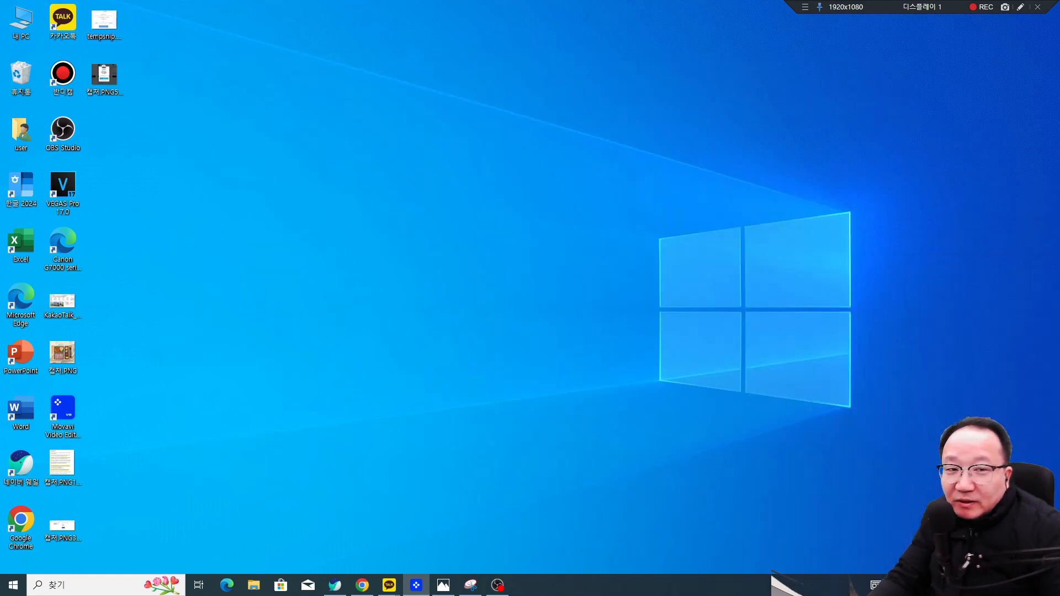
{"action": "left_click_drag", "start_coordinate": [1059, 108], "coordinate": [779, 46]}
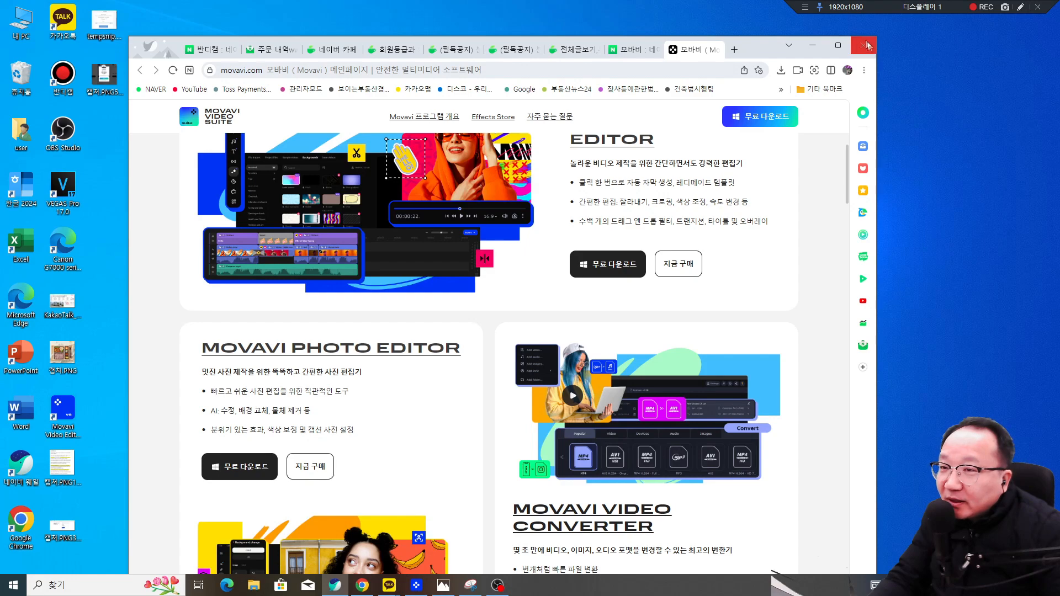
Step: Maximize Chrome and go to the Video Editor purchase page via 지금 구매
{"action": "left_click", "coordinate": [836, 46]}
{"action": "left_click", "coordinate": [776, 457]}
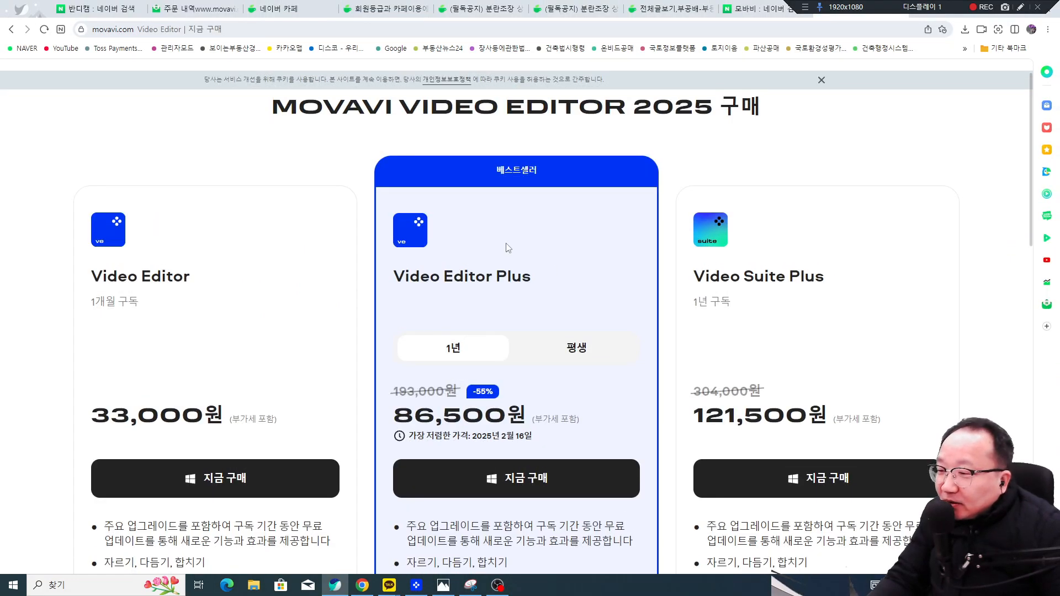
{"action": "scroll", "coordinate": [508, 248], "scroll_direction": "down", "scroll_amount": 1}
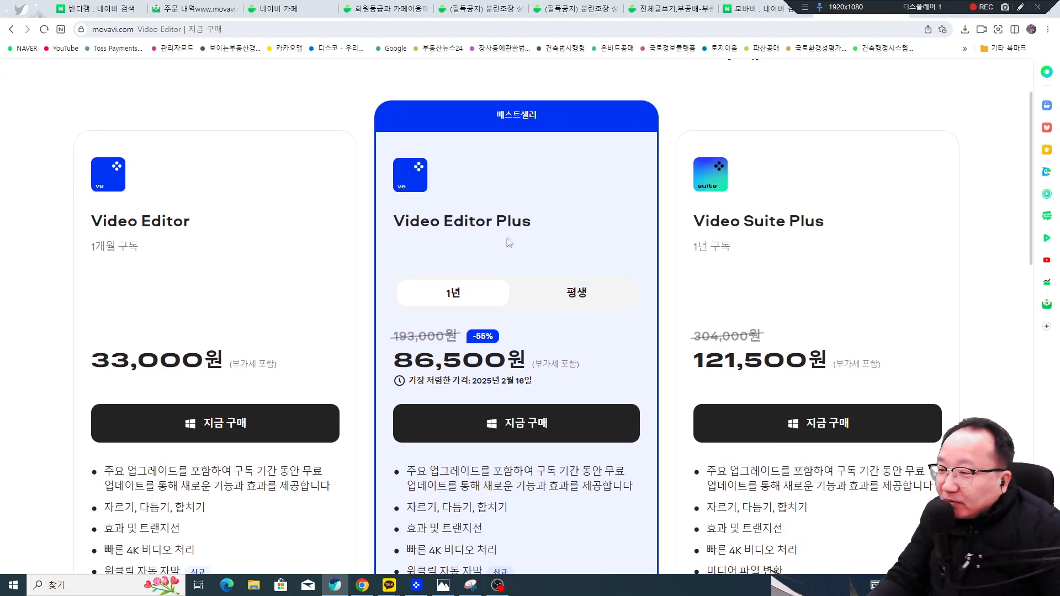
{"action": "left_click", "coordinate": [1019, 7]}
{"action": "mouse_move", "coordinate": [471, 326]}
{"action": "left_mouse_down"}
{"action": "mouse_move", "coordinate": [422, 283]}
{"action": "mouse_move", "coordinate": [478, 313]}
{"action": "left_mouse_up"}
{"action": "key", "text": "Escape"}
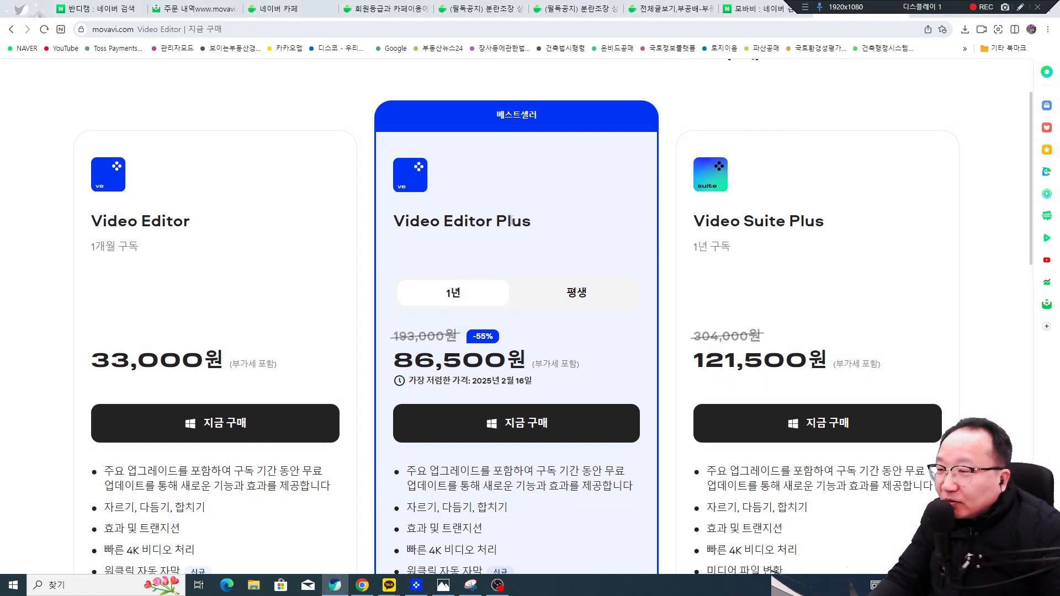
Step: Compare Video Editor Plus 평생 and 1년 prices, then minimize the editor window
{"action": "left_click", "coordinate": [566, 294]}
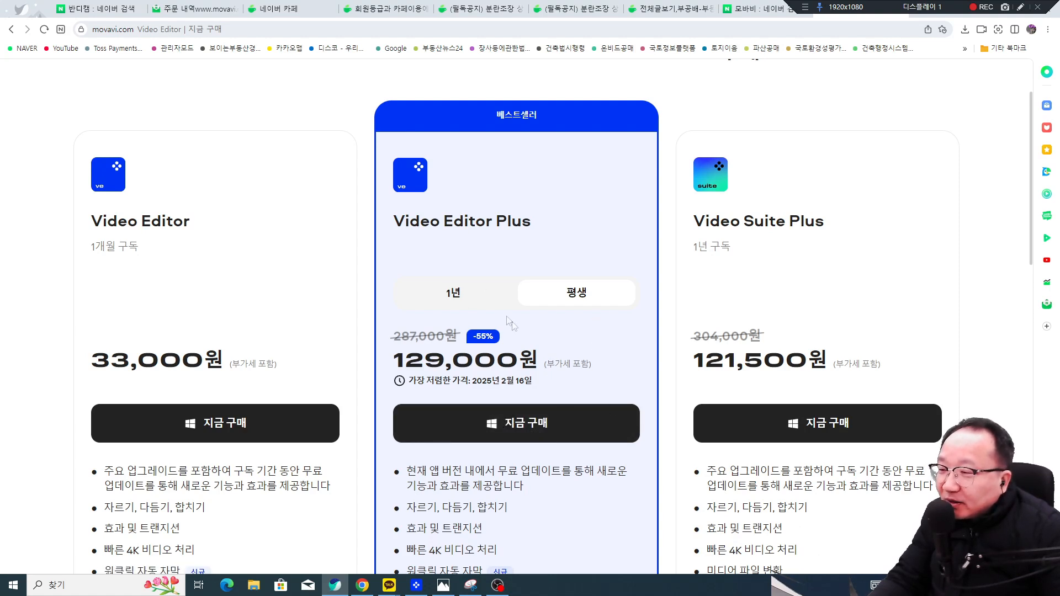
{"action": "left_click", "coordinate": [466, 299]}
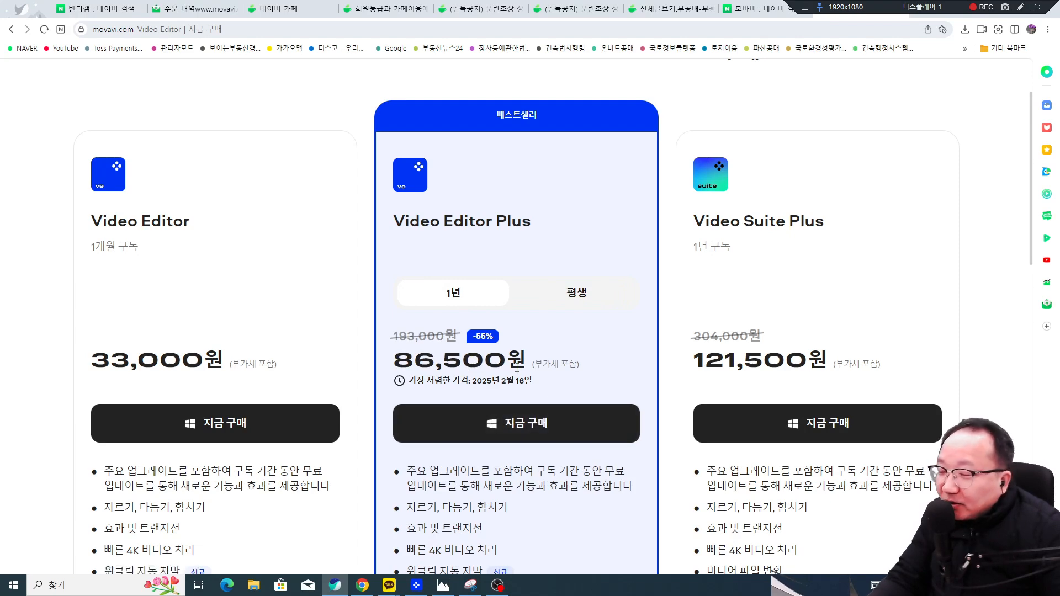
{"action": "left_click_drag", "start_coordinate": [1059, 211], "coordinate": [340, 73]}
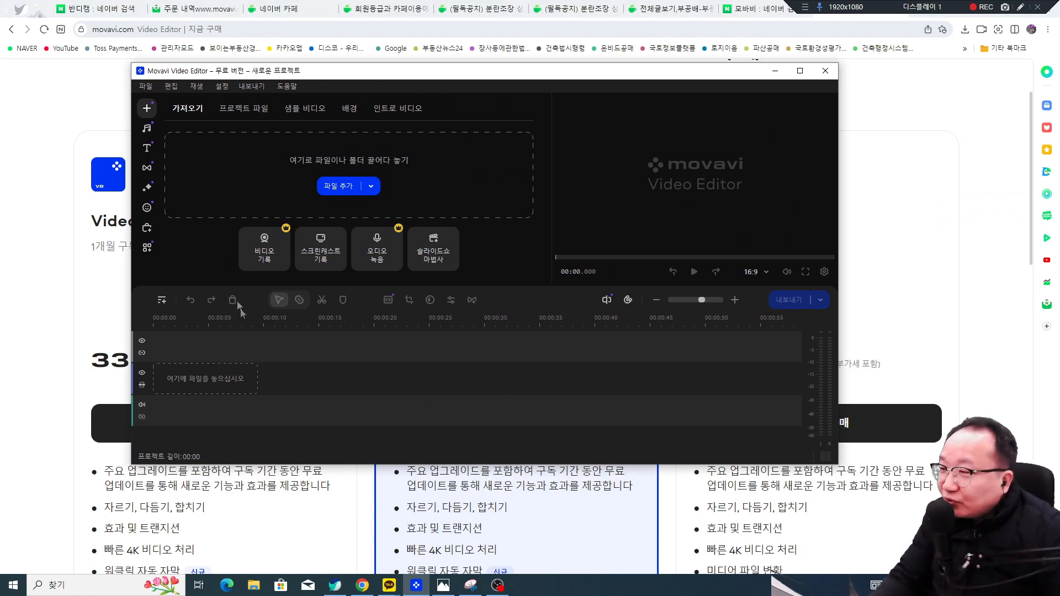
{"action": "left_click", "coordinate": [774, 71]}
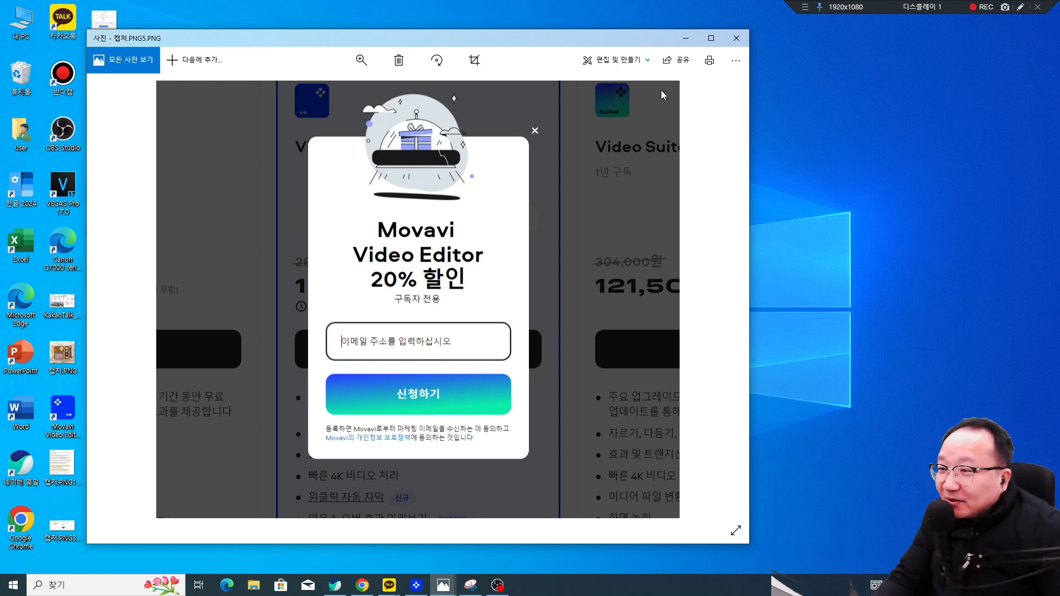
Step: Minimize the discount popup screenshot and bring the pricing page back onto the screen
{"action": "left_click", "coordinate": [686, 37]}
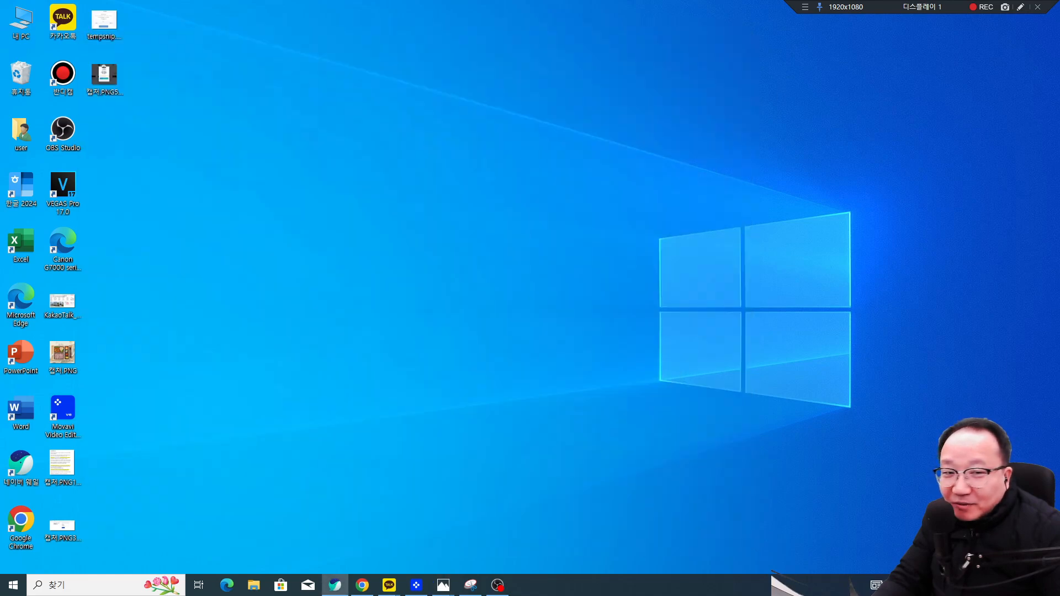
{"action": "left_click_drag", "start_coordinate": [1059, 176], "coordinate": [734, 28]}
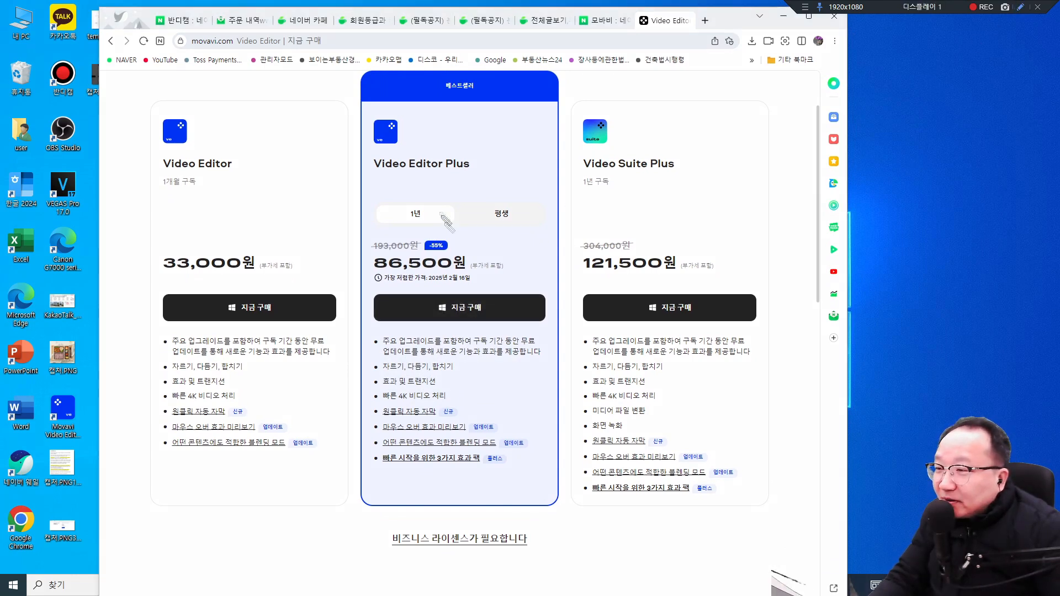
{"action": "left_click_drag", "start_coordinate": [517, 222], "coordinate": [433, 226]}
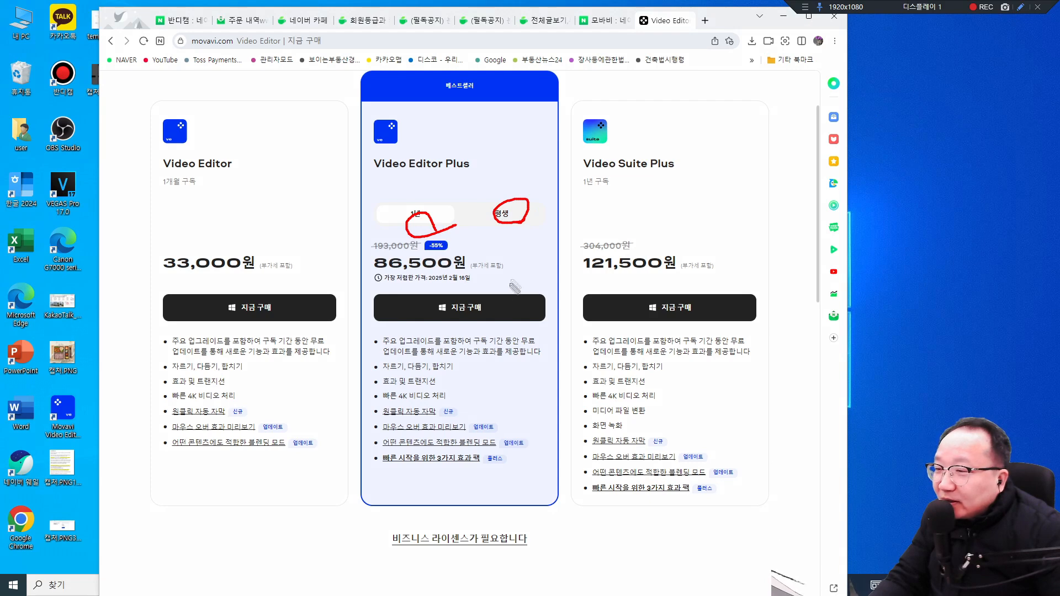
{"action": "key", "text": "Escape"}
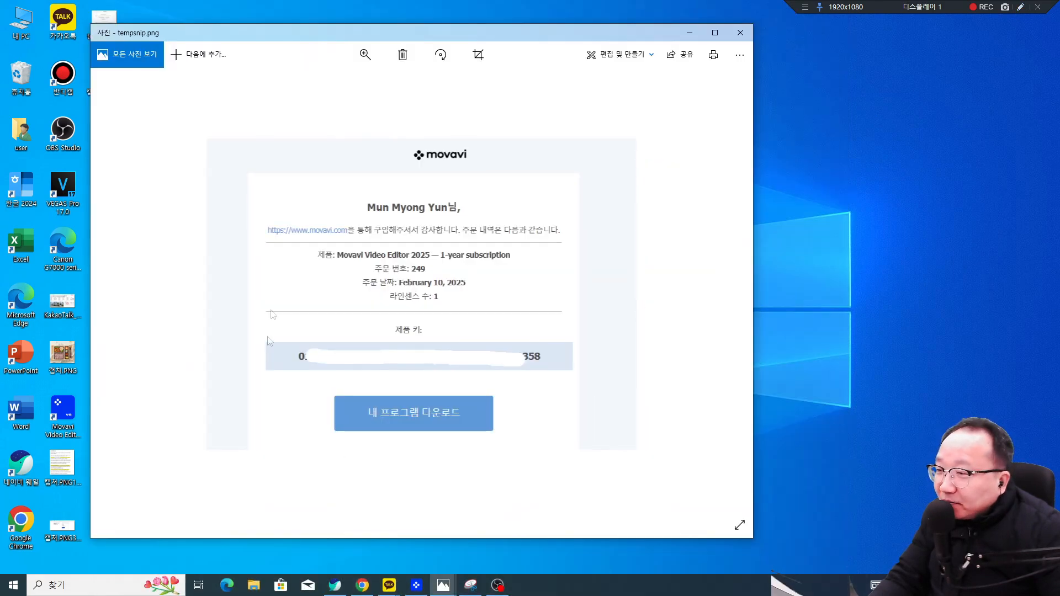
Step: Review the order confirmation showing the 1-year subscription key, then move it off screen
{"action": "left_click", "coordinate": [1020, 6]}
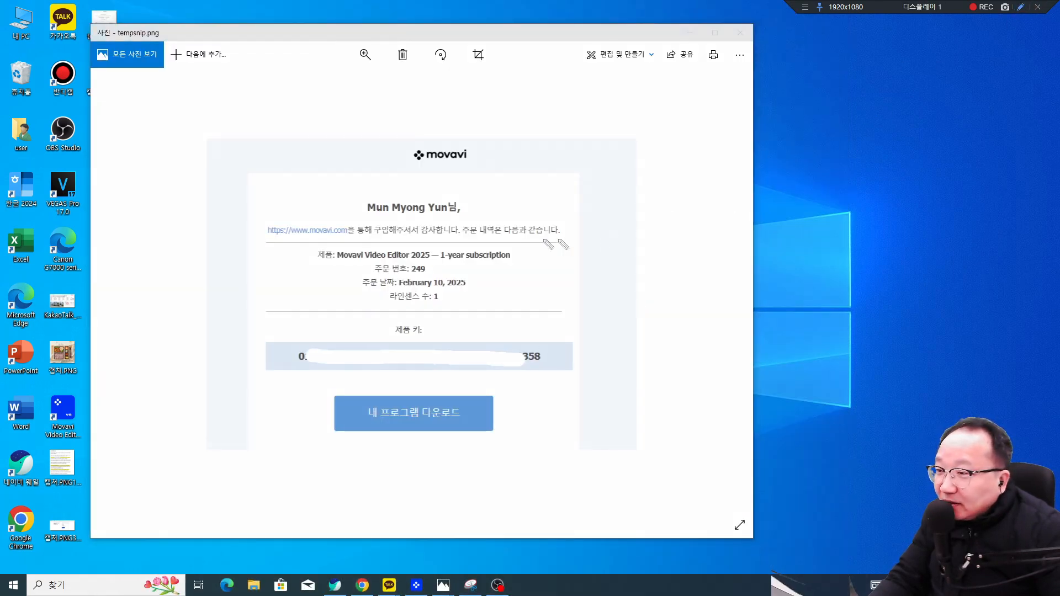
{"action": "left_click_drag", "start_coordinate": [454, 262], "coordinate": [492, 260]}
{"action": "left_click_drag", "start_coordinate": [286, 372], "coordinate": [564, 377]}
{"action": "left_click_drag", "start_coordinate": [556, 307], "coordinate": [519, 343]}
{"action": "mouse_move", "coordinate": [514, 331]}
{"action": "left_mouse_down"}
{"action": "mouse_move", "coordinate": [515, 345]}
{"action": "mouse_move", "coordinate": [537, 351]}
{"action": "left_mouse_up"}
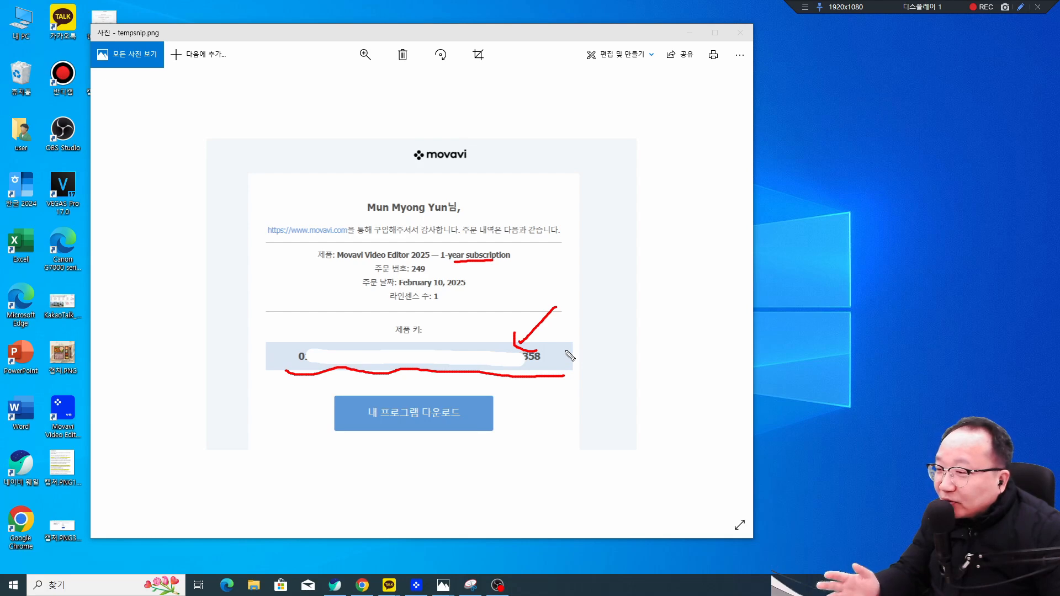
{"action": "key", "text": "Escape"}
{"action": "mouse_move", "coordinate": [649, 36]}
{"action": "left_mouse_down"}
{"action": "mouse_move", "coordinate": [1059, 185]}
{"action": "mouse_move", "coordinate": [1059, 220]}
{"action": "left_mouse_up"}
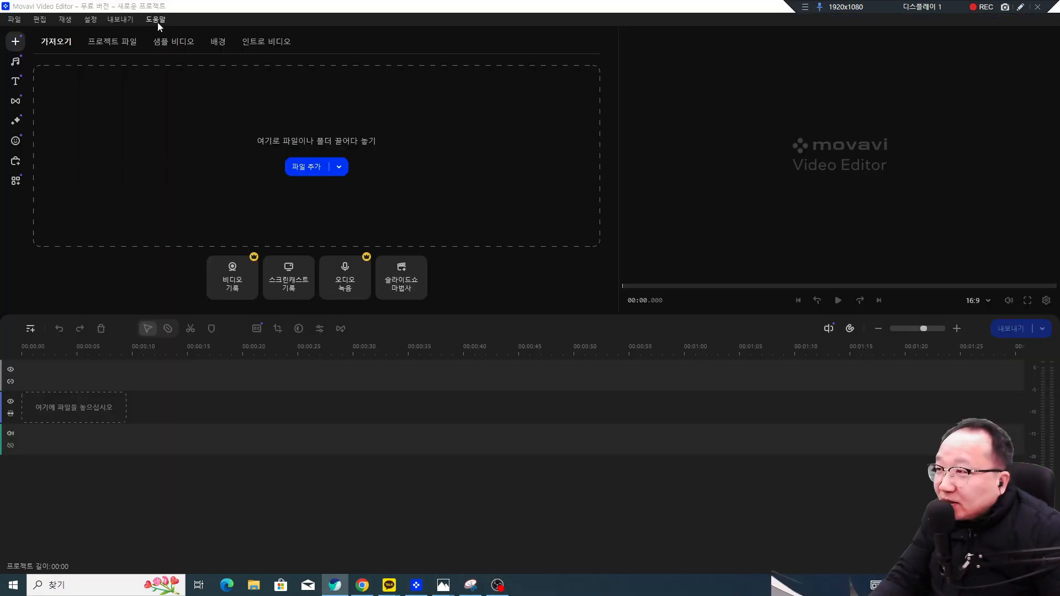
{"action": "left_click", "coordinate": [156, 19]}
Step: Activate Movavi Video Editor 25 with the purchased product key and confirm the success message
{"action": "left_click", "coordinate": [184, 163]}
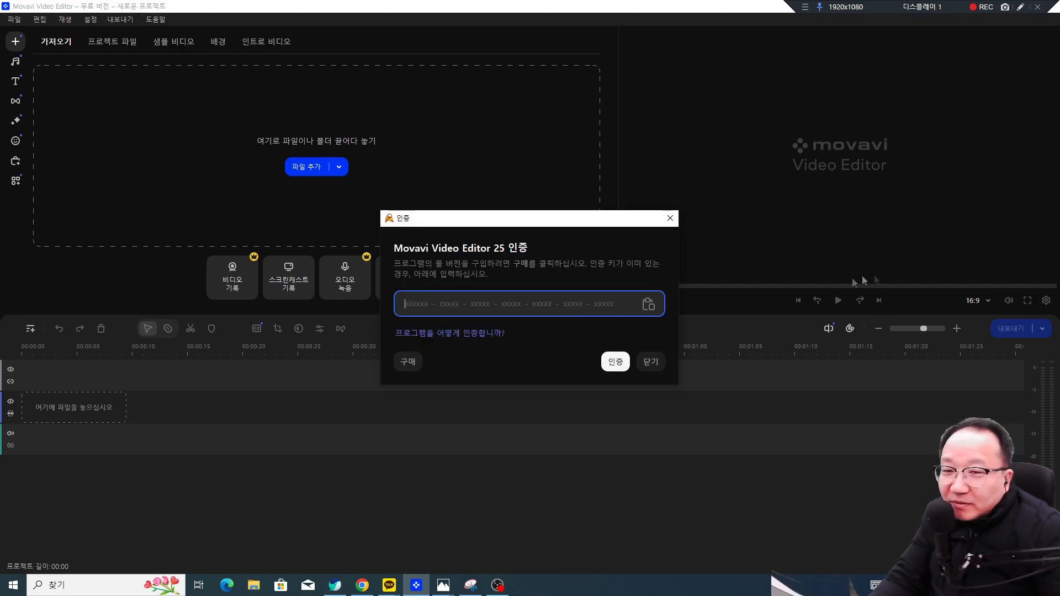
{"action": "key", "text": "alt+Tab"}
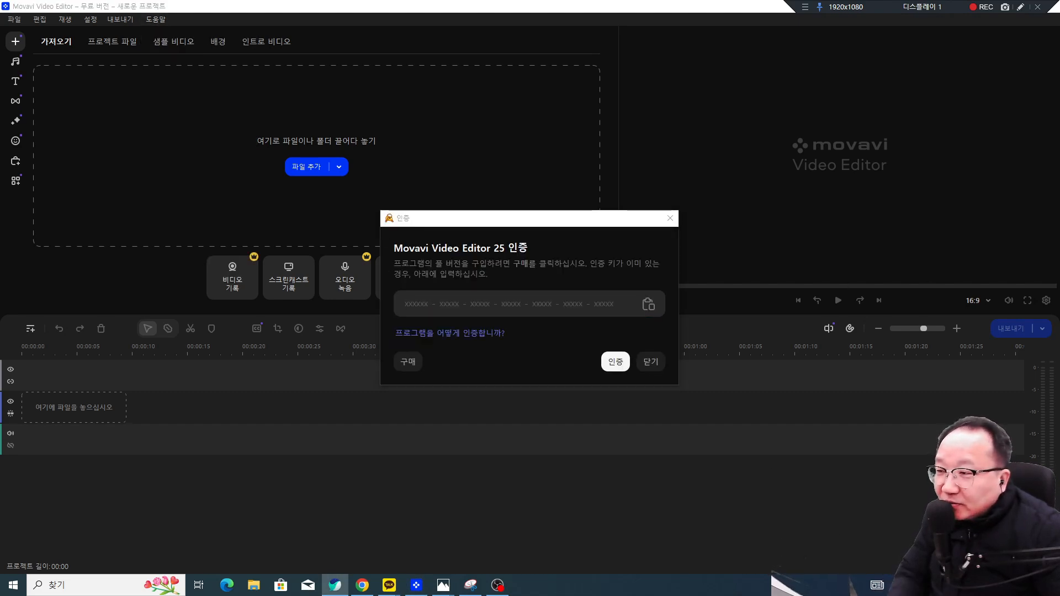
{"action": "left_click", "coordinate": [567, 310]}
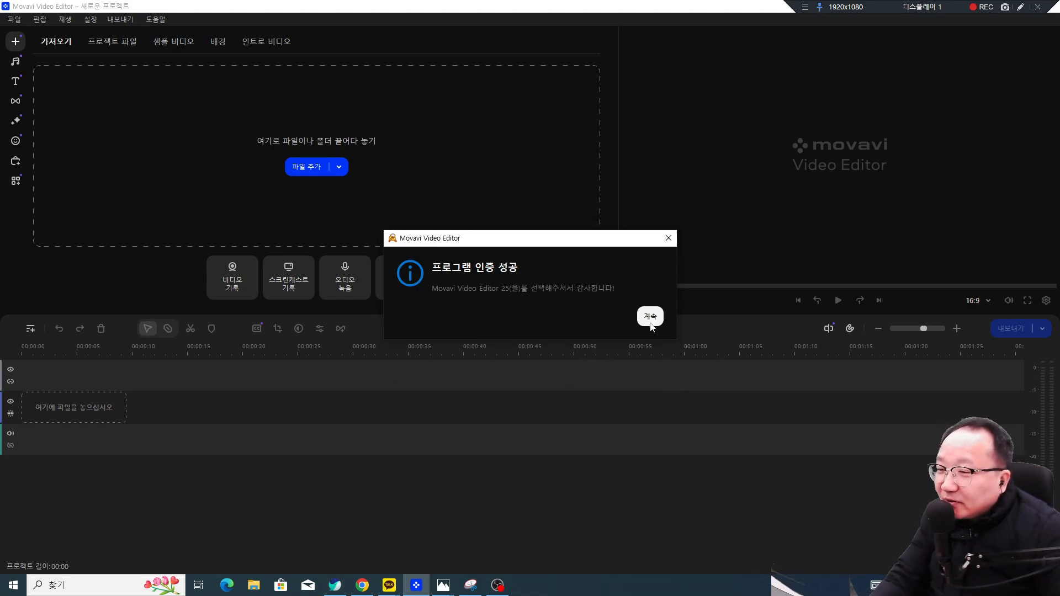
{"action": "left_click", "coordinate": [650, 317]}
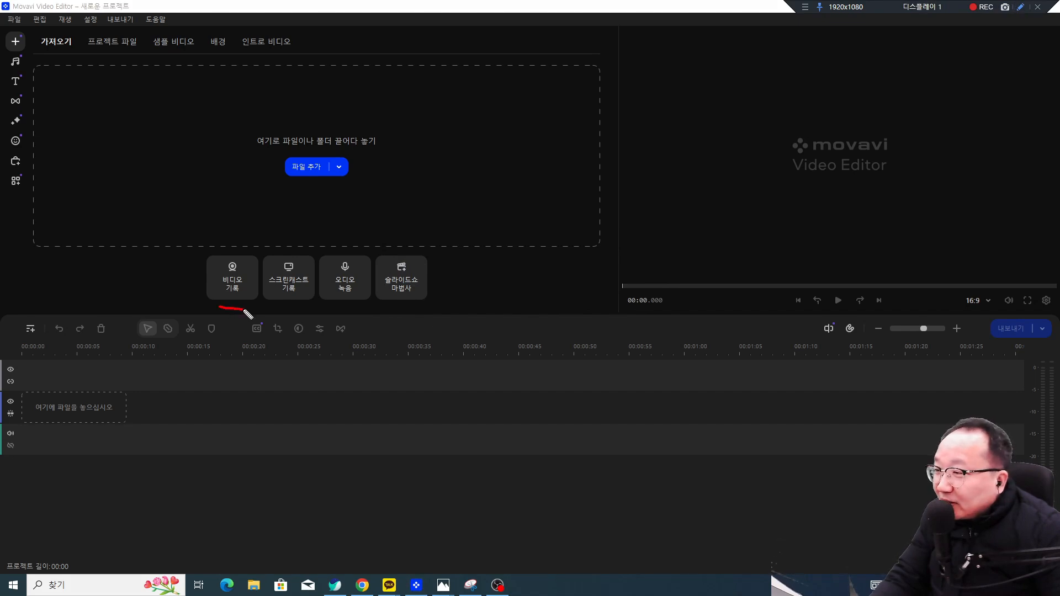
{"action": "left_click_drag", "start_coordinate": [400, 310], "coordinate": [431, 312]}
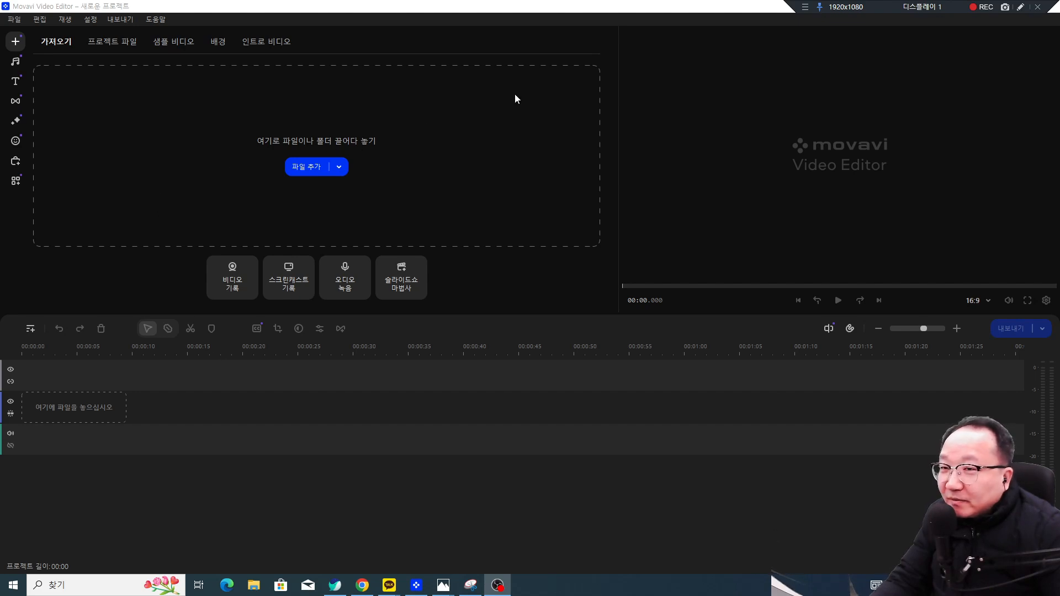
{"action": "left_click", "coordinate": [1021, 9]}
{"action": "mouse_move", "coordinate": [19, 51]}
{"action": "left_mouse_down"}
{"action": "mouse_move", "coordinate": [26, 45]}
{"action": "mouse_move", "coordinate": [8, 88]}
{"action": "mouse_move", "coordinate": [26, 90]}
{"action": "mouse_move", "coordinate": [12, 103]}
{"action": "left_mouse_up"}
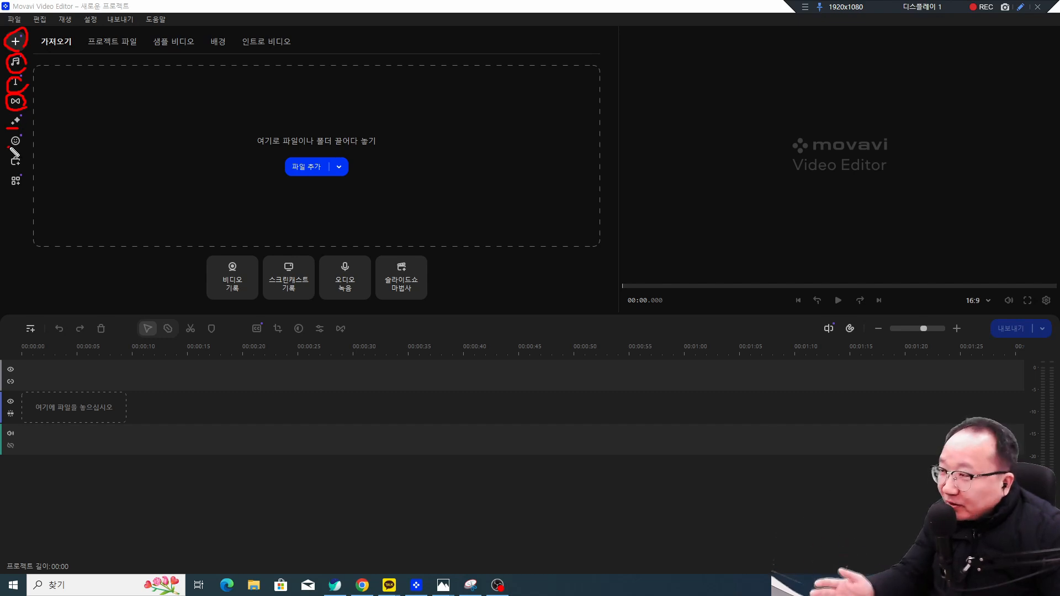
{"action": "key", "text": "Escape"}
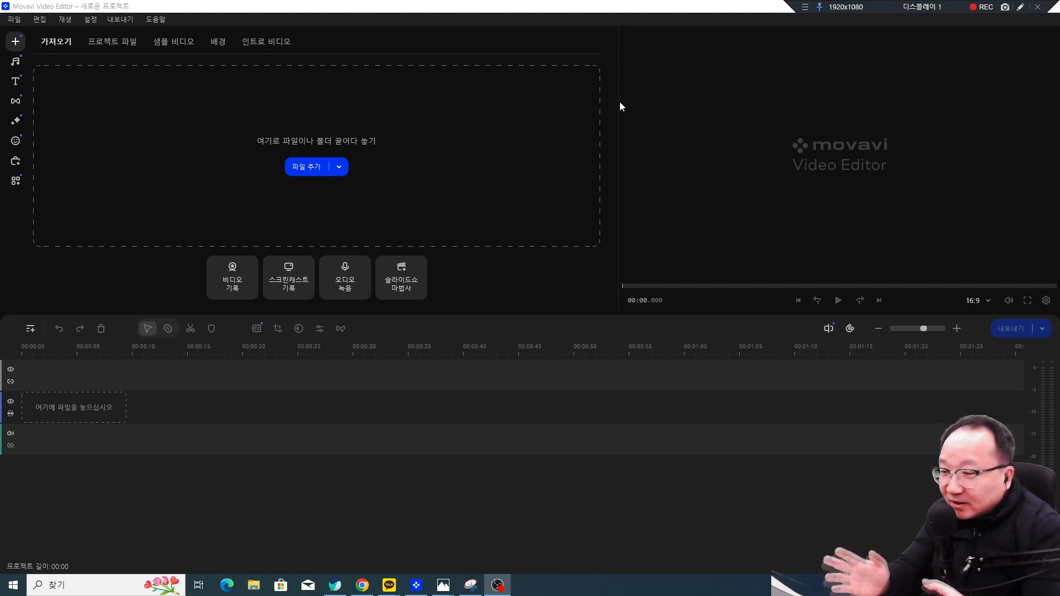
{"action": "left_click", "coordinate": [1019, 7]}
{"action": "left_click_drag", "start_coordinate": [21, 52], "coordinate": [25, 50]}
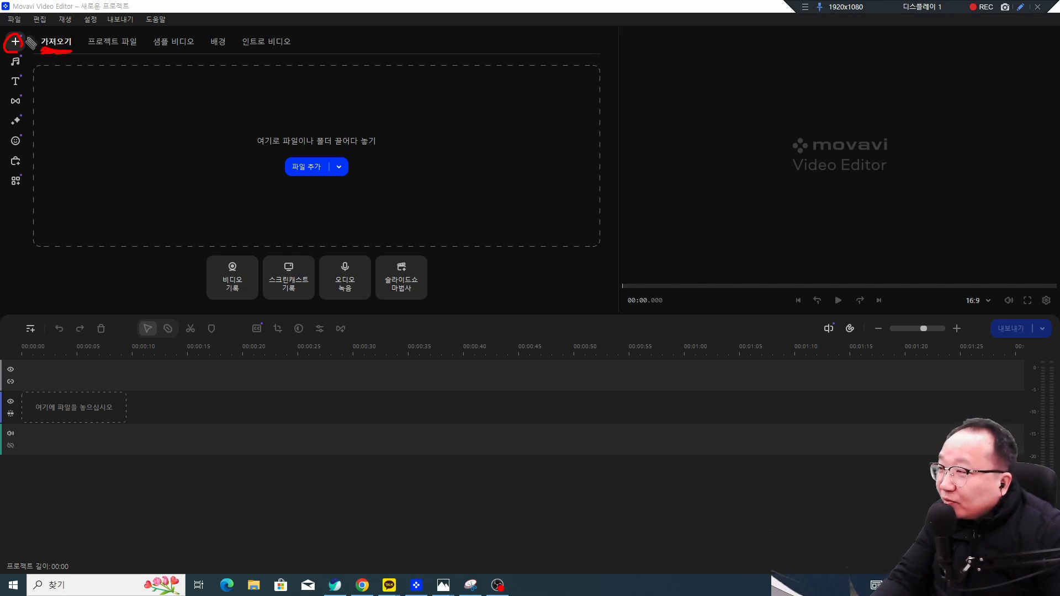
{"action": "left_click_drag", "start_coordinate": [243, 54], "coordinate": [263, 52]}
{"action": "key", "text": "Escape"}
Step: Show the 인트로 비디오 template library filtered to 무료 templates only
{"action": "left_click", "coordinate": [272, 45]}
{"action": "left_click", "coordinate": [272, 44]}
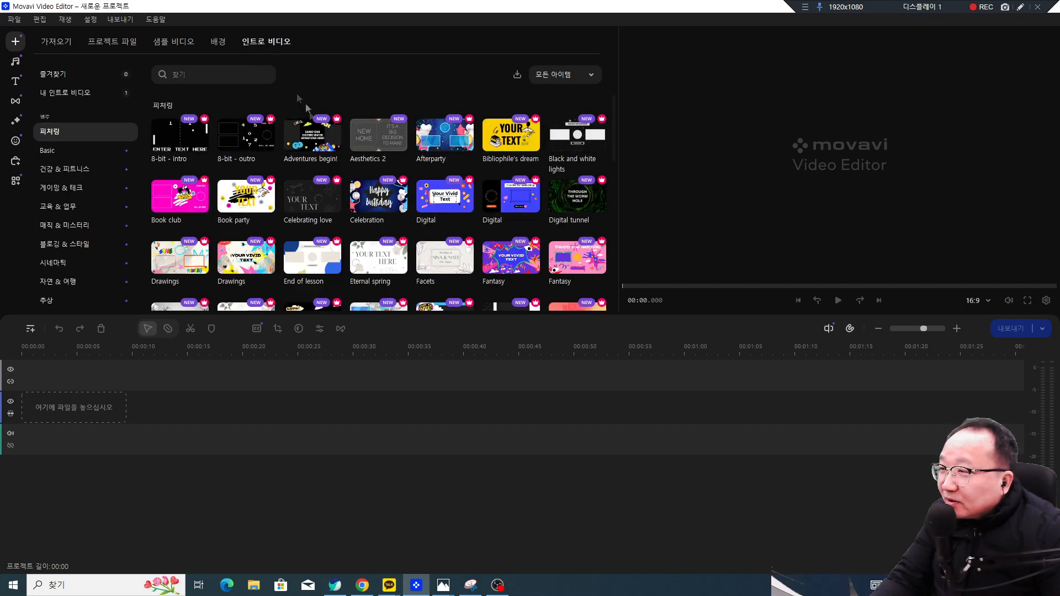
{"action": "left_click", "coordinate": [575, 77]}
{"action": "left_click", "coordinate": [576, 122]}
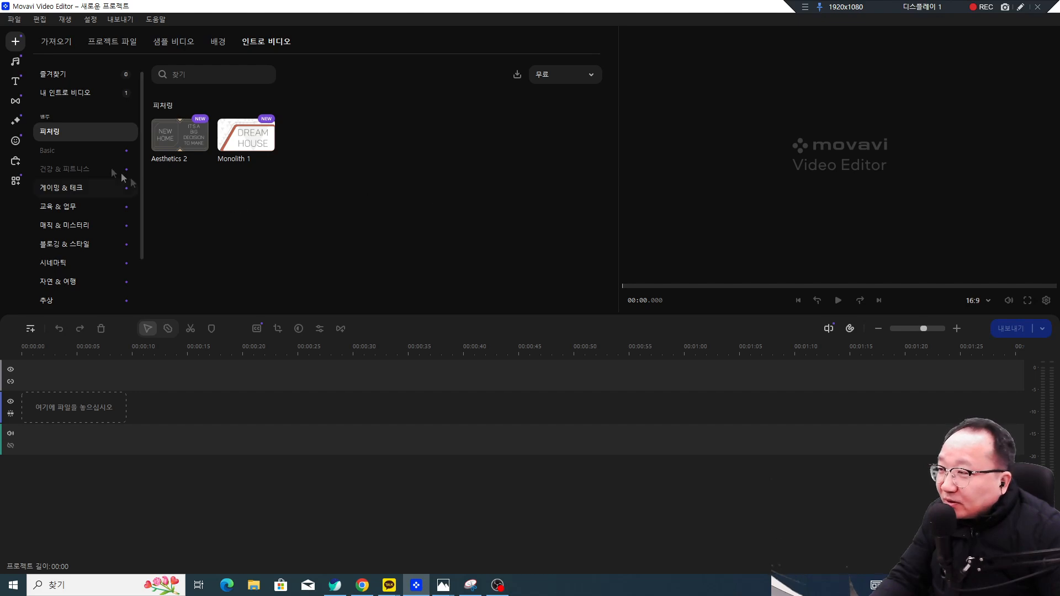
Step: Browse the 게이밍 & 테크, 교육 & 업무, 매직 & 미스터리, 블로깅 & 스타일, 시네마틱 and 자연 & 여행 intros
{"action": "left_click", "coordinate": [72, 188]}
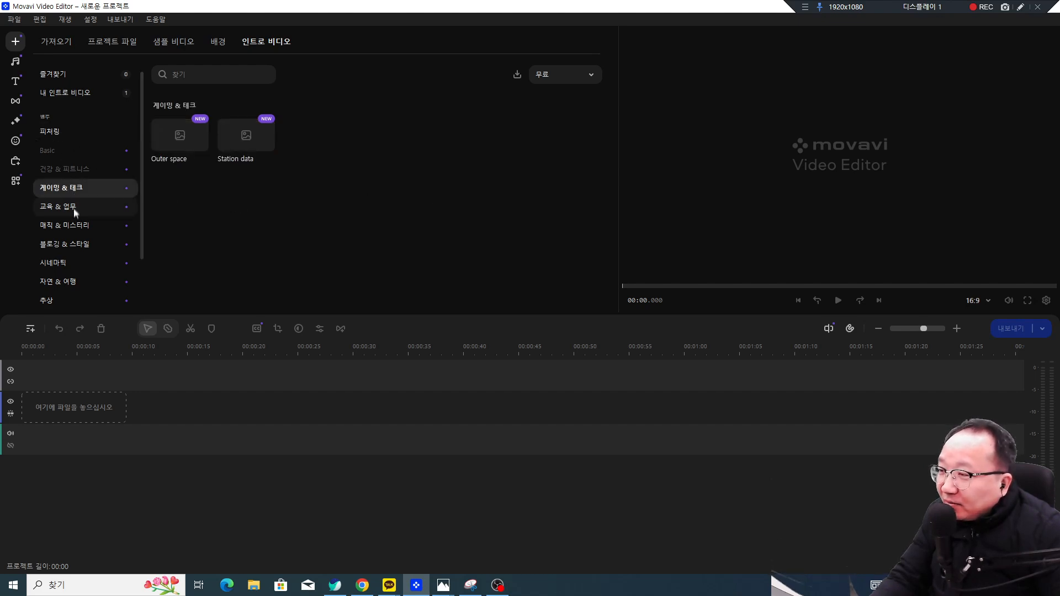
{"action": "left_click", "coordinate": [73, 207]}
{"action": "left_click", "coordinate": [75, 228]}
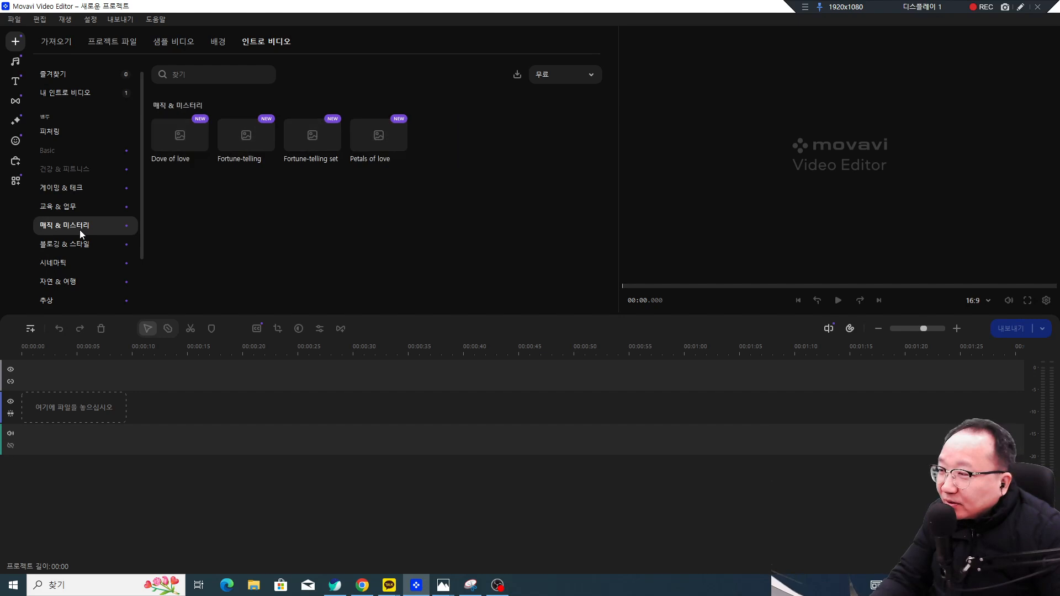
{"action": "left_click", "coordinate": [80, 244]}
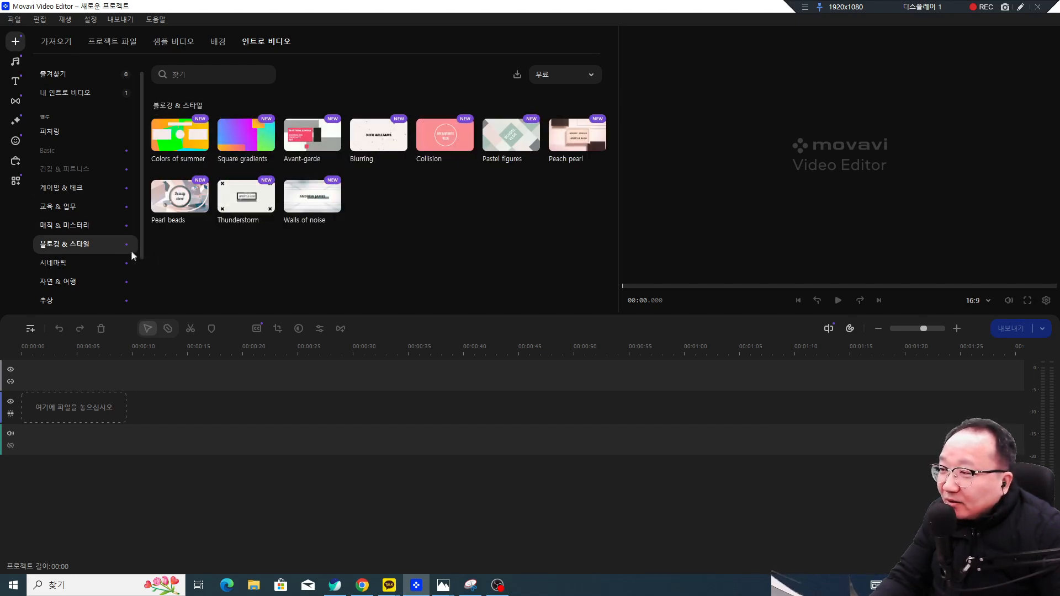
{"action": "left_click", "coordinate": [108, 262]}
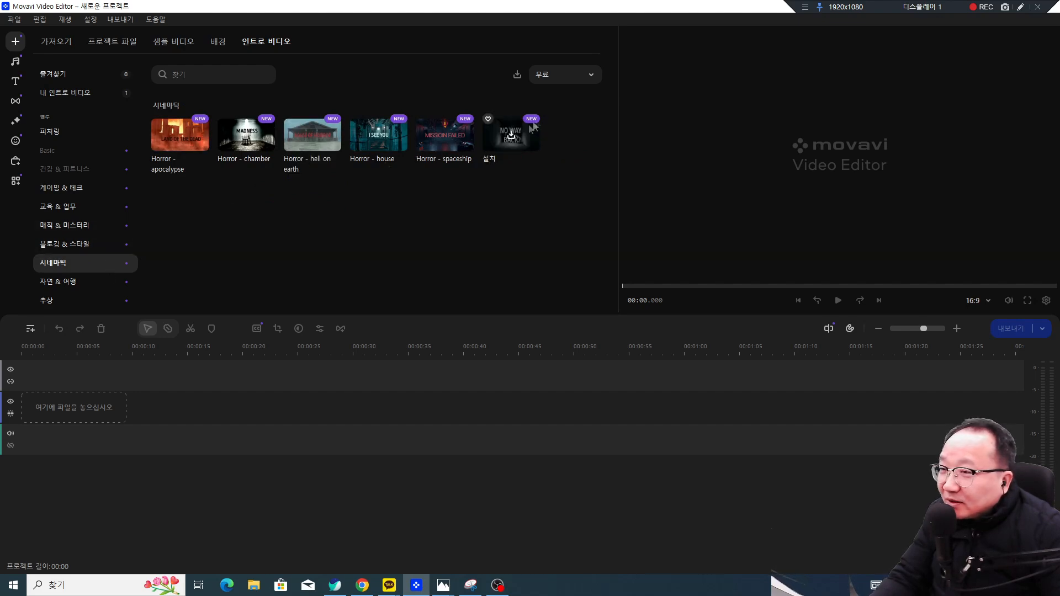
{"action": "left_click", "coordinate": [568, 78]}
{"action": "left_click", "coordinate": [568, 124]}
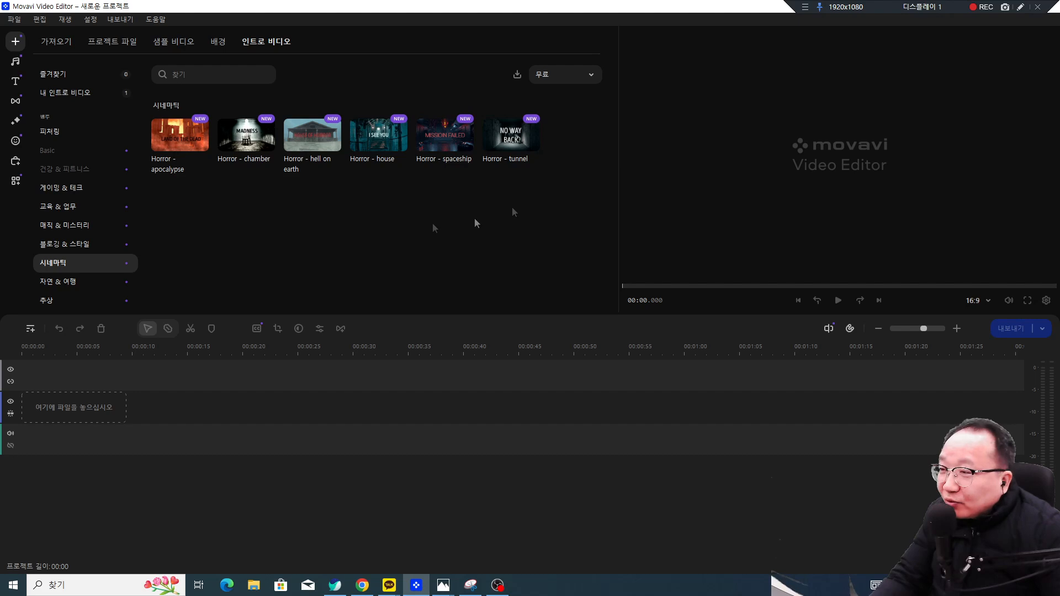
{"action": "left_click", "coordinate": [92, 285]}
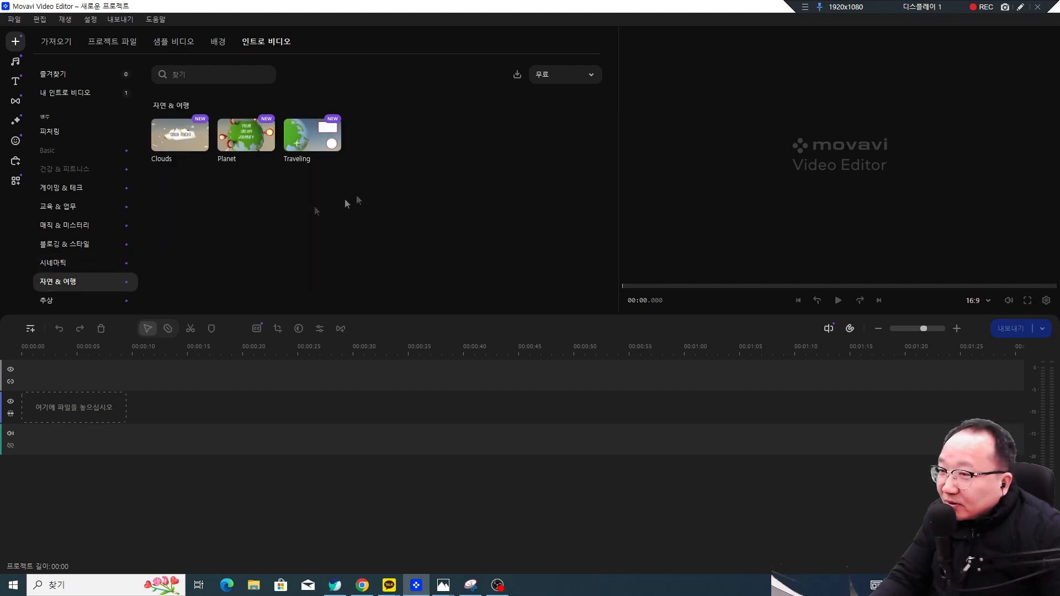
Step: Check paid intros, switch back to free, and settle on the 블로깅 & 스타일 templates
{"action": "left_click", "coordinate": [571, 74]}
{"action": "left_click", "coordinate": [564, 141]}
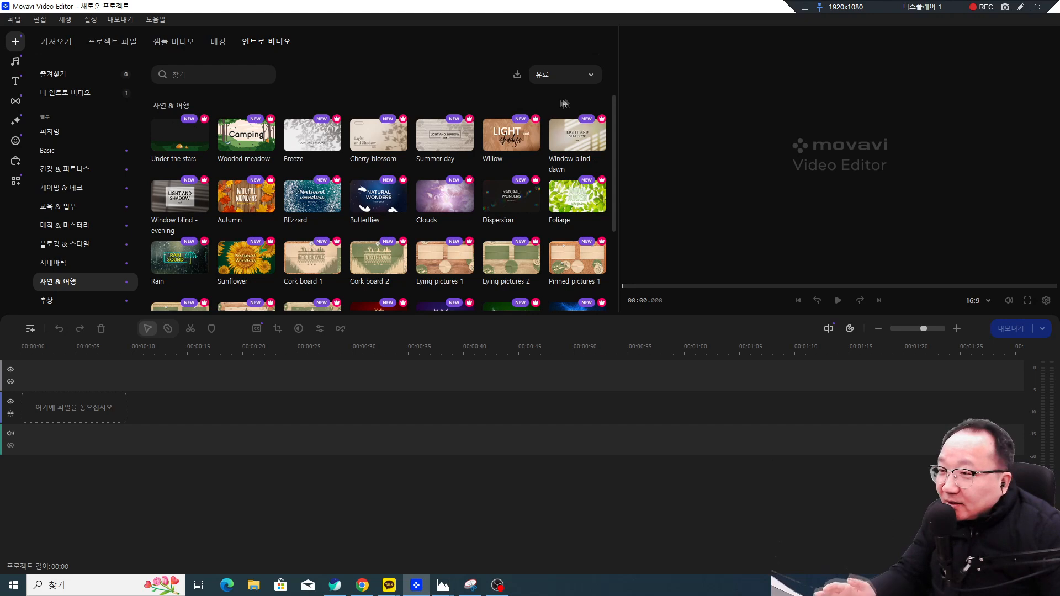
{"action": "left_click", "coordinate": [588, 77]}
{"action": "left_click", "coordinate": [585, 118]}
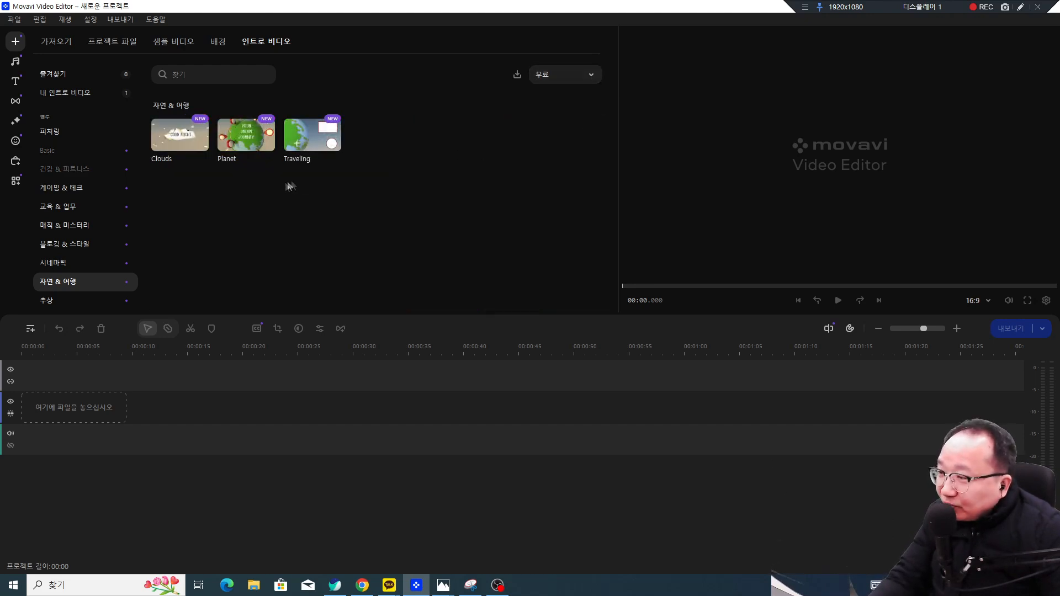
{"action": "left_click", "coordinate": [103, 247]}
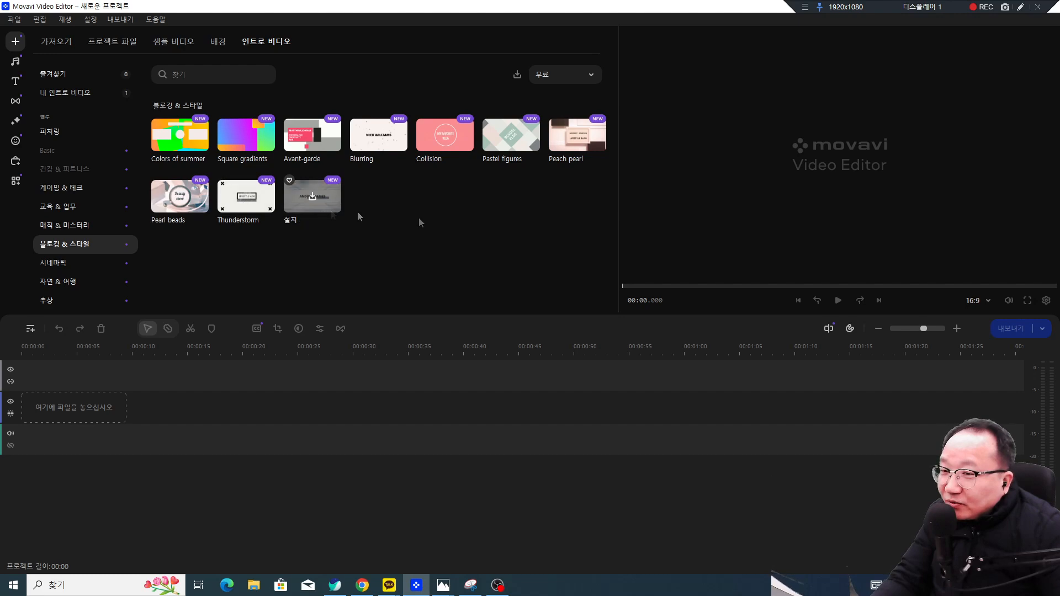
{"action": "left_click", "coordinate": [1021, 7]}
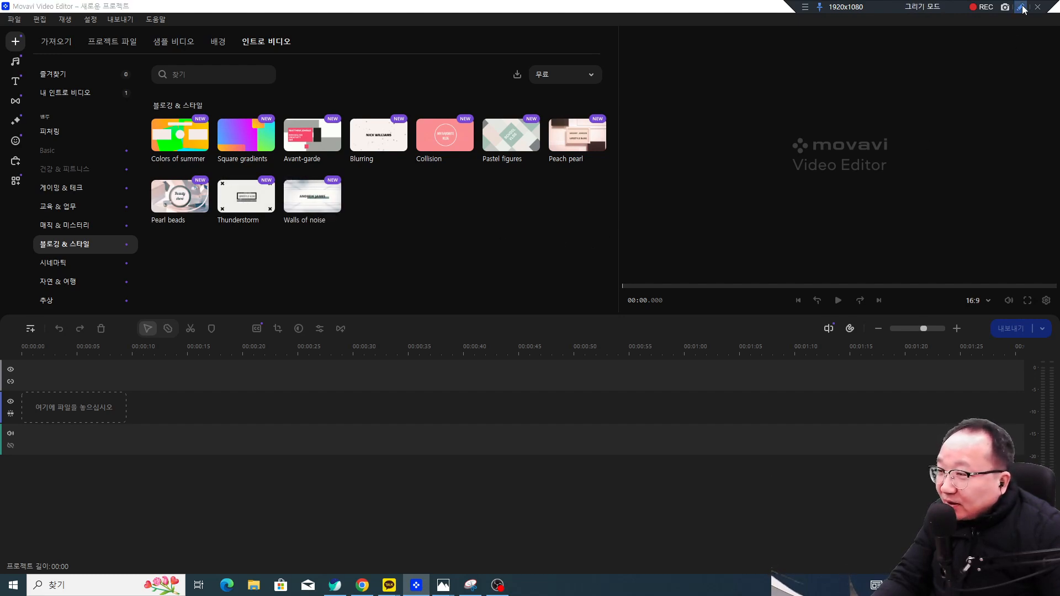
{"action": "mouse_move", "coordinate": [893, 197]}
{"action": "left_mouse_down"}
{"action": "mouse_move", "coordinate": [818, 125]}
{"action": "mouse_move", "coordinate": [859, 185]}
{"action": "left_mouse_up"}
{"action": "left_click_drag", "start_coordinate": [742, 189], "coordinate": [793, 172]}
{"action": "mouse_move", "coordinate": [777, 167]}
{"action": "left_mouse_down"}
{"action": "mouse_move", "coordinate": [795, 180]}
{"action": "mouse_move", "coordinate": [786, 191]}
{"action": "left_mouse_up"}
{"action": "key", "text": "Escape"}
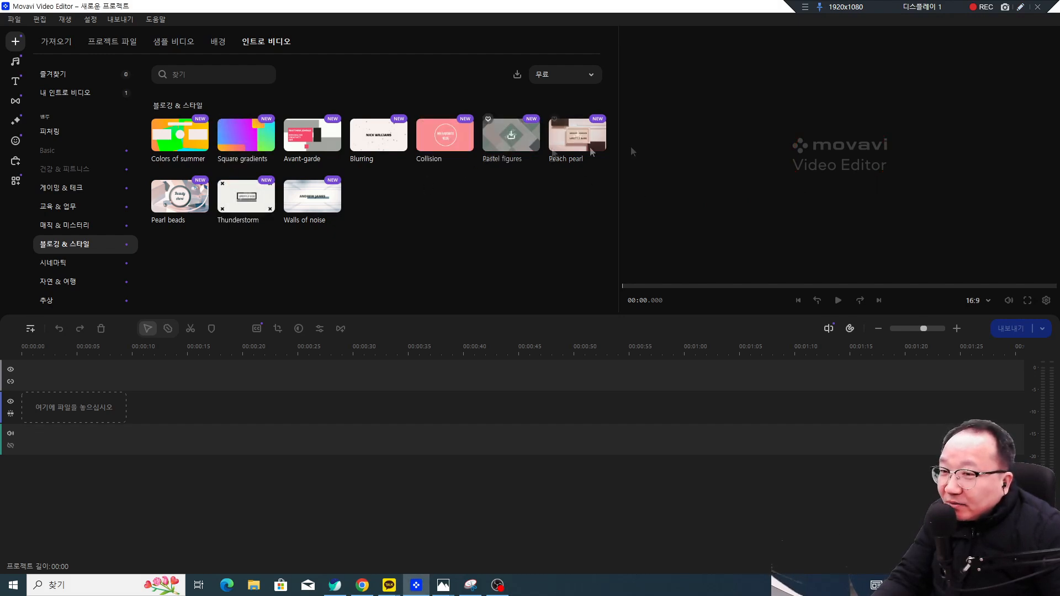
{"action": "left_click", "coordinate": [1019, 7]}
{"action": "left_click_drag", "start_coordinate": [901, 202], "coordinate": [854, 128]}
{"action": "key", "text": "Escape"}
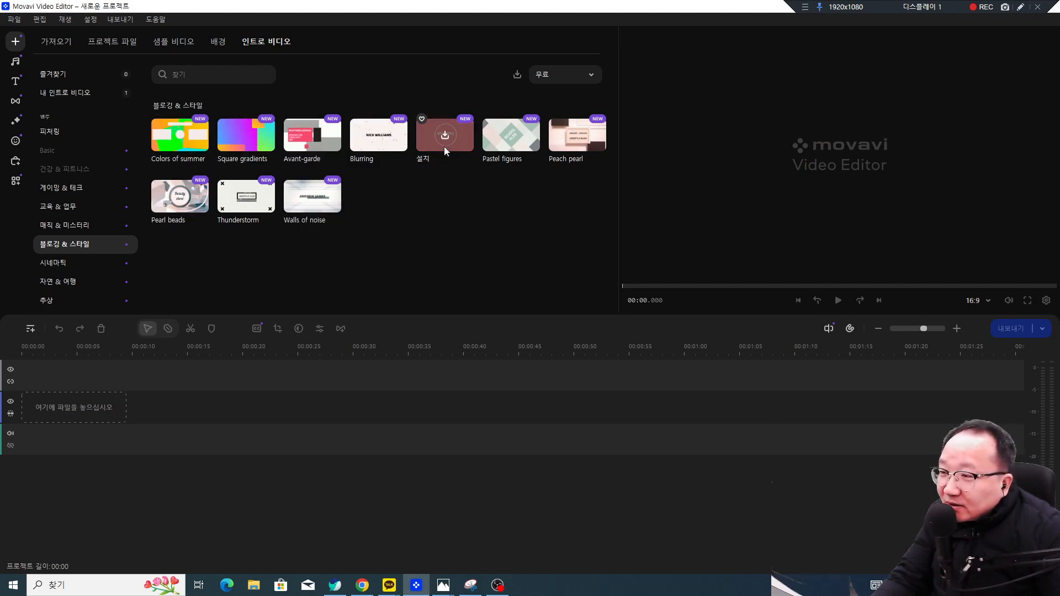
Step: Install the Pearl beads intro, preview its Beauty show animation, and place it on the timeline (00:05)
{"action": "left_click", "coordinate": [181, 196]}
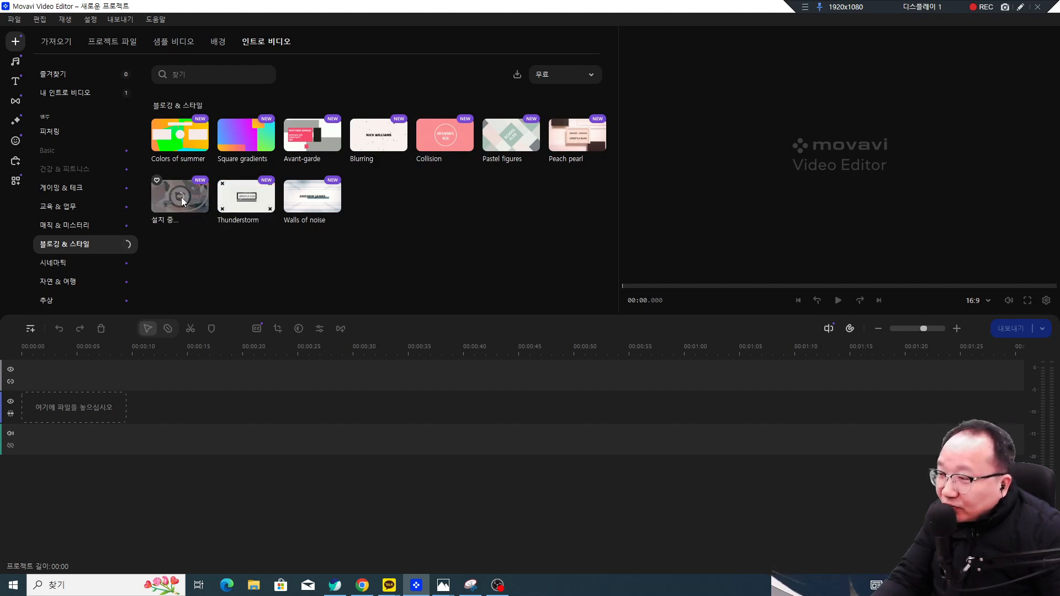
{"action": "left_click", "coordinate": [182, 200]}
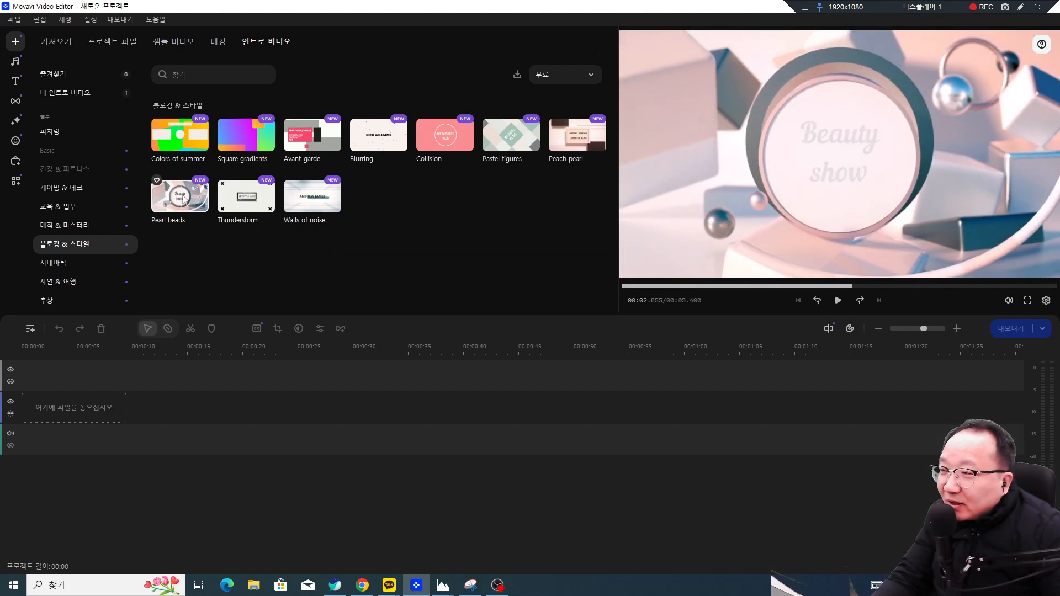
{"action": "left_click_drag", "start_coordinate": [930, 316], "coordinate": [941, 241]}
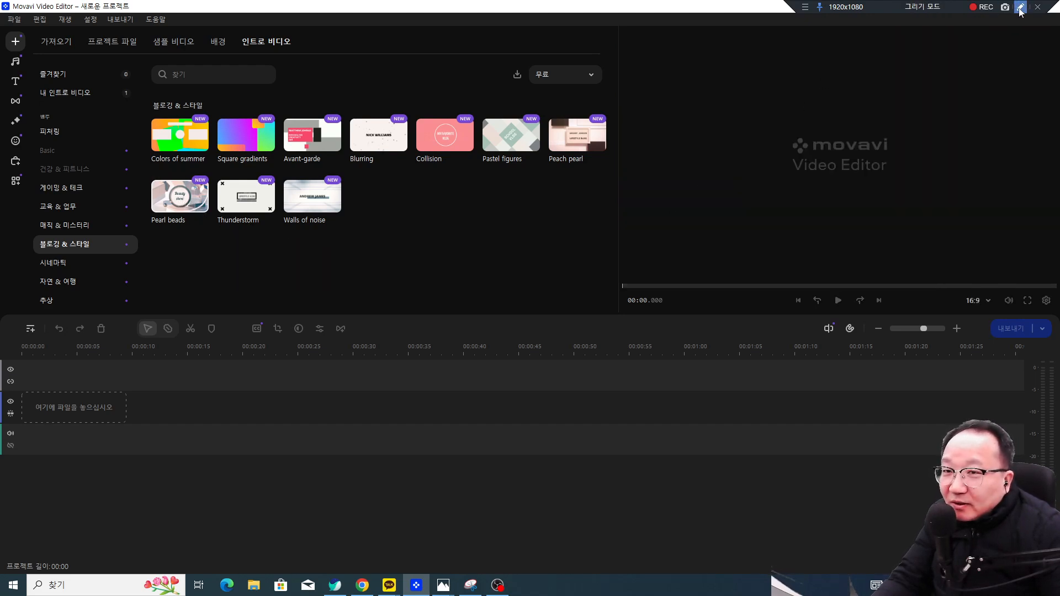
{"action": "left_click_drag", "start_coordinate": [189, 214], "coordinate": [105, 342]}
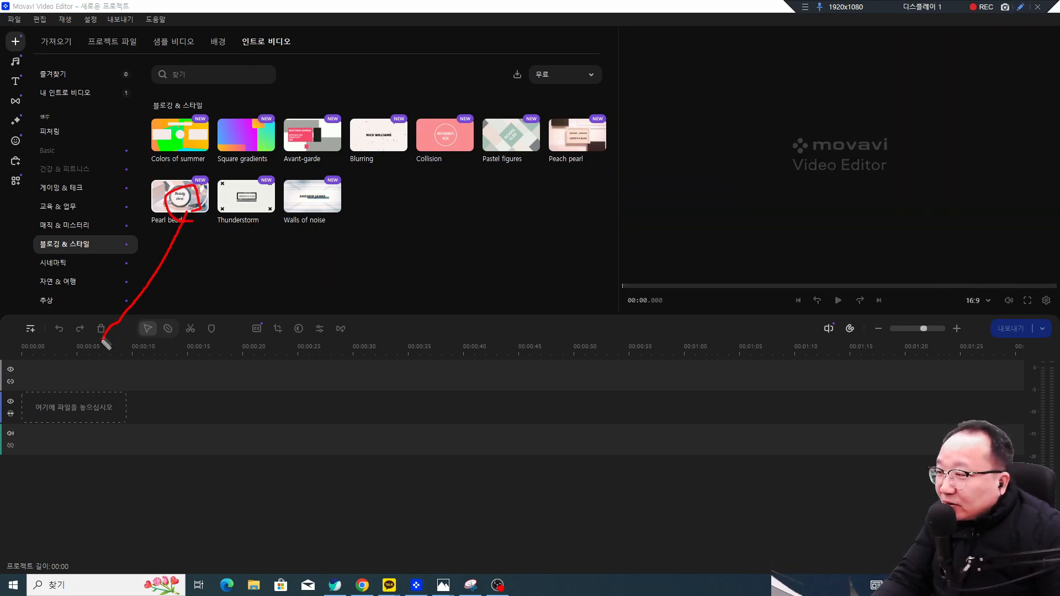
{"action": "key", "text": "Escape"}
Step: Place the Pearl beads intro at 00:00 on the video track, scrub through it and play it
{"action": "mouse_move", "coordinate": [156, 182]}
{"action": "left_mouse_down"}
{"action": "mouse_move", "coordinate": [154, 356]}
{"action": "mouse_move", "coordinate": [53, 398]}
{"action": "left_mouse_up"}
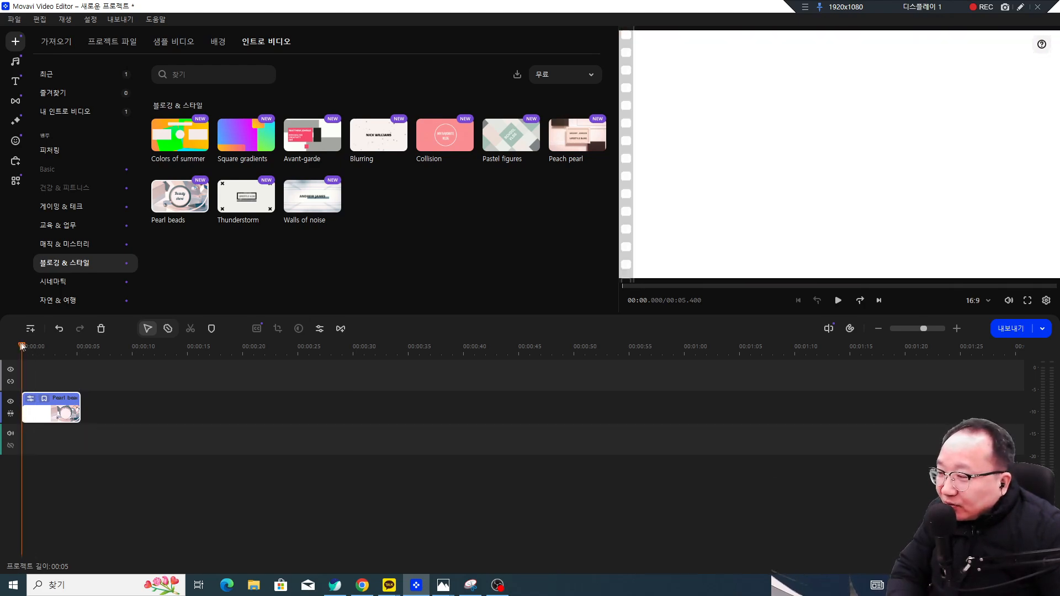
{"action": "left_click_drag", "start_coordinate": [23, 347], "coordinate": [61, 348]}
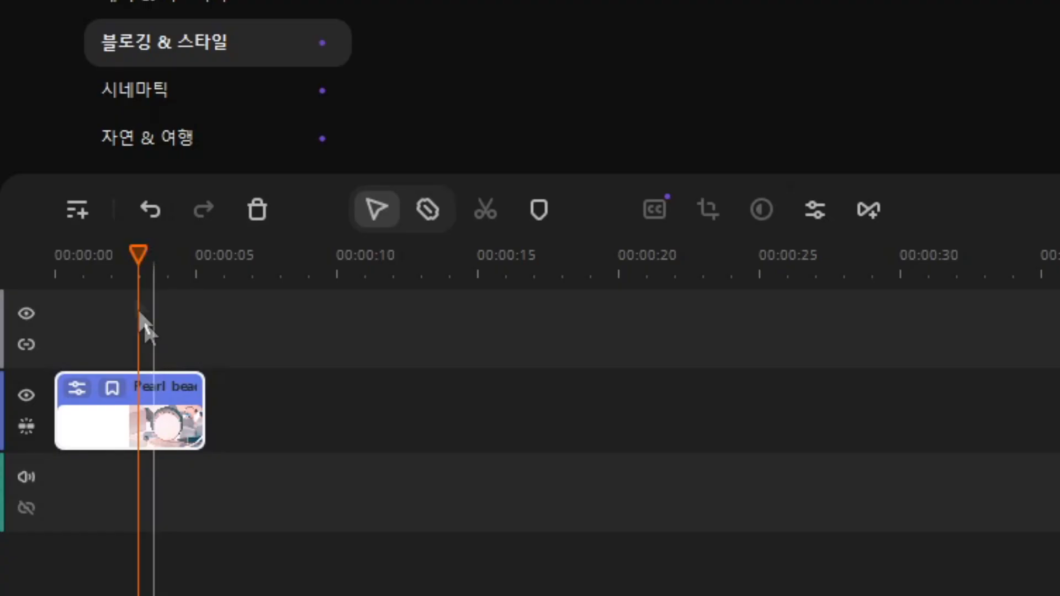
{"action": "left_click", "coordinate": [54, 357]}
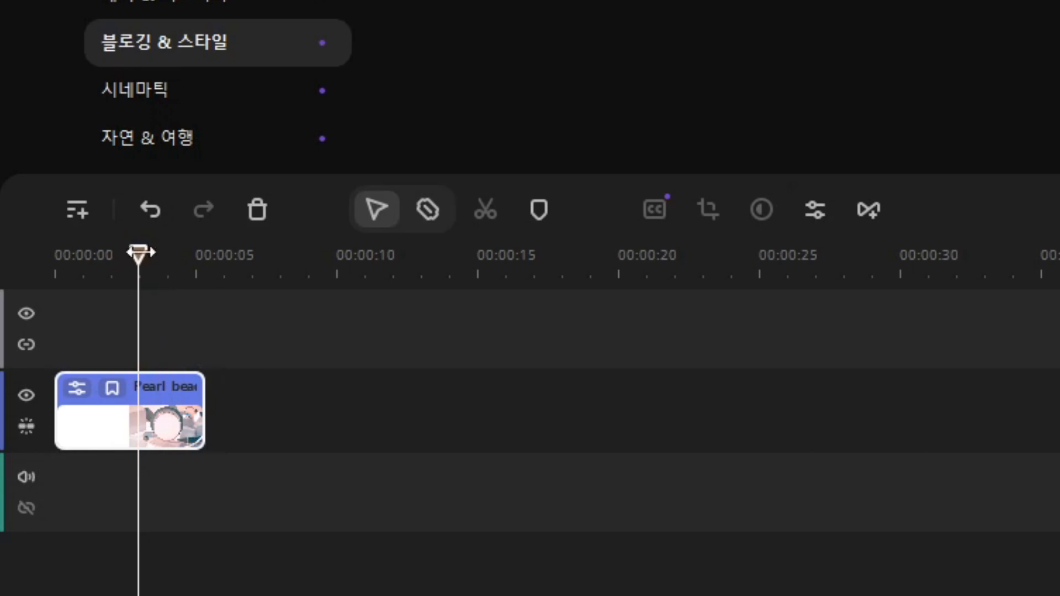
{"action": "left_click_drag", "start_coordinate": [126, 253], "coordinate": [175, 259]}
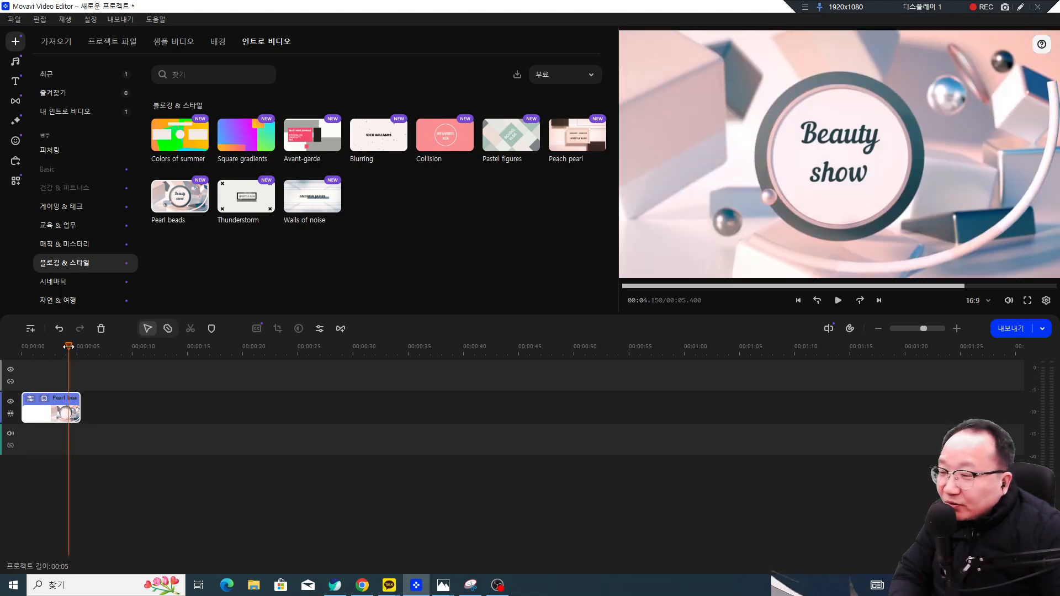
{"action": "left_click_drag", "start_coordinate": [69, 346], "coordinate": [21, 346]}
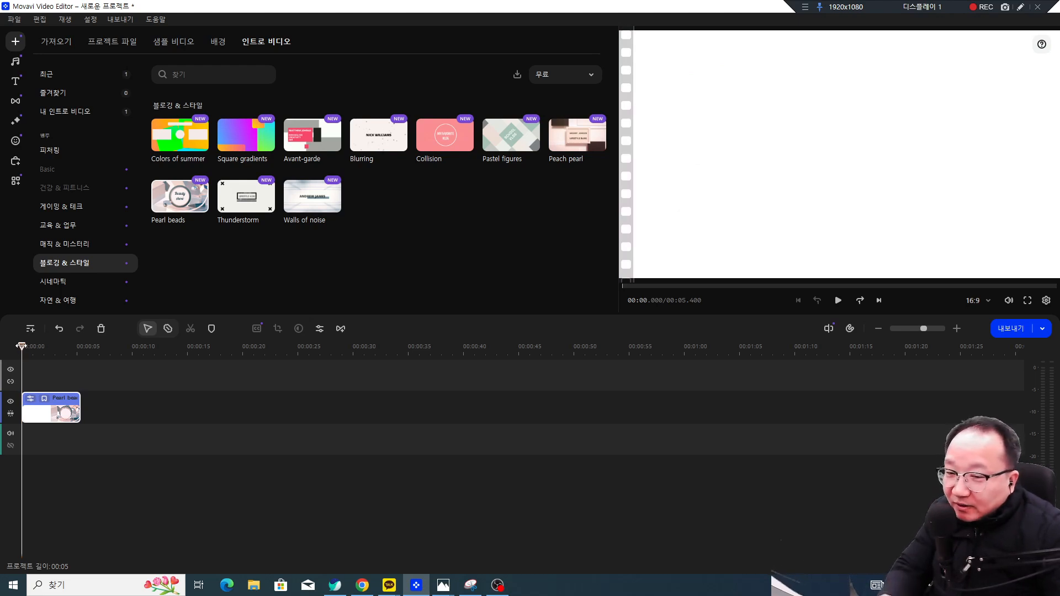
{"action": "key", "text": "space"}
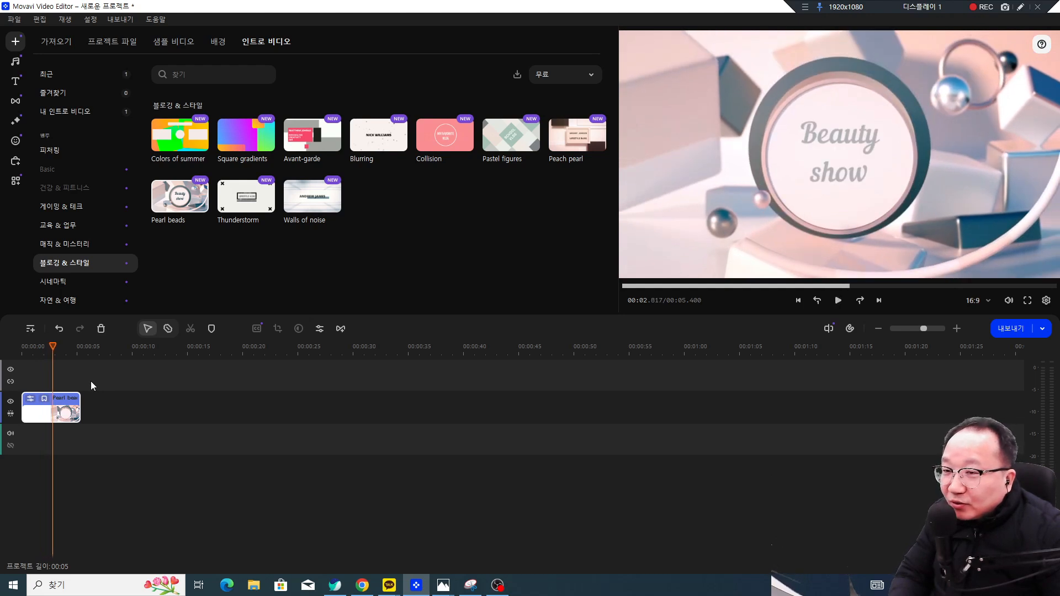
Step: Rewind and replay the 00:05 Pearl beads intro several times to review it
{"action": "mouse_move", "coordinate": [339, 468]}
{"action": "left_mouse_down"}
{"action": "mouse_move", "coordinate": [105, 478]}
{"action": "mouse_move", "coordinate": [15, 440]}
{"action": "left_mouse_up"}
{"action": "mouse_move", "coordinate": [67, 344]}
{"action": "left_mouse_down"}
{"action": "mouse_move", "coordinate": [204, 338]}
{"action": "mouse_move", "coordinate": [361, 359]}
{"action": "left_mouse_up"}
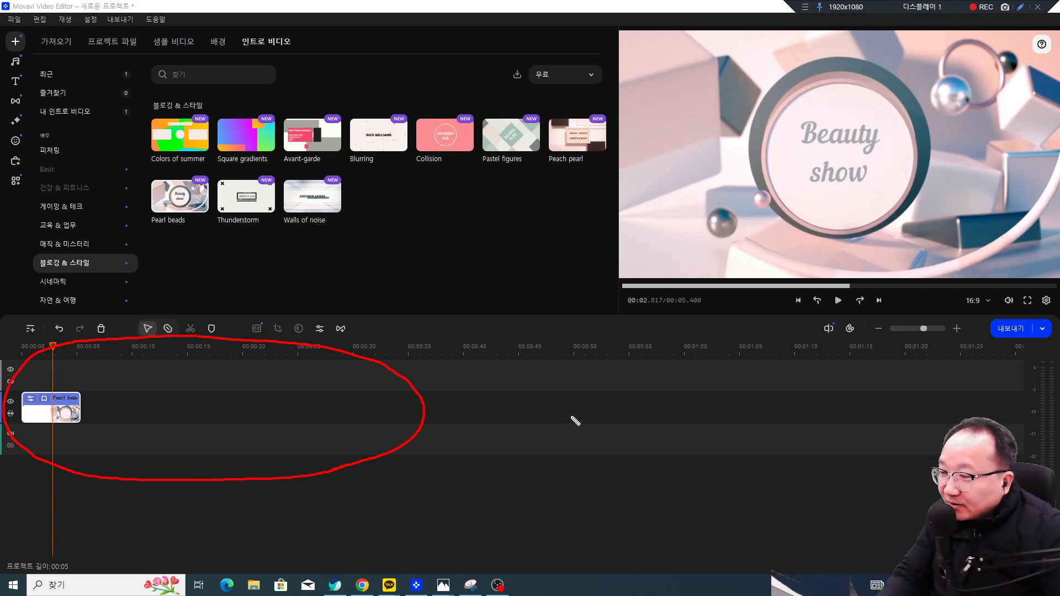
{"action": "key", "text": "Escape"}
{"action": "left_click_drag", "start_coordinate": [53, 348], "coordinate": [23, 453]}
{"action": "key", "text": "space"}
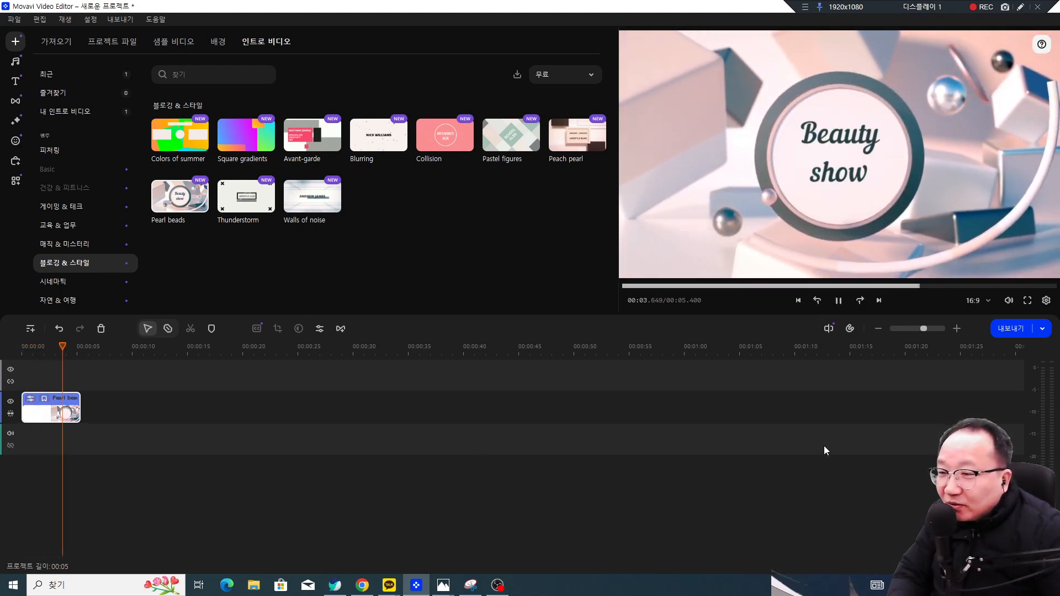
{"action": "key", "text": "space"}
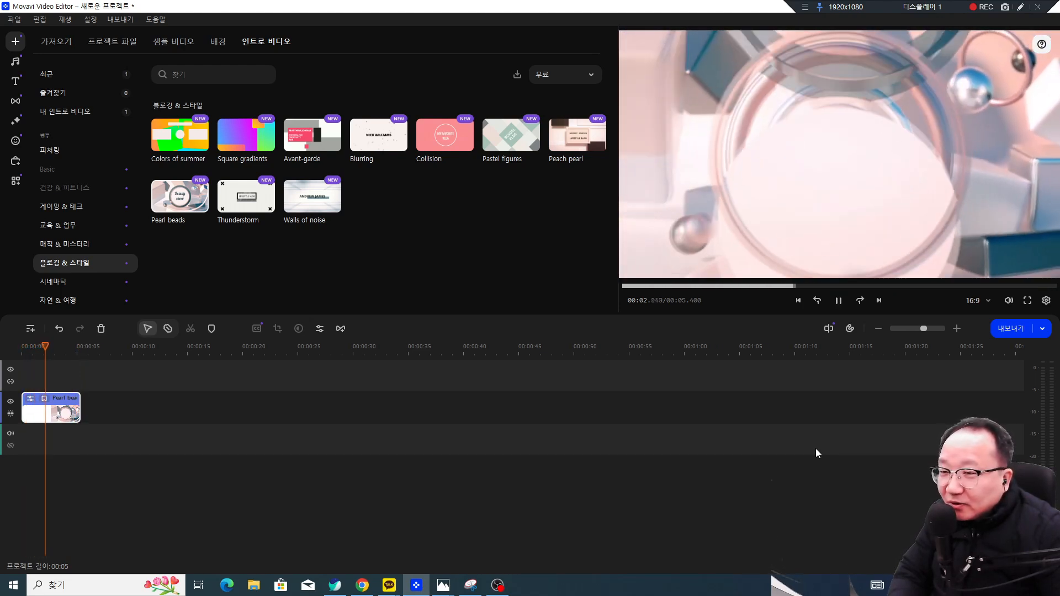
{"action": "key", "text": "space"}
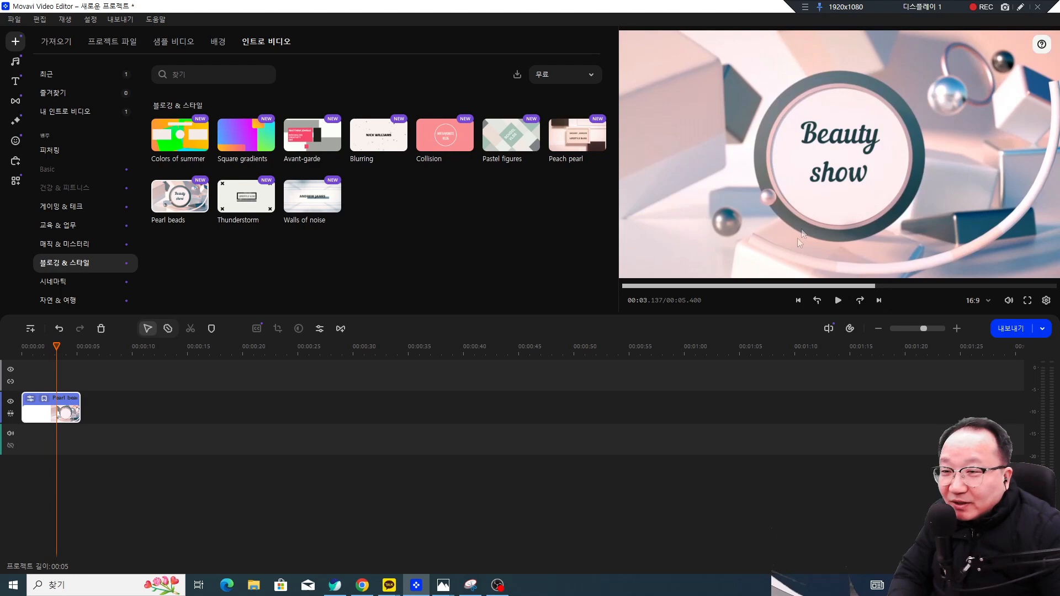
{"action": "left_click_drag", "start_coordinate": [56, 347], "coordinate": [13, 353]}
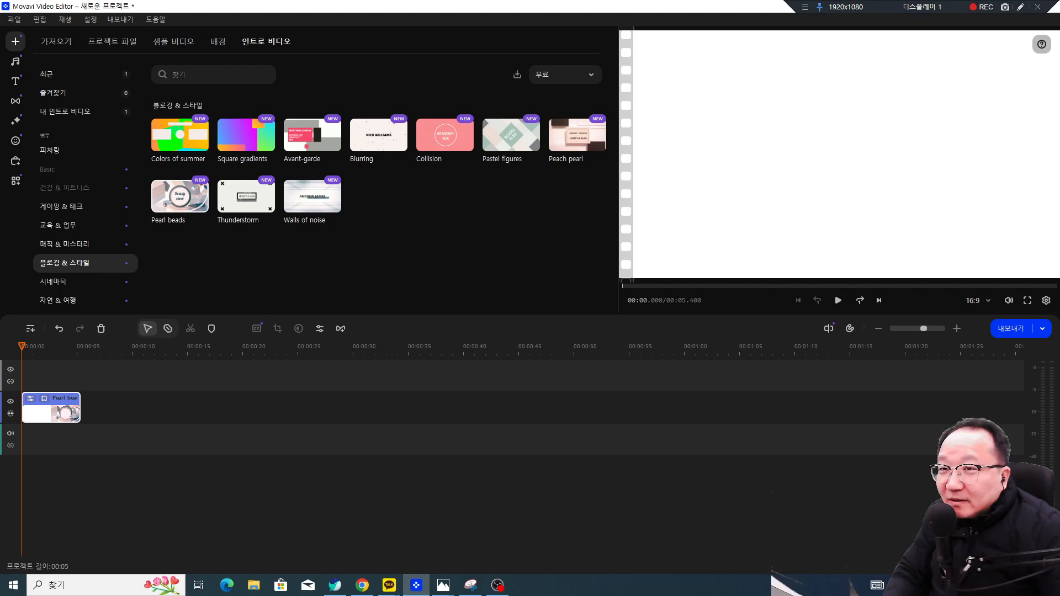
{"action": "key", "text": "space"}
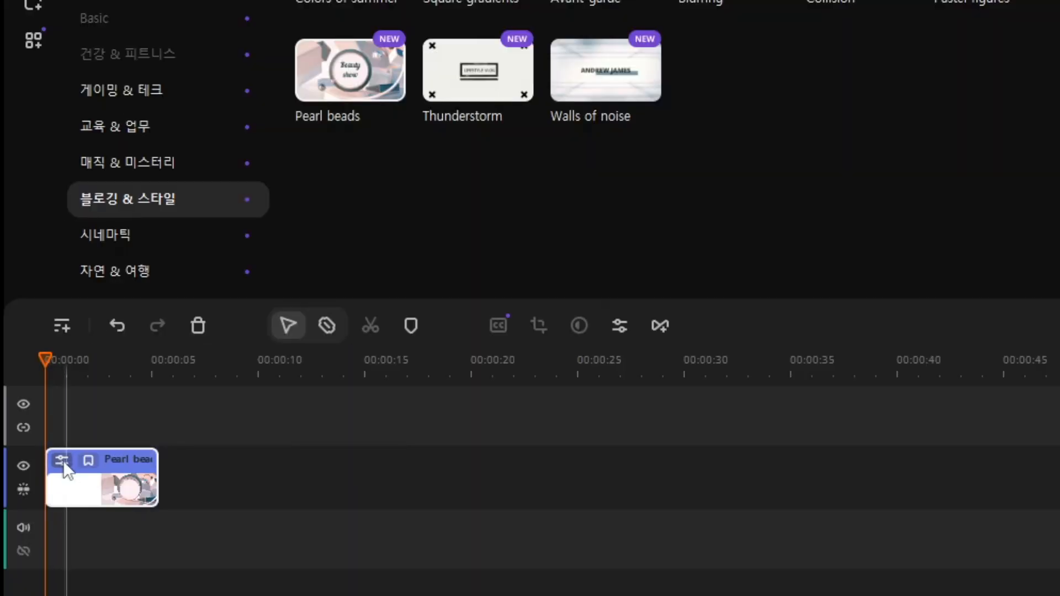
Step: Ungroup the Pearl beads intro and bring up the Beauty show title settings (Nautilus Pompilius, size 100)
{"action": "left_click", "coordinate": [62, 461]}
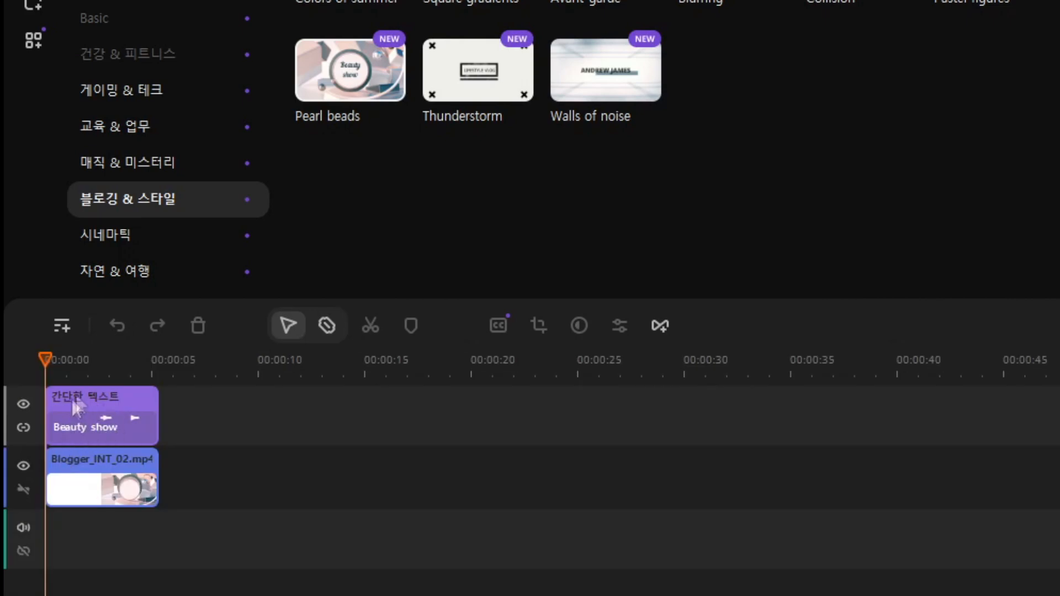
{"action": "left_click", "coordinate": [69, 426]}
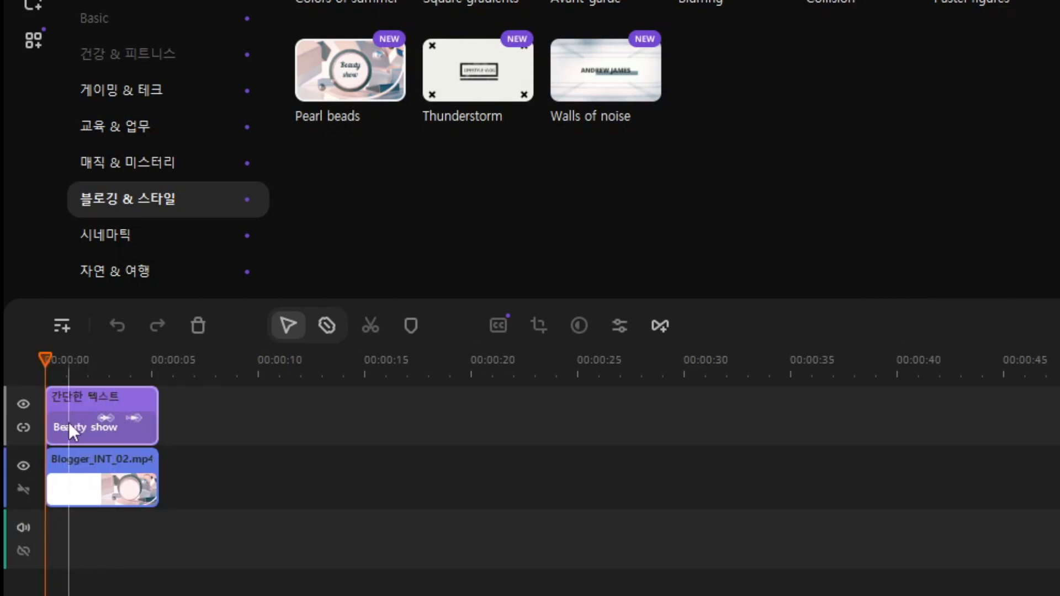
{"action": "left_click", "coordinate": [68, 423]}
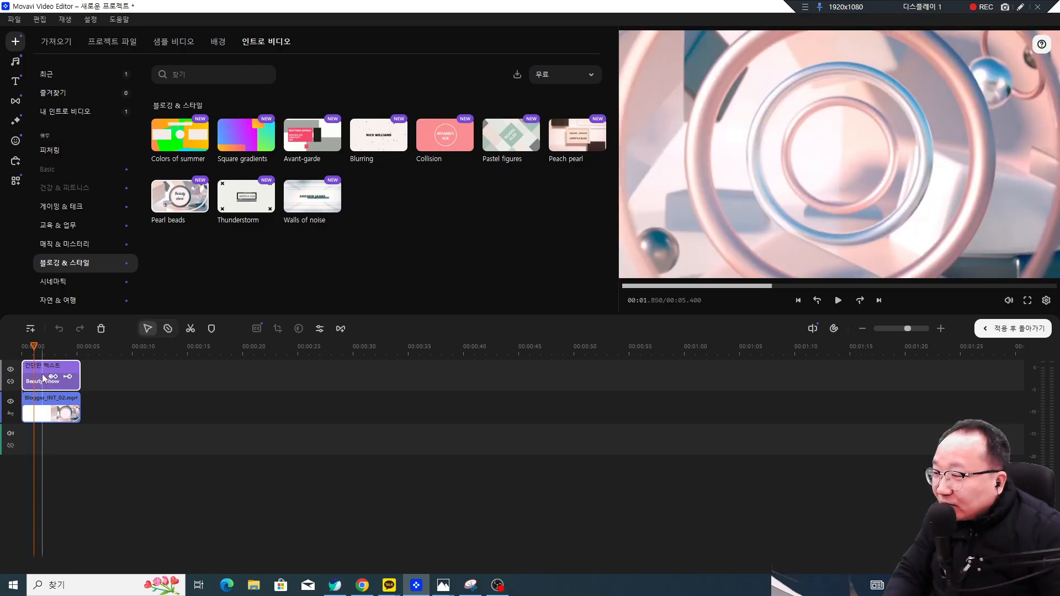
{"action": "double_click", "coordinate": [39, 369]}
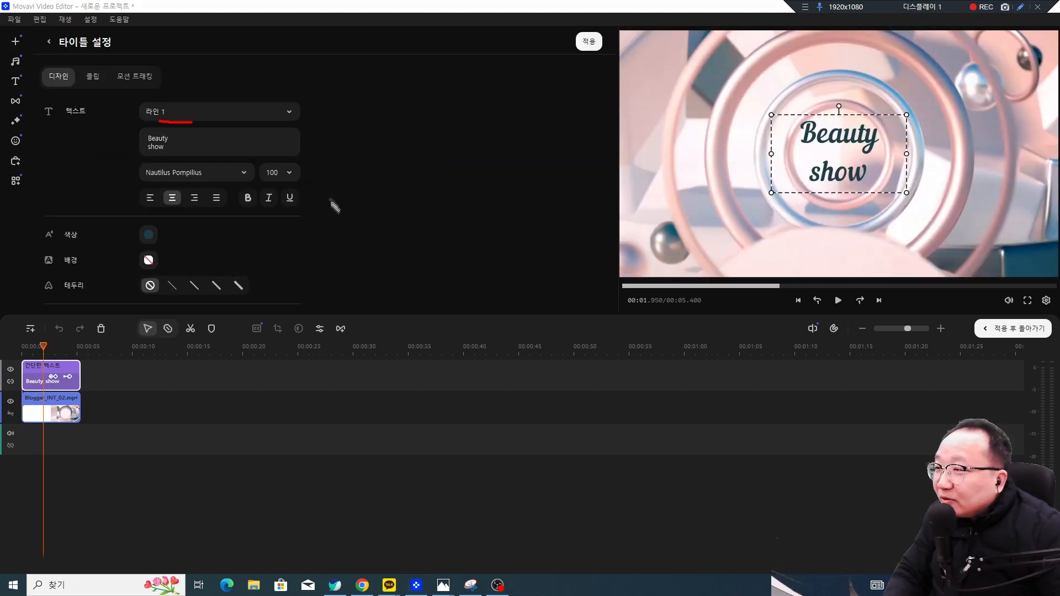
{"action": "mouse_move", "coordinate": [243, 289]}
{"action": "left_mouse_down"}
{"action": "mouse_move", "coordinate": [156, 305]}
{"action": "mouse_move", "coordinate": [59, 244]}
{"action": "left_mouse_up"}
{"action": "mouse_move", "coordinate": [97, 93]}
{"action": "left_mouse_down"}
{"action": "mouse_move", "coordinate": [197, 84]}
{"action": "mouse_move", "coordinate": [306, 114]}
{"action": "left_mouse_up"}
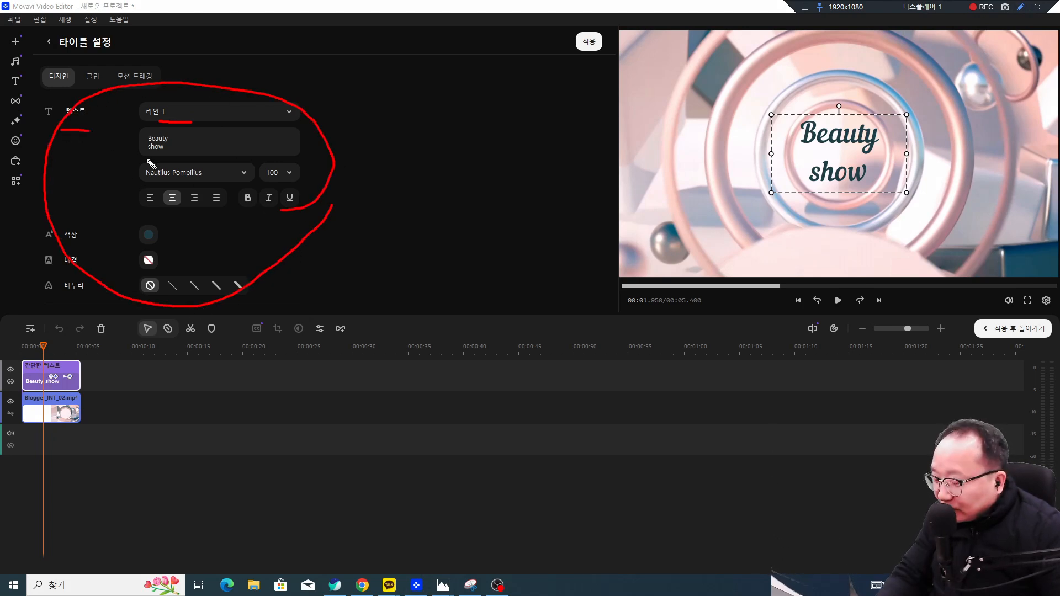
{"action": "key", "text": "Escape"}
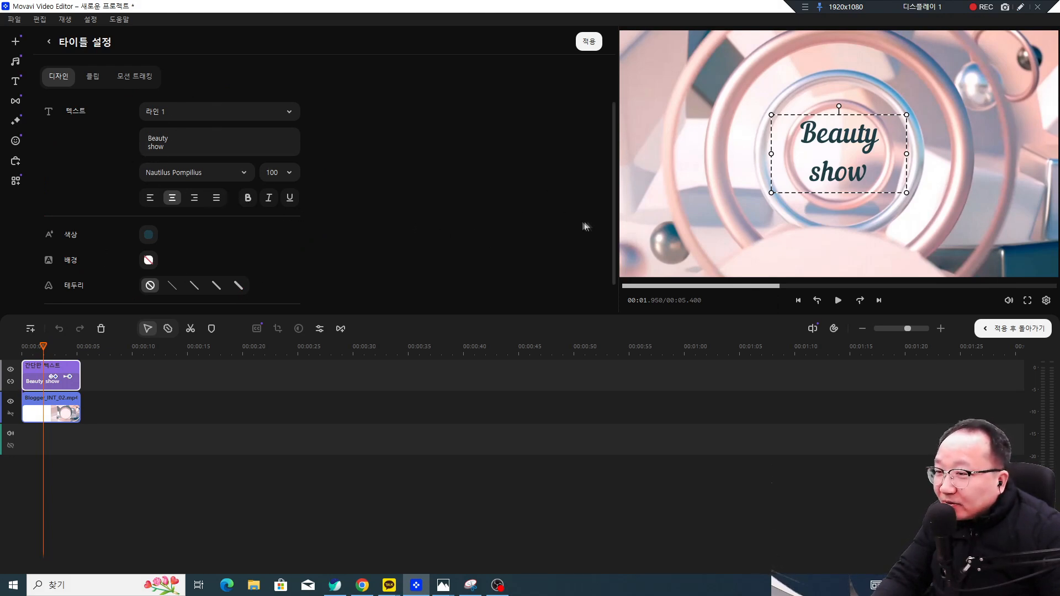
{"action": "key", "text": "ctrl+alt+d"}
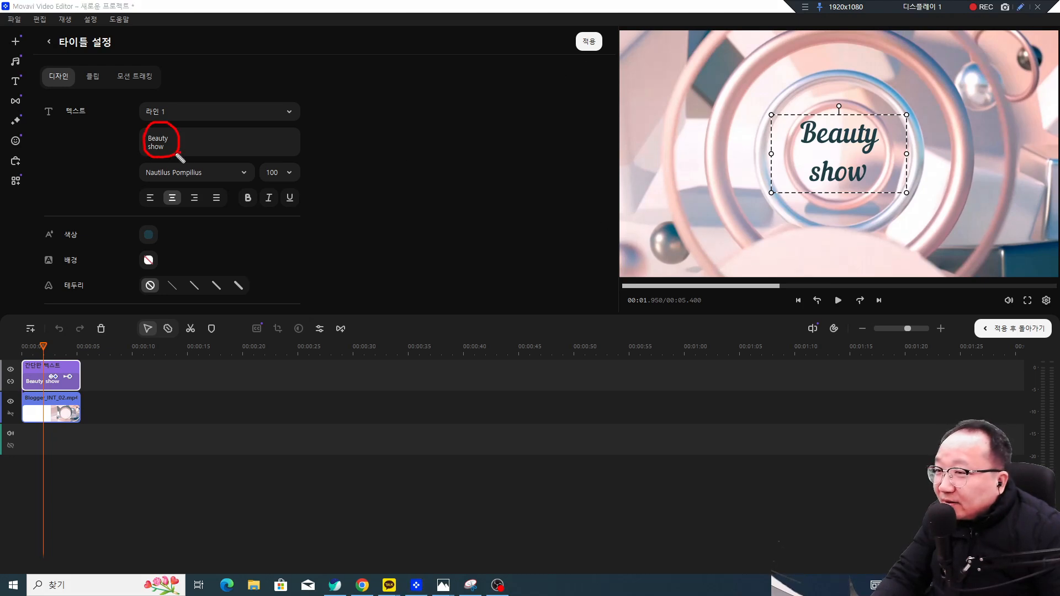
{"action": "mouse_move", "coordinate": [848, 202]}
{"action": "left_mouse_down"}
{"action": "mouse_move", "coordinate": [785, 147]}
{"action": "mouse_move", "coordinate": [876, 112]}
{"action": "left_mouse_up"}
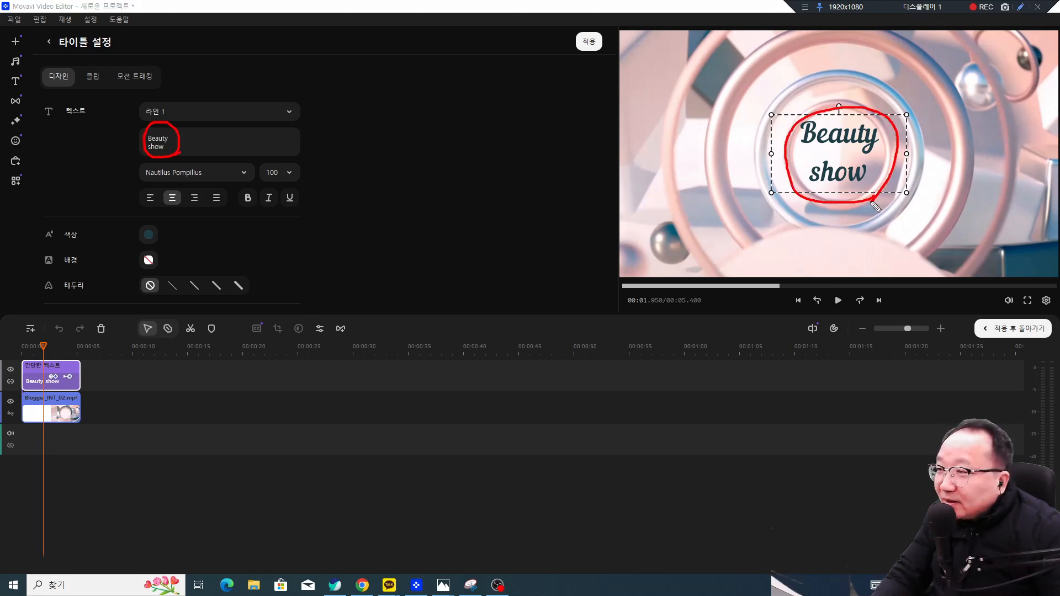
{"action": "key", "text": "ctrl+alt+d"}
{"action": "left_click", "coordinate": [228, 174]}
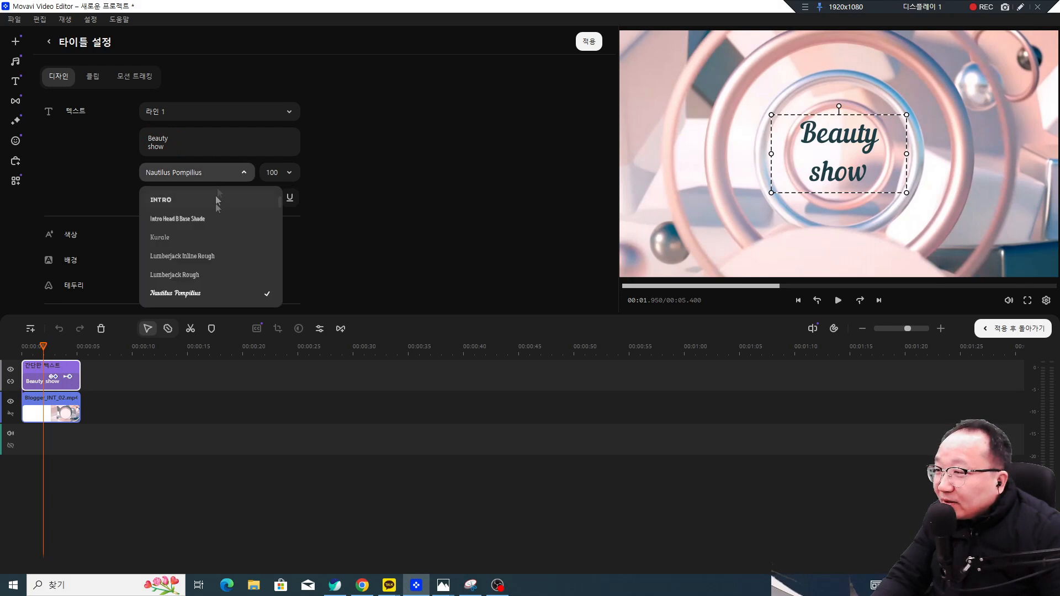
{"action": "scroll", "coordinate": [187, 231], "scroll_direction": "up", "scroll_amount": 10}
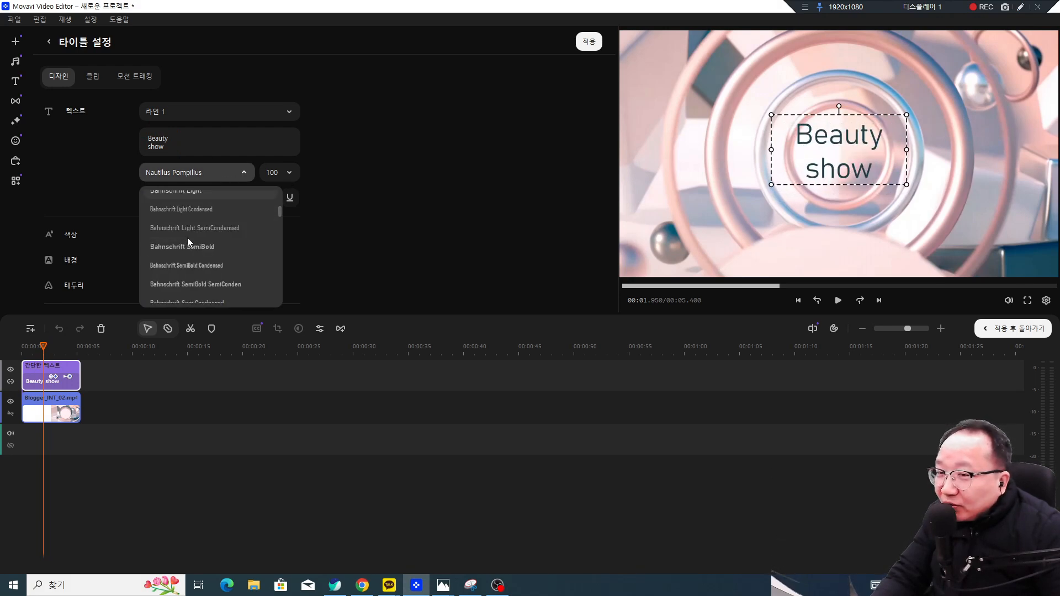
{"action": "scroll", "coordinate": [189, 245], "scroll_direction": "down", "scroll_amount": 4}
{"action": "scroll", "coordinate": [194, 241], "scroll_direction": "up", "scroll_amount": 4}
{"action": "left_click", "coordinate": [334, 218]}
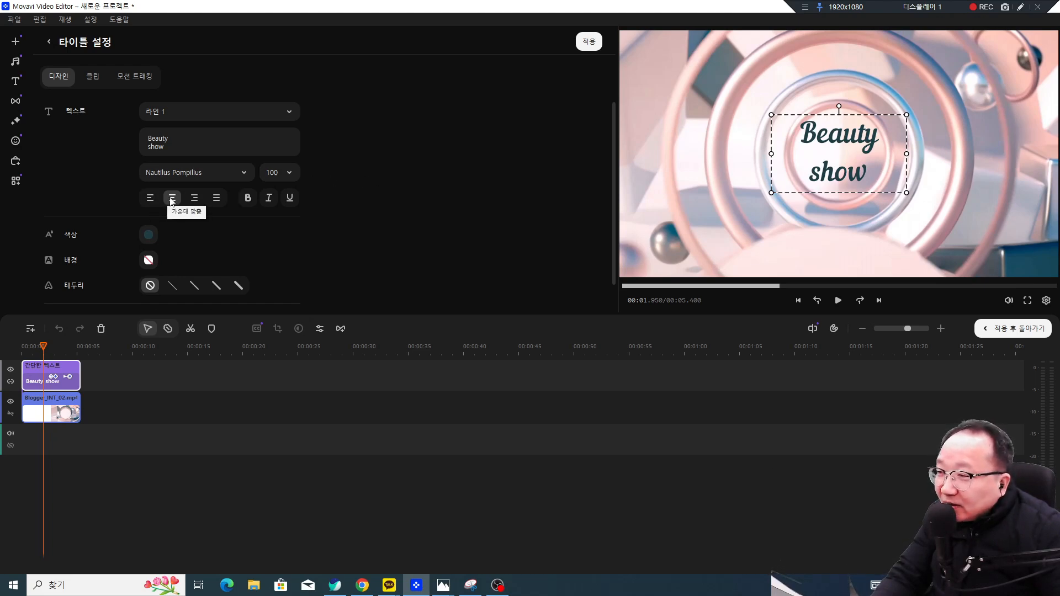
{"action": "left_click", "coordinate": [248, 201]}
{"action": "left_click", "coordinate": [248, 201]}
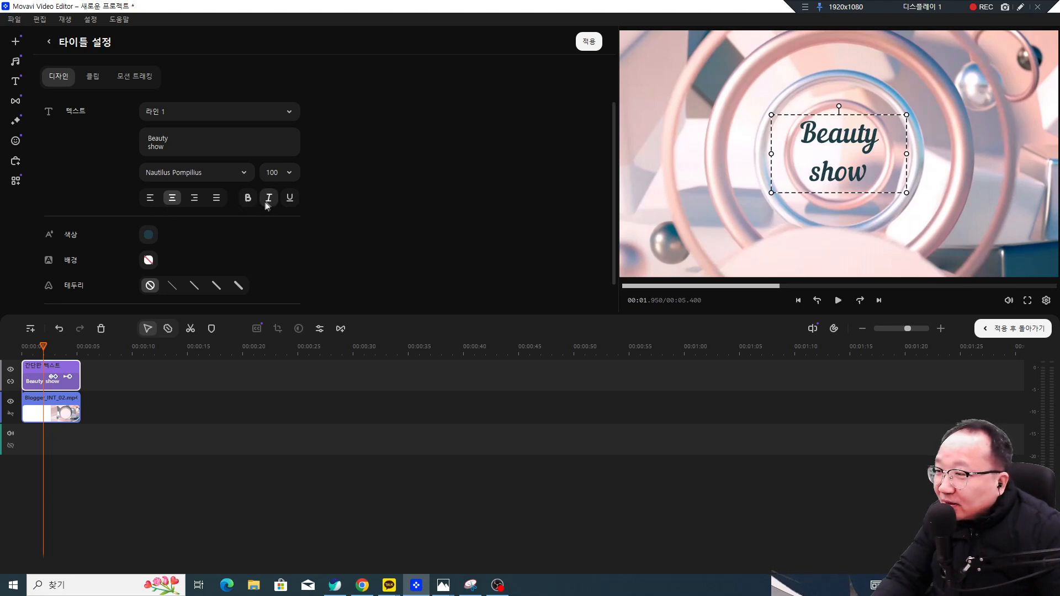
{"action": "left_click", "coordinate": [268, 199]}
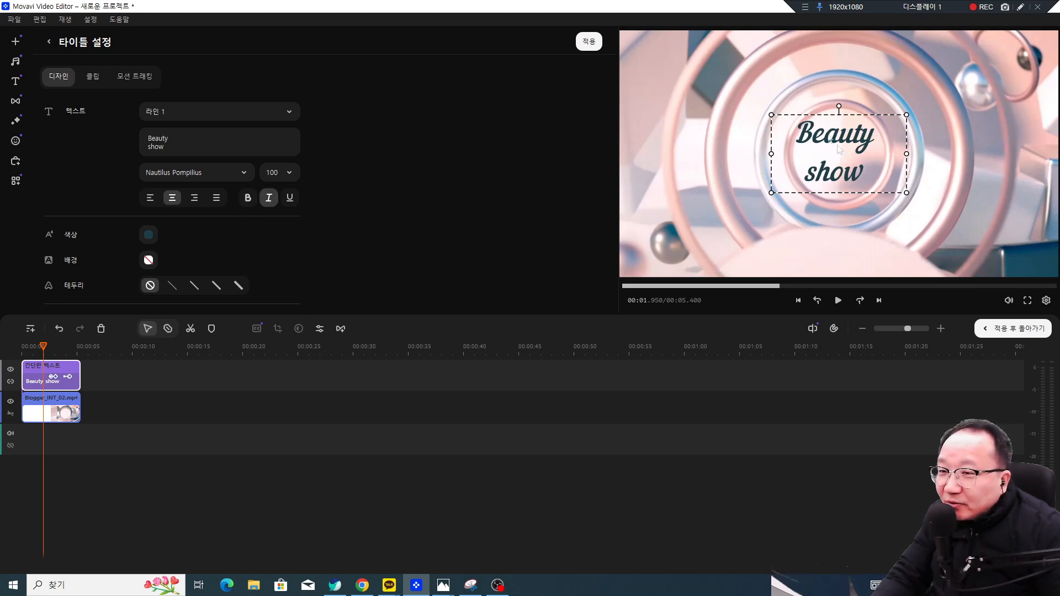
{"action": "left_click", "coordinate": [269, 200]}
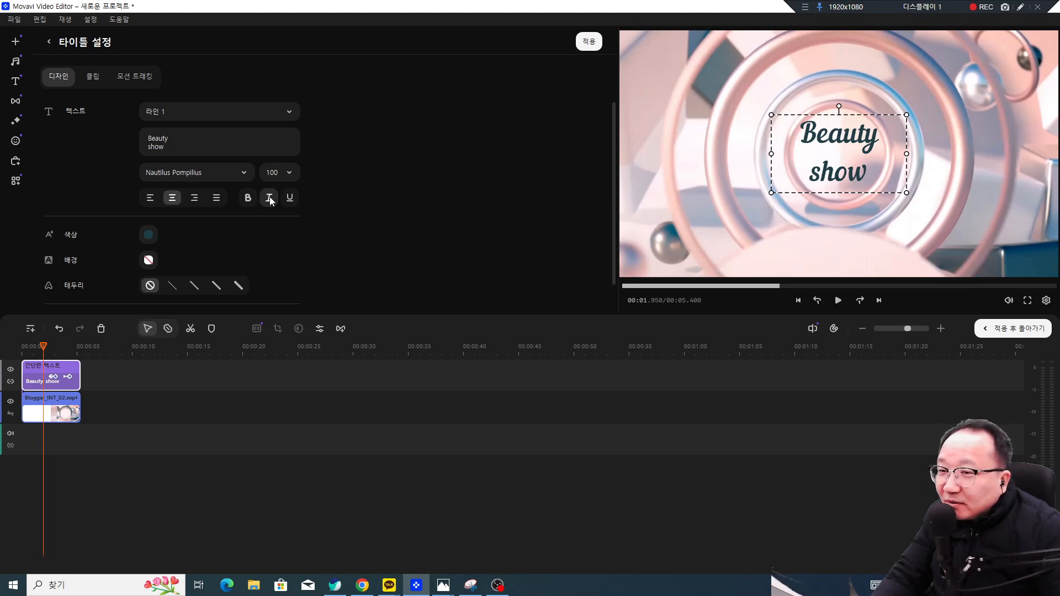
{"action": "left_click", "coordinate": [291, 200]}
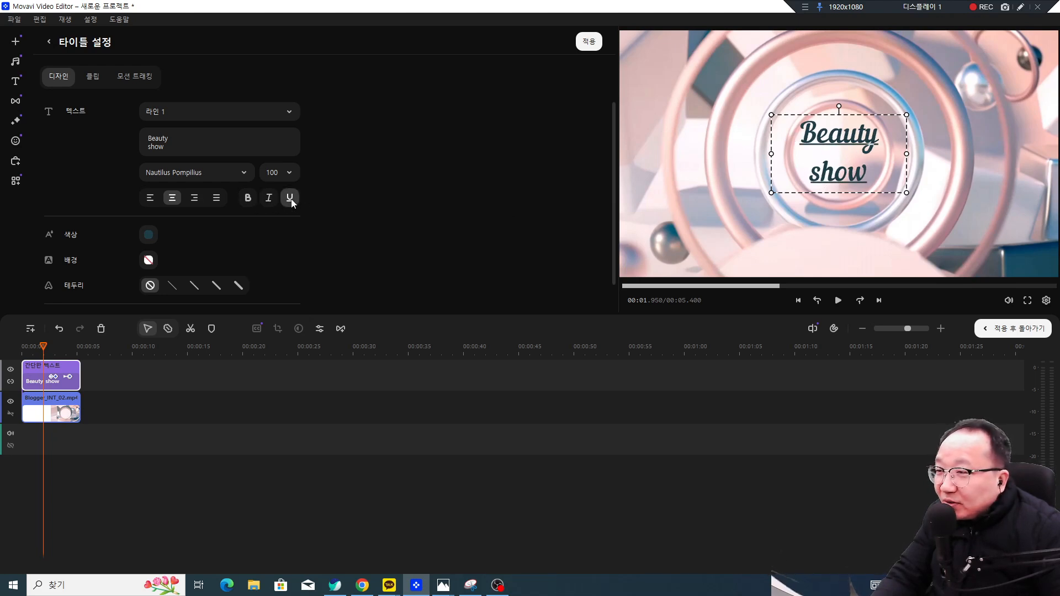
{"action": "left_click", "coordinate": [290, 199]}
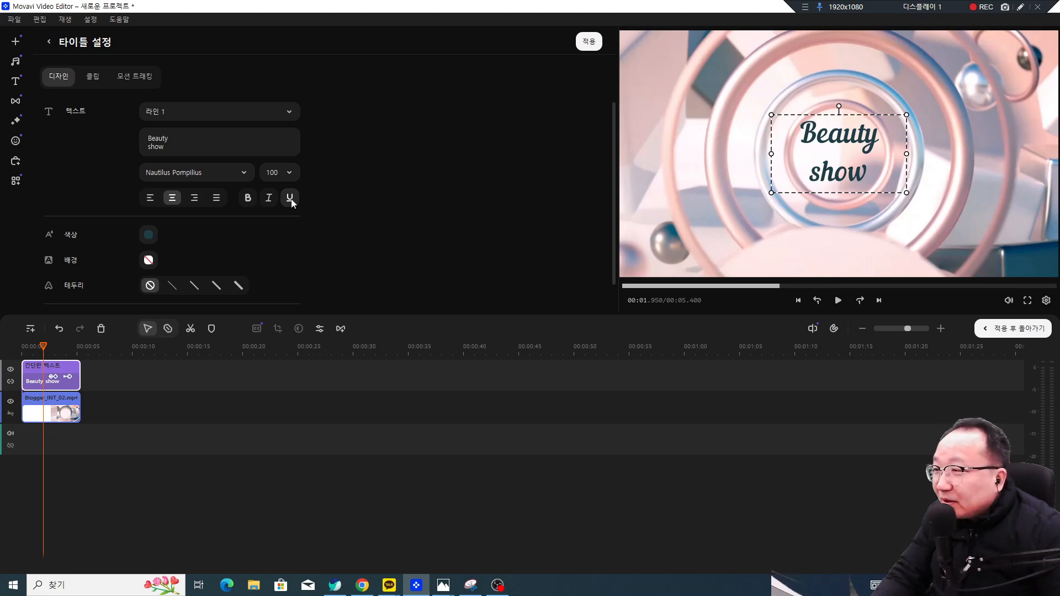
Step: Enlarge and widen the Beauty show title box, keeping it centred on the frame's centre guides
{"action": "mouse_move", "coordinate": [846, 164]}
{"action": "left_mouse_down"}
{"action": "mouse_move", "coordinate": [788, 139]}
{"action": "mouse_move", "coordinate": [809, 146]}
{"action": "mouse_move", "coordinate": [816, 164]}
{"action": "mouse_move", "coordinate": [849, 165]}
{"action": "left_mouse_up"}
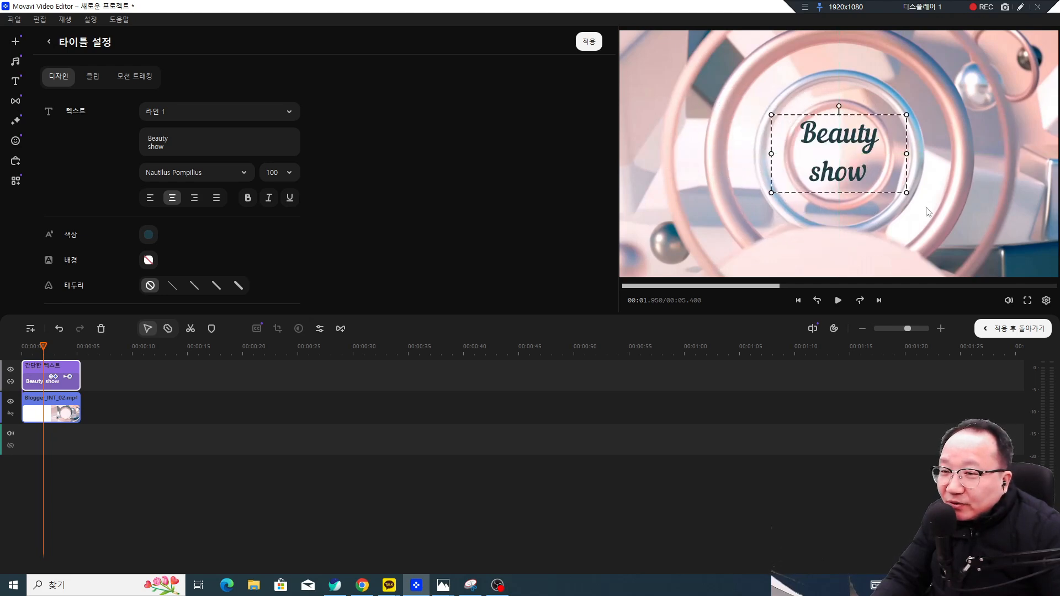
{"action": "mouse_move", "coordinate": [908, 194]}
{"action": "left_mouse_down"}
{"action": "mouse_move", "coordinate": [956, 225]}
{"action": "mouse_move", "coordinate": [880, 177]}
{"action": "mouse_move", "coordinate": [938, 211]}
{"action": "mouse_move", "coordinate": [917, 198]}
{"action": "left_mouse_up"}
{"action": "mouse_move", "coordinate": [771, 157]}
{"action": "left_mouse_down"}
{"action": "mouse_move", "coordinate": [691, 157]}
{"action": "mouse_move", "coordinate": [788, 156]}
{"action": "mouse_move", "coordinate": [777, 156]}
{"action": "left_mouse_up"}
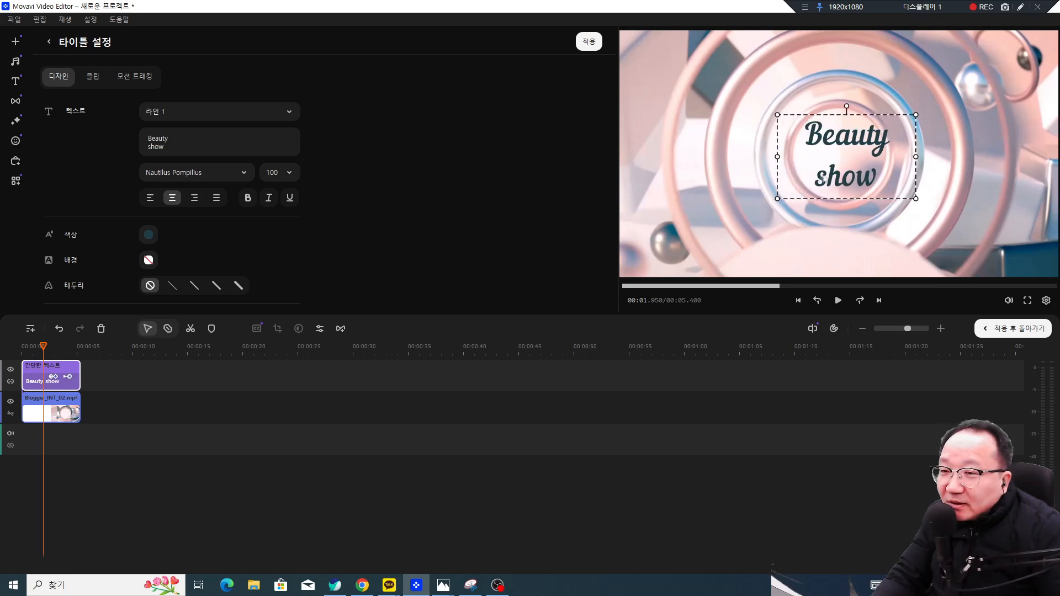
{"action": "mouse_move", "coordinate": [857, 164]}
{"action": "left_mouse_down"}
{"action": "mouse_move", "coordinate": [825, 156]}
{"action": "mouse_move", "coordinate": [853, 163]}
{"action": "left_mouse_up"}
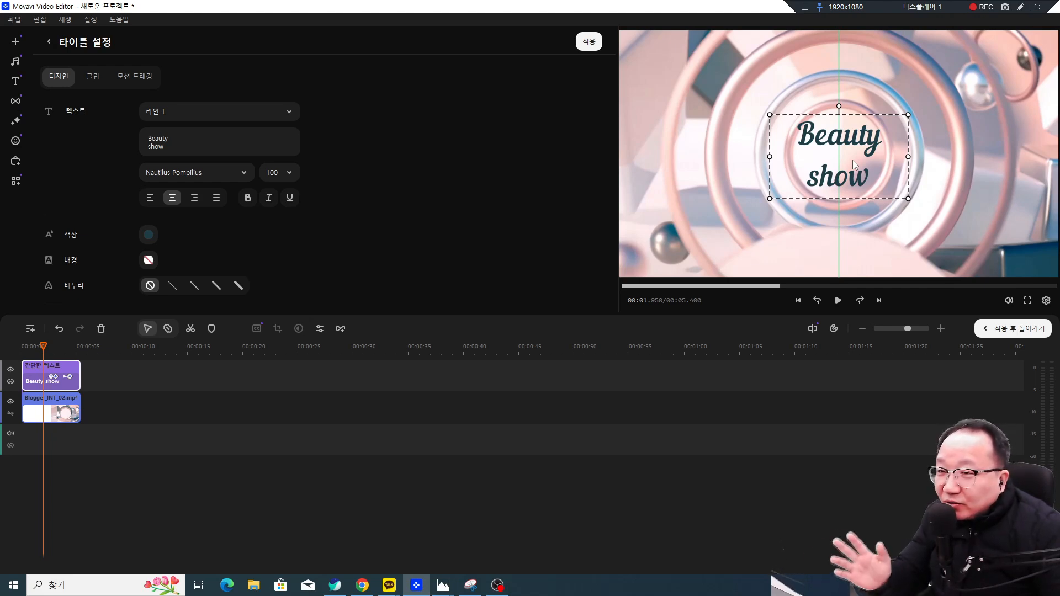
{"action": "mouse_move", "coordinate": [852, 160]}
{"action": "left_mouse_down"}
{"action": "mouse_move", "coordinate": [853, 148]}
{"action": "mouse_move", "coordinate": [853, 169]}
{"action": "left_mouse_up"}
{"action": "left_click_drag", "start_coordinate": [853, 165], "coordinate": [849, 155]}
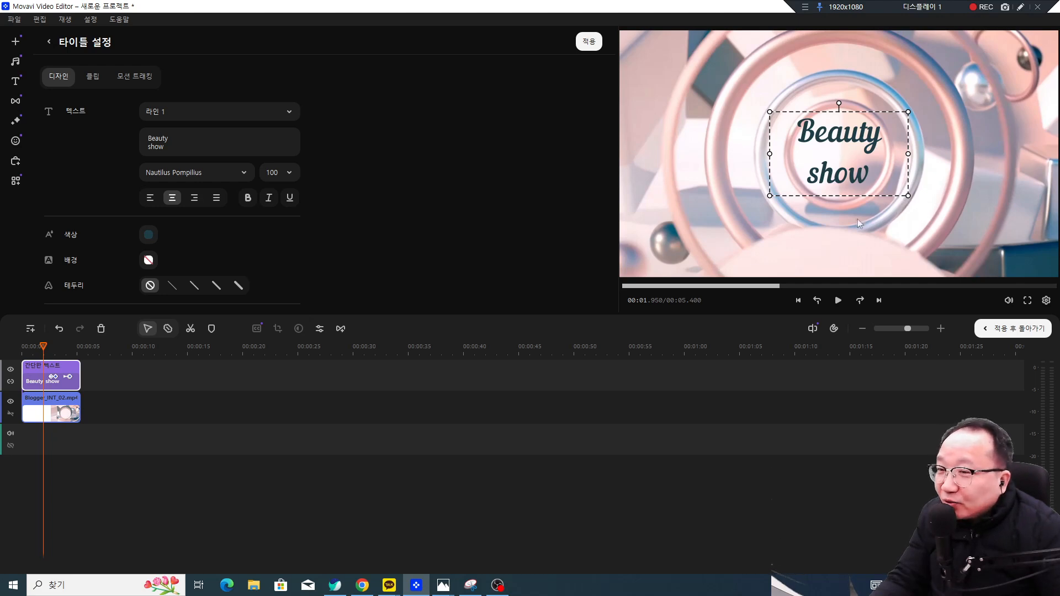
Step: Select both lines of the title text and erase them, clearing a mistyped entry
{"action": "left_click_drag", "start_coordinate": [174, 147], "coordinate": [147, 138]}
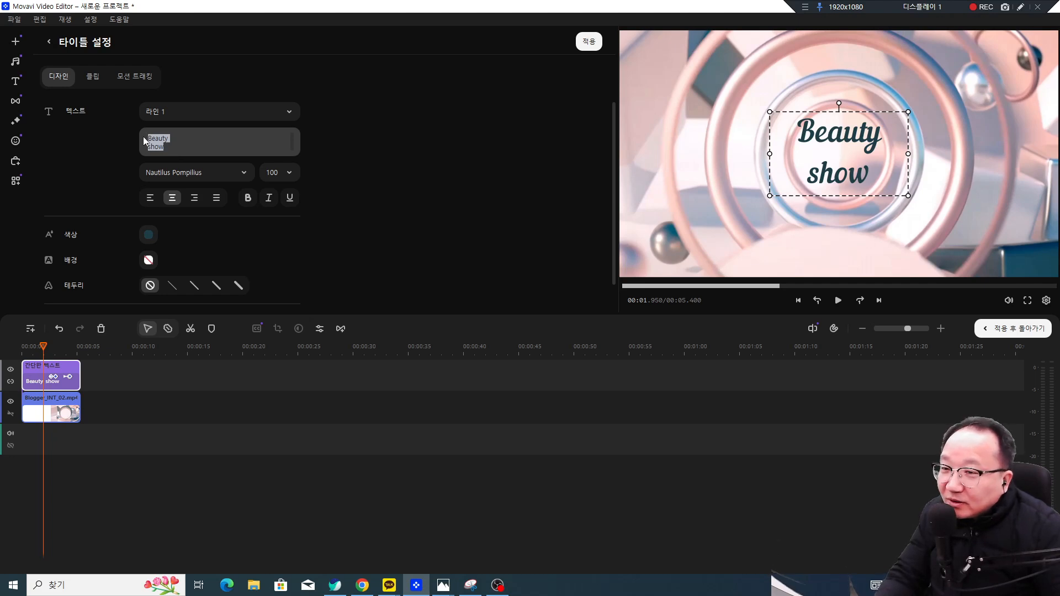
{"action": "type", "text": "qhdl"}
{"action": "key", "text": "BackSpace"}
{"action": "key", "text": "BackSpace"}
{"action": "key", "text": "BackSpace"}
{"action": "key", "text": "BackSpace"}
Step: Enter 보이는부동산경매 as the title's first line and widen the title box to fit
{"action": "type", "text": "보이"}
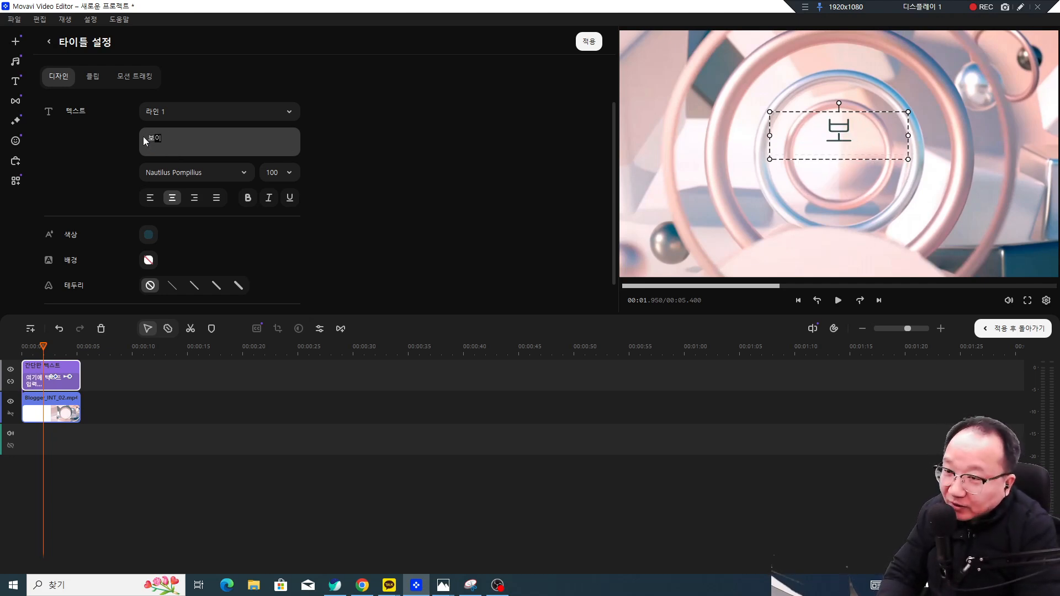
{"action": "type", "text": "느부동산경매"}
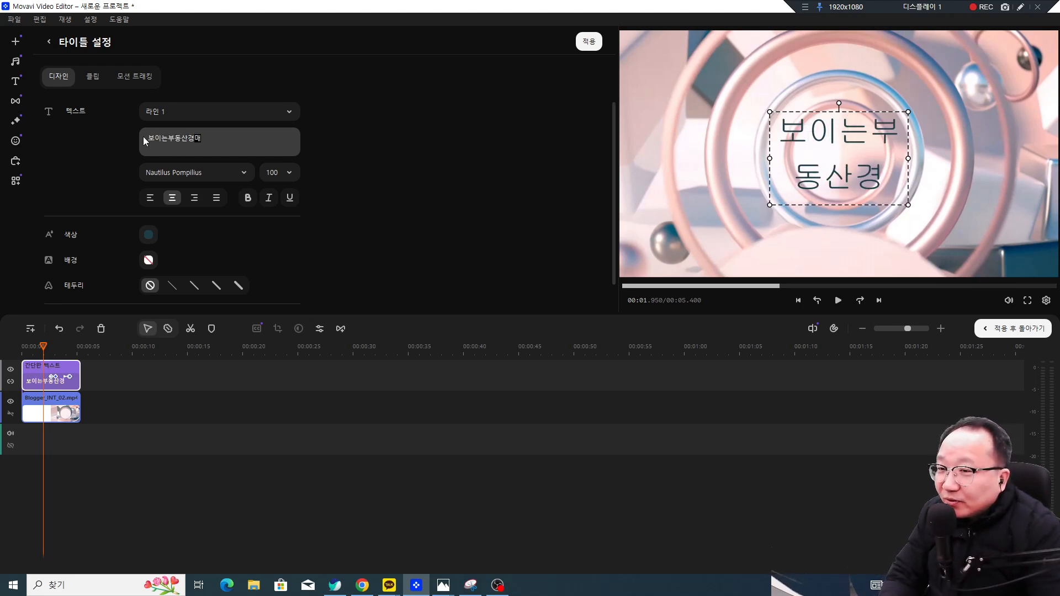
{"action": "left_click", "coordinate": [345, 171]}
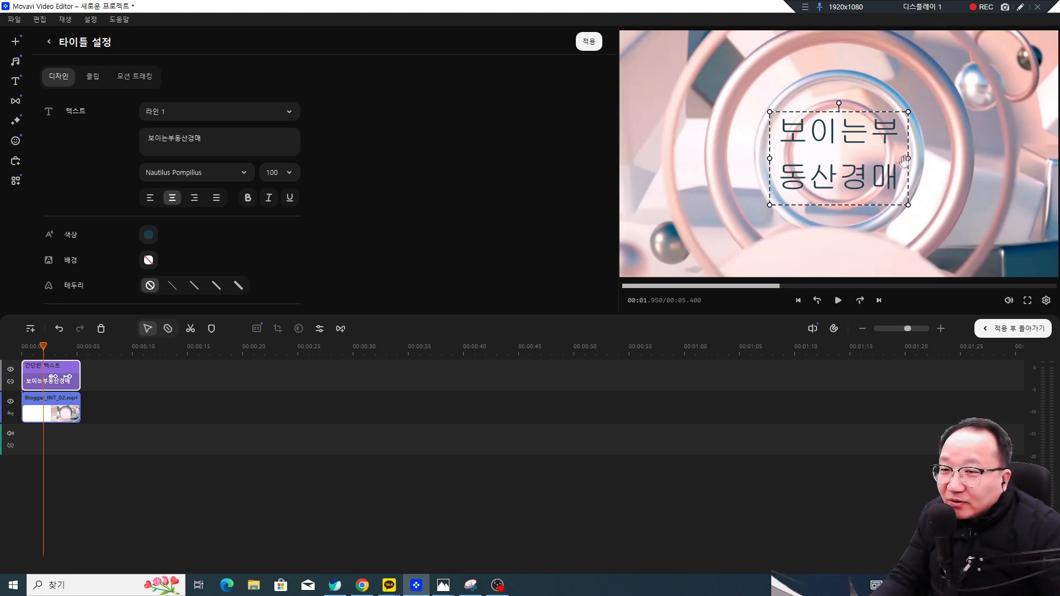
{"action": "left_click_drag", "start_coordinate": [908, 158], "coordinate": [940, 174]}
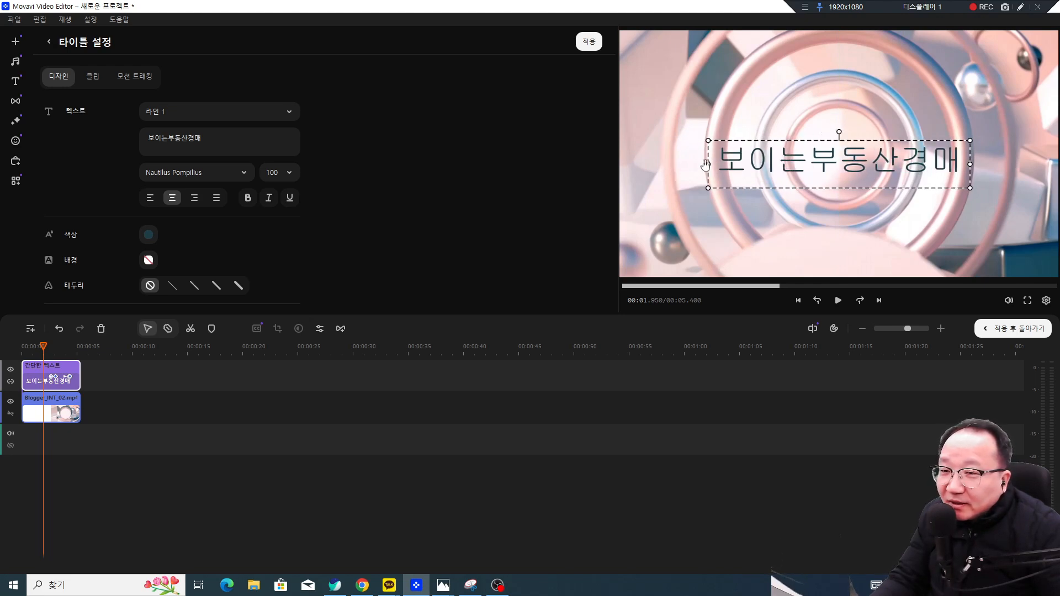
Step: Add 거제통영거제경남 as the second line and shrink the title to fit the frame's centre
{"action": "double_click", "coordinate": [968, 146]}
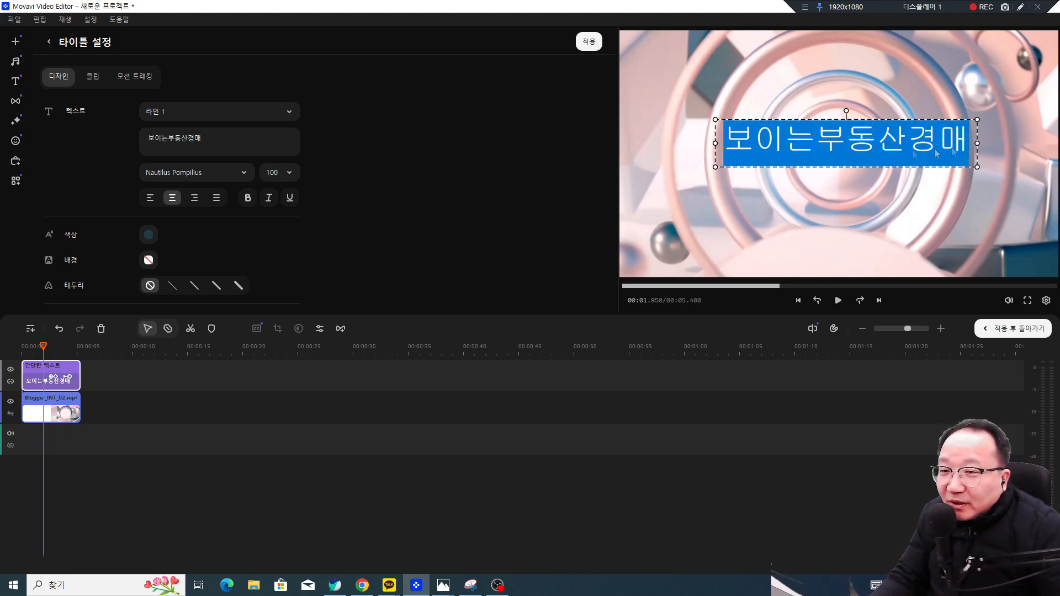
{"action": "left_click", "coordinate": [256, 141]}
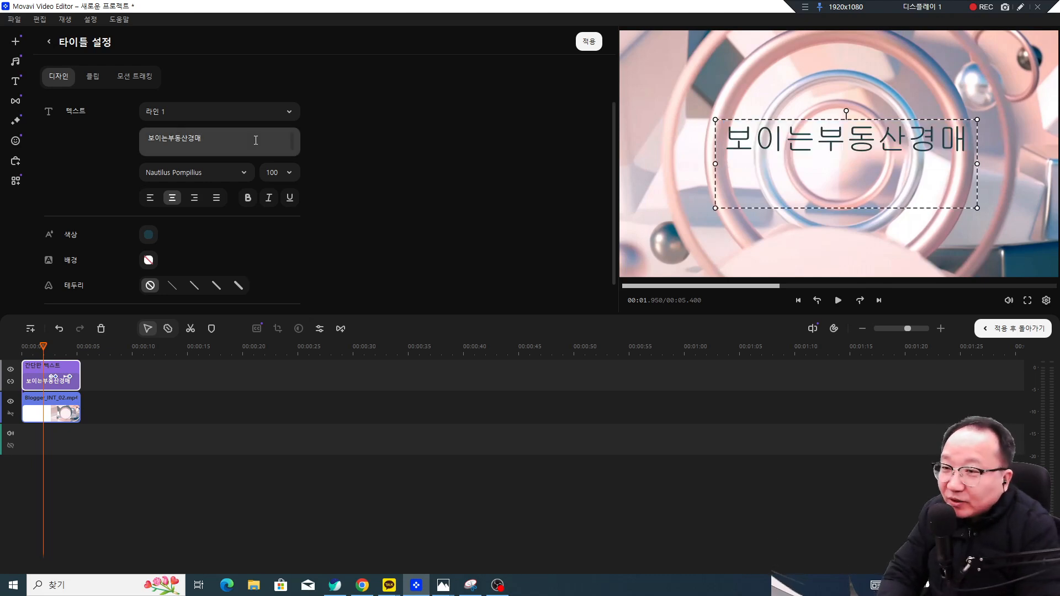
{"action": "type", "text": "거제통영거제"}
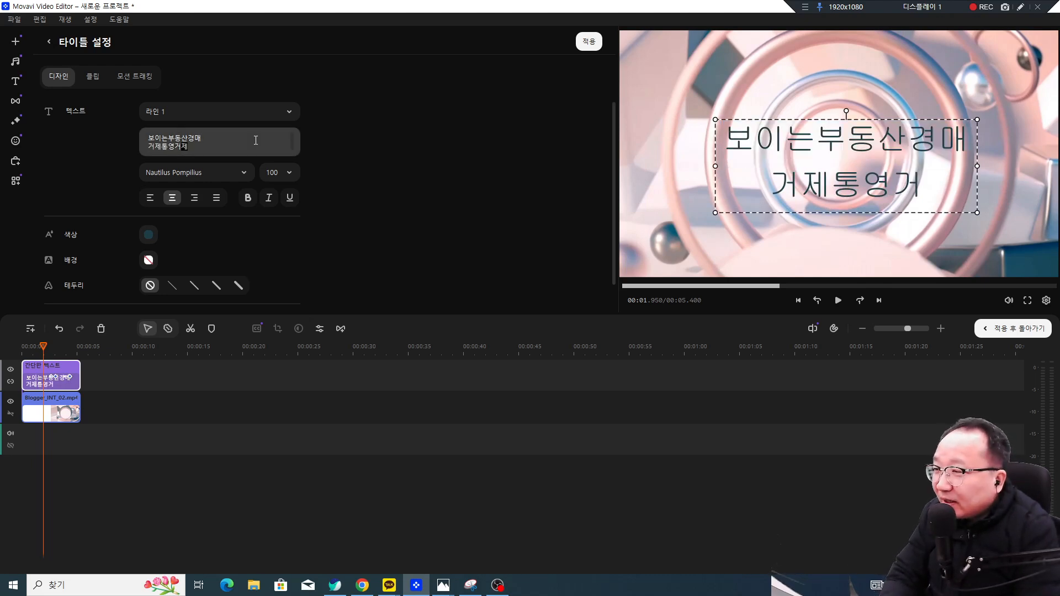
{"action": "type", "text": "강"}
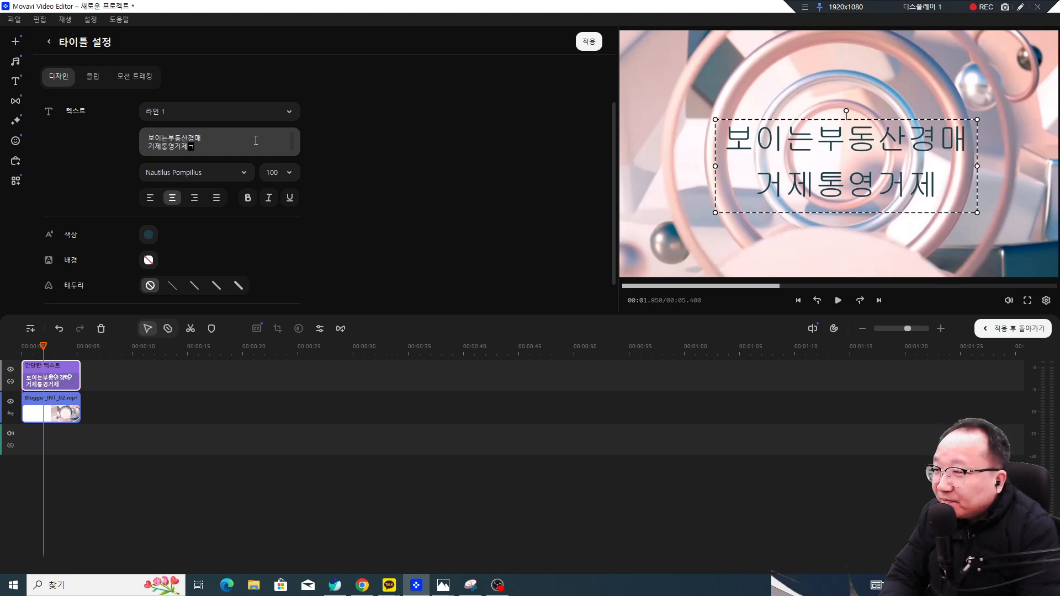
{"action": "type", "text": "남"}
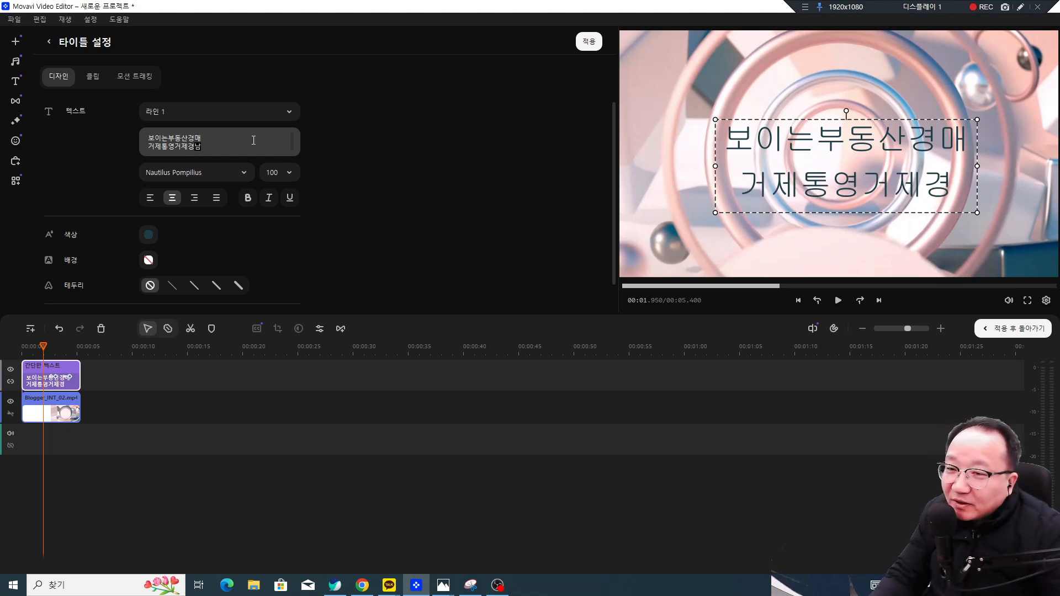
{"action": "left_click", "coordinate": [386, 167]}
{"action": "left_click_drag", "start_coordinate": [978, 210], "coordinate": [908, 180]}
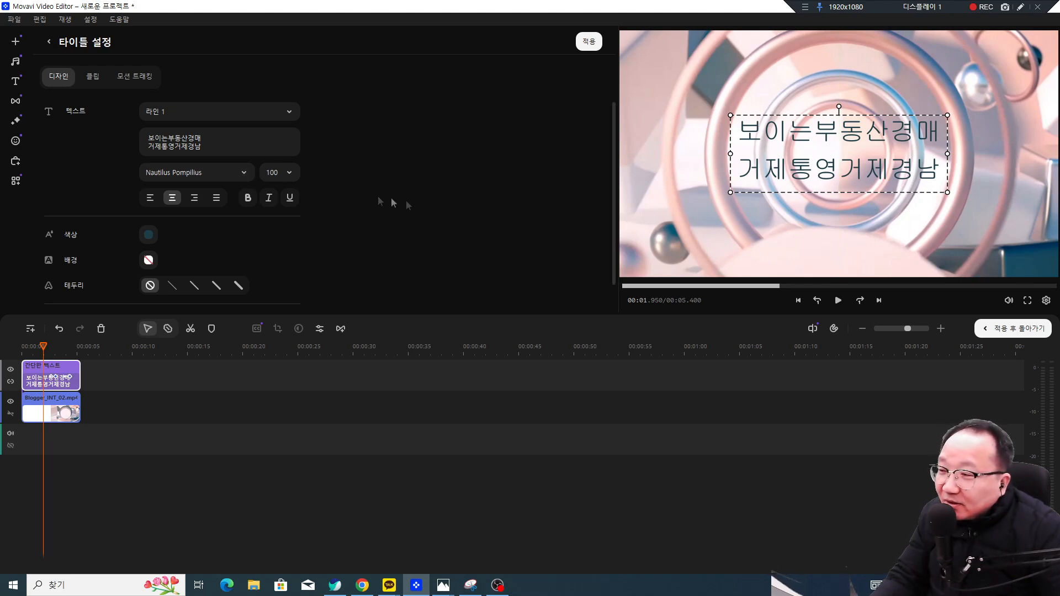
{"action": "left_click", "coordinate": [247, 173]}
Step: Set the title font to HY목각파임B and move the title slightly lower in the frame
{"action": "scroll", "coordinate": [240, 234], "scroll_direction": "up", "scroll_amount": 10}
{"action": "scroll", "coordinate": [239, 245], "scroll_direction": "down", "scroll_amount": 12}
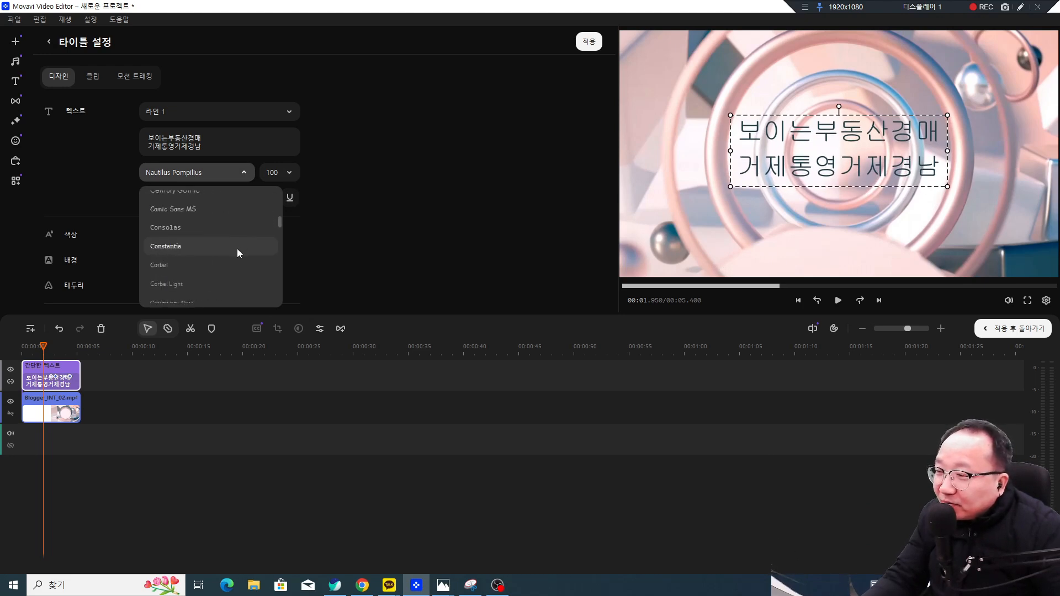
{"action": "scroll", "coordinate": [193, 221], "scroll_direction": "up", "scroll_amount": 1}
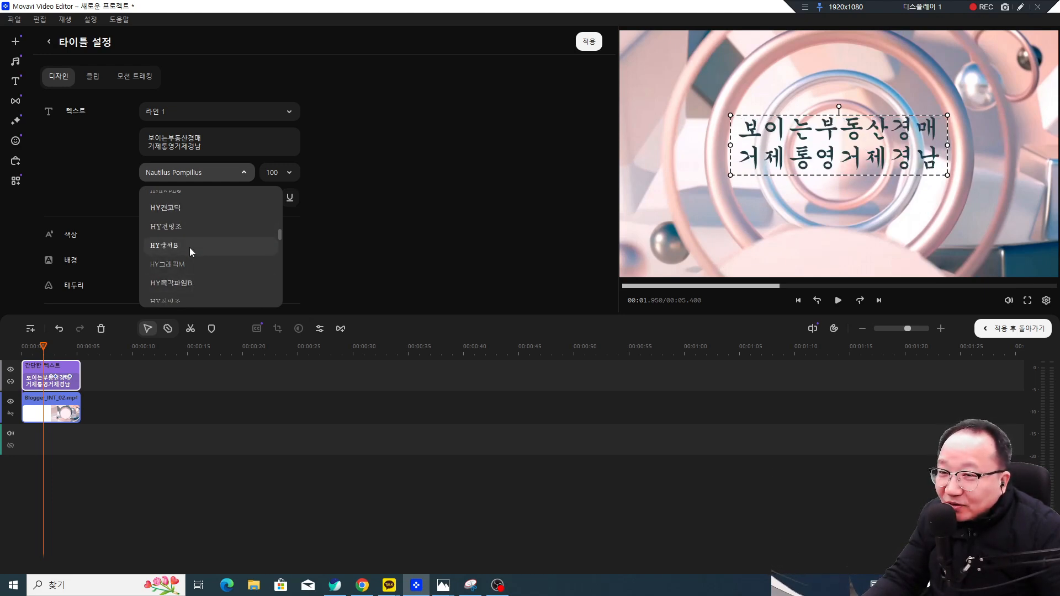
{"action": "scroll", "coordinate": [190, 252], "scroll_direction": "down", "scroll_amount": 2}
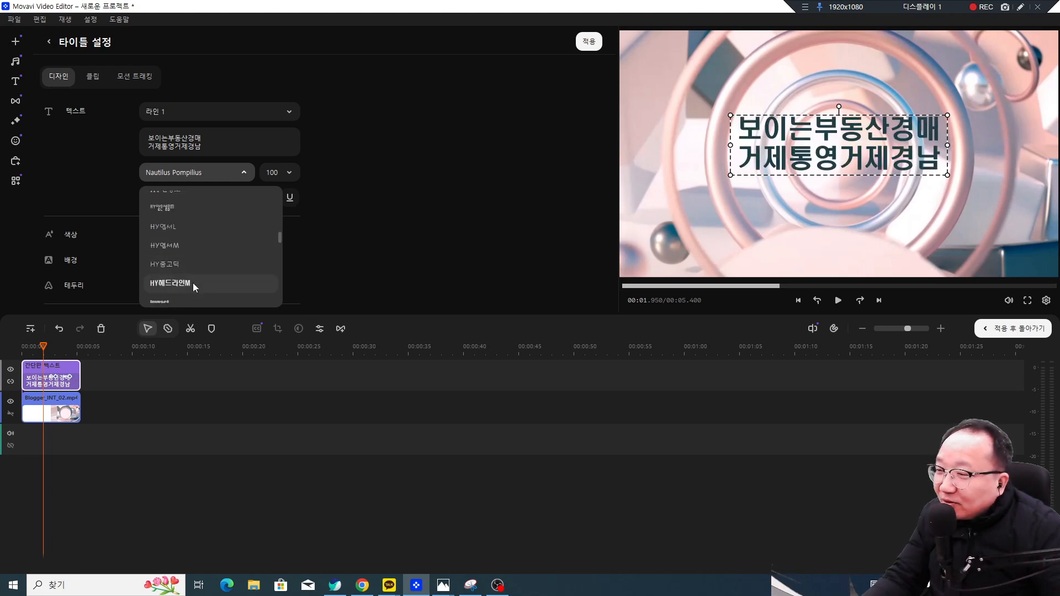
{"action": "scroll", "coordinate": [193, 282], "scroll_direction": "up", "scroll_amount": 1}
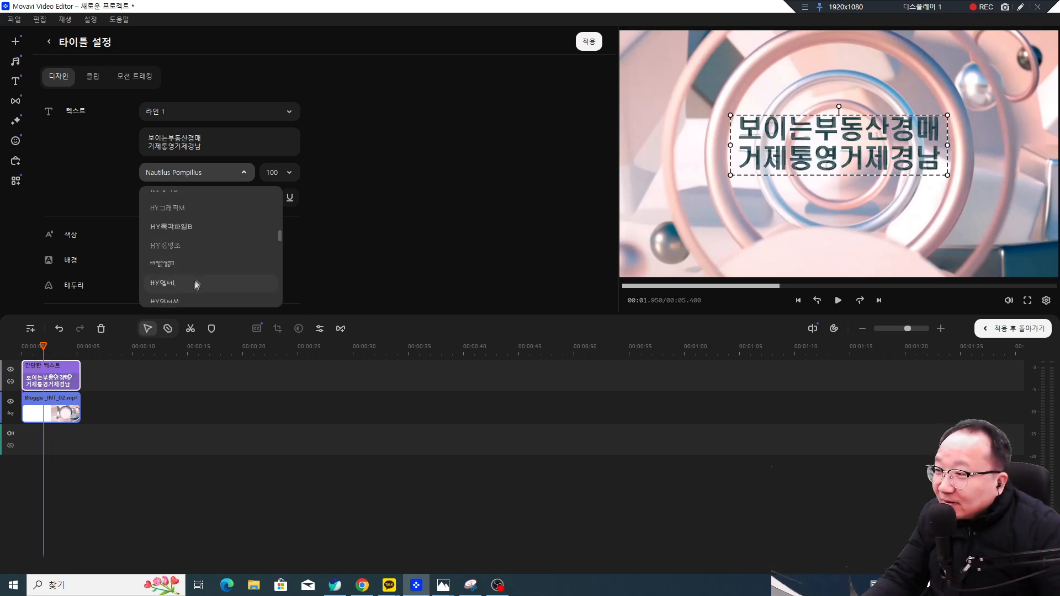
{"action": "left_click", "coordinate": [191, 226]}
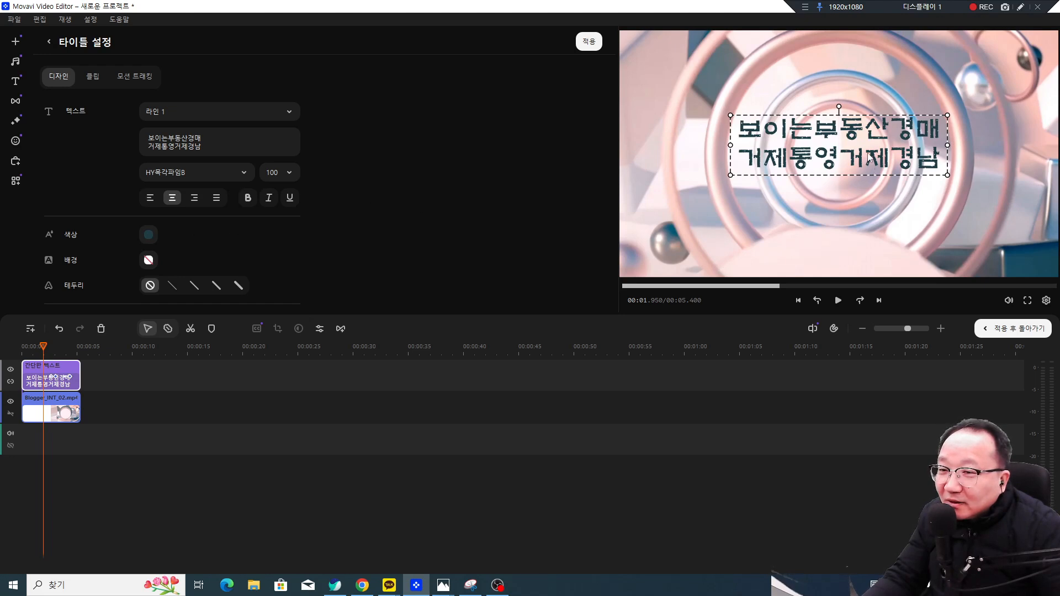
{"action": "left_click_drag", "start_coordinate": [868, 157], "coordinate": [868, 166]}
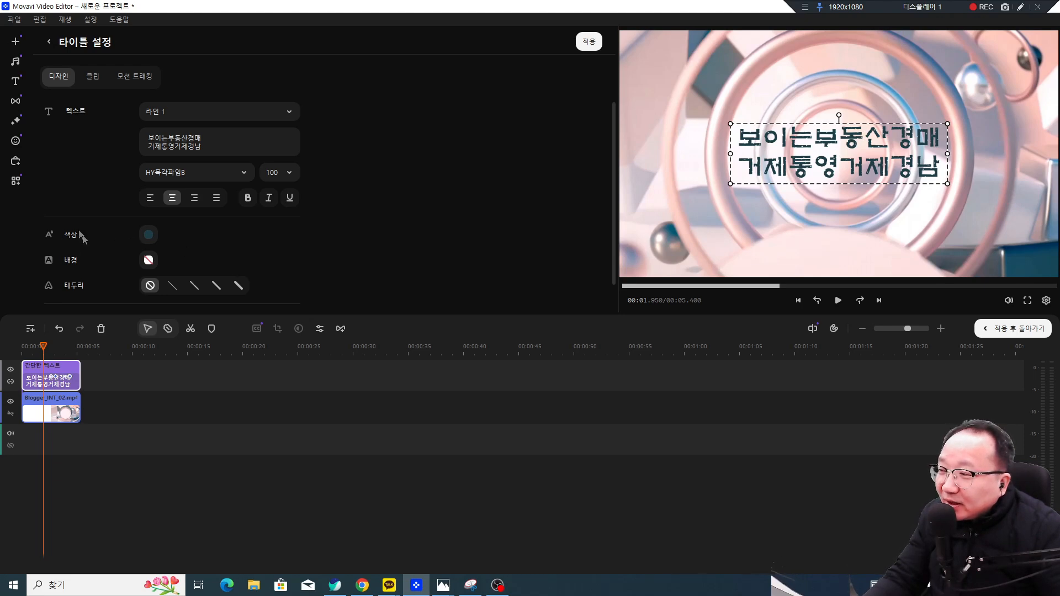
{"action": "left_click", "coordinate": [147, 234]}
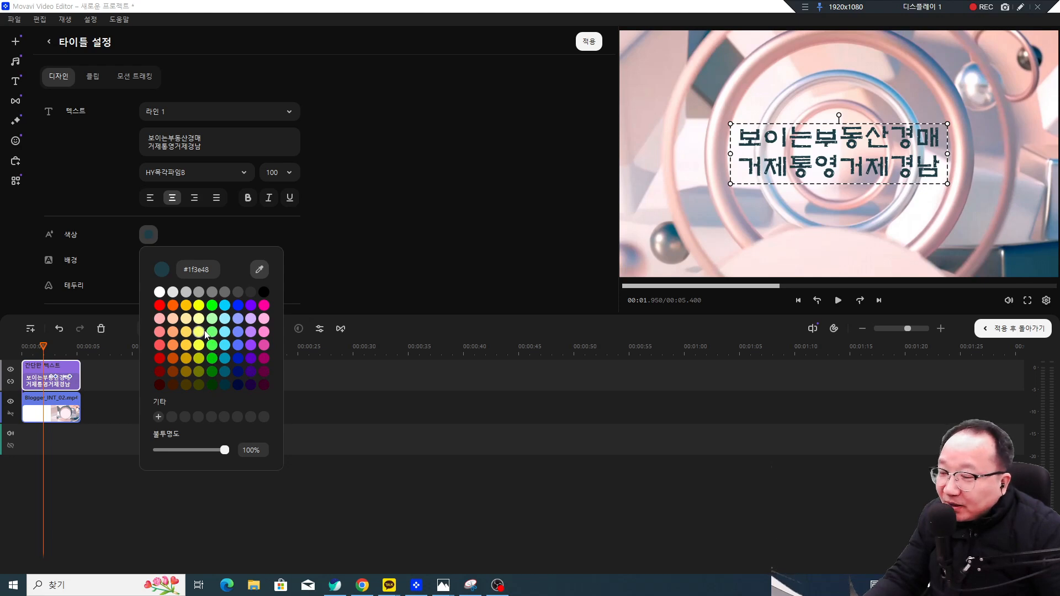
{"action": "left_click", "coordinate": [384, 238]}
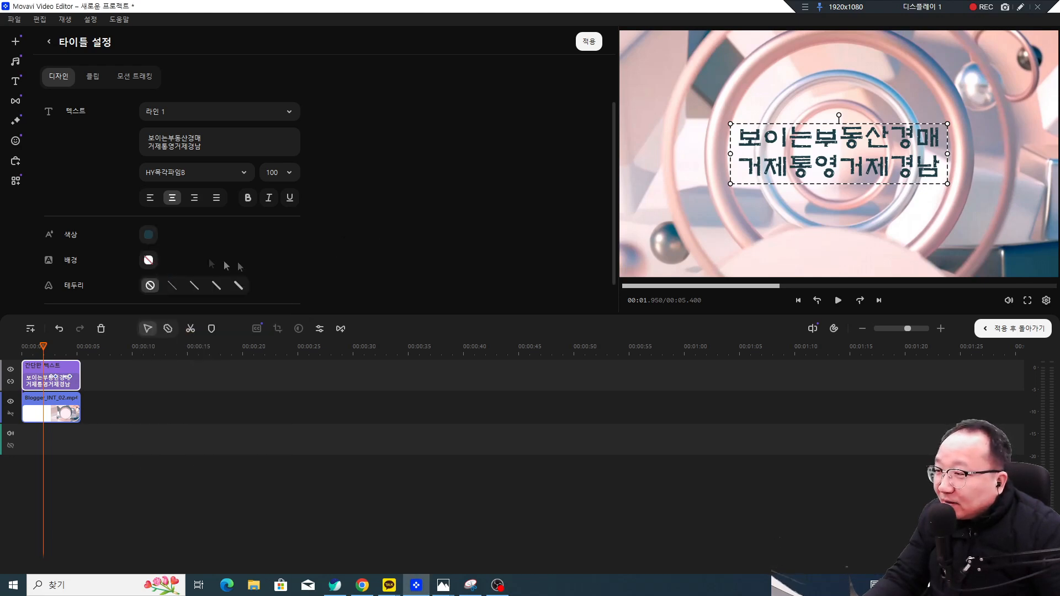
{"action": "left_click", "coordinate": [148, 260]}
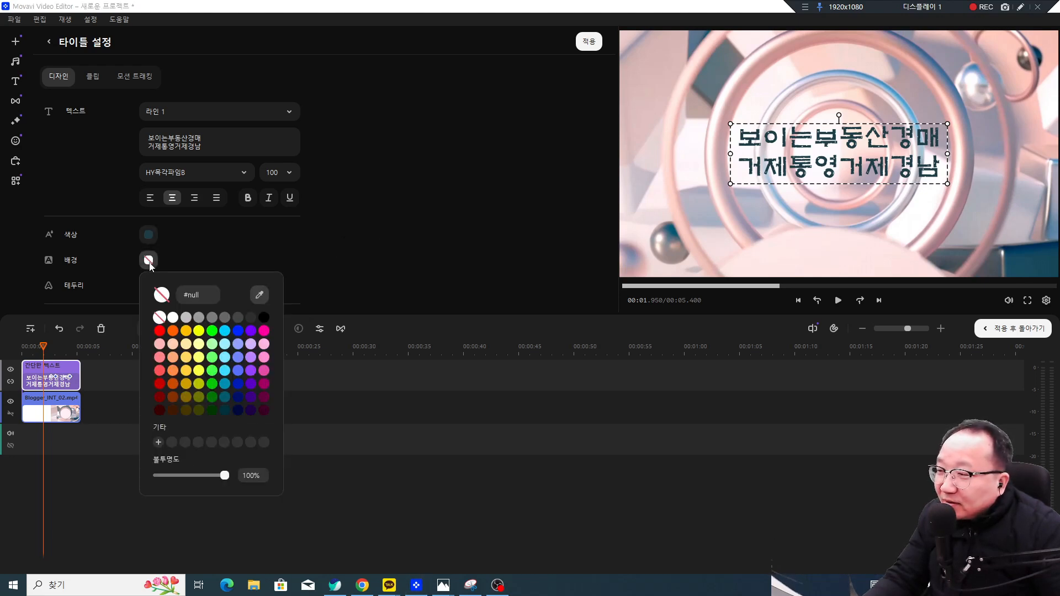
{"action": "left_click", "coordinate": [173, 317]}
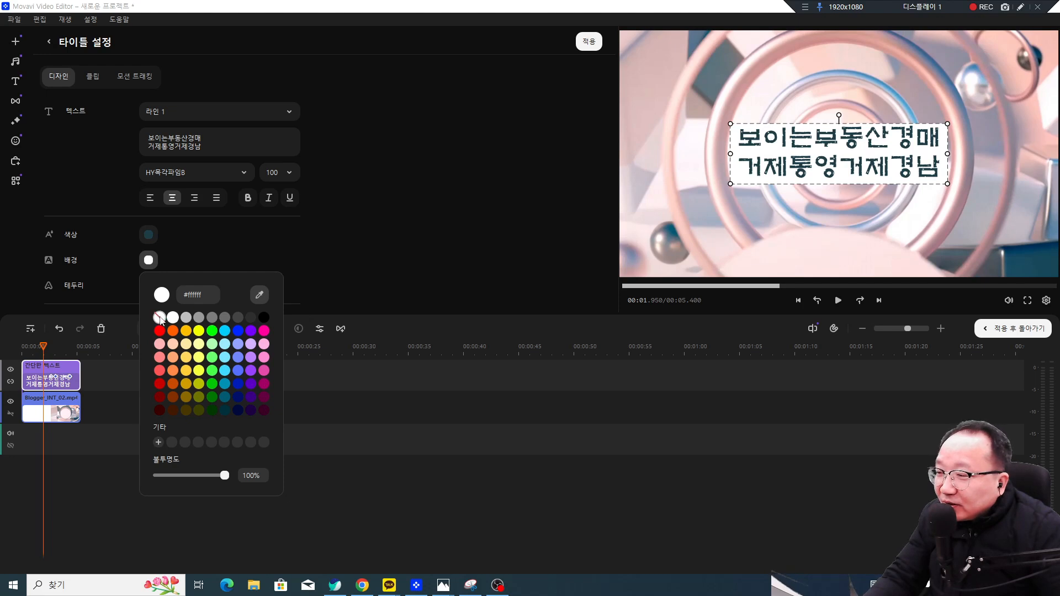
{"action": "left_click", "coordinate": [159, 318]}
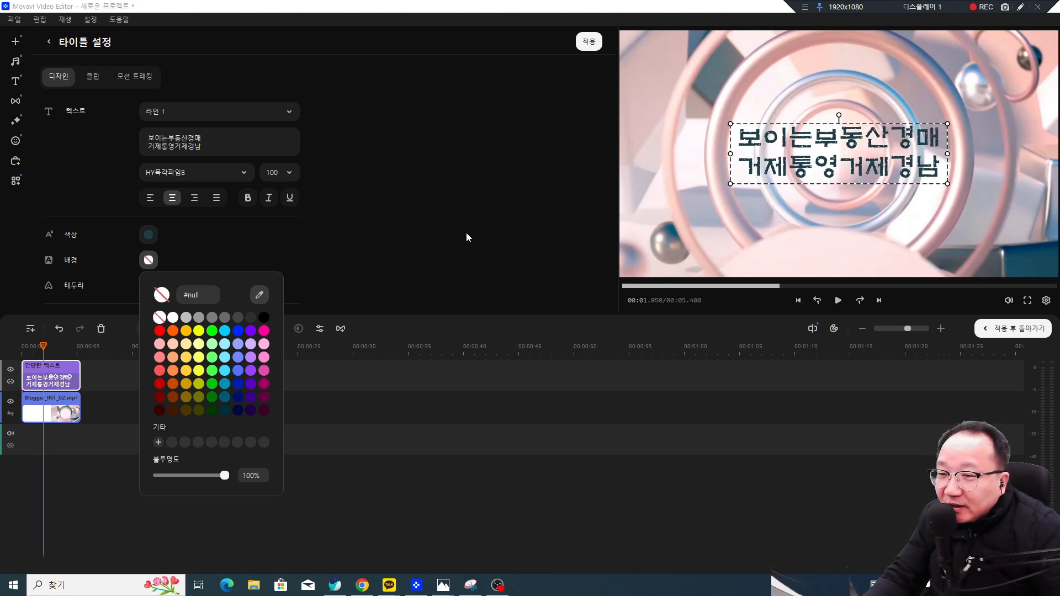
{"action": "left_click", "coordinate": [382, 253]}
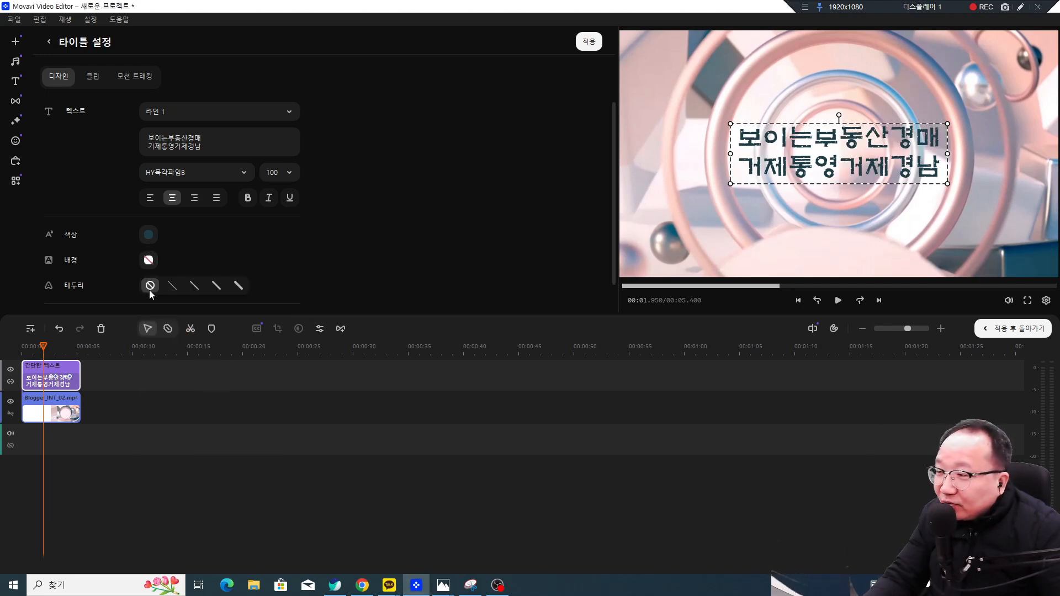
{"action": "left_click", "coordinate": [238, 286]}
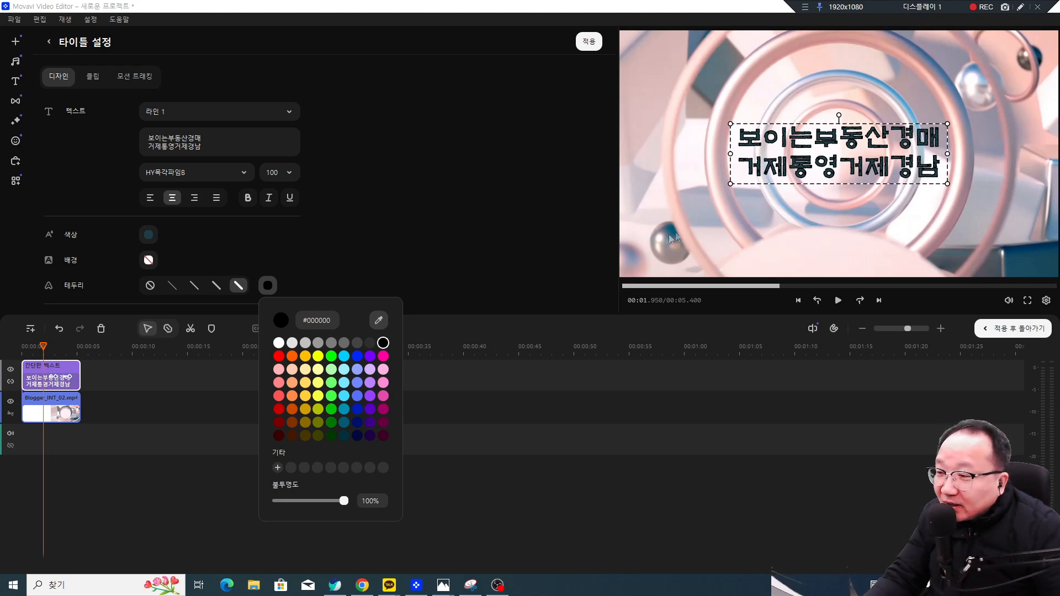
{"action": "left_click", "coordinate": [280, 343]}
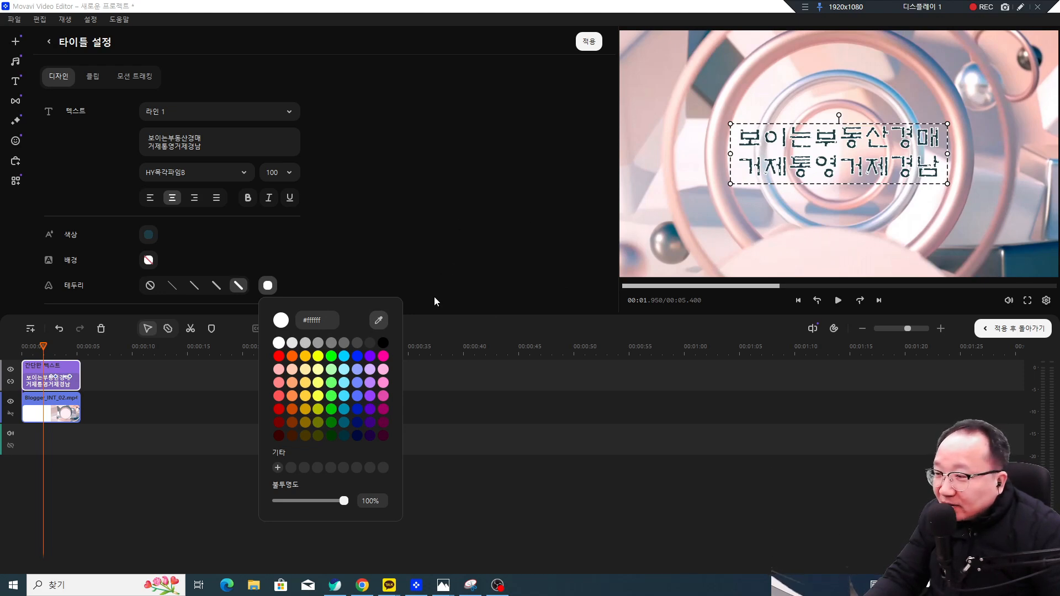
{"action": "left_click", "coordinate": [151, 285]}
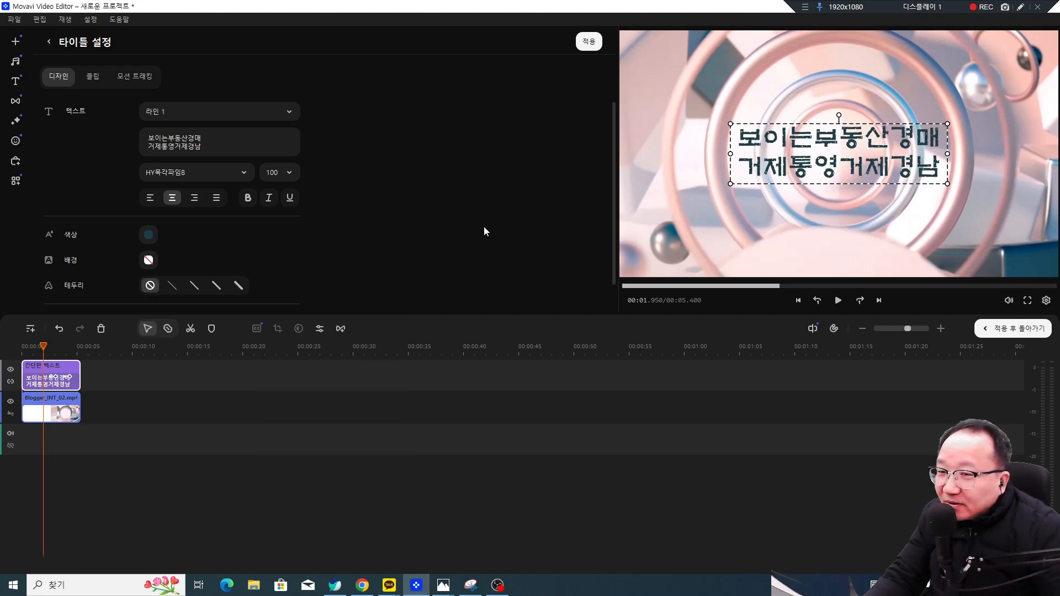
Step: Play the titled clip from 0, then select the Blogger_INT_02.mp4 background clip to view its settings
{"action": "scroll", "coordinate": [463, 237], "scroll_direction": "down", "scroll_amount": 1}
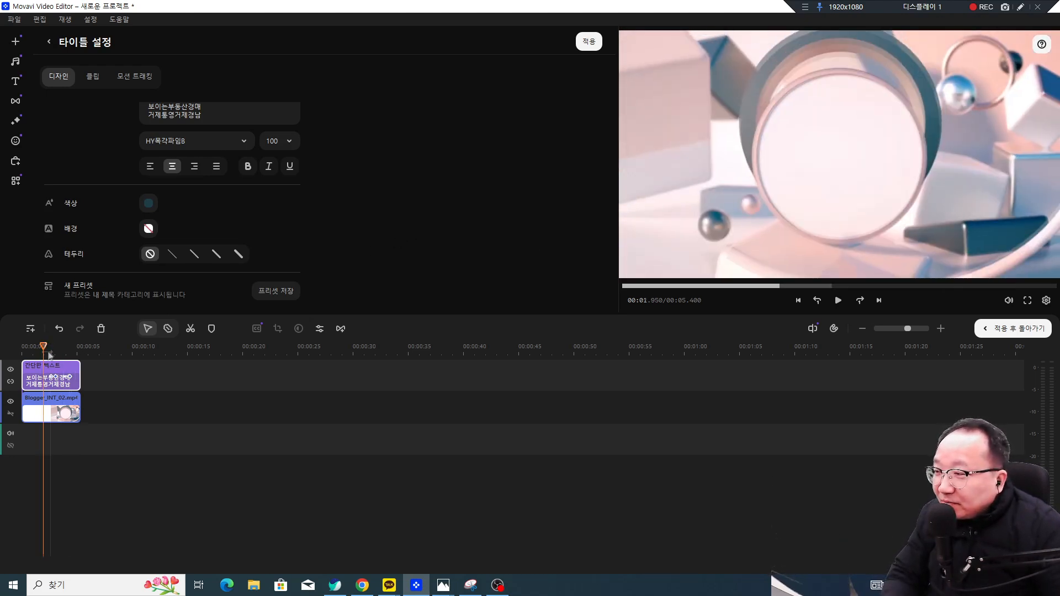
{"action": "left_click_drag", "start_coordinate": [44, 345], "coordinate": [21, 347]}
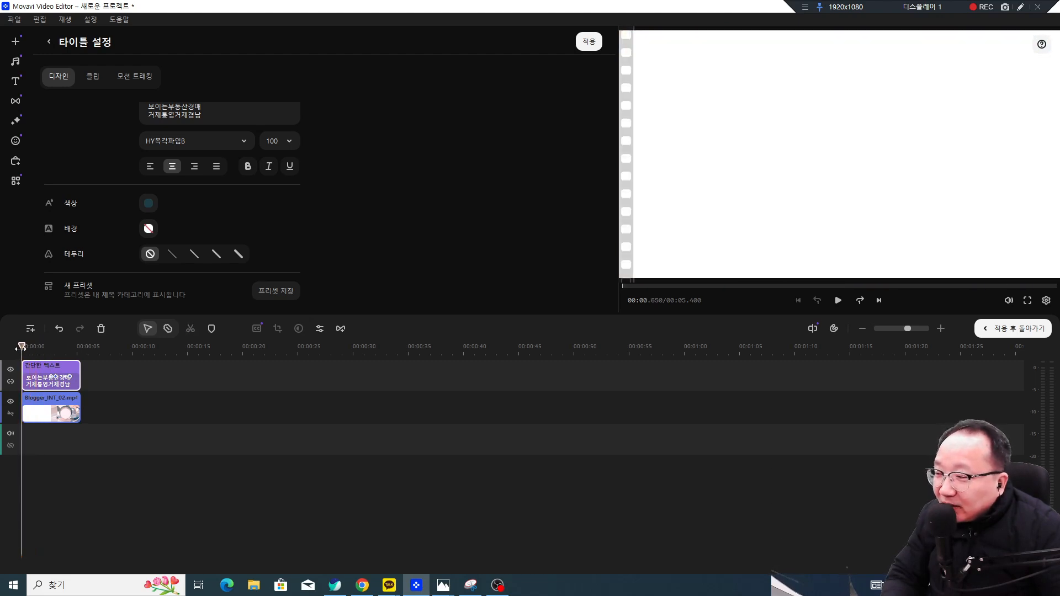
{"action": "key", "text": "space"}
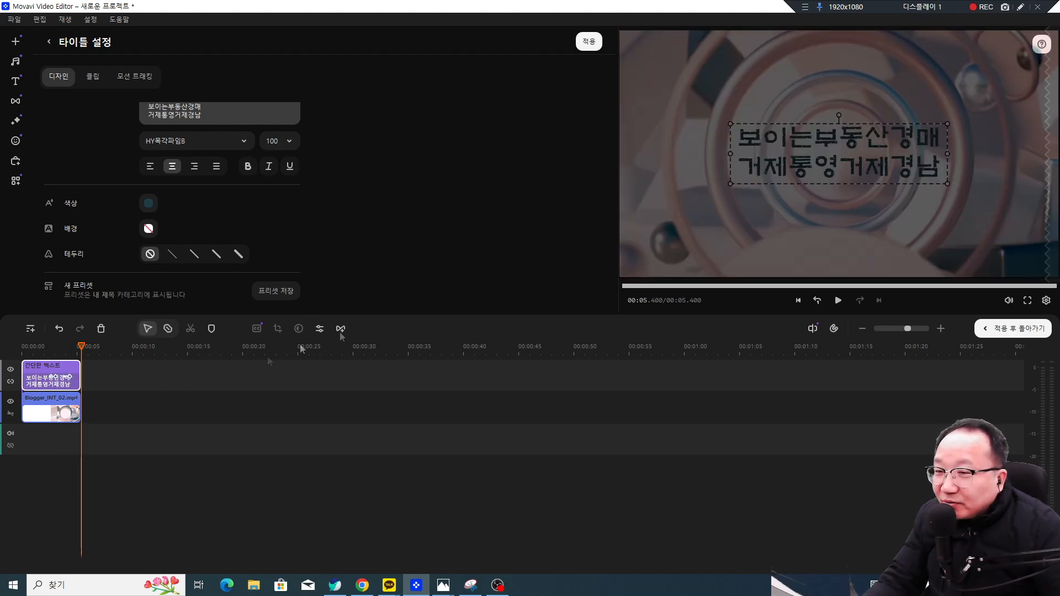
{"action": "left_click", "coordinate": [44, 413]}
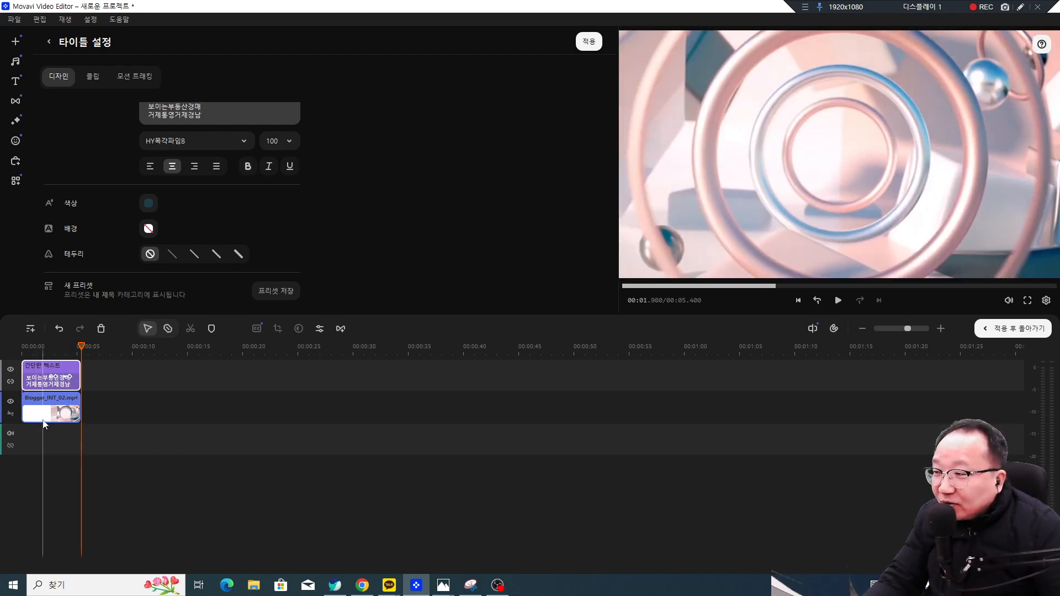
Step: Apply the intro edits with '적용 후 돌아가기' to return to the main project
{"action": "left_click", "coordinate": [1016, 8]}
{"action": "mouse_move", "coordinate": [1053, 346]}
{"action": "left_mouse_down"}
{"action": "mouse_move", "coordinate": [960, 334]}
{"action": "mouse_move", "coordinate": [1042, 347]}
{"action": "left_mouse_up"}
{"action": "key", "text": "Escape"}
{"action": "left_click", "coordinate": [1013, 329]}
Step: Play the whole project preview, then bring up the intro video templates
{"action": "left_click", "coordinate": [1017, 8]}
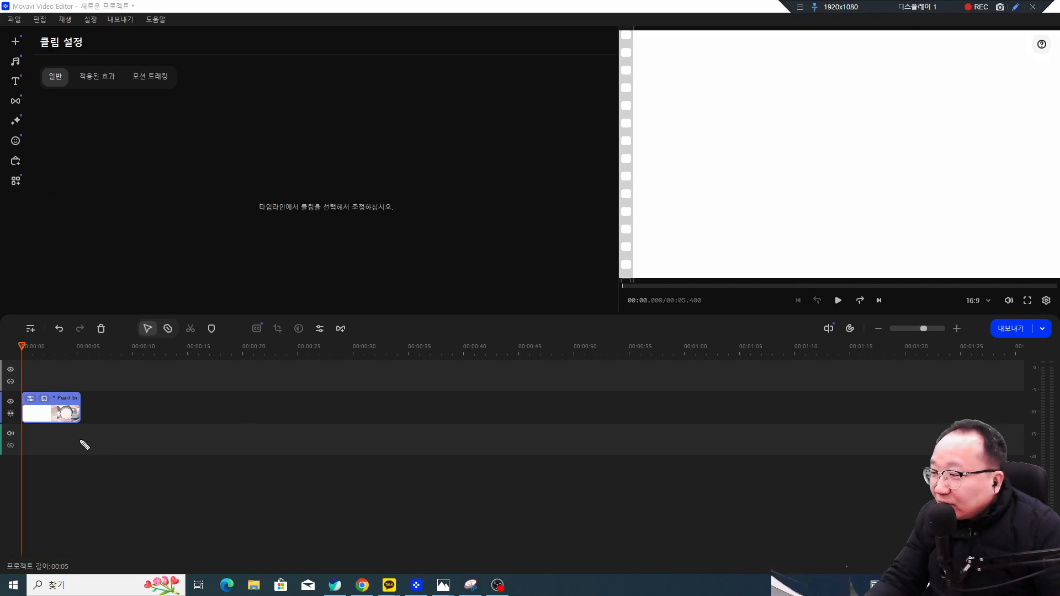
{"action": "mouse_move", "coordinate": [76, 384]}
{"action": "left_mouse_down"}
{"action": "mouse_move", "coordinate": [57, 383]}
{"action": "mouse_move", "coordinate": [44, 401]}
{"action": "mouse_move", "coordinate": [50, 412]}
{"action": "mouse_move", "coordinate": [56, 403]}
{"action": "left_mouse_up"}
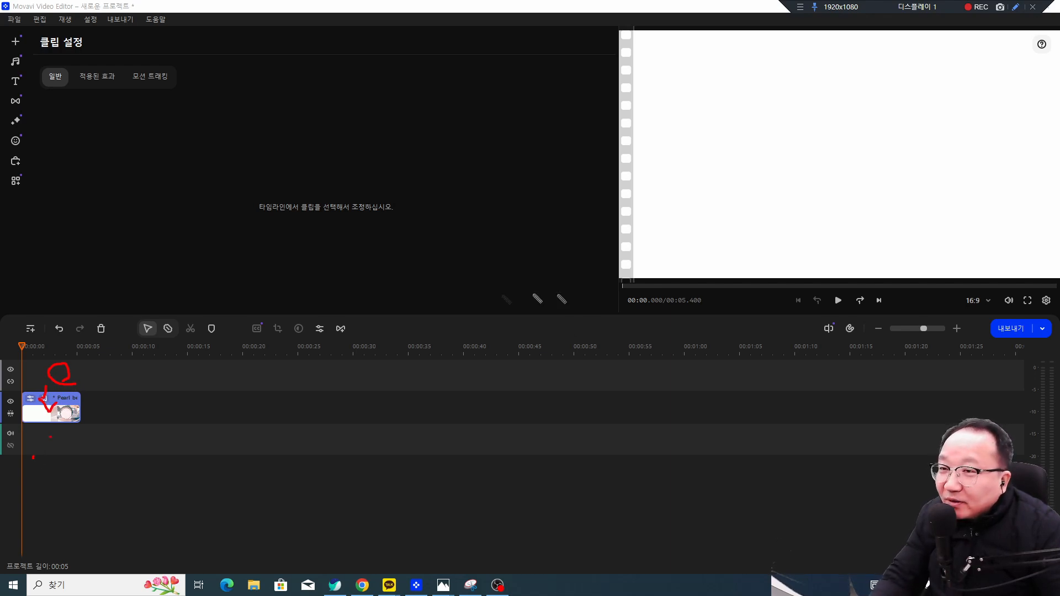
{"action": "key", "text": "Escape"}
{"action": "key", "text": "space"}
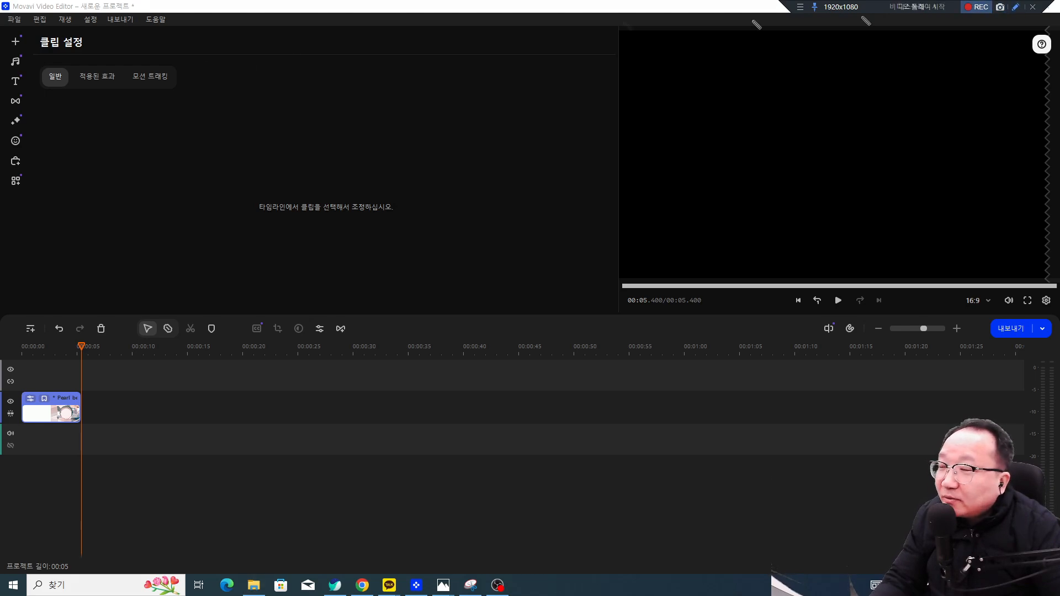
{"action": "left_click", "coordinate": [17, 47]}
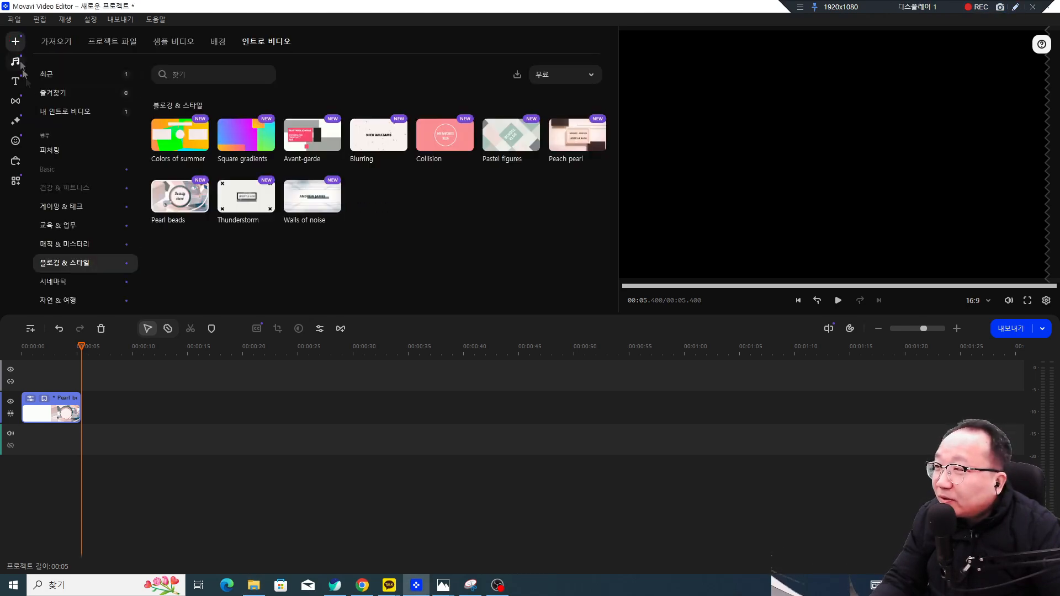
Step: Import GX010617.MP4 from File Explorer onto the video track after the intro
{"action": "left_click", "coordinate": [58, 43]}
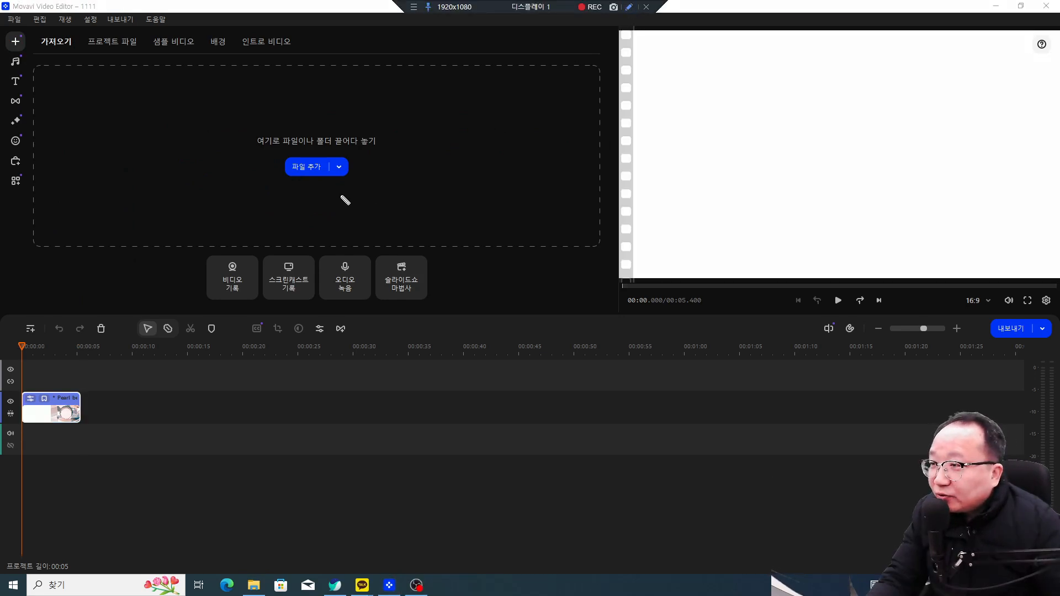
{"action": "left_click", "coordinate": [319, 169]}
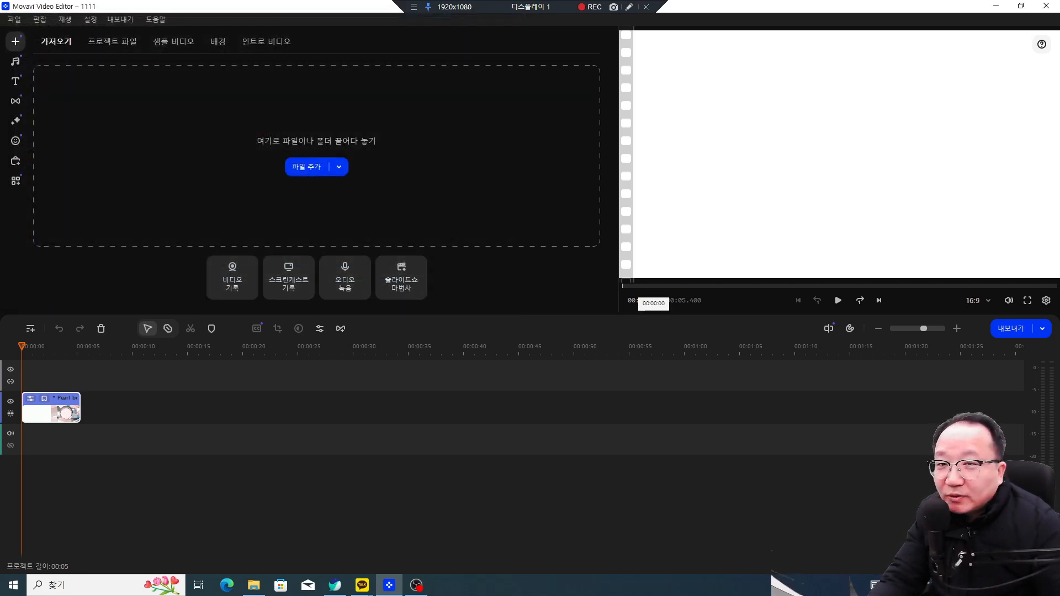
{"action": "key", "text": "alt+Tab"}
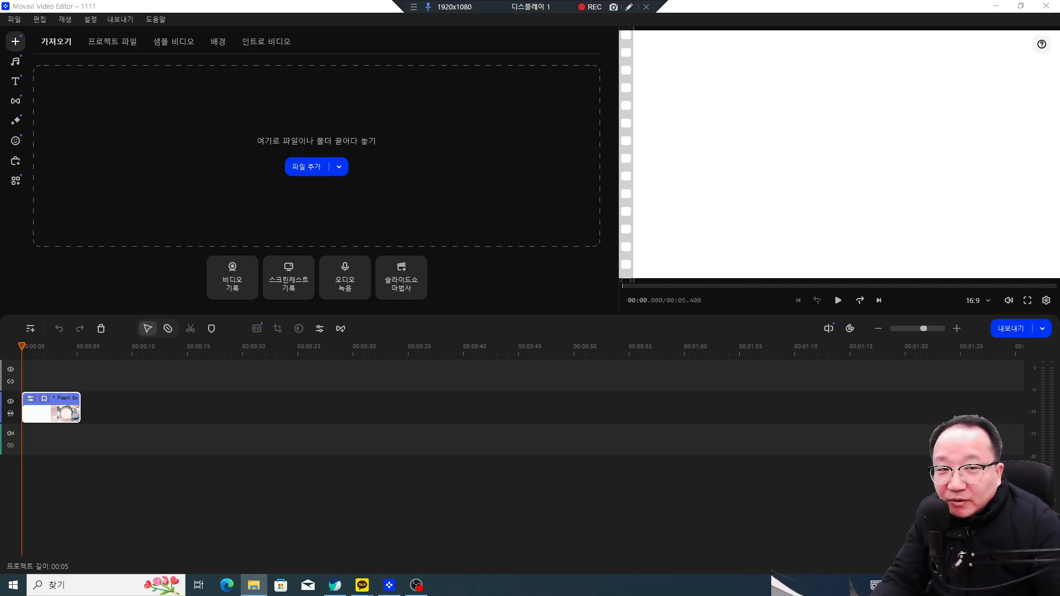
{"action": "left_click_drag", "start_coordinate": [1059, 381], "coordinate": [148, 433]}
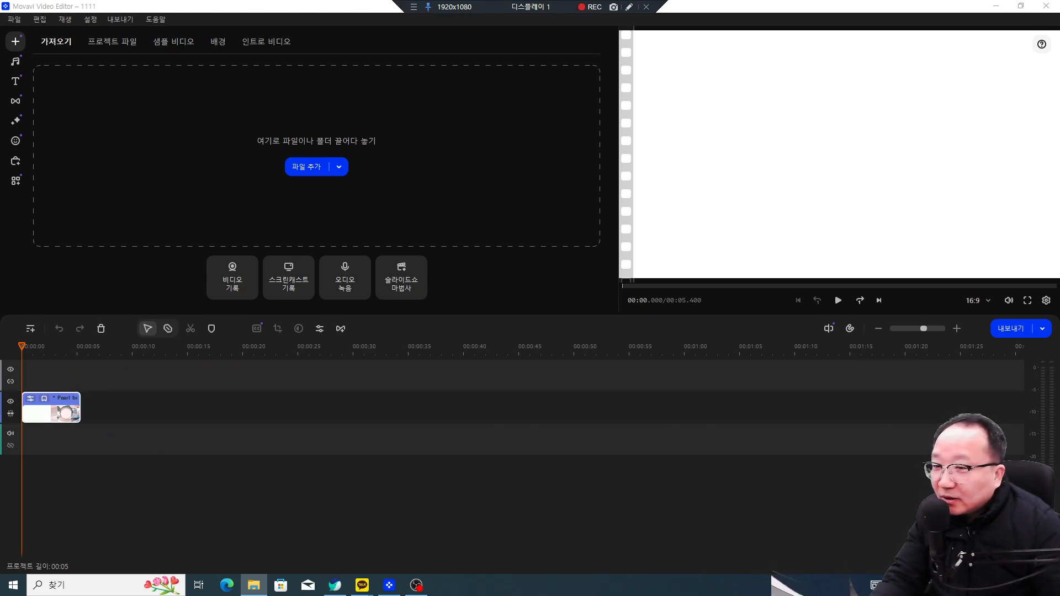
{"action": "left_click", "coordinate": [629, 6]}
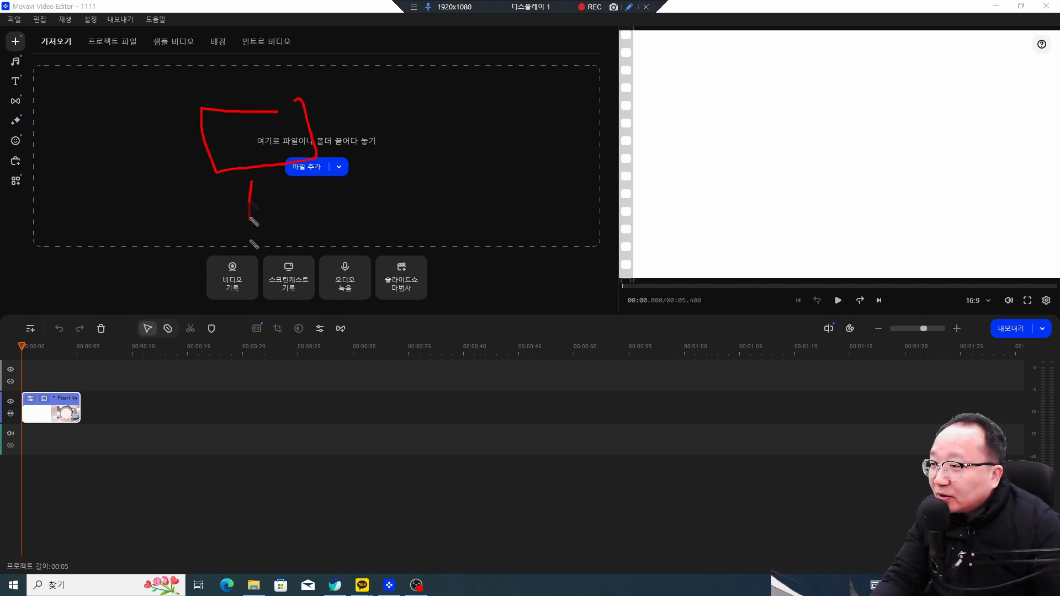
{"action": "left_click_drag", "start_coordinate": [1059, 309], "coordinate": [113, 422]}
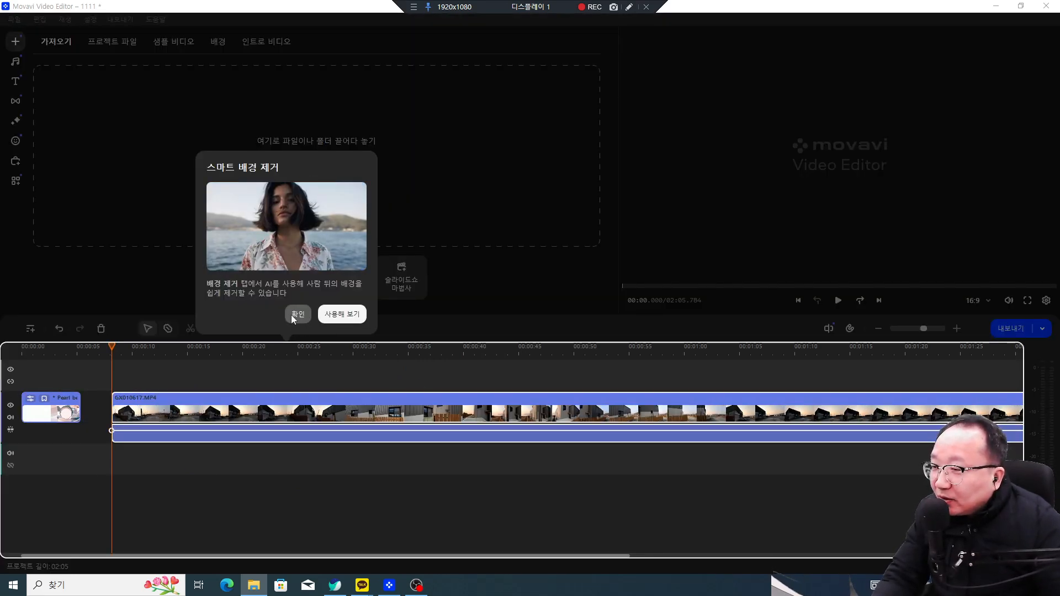
{"action": "left_click_drag", "start_coordinate": [387, 303], "coordinate": [389, 239]}
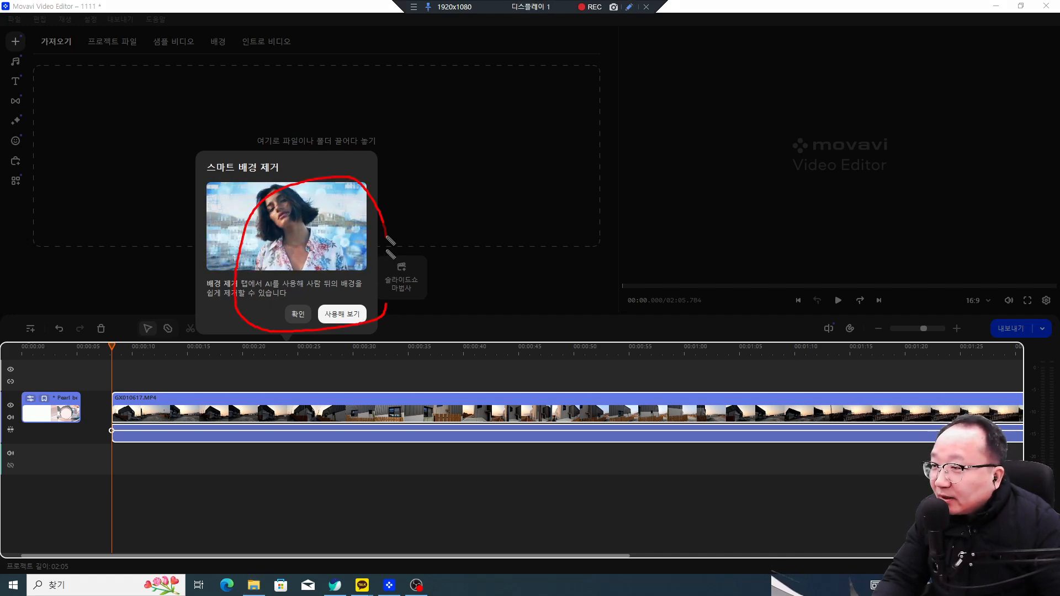
{"action": "left_click", "coordinate": [298, 313]}
{"action": "left_click_drag", "start_coordinate": [283, 415], "coordinate": [242, 415]}
{"action": "left_click", "coordinate": [83, 346]}
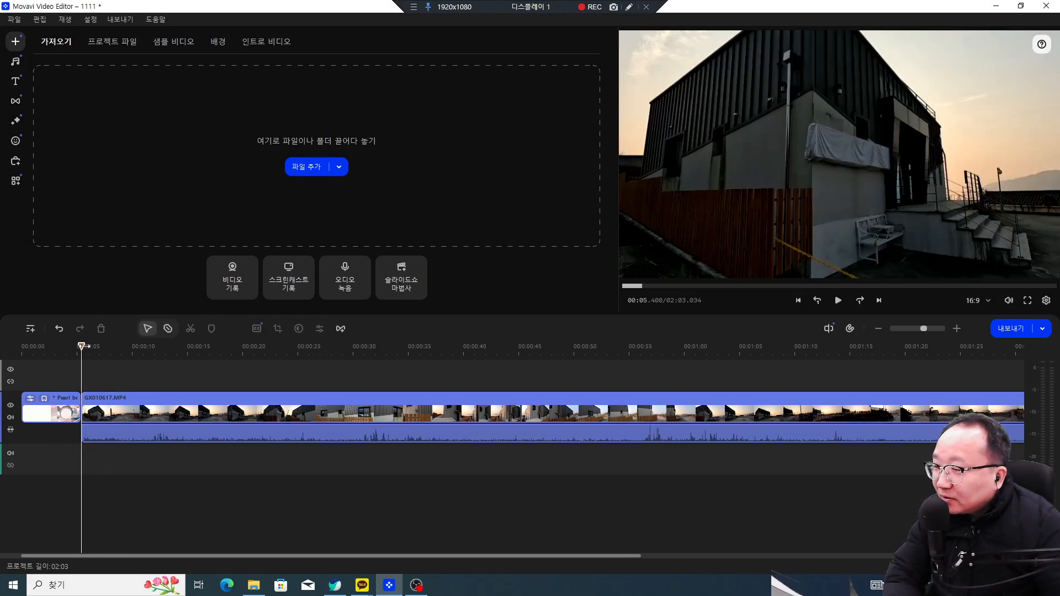
{"action": "left_click_drag", "start_coordinate": [64, 347], "coordinate": [61, 348]}
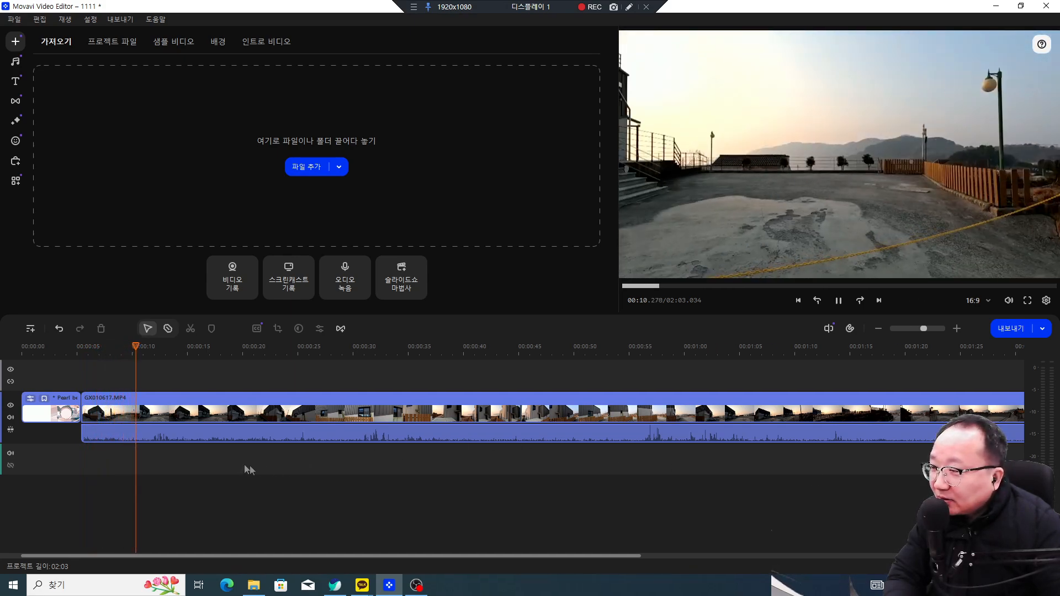
{"action": "left_click", "coordinate": [214, 416]}
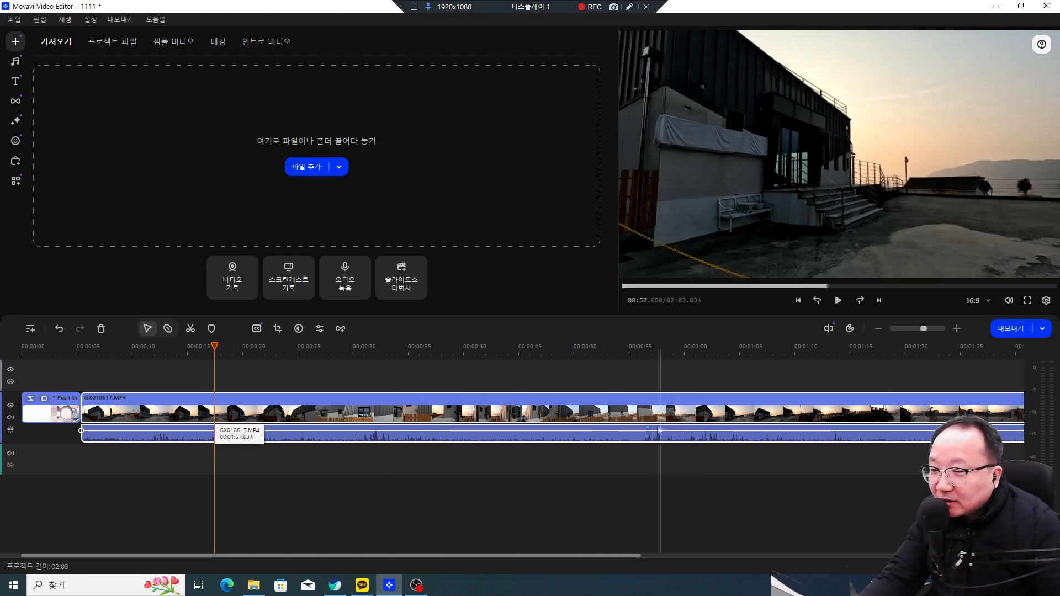
{"action": "left_click_drag", "start_coordinate": [215, 346], "coordinate": [295, 348]}
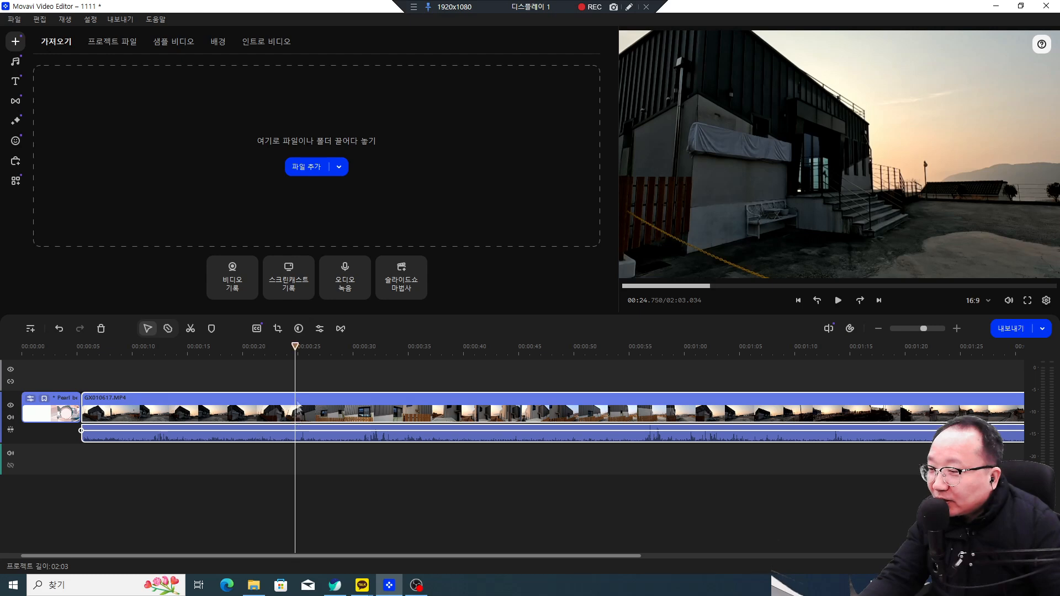
Step: Split the GX010617.MP4 clip at 00:23.700
{"action": "left_click_drag", "start_coordinate": [297, 346], "coordinate": [271, 349]}
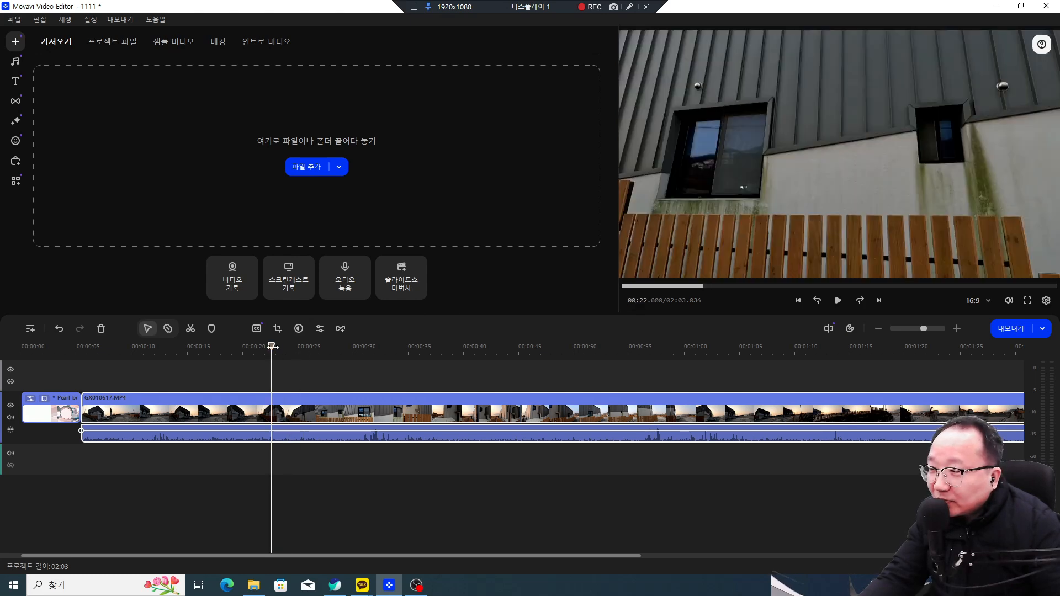
{"action": "left_click_drag", "start_coordinate": [272, 347], "coordinate": [283, 346]}
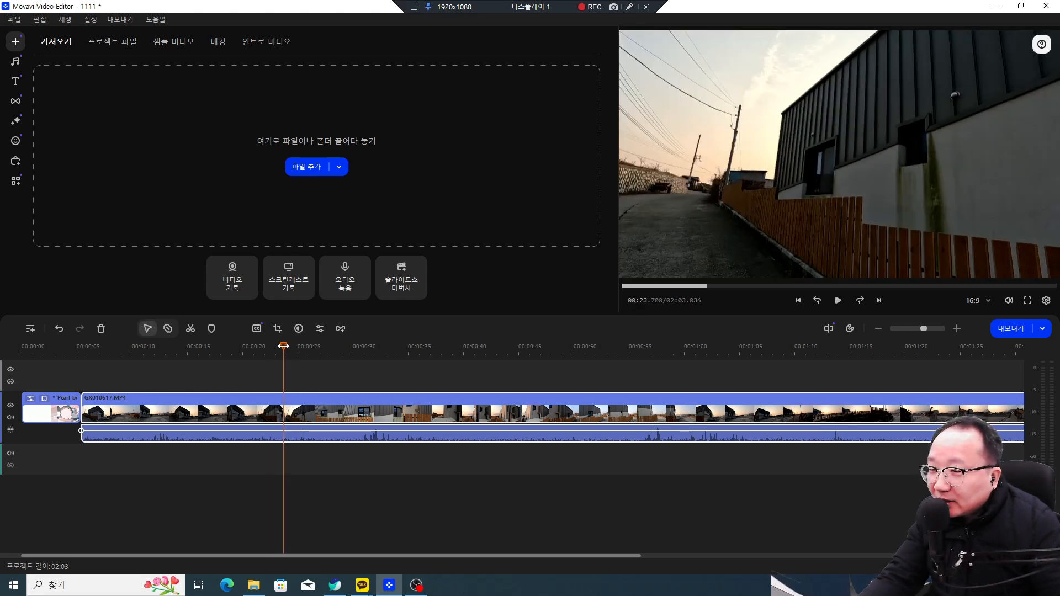
{"action": "left_click", "coordinate": [190, 329]}
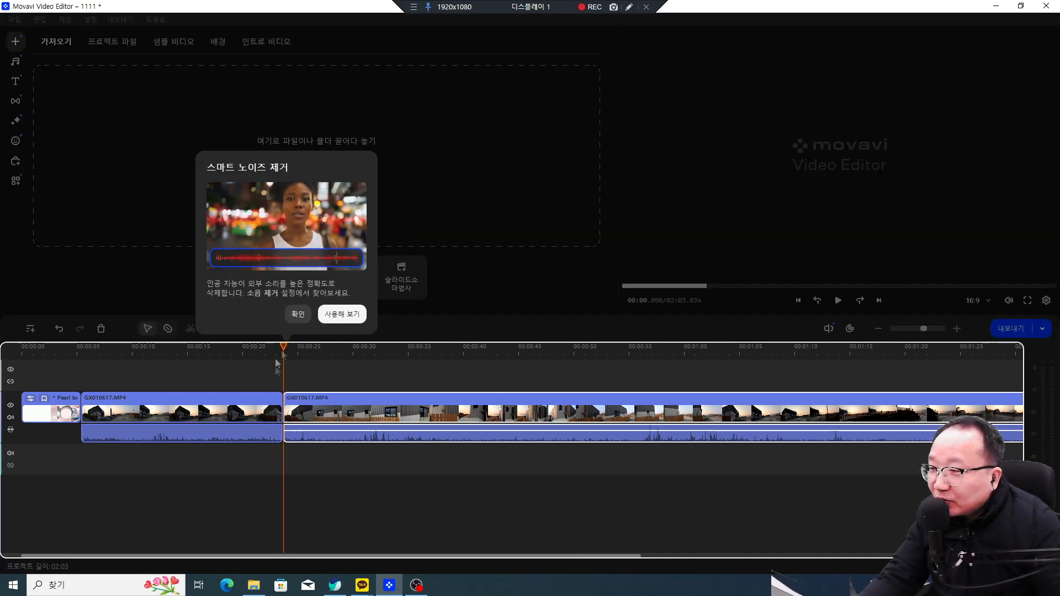
{"action": "left_click", "coordinate": [298, 314]}
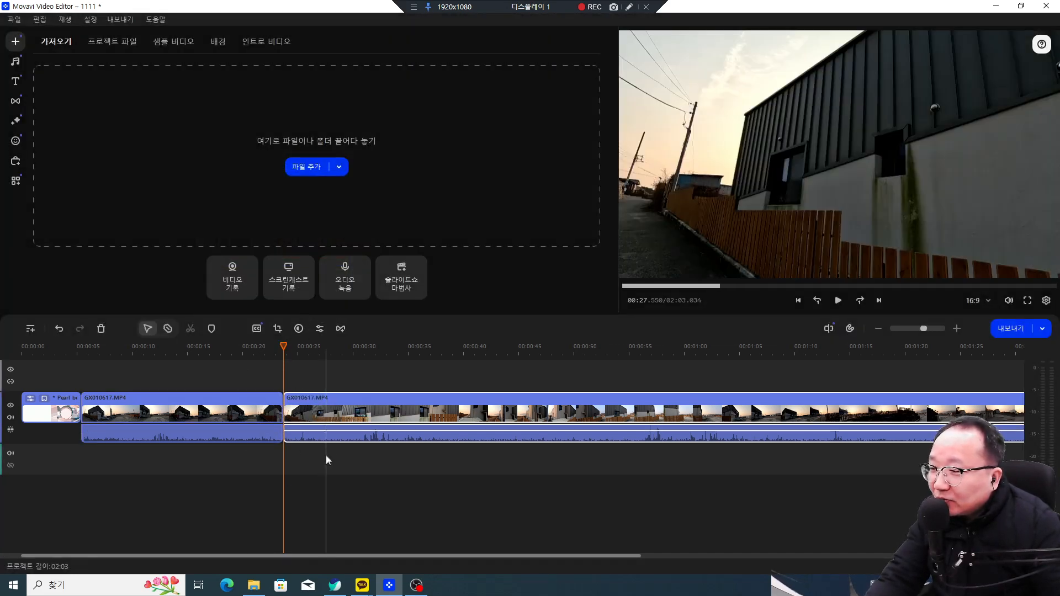
{"action": "right_click", "coordinate": [469, 411]}
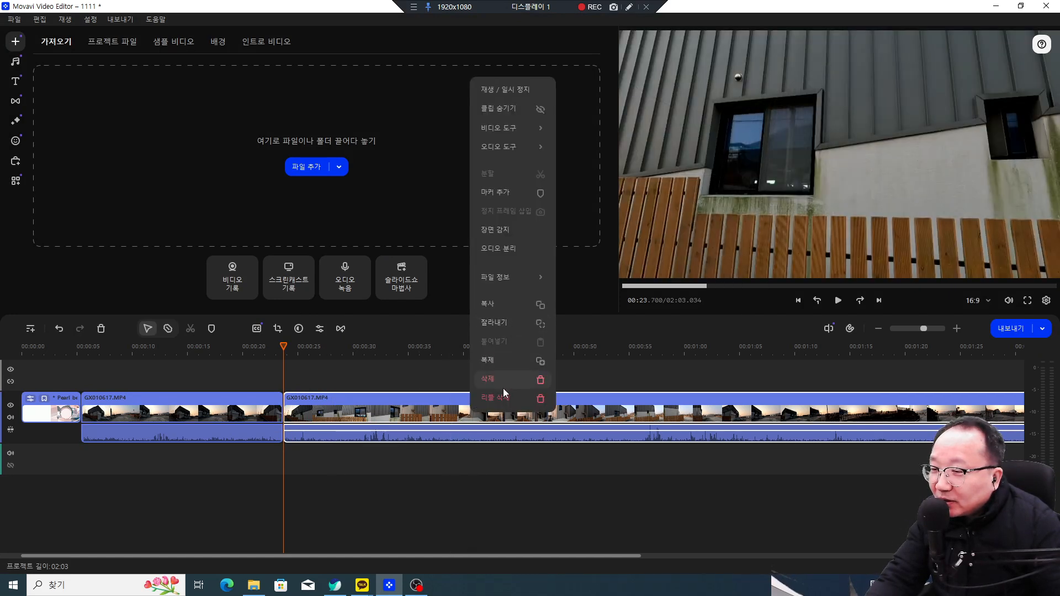
{"action": "left_click", "coordinate": [389, 448]}
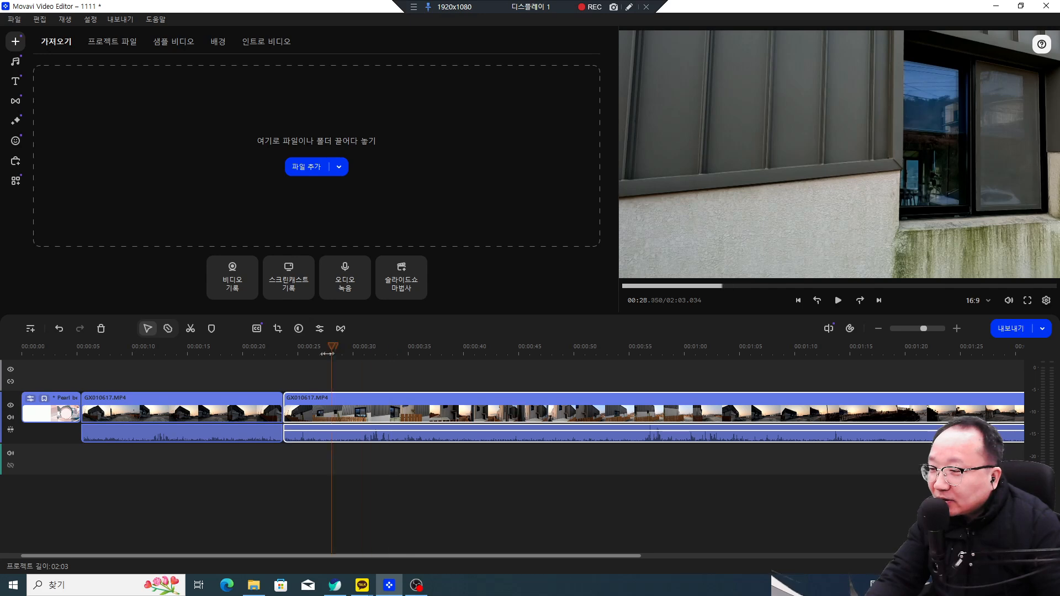
Step: Split again at 00:28.700 and delete the short middle piece
{"action": "left_click", "coordinate": [283, 357]}
{"action": "left_click_drag", "start_coordinate": [283, 357], "coordinate": [339, 358]}
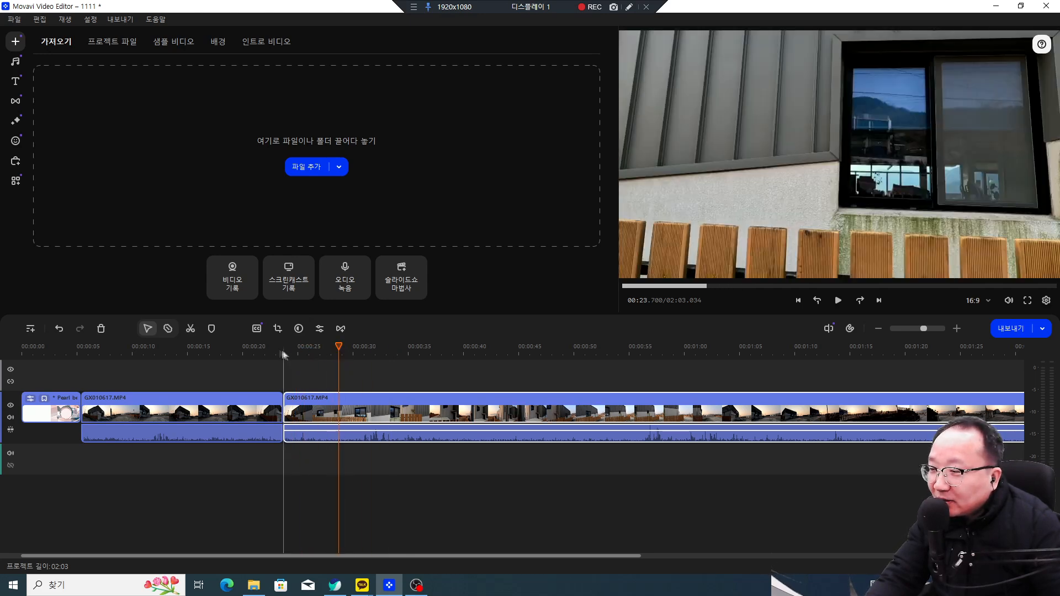
{"action": "left_click", "coordinate": [190, 328]}
{"action": "left_click", "coordinate": [298, 403]}
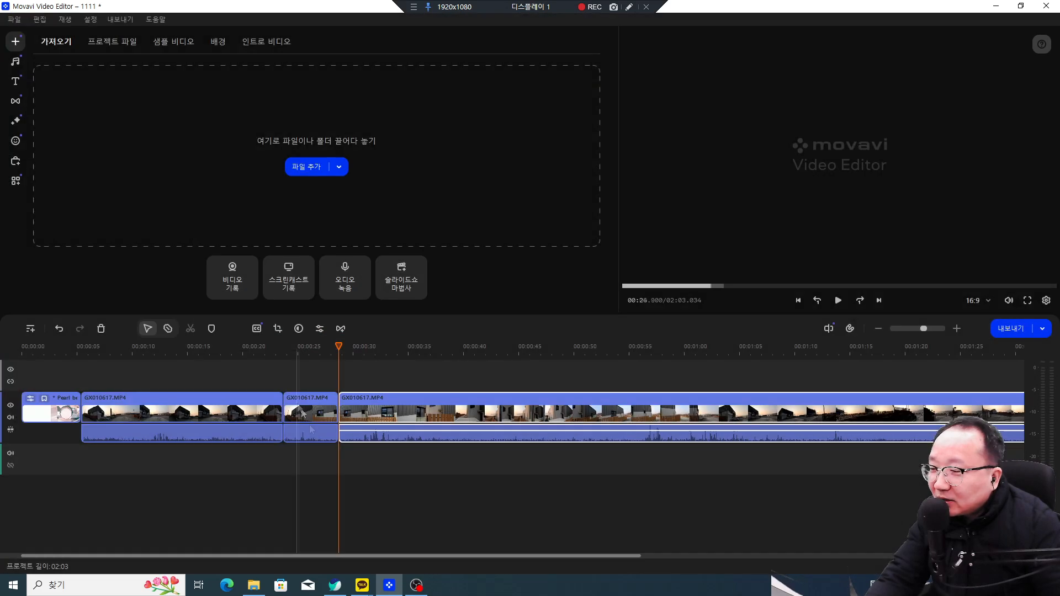
{"action": "left_click", "coordinate": [314, 424]}
{"action": "right_click", "coordinate": [305, 419]}
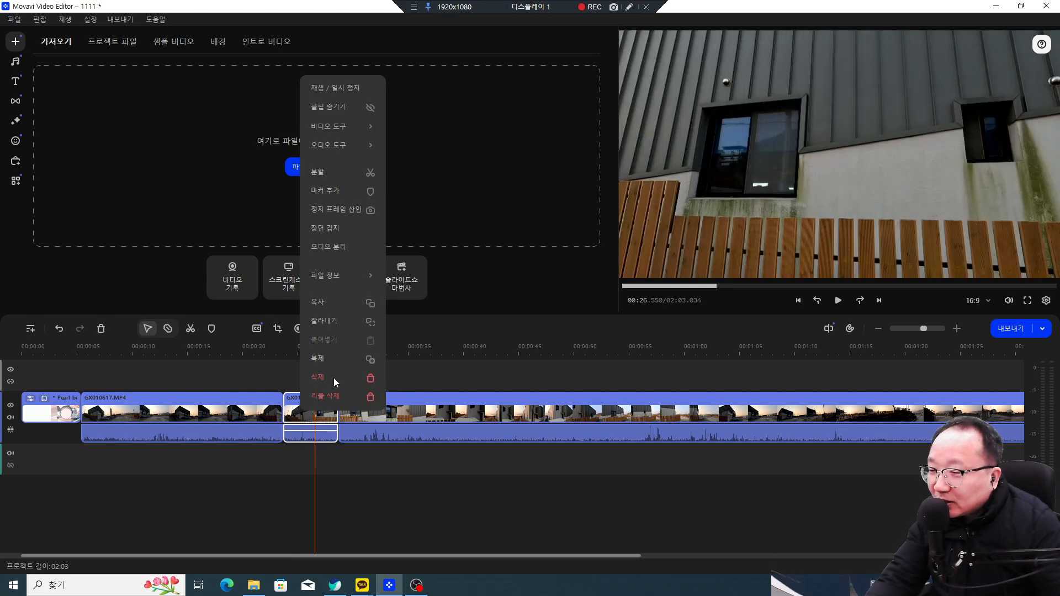
{"action": "left_click", "coordinate": [334, 378]}
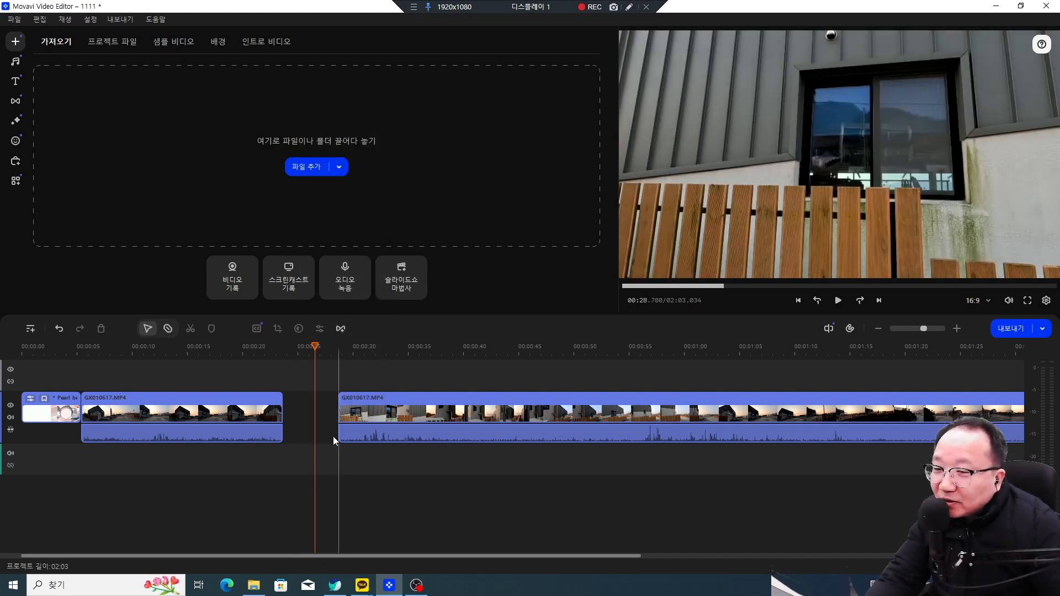
Step: Delete the remaining later clip and jump back to about 6 seconds
{"action": "left_click", "coordinate": [457, 414]}
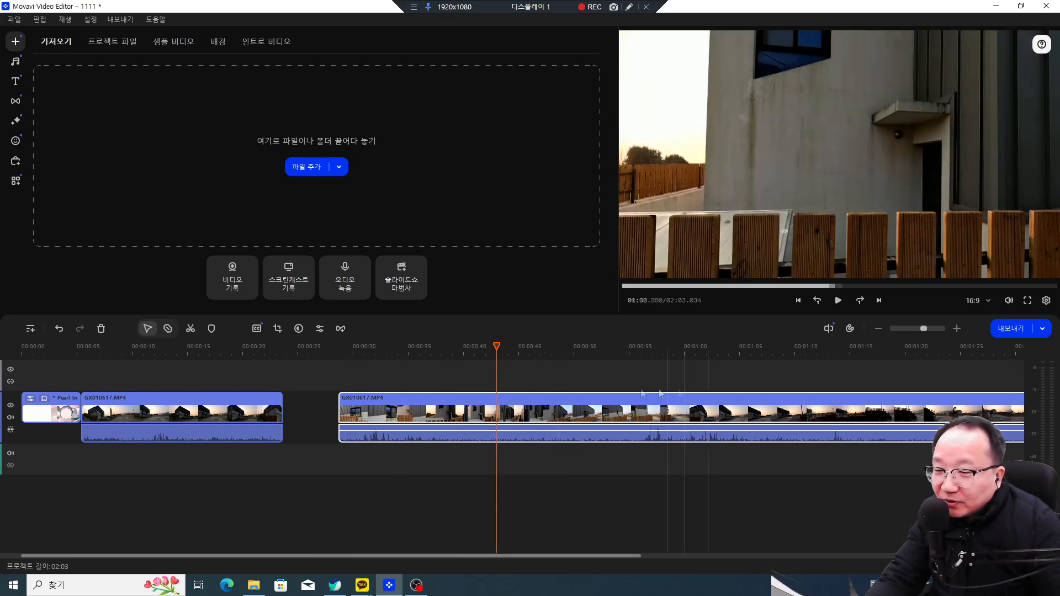
{"action": "right_click", "coordinate": [542, 415]}
{"action": "left_click", "coordinate": [562, 380]}
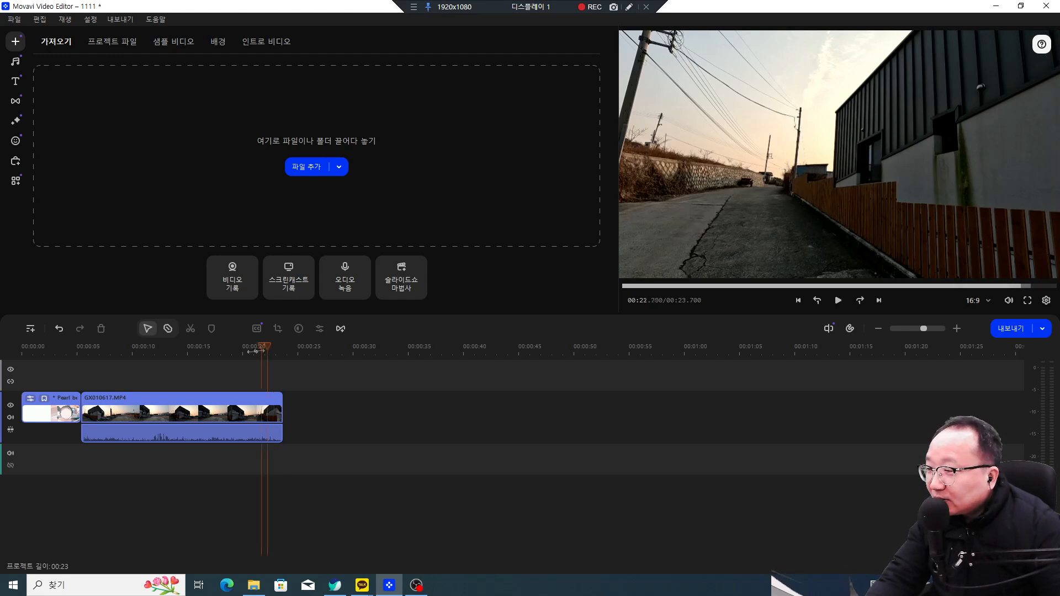
{"action": "left_click", "coordinate": [93, 377]}
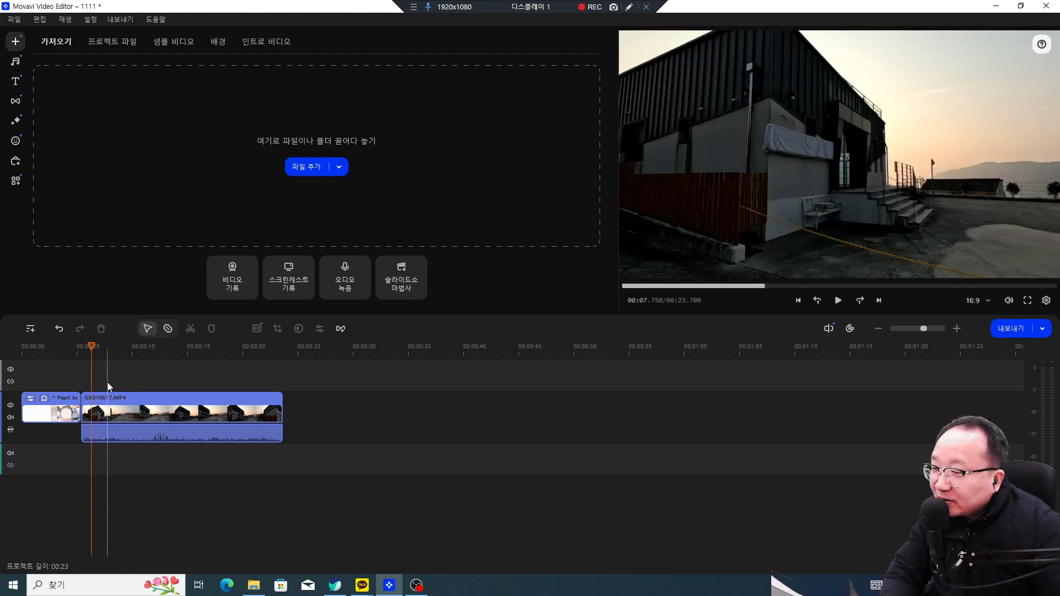
{"action": "left_click", "coordinate": [145, 369]}
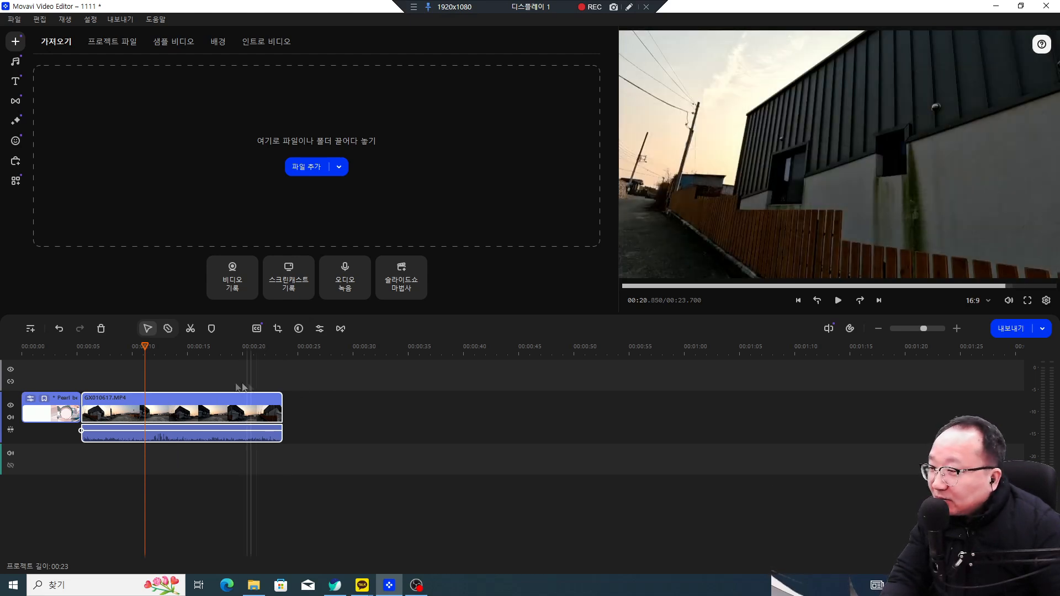
Step: Filter the music library to free tracks and browse categories, settling on Vlog
{"action": "left_click", "coordinate": [16, 64]}
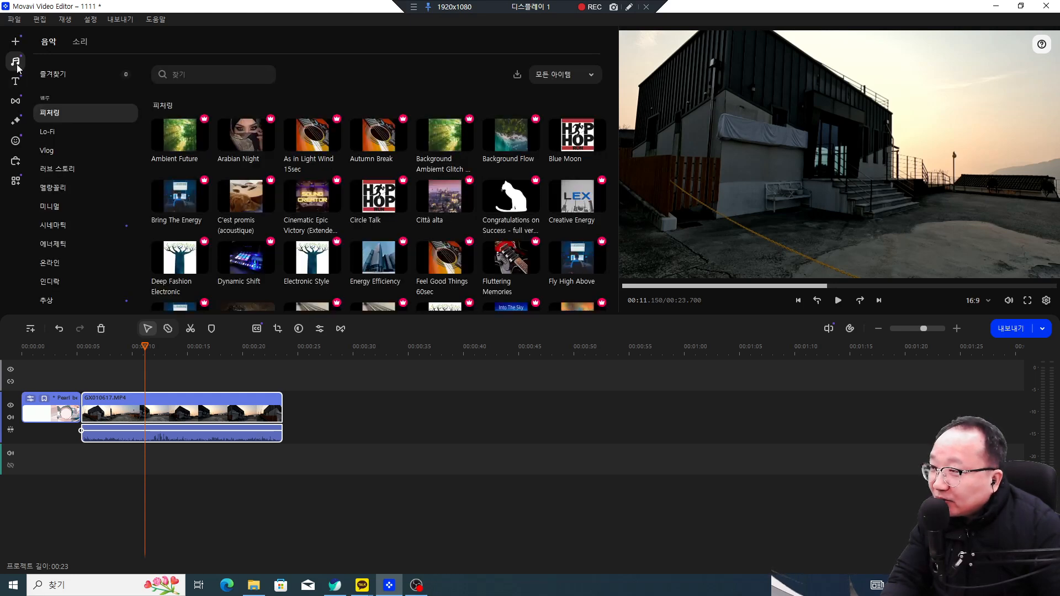
{"action": "left_click", "coordinate": [578, 78]}
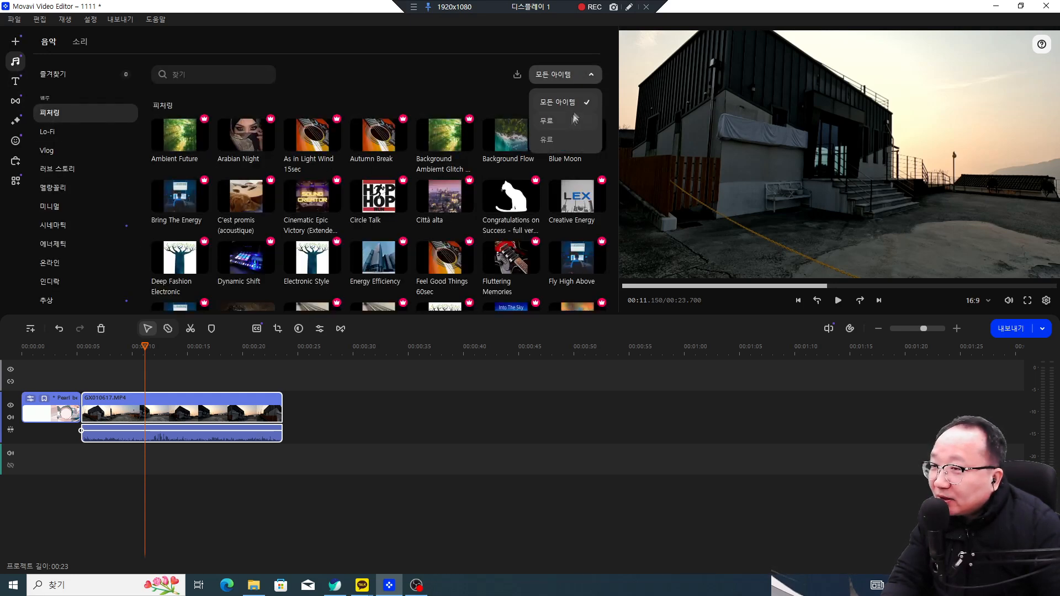
{"action": "left_click", "coordinate": [571, 124]}
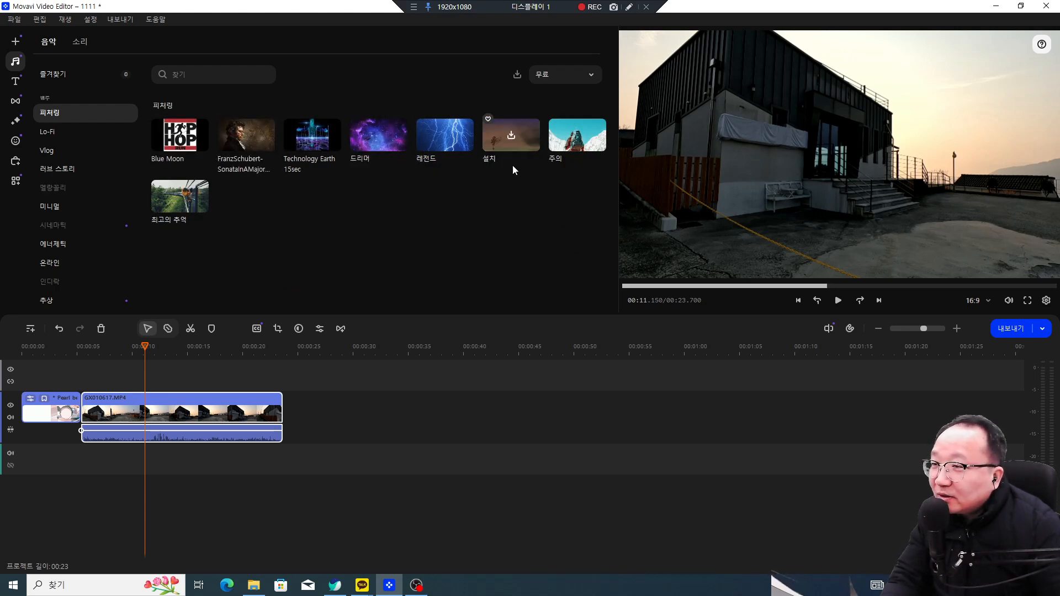
{"action": "left_click", "coordinate": [50, 133]}
{"action": "left_click", "coordinate": [48, 153]}
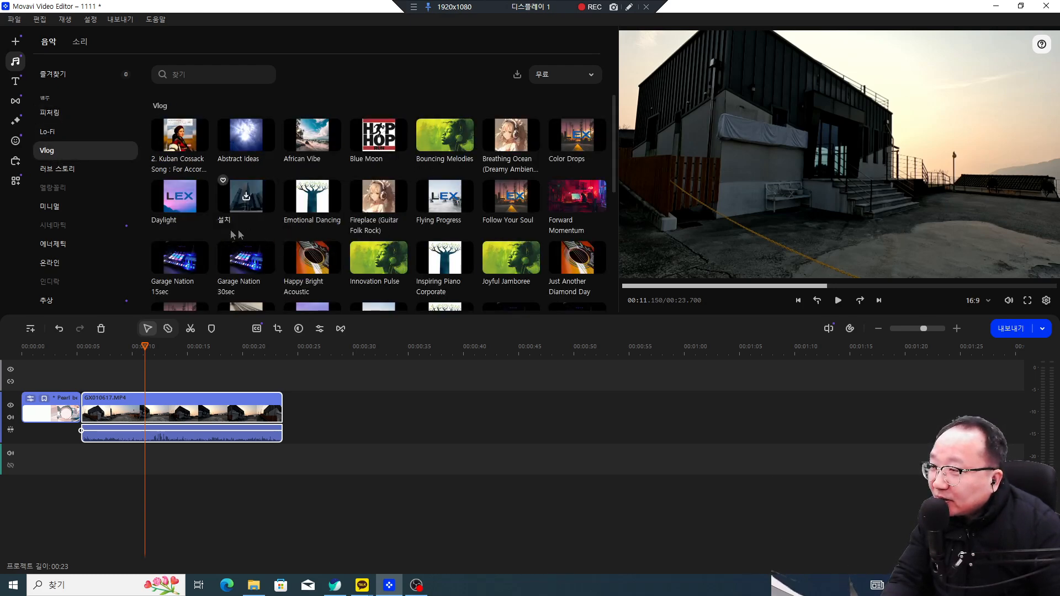
{"action": "left_click", "coordinate": [61, 264]}
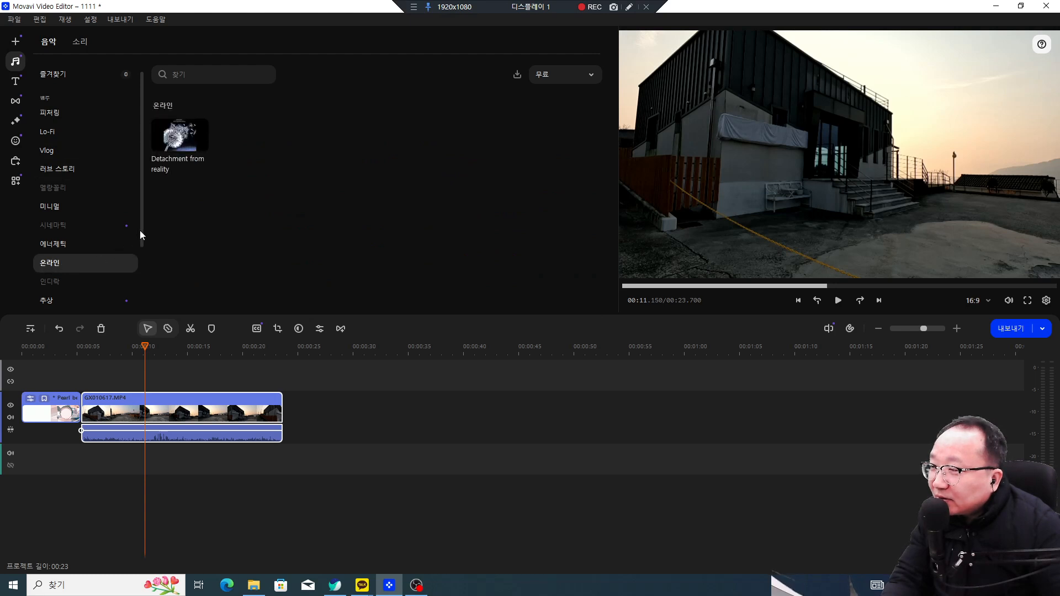
{"action": "left_click", "coordinate": [61, 300]}
{"action": "left_click_drag", "start_coordinate": [145, 238], "coordinate": [143, 298]}
{"action": "left_click", "coordinate": [72, 186]}
{"action": "left_click", "coordinate": [61, 78]}
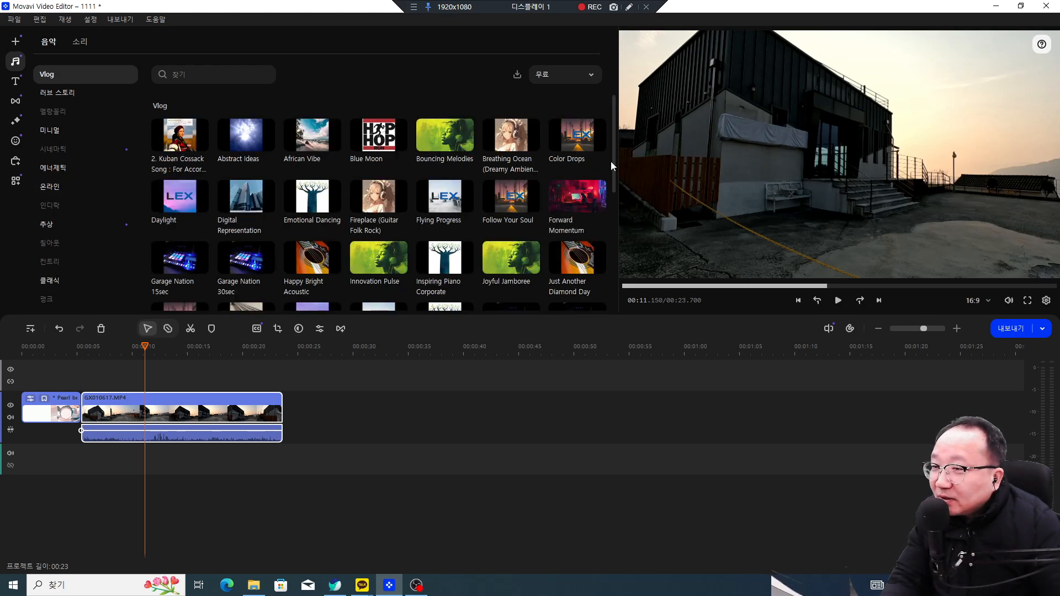
{"action": "left_click_drag", "start_coordinate": [615, 165], "coordinate": [615, 271]}
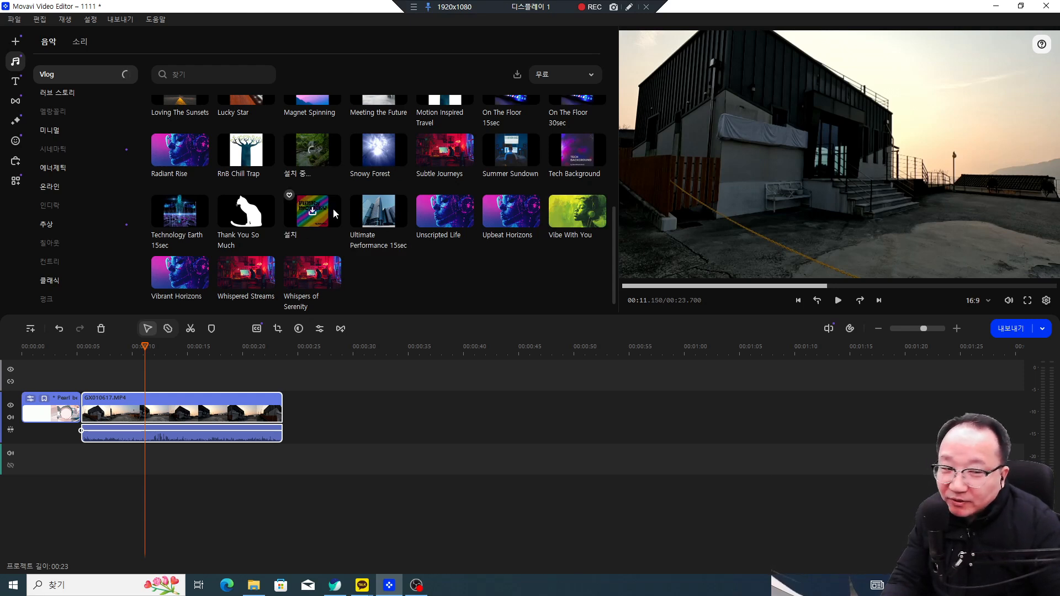
Step: Download Small Hours and place it on the audio track beneath the clips
{"action": "left_click", "coordinate": [313, 160]}
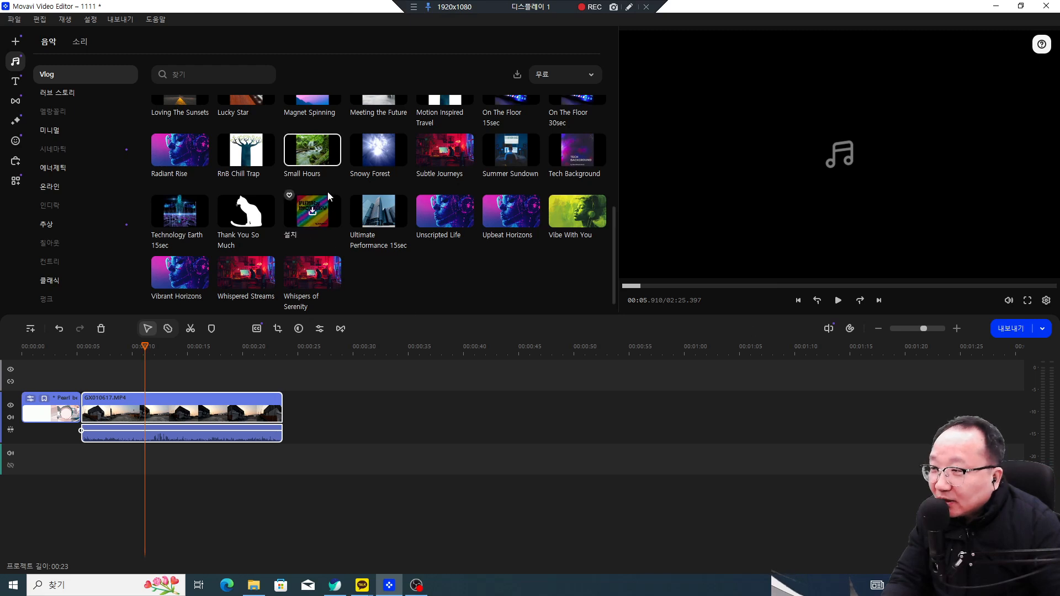
{"action": "left_click_drag", "start_coordinate": [316, 163], "coordinate": [82, 461]}
{"action": "left_click", "coordinate": [236, 491]}
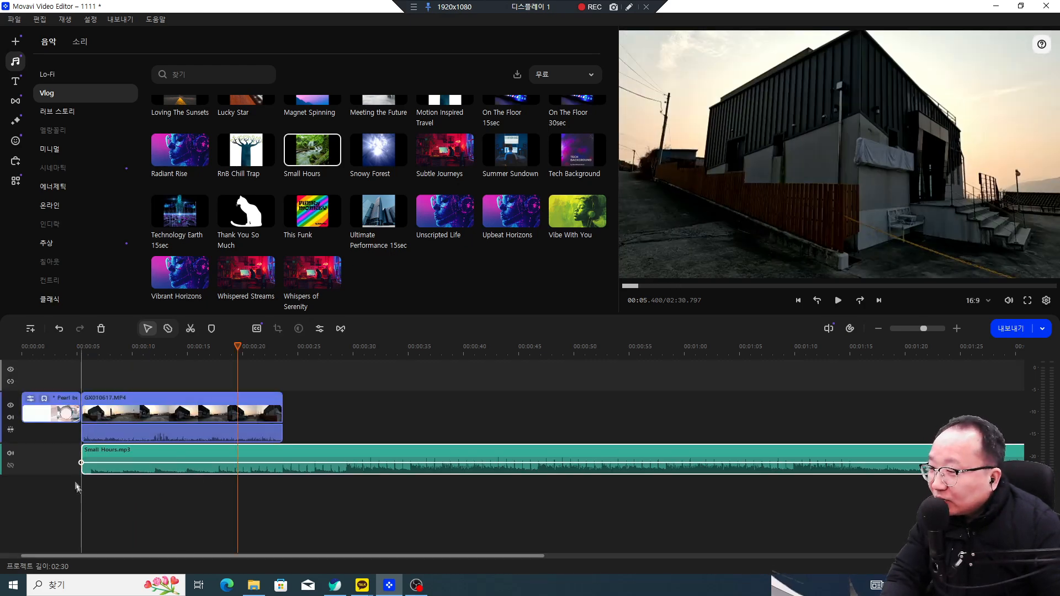
{"action": "mouse_move", "coordinate": [135, 458]}
{"action": "left_mouse_down"}
{"action": "mouse_move", "coordinate": [77, 458]}
{"action": "mouse_move", "coordinate": [138, 457]}
{"action": "left_mouse_up"}
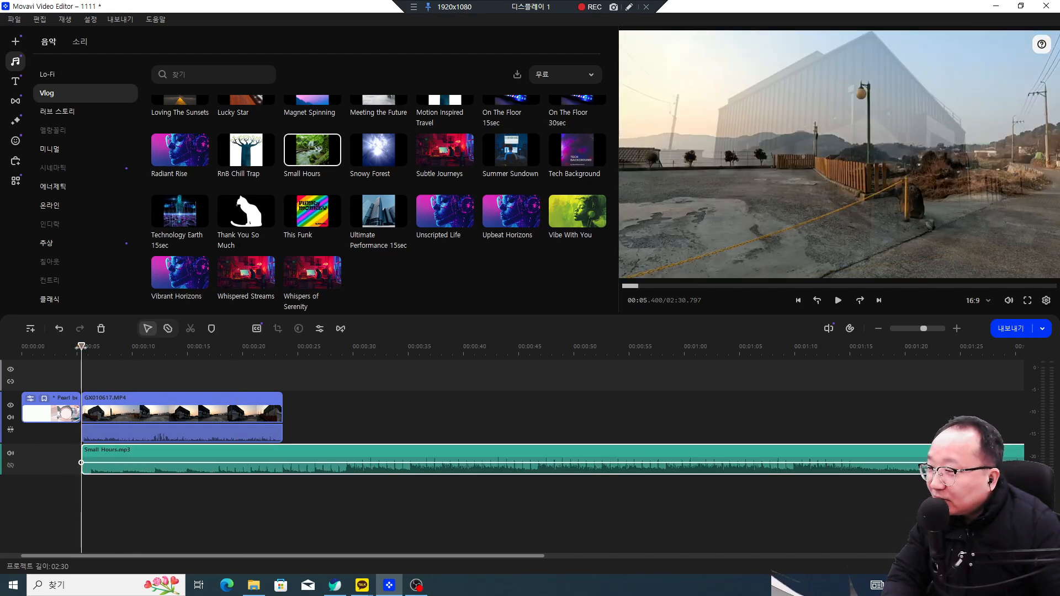
{"action": "left_click_drag", "start_coordinate": [81, 346], "coordinate": [64, 351]}
{"action": "key", "text": "space"}
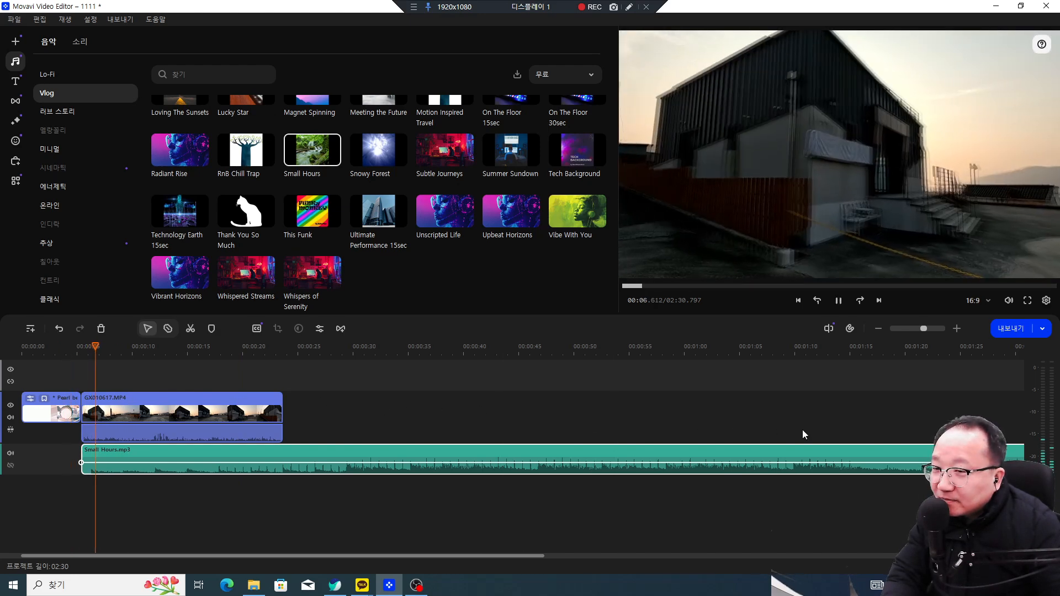
{"action": "key", "text": "space"}
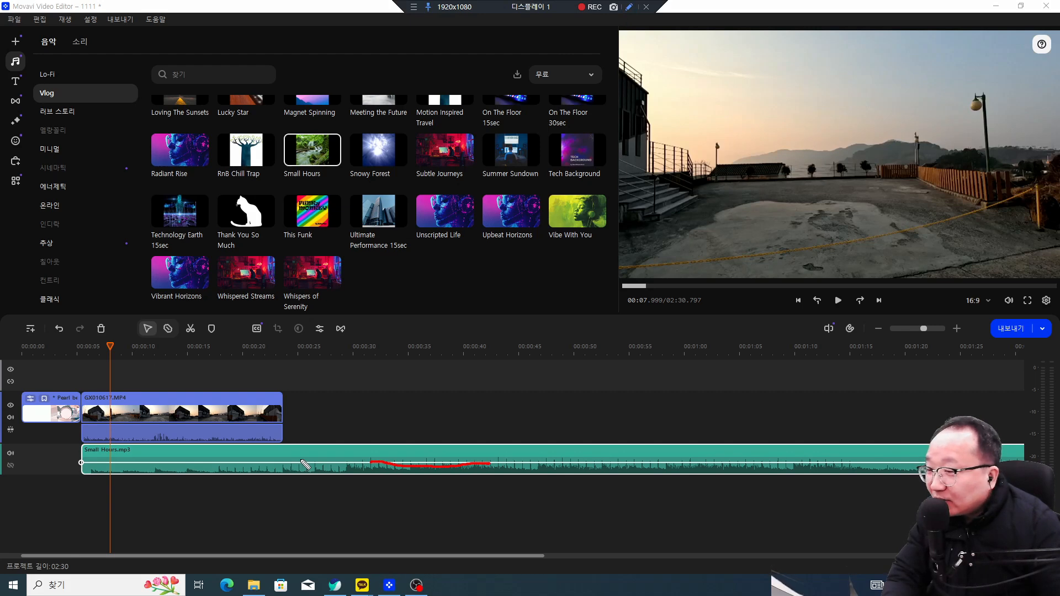
{"action": "left_click", "coordinate": [209, 435]}
{"action": "left_click", "coordinate": [162, 436]}
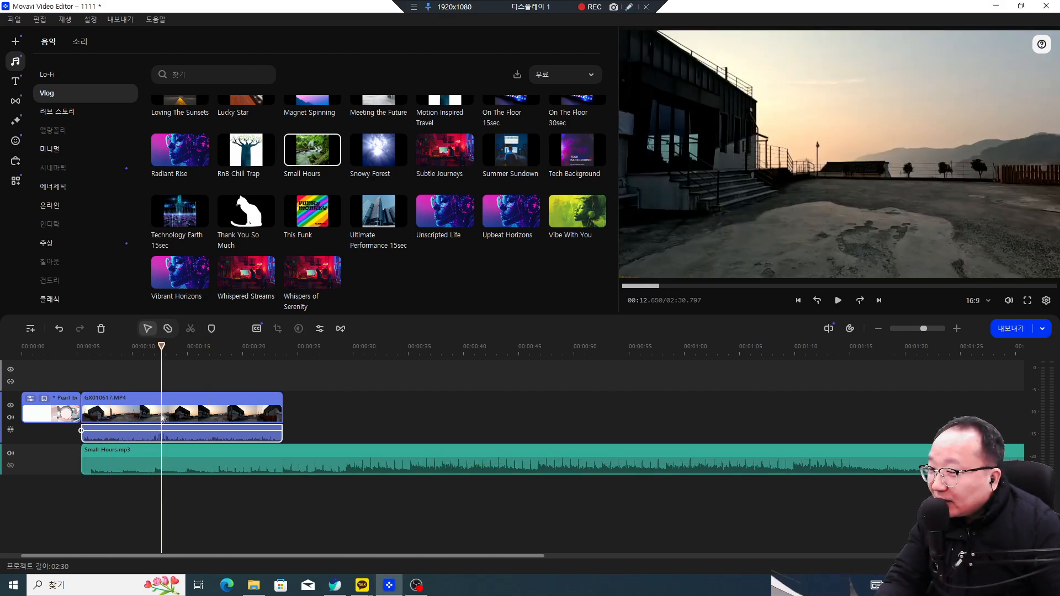
{"action": "left_click", "coordinate": [162, 417]}
{"action": "left_click", "coordinate": [142, 437]}
{"action": "left_click", "coordinate": [132, 432]}
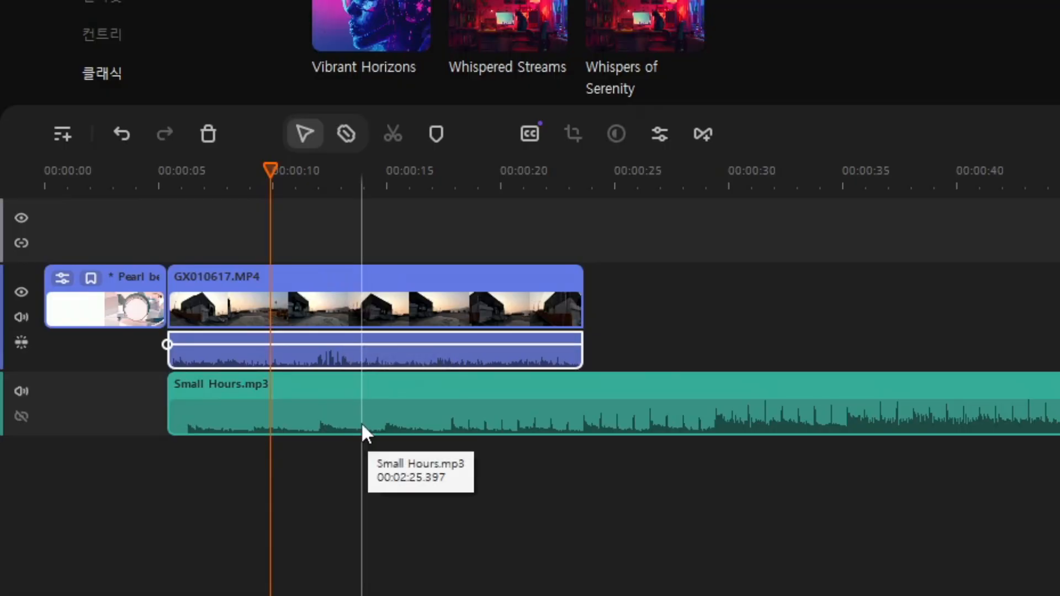
{"action": "left_click", "coordinate": [175, 468]}
{"action": "left_click_drag", "start_coordinate": [180, 463], "coordinate": [180, 471]}
{"action": "mouse_move", "coordinate": [372, 424]}
{"action": "left_mouse_down"}
{"action": "mouse_move", "coordinate": [377, 403]}
{"action": "mouse_move", "coordinate": [374, 418]}
{"action": "left_mouse_up"}
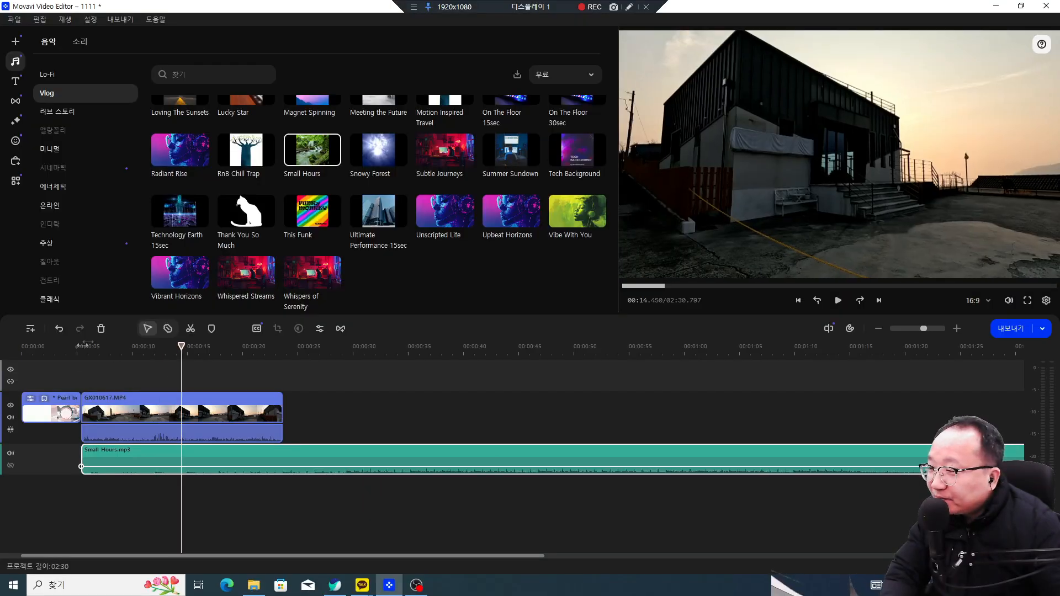
{"action": "left_click", "coordinate": [81, 346]}
{"action": "key", "text": "space"}
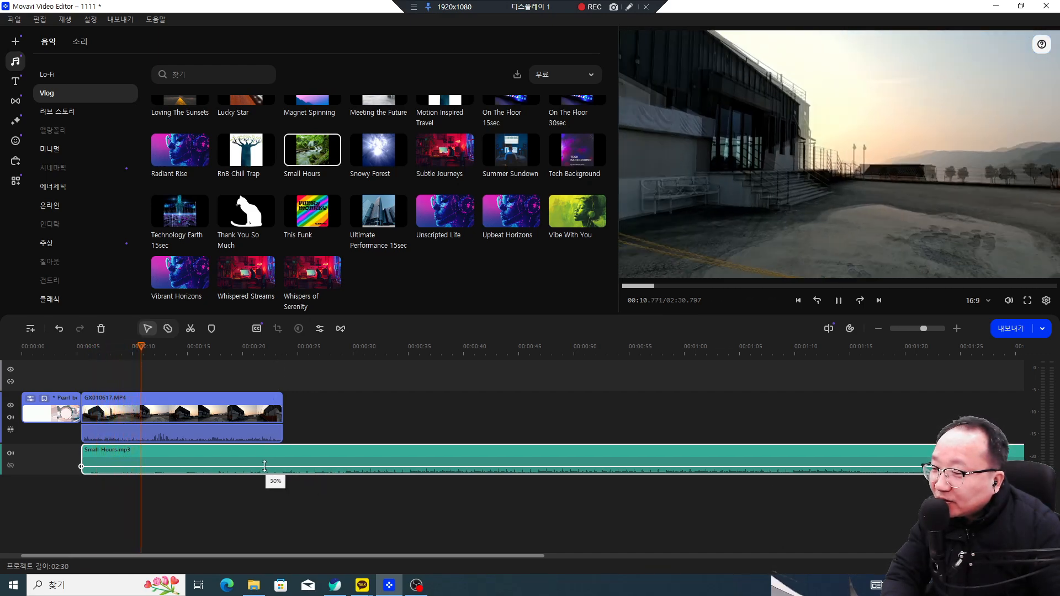
{"action": "left_click", "coordinate": [265, 466]}
{"action": "left_click", "coordinate": [117, 466]}
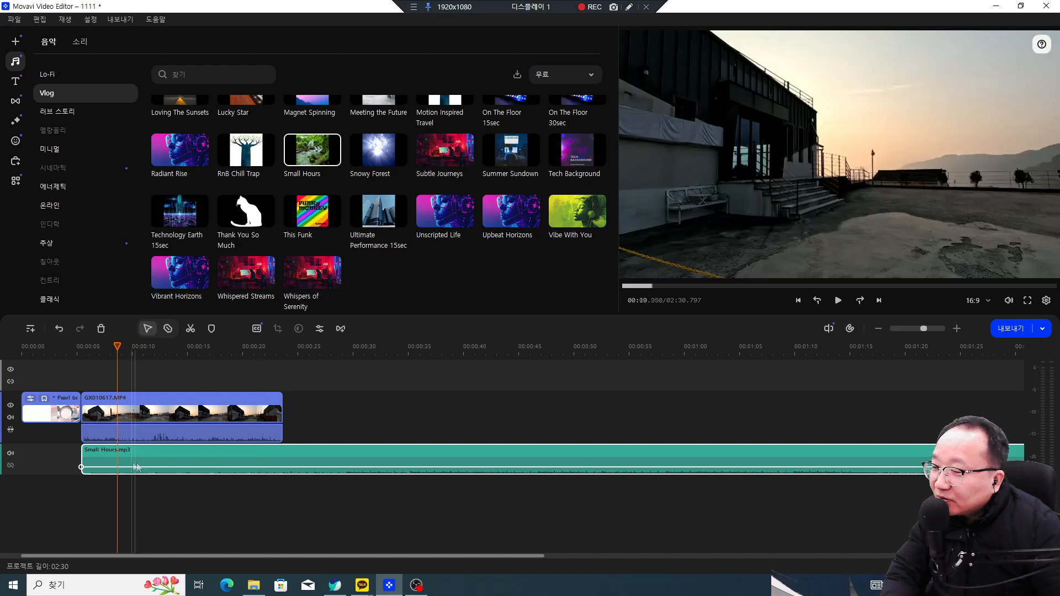
{"action": "key", "text": "space"}
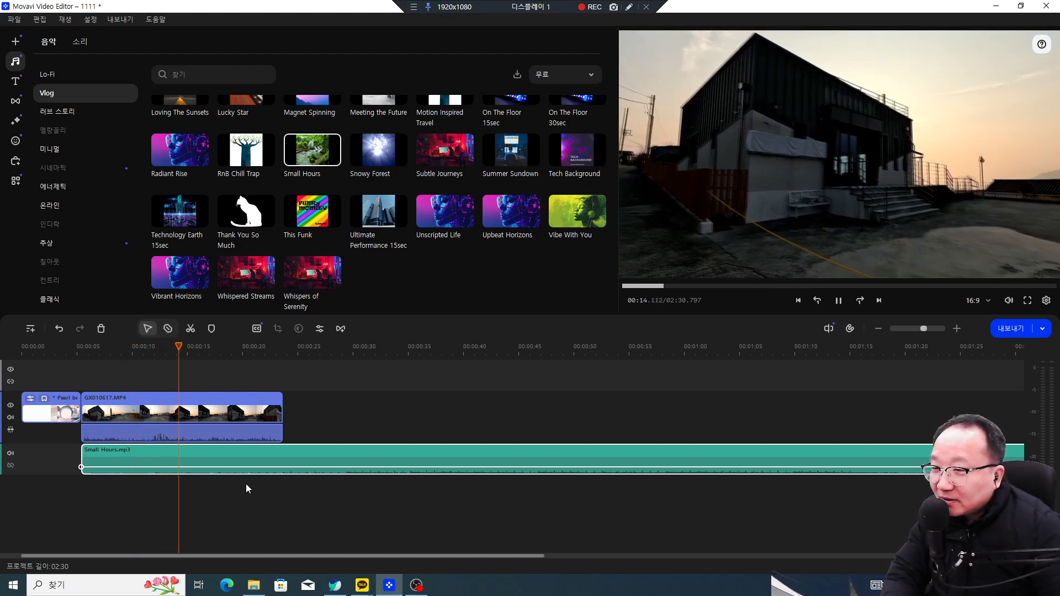
{"action": "key", "text": "space"}
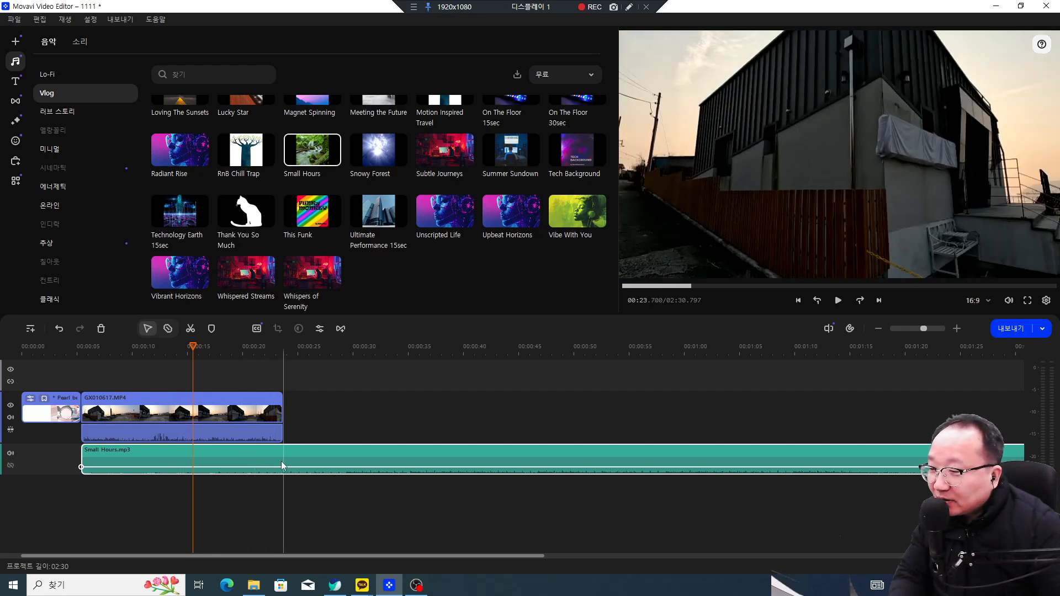
{"action": "left_click", "coordinate": [190, 328]}
Step: Delete the leftover Small Hours piece beyond the end of the video
{"action": "left_click_drag", "start_coordinate": [385, 462], "coordinate": [441, 462]}
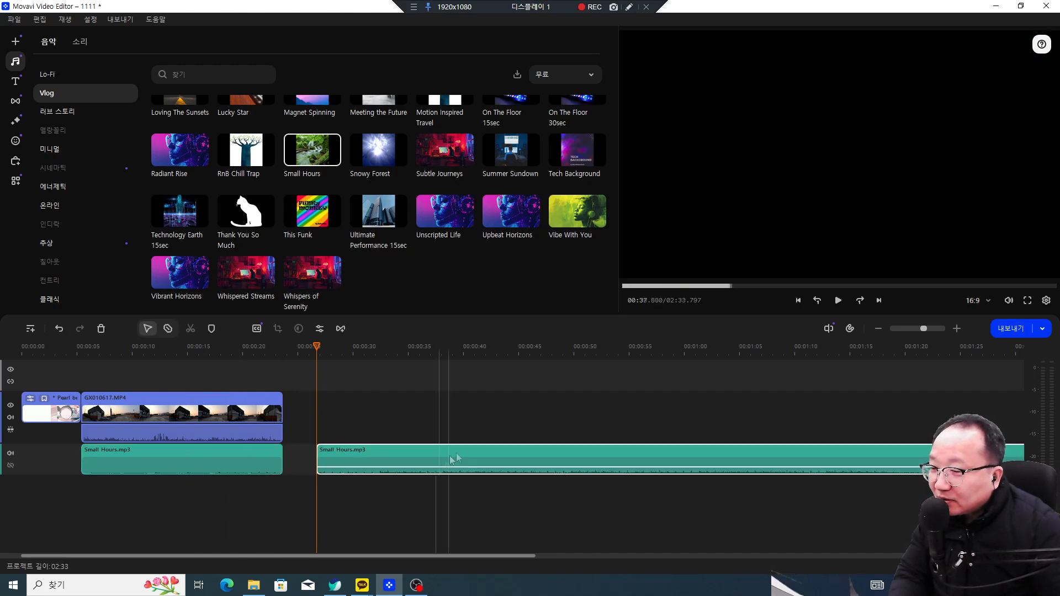
{"action": "right_click", "coordinate": [464, 464]}
{"action": "left_click", "coordinate": [486, 446]}
Step: Scrub the playhead to about 11.8 seconds and select the clip audio tracks
{"action": "left_click", "coordinate": [81, 348]}
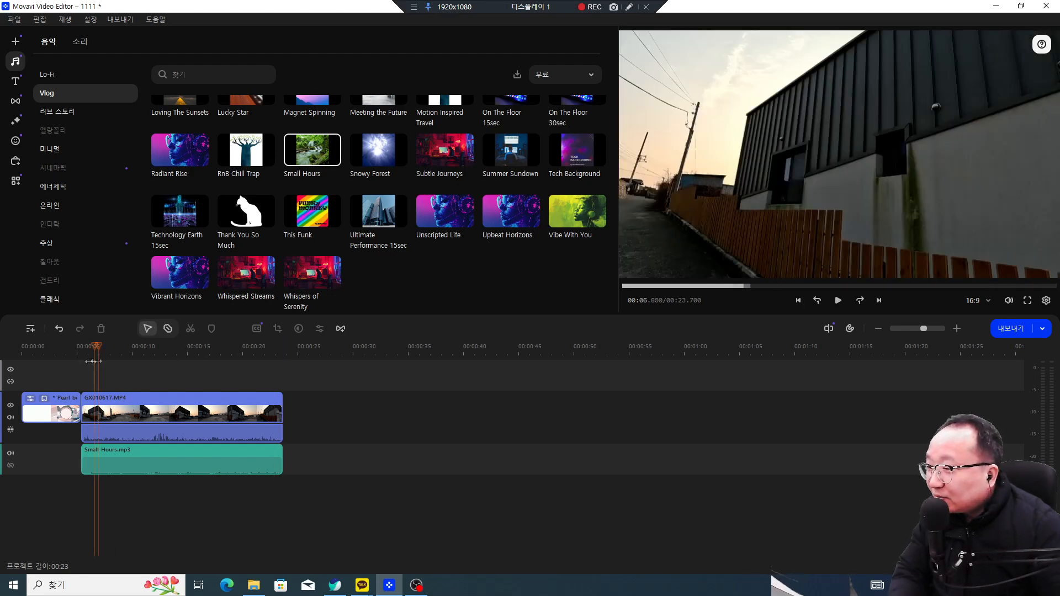
{"action": "left_click_drag", "start_coordinate": [77, 362], "coordinate": [113, 361]}
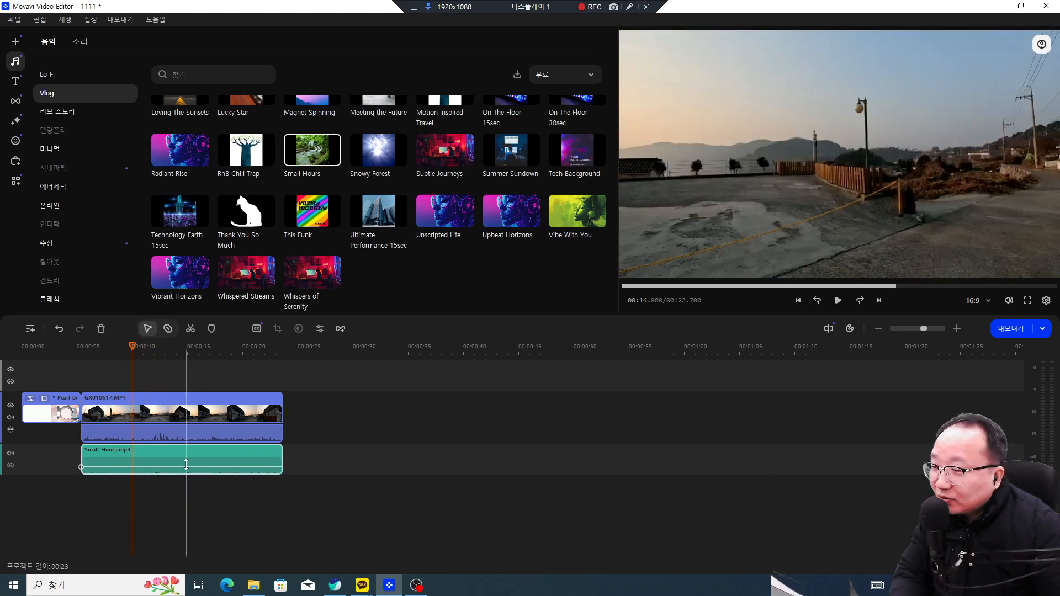
{"action": "left_click", "coordinate": [209, 439]}
{"action": "left_click", "coordinate": [177, 470]}
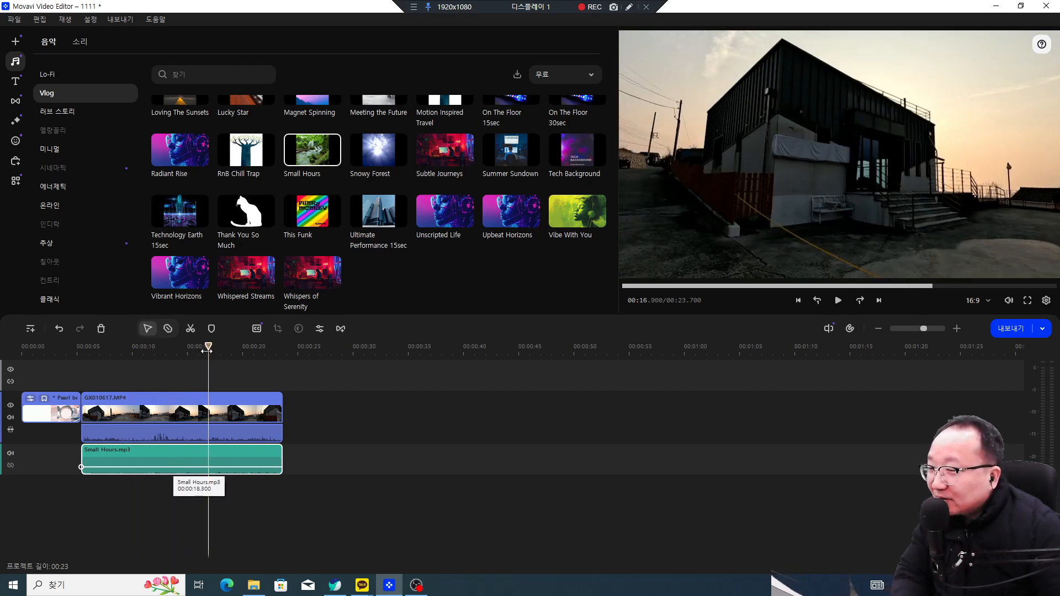
{"action": "left_click_drag", "start_coordinate": [207, 350], "coordinate": [150, 356]}
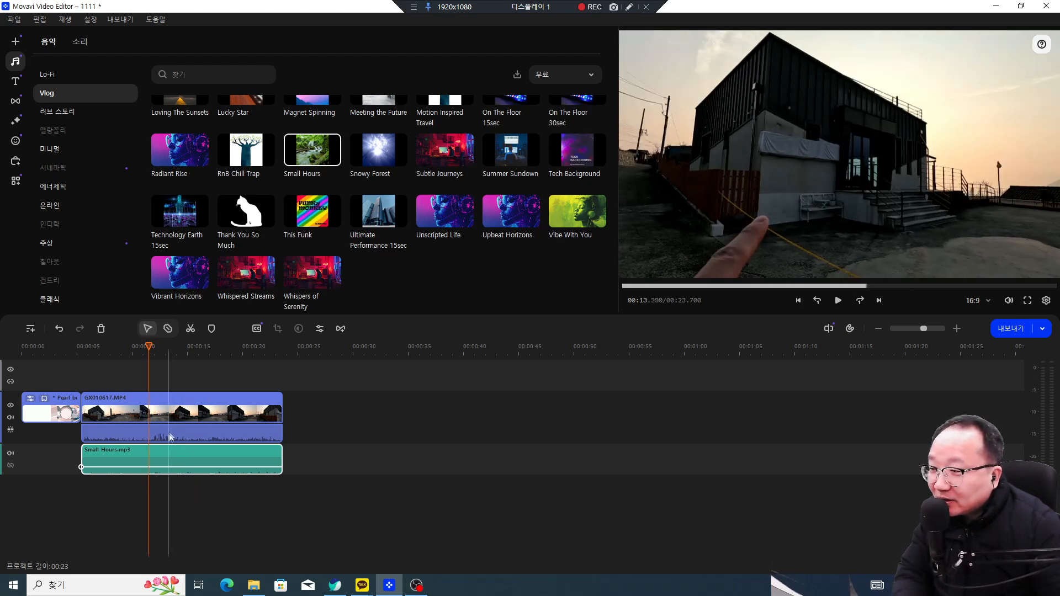
{"action": "left_click", "coordinate": [629, 7]}
{"action": "left_click_drag", "start_coordinate": [821, 203], "coordinate": [788, 198]}
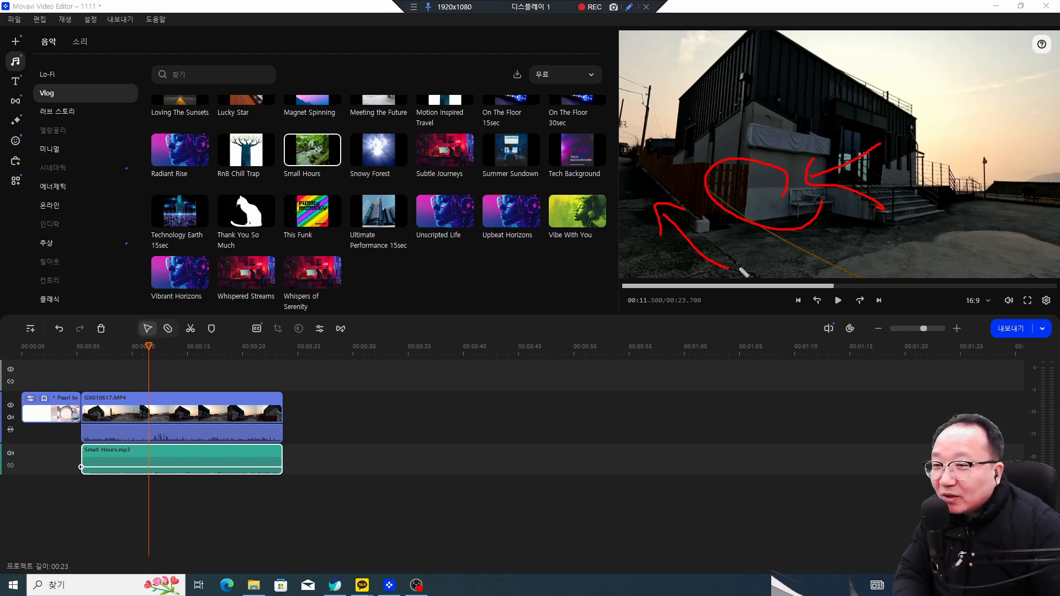
Step: Add two volume points on GX010617.MP4's own audio around 12 seconds
{"action": "left_click", "coordinate": [166, 437]}
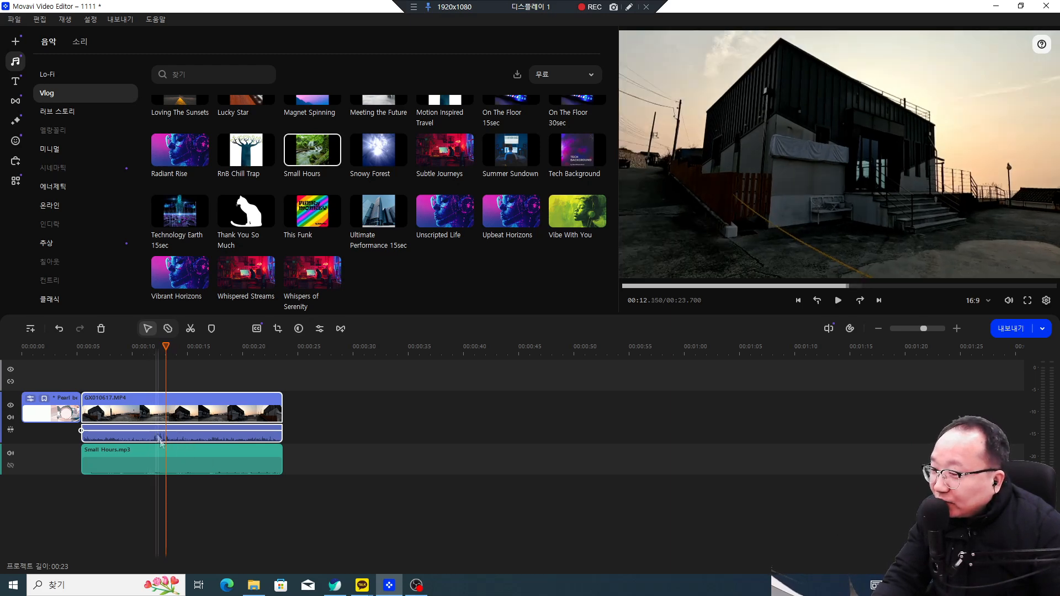
{"action": "left_click_drag", "start_coordinate": [155, 432], "coordinate": [155, 431]}
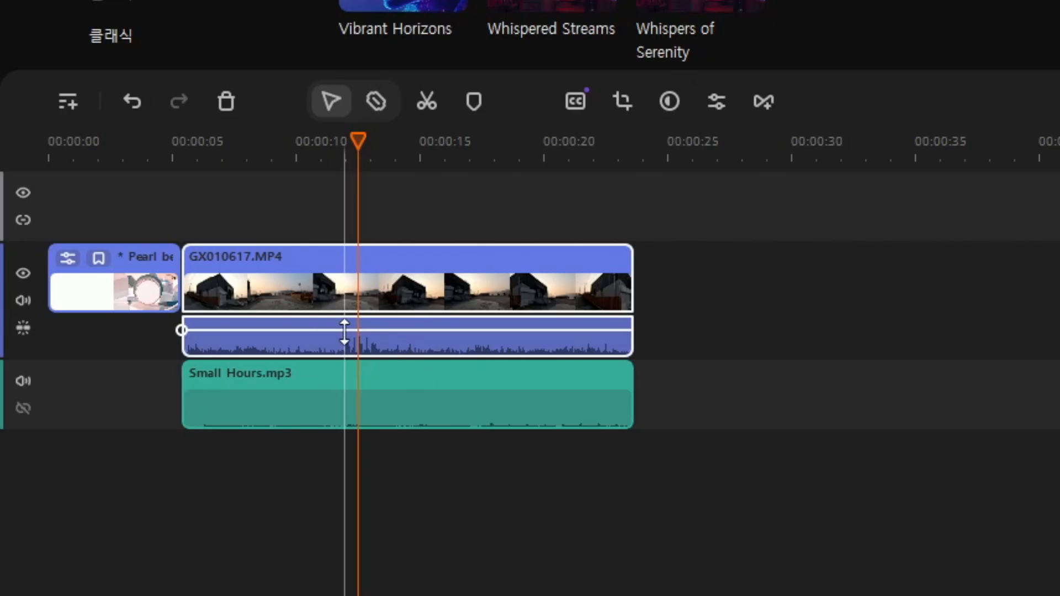
{"action": "right_click", "coordinate": [153, 431]}
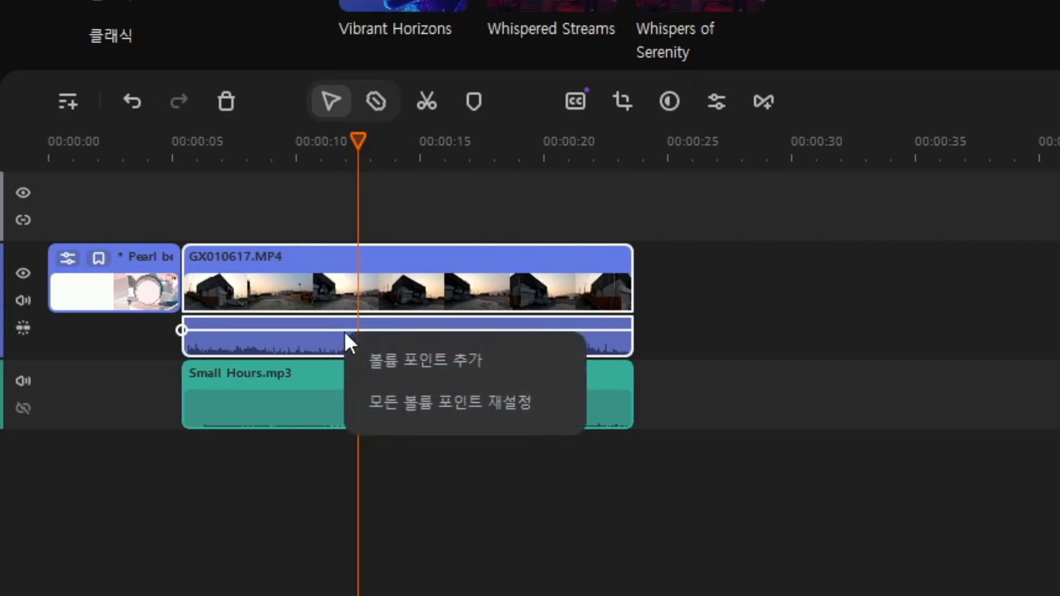
{"action": "left_click", "coordinate": [367, 361]}
{"action": "left_click_drag", "start_coordinate": [358, 138], "coordinate": [548, 139]}
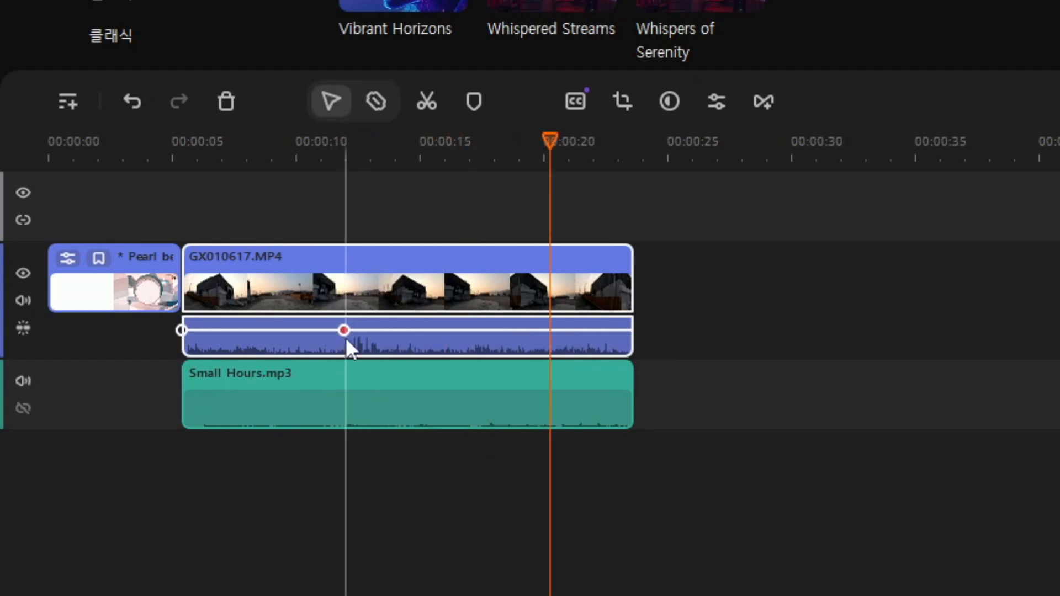
{"action": "right_click", "coordinate": [375, 333]}
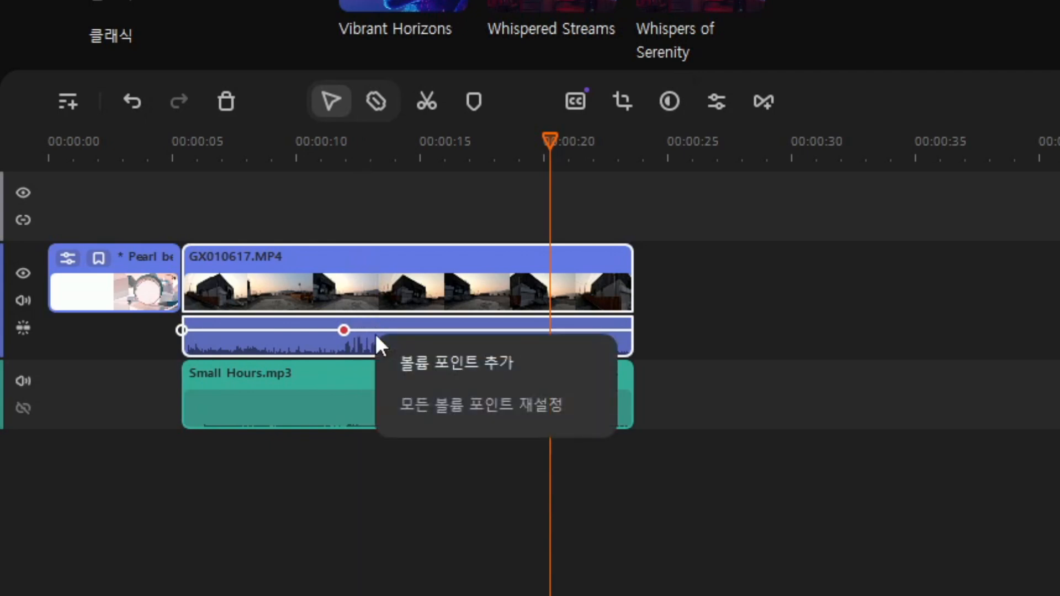
{"action": "left_click", "coordinate": [402, 361]}
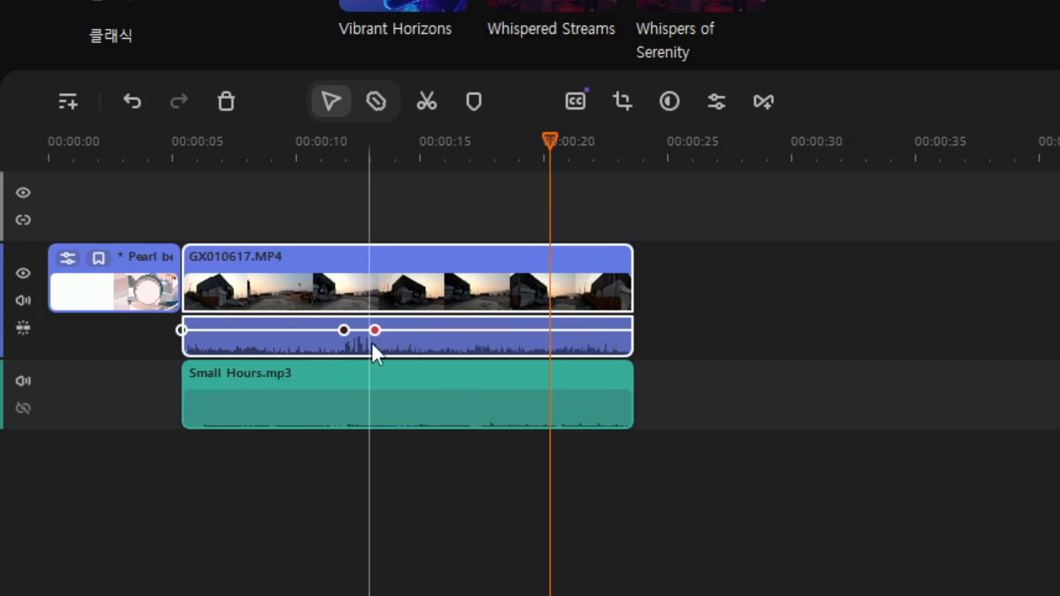
Step: Add third and fourth volume points and drag the second down to dip the audio
{"action": "right_click", "coordinate": [407, 331]}
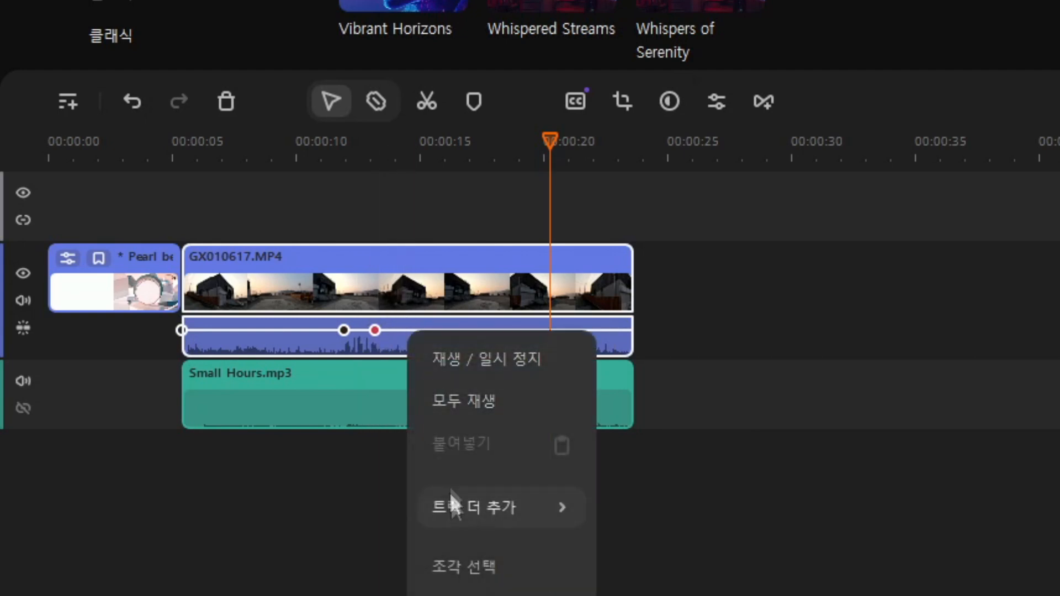
{"action": "left_click", "coordinate": [399, 334]}
{"action": "right_click", "coordinate": [406, 332]}
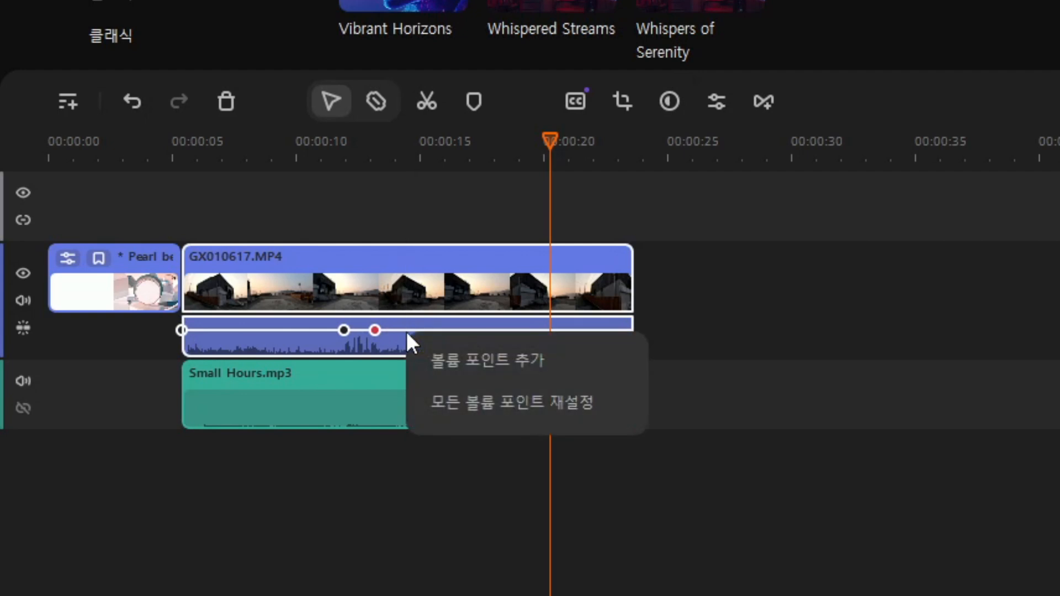
{"action": "left_click", "coordinate": [443, 364]}
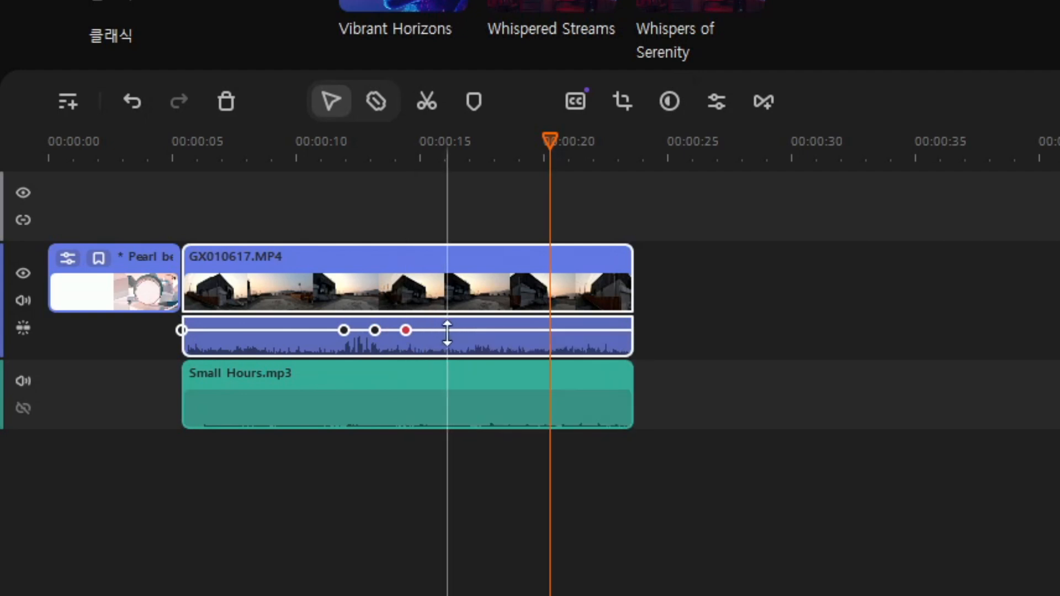
{"action": "right_click", "coordinate": [447, 332]}
{"action": "left_click", "coordinate": [472, 364]}
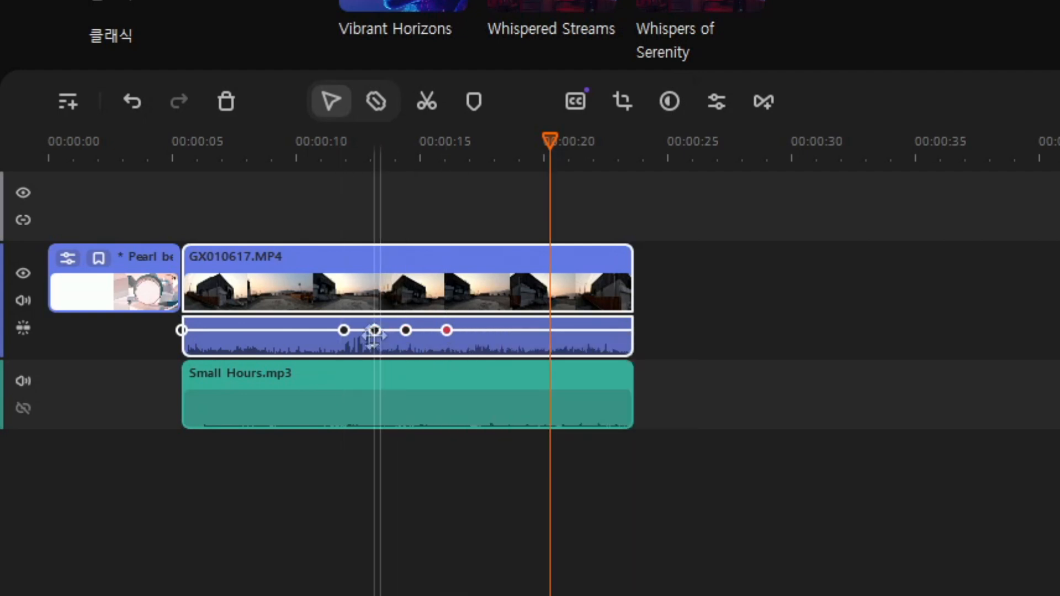
{"action": "left_click_drag", "start_coordinate": [374, 331], "coordinate": [422, 342]}
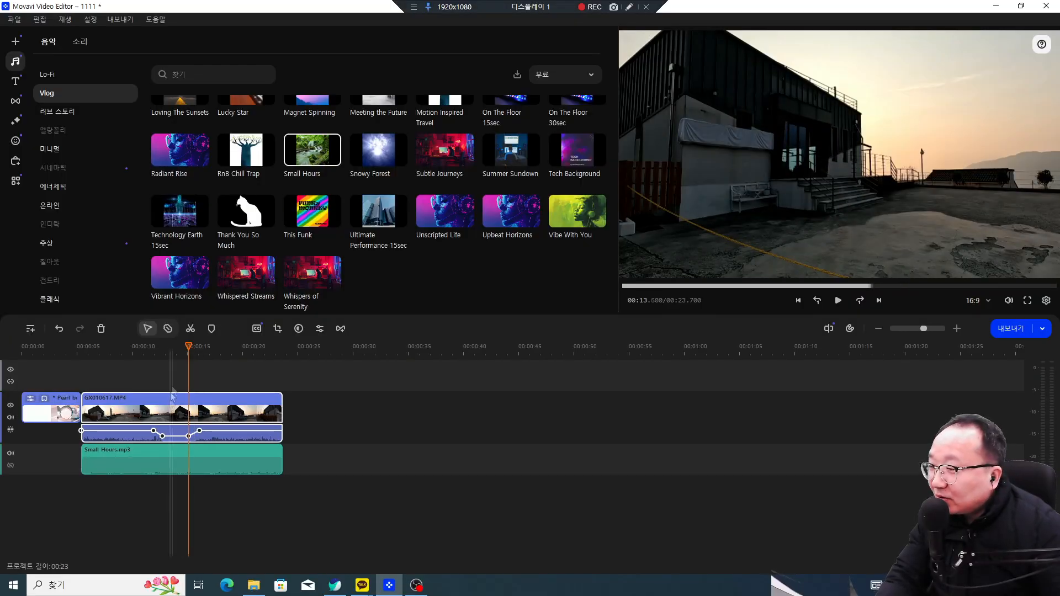
Step: Move the playhead back to about 10 seconds and remove two volume points from the video's audio
{"action": "left_click_drag", "start_coordinate": [189, 347], "coordinate": [144, 347]}
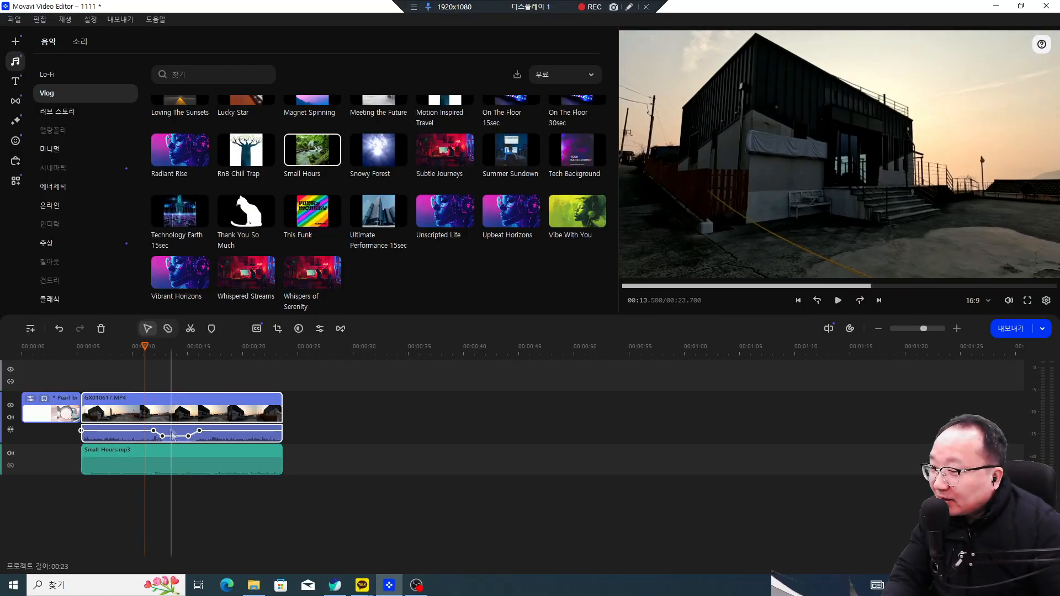
{"action": "left_click", "coordinate": [629, 7]}
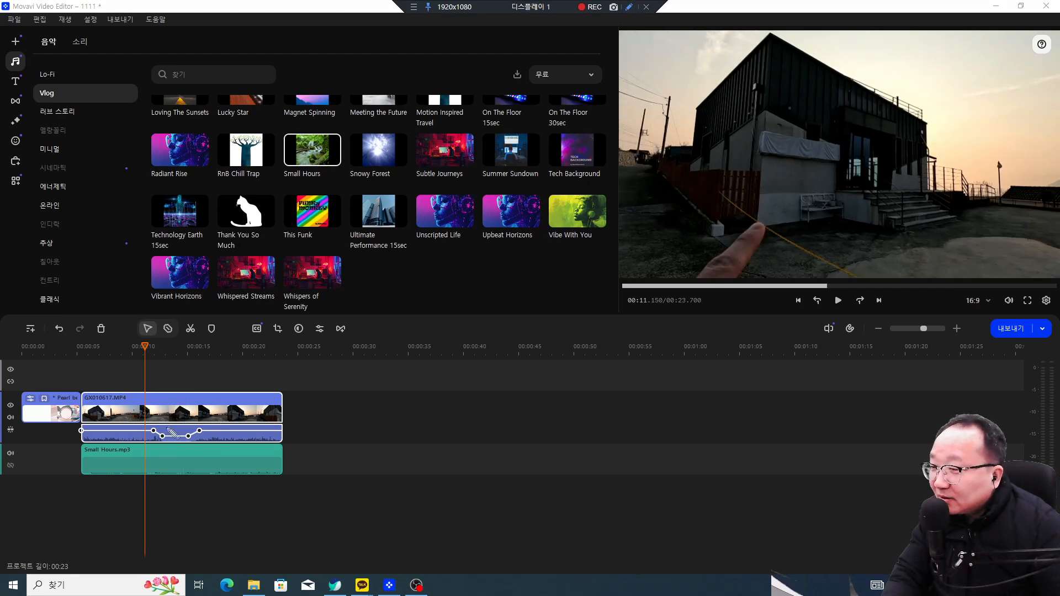
{"action": "left_click_drag", "start_coordinate": [196, 442], "coordinate": [157, 418]}
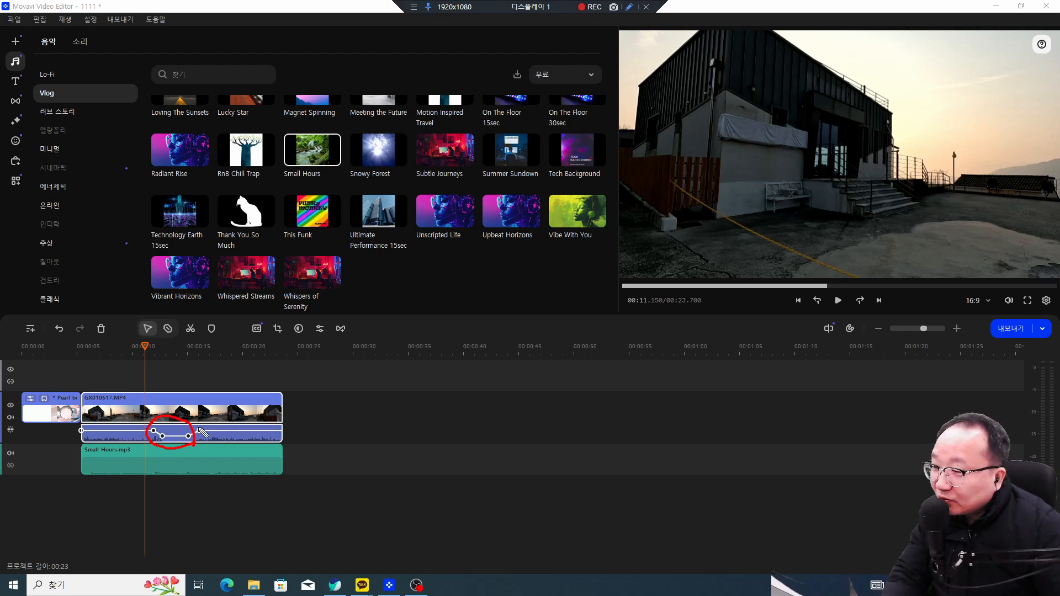
{"action": "key", "text": "Escape"}
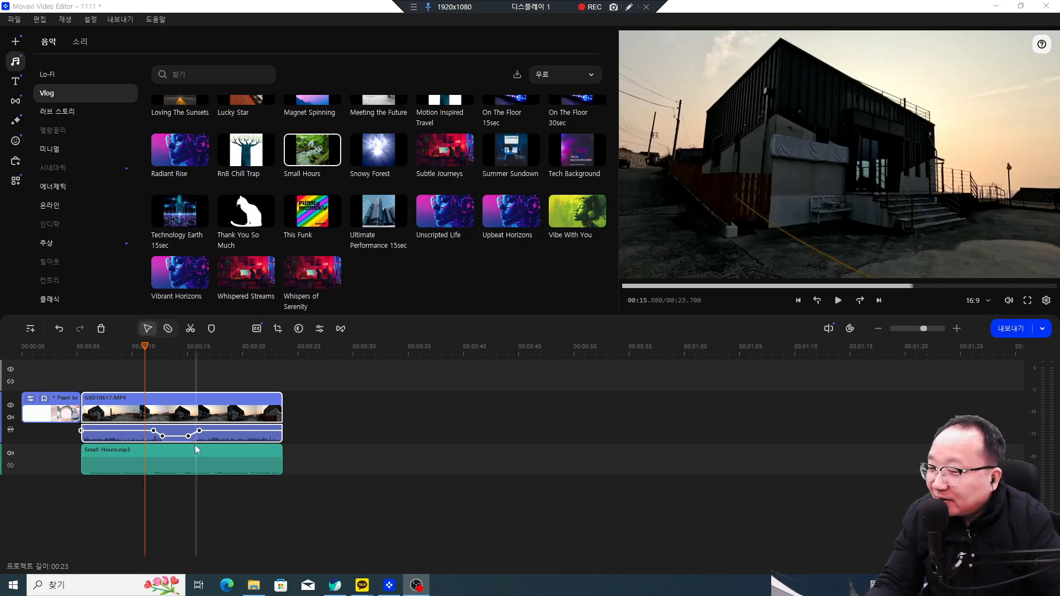
{"action": "right_click", "coordinate": [188, 435]}
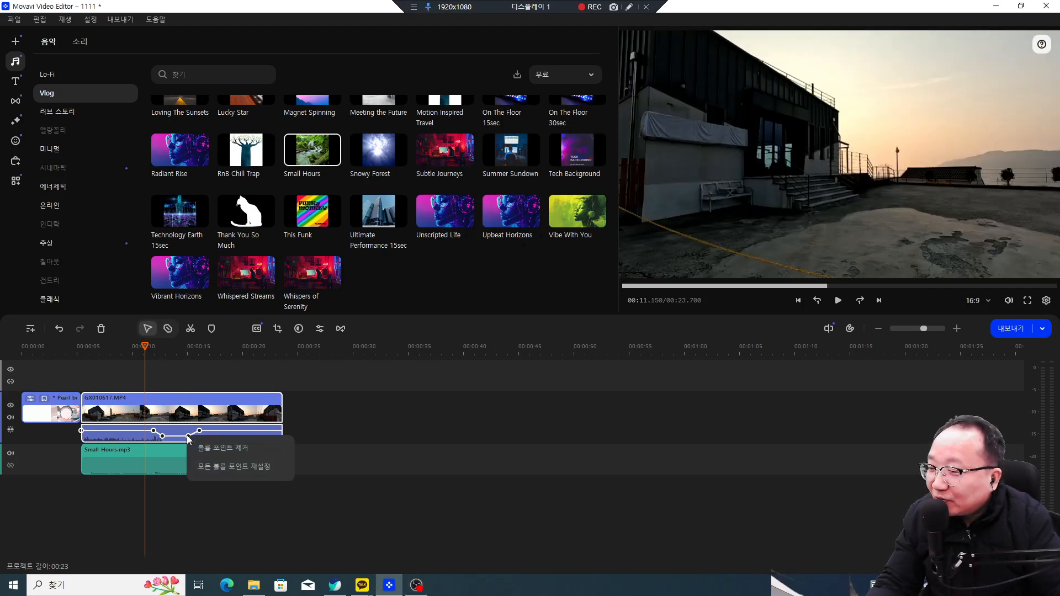
{"action": "left_click", "coordinate": [206, 447]}
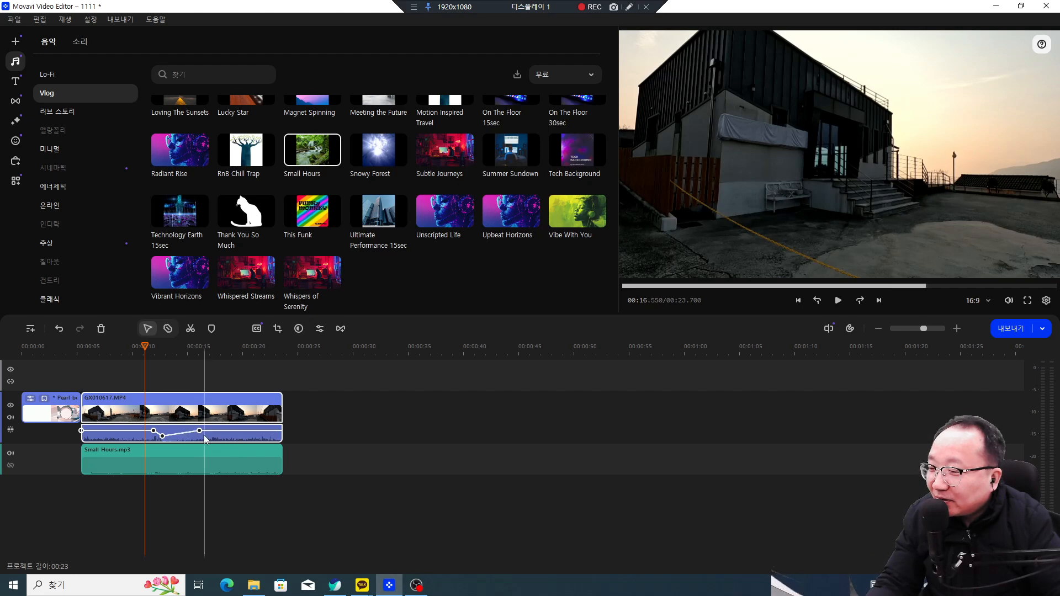
{"action": "right_click", "coordinate": [199, 431]}
{"action": "left_click", "coordinate": [213, 445]}
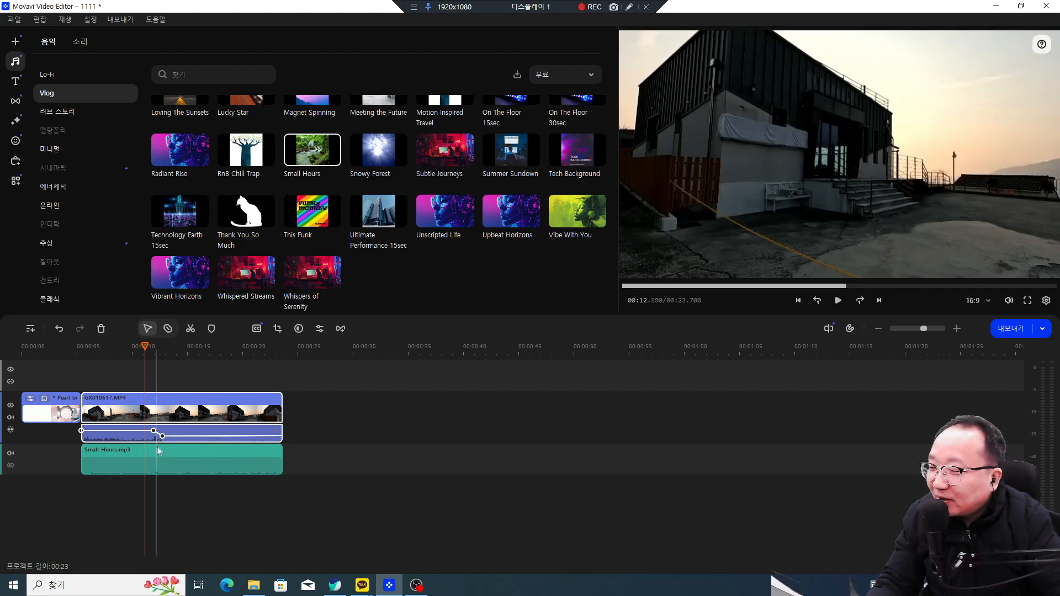
Step: Remove further volume points, including one briefly pulled down to 0%
{"action": "right_click", "coordinate": [155, 430]}
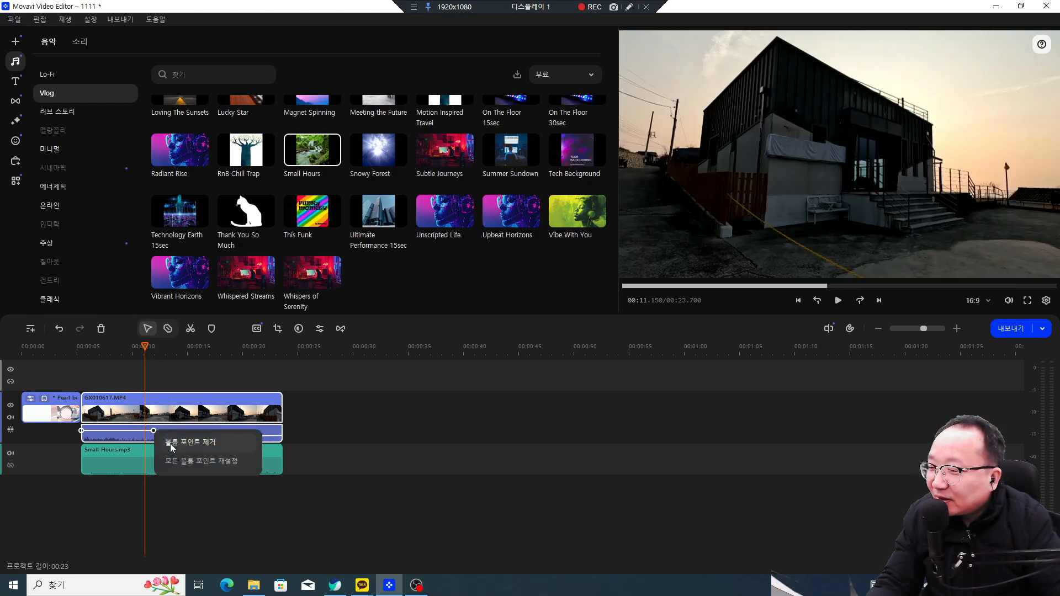
{"action": "left_click", "coordinate": [165, 440]}
{"action": "right_click", "coordinate": [164, 436]}
{"action": "left_click", "coordinate": [177, 445]}
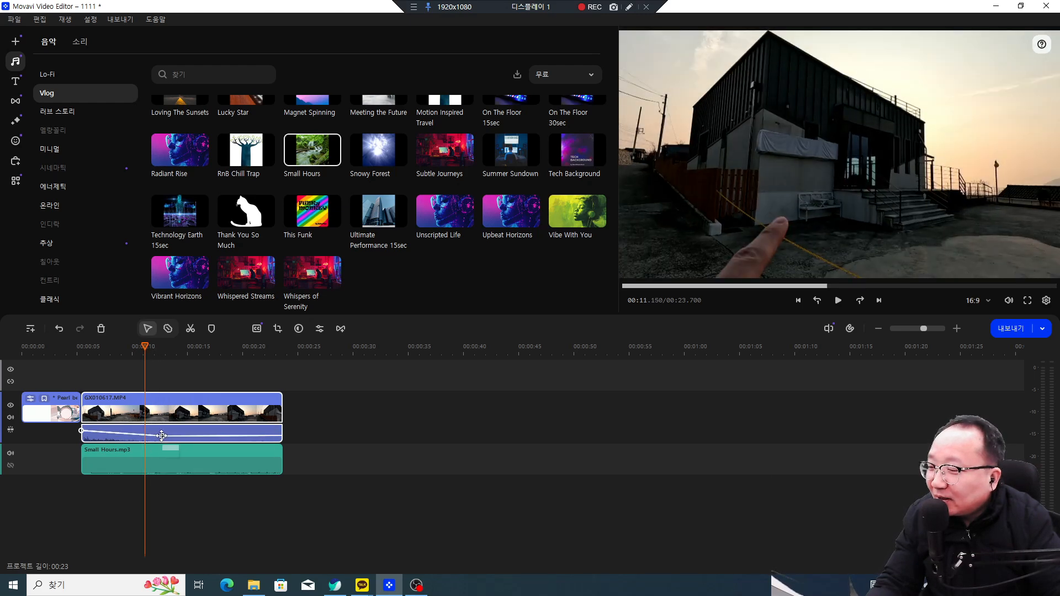
{"action": "left_click", "coordinate": [164, 429]}
{"action": "mouse_move", "coordinate": [164, 429]}
{"action": "left_mouse_down"}
{"action": "mouse_move", "coordinate": [163, 438]}
{"action": "mouse_move", "coordinate": [248, 441]}
{"action": "mouse_move", "coordinate": [153, 441]}
{"action": "left_mouse_up"}
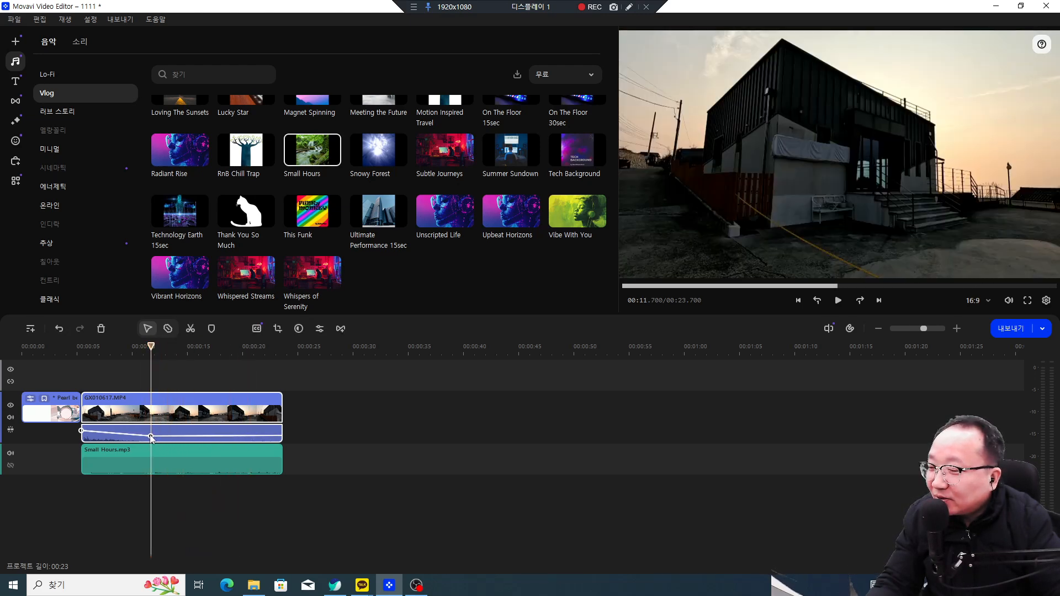
{"action": "right_click", "coordinate": [152, 439]}
{"action": "left_click", "coordinate": [177, 443]}
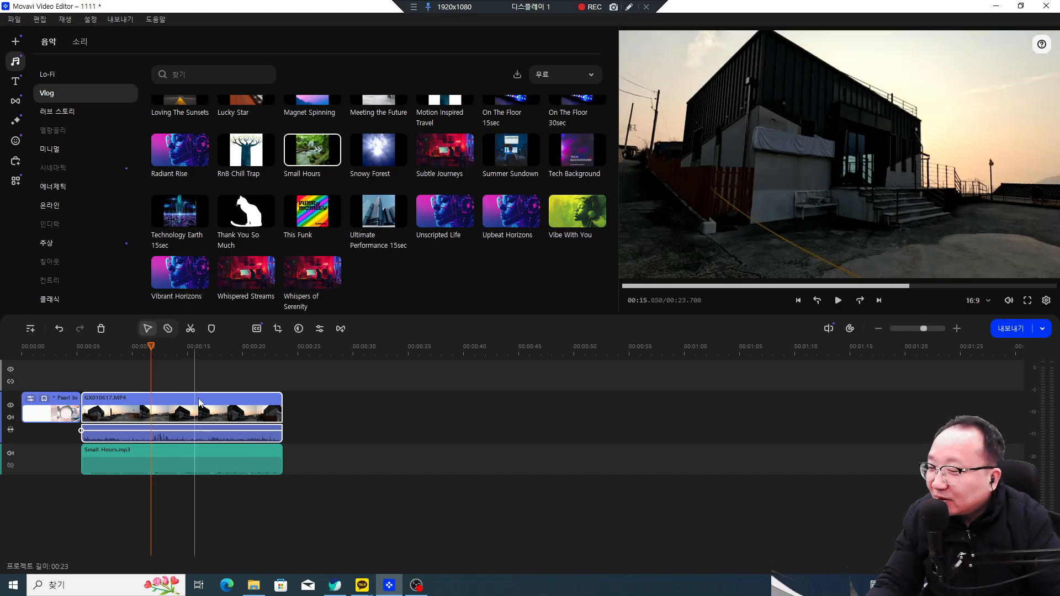
Step: Select the Small Hours and video audio clips, then open the transitions library
{"action": "left_click", "coordinate": [223, 465]}
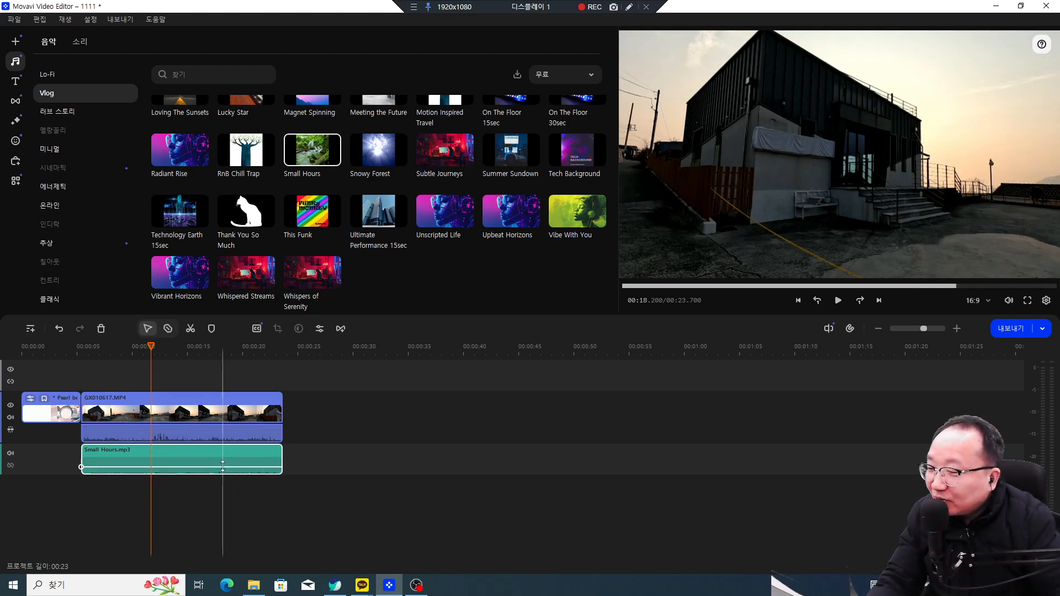
{"action": "left_click", "coordinate": [213, 437]}
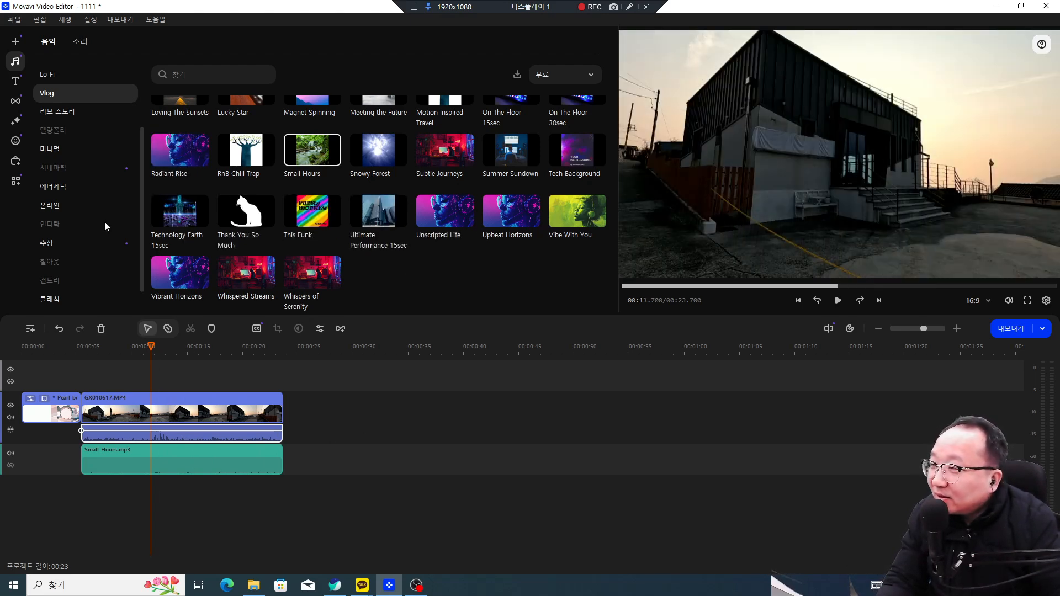
{"action": "left_click", "coordinate": [16, 103]}
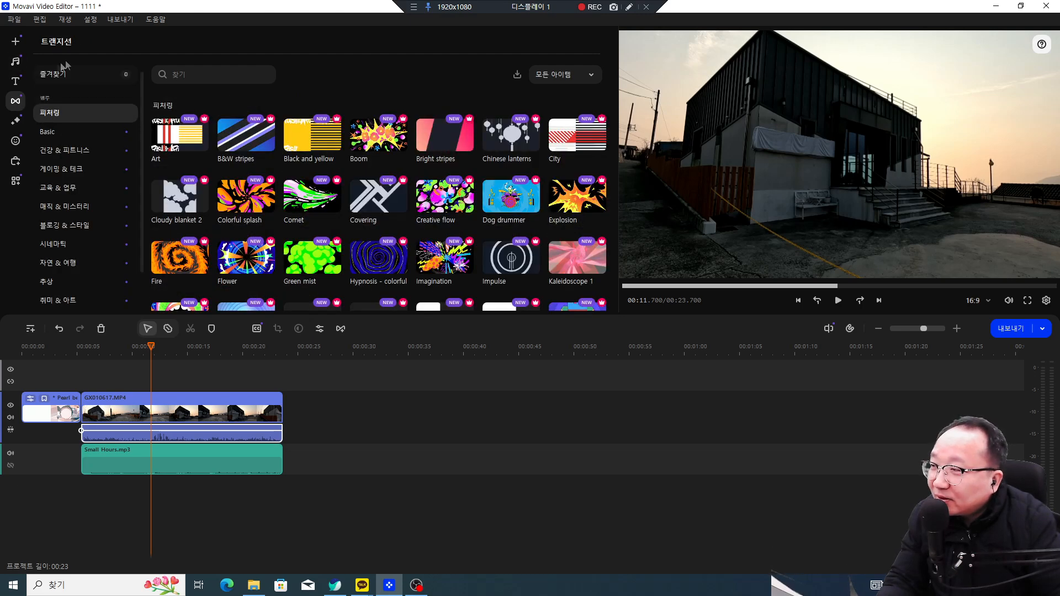
Step: Filter transitions to free ones and preview 점점 선명하게, 점점 흐리게 and 크로스페이드
{"action": "left_click", "coordinate": [582, 81]}
{"action": "left_click", "coordinate": [567, 123]}
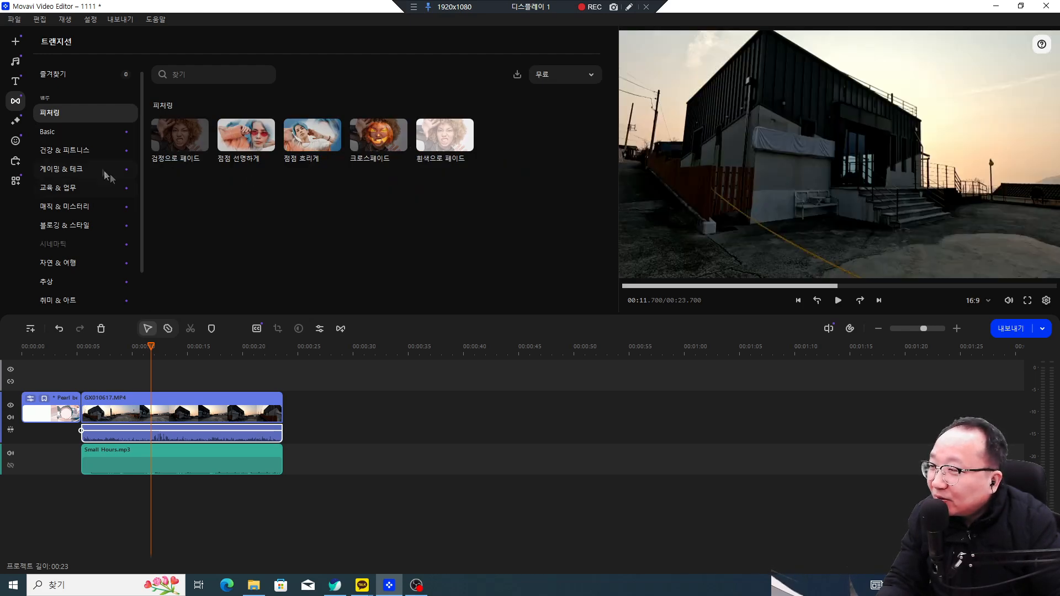
{"action": "left_click", "coordinate": [232, 138]}
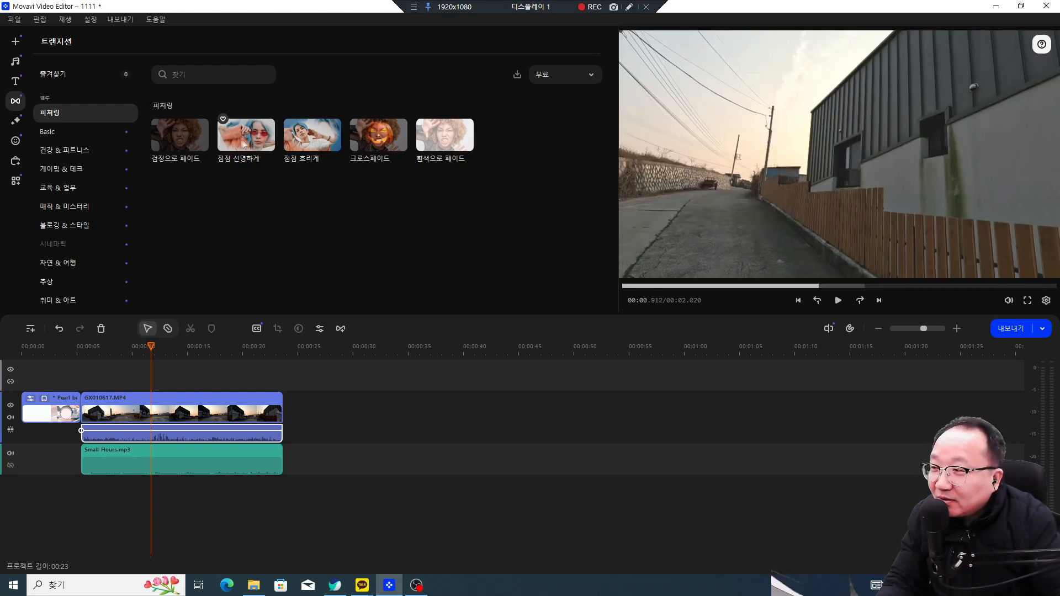
{"action": "left_click", "coordinate": [300, 147]}
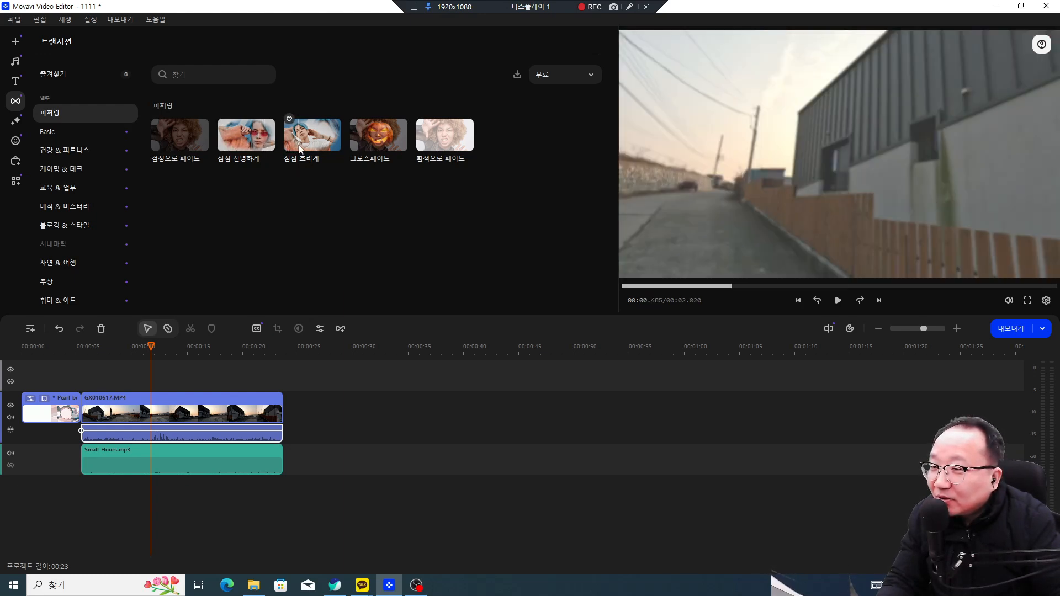
{"action": "left_click", "coordinate": [353, 148]}
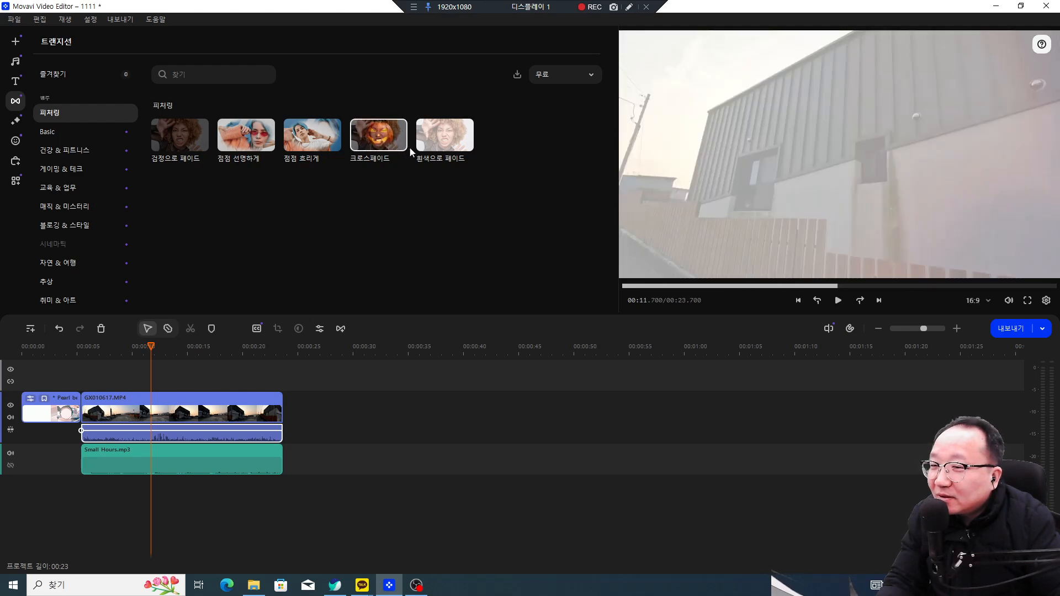
{"action": "mouse_move", "coordinate": [429, 153]}
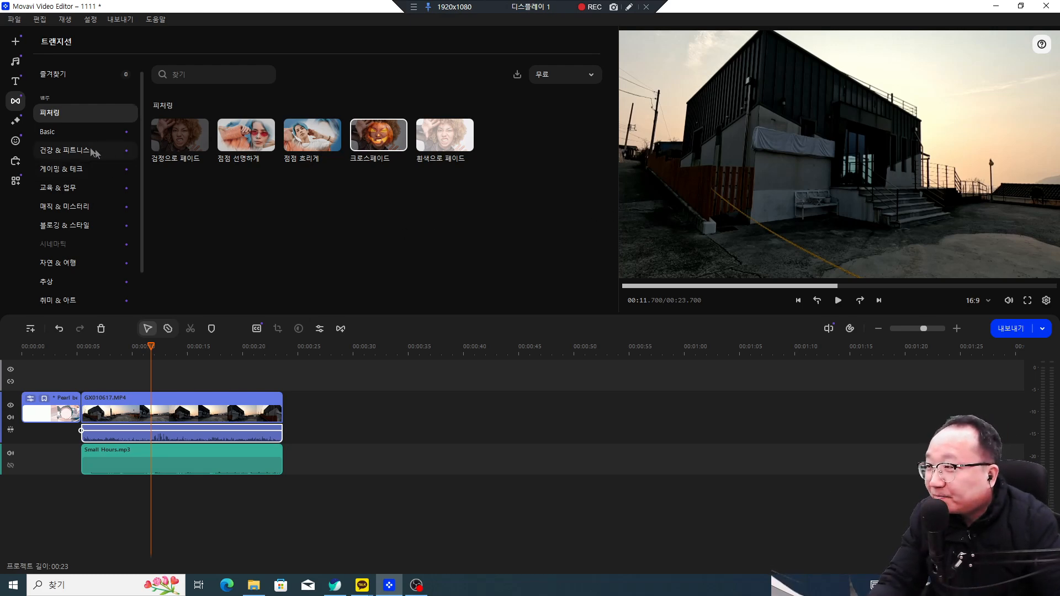
Step: In Basic, preview 글리치 1 and 2, install 글리치 3, and drag GX010618.MP4 onto the timeline
{"action": "left_click", "coordinate": [50, 131]}
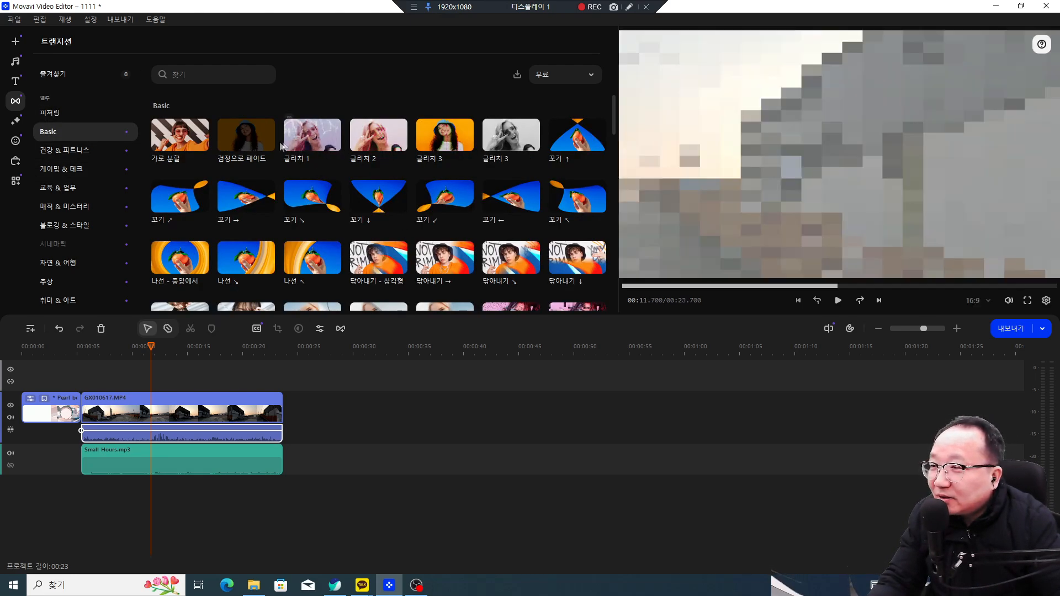
{"action": "left_click", "coordinate": [284, 147]}
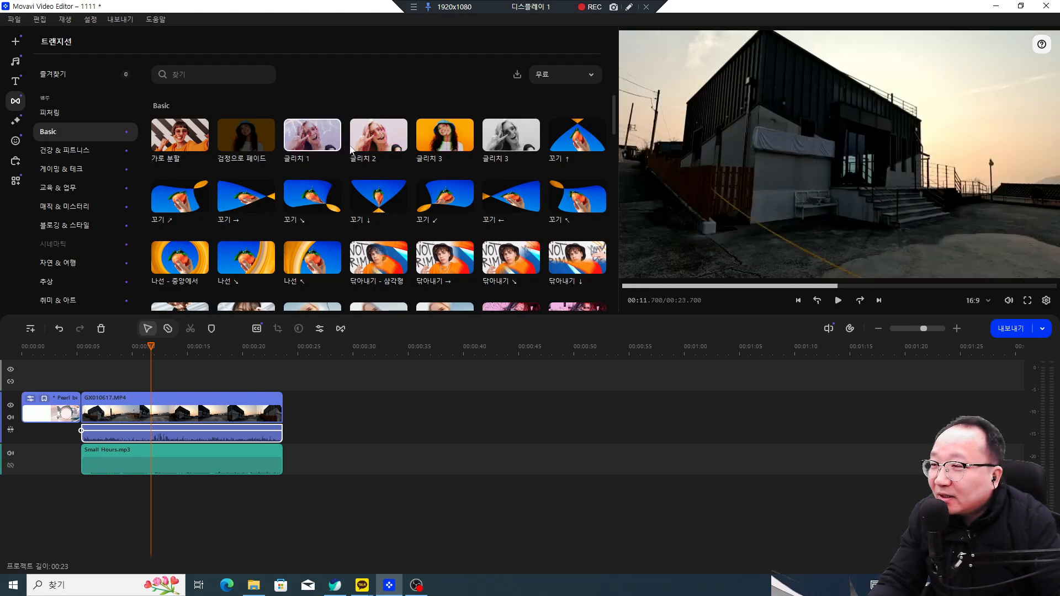
{"action": "left_click", "coordinate": [392, 143]}
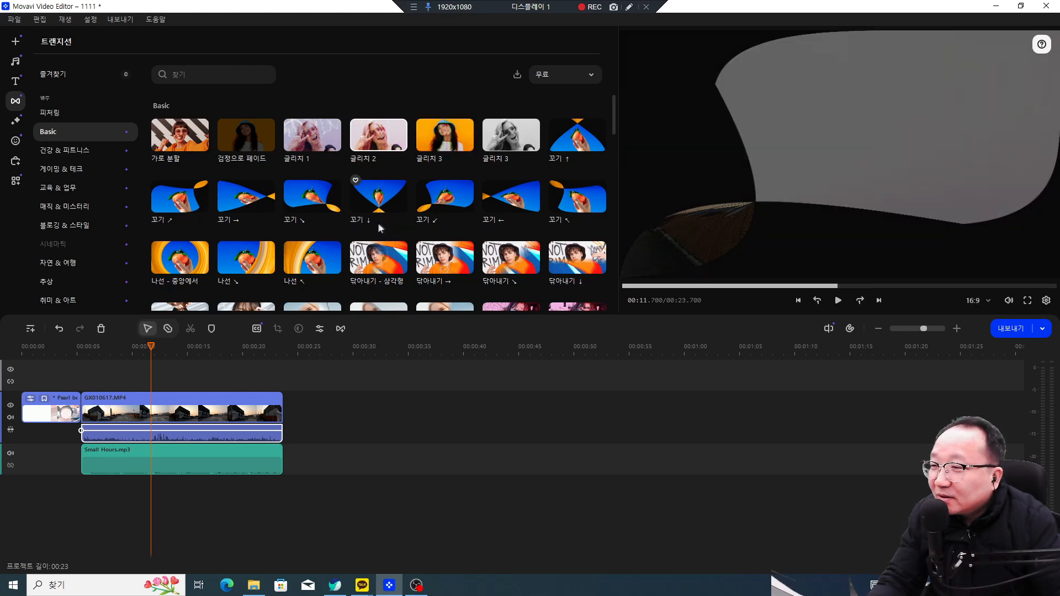
{"action": "left_click", "coordinate": [445, 138]}
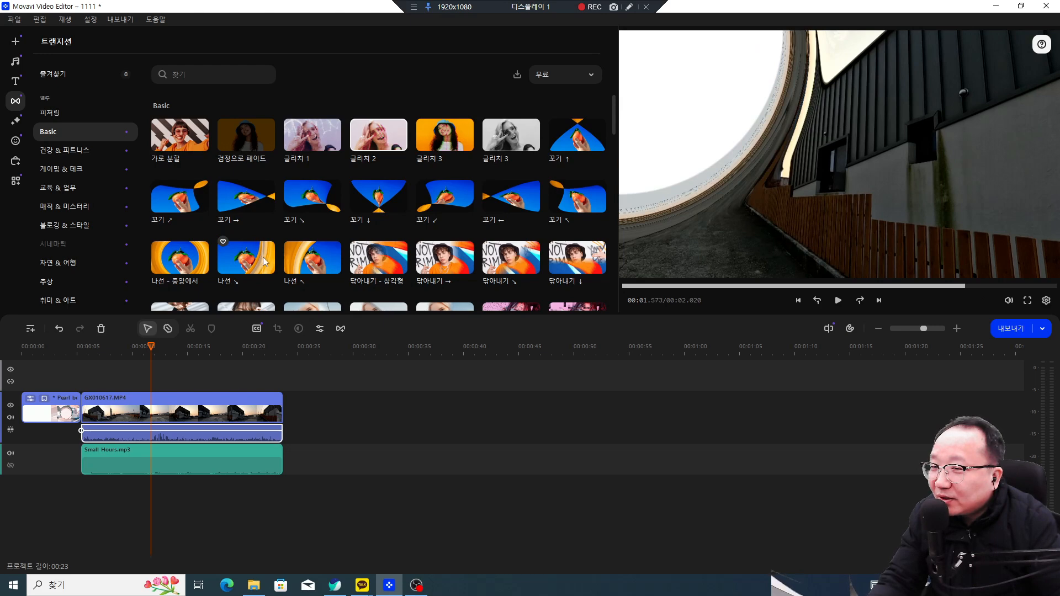
{"action": "left_click", "coordinate": [252, 262]}
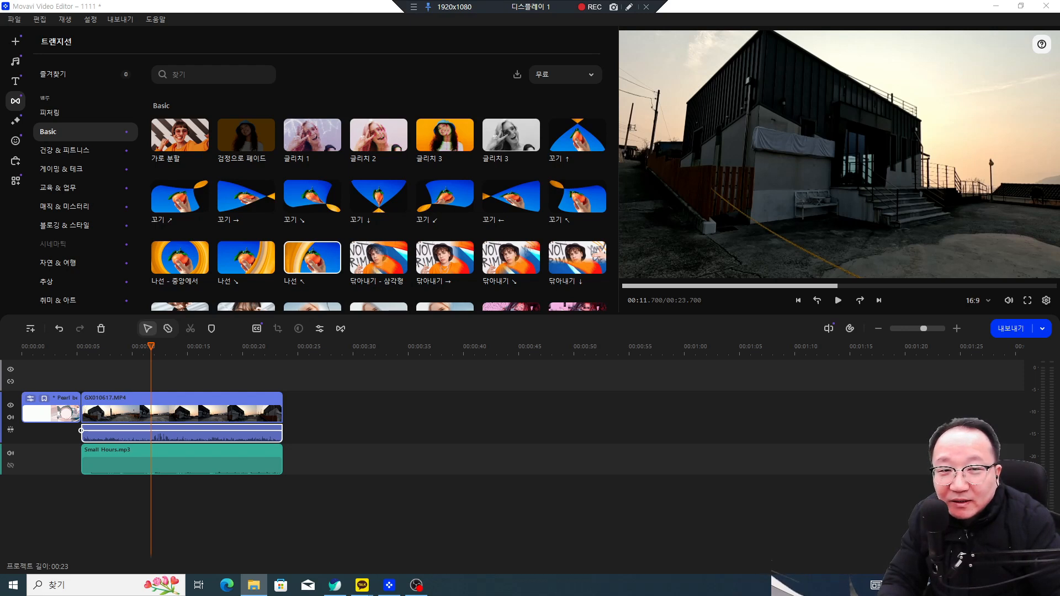
{"action": "left_click_drag", "start_coordinate": [847, 366], "coordinate": [364, 459]}
Step: Place GX010618.MP4 right after the first clip and play it from about 00:32
{"action": "left_click_drag", "start_coordinate": [474, 422], "coordinate": [364, 418]}
{"action": "left_click", "coordinate": [389, 416]}
{"action": "key", "text": "space"}
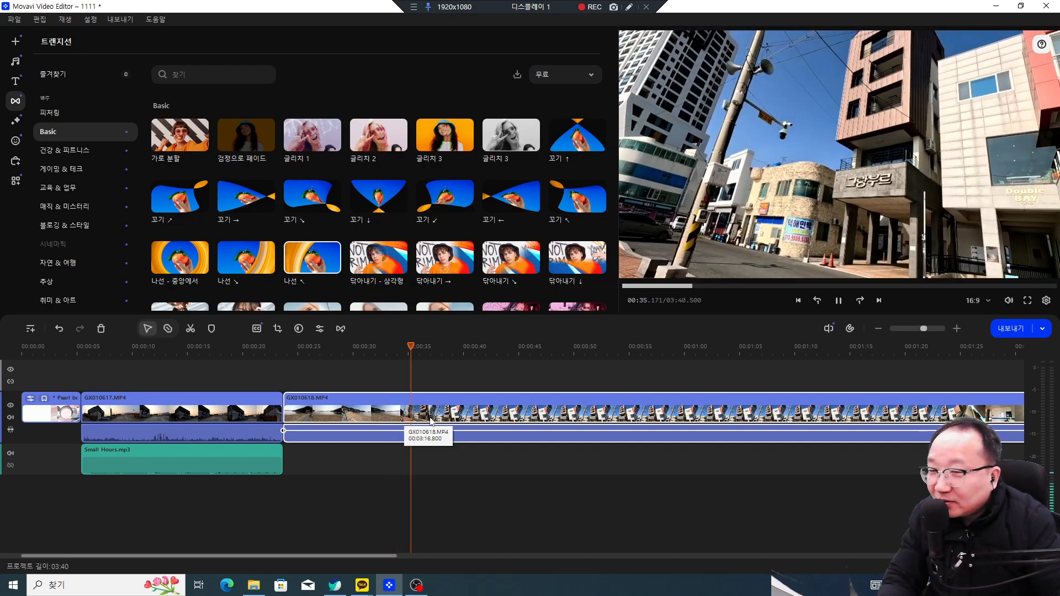
{"action": "key", "text": "space"}
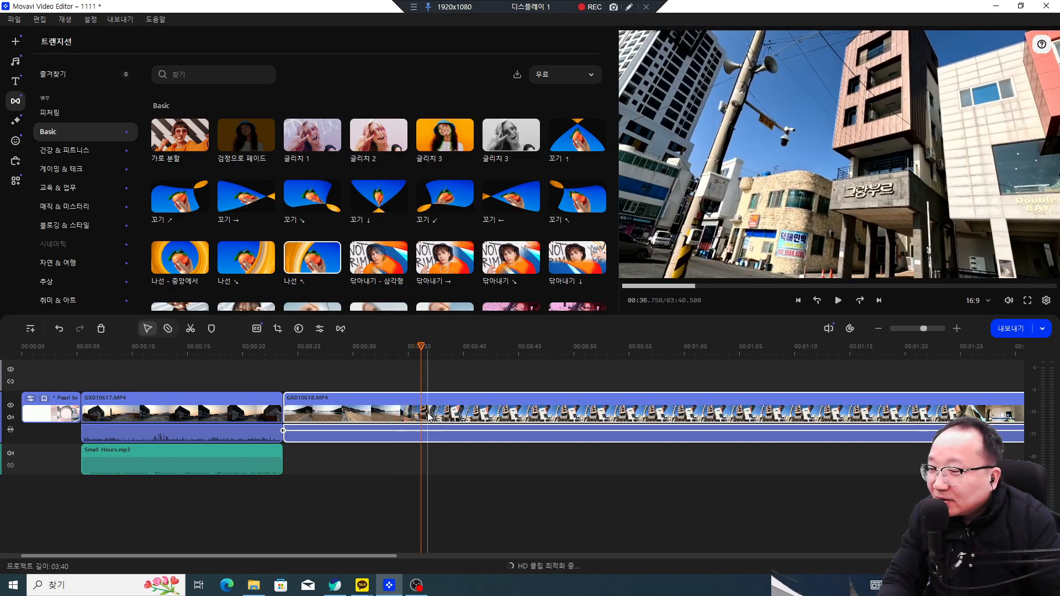
Step: Shift the second clip later and split GX010618.MP4 at 00:39.800
{"action": "left_click_drag", "start_coordinate": [419, 417], "coordinate": [431, 418]}
{"action": "left_click", "coordinate": [463, 419]}
{"action": "key", "text": "ctrl+b"}
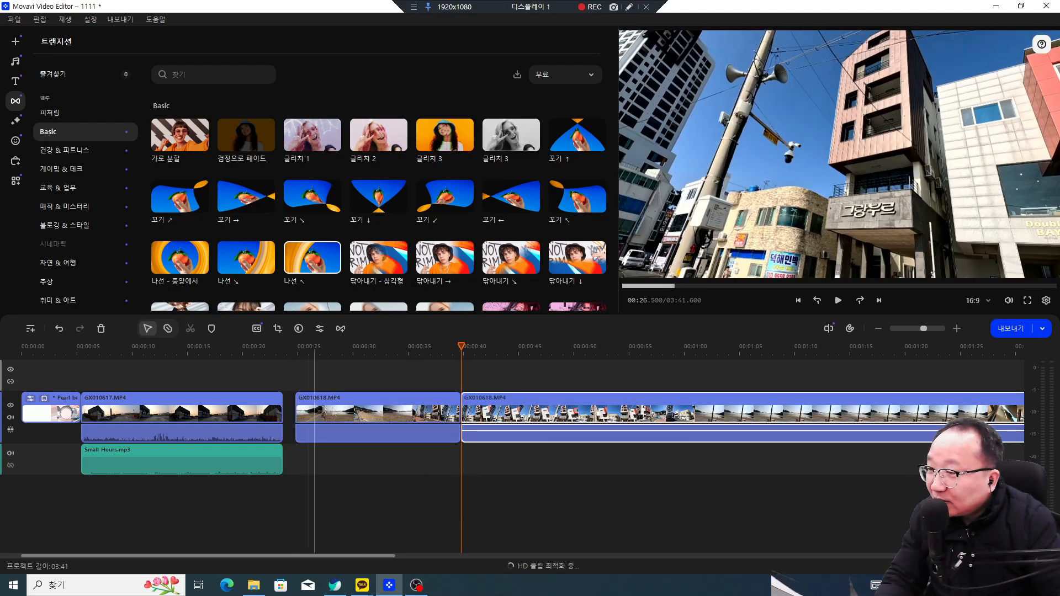
{"action": "right_click", "coordinate": [569, 414]}
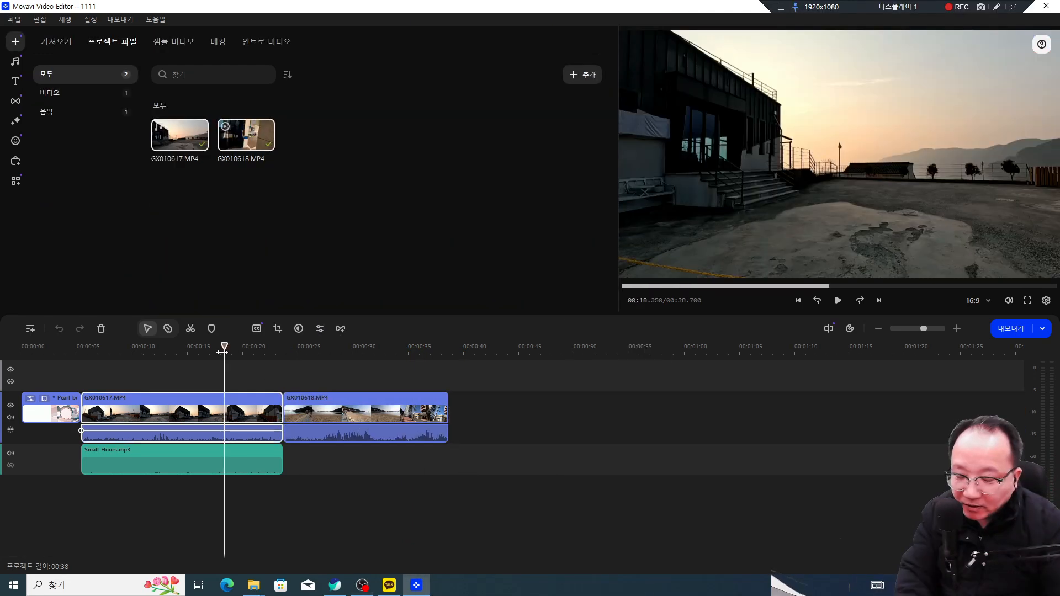
Step: Play the project from a later point, then return the playhead to 00:22.300
{"action": "left_click_drag", "start_coordinate": [225, 352], "coordinate": [271, 356]}
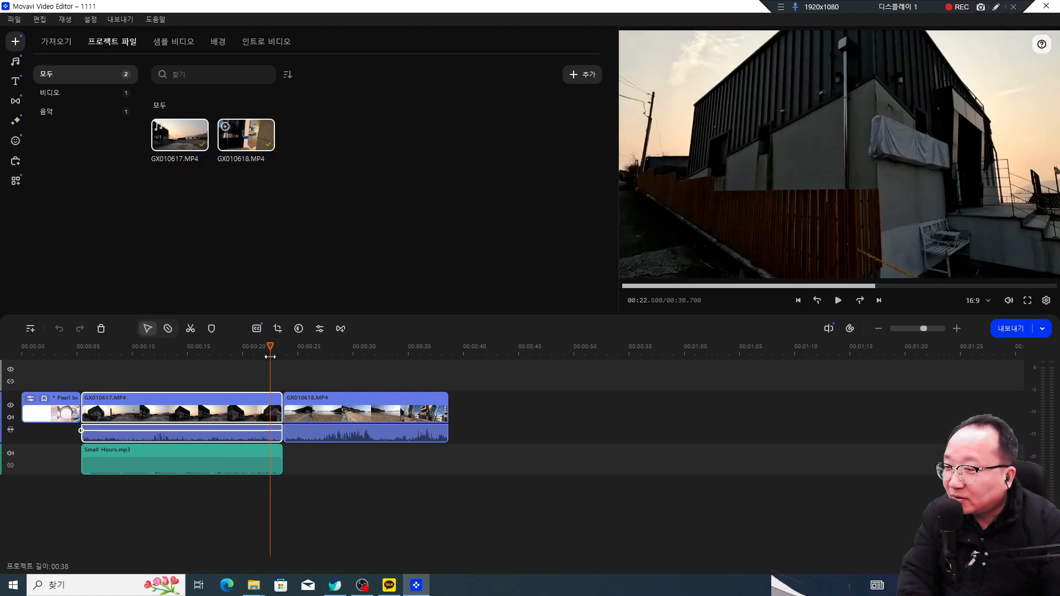
{"action": "key", "text": "space"}
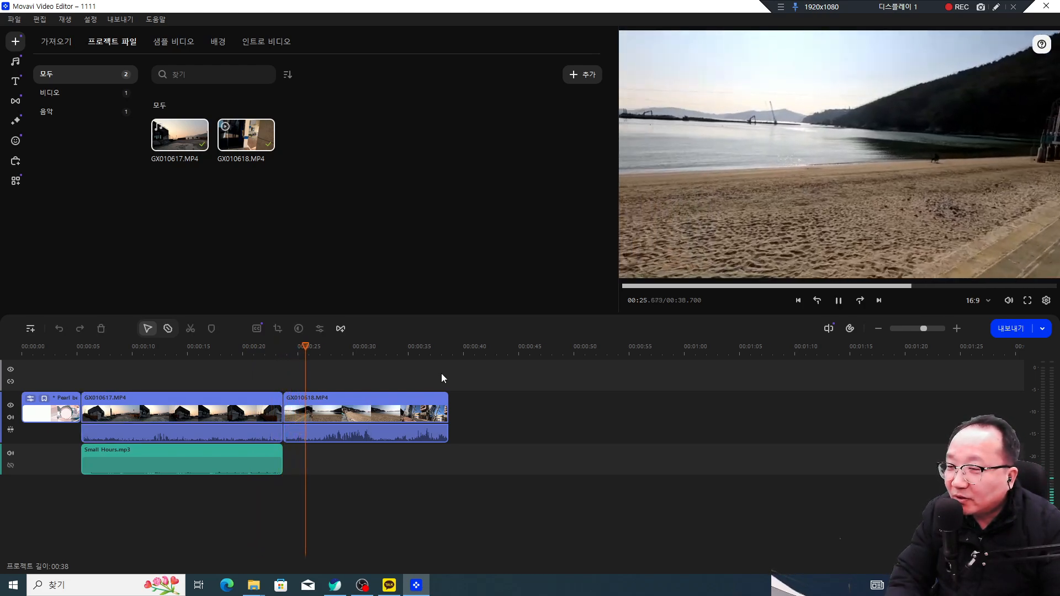
{"action": "key", "text": "space"}
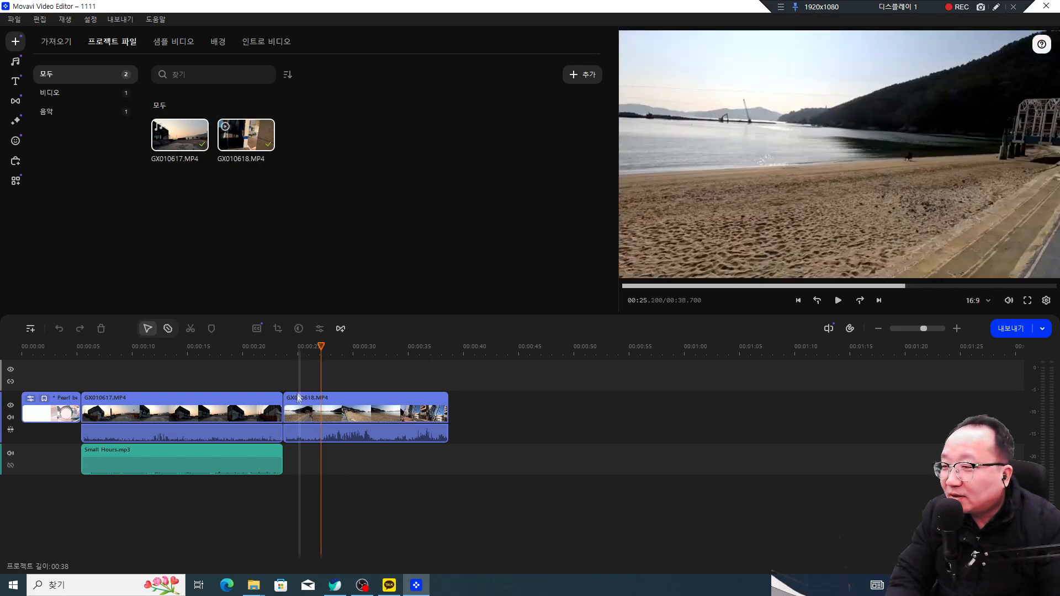
{"action": "left_click_drag", "start_coordinate": [313, 346], "coordinate": [284, 346]}
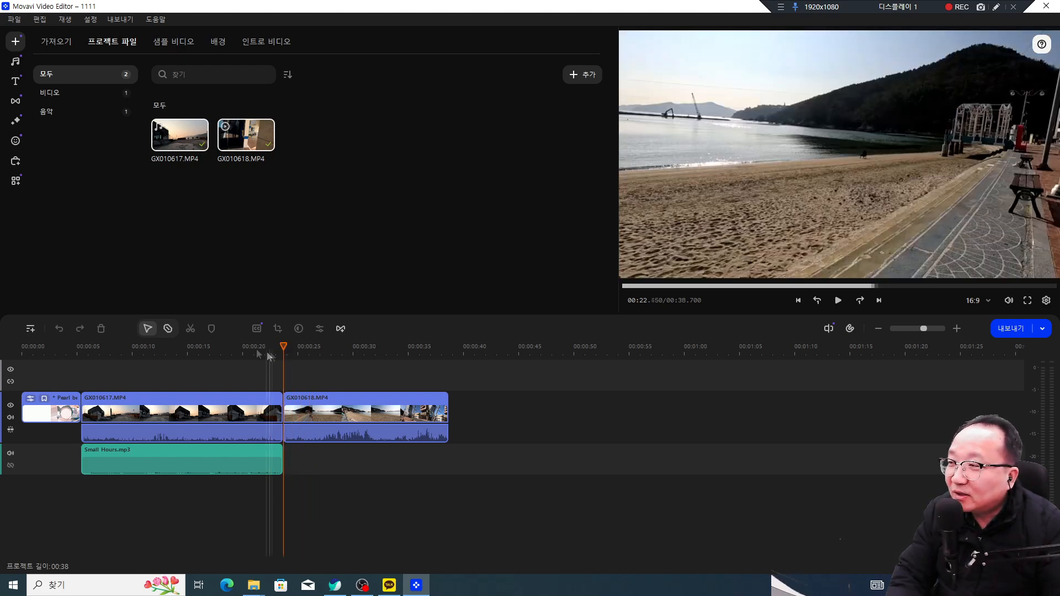
{"action": "left_click", "coordinate": [995, 8]}
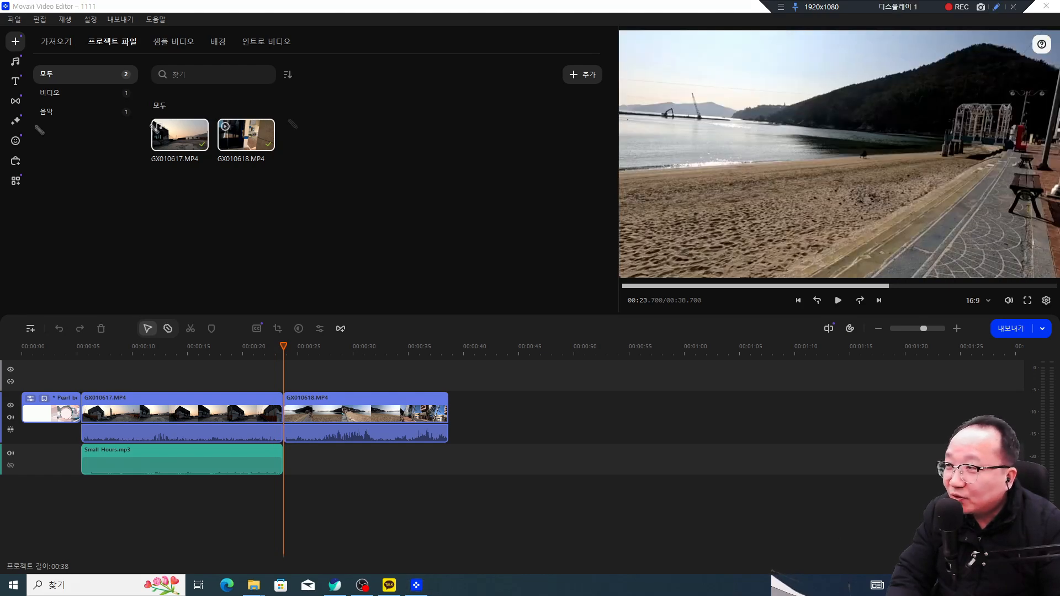
{"action": "key", "text": "Escape"}
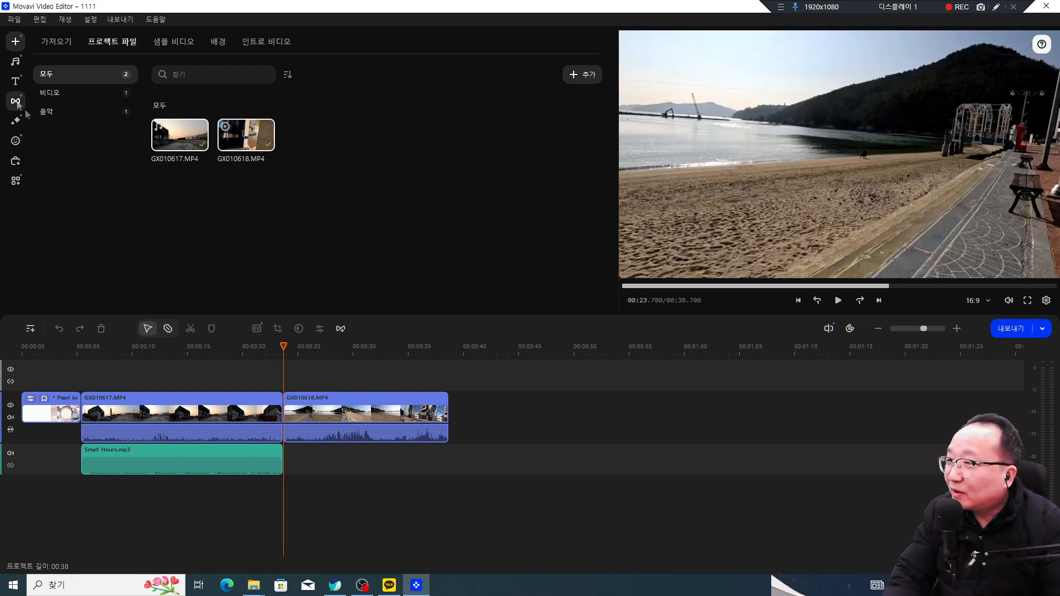
{"action": "left_click", "coordinate": [16, 101]}
Step: Filter transitions to free ones and browse categories to the 교육 & 업무 set
{"action": "left_click", "coordinate": [580, 77]}
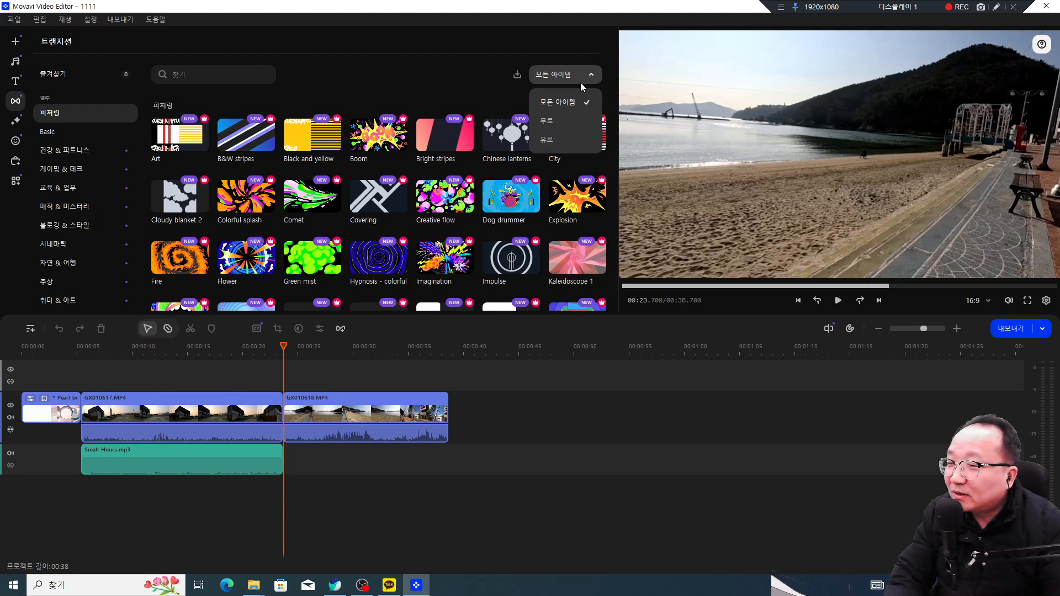
{"action": "left_click", "coordinate": [546, 121]}
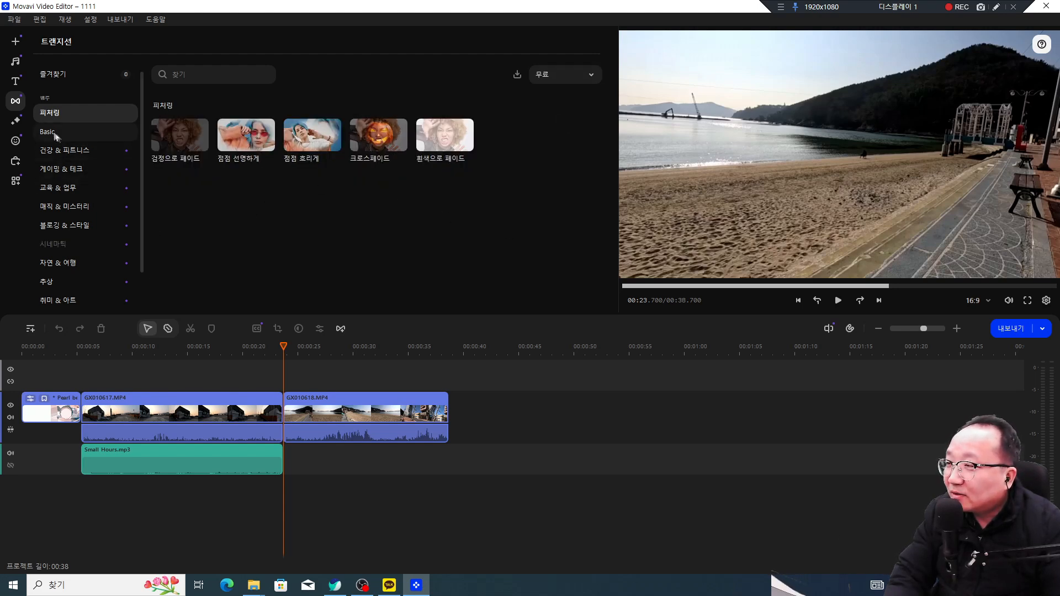
{"action": "left_click", "coordinate": [99, 131]}
{"action": "scroll", "coordinate": [383, 217], "scroll_direction": "down", "scroll_amount": 5}
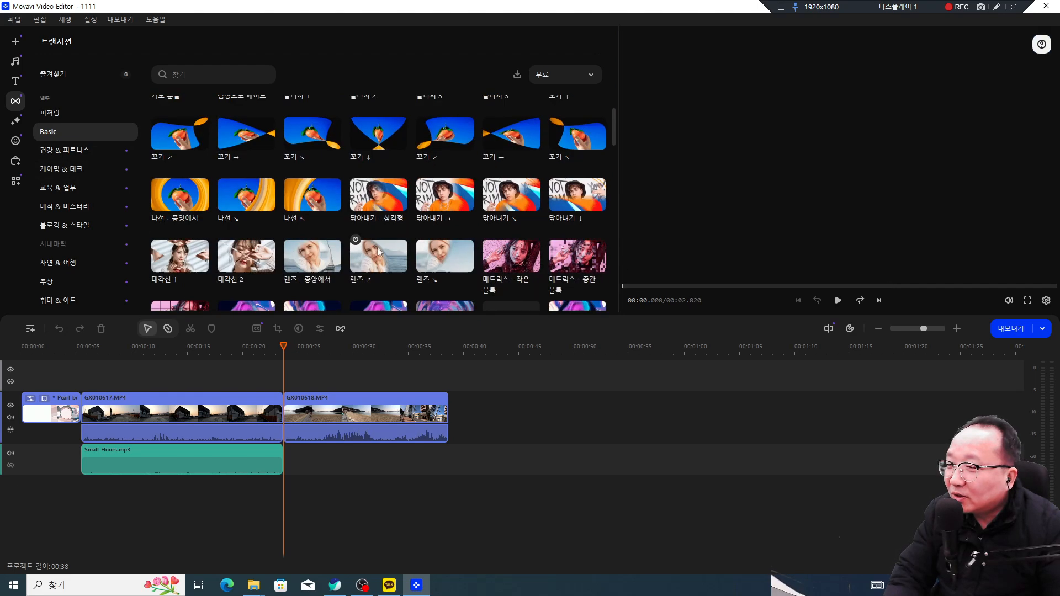
{"action": "left_click", "coordinate": [61, 169]}
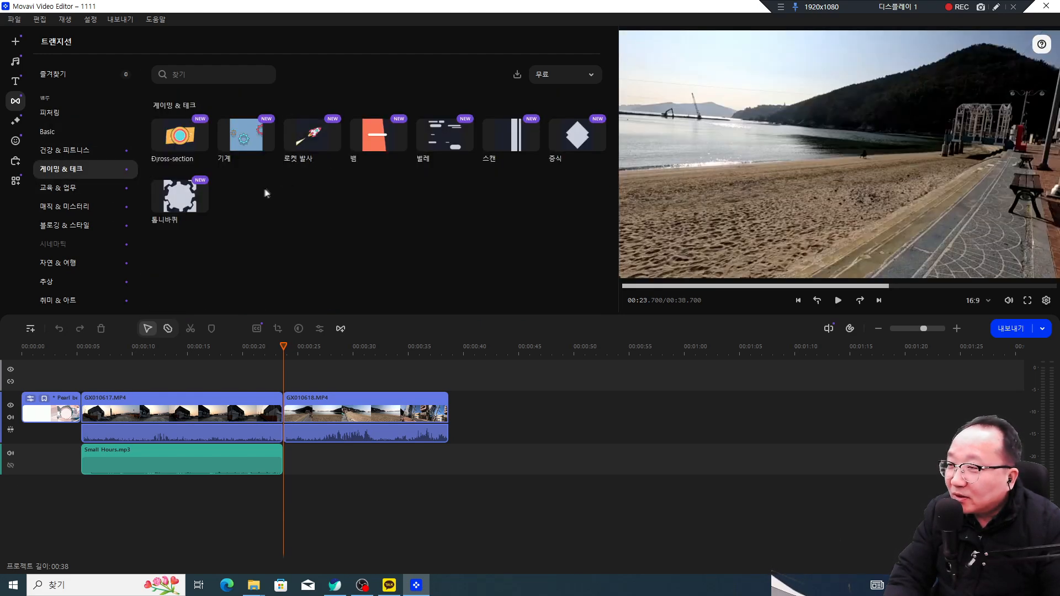
{"action": "mouse_move", "coordinate": [166, 211]}
{"action": "left_click", "coordinate": [72, 188]}
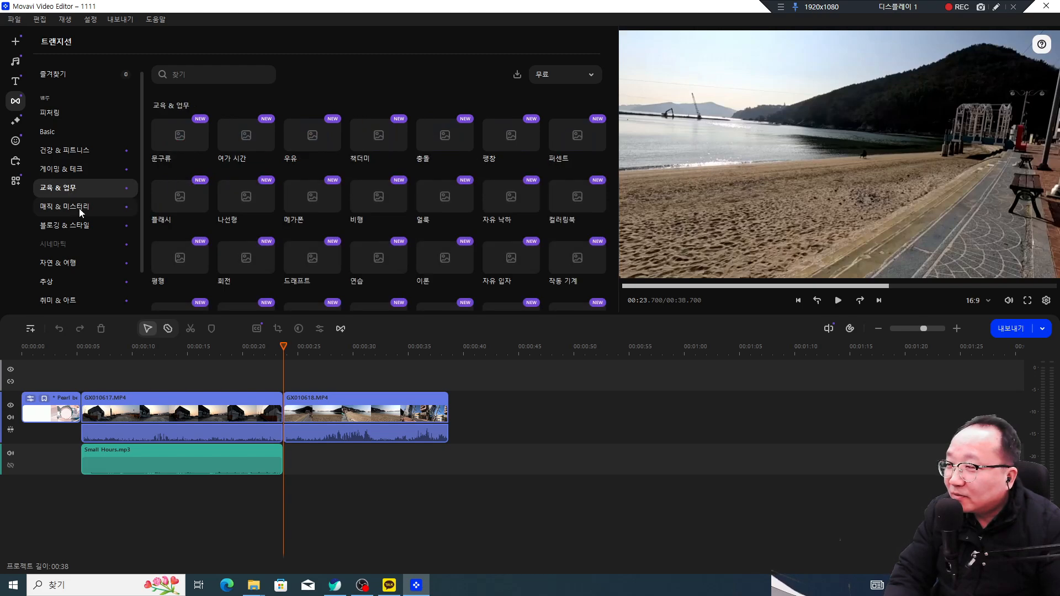
Step: Preview the paper-plane 비행 transition and drop it on the join between the two clips
{"action": "mouse_move", "coordinate": [314, 205]}
{"action": "mouse_move", "coordinate": [395, 217]}
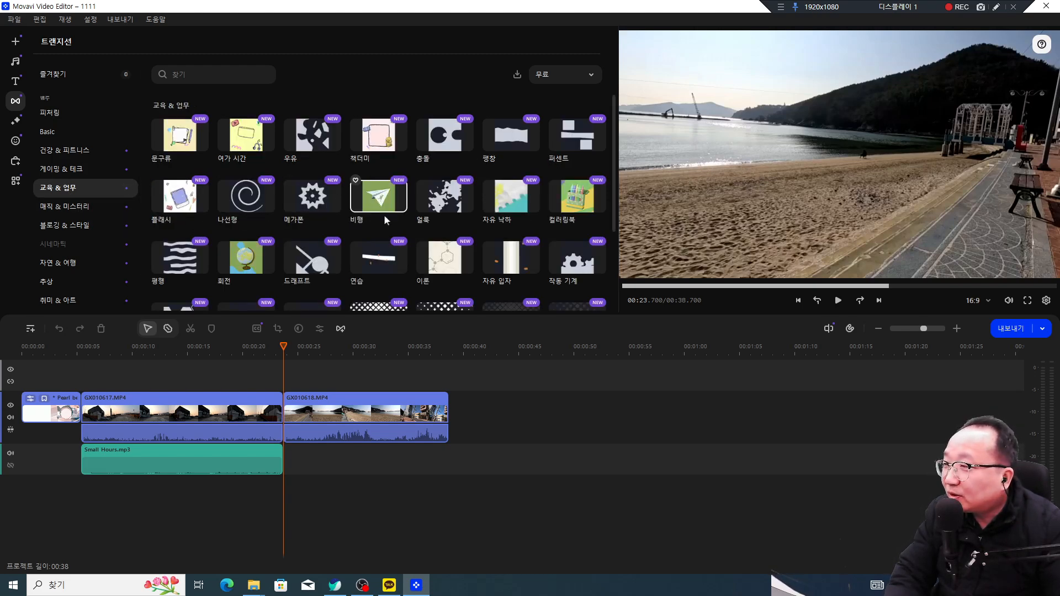
{"action": "left_click", "coordinate": [389, 221]}
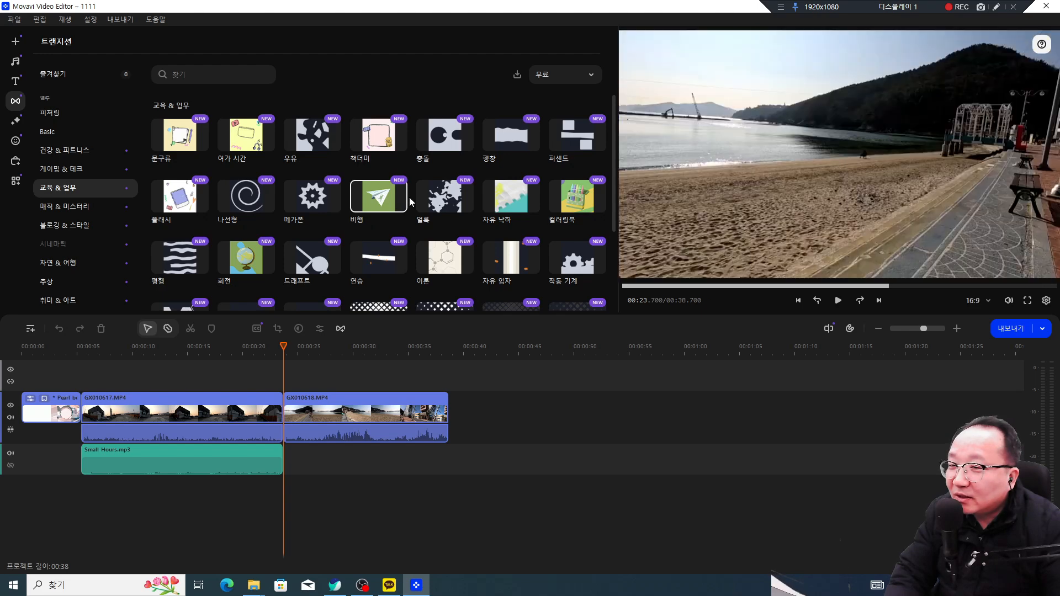
{"action": "left_click_drag", "start_coordinate": [400, 201], "coordinate": [380, 260]}
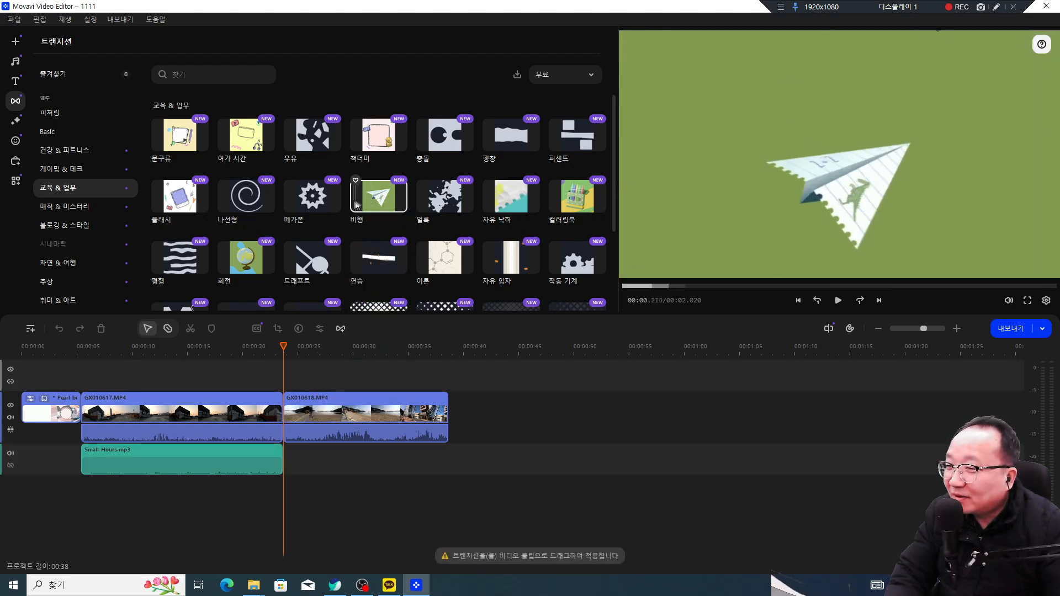
{"action": "mouse_move", "coordinate": [353, 207]}
{"action": "left_mouse_down"}
{"action": "mouse_move", "coordinate": [383, 323]}
{"action": "mouse_move", "coordinate": [300, 381]}
{"action": "mouse_move", "coordinate": [270, 444]}
{"action": "mouse_move", "coordinate": [281, 420]}
{"action": "mouse_move", "coordinate": [273, 408]}
{"action": "mouse_move", "coordinate": [298, 432]}
{"action": "mouse_move", "coordinate": [323, 419]}
{"action": "mouse_move", "coordinate": [353, 318]}
{"action": "mouse_move", "coordinate": [295, 421]}
{"action": "mouse_move", "coordinate": [283, 418]}
{"action": "left_mouse_up"}
{"action": "left_click", "coordinate": [265, 346]}
Step: Play through the new 비행 transition from just before the join
{"action": "left_click_drag", "start_coordinate": [265, 347], "coordinate": [259, 346]}
{"action": "key", "text": "space"}
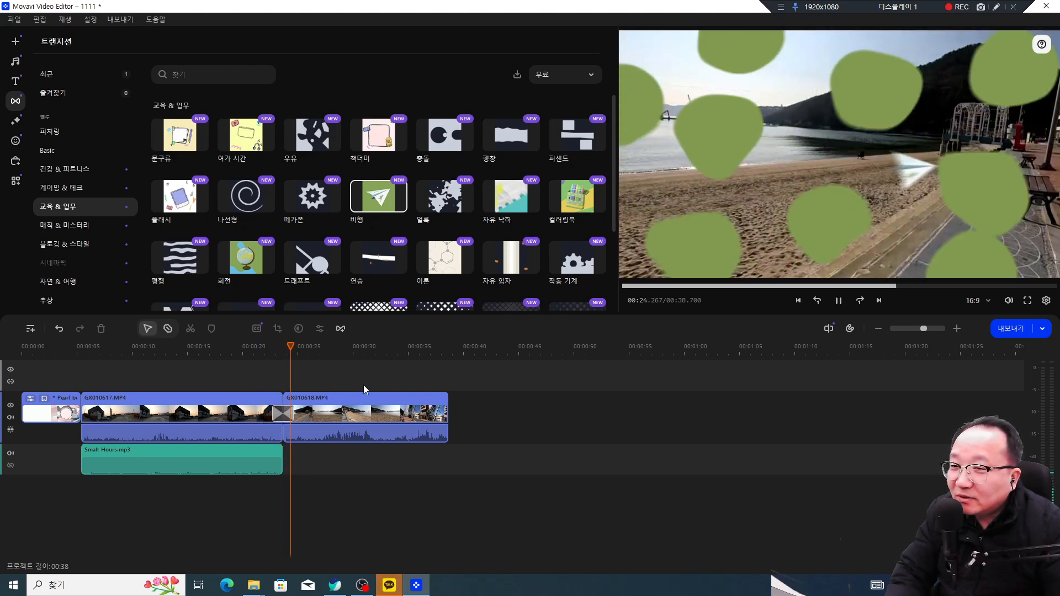
{"action": "key", "text": "space"}
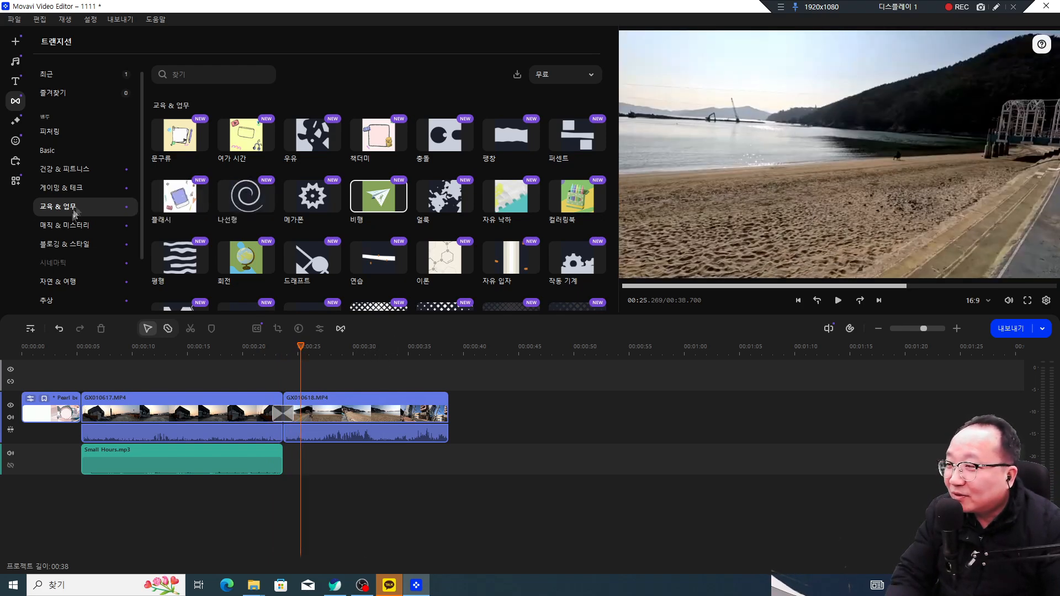
Step: Browse transition categories to 건강 & 피트니스 and select the transition between the clips
{"action": "left_click", "coordinate": [70, 226]}
{"action": "left_click", "coordinate": [70, 206]}
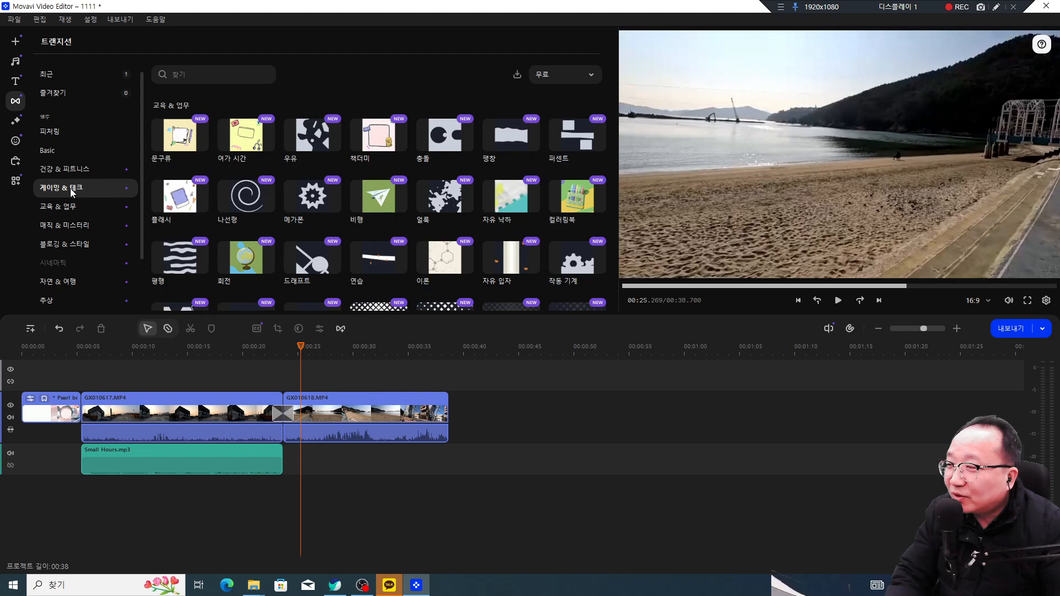
{"action": "left_click", "coordinate": [71, 188]}
{"action": "left_click", "coordinate": [75, 170]}
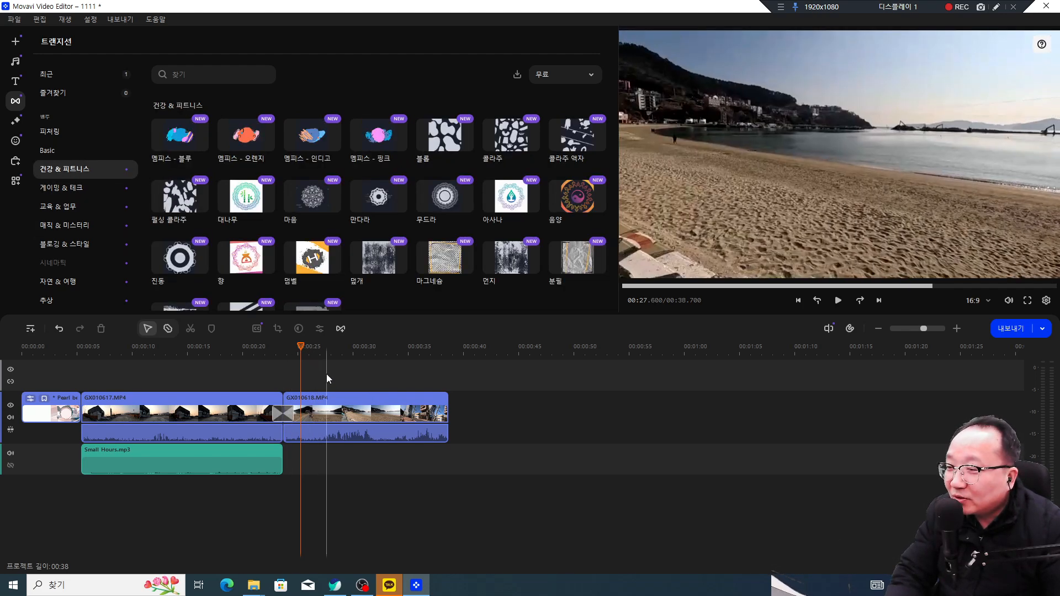
{"action": "left_click", "coordinate": [280, 413]}
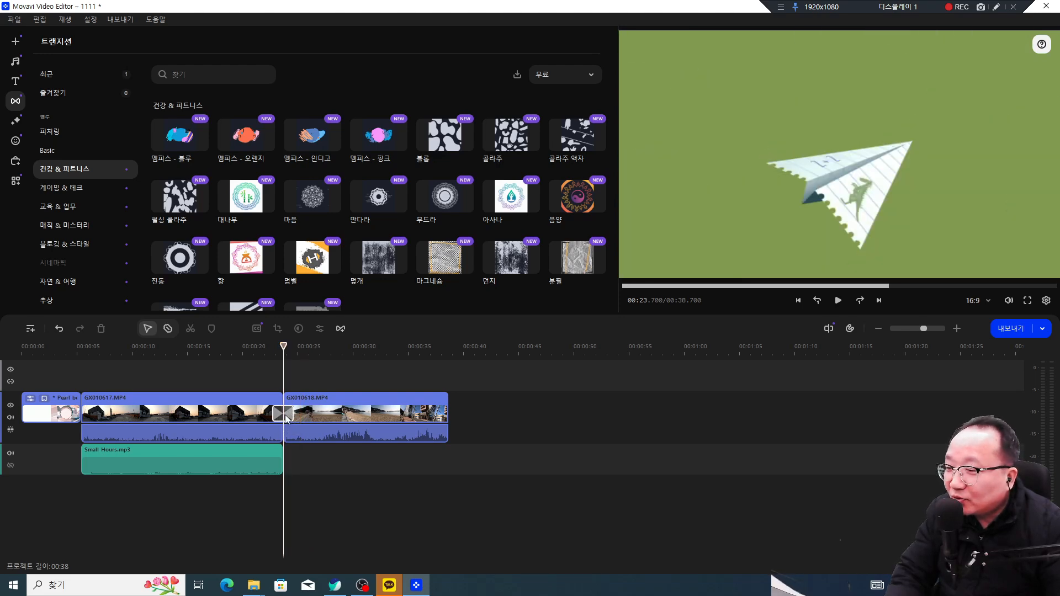
Step: Open the 비행 transition's settings, shorten it to 1 second, and scrub through it
{"action": "double_click", "coordinate": [286, 416]}
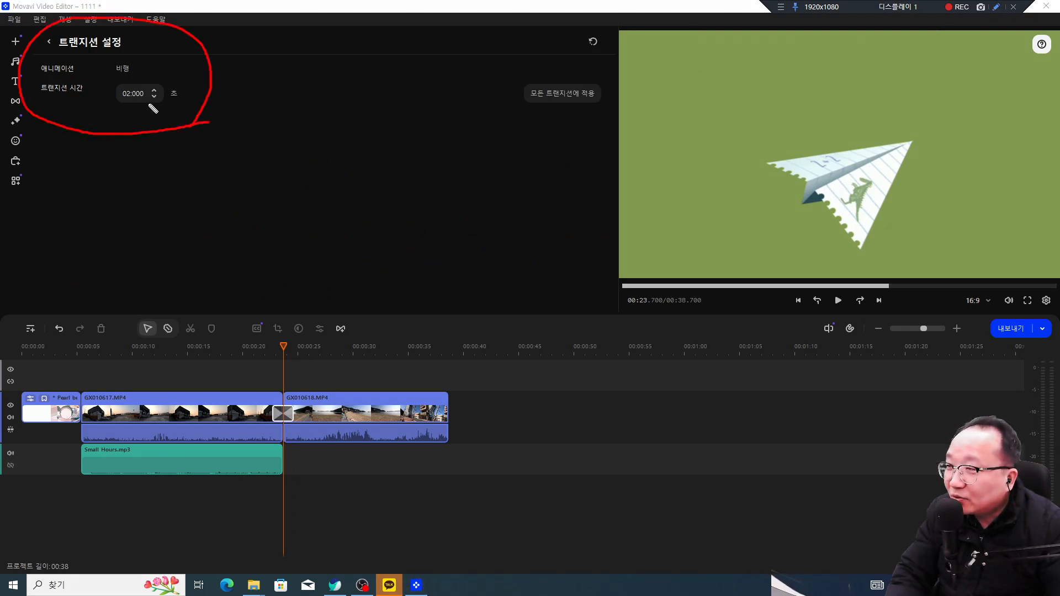
{"action": "key", "text": "Escape"}
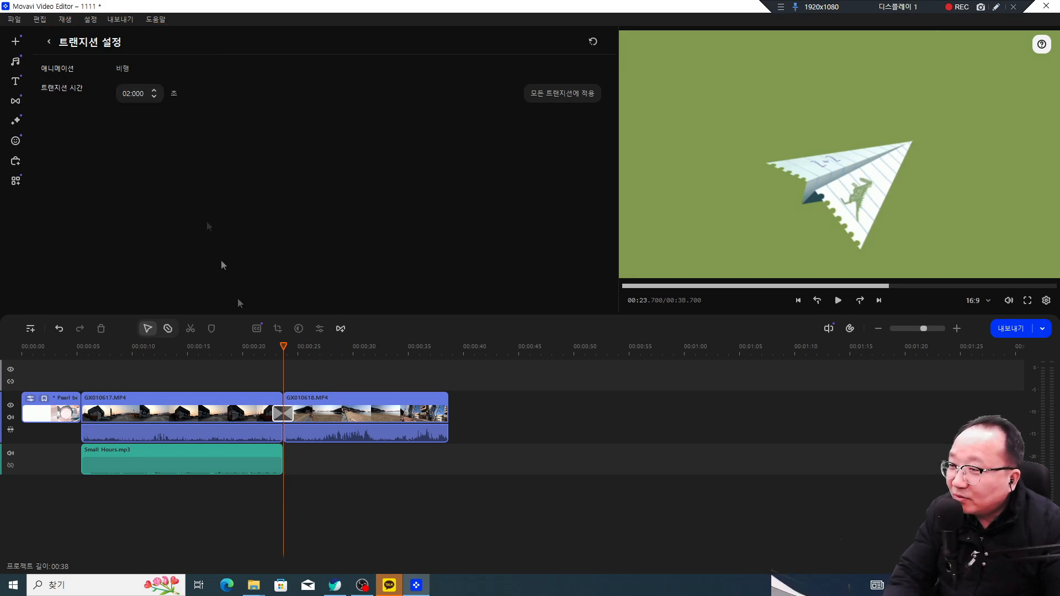
{"action": "left_click", "coordinate": [154, 99]}
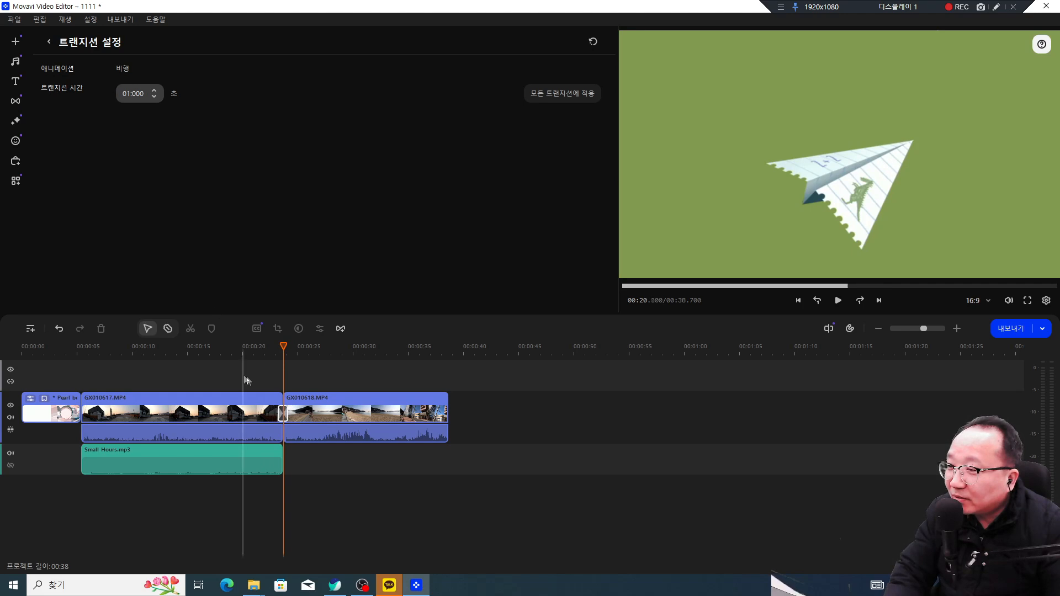
{"action": "left_click_drag", "start_coordinate": [272, 347], "coordinate": [272, 348]}
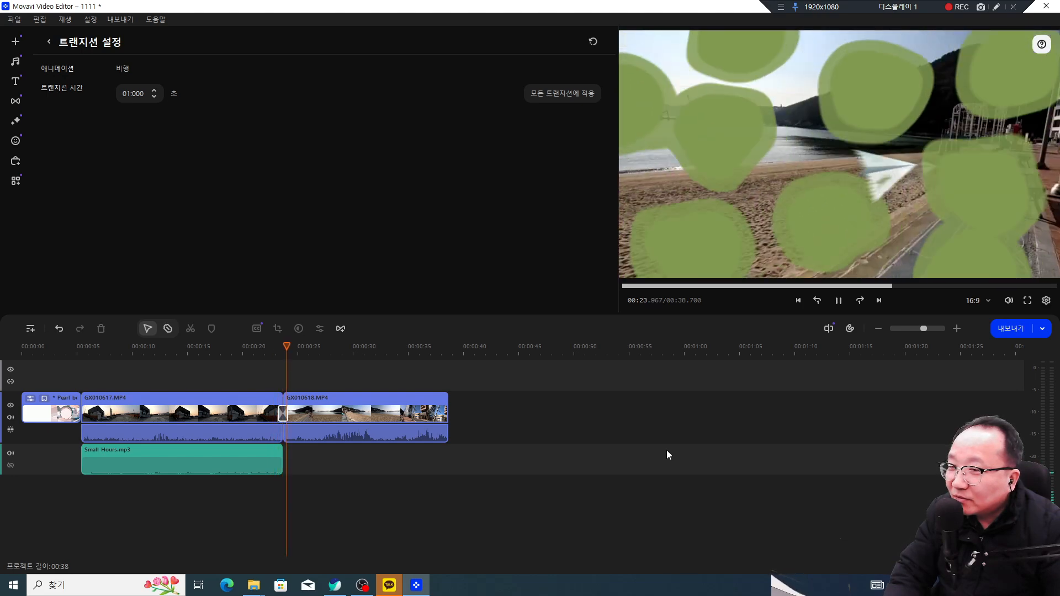
{"action": "left_click", "coordinate": [284, 413]}
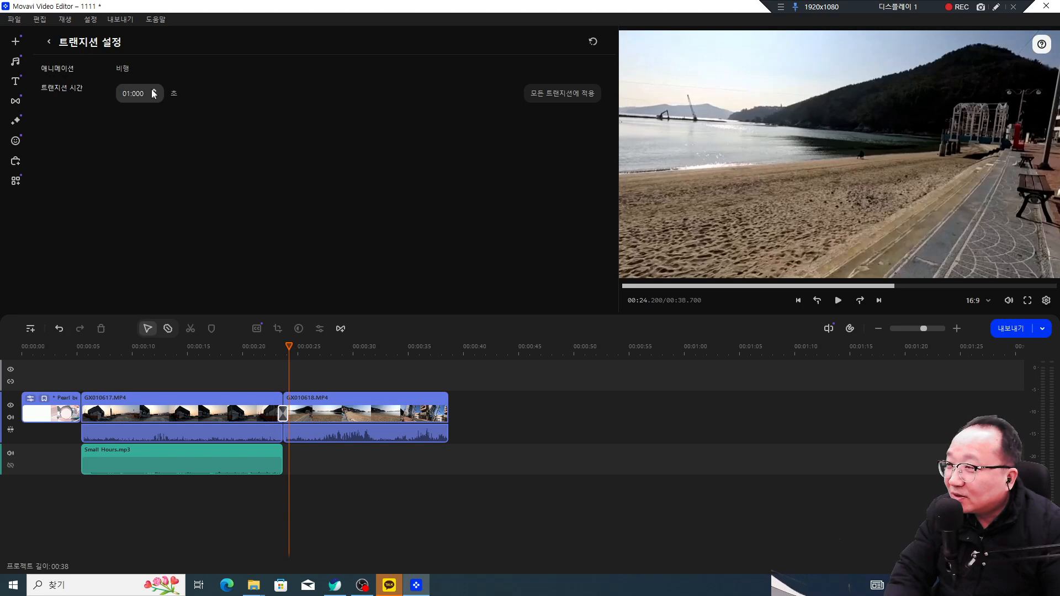
{"action": "left_click", "coordinate": [277, 352]}
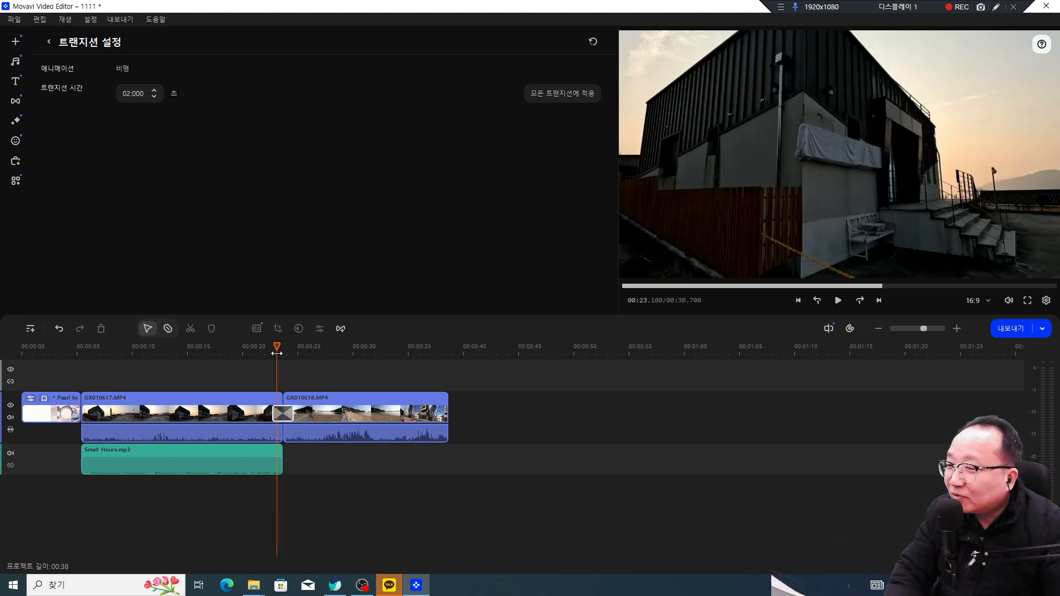
Step: Deselect the transition and play back the join between the two clips
{"action": "left_click", "coordinate": [480, 432]}
{"action": "key", "text": "space"}
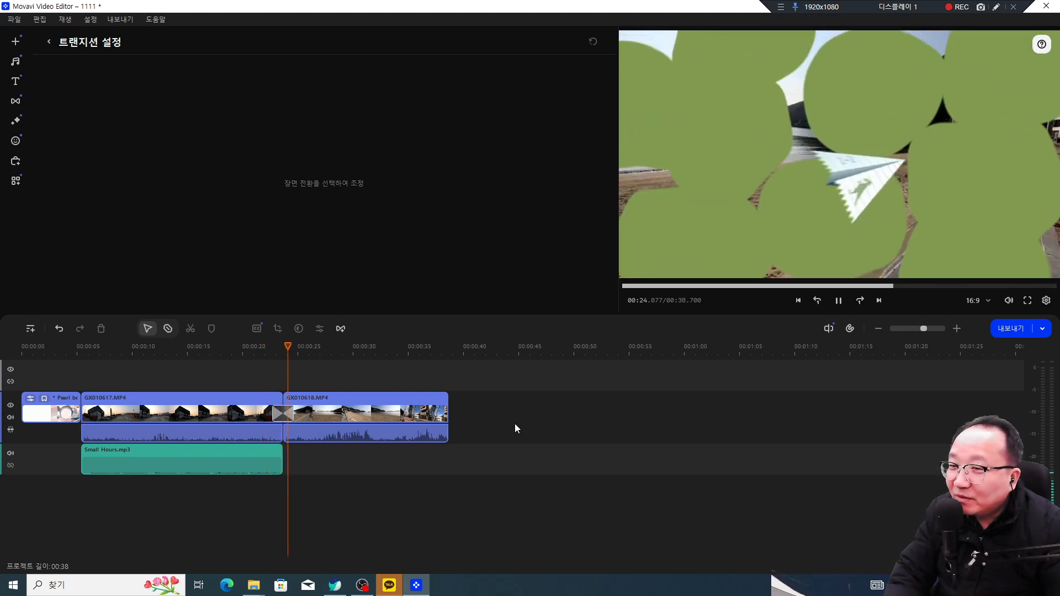
{"action": "key", "text": "space"}
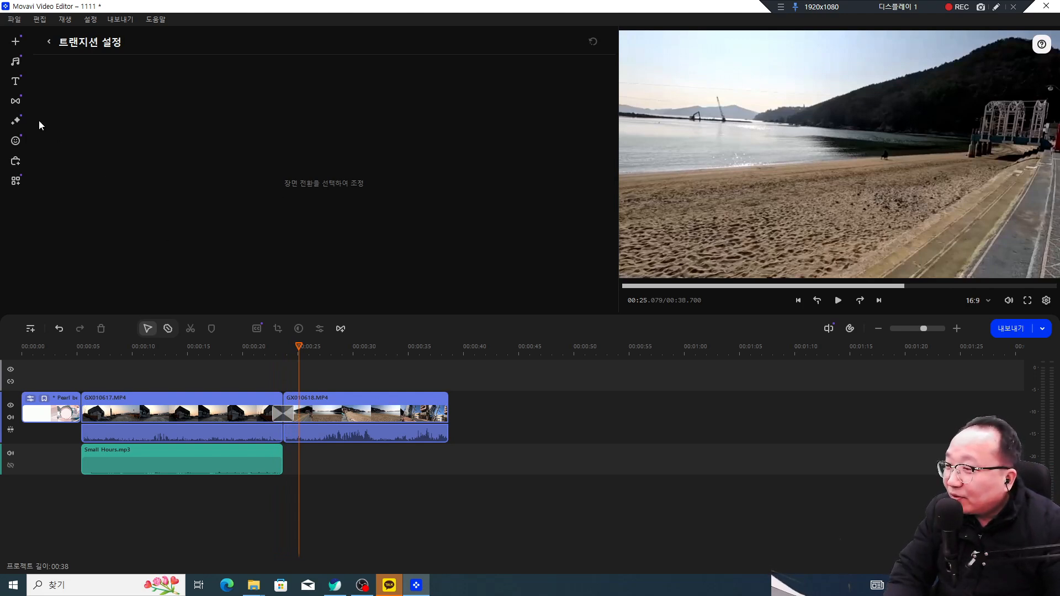
Step: Open the filter library and preview 모션 흐리게 and 선택 컬러 - 파랑 on the clip
{"action": "left_click", "coordinate": [16, 122]}
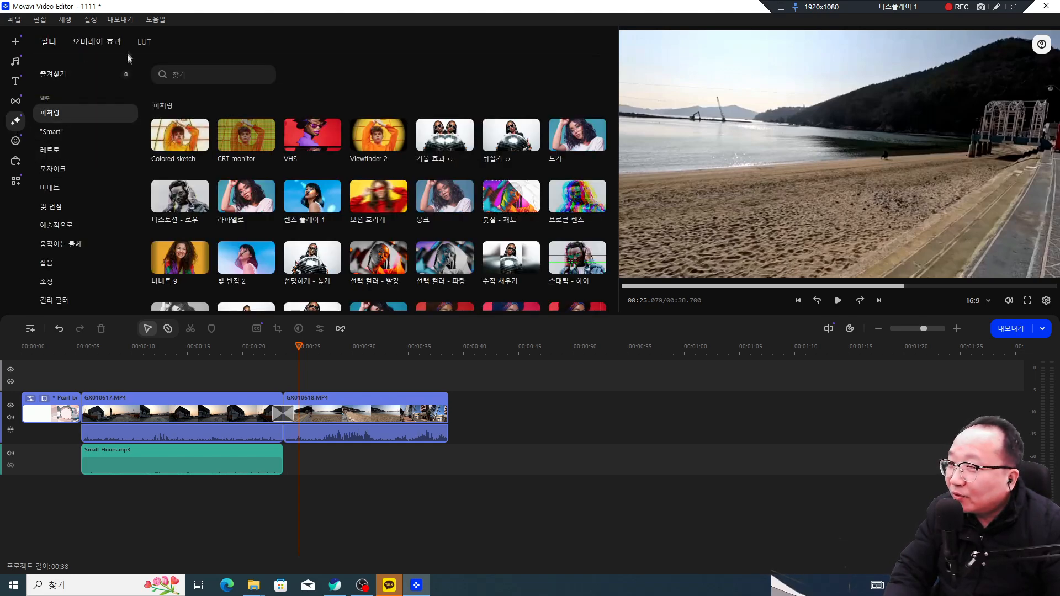
{"action": "left_click", "coordinate": [389, 202]}
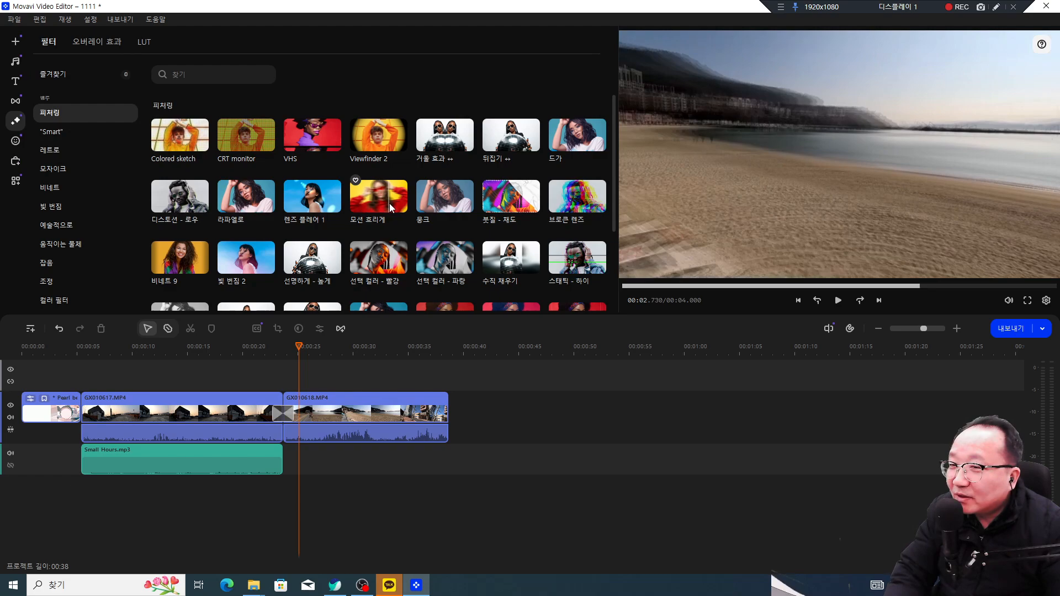
{"action": "left_click", "coordinate": [471, 266]}
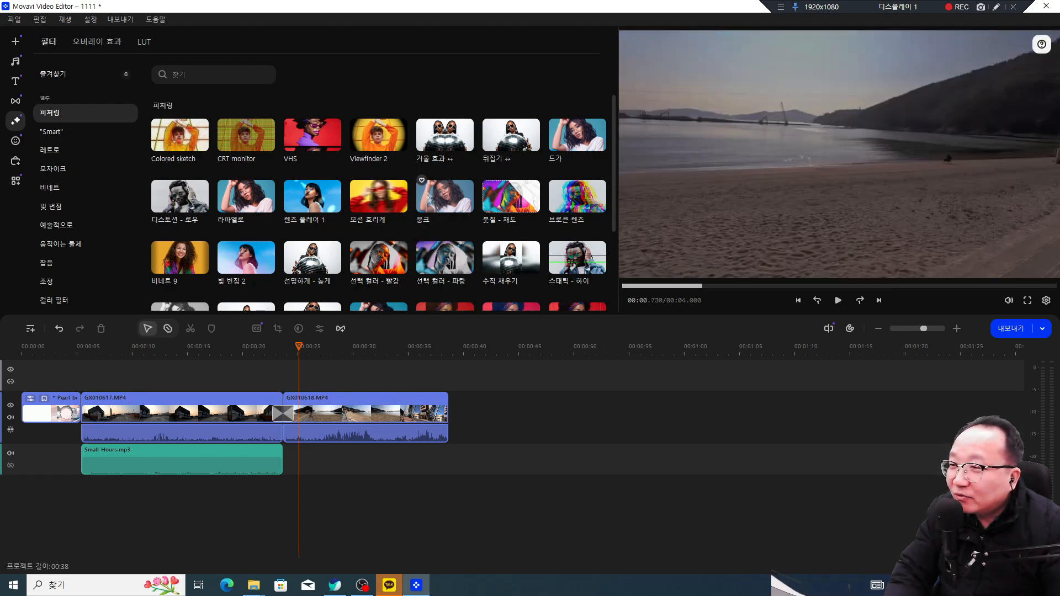
{"action": "scroll", "coordinate": [337, 224], "scroll_direction": "down", "scroll_amount": 1}
{"action": "scroll", "coordinate": [337, 223], "scroll_direction": "down", "scroll_amount": 1}
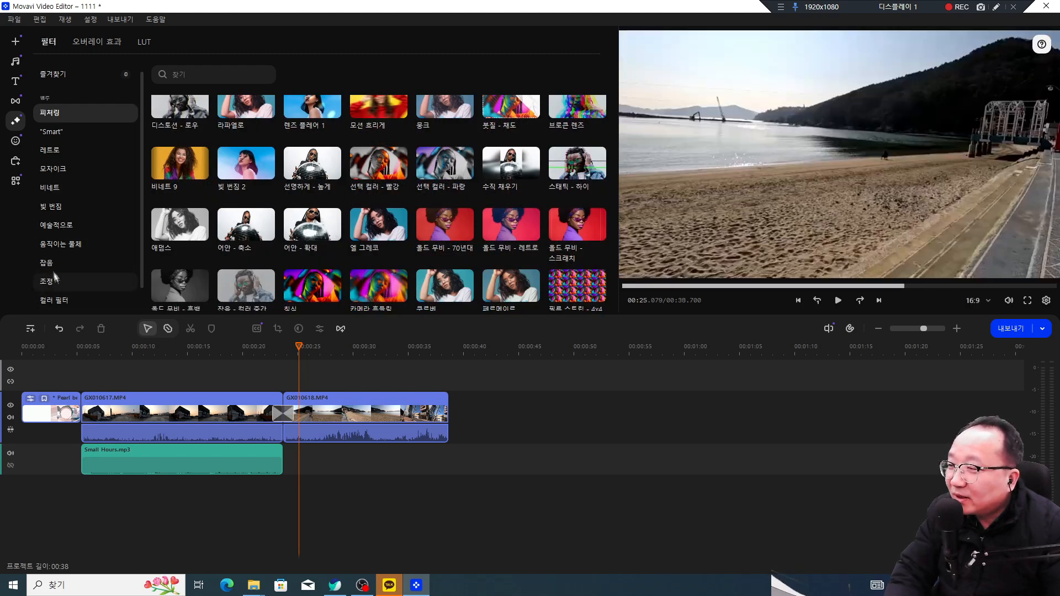
Step: Preview 모자이크 - 크게, then browse the 비네트 and 빛 번짐 filter categories
{"action": "left_click", "coordinate": [56, 169]}
{"action": "left_click", "coordinate": [311, 141]}
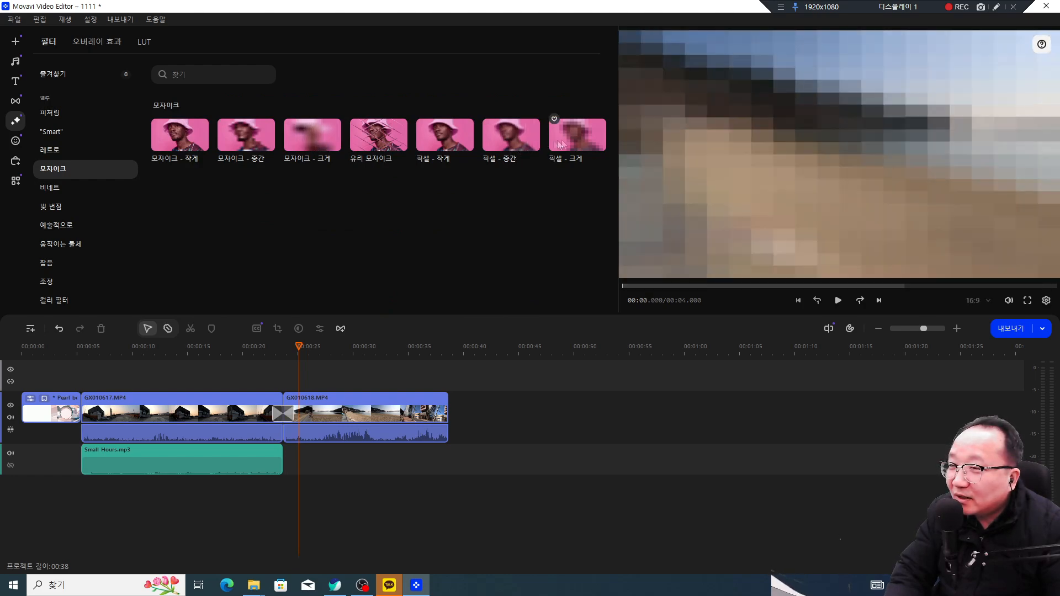
{"action": "left_click", "coordinate": [58, 188]}
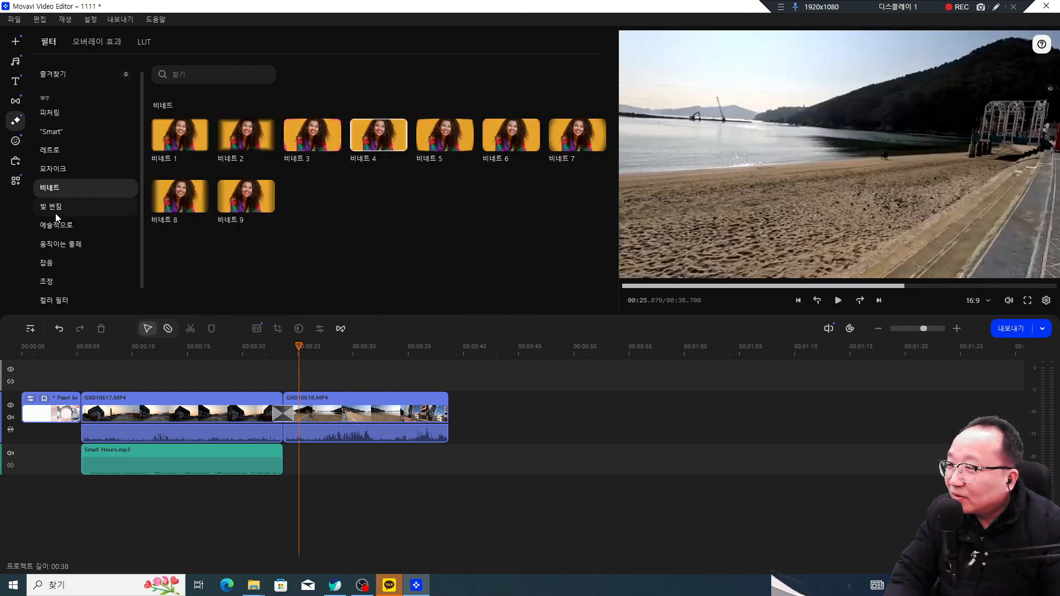
{"action": "left_click", "coordinate": [55, 207]}
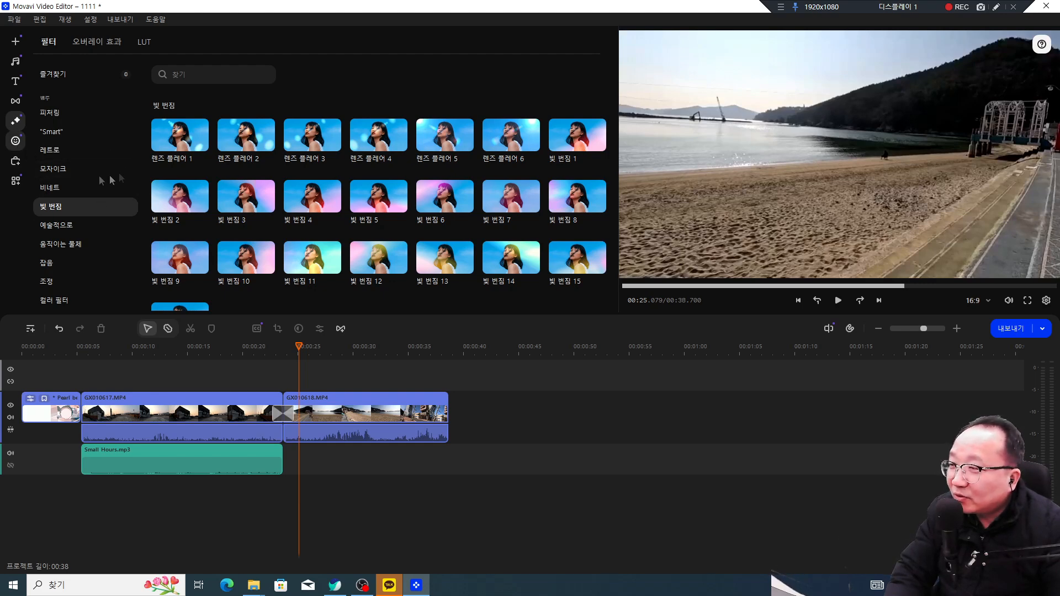
{"action": "left_click", "coordinate": [18, 145]}
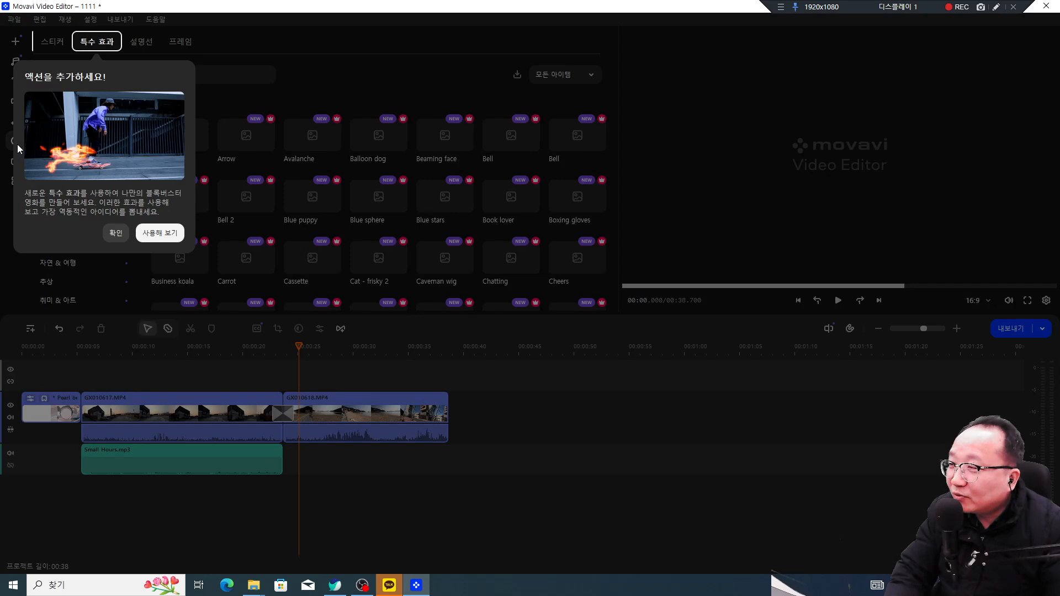
Step: Dismiss the special-effects intro and filter stickers to free items like Wow!, 좋아요, 최고, 하트
{"action": "left_click", "coordinate": [17, 142]}
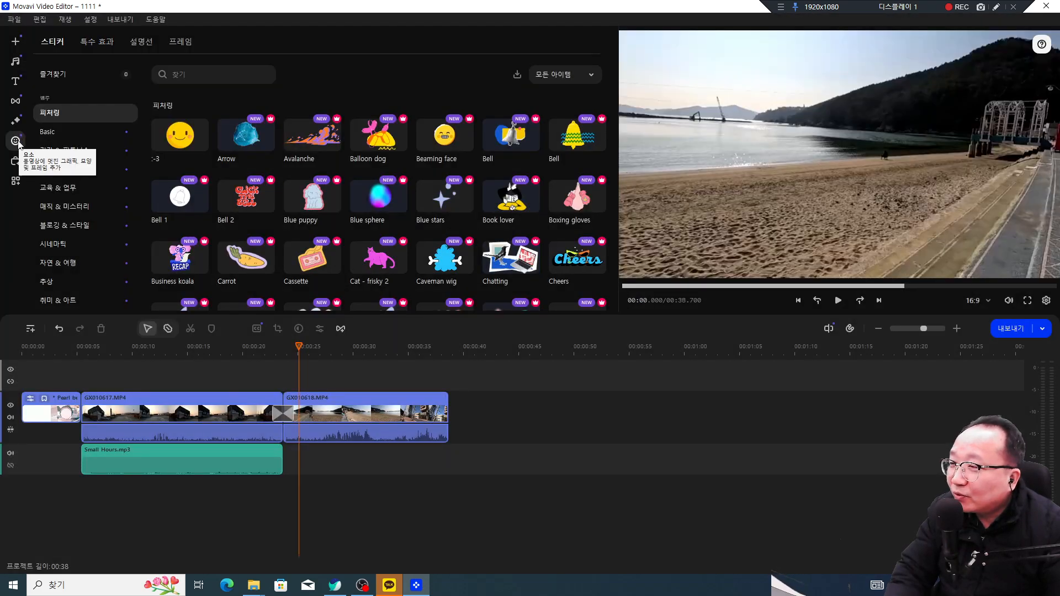
{"action": "left_click", "coordinate": [576, 80]}
{"action": "left_click", "coordinate": [568, 127]}
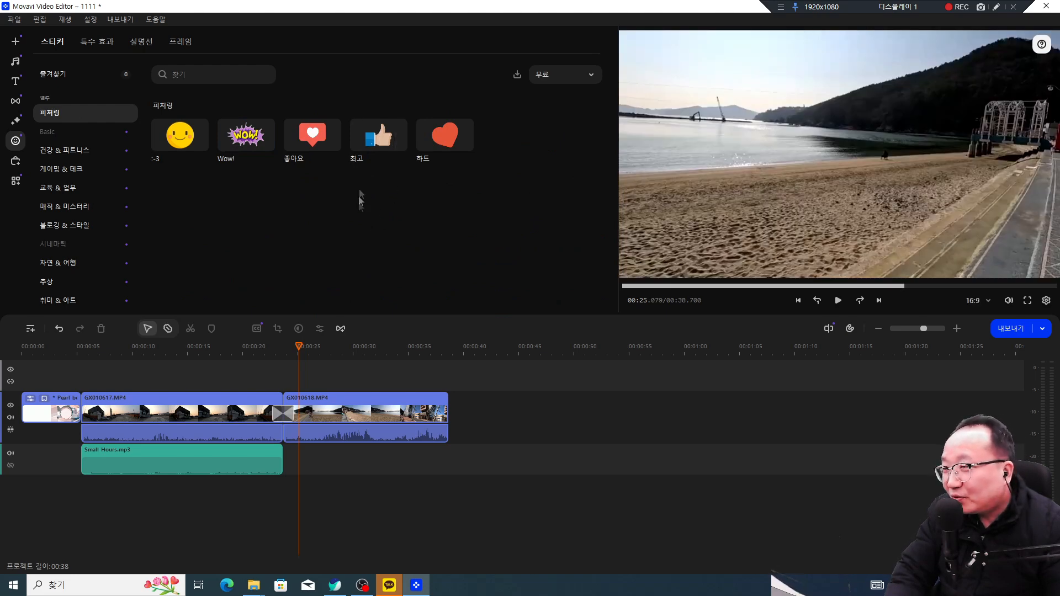
Step: Drop the 최고 thumbs-up sticker at the beach clip's start and play it back
{"action": "left_click_drag", "start_coordinate": [379, 135], "coordinate": [314, 378]}
{"action": "left_click", "coordinate": [267, 376]}
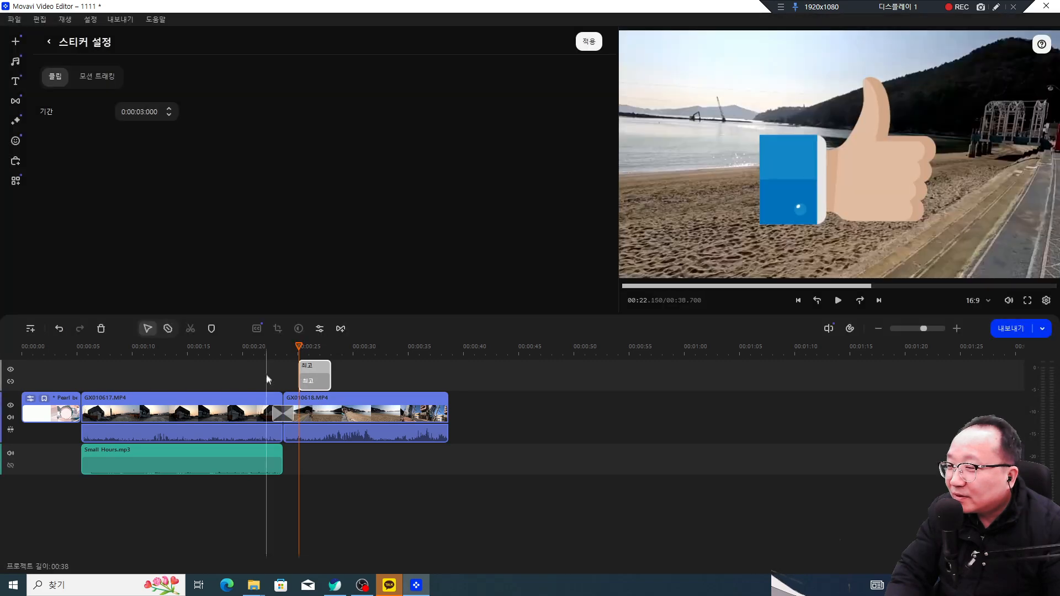
{"action": "key", "text": "space"}
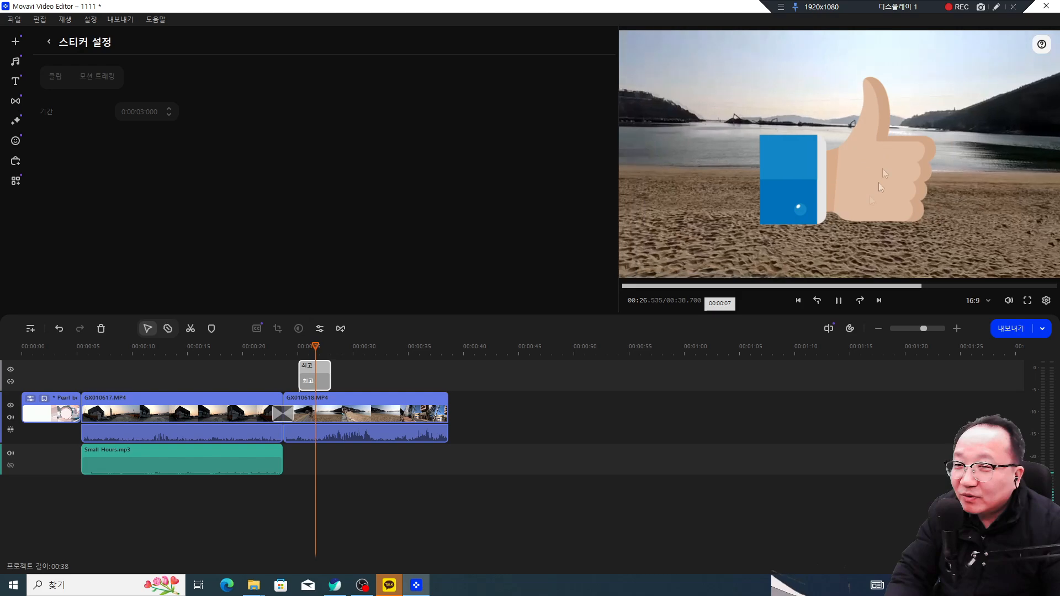
{"action": "left_click", "coordinate": [315, 386]}
Step: Shrink the 최고 sticker and move it into the lower-left corner of the frame
{"action": "left_click", "coordinate": [315, 386]}
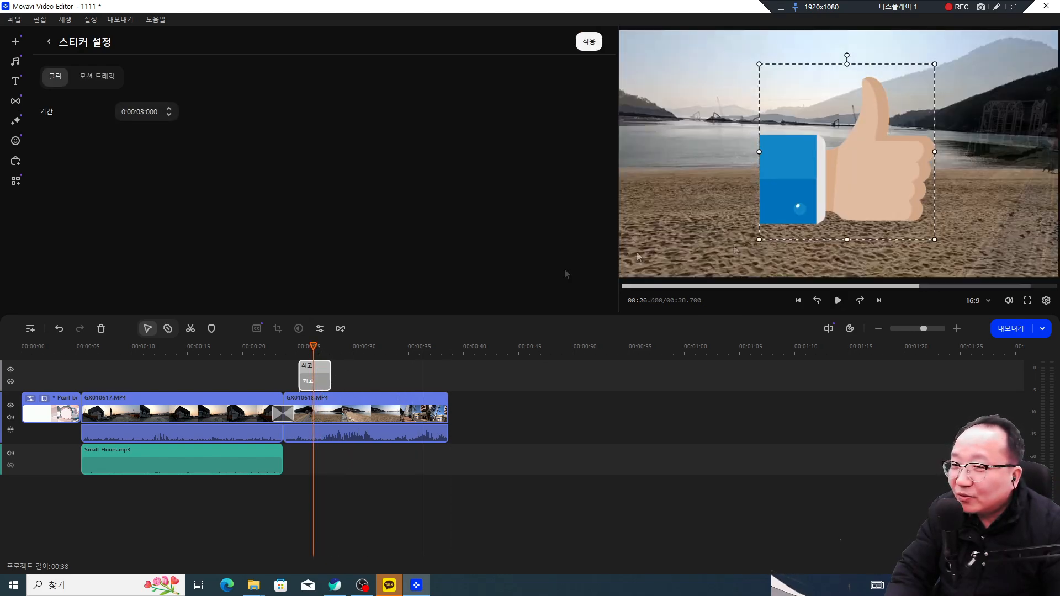
{"action": "left_click", "coordinate": [324, 381]}
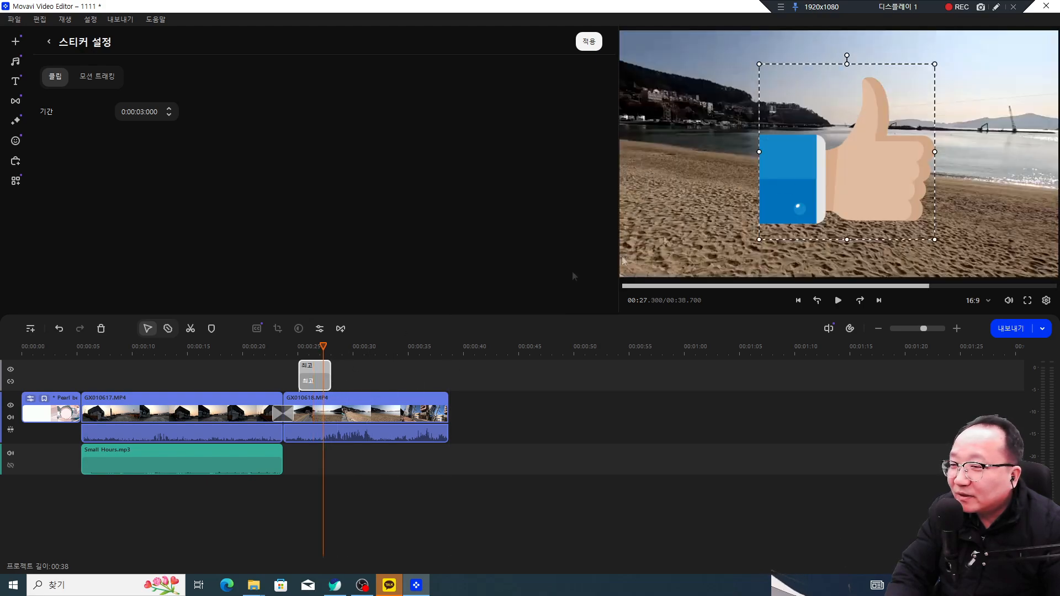
{"action": "left_click", "coordinate": [310, 381]}
{"action": "left_click_drag", "start_coordinate": [821, 155], "coordinate": [856, 170]}
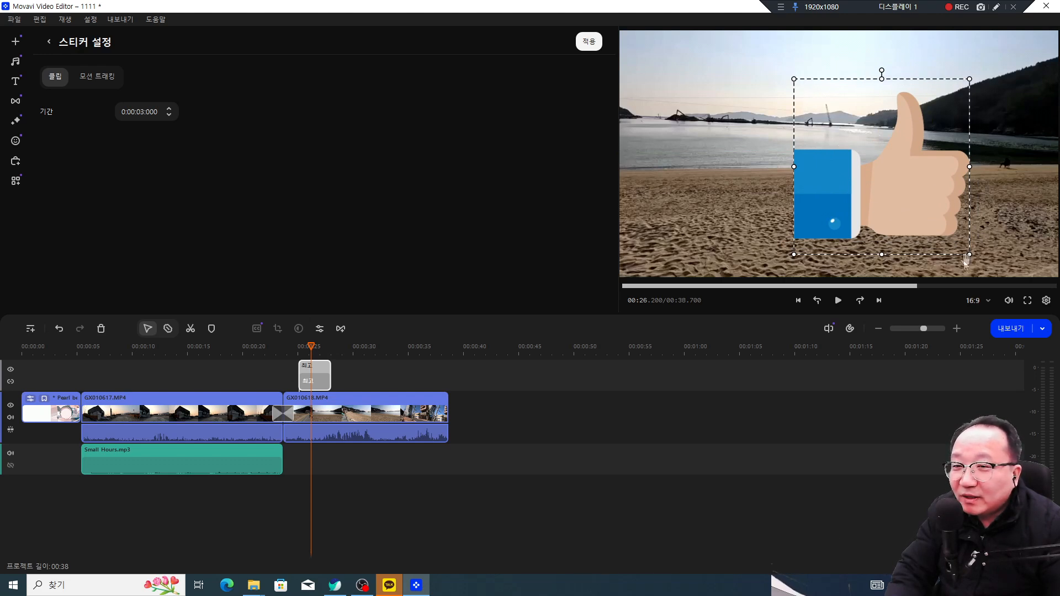
{"action": "left_click_drag", "start_coordinate": [812, 94], "coordinate": [668, 236]}
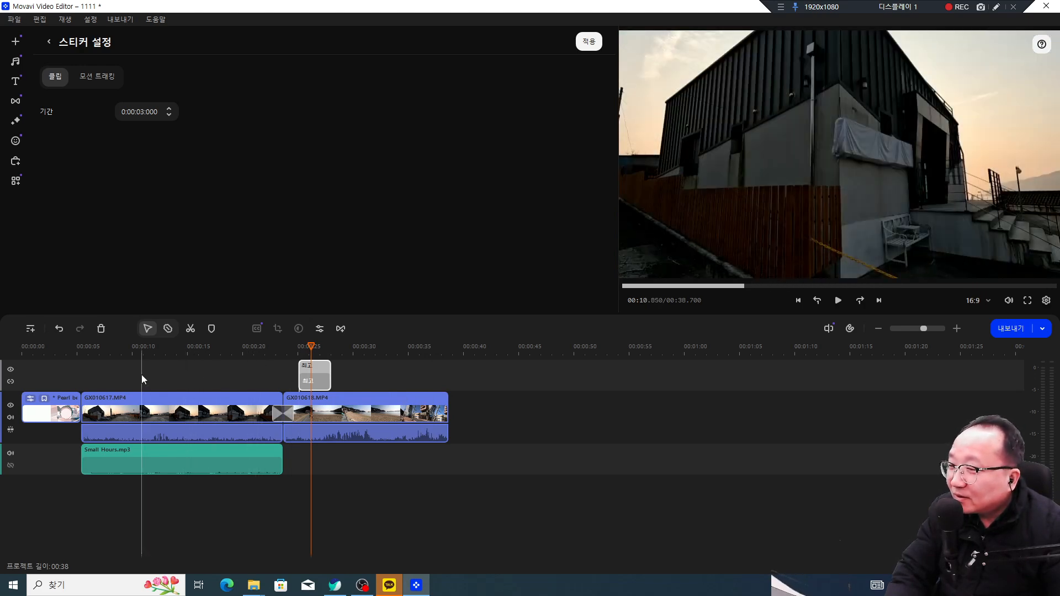
Step: Filter titles to free items and preview 간단한 텍스트 and the Basic 그림자 텍스트 preset
{"action": "left_click", "coordinate": [16, 65]}
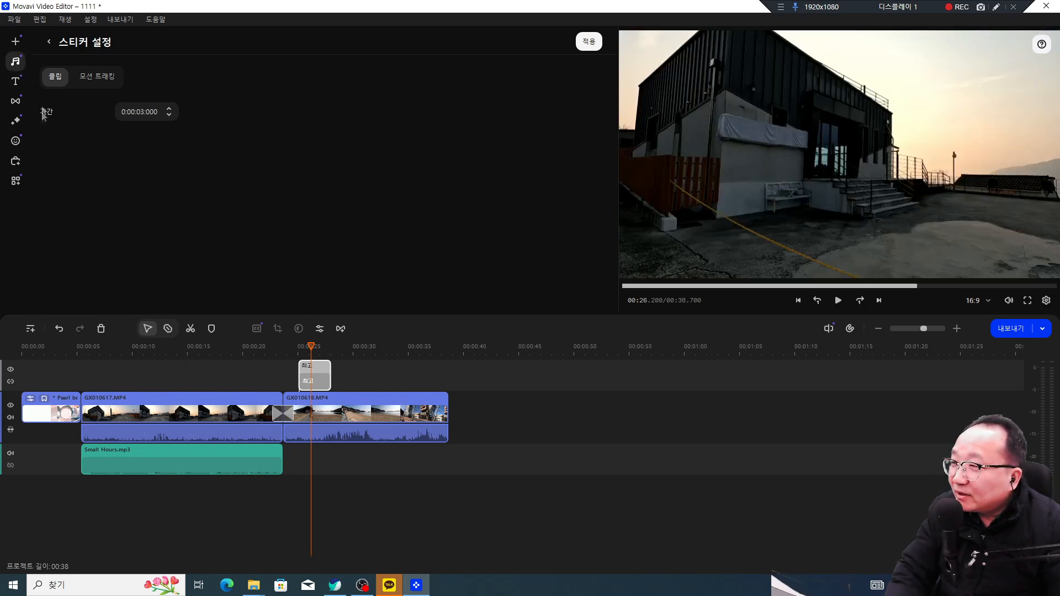
{"action": "left_click", "coordinate": [16, 82]}
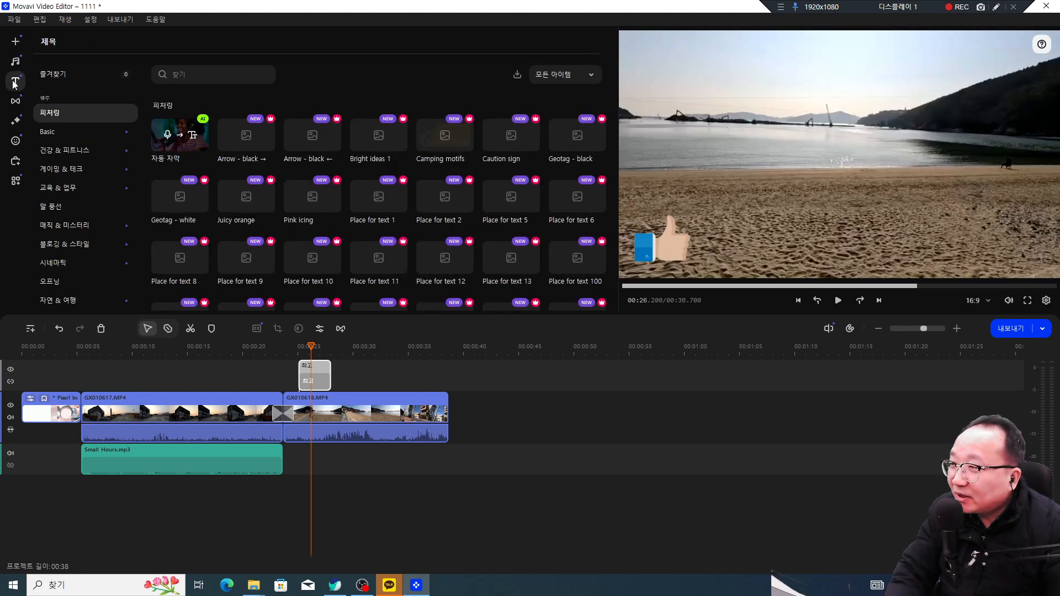
{"action": "left_click", "coordinate": [564, 74]}
{"action": "left_click", "coordinate": [552, 119]}
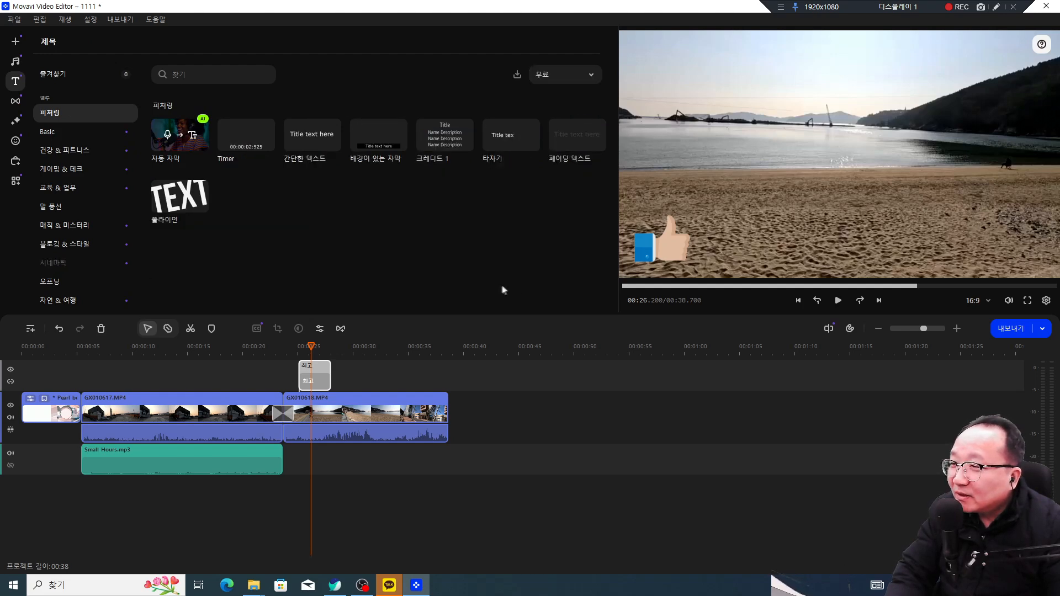
{"action": "left_click", "coordinate": [312, 138]}
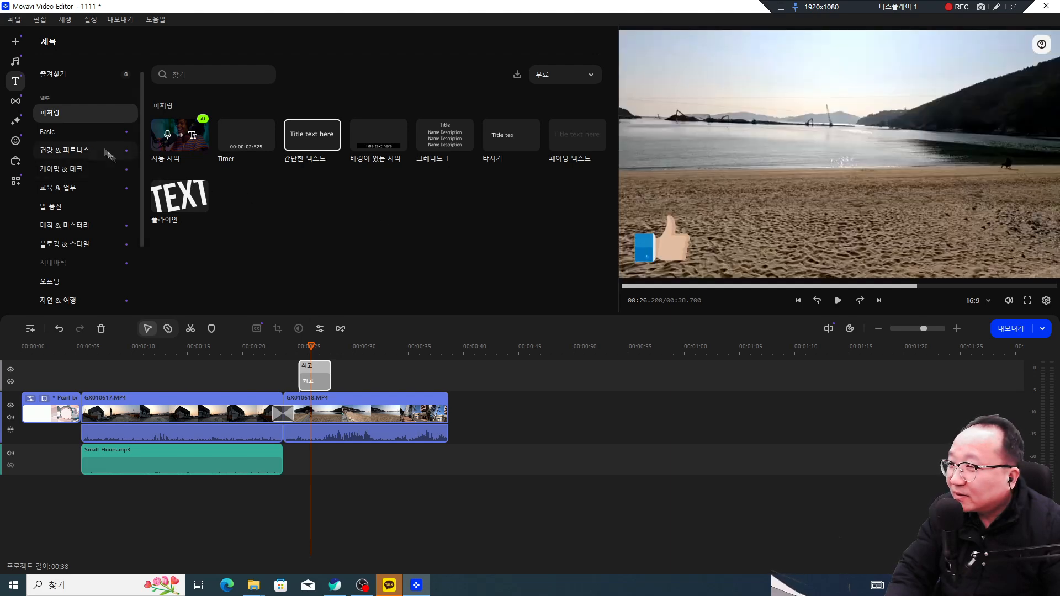
{"action": "left_click", "coordinate": [68, 138]}
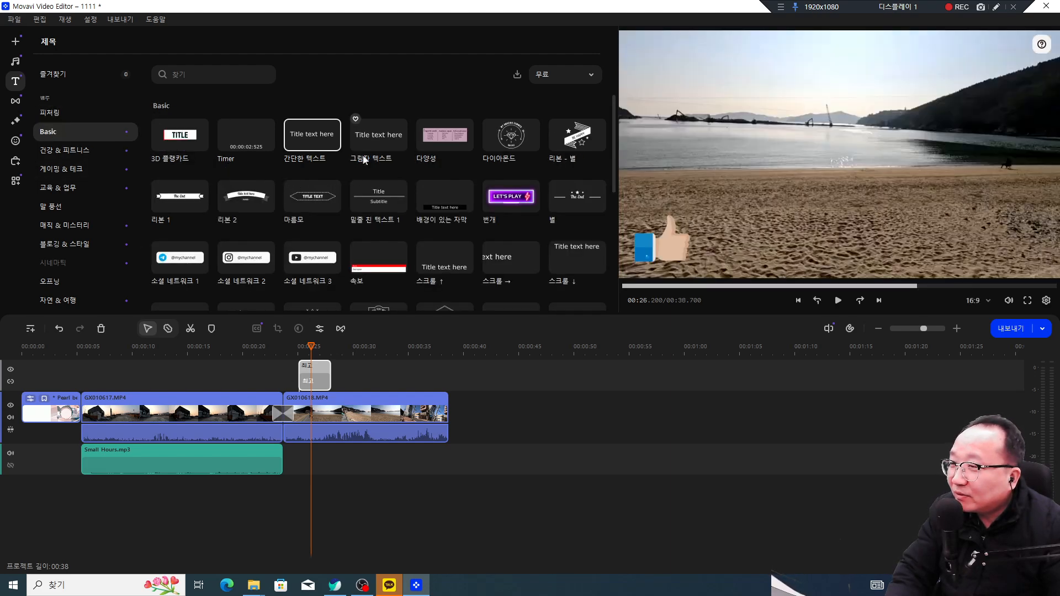
{"action": "left_click", "coordinate": [380, 150]}
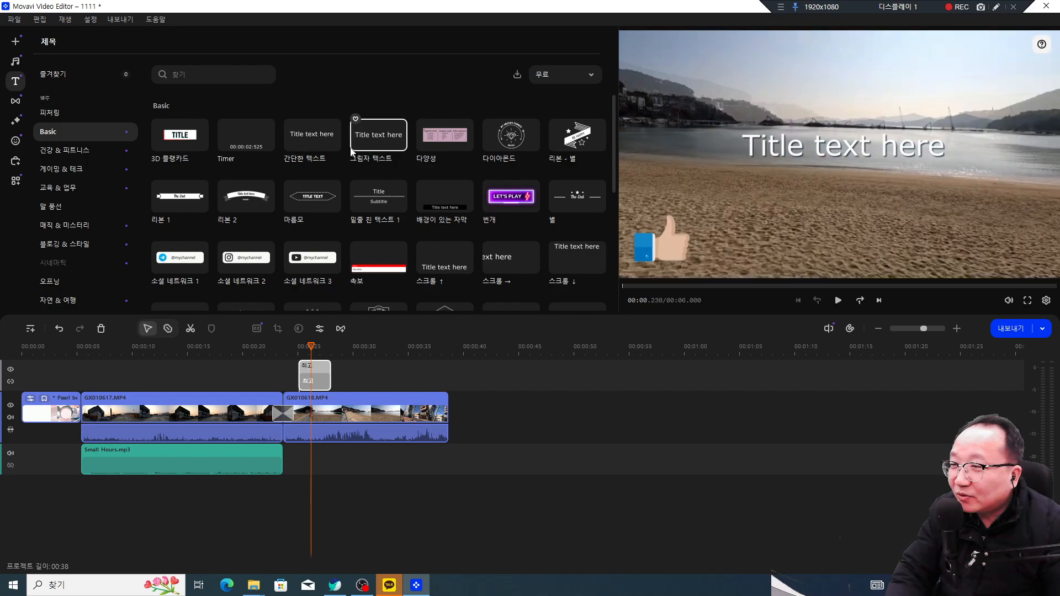
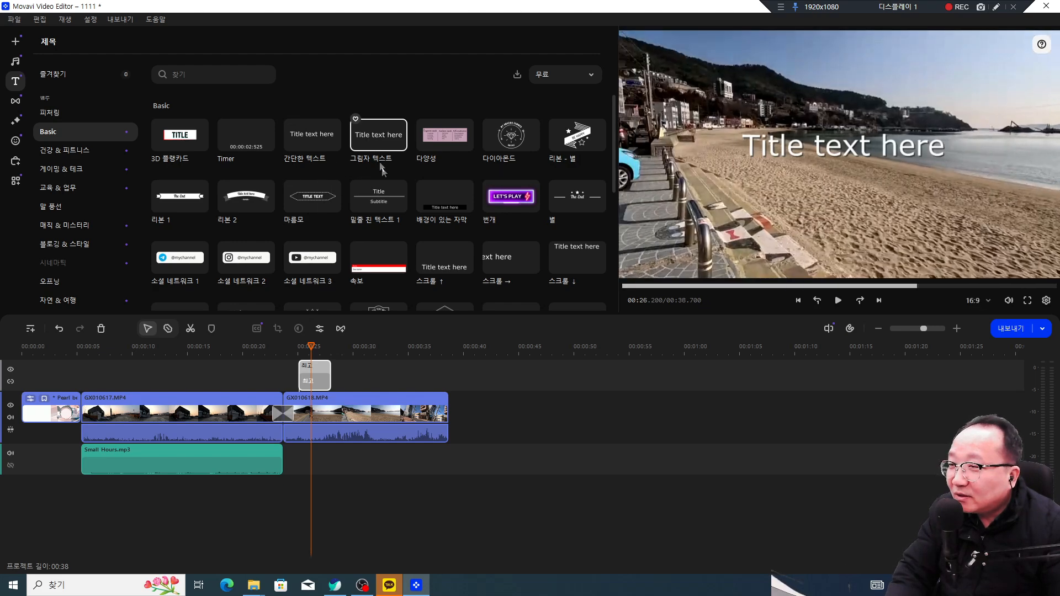
Step: Place the 그림자 텍스트 shadow title on the title track at about 00:05 and preview it
{"action": "mouse_move", "coordinate": [379, 139]}
{"action": "left_mouse_down"}
{"action": "mouse_move", "coordinate": [354, 203]}
{"action": "mouse_move", "coordinate": [221, 338]}
{"action": "mouse_move", "coordinate": [138, 360]}
{"action": "mouse_move", "coordinate": [160, 356]}
{"action": "left_mouse_up"}
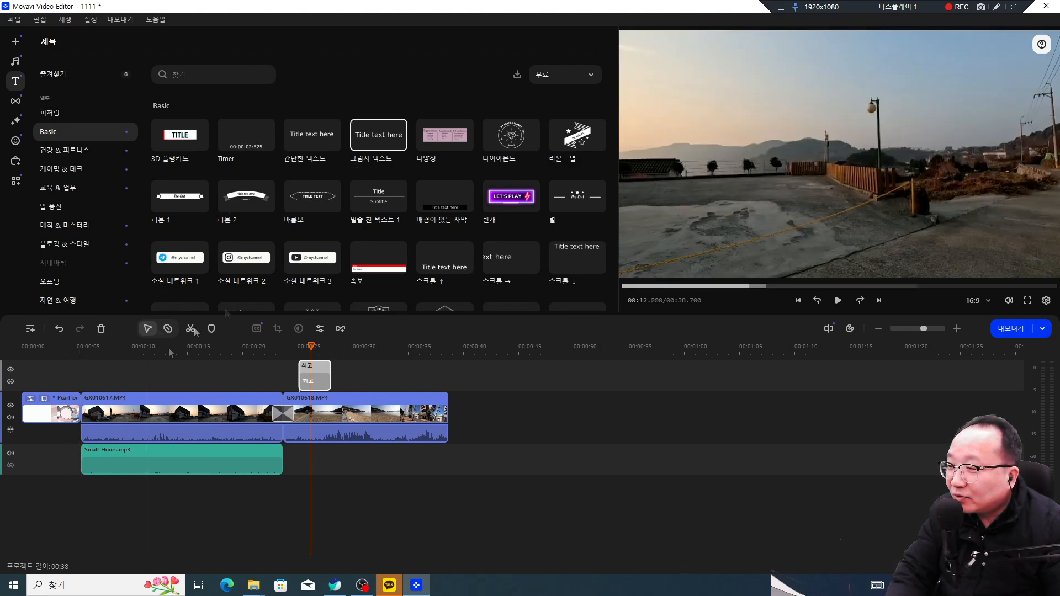
{"action": "mouse_move", "coordinate": [371, 165]}
{"action": "left_mouse_down"}
{"action": "mouse_move", "coordinate": [333, 224]}
{"action": "mouse_move", "coordinate": [338, 183]}
{"action": "mouse_move", "coordinate": [127, 362]}
{"action": "mouse_move", "coordinate": [98, 374]}
{"action": "mouse_move", "coordinate": [94, 346]}
{"action": "mouse_move", "coordinate": [80, 346]}
{"action": "left_mouse_up"}
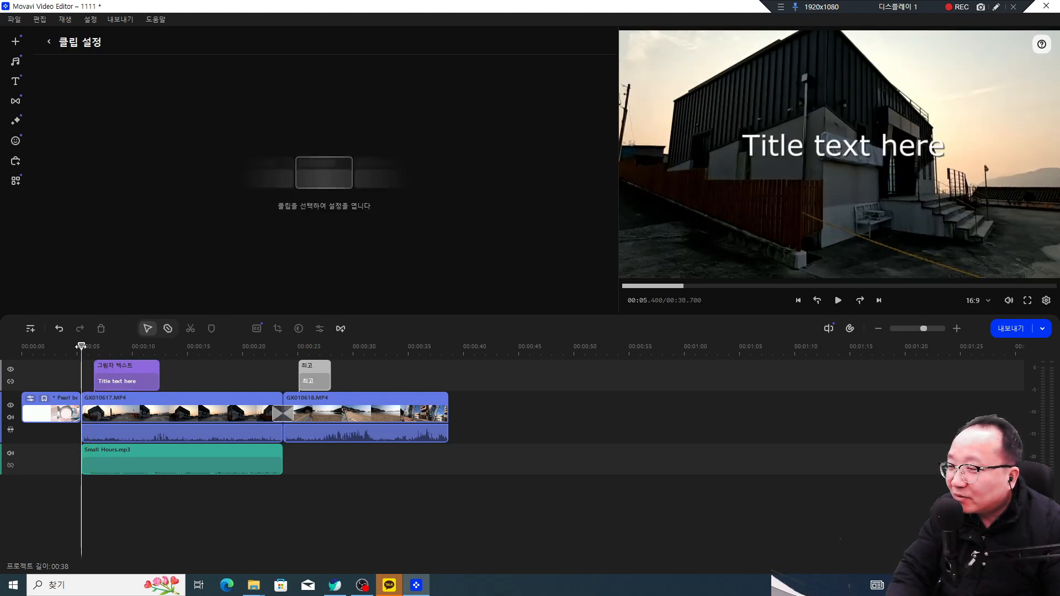
{"action": "key", "text": "space"}
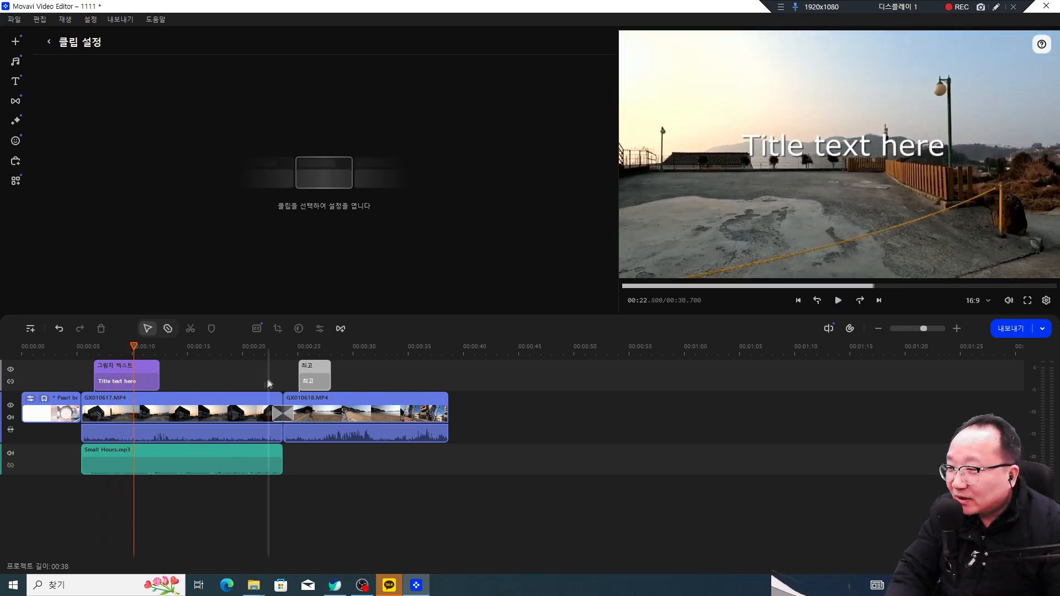
{"action": "key", "text": "space"}
Step: Select the new title clip and bring up its Design (디자인) text options
{"action": "left_click", "coordinate": [120, 379]}
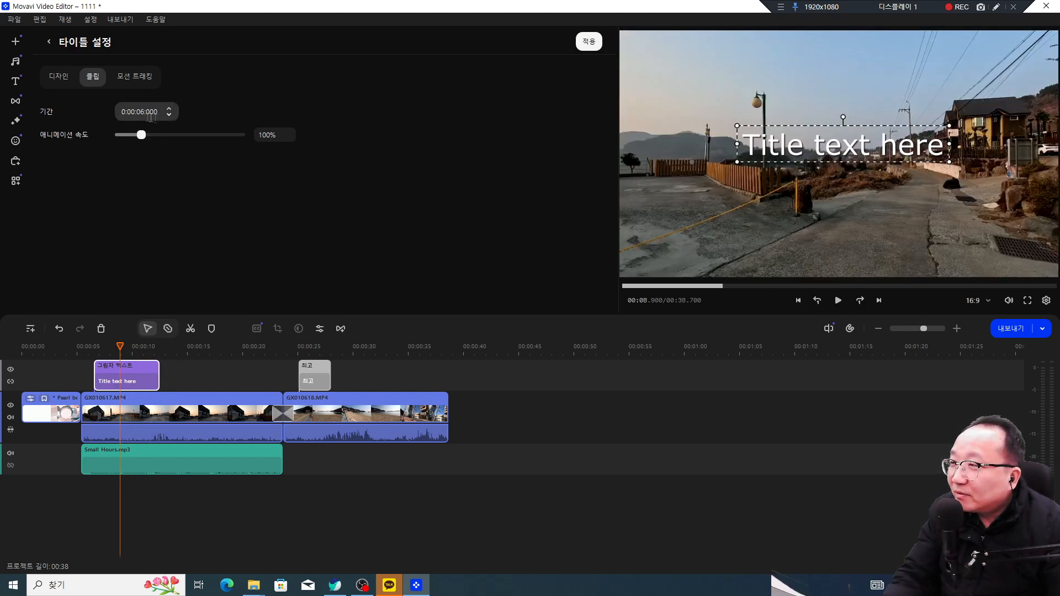
{"action": "left_click", "coordinate": [63, 83]}
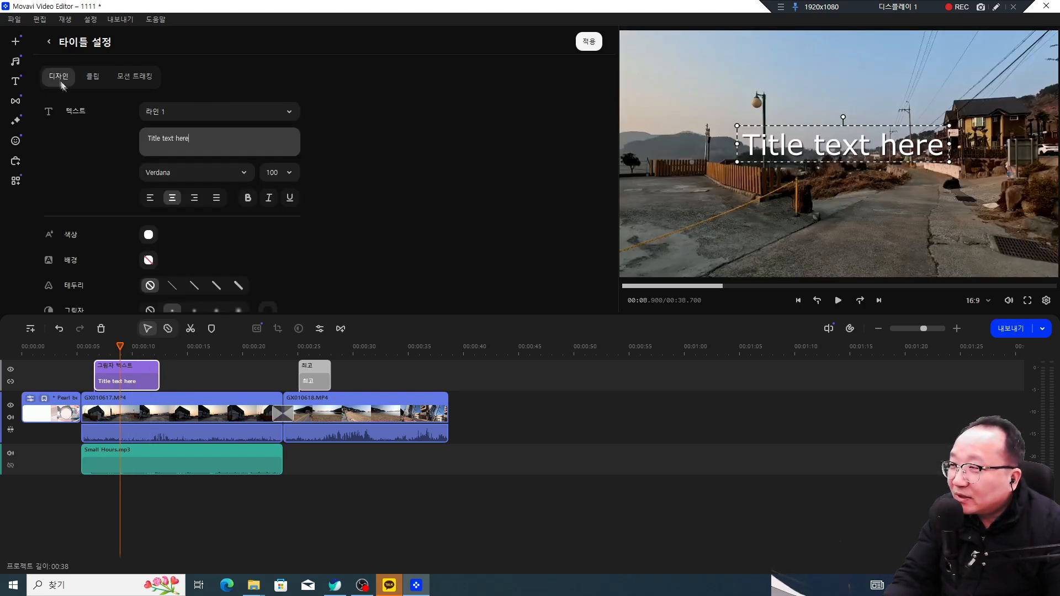
{"action": "left_click", "coordinate": [91, 80]}
{"action": "left_click", "coordinate": [59, 77]}
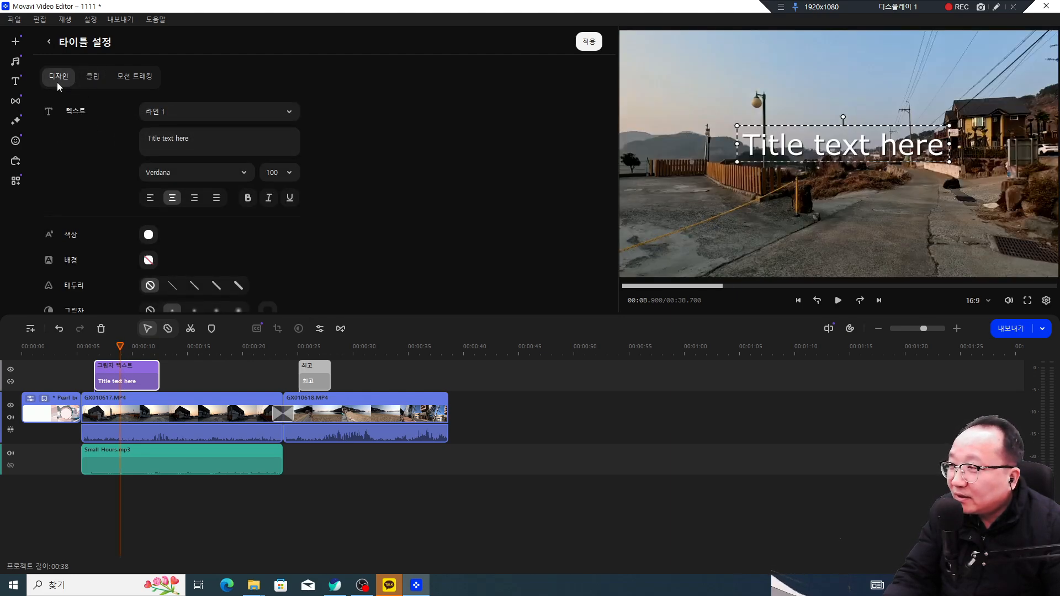
{"action": "left_click", "coordinate": [92, 76]}
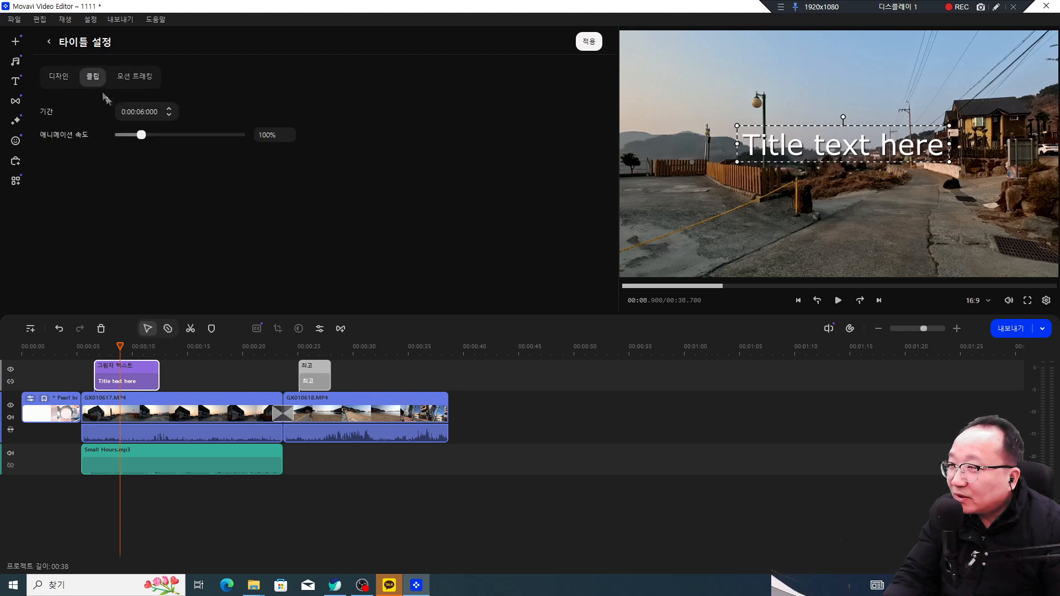
{"action": "left_click", "coordinate": [135, 76]}
{"action": "left_click", "coordinate": [58, 78]}
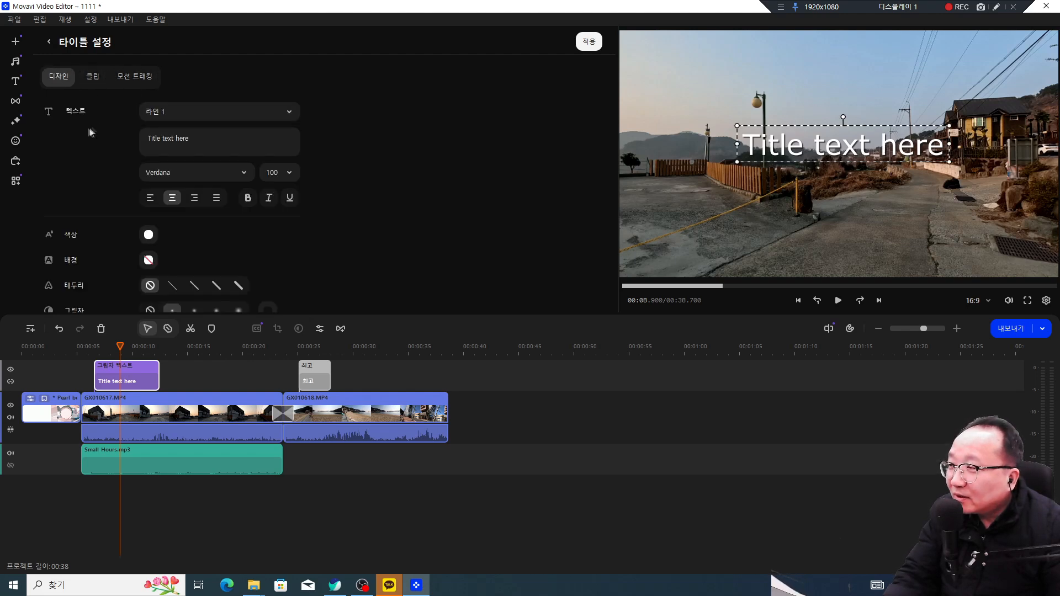
{"action": "left_click", "coordinate": [95, 79]}
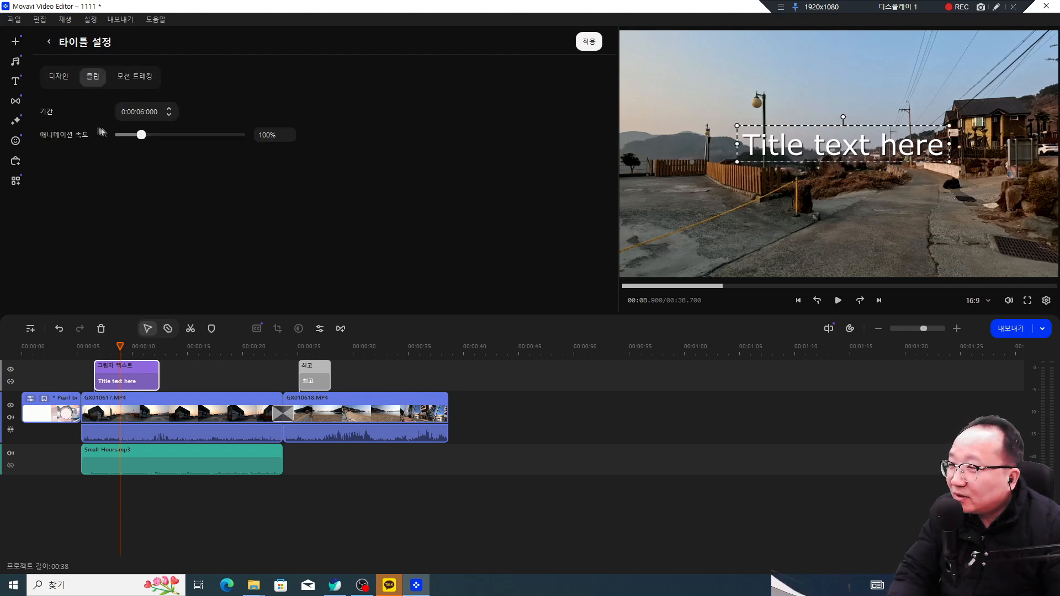
{"action": "left_click", "coordinate": [60, 78]}
Step: Replace the placeholder with 거제사등 전원주택 현장모습 and widen the box to two lines
{"action": "left_click_drag", "start_coordinate": [213, 145], "coordinate": [131, 137]}
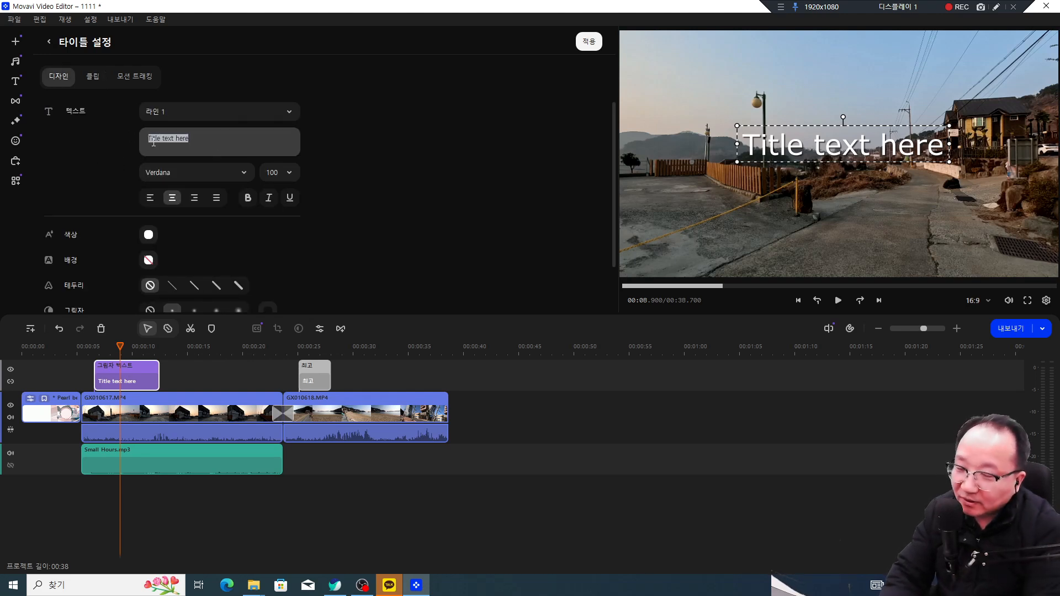
{"action": "type", "text": "rj"}
{"action": "key", "text": "BackSpace"}
{"action": "key", "text": "BackSpace"}
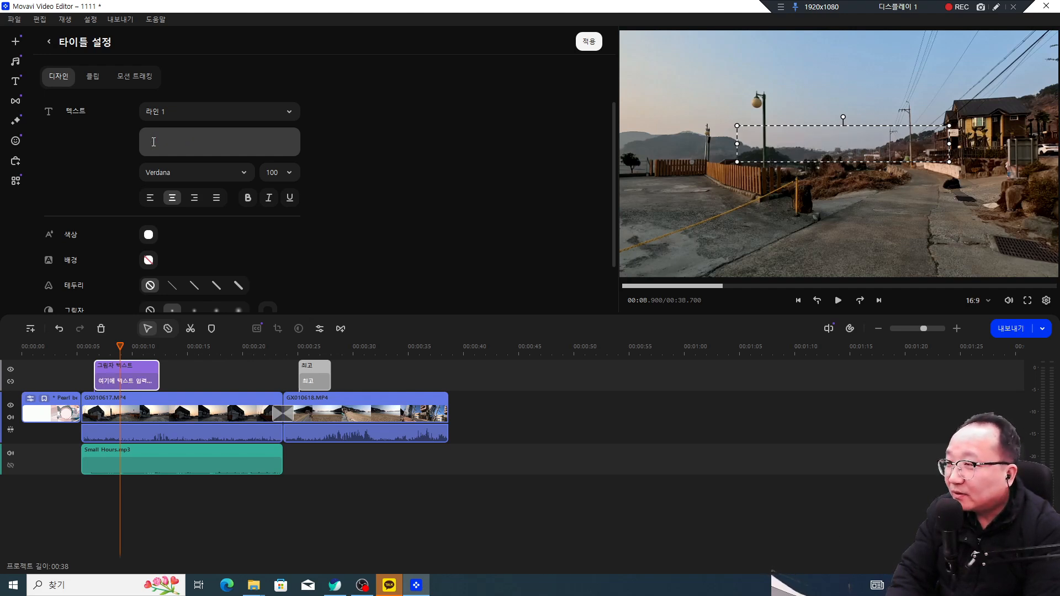
{"action": "type", "text": "거사제 등"}
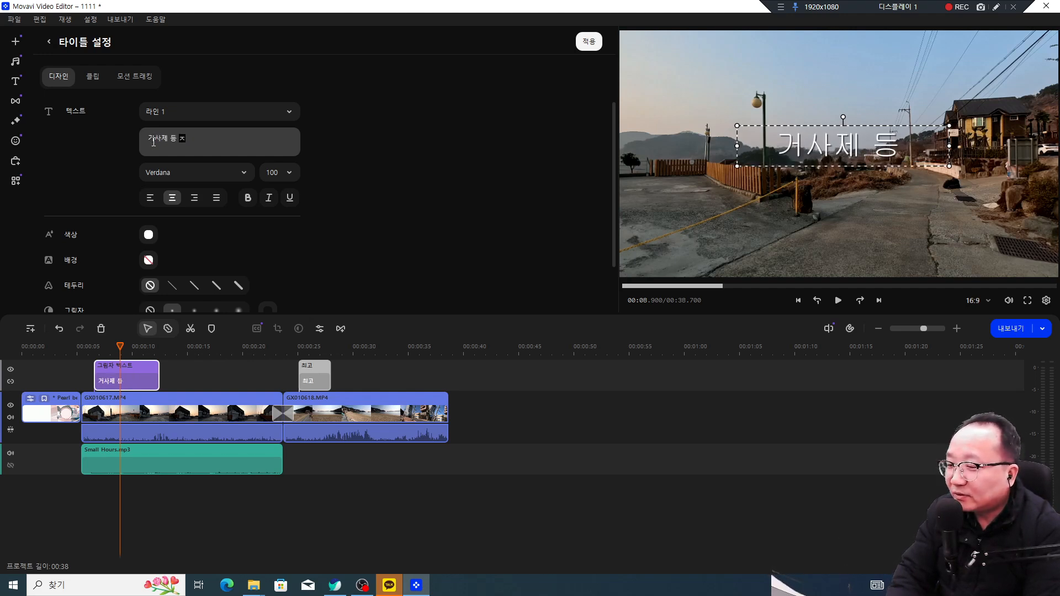
{"action": "type", "text": " 전원주택"}
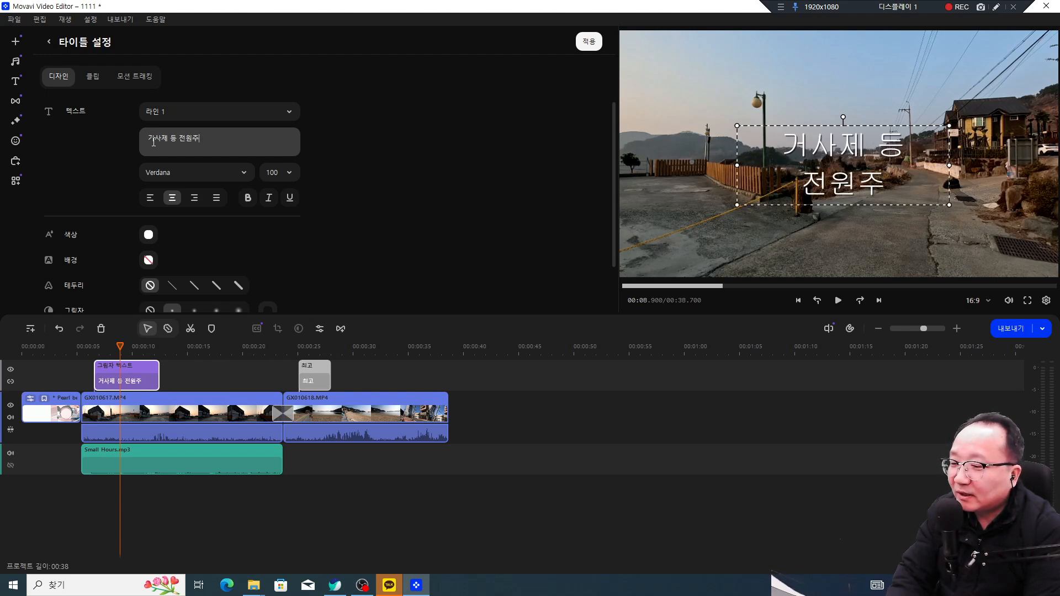
{"action": "type", "text": " 현모장 습"}
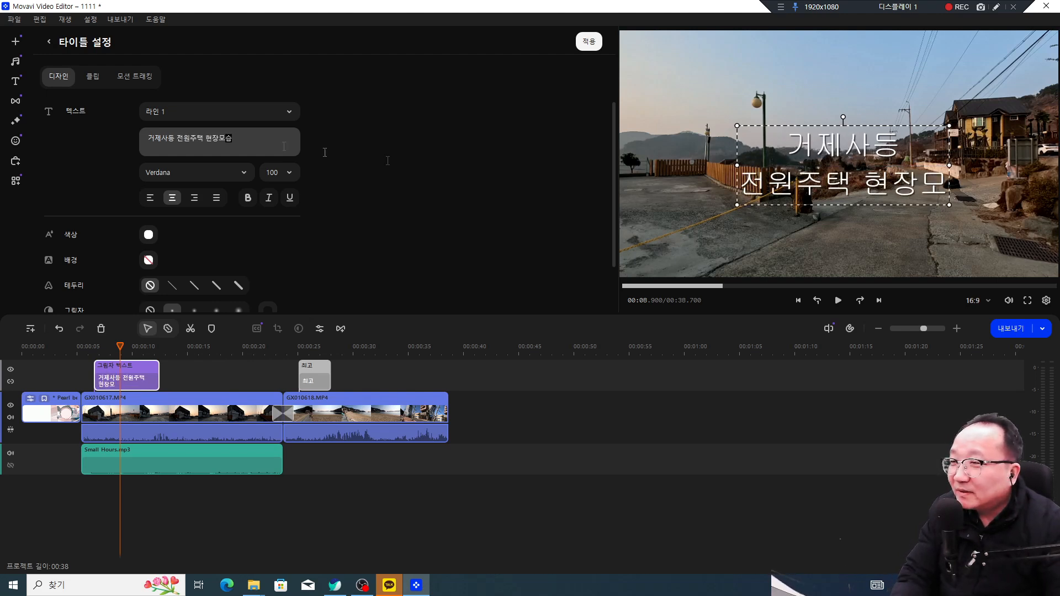
{"action": "type", "text": "습"}
{"action": "left_click_drag", "start_coordinate": [737, 188], "coordinate": [605, 164]}
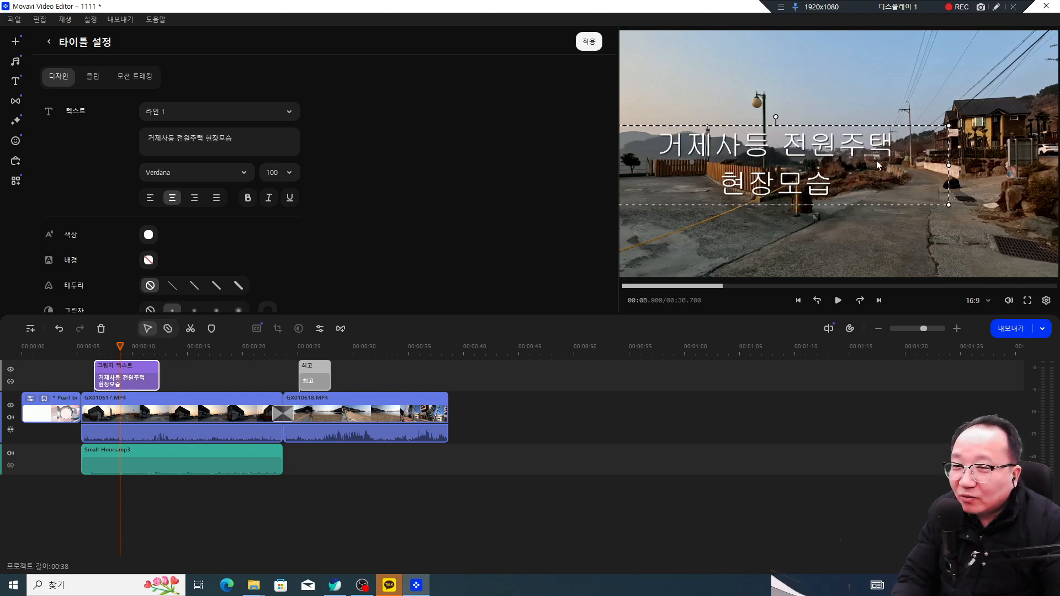
Step: Stretch the title box to fit one line and drag it down over the road
{"action": "mouse_move", "coordinate": [948, 168]}
{"action": "left_mouse_down"}
{"action": "mouse_move", "coordinate": [1016, 149]}
{"action": "mouse_move", "coordinate": [811, 157]}
{"action": "mouse_move", "coordinate": [935, 163]}
{"action": "left_mouse_up"}
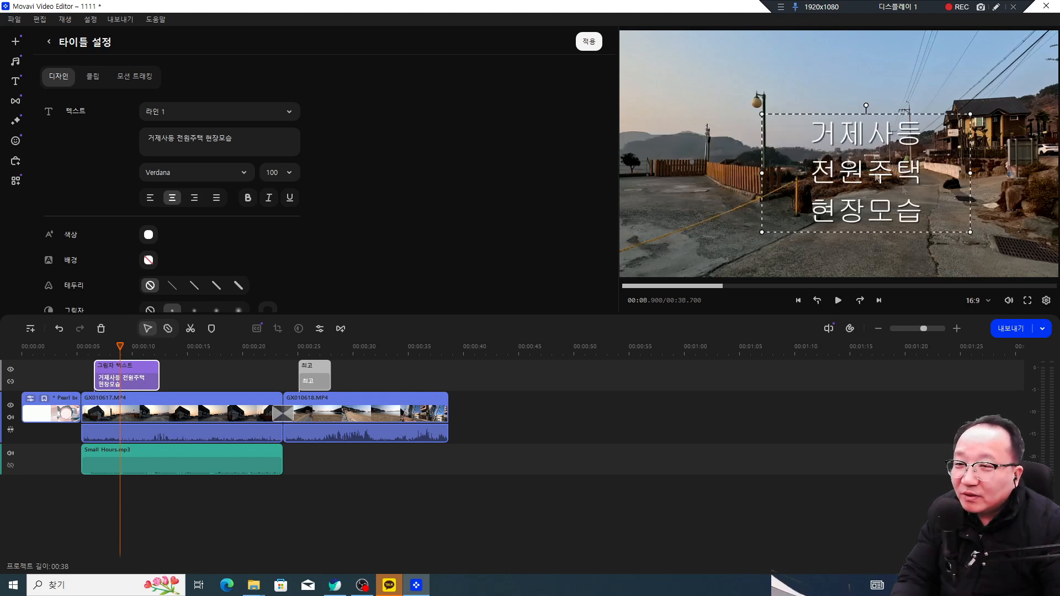
{"action": "left_click_drag", "start_coordinate": [915, 199], "coordinate": [876, 173]}
{"action": "left_click_drag", "start_coordinate": [932, 209], "coordinate": [892, 188]}
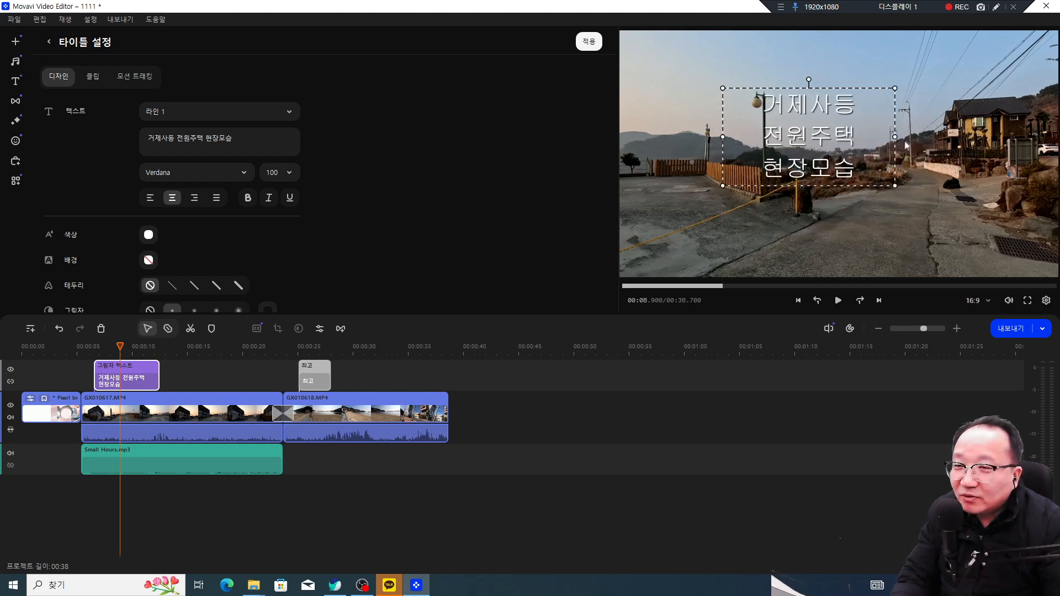
{"action": "left_click_drag", "start_coordinate": [895, 136], "coordinate": [1044, 121]}
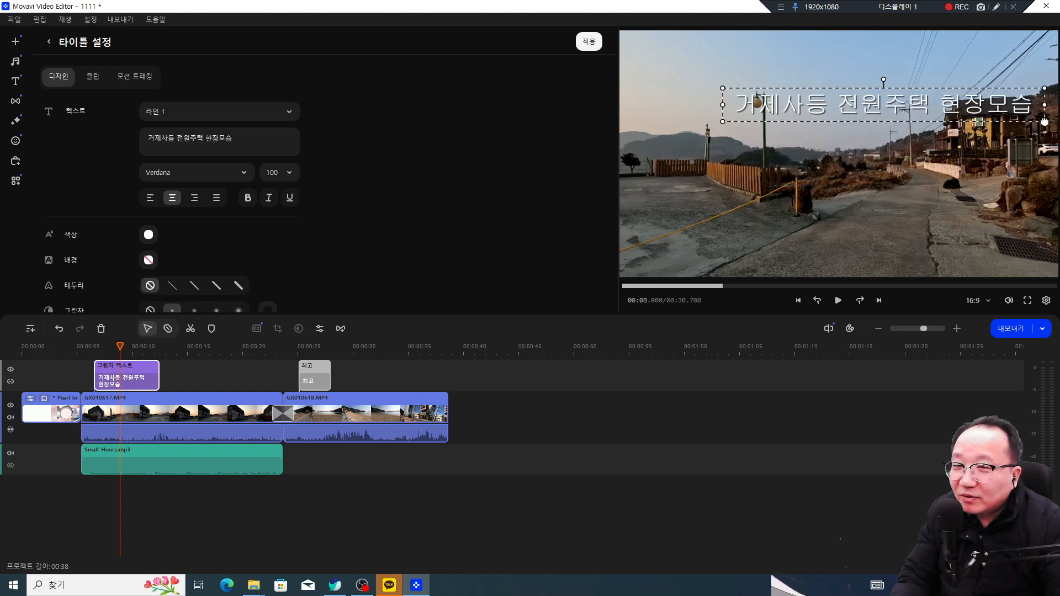
{"action": "left_click_drag", "start_coordinate": [932, 97], "coordinate": [879, 242]}
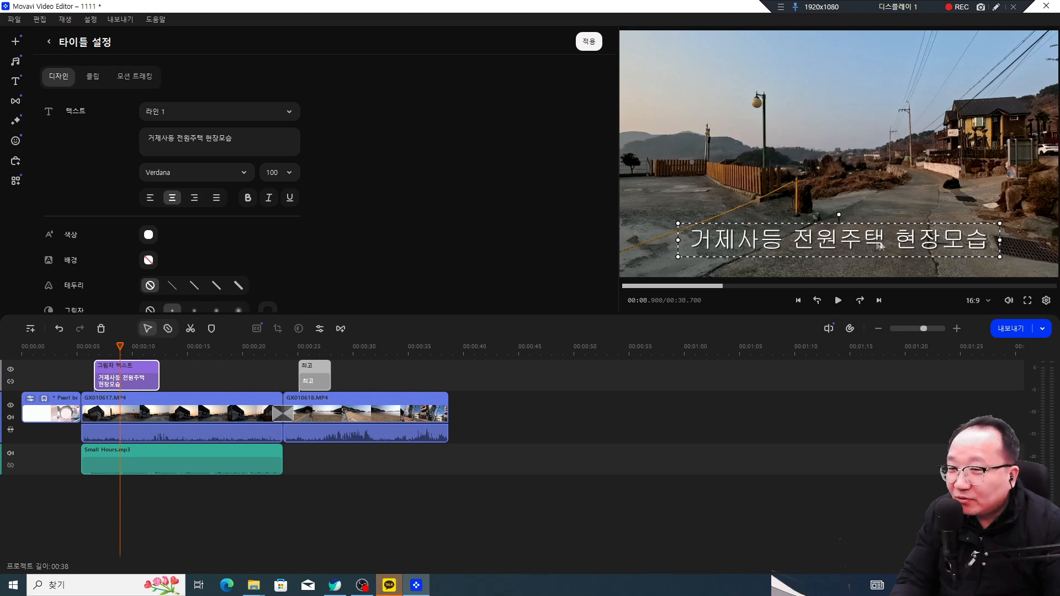
Step: Change the title font from Verdana to 한컴 윤주 천전리 각석체 and nudge the title slightly lower
{"action": "left_click", "coordinate": [237, 174]}
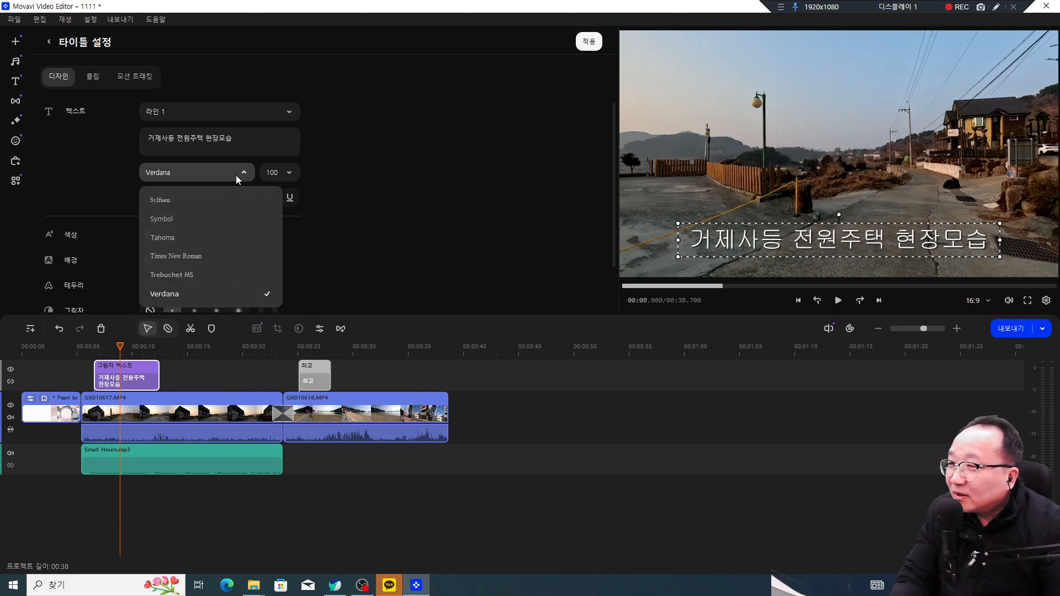
{"action": "scroll", "coordinate": [223, 235], "scroll_direction": "down", "scroll_amount": 10}
{"action": "scroll", "coordinate": [210, 233], "scroll_direction": "down", "scroll_amount": 10}
{"action": "scroll", "coordinate": [212, 233], "scroll_direction": "down", "scroll_amount": 1}
{"action": "scroll", "coordinate": [196, 237], "scroll_direction": "up", "scroll_amount": 2}
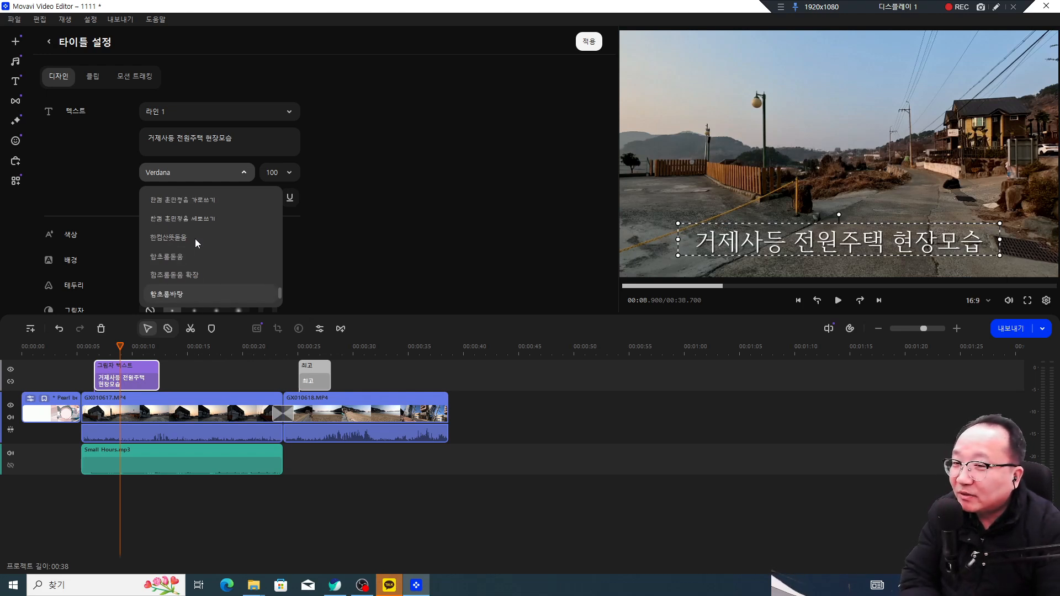
{"action": "scroll", "coordinate": [194, 238], "scroll_direction": "up", "scroll_amount": 1}
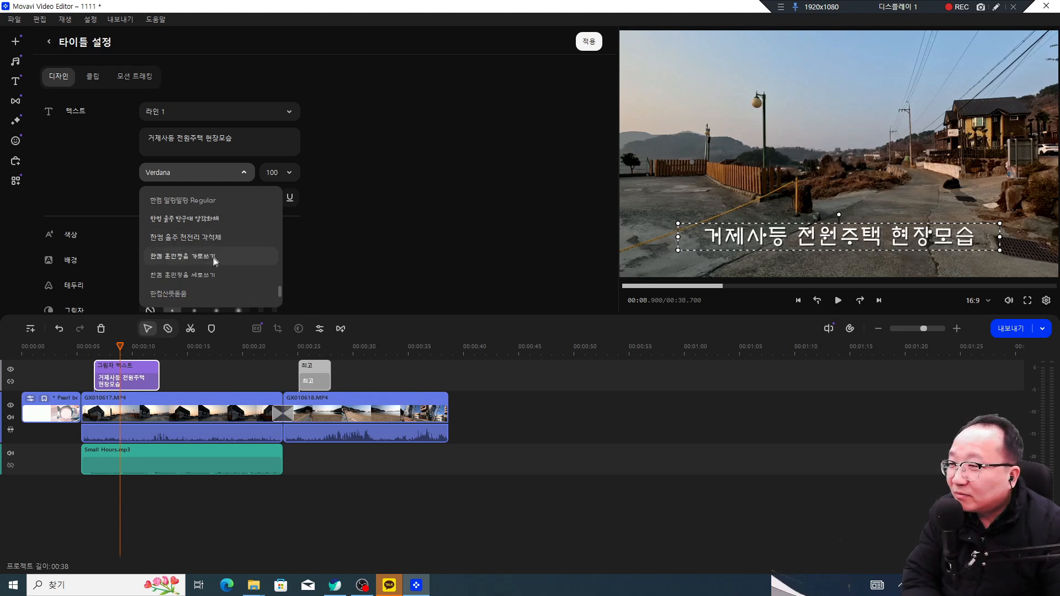
{"action": "left_click", "coordinate": [214, 242]}
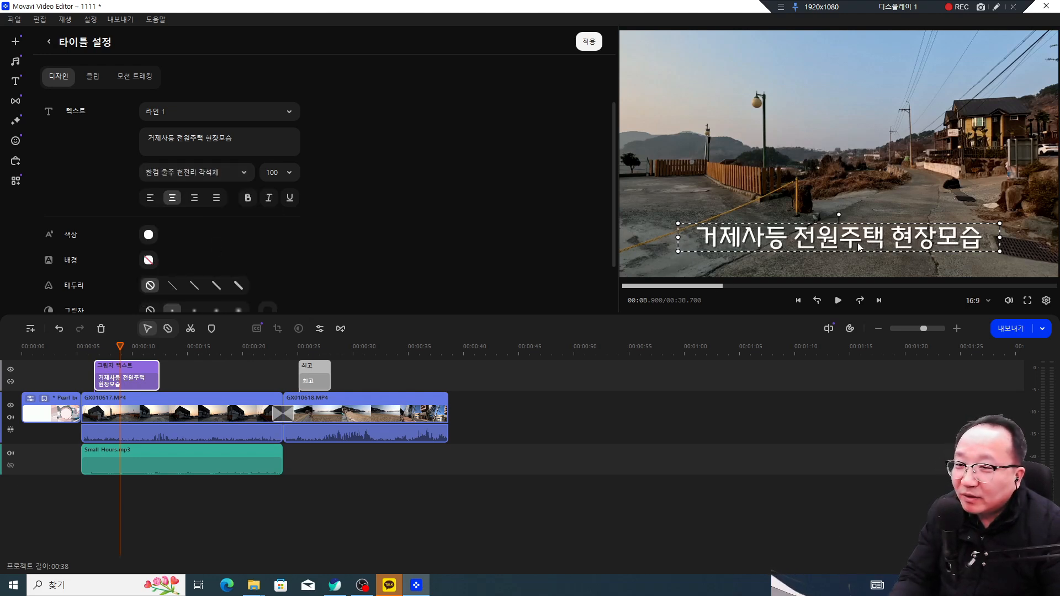
{"action": "left_click_drag", "start_coordinate": [857, 243], "coordinate": [860, 250]}
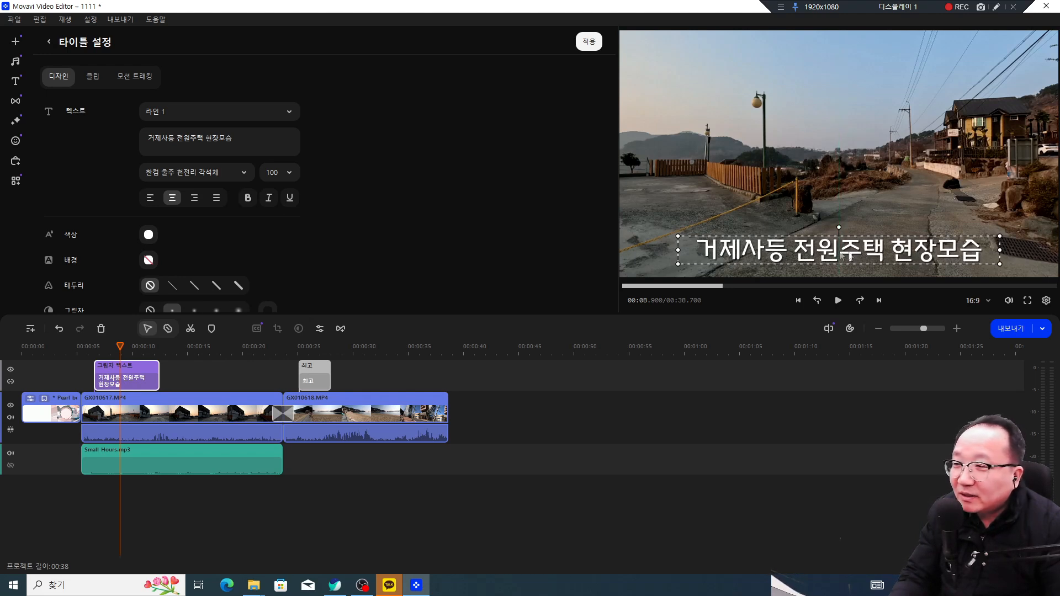
Step: Make the title text yellow, leaving it without a background colour
{"action": "left_click", "coordinate": [152, 236]}
{"action": "left_click", "coordinate": [199, 305]}
{"action": "left_click", "coordinate": [313, 236]}
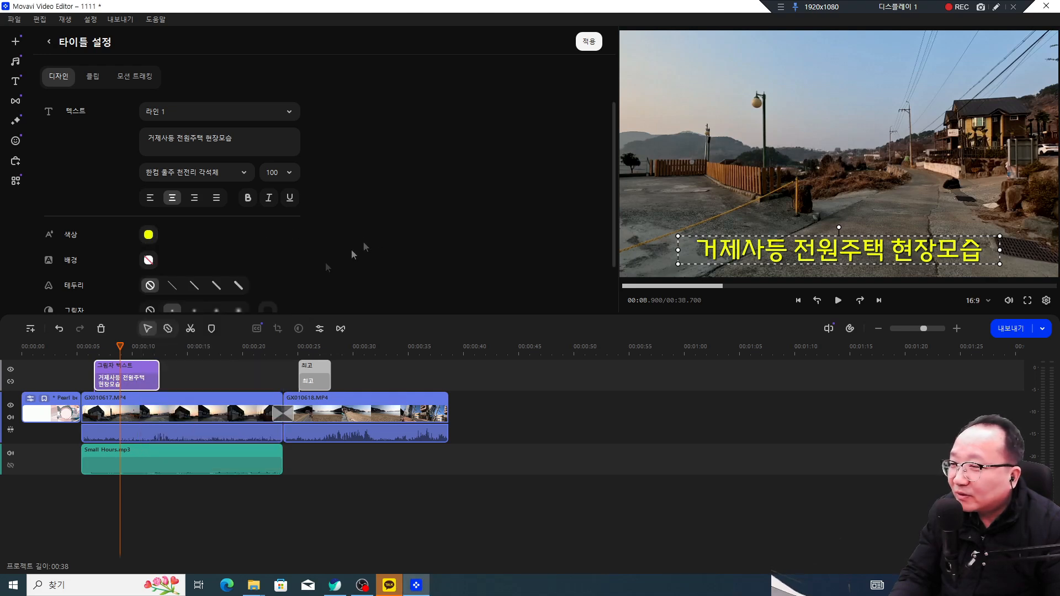
{"action": "left_click", "coordinate": [149, 260]}
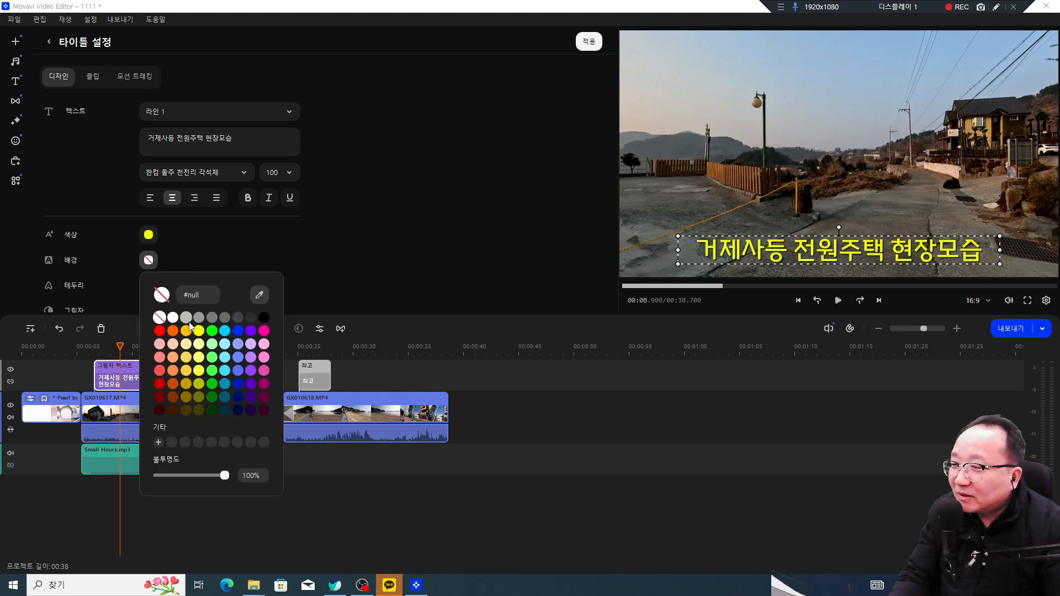
{"action": "left_click", "coordinate": [173, 318]}
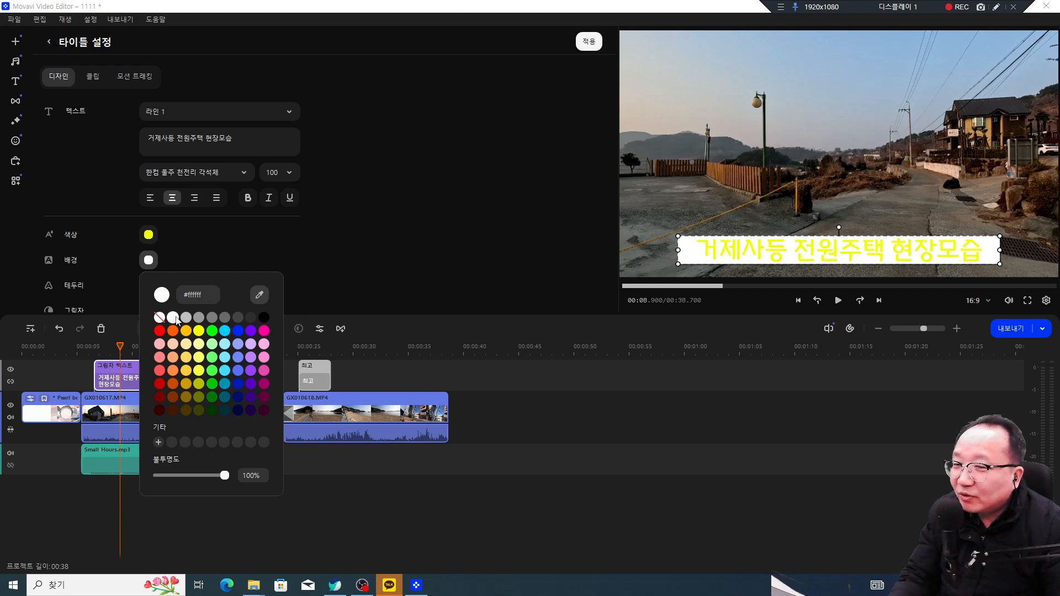
{"action": "left_click", "coordinate": [159, 317]}
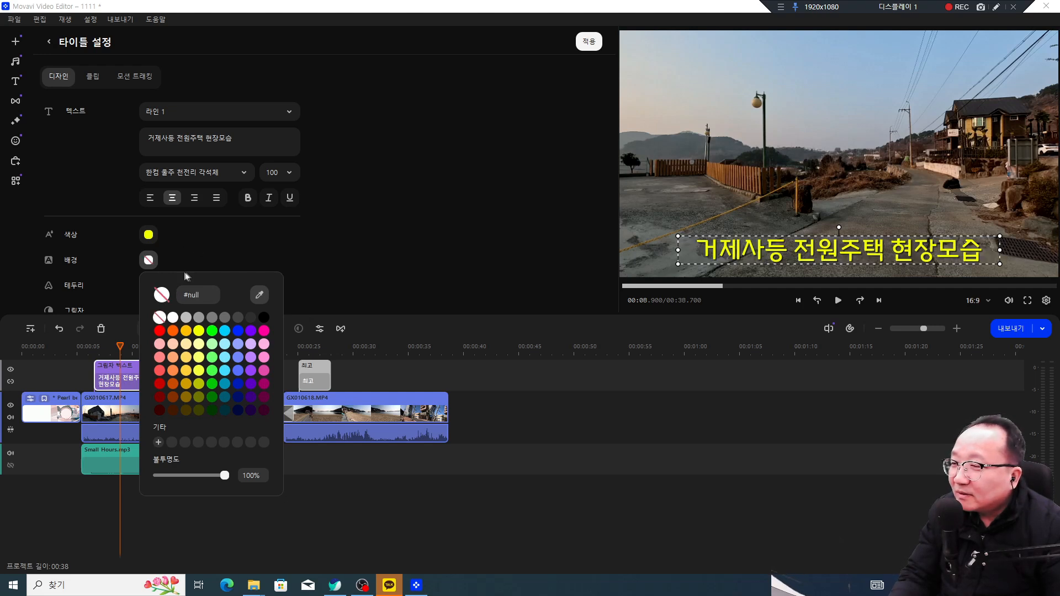
{"action": "left_click", "coordinate": [303, 253]}
Step: Give the caption the thickest outline at 32% opacity and make the text bold
{"action": "left_click", "coordinate": [240, 288]}
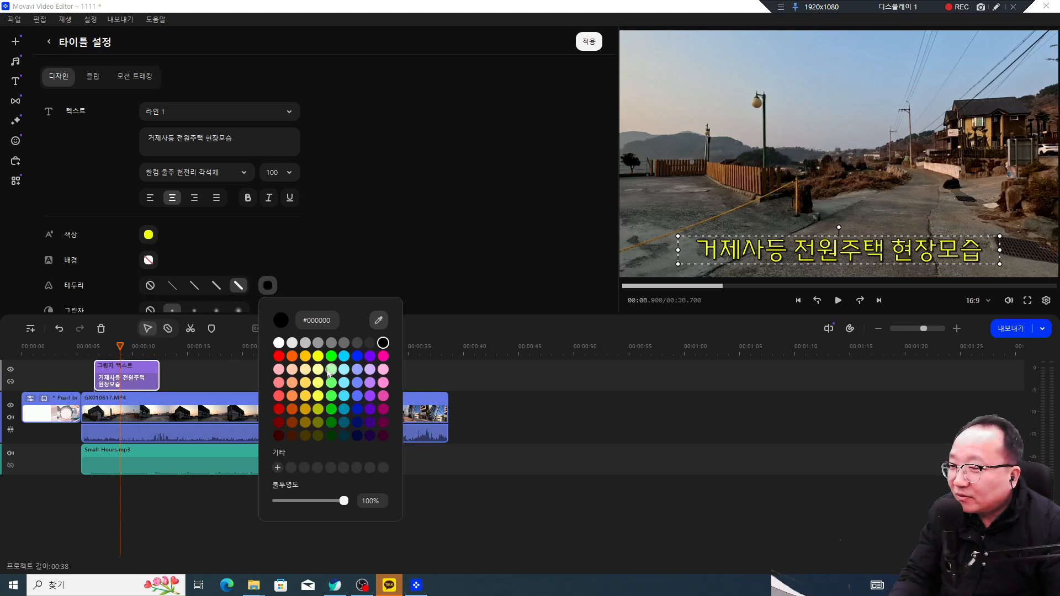
{"action": "mouse_move", "coordinate": [344, 500]}
{"action": "left_mouse_down"}
{"action": "mouse_move", "coordinate": [302, 499]}
{"action": "mouse_move", "coordinate": [362, 499]}
{"action": "left_mouse_up"}
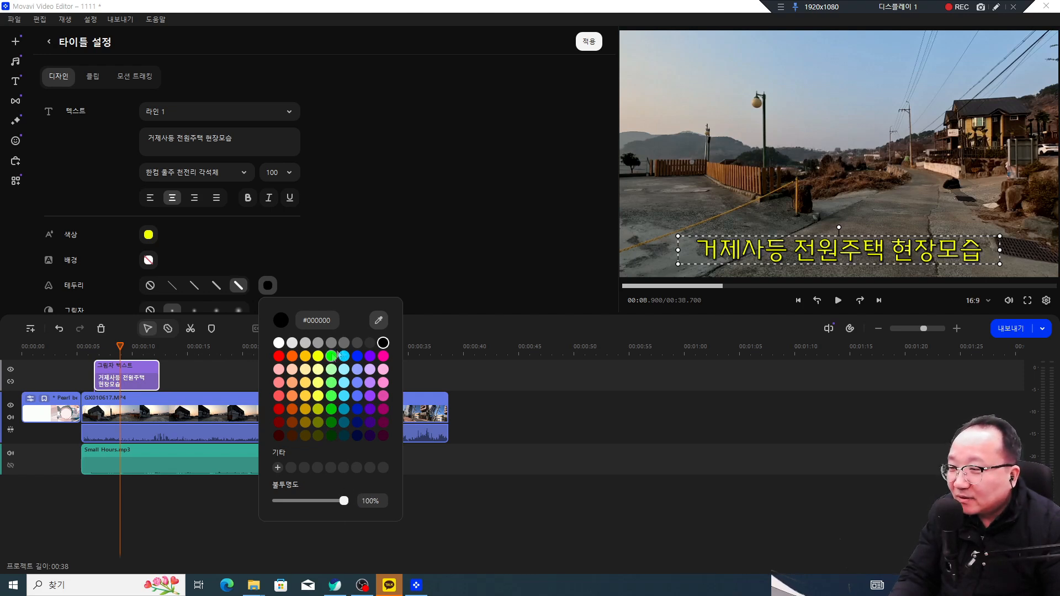
{"action": "left_click", "coordinate": [339, 272]}
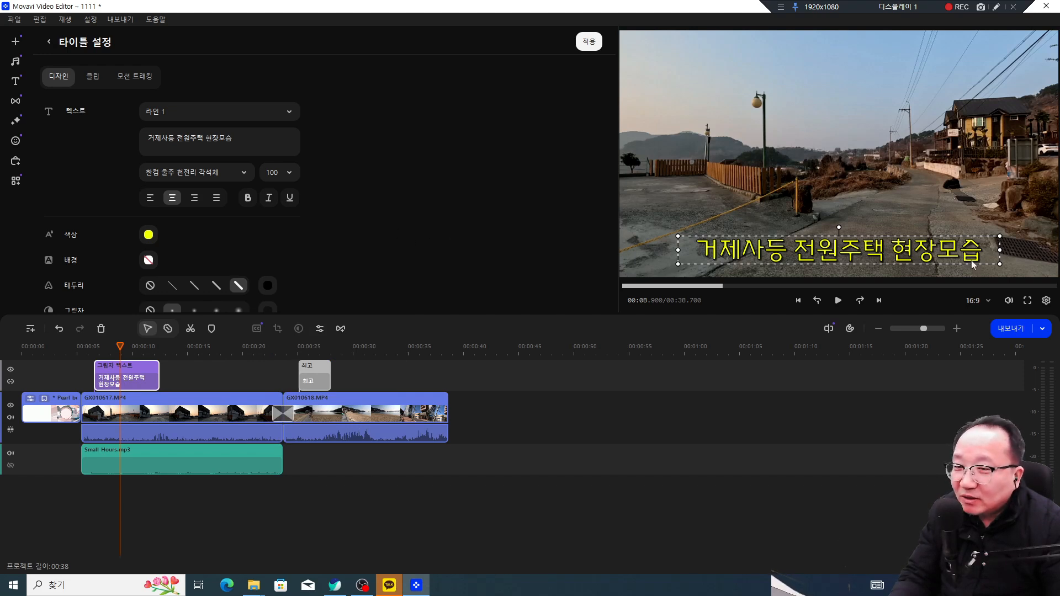
{"action": "left_click", "coordinate": [248, 202]}
{"action": "left_click", "coordinate": [869, 190]}
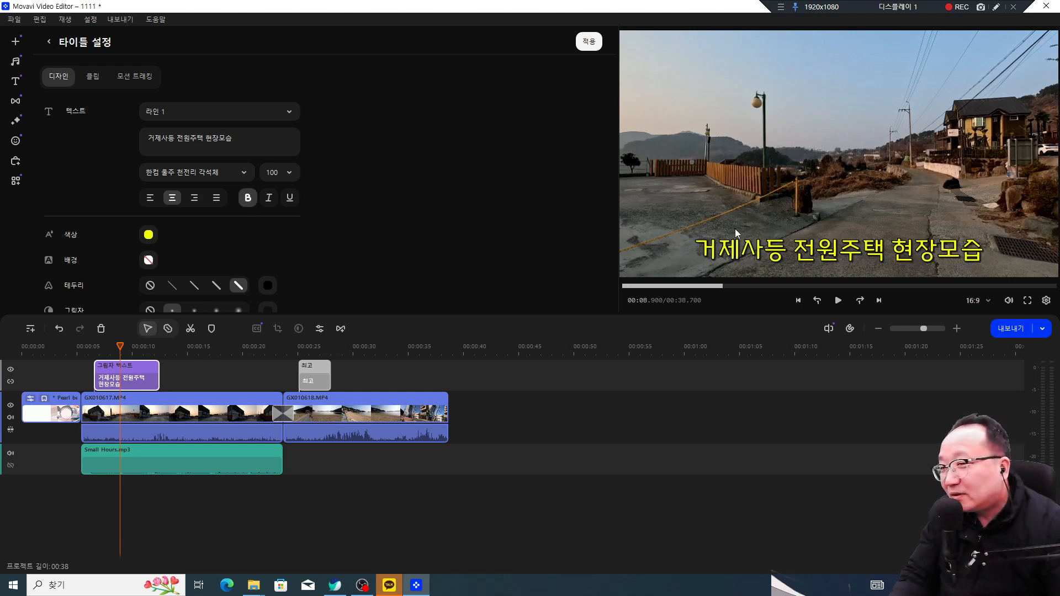
{"action": "scroll", "coordinate": [386, 214], "scroll_direction": "down", "scroll_amount": 2}
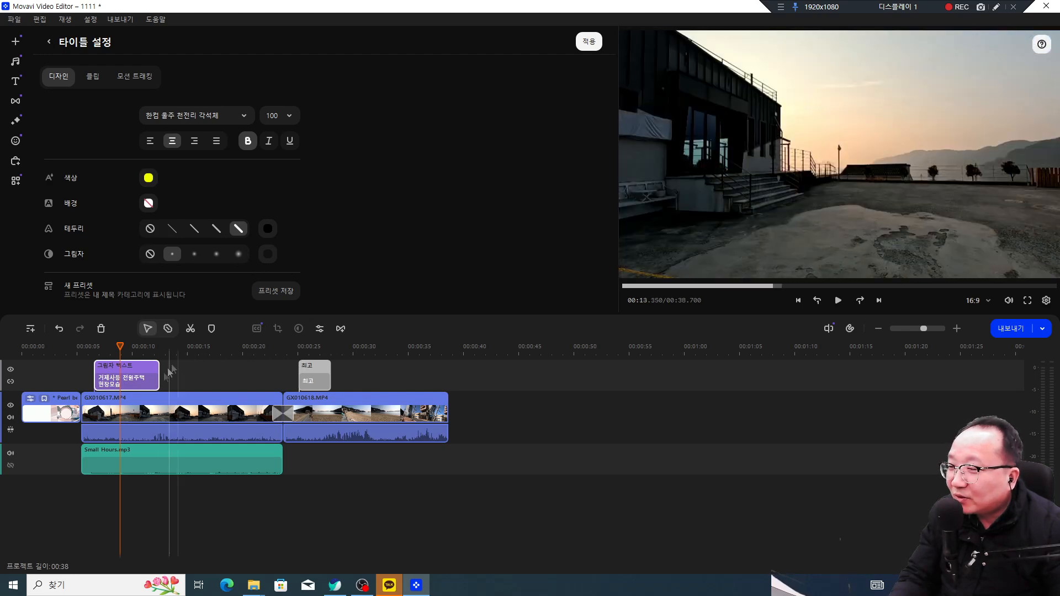
Step: Show the titles library again and trim the caption clip to end around 00:11 instead of 00:19
{"action": "left_click", "coordinate": [103, 382]}
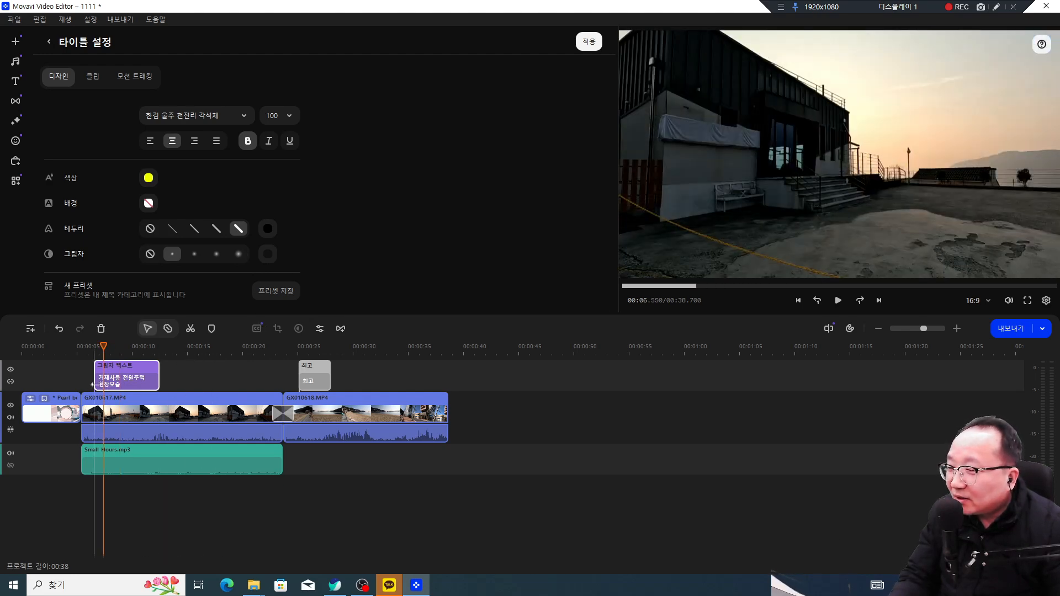
{"action": "left_click", "coordinate": [98, 382]}
{"action": "left_click_drag", "start_coordinate": [94, 347], "coordinate": [137, 347]}
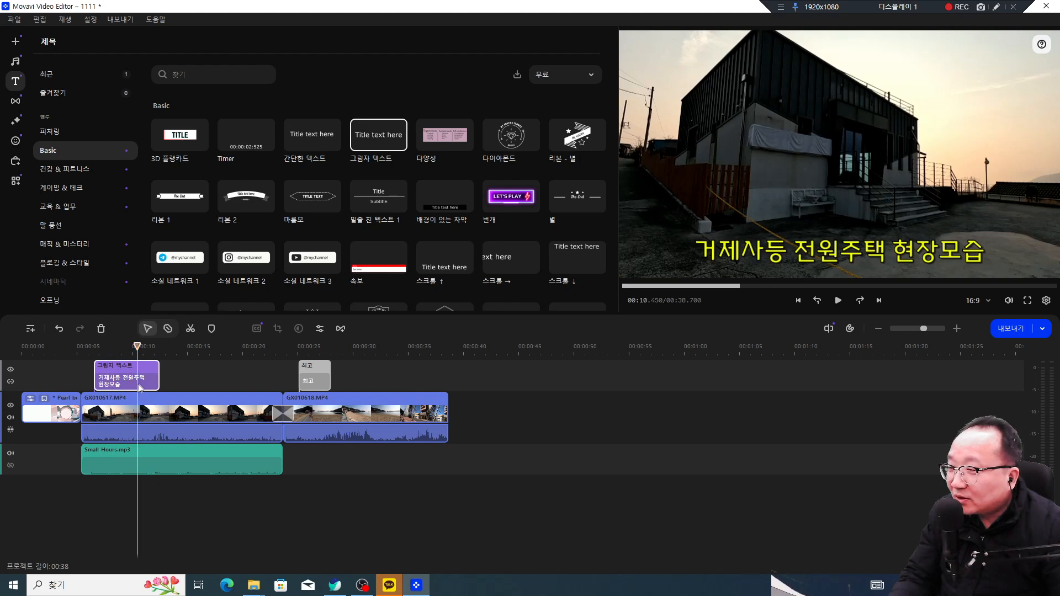
{"action": "left_click", "coordinate": [159, 378]}
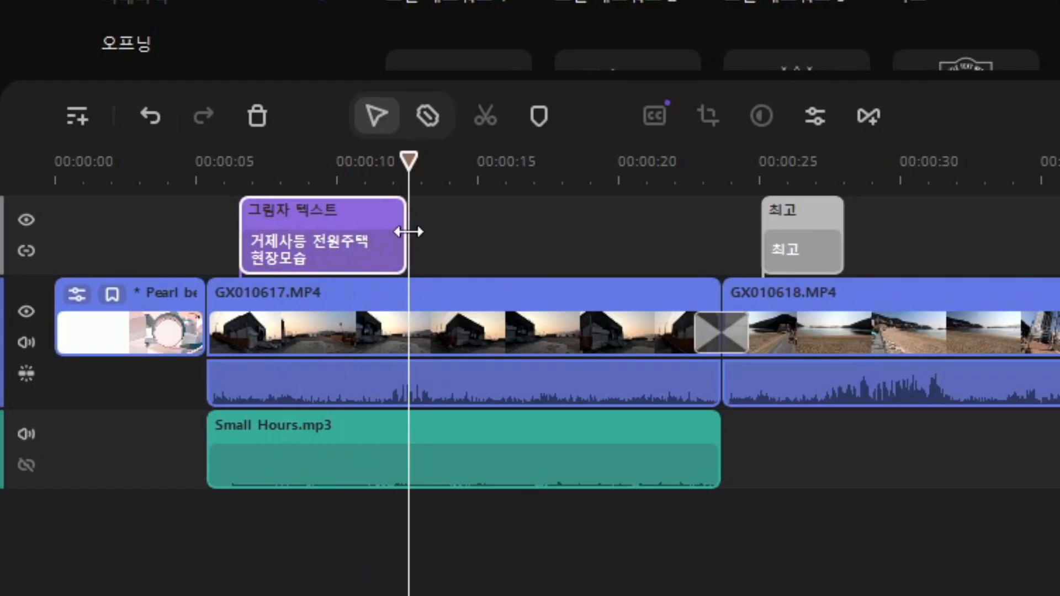
{"action": "left_click_drag", "start_coordinate": [160, 374], "coordinate": [230, 375]}
{"action": "left_click_drag", "start_coordinate": [586, 235], "coordinate": [622, 235]}
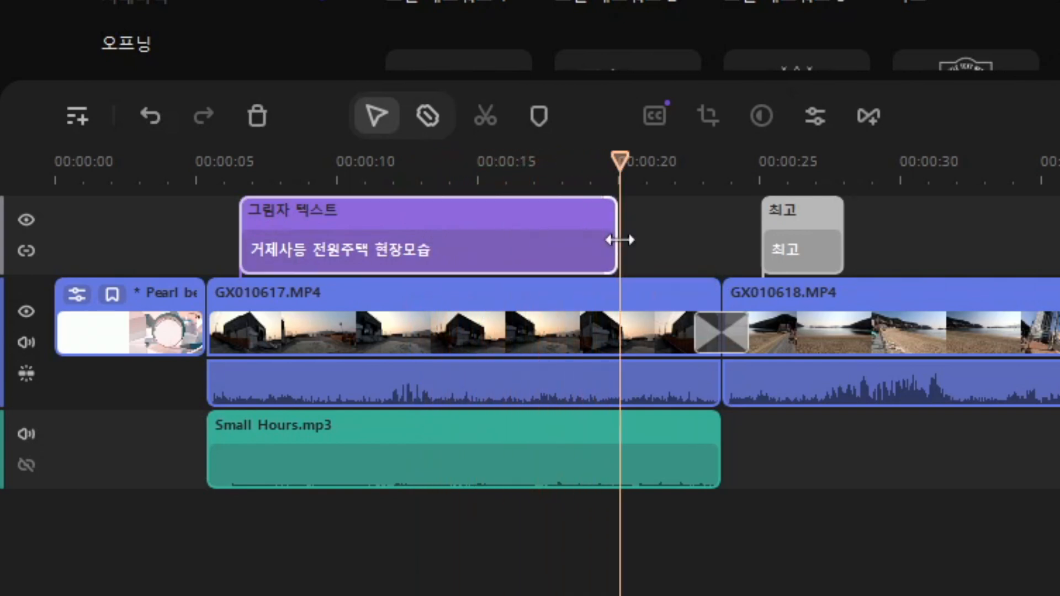
{"action": "left_click", "coordinate": [475, 180]}
{"action": "left_click_drag", "start_coordinate": [479, 180], "coordinate": [533, 182]}
{"action": "left_click_drag", "start_coordinate": [616, 249], "coordinate": [400, 248]}
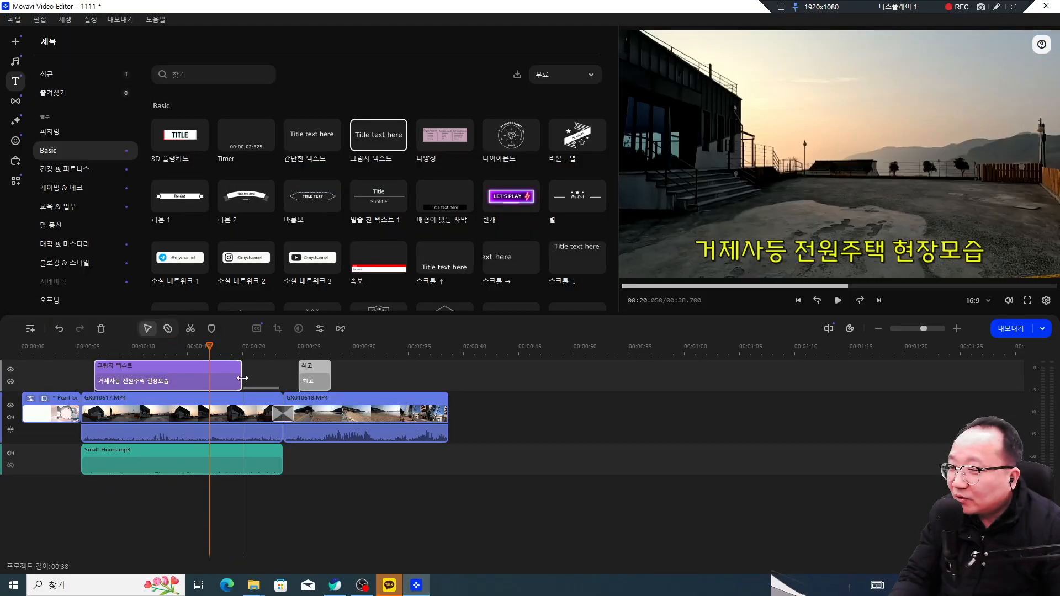
{"action": "left_click_drag", "start_coordinate": [157, 380], "coordinate": [154, 381]}
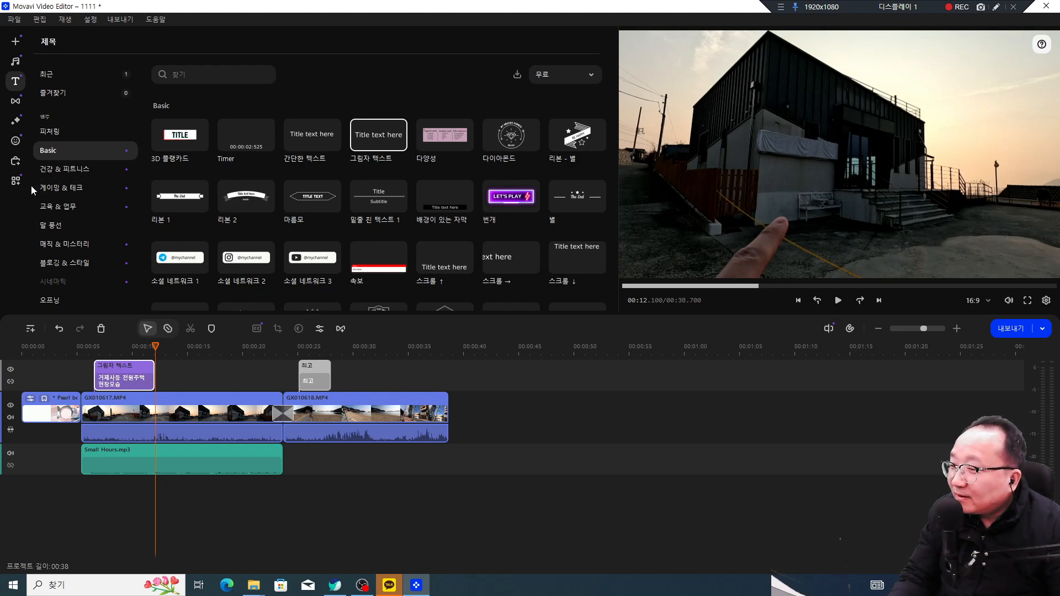
Step: Bring up the 로고타입 logo overlay options under More tools
{"action": "left_click", "coordinate": [15, 180]}
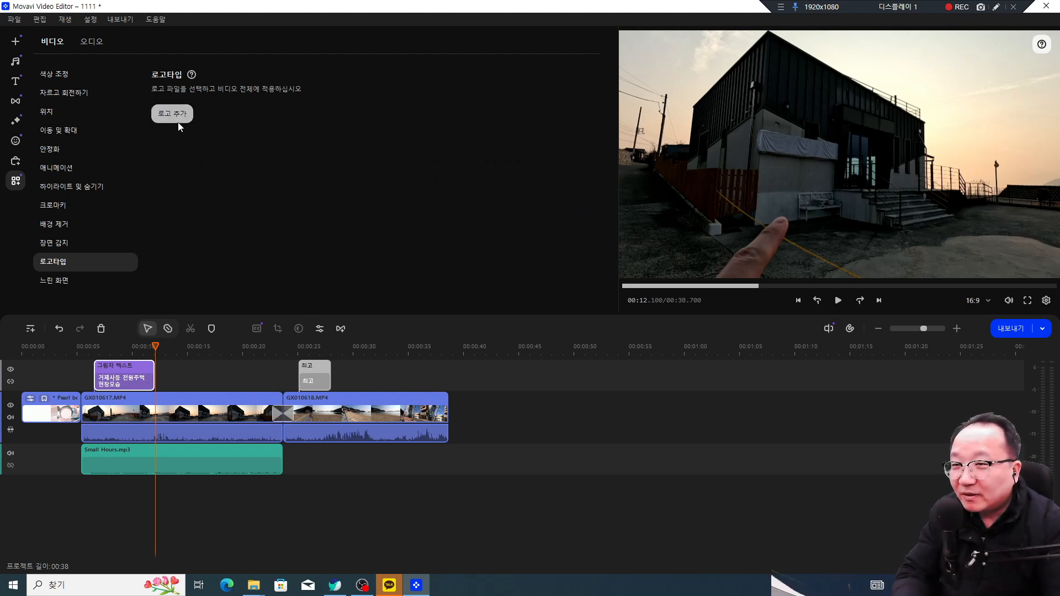
{"action": "left_click", "coordinate": [995, 6]}
{"action": "mouse_move", "coordinate": [1031, 48]}
{"action": "left_mouse_down"}
{"action": "mouse_move", "coordinate": [1037, 79]}
{"action": "mouse_move", "coordinate": [1032, 41]}
{"action": "mouse_move", "coordinate": [991, 82]}
{"action": "mouse_move", "coordinate": [1038, 93]}
{"action": "left_mouse_up"}
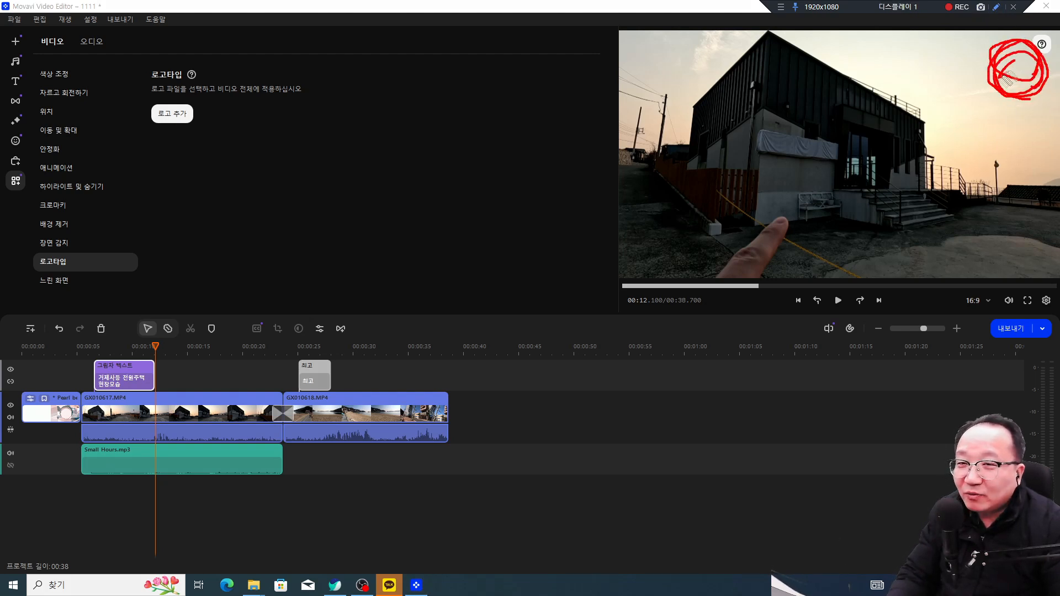
{"action": "key", "text": "Escape"}
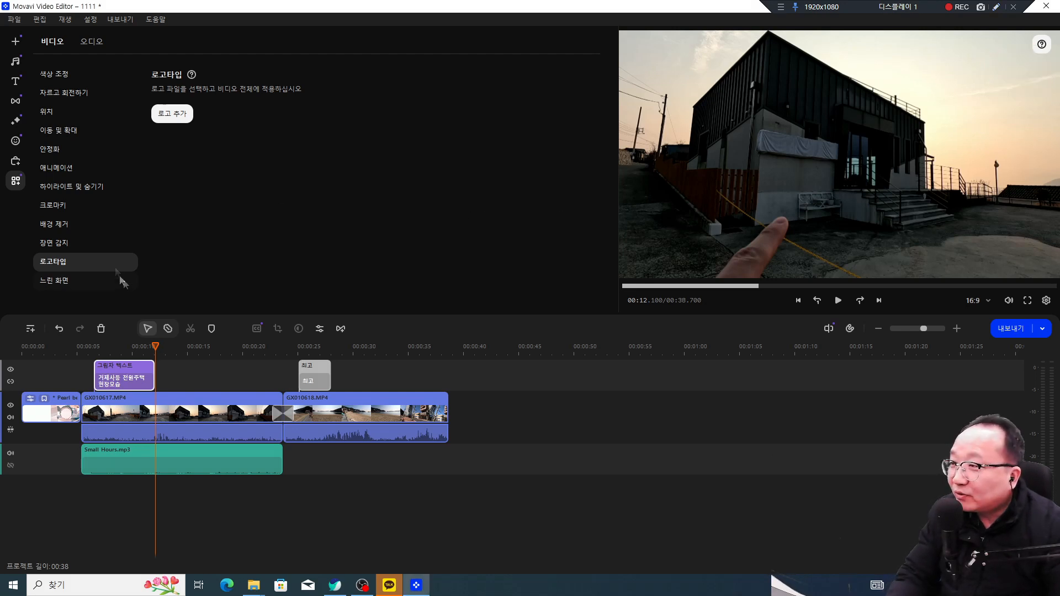
{"action": "left_click", "coordinate": [995, 6]}
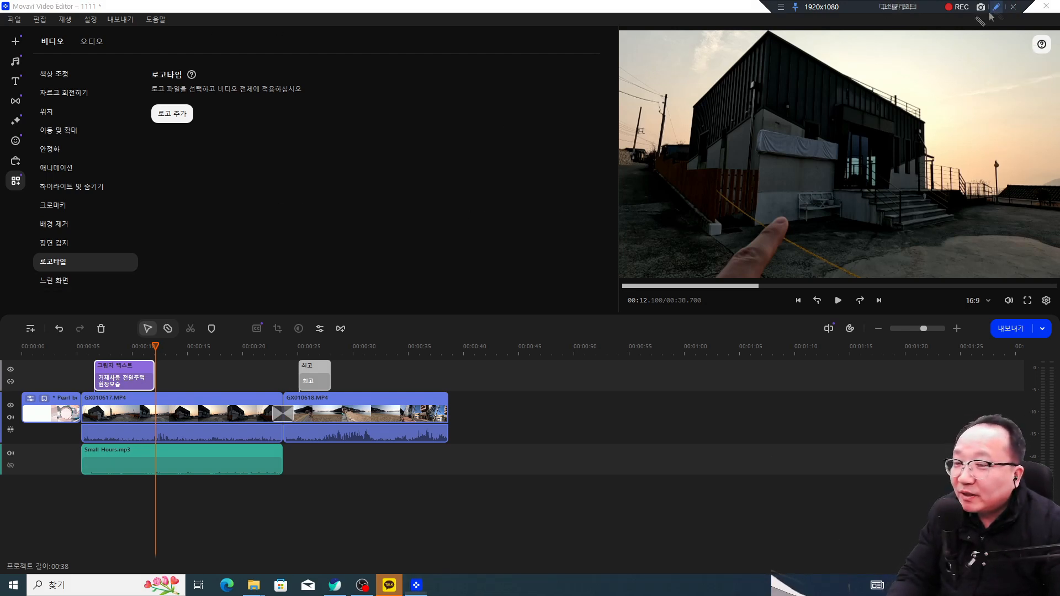
{"action": "left_click_drag", "start_coordinate": [22, 174], "coordinate": [21, 194]}
{"action": "left_click_drag", "start_coordinate": [164, 132], "coordinate": [200, 132]}
{"action": "left_click", "coordinate": [223, 126]}
{"action": "left_click", "coordinate": [215, 132]}
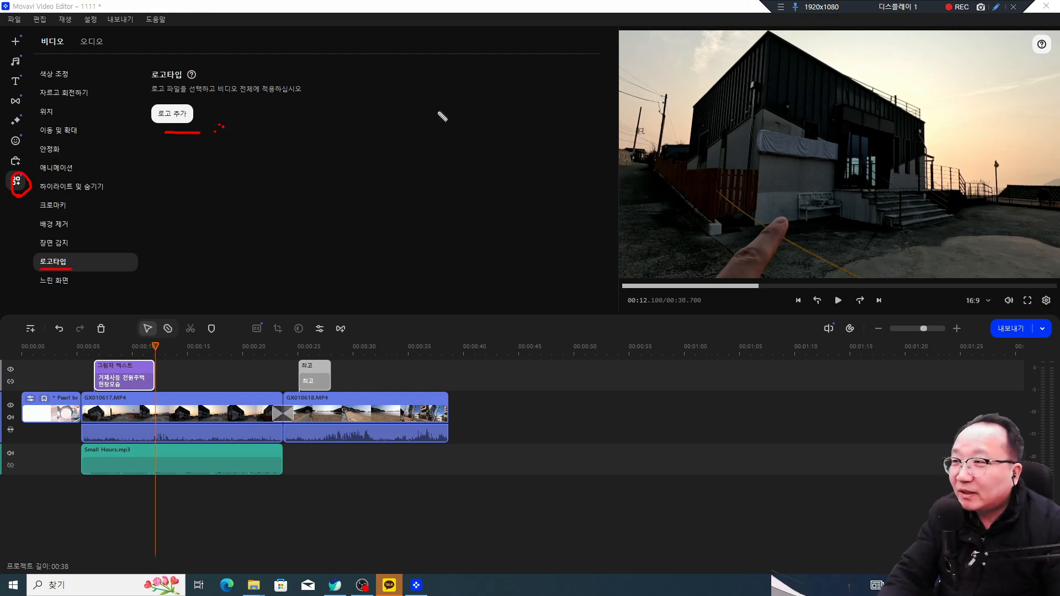
Step: Add 부동산로고.gif from Downloads as a logo track spanning the whole video
{"action": "left_click", "coordinate": [172, 113]}
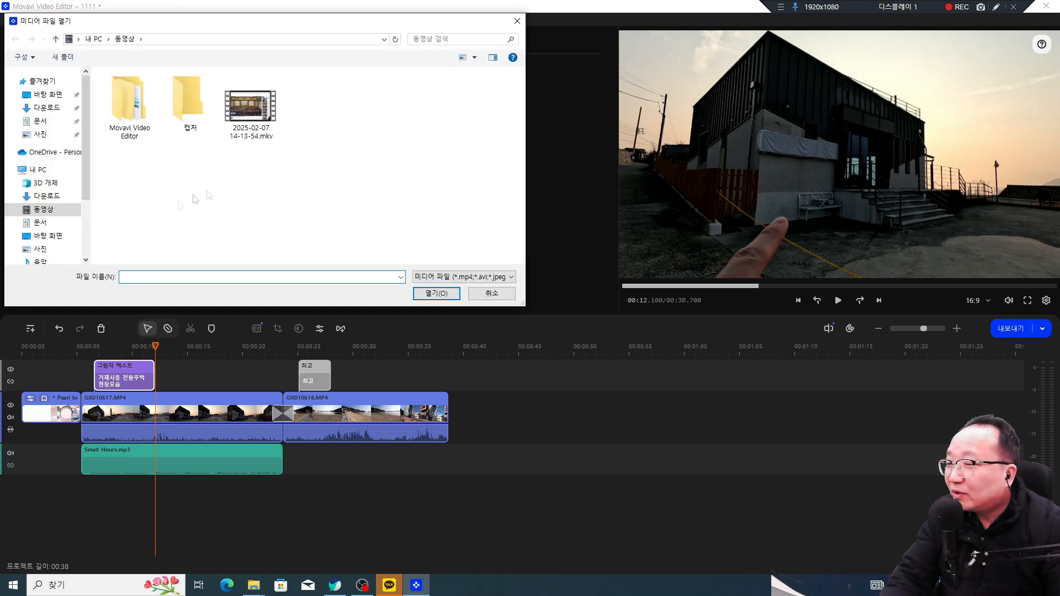
{"action": "left_click", "coordinate": [57, 110]}
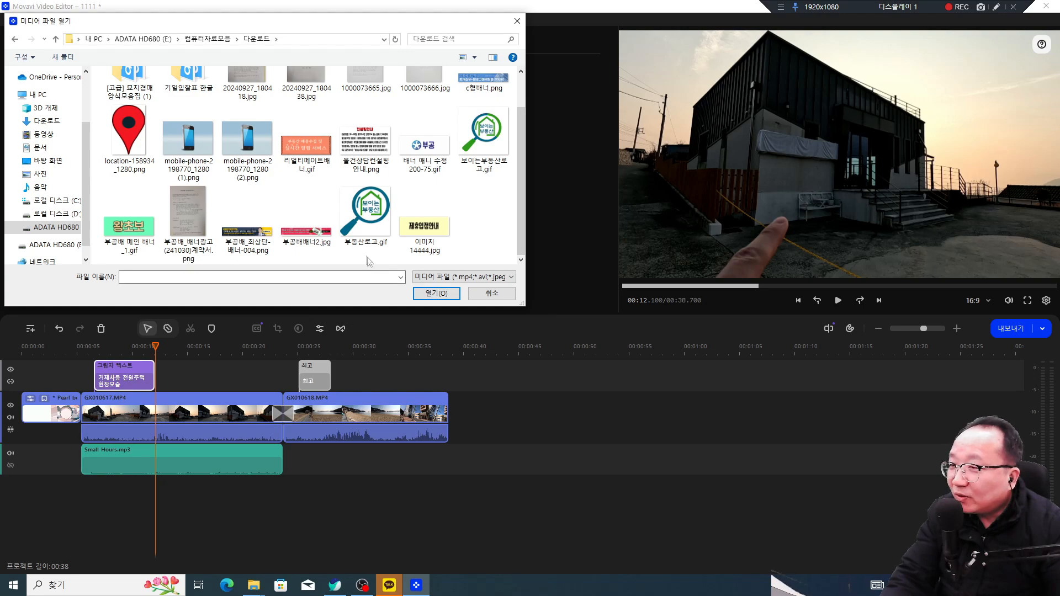
{"action": "left_click", "coordinate": [366, 220]}
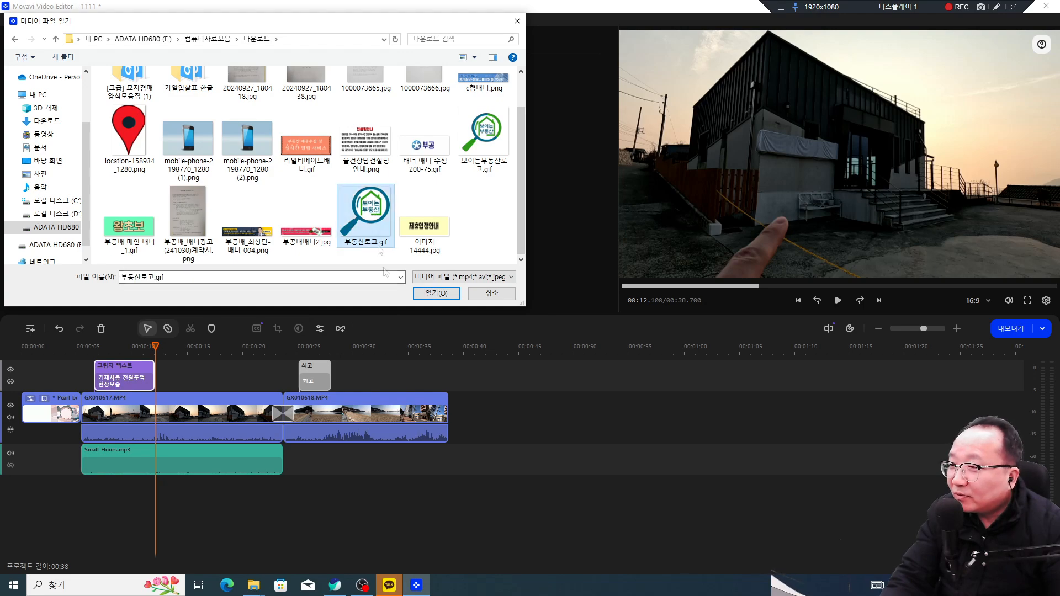
{"action": "left_click", "coordinate": [436, 293]}
{"action": "left_click", "coordinate": [253, 400]}
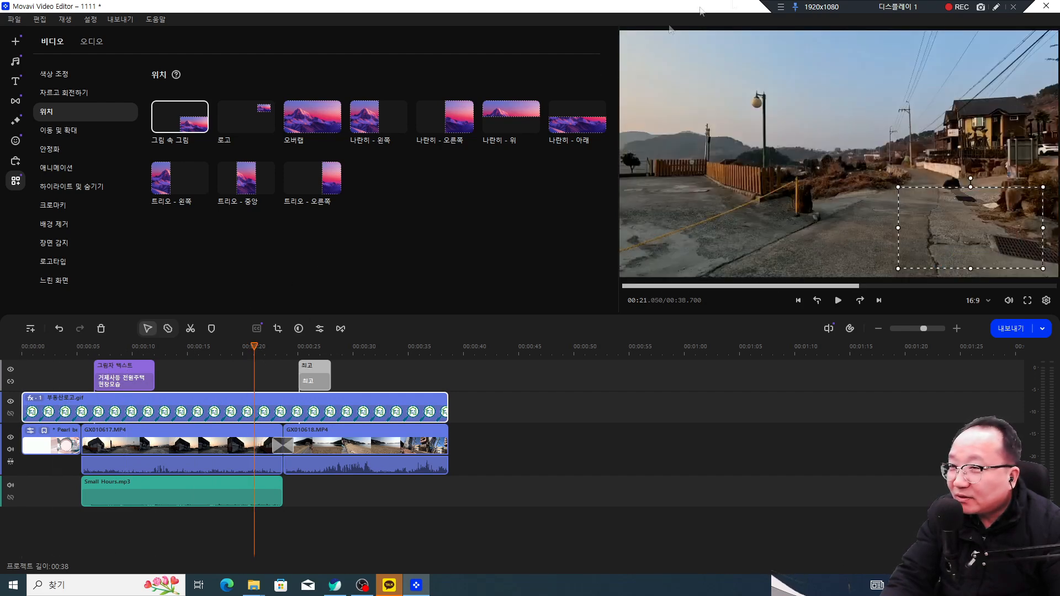
Step: Shrink the logo, move it to the top-right corner, and play from 0 seconds
{"action": "mouse_move", "coordinate": [313, 407]}
{"action": "left_mouse_down"}
{"action": "mouse_move", "coordinate": [123, 404]}
{"action": "mouse_move", "coordinate": [215, 407]}
{"action": "left_mouse_up"}
{"action": "mouse_move", "coordinate": [1010, 240]}
{"action": "left_mouse_down"}
{"action": "mouse_move", "coordinate": [945, 249]}
{"action": "mouse_move", "coordinate": [943, 266]}
{"action": "left_mouse_up"}
{"action": "key", "text": "Escape"}
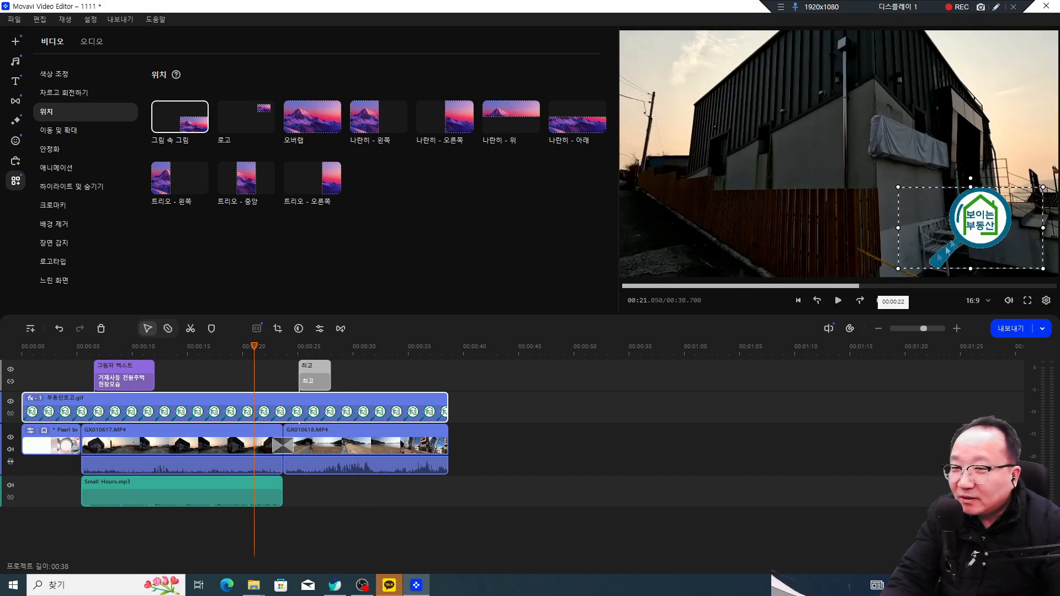
{"action": "left_click_drag", "start_coordinate": [898, 187], "coordinate": [963, 223]}
{"action": "left_click_drag", "start_coordinate": [1018, 250], "coordinate": [1033, 64]}
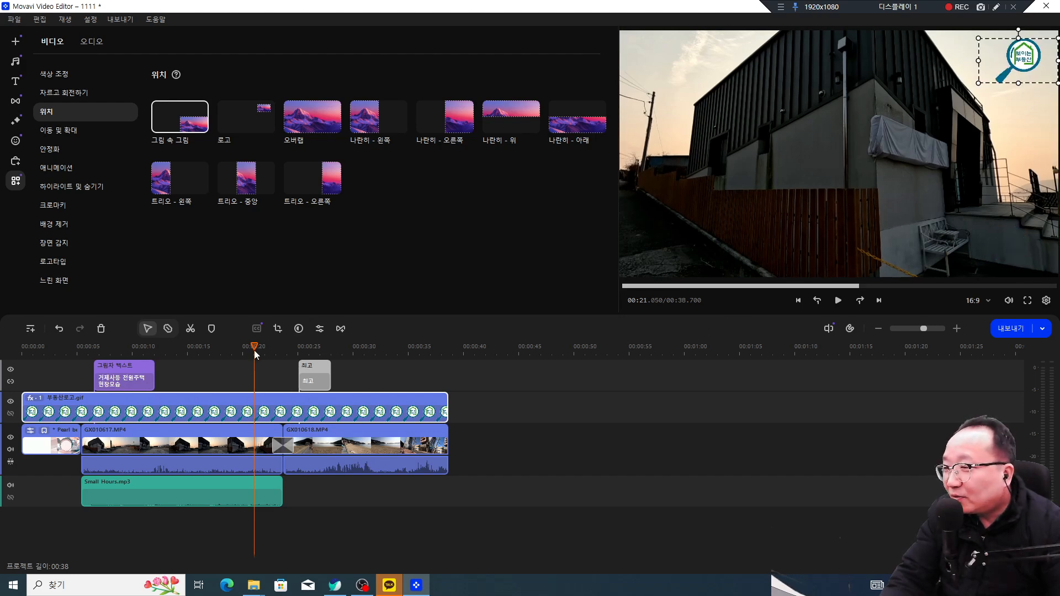
{"action": "left_click_drag", "start_coordinate": [151, 355], "coordinate": [3, 354]}
{"action": "key", "text": "space"}
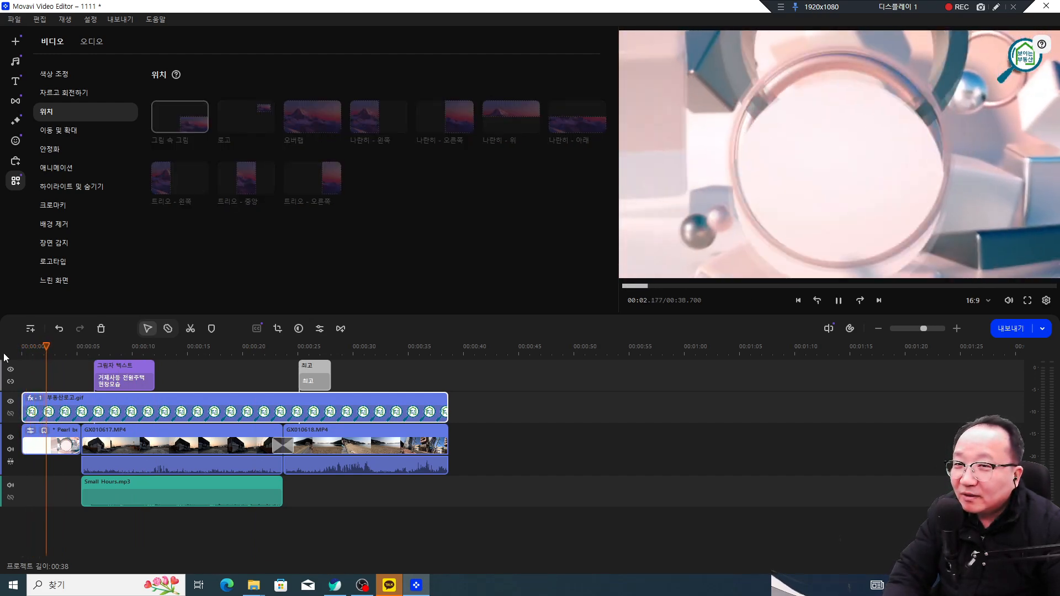
Step: Make the logo start together with the first video clip and preview the result
{"action": "key", "text": "space"}
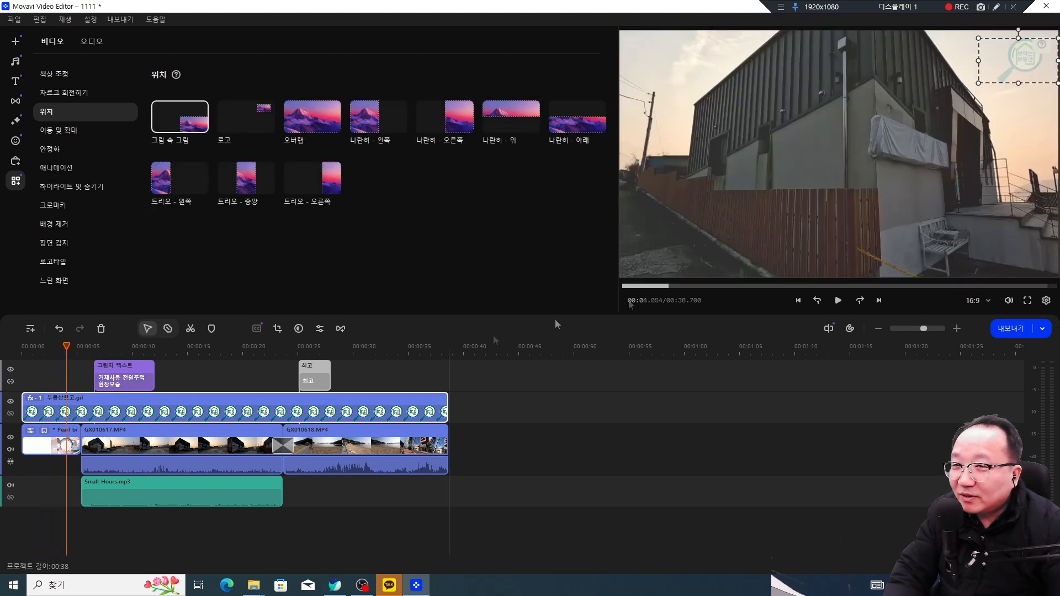
{"action": "left_click_drag", "start_coordinate": [23, 401], "coordinate": [82, 401]}
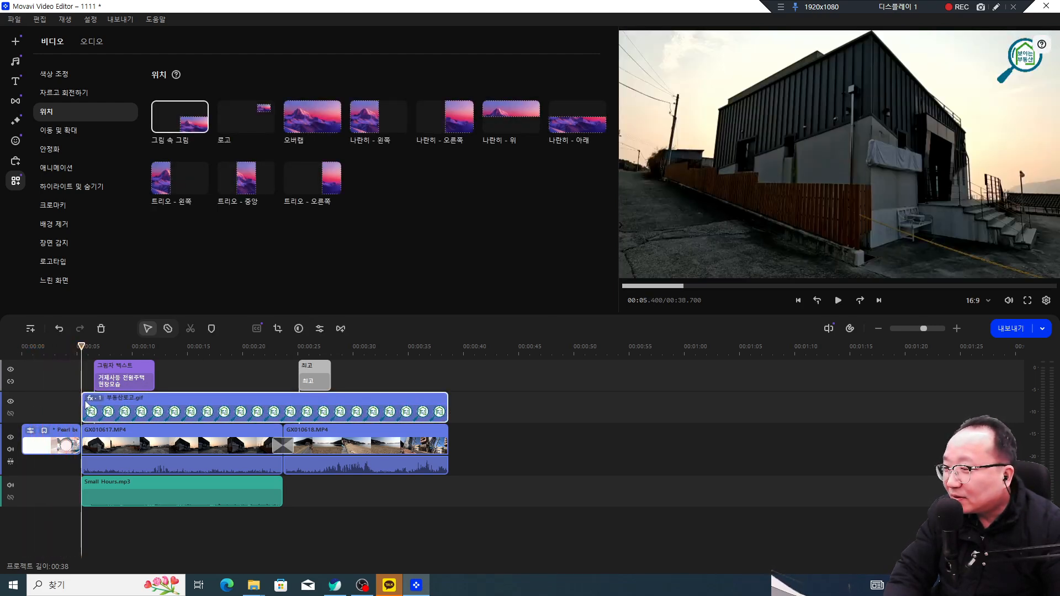
{"action": "key", "text": "space"}
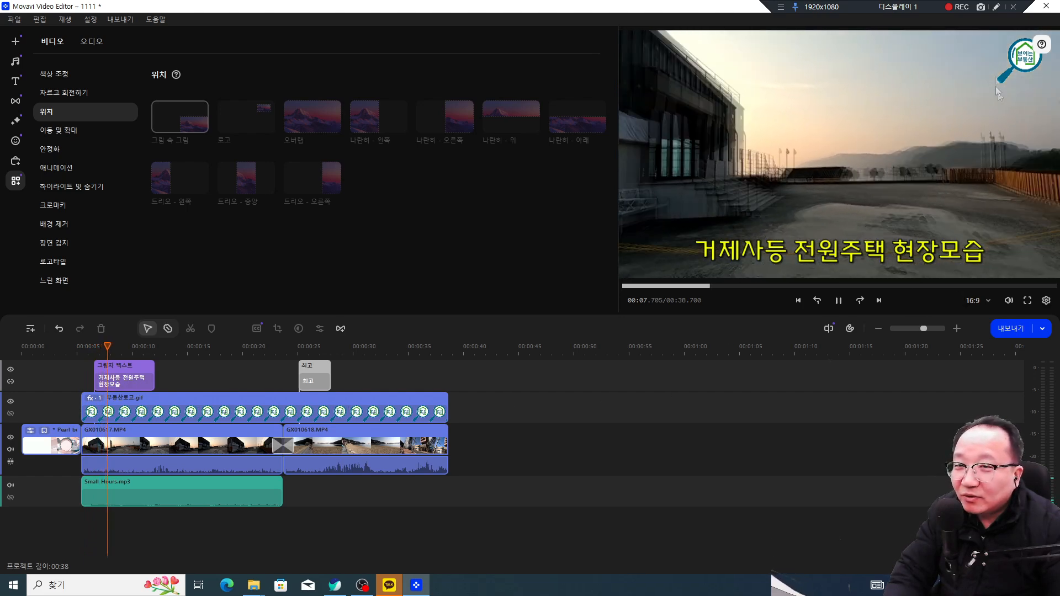
{"action": "key", "text": "space"}
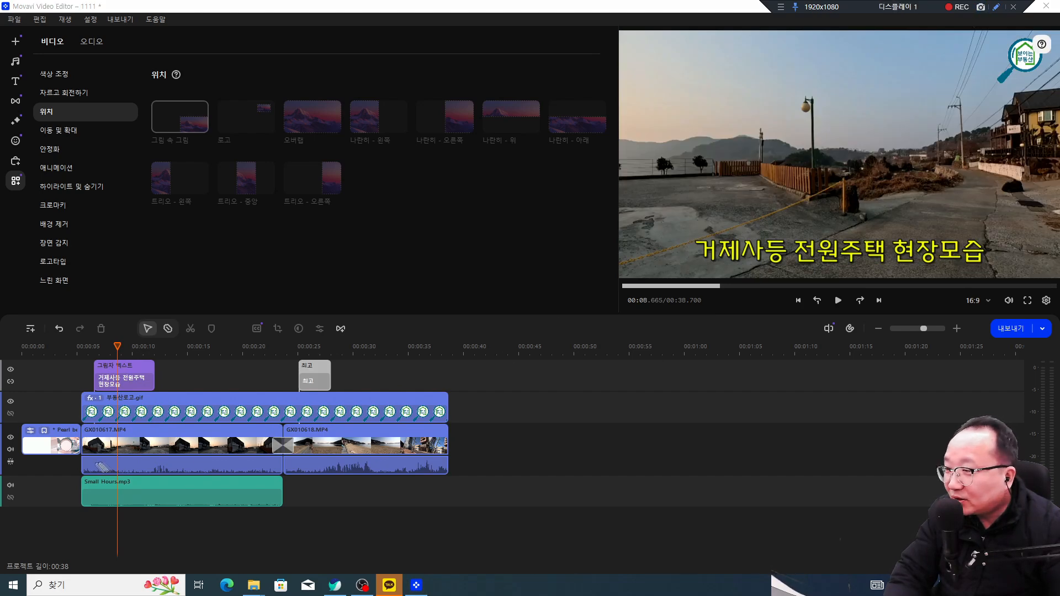
Step: Preview the opening seconds again, then select the GX010617.MP4 clip for positioning
{"action": "mouse_move", "coordinate": [85, 397]}
{"action": "left_mouse_down"}
{"action": "mouse_move", "coordinate": [85, 470]}
{"action": "mouse_move", "coordinate": [119, 437]}
{"action": "left_mouse_up"}
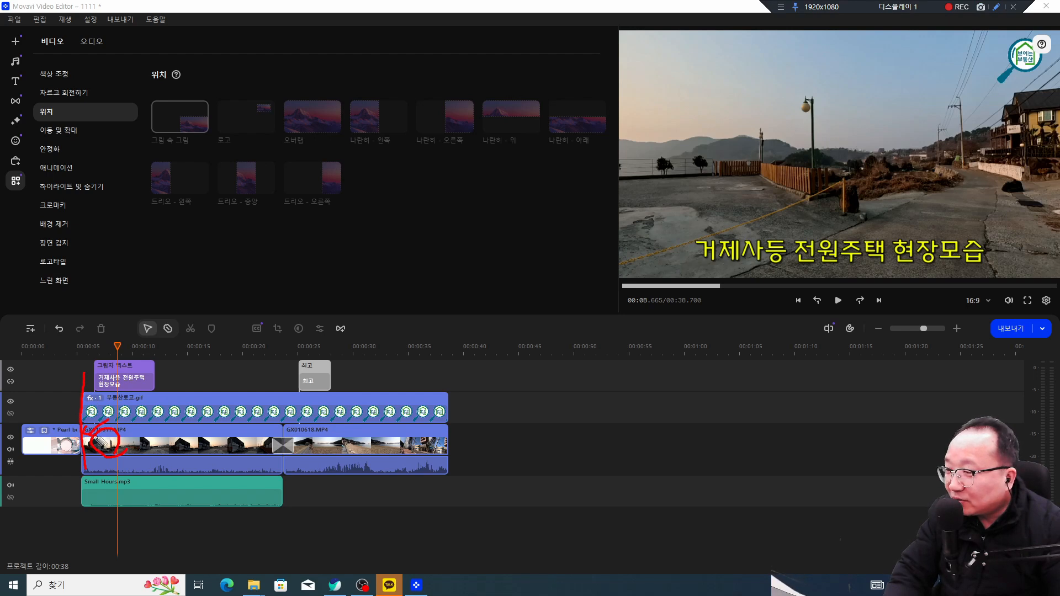
{"action": "left_click_drag", "start_coordinate": [451, 386], "coordinate": [449, 500]}
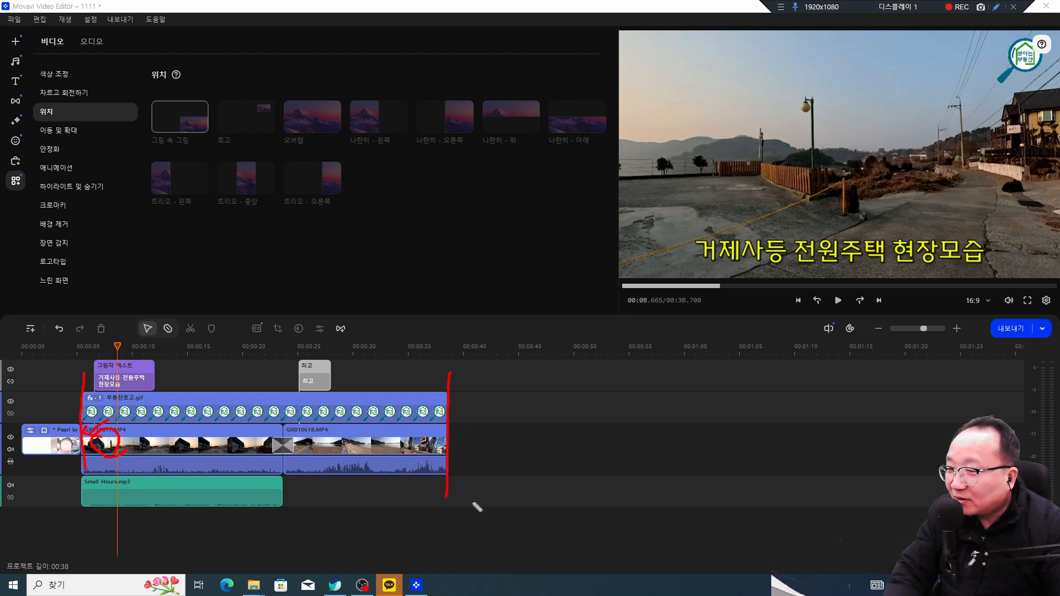
{"action": "left_click_drag", "start_coordinate": [448, 445], "coordinate": [433, 448]}
{"action": "key", "text": "Escape"}
{"action": "left_click_drag", "start_coordinate": [200, 353], "coordinate": [67, 349]}
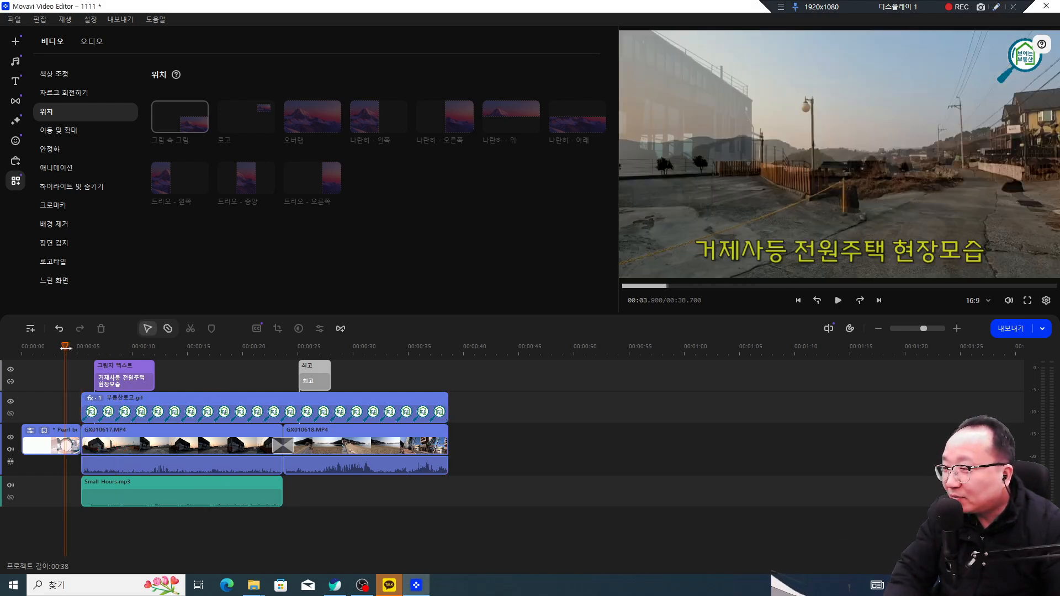
{"action": "key", "text": "space"}
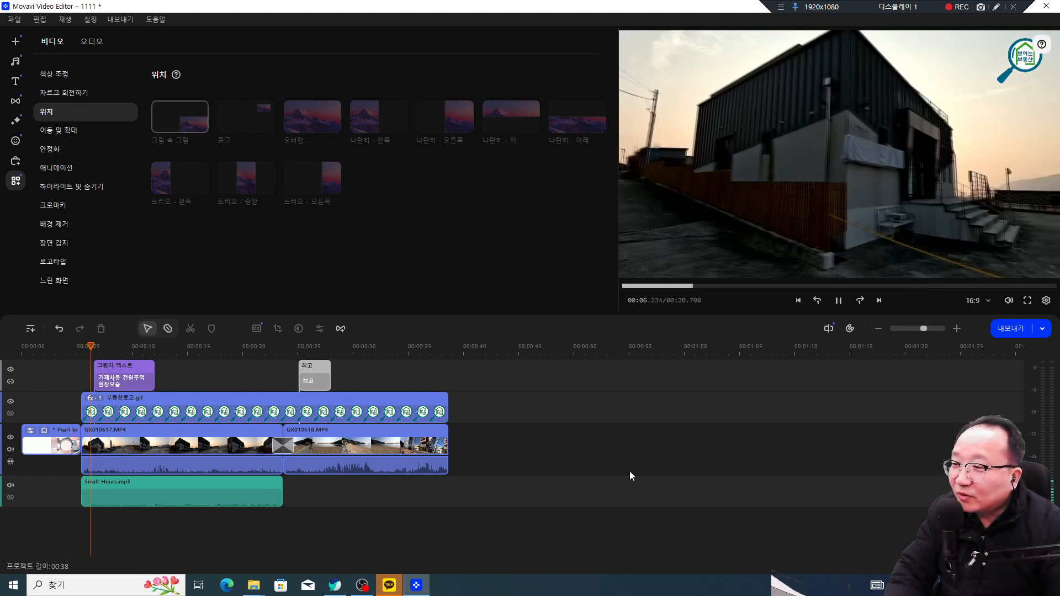
{"action": "key", "text": "space"}
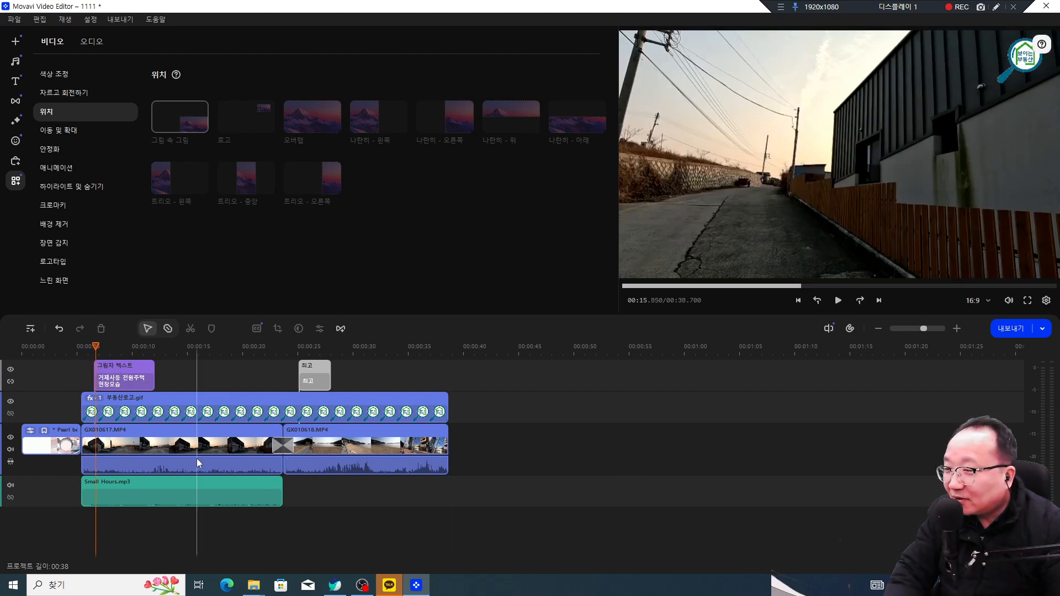
{"action": "left_click", "coordinate": [115, 449]}
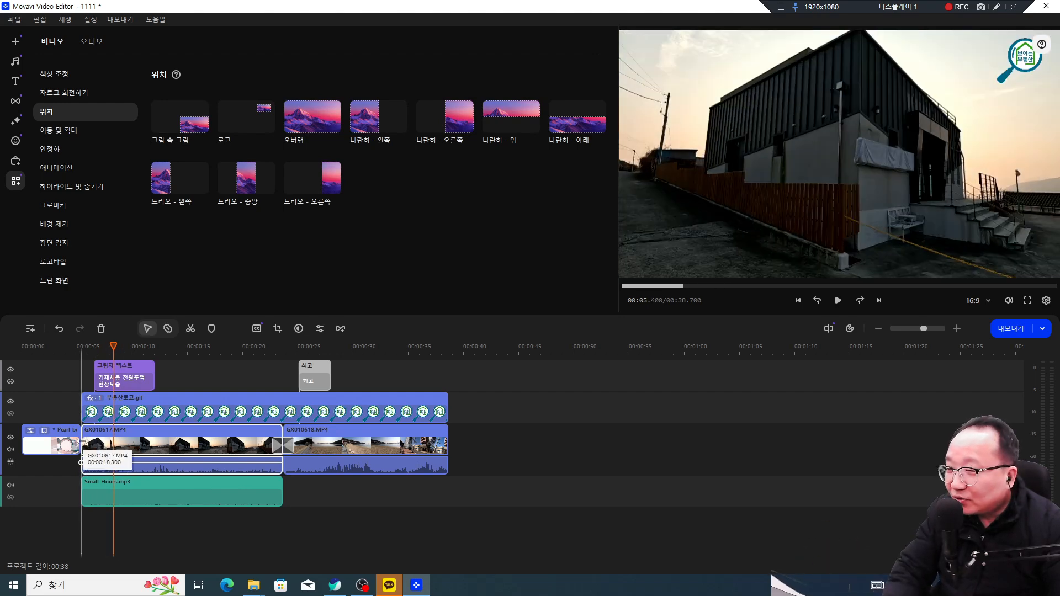
{"action": "left_click", "coordinate": [71, 349]}
{"action": "left_click_drag", "start_coordinate": [71, 351], "coordinate": [79, 350]}
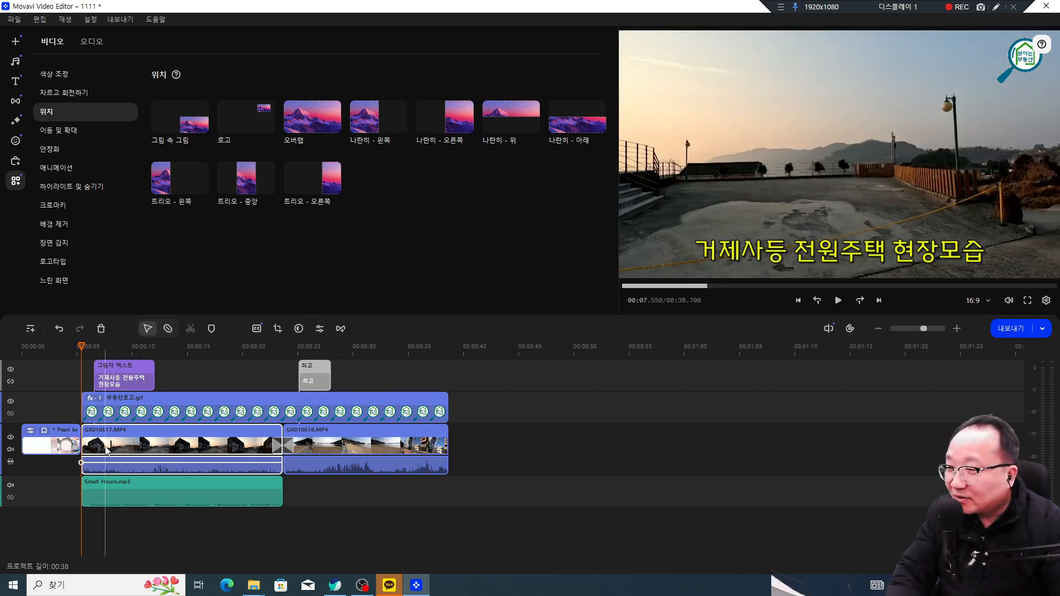
{"action": "left_click", "coordinate": [95, 347]}
{"action": "left_click_drag", "start_coordinate": [95, 346], "coordinate": [283, 347]}
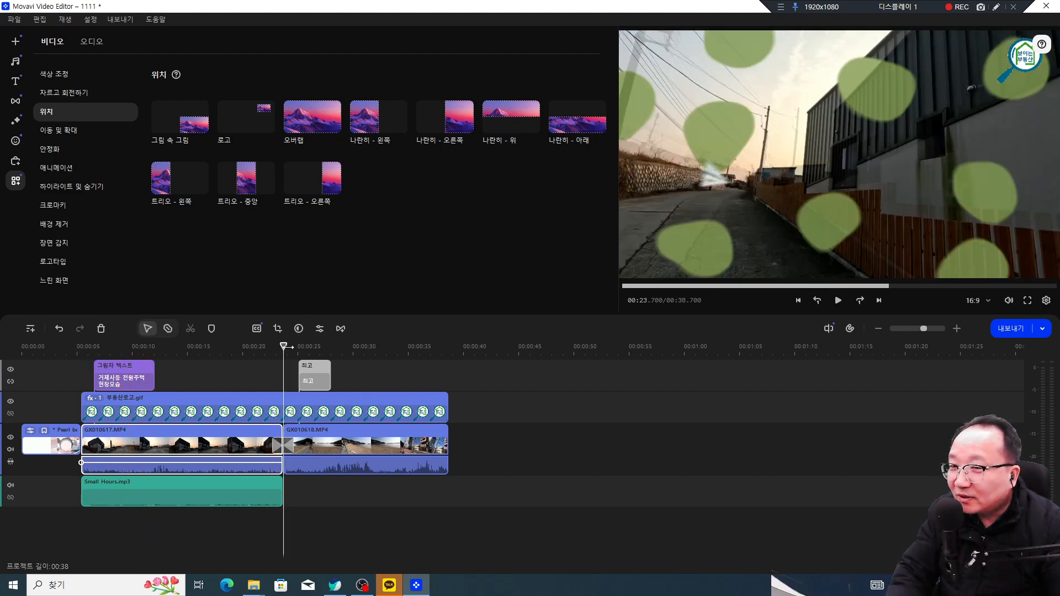
{"action": "left_click_drag", "start_coordinate": [283, 347], "coordinate": [440, 349]}
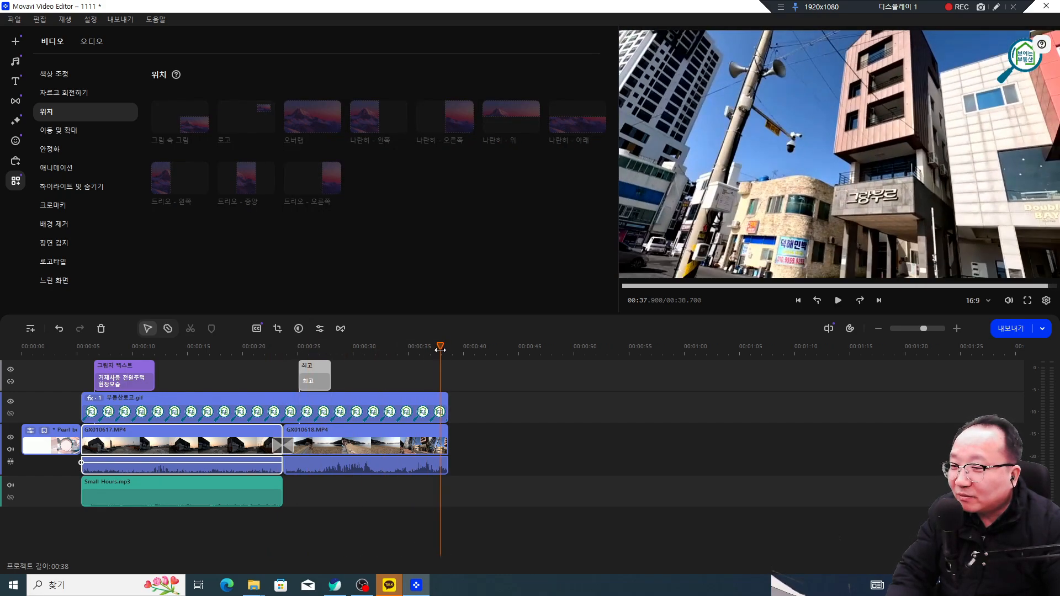
{"action": "key", "text": "space"}
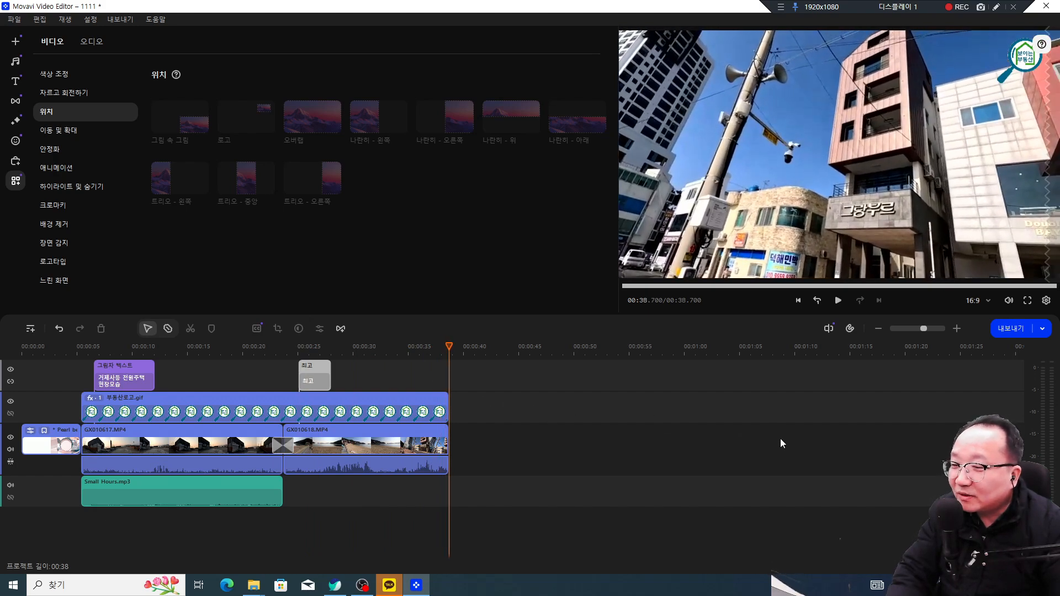
{"action": "left_click", "coordinate": [403, 438]}
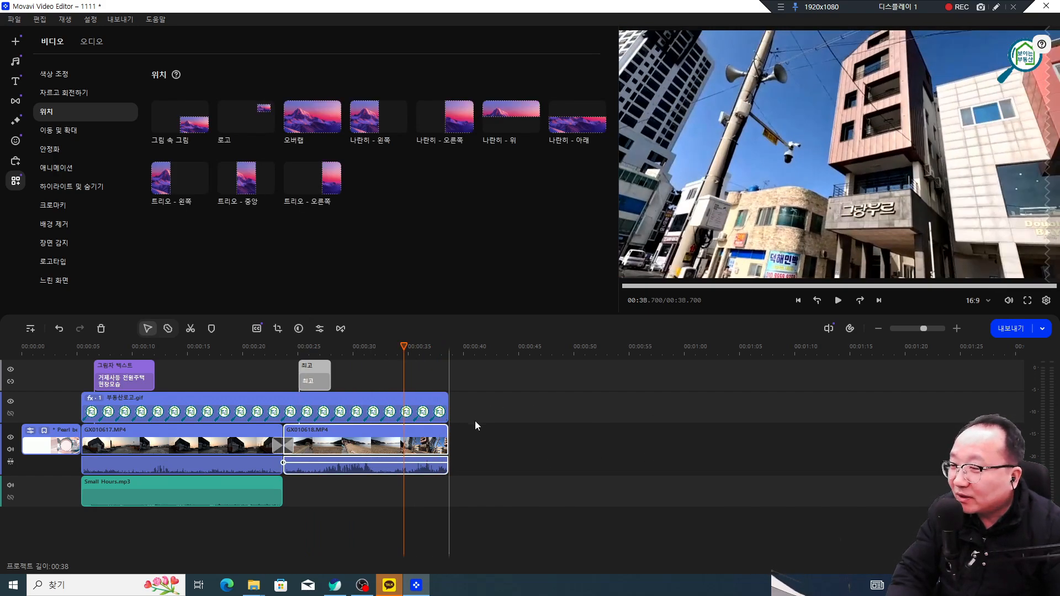
{"action": "left_click", "coordinate": [123, 445]}
Step: Set a 1.50-second fade-in on GX010617.MP4 in its 클립 설정
{"action": "double_click", "coordinate": [122, 445]}
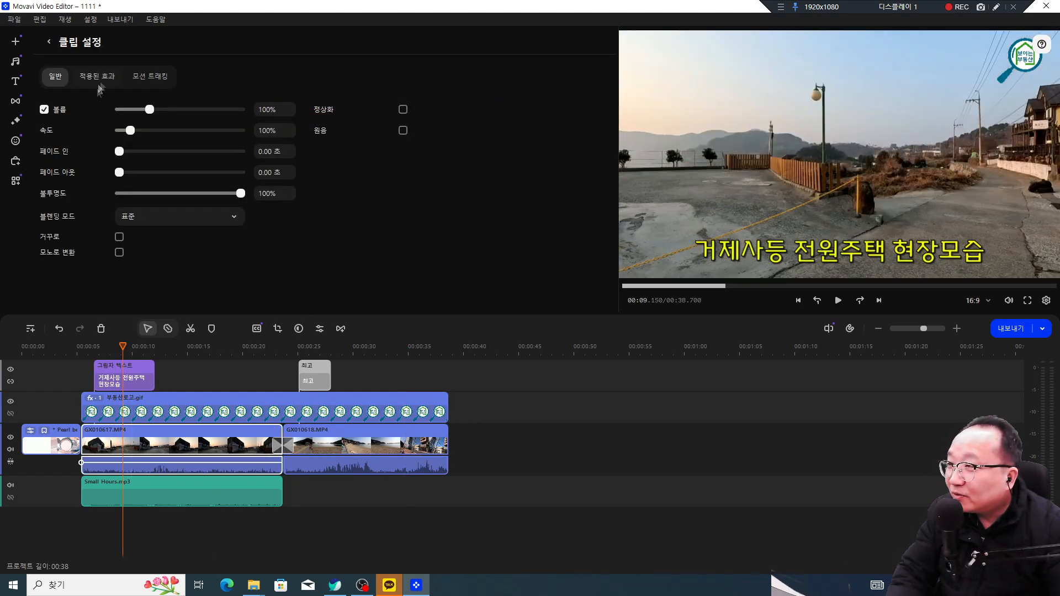
{"action": "left_click_drag", "start_coordinate": [133, 155], "coordinate": [142, 157]}
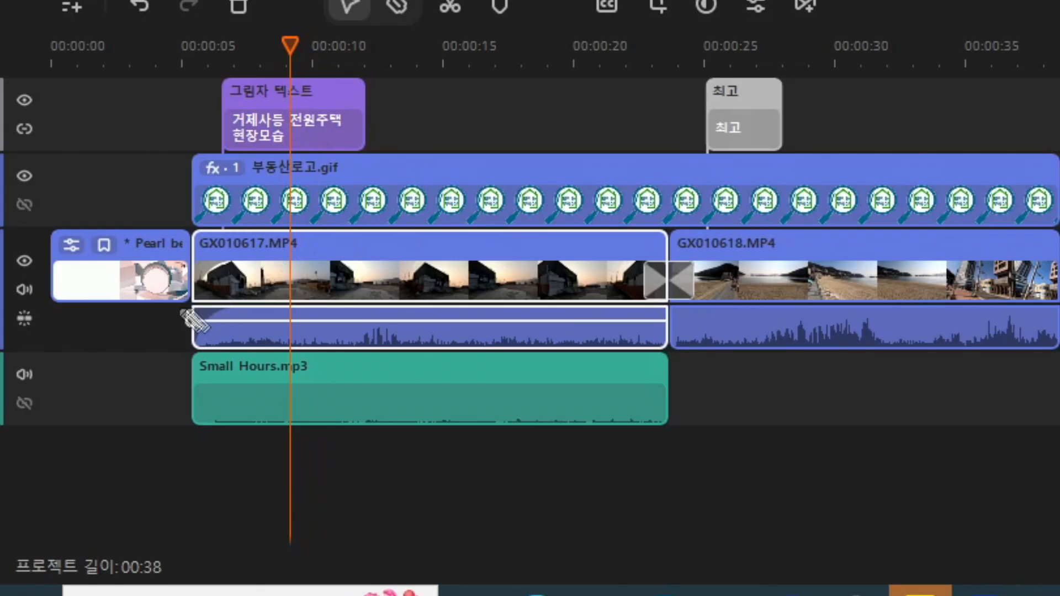
{"action": "left_click_drag", "start_coordinate": [196, 303], "coordinate": [239, 269]}
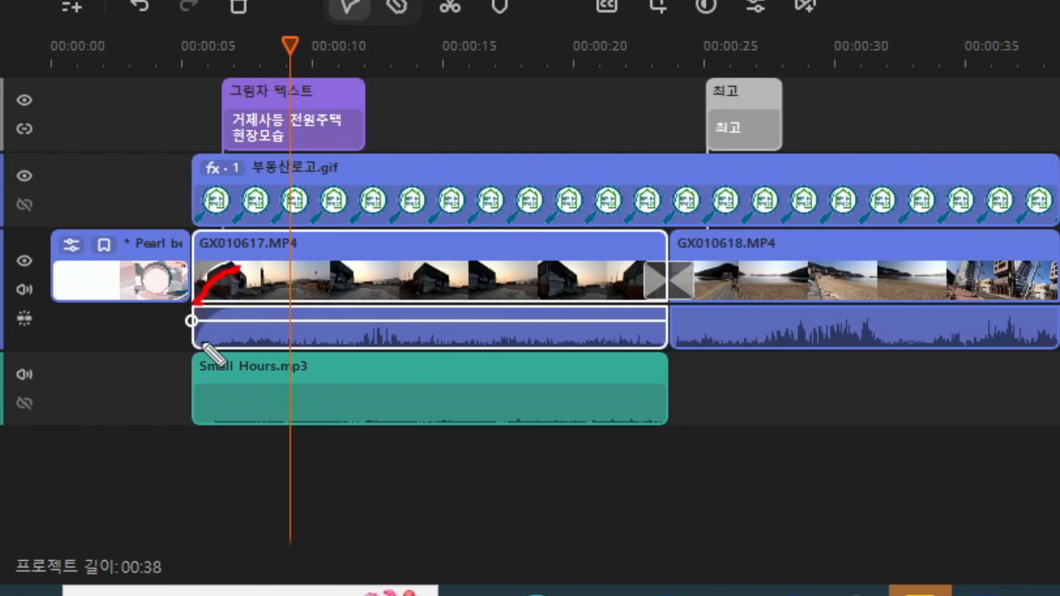
{"action": "left_click_drag", "start_coordinate": [205, 332], "coordinate": [226, 311]}
{"action": "mouse_move", "coordinate": [206, 259]}
{"action": "left_mouse_down"}
{"action": "mouse_move", "coordinate": [195, 276]}
{"action": "mouse_move", "coordinate": [222, 269]}
{"action": "left_mouse_up"}
{"action": "key", "text": "Escape"}
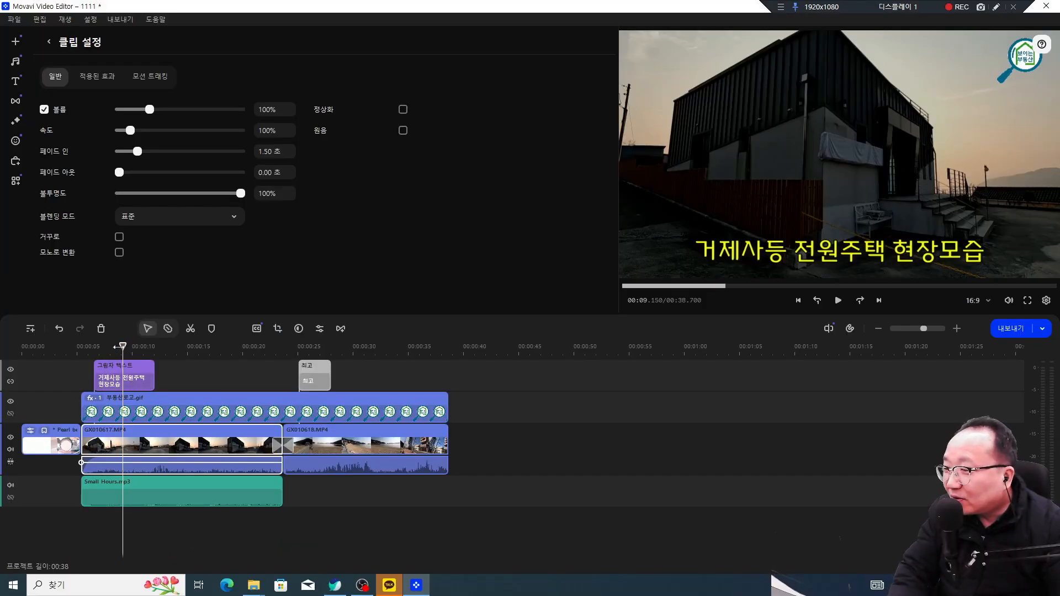
Step: Preview the faded opening and scrub to about 32 seconds, then select GX010618.MP4
{"action": "left_click_drag", "start_coordinate": [117, 346], "coordinate": [70, 355]}
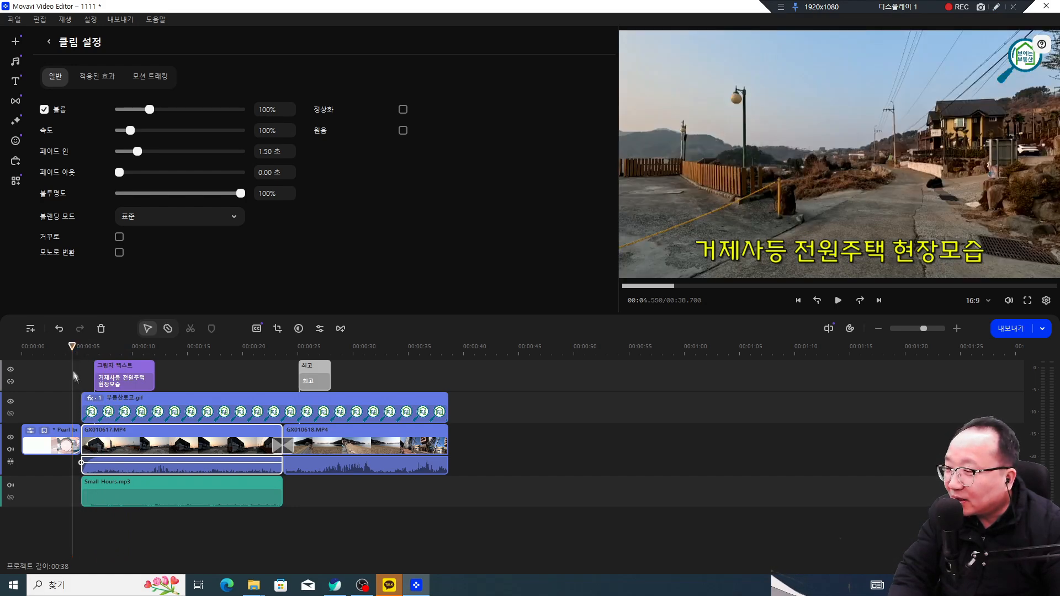
{"action": "left_click", "coordinate": [74, 377]}
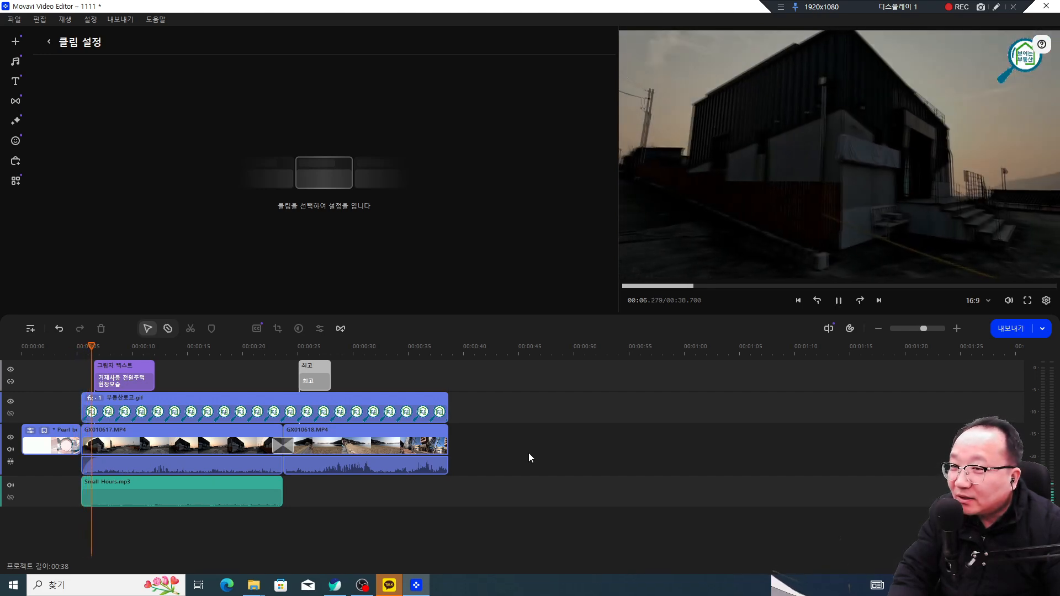
{"action": "left_click", "coordinate": [701, 213]}
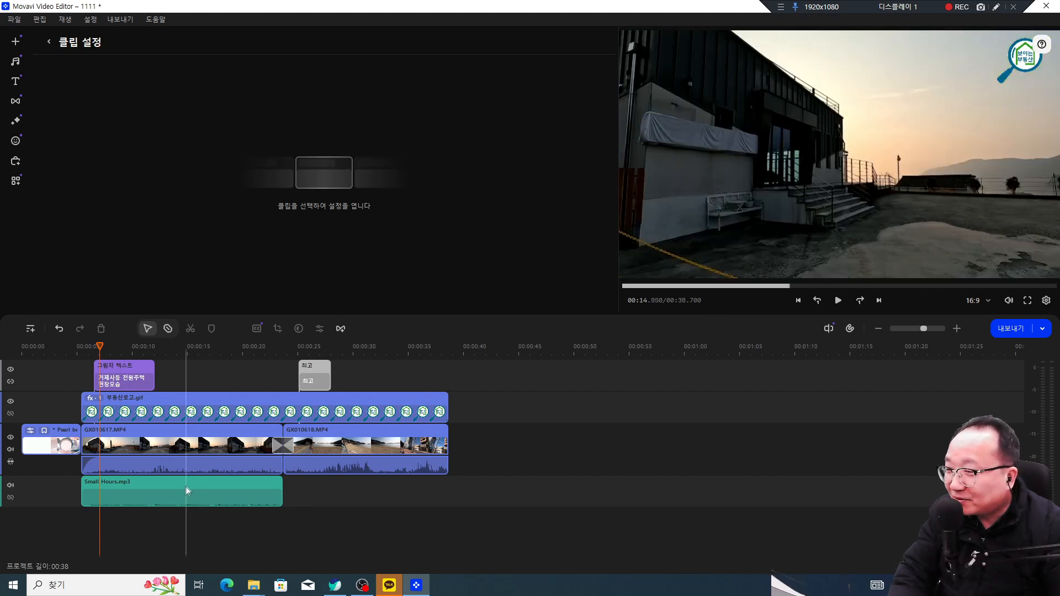
{"action": "left_click_drag", "start_coordinate": [101, 346], "coordinate": [380, 346]}
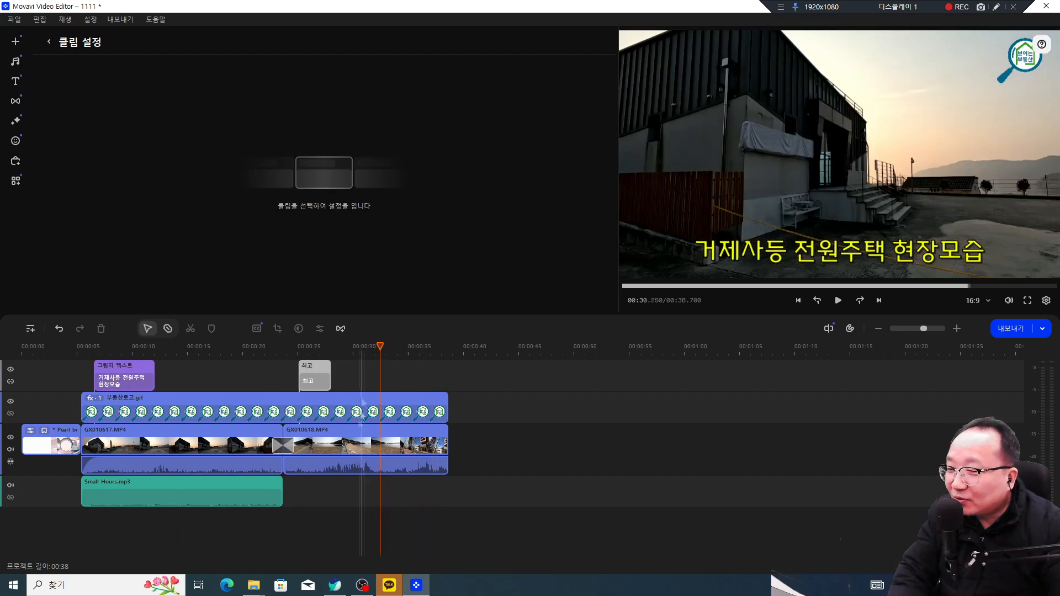
{"action": "left_click", "coordinate": [347, 441]}
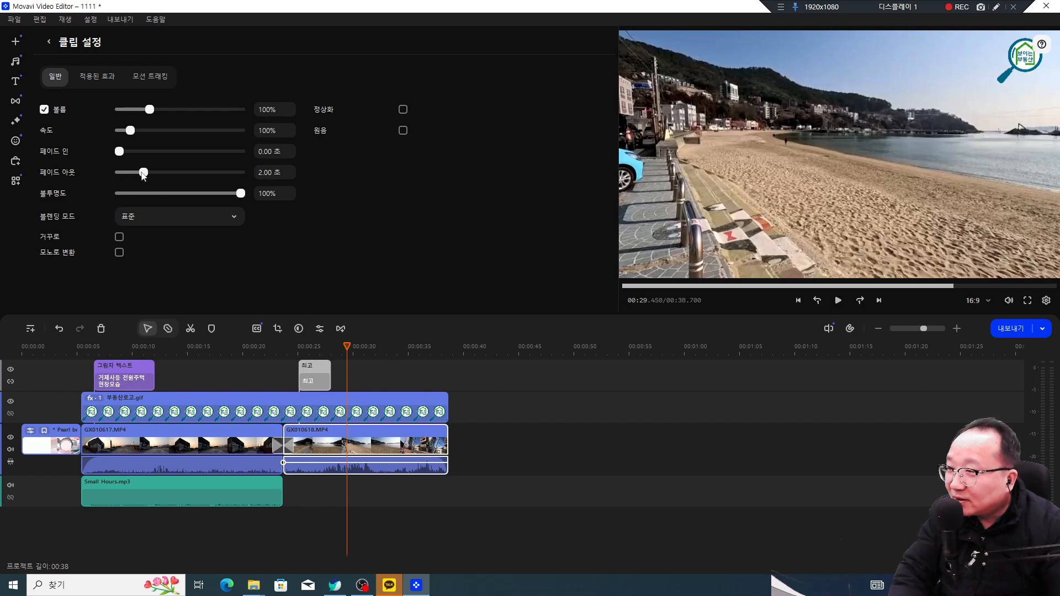
Step: Give GX010618.MP4 a 2.00-second fade-out at its end
{"action": "mouse_move", "coordinate": [386, 351]}
{"action": "left_mouse_down"}
{"action": "mouse_move", "coordinate": [430, 352]}
{"action": "mouse_move", "coordinate": [404, 353]}
{"action": "left_mouse_up"}
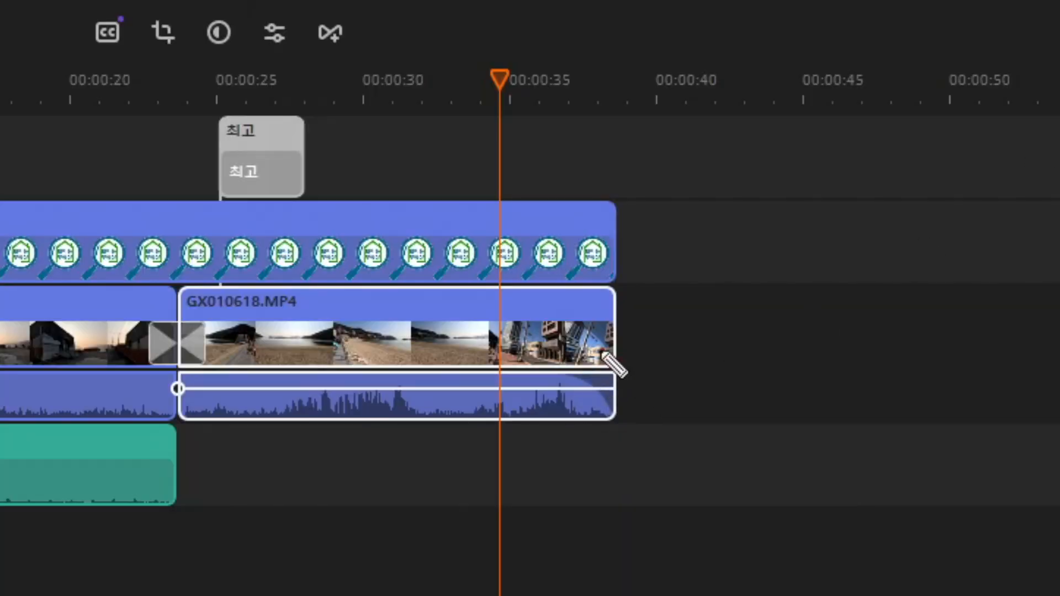
{"action": "mouse_move", "coordinate": [617, 363]}
{"action": "left_mouse_down"}
{"action": "mouse_move", "coordinate": [564, 320]}
{"action": "mouse_move", "coordinate": [611, 329]}
{"action": "left_mouse_up"}
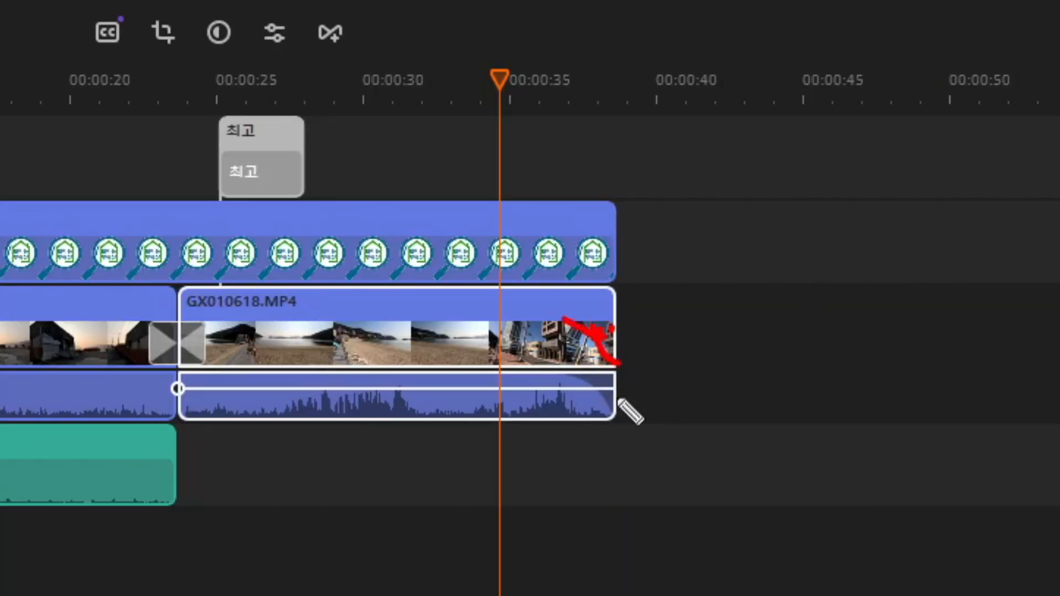
{"action": "left_click_drag", "start_coordinate": [611, 406], "coordinate": [573, 376]}
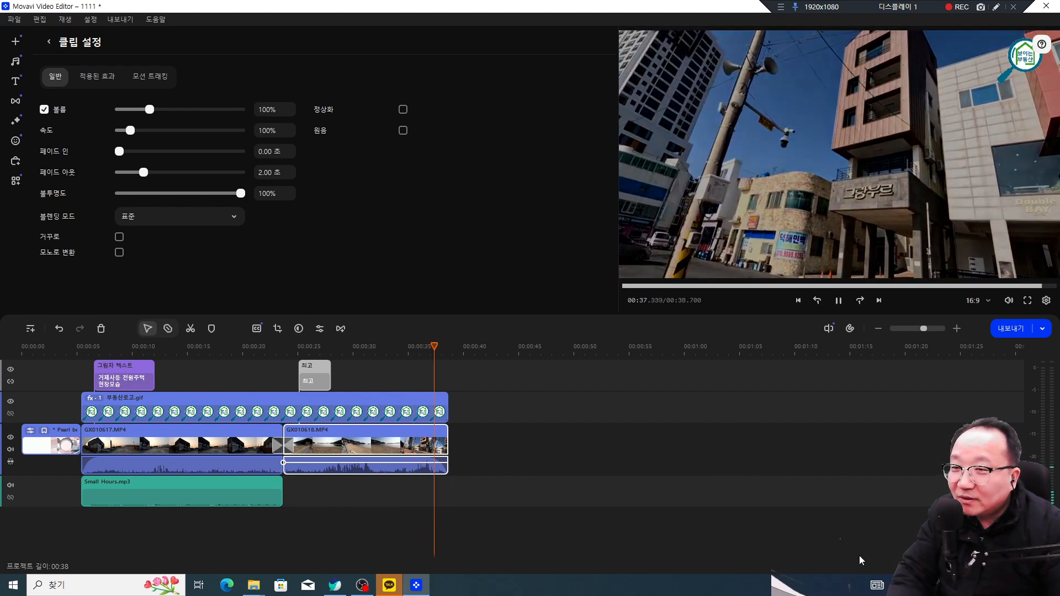
Step: Play the project start, check the GX010617 and GX010618 fades, then select the 부동산로고.gif overlay
{"action": "key", "text": "space"}
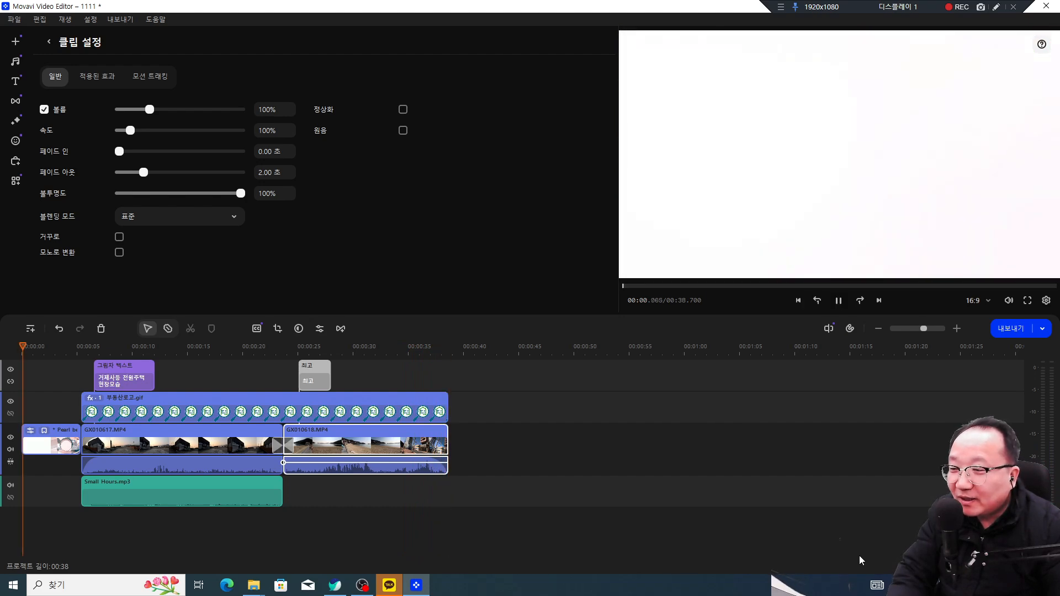
{"action": "key", "text": "space"}
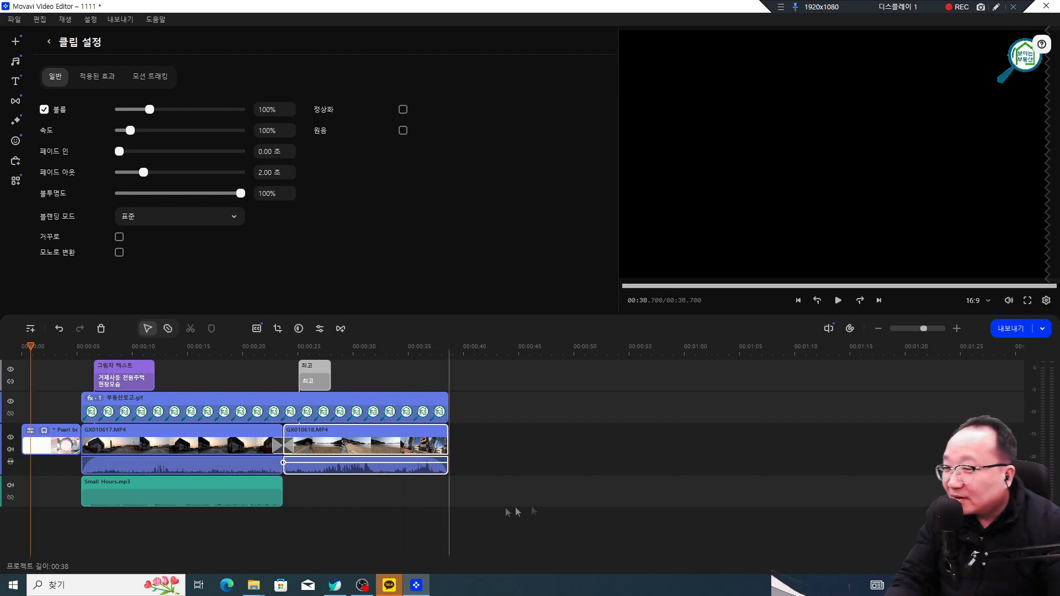
{"action": "left_click", "coordinate": [163, 441]}
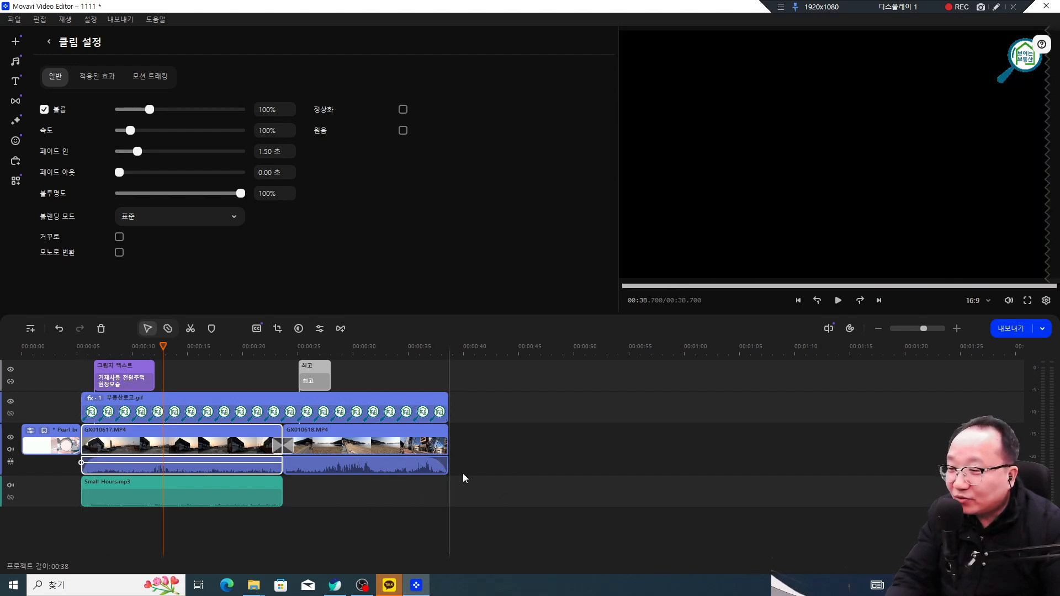
{"action": "left_click", "coordinate": [435, 458]}
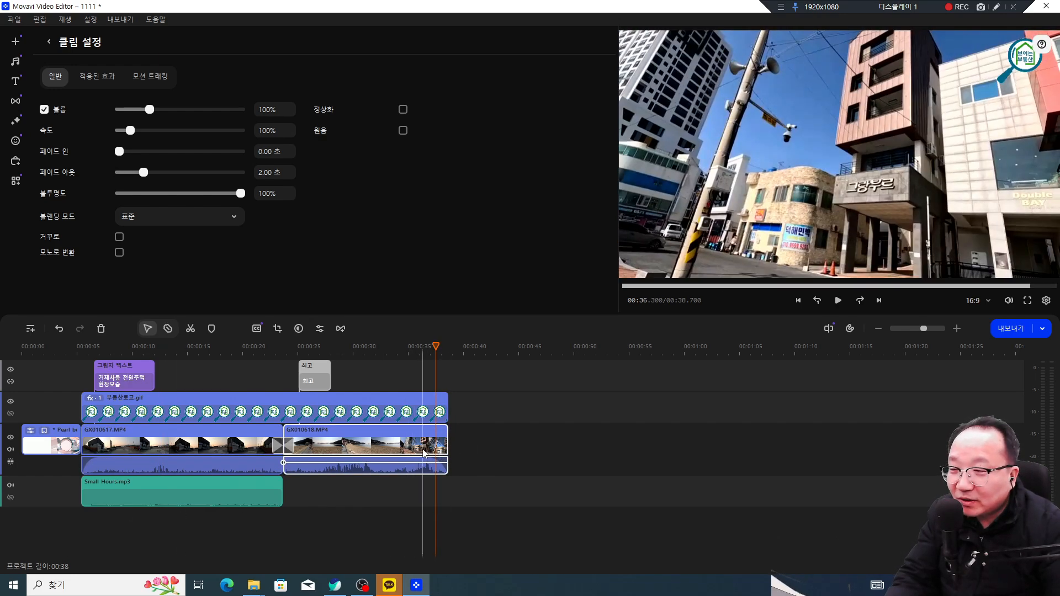
{"action": "left_click", "coordinate": [318, 409]}
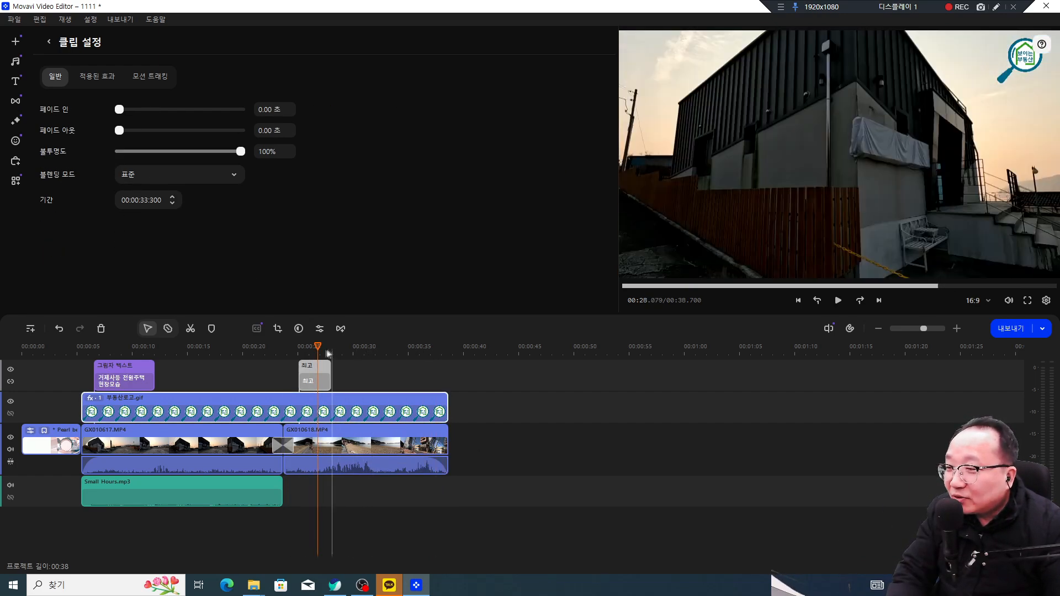
Step: Give the logo overlay a 1.50-second fade-in
{"action": "left_click", "coordinate": [81, 346]}
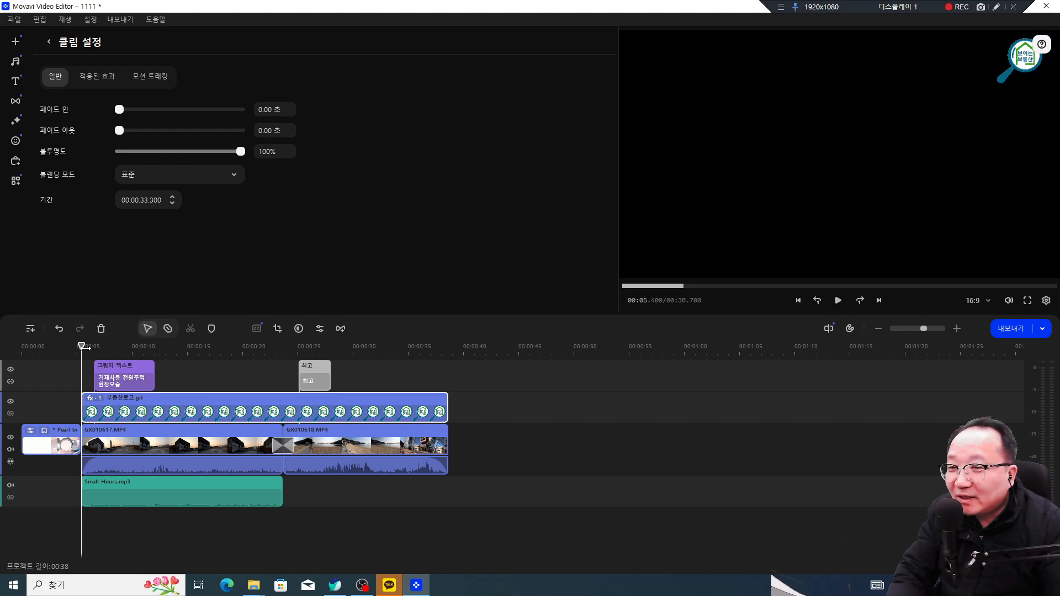
{"action": "left_click_drag", "start_coordinate": [84, 352], "coordinate": [87, 355]}
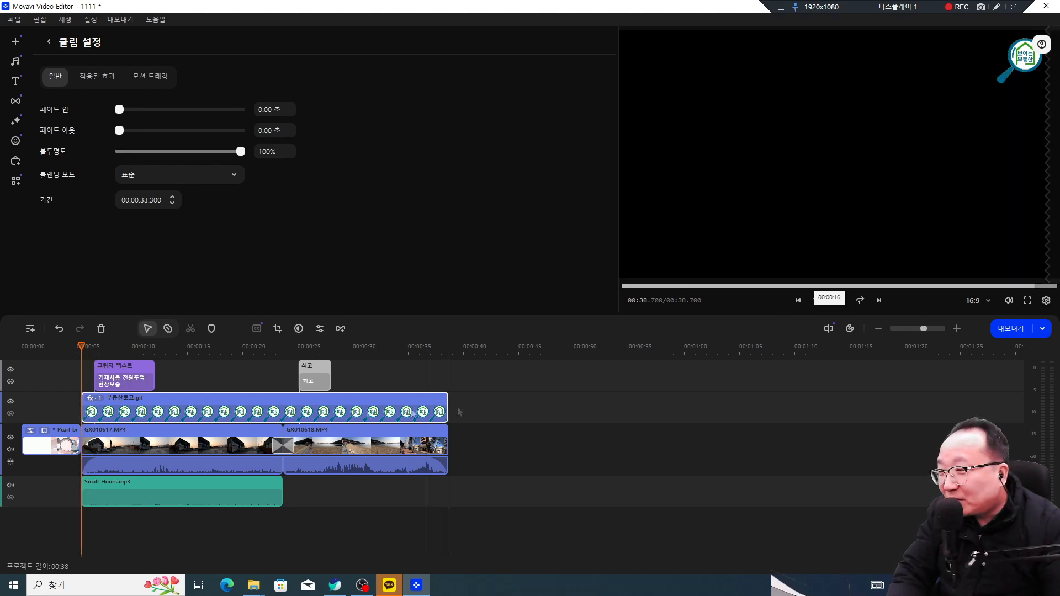
{"action": "left_click", "coordinate": [114, 408]}
{"action": "left_click_drag", "start_coordinate": [132, 114], "coordinate": [139, 115]}
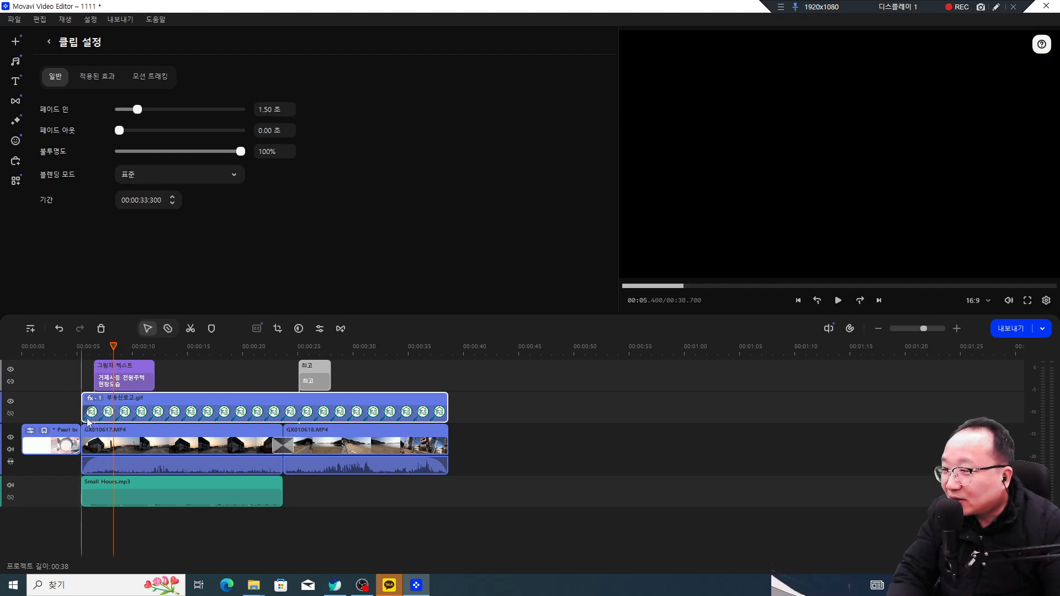
Step: Preview the project's final seconds with the logo circled, then select the 그림자 텍스트 title clip
{"action": "left_click", "coordinate": [423, 411]}
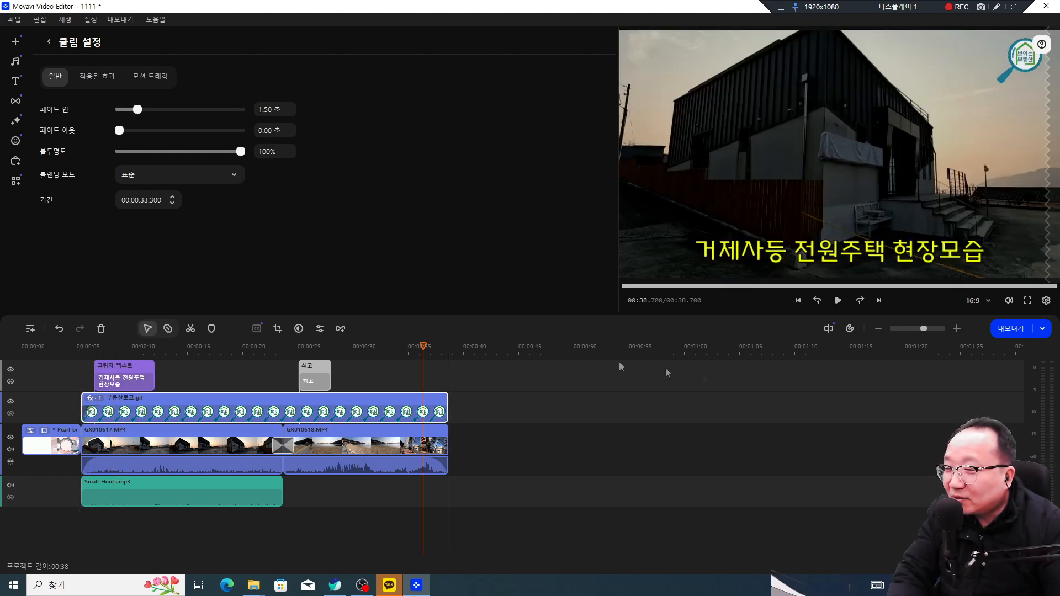
{"action": "key", "text": "space"}
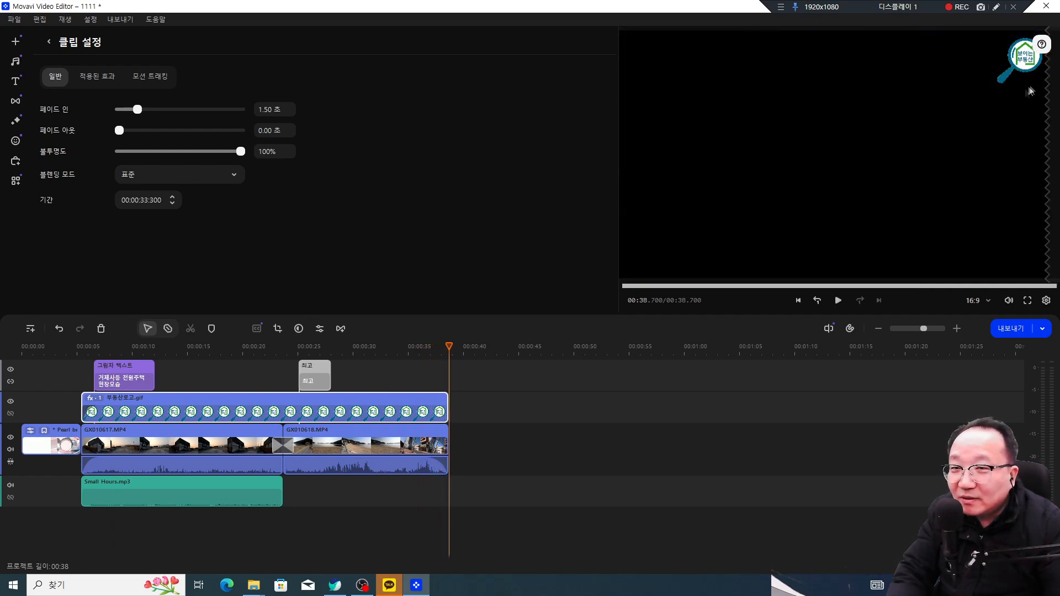
{"action": "left_click", "coordinate": [409, 415]}
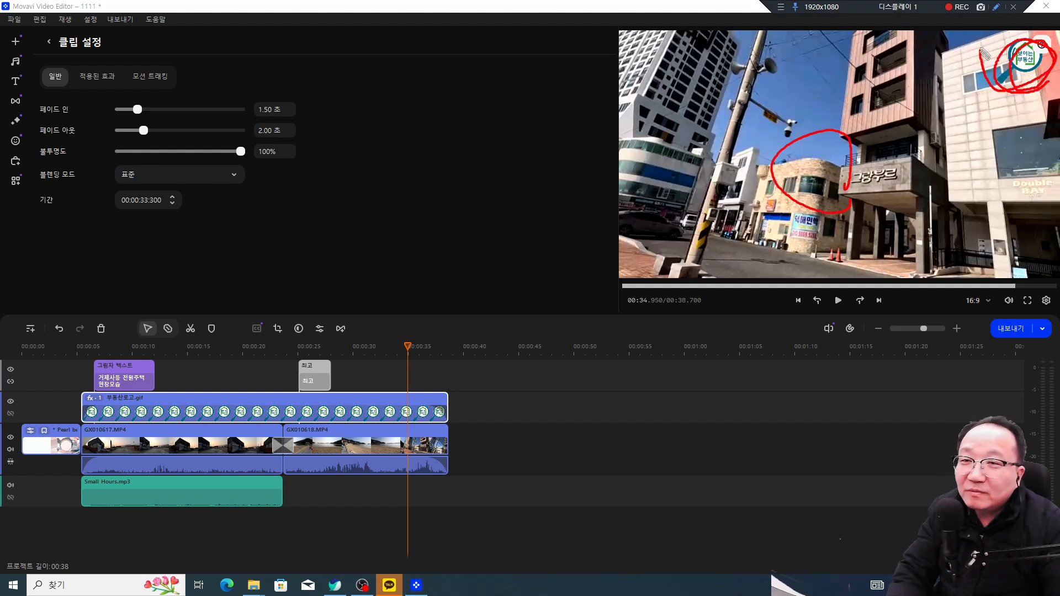
{"action": "mouse_move", "coordinate": [1030, 93]}
{"action": "left_mouse_down"}
{"action": "mouse_move", "coordinate": [1003, 64]}
{"action": "mouse_move", "coordinate": [1047, 49]}
{"action": "left_mouse_up"}
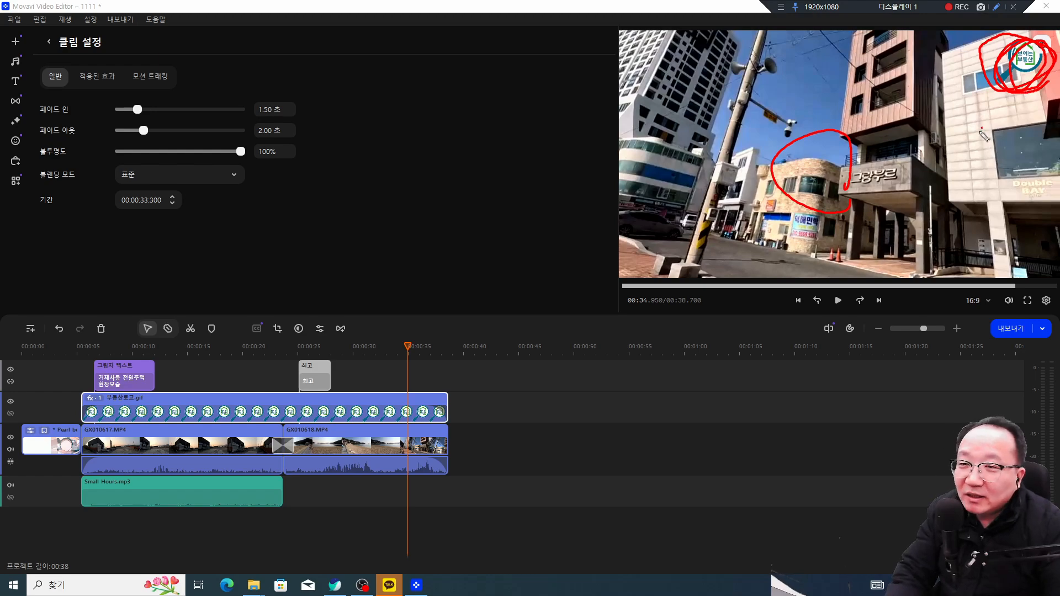
{"action": "key", "text": "Escape"}
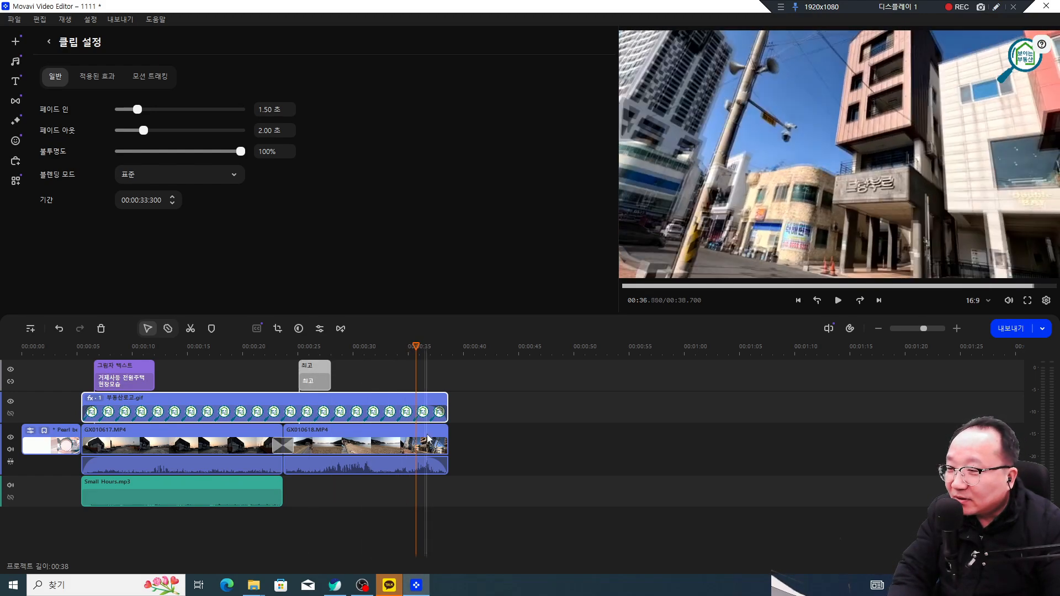
{"action": "key", "text": "space"}
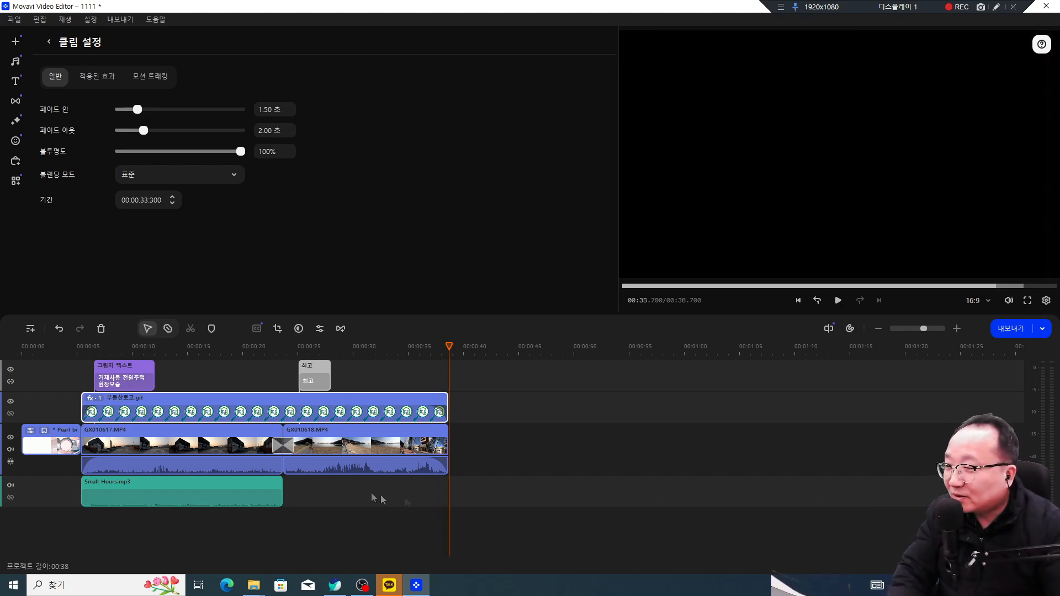
{"action": "left_click", "coordinate": [139, 380]}
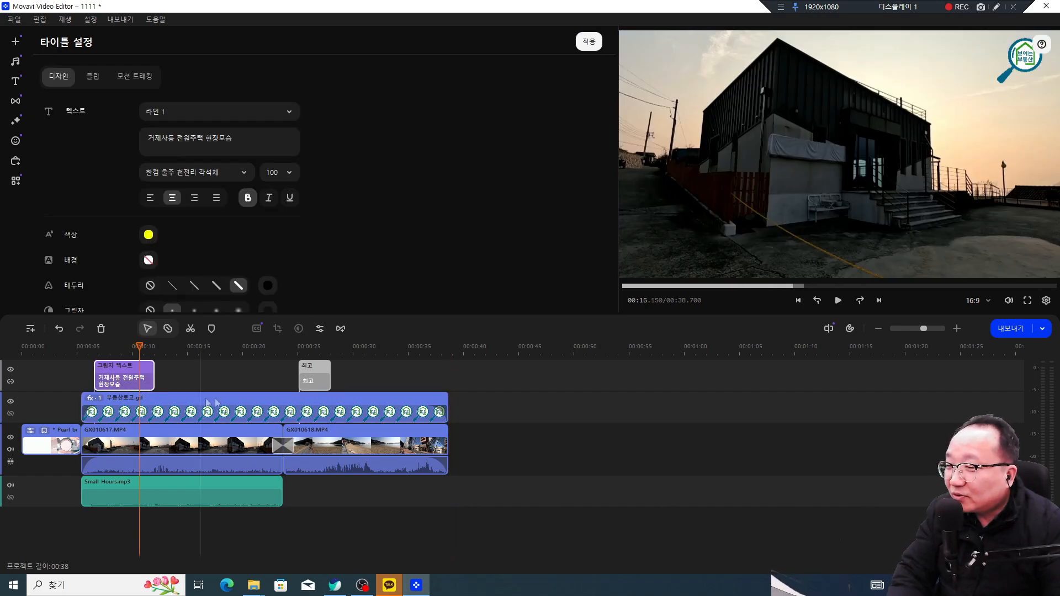
Step: Inspect the 최고 sticker, Small Hours.mp3 music and GX010618.MP4 clips
{"action": "left_click", "coordinate": [309, 386]}
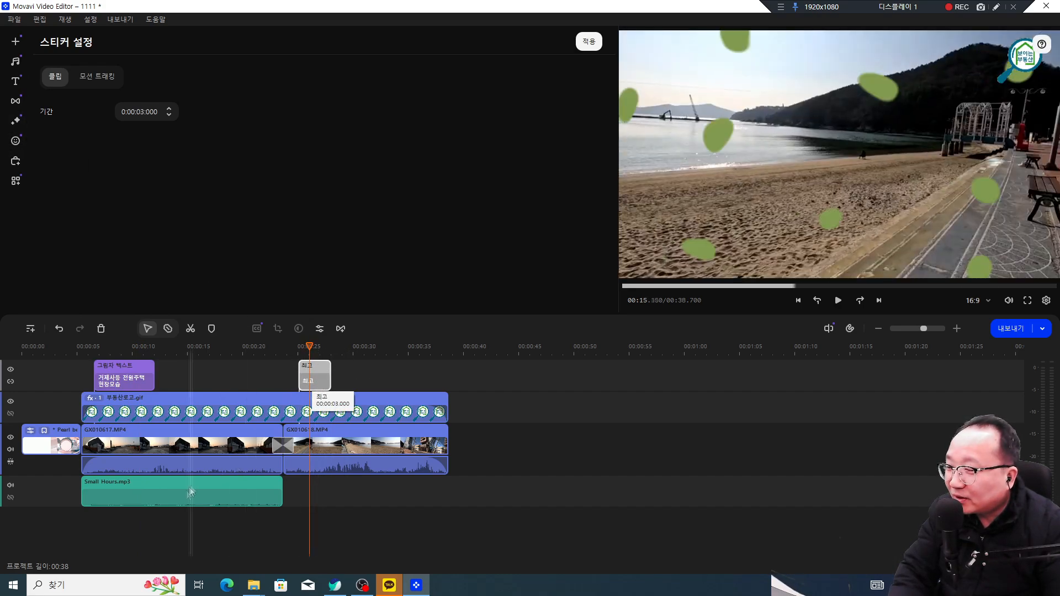
{"action": "left_click", "coordinate": [141, 494]}
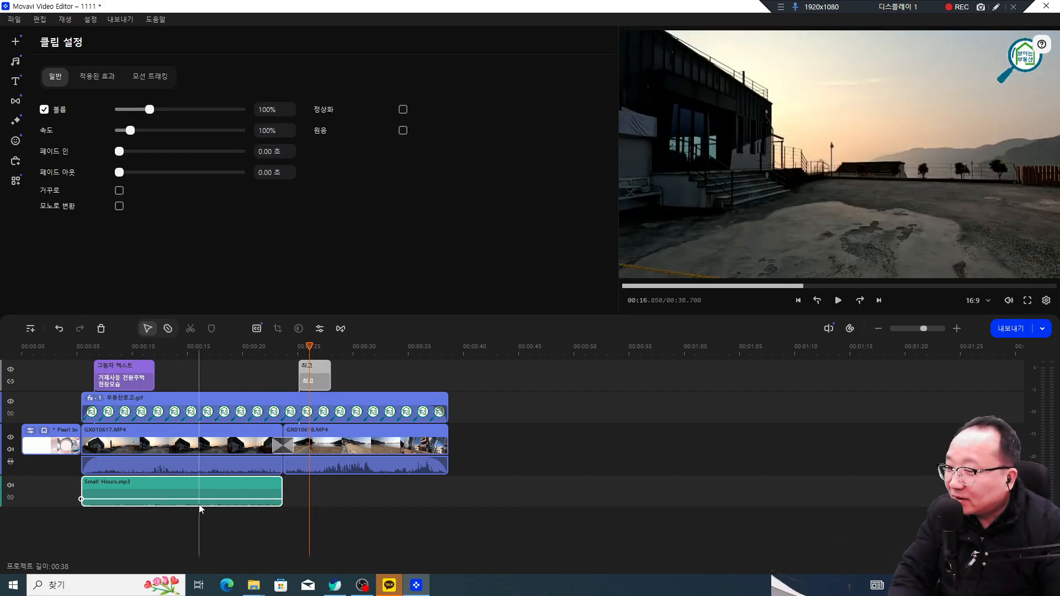
{"action": "left_click", "coordinate": [358, 450]}
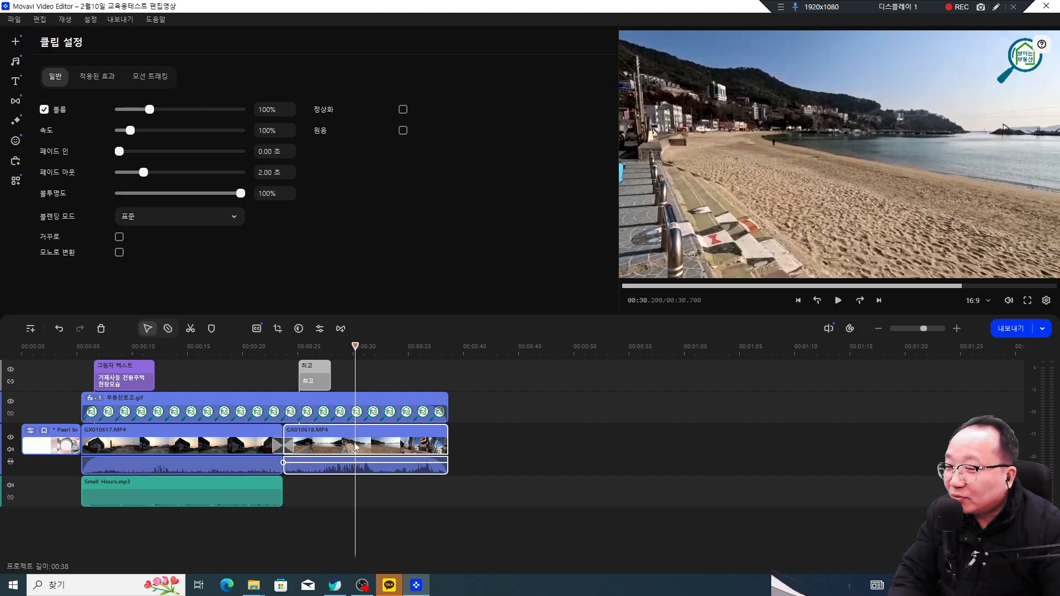
Step: Place the playhead near 00:33 where the roadside bench appears, circling it in the preview
{"action": "left_click_drag", "start_coordinate": [358, 346], "coordinate": [391, 357]}
{"action": "mouse_move", "coordinate": [392, 358]}
{"action": "left_mouse_down"}
{"action": "mouse_move", "coordinate": [383, 363]}
{"action": "mouse_move", "coordinate": [396, 353]}
{"action": "left_mouse_up"}
{"action": "left_click", "coordinate": [995, 7]}
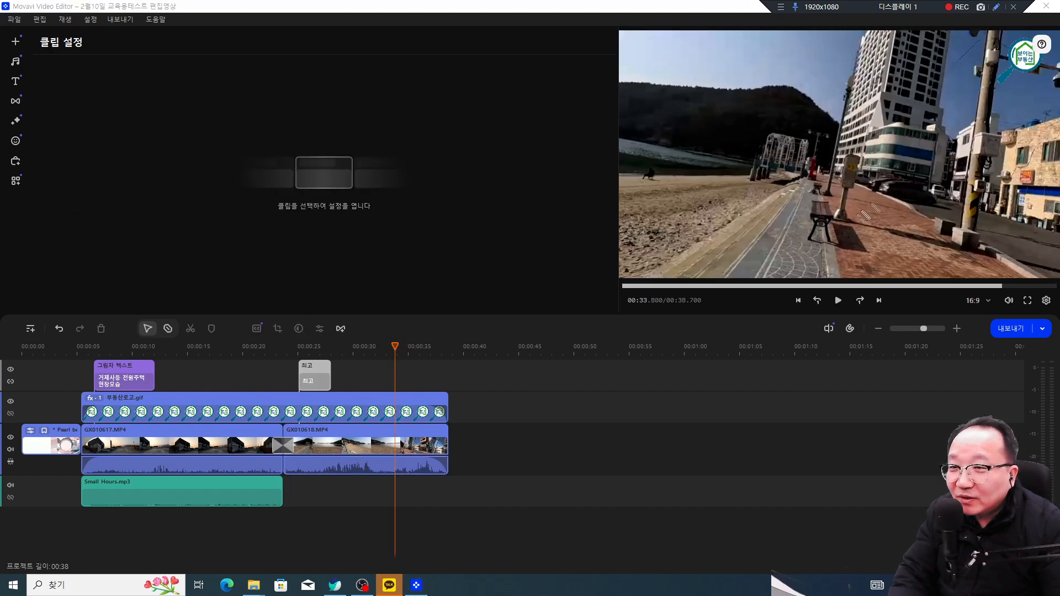
{"action": "mouse_move", "coordinate": [842, 235]}
{"action": "left_mouse_down"}
{"action": "mouse_move", "coordinate": [810, 199]}
{"action": "mouse_move", "coordinate": [840, 198]}
{"action": "mouse_move", "coordinate": [843, 237]}
{"action": "left_mouse_up"}
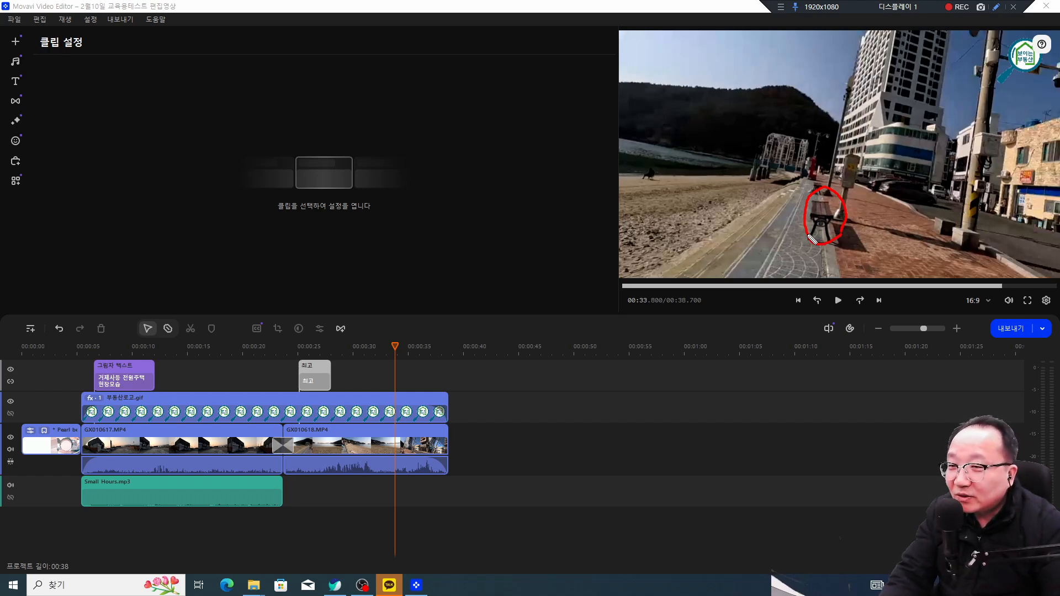
Step: Pull the playhead back to 00:33.150 and sketch how zooming stretches the timeline tracks
{"action": "key", "text": "Escape"}
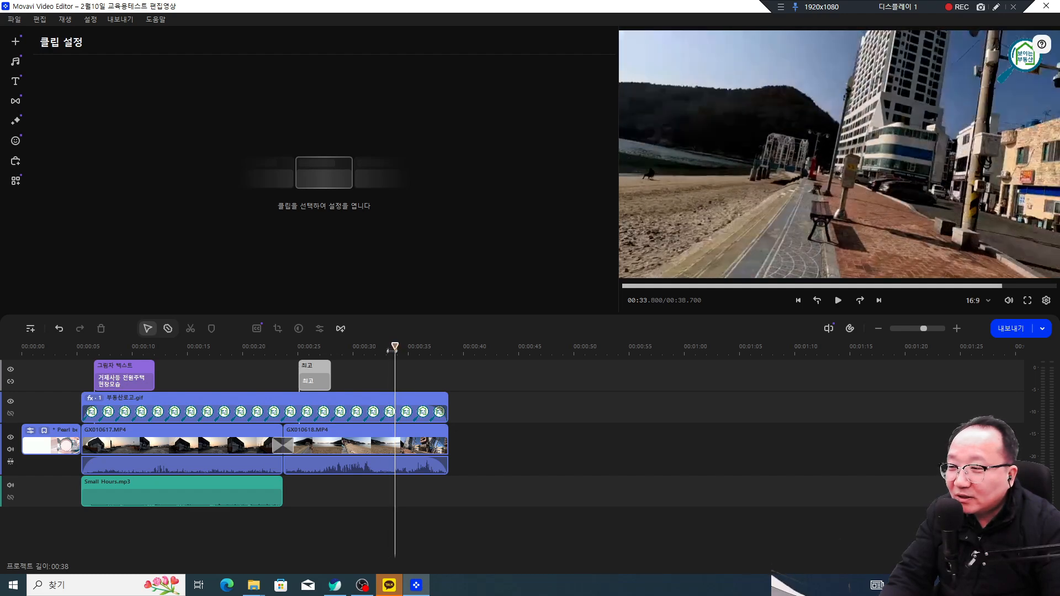
{"action": "left_click_drag", "start_coordinate": [394, 345], "coordinate": [388, 347]}
{"action": "left_click", "coordinate": [994, 8]}
{"action": "mouse_move", "coordinate": [972, 319]}
{"action": "left_mouse_down"}
{"action": "mouse_move", "coordinate": [974, 337]}
{"action": "mouse_move", "coordinate": [950, 349]}
{"action": "left_mouse_up"}
{"action": "mouse_move", "coordinate": [640, 507]}
{"action": "left_mouse_down"}
{"action": "mouse_move", "coordinate": [552, 535]}
{"action": "mouse_move", "coordinate": [69, 512]}
{"action": "mouse_move", "coordinate": [14, 414]}
{"action": "mouse_move", "coordinate": [473, 371]}
{"action": "mouse_move", "coordinate": [765, 418]}
{"action": "mouse_move", "coordinate": [610, 509]}
{"action": "left_mouse_up"}
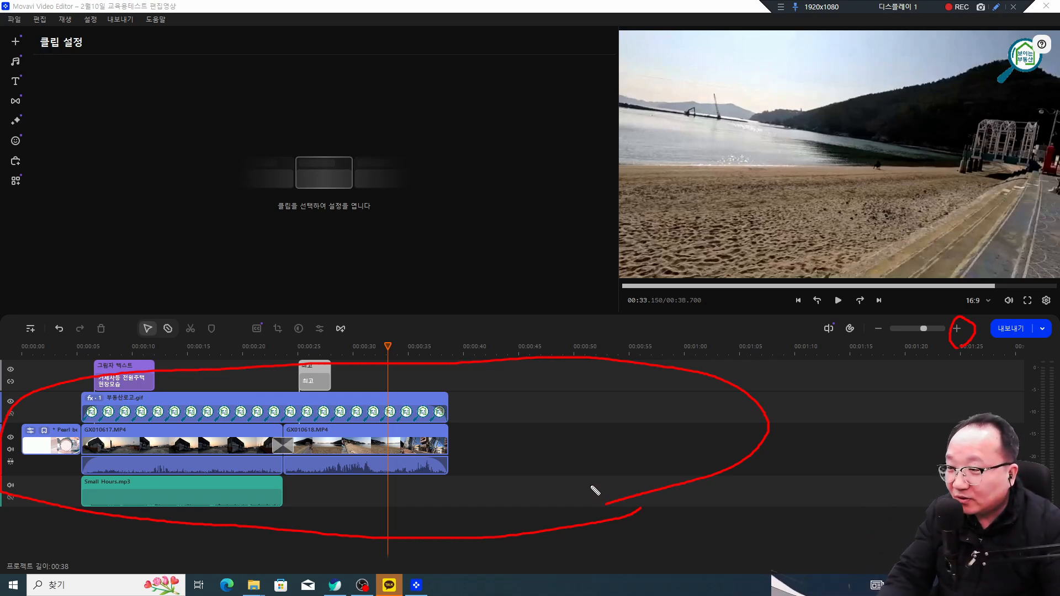
{"action": "left_click_drag", "start_coordinate": [462, 416], "coordinate": [850, 420]}
{"action": "mouse_move", "coordinate": [852, 406]}
{"action": "left_mouse_down"}
{"action": "mouse_move", "coordinate": [887, 425]}
{"action": "mouse_move", "coordinate": [806, 459]}
{"action": "left_mouse_up"}
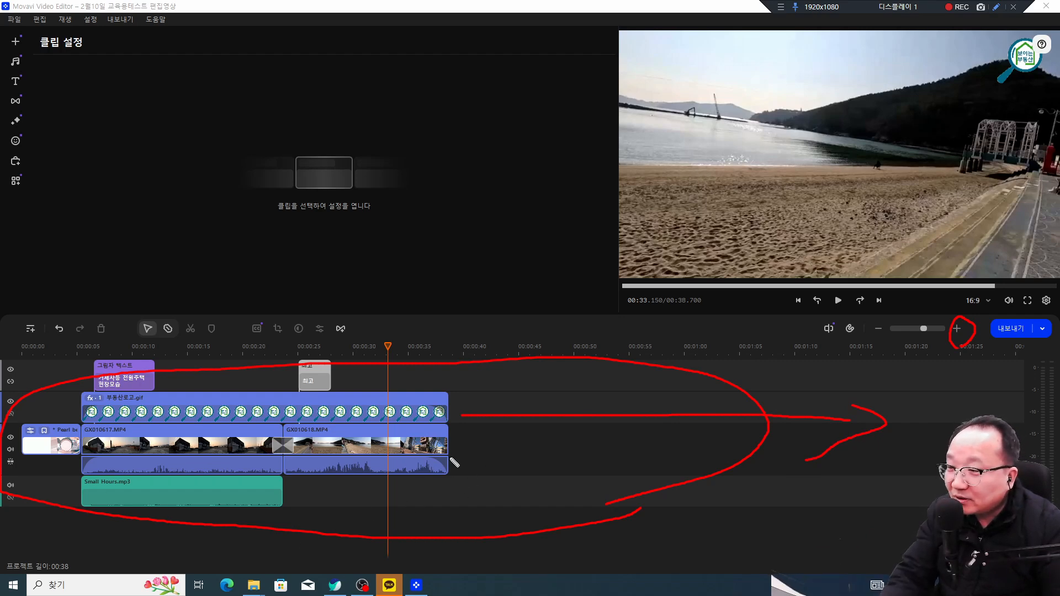
{"action": "key", "text": "Escape"}
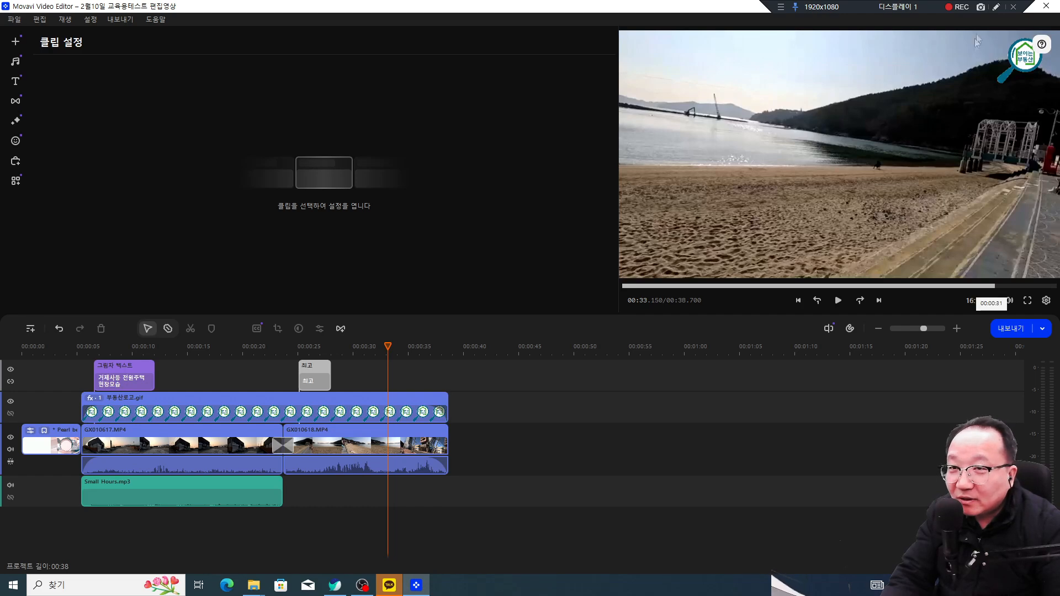
Step: Zoom the timeline in three steps and set the playhead on the cut point at 00:33.315
{"action": "left_click", "coordinate": [957, 329]}
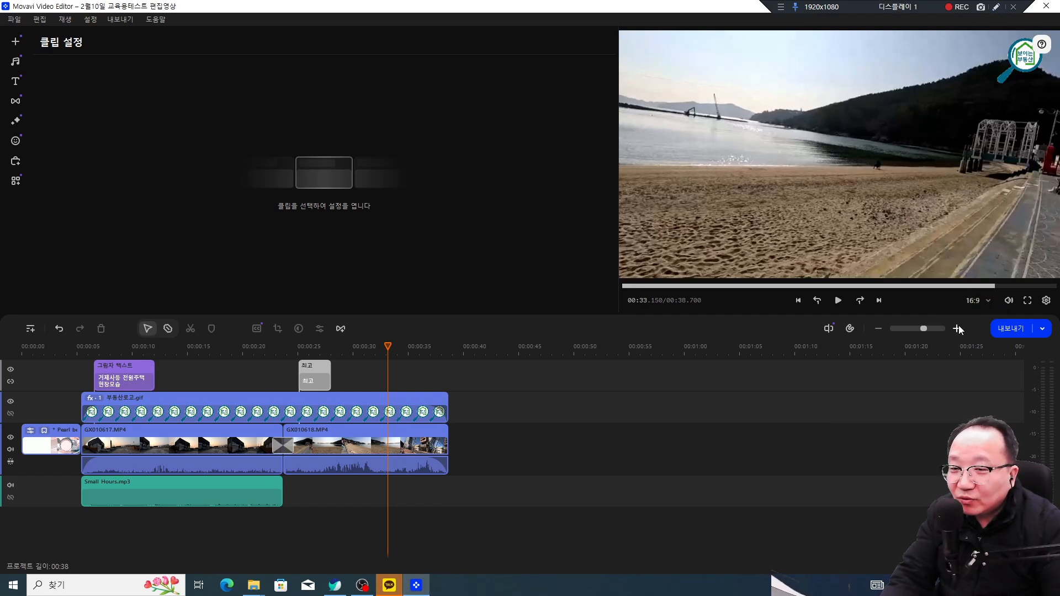
{"action": "left_click", "coordinate": [958, 330]}
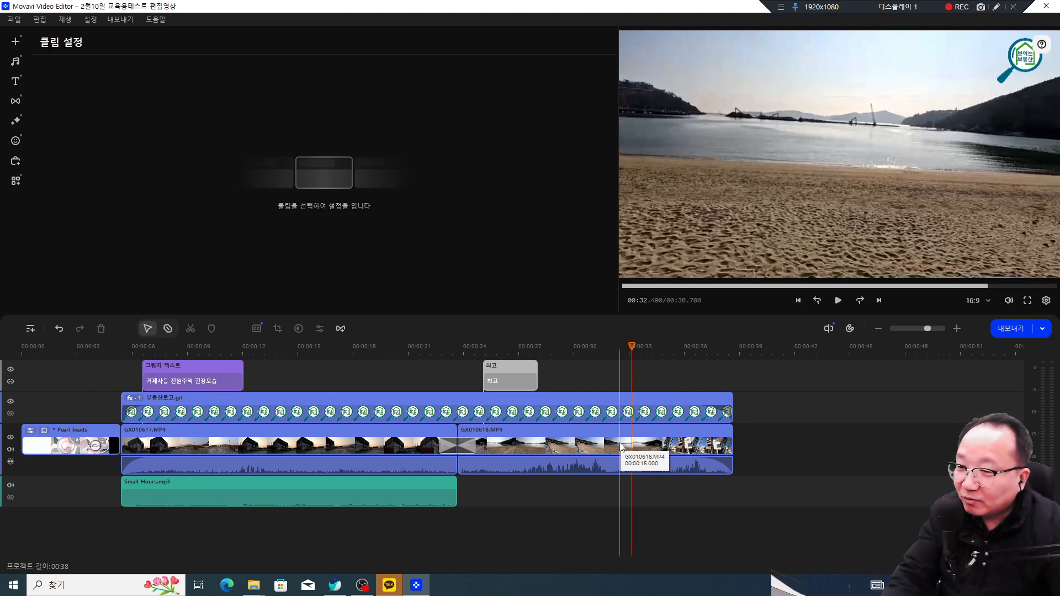
{"action": "left_click_drag", "start_coordinate": [633, 345], "coordinate": [638, 346]}
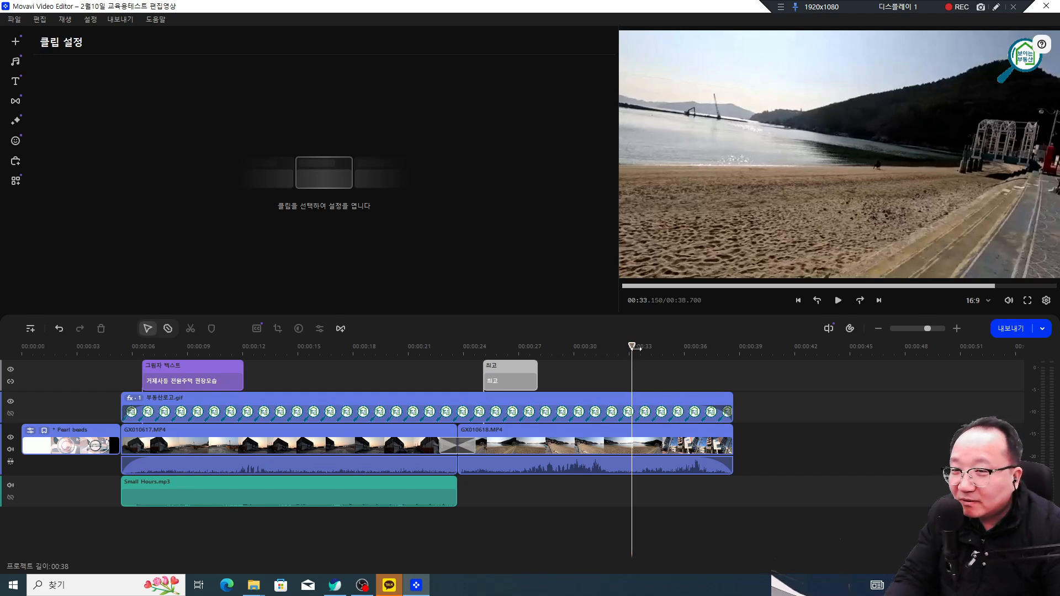
{"action": "left_click", "coordinate": [956, 329]}
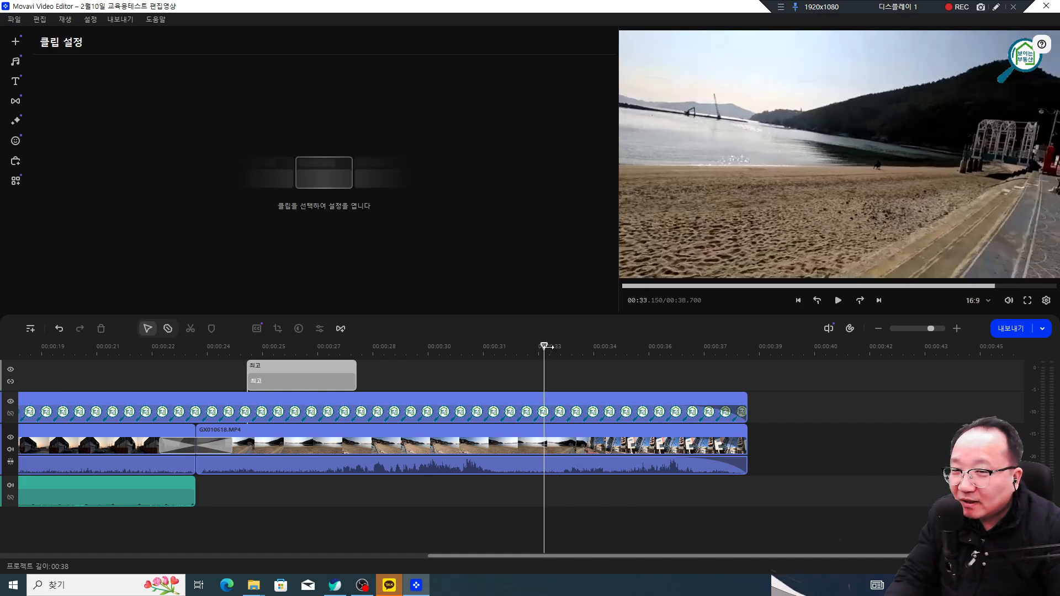
{"action": "left_click_drag", "start_coordinate": [546, 347], "coordinate": [549, 348]}
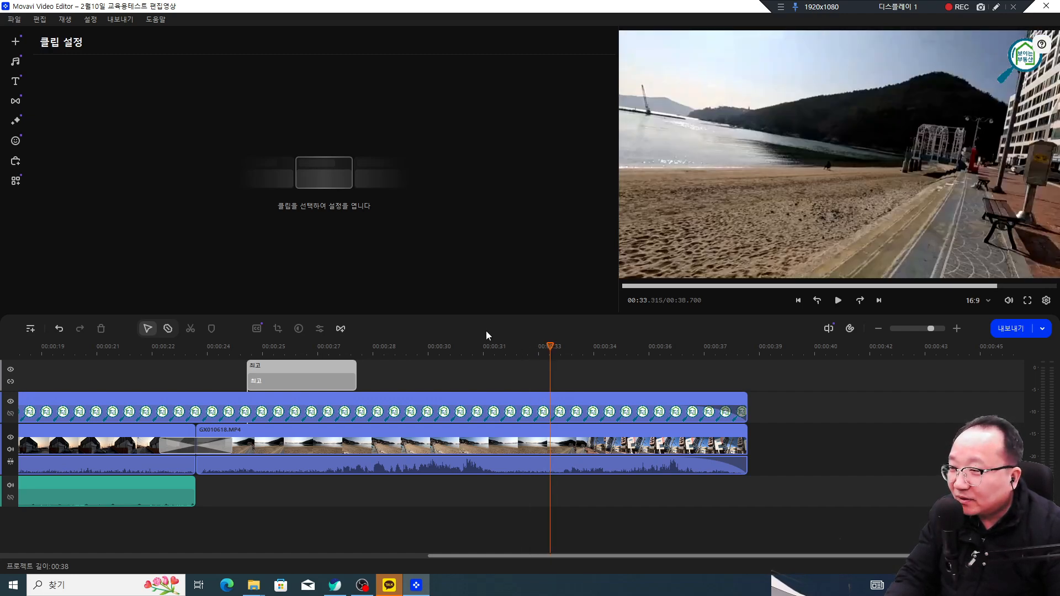
Step: Split GX010618.MP4 at 00:33.3, marking the bench and sand path in the preview
{"action": "left_click", "coordinate": [553, 416]}
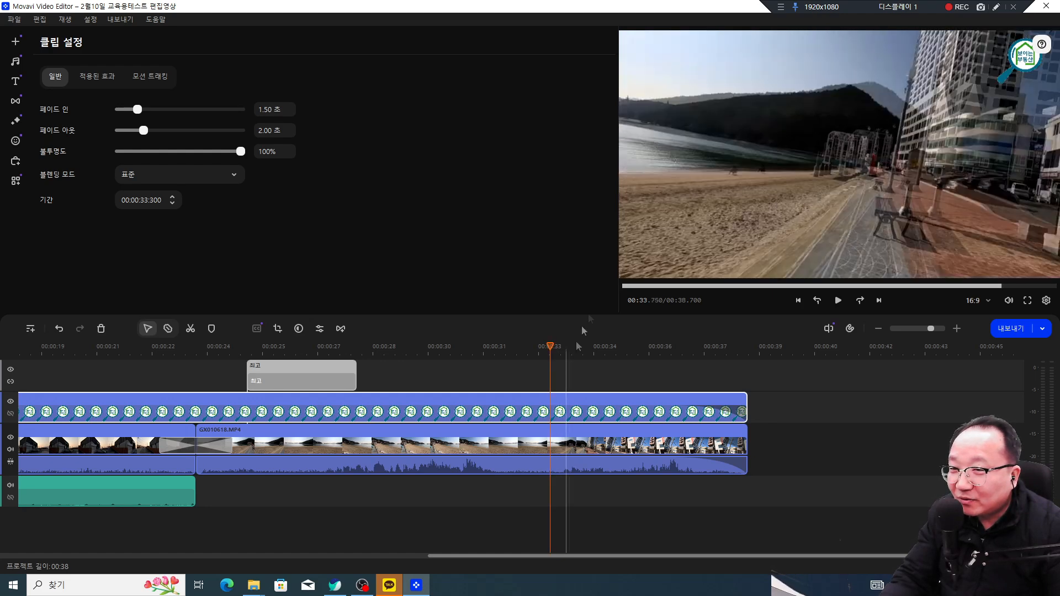
{"action": "left_click", "coordinate": [556, 447]}
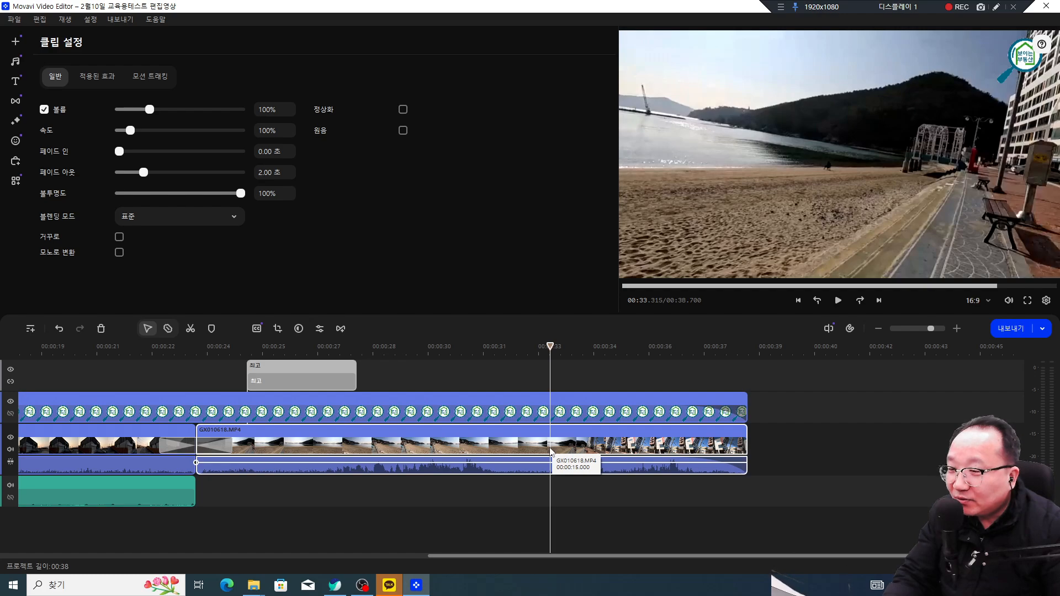
{"action": "left_click", "coordinate": [191, 329]}
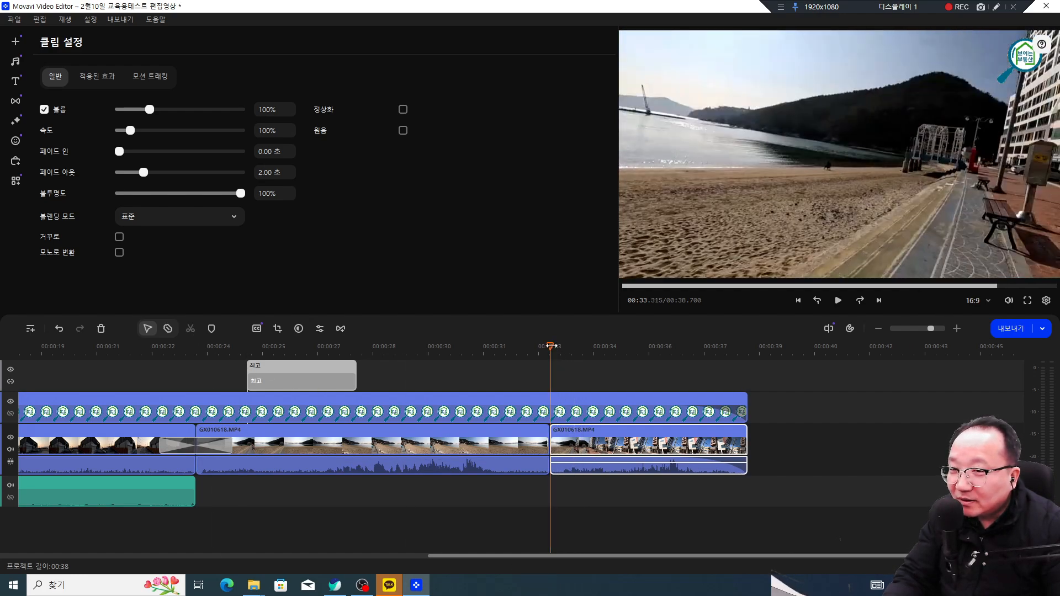
{"action": "left_click", "coordinate": [997, 8]}
{"action": "mouse_move", "coordinate": [1018, 210]}
{"action": "left_mouse_down"}
{"action": "mouse_move", "coordinate": [999, 196]}
{"action": "mouse_move", "coordinate": [1007, 222]}
{"action": "mouse_move", "coordinate": [883, 208]}
{"action": "mouse_move", "coordinate": [719, 219]}
{"action": "mouse_move", "coordinate": [711, 240]}
{"action": "left_mouse_up"}
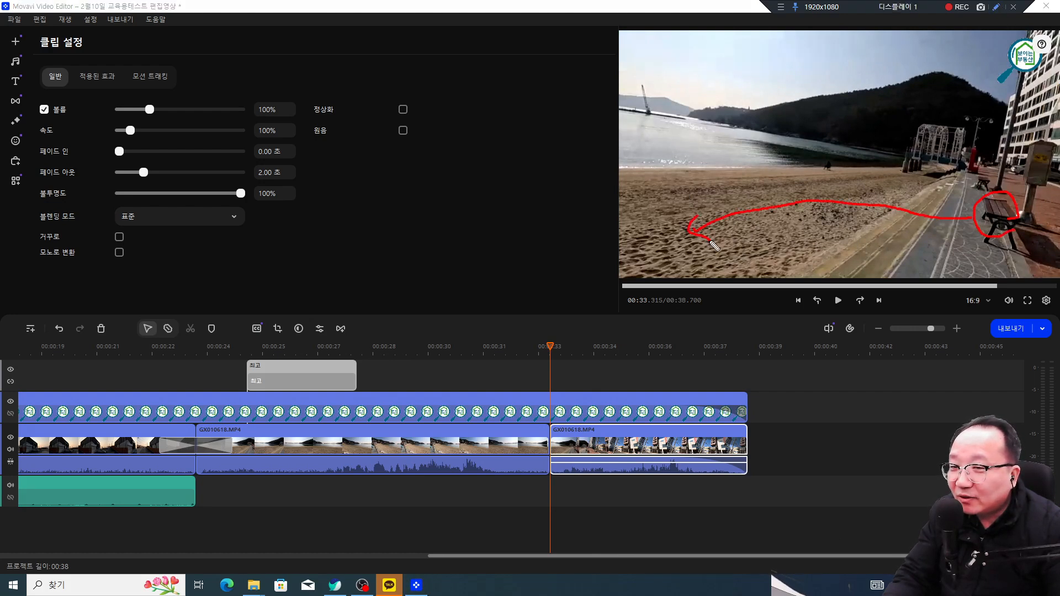
{"action": "mouse_move", "coordinate": [584, 115]}
{"action": "left_mouse_down"}
{"action": "mouse_move", "coordinate": [850, 110]}
{"action": "mouse_move", "coordinate": [837, 134]}
{"action": "left_mouse_up"}
{"action": "mouse_move", "coordinate": [967, 236]}
{"action": "left_mouse_down"}
{"action": "mouse_move", "coordinate": [702, 229]}
{"action": "mouse_move", "coordinate": [640, 238]}
{"action": "mouse_move", "coordinate": [630, 262]}
{"action": "mouse_move", "coordinate": [670, 246]}
{"action": "left_mouse_up"}
{"action": "left_click", "coordinate": [687, 252]}
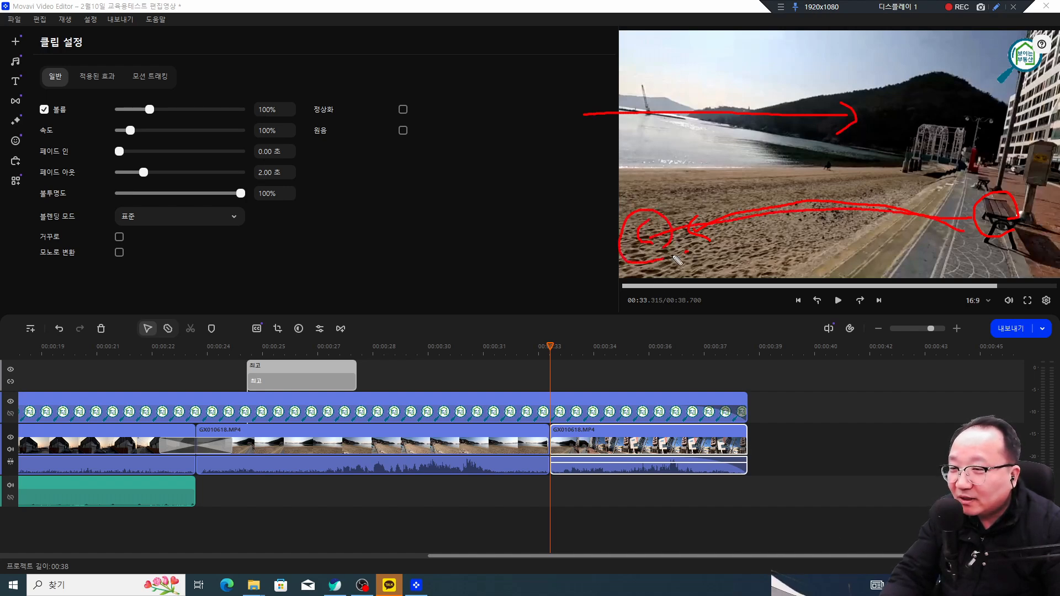
{"action": "key", "text": "Escape"}
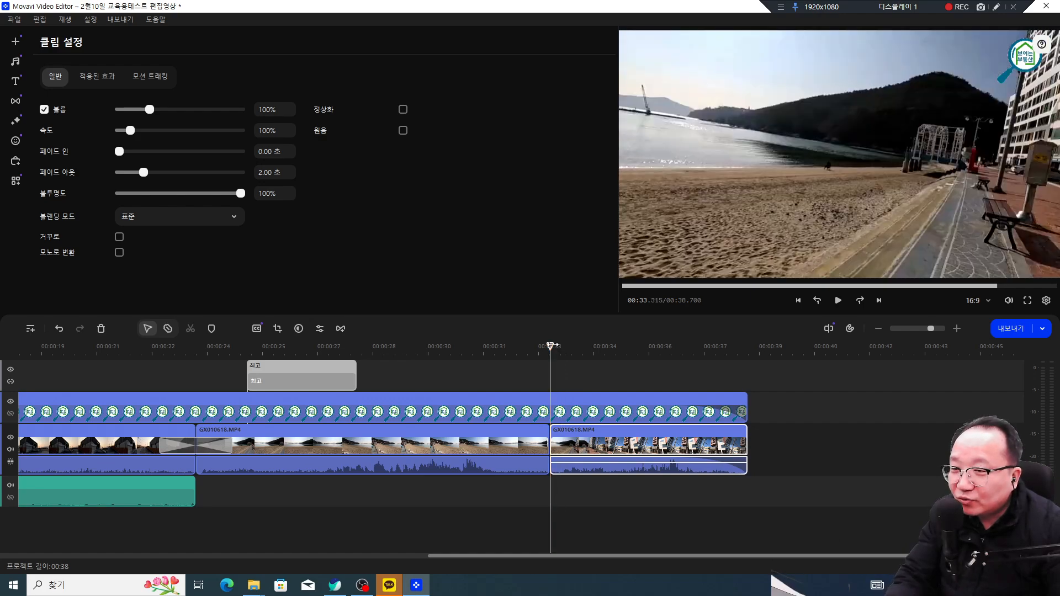
Step: Split the clip again around 00:34 and select the short piece between the cuts
{"action": "left_click_drag", "start_coordinate": [554, 345], "coordinate": [584, 346]}
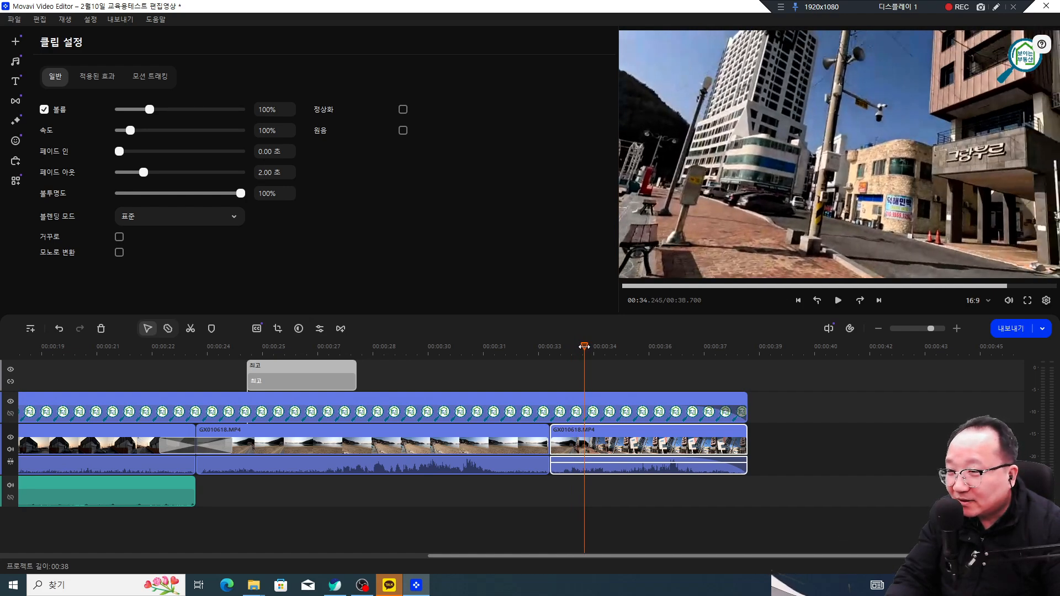
{"action": "left_click_drag", "start_coordinate": [584, 346], "coordinate": [587, 346]}
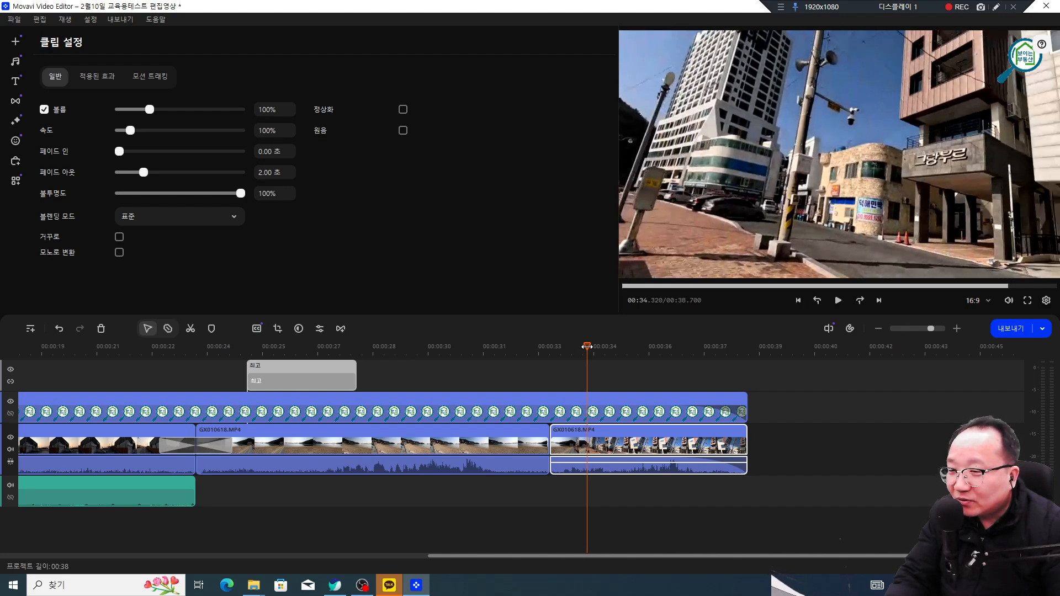
{"action": "left_click_drag", "start_coordinate": [586, 346], "coordinate": [586, 346]}
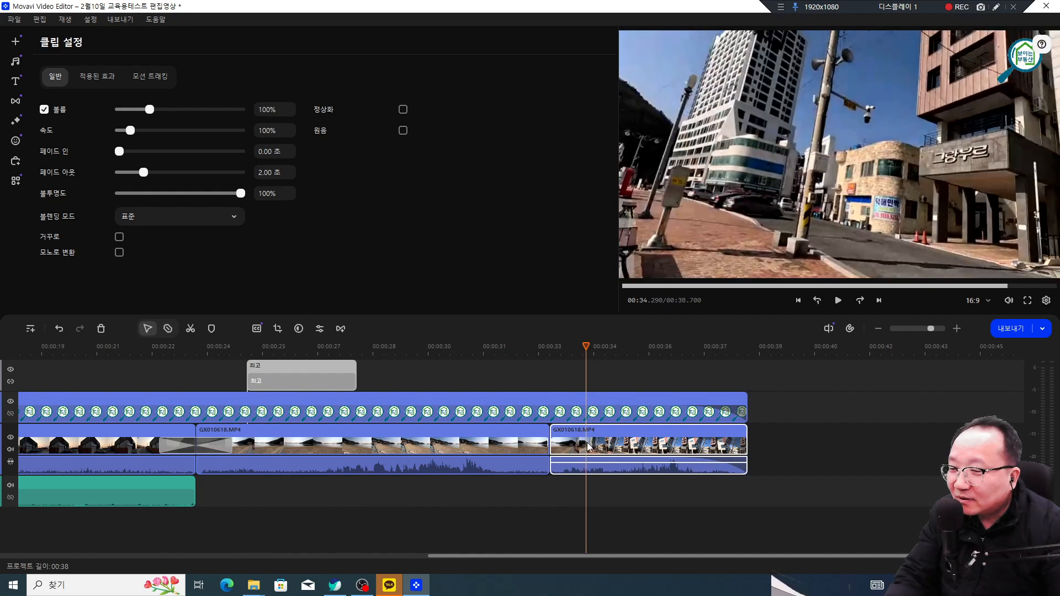
{"action": "left_click", "coordinate": [191, 329]}
{"action": "left_click", "coordinate": [554, 478]}
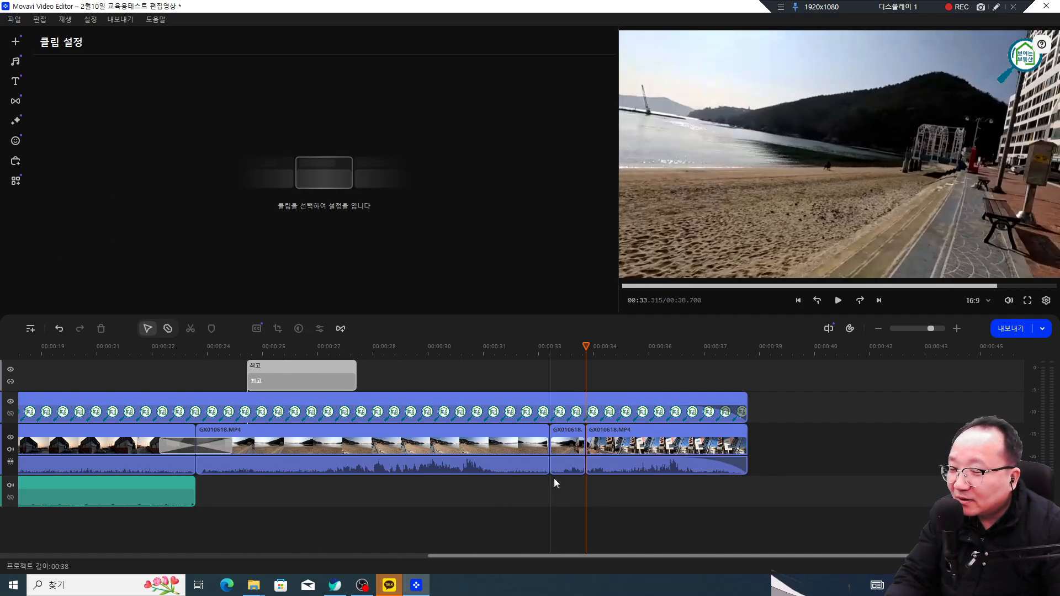
{"action": "left_click", "coordinate": [568, 466]}
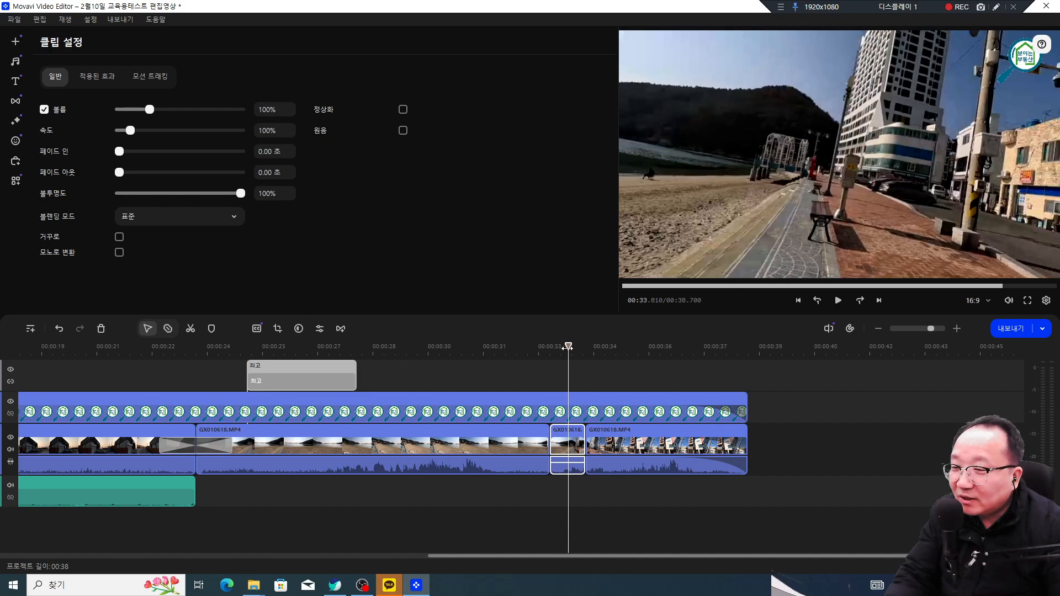
{"action": "left_click_drag", "start_coordinate": [568, 346], "coordinate": [550, 347]}
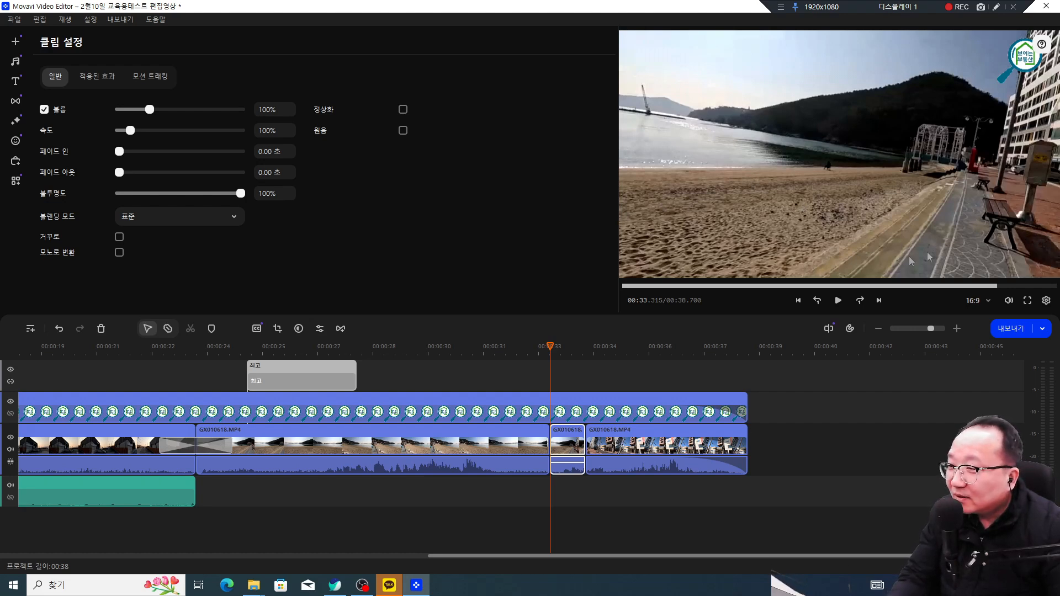
Step: Bring up the clip's Highlight and Conceal mask styles, annotating the mask options
{"action": "left_click", "coordinate": [16, 181]}
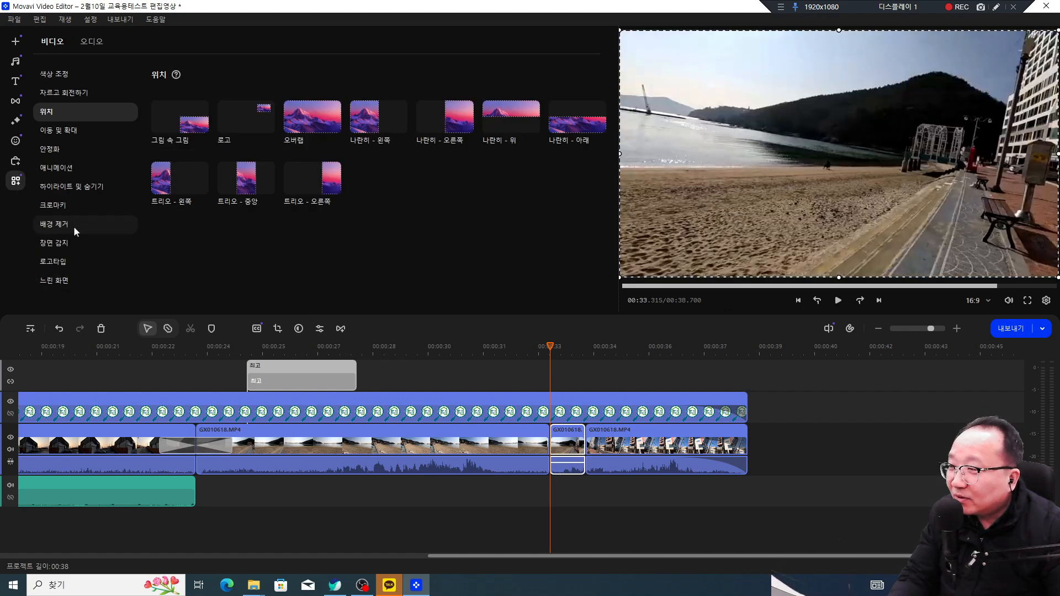
{"action": "left_click", "coordinate": [86, 191]}
{"action": "left_click", "coordinate": [334, 302]}
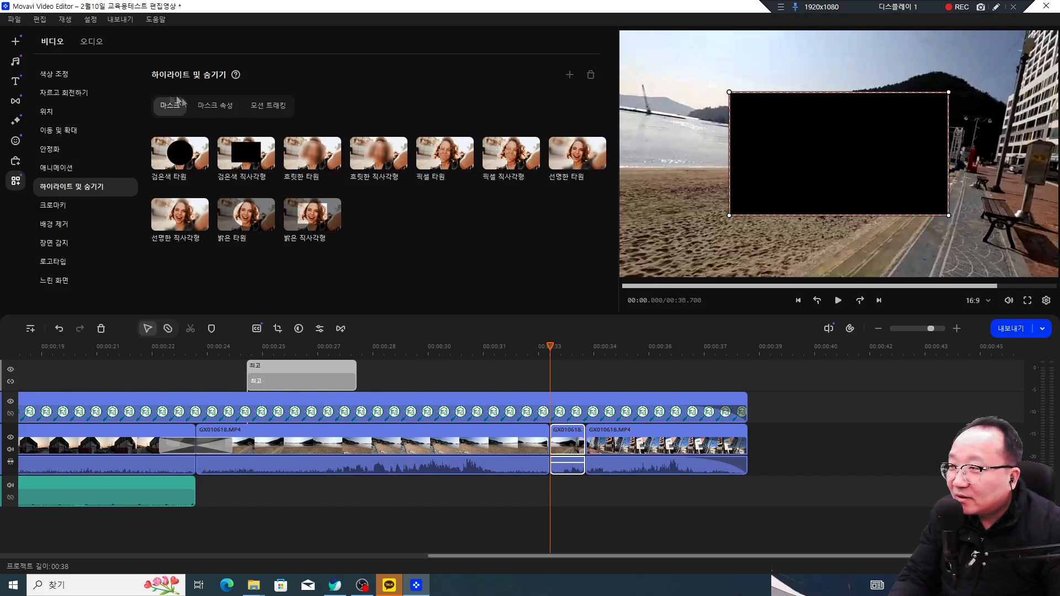
{"action": "left_click", "coordinate": [996, 7]}
{"action": "mouse_move", "coordinate": [188, 122]}
{"action": "left_mouse_down"}
{"action": "mouse_move", "coordinate": [153, 123]}
{"action": "mouse_move", "coordinate": [187, 120]}
{"action": "left_mouse_up"}
{"action": "mouse_move", "coordinate": [263, 175]}
{"action": "left_mouse_down"}
{"action": "mouse_move", "coordinate": [229, 135]}
{"action": "mouse_move", "coordinate": [266, 165]}
{"action": "left_mouse_up"}
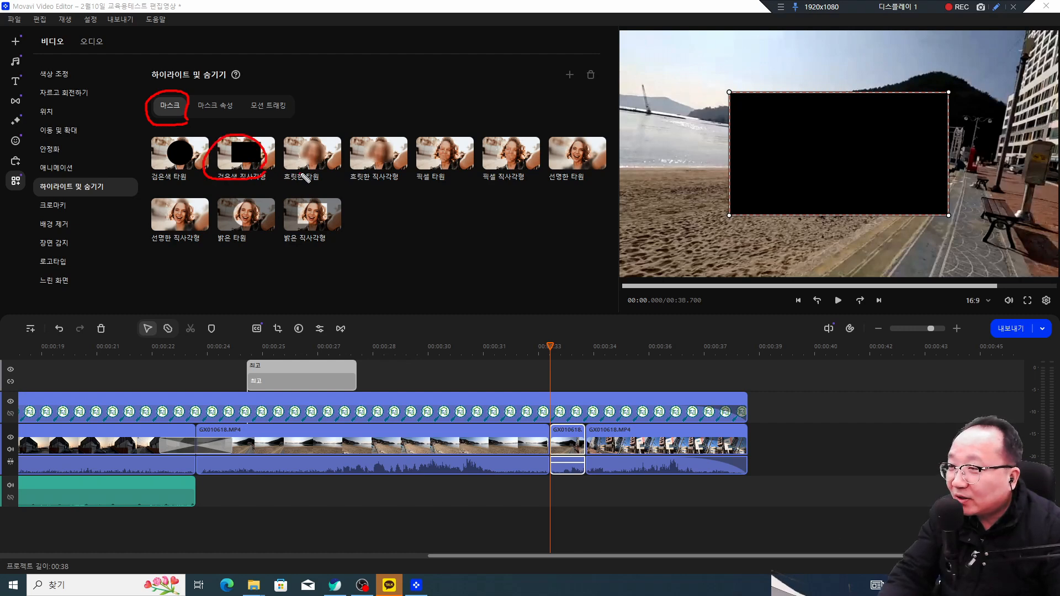
{"action": "mouse_move", "coordinate": [827, 87]}
{"action": "left_mouse_down"}
{"action": "mouse_move", "coordinate": [849, 131]}
{"action": "mouse_move", "coordinate": [873, 96]}
{"action": "left_mouse_up"}
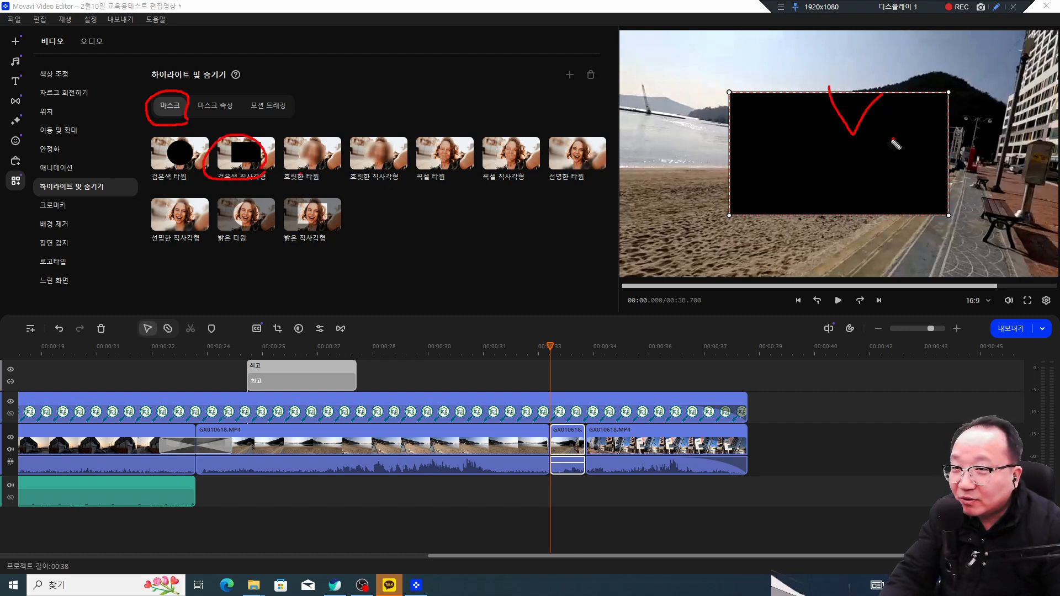
{"action": "key", "text": "Escape"}
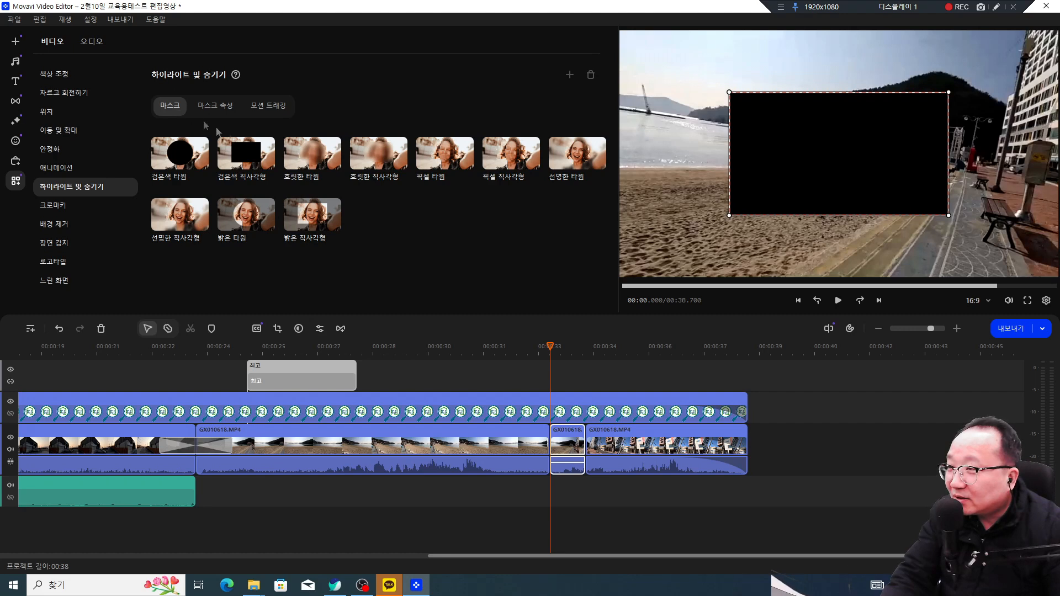
Step: Apply a Blurry Ellipse mask and shrink it onto the frame's right edge
{"action": "left_click", "coordinate": [319, 164]}
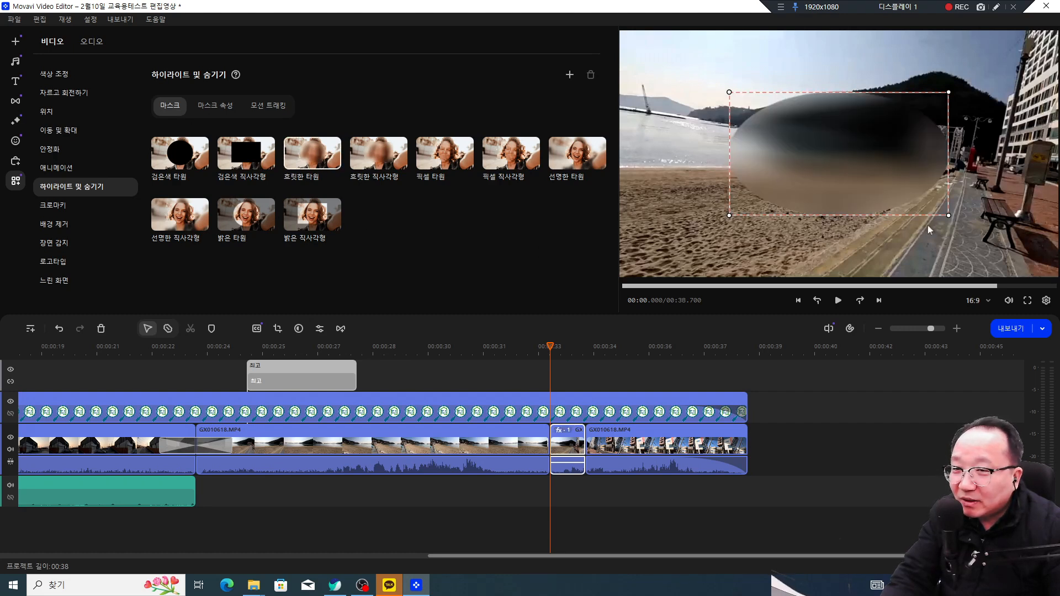
{"action": "left_click_drag", "start_coordinate": [948, 215], "coordinate": [879, 193]}
{"action": "left_click_drag", "start_coordinate": [828, 151], "coordinate": [928, 197]}
{"action": "left_click_drag", "start_coordinate": [980, 240], "coordinate": [1006, 240]}
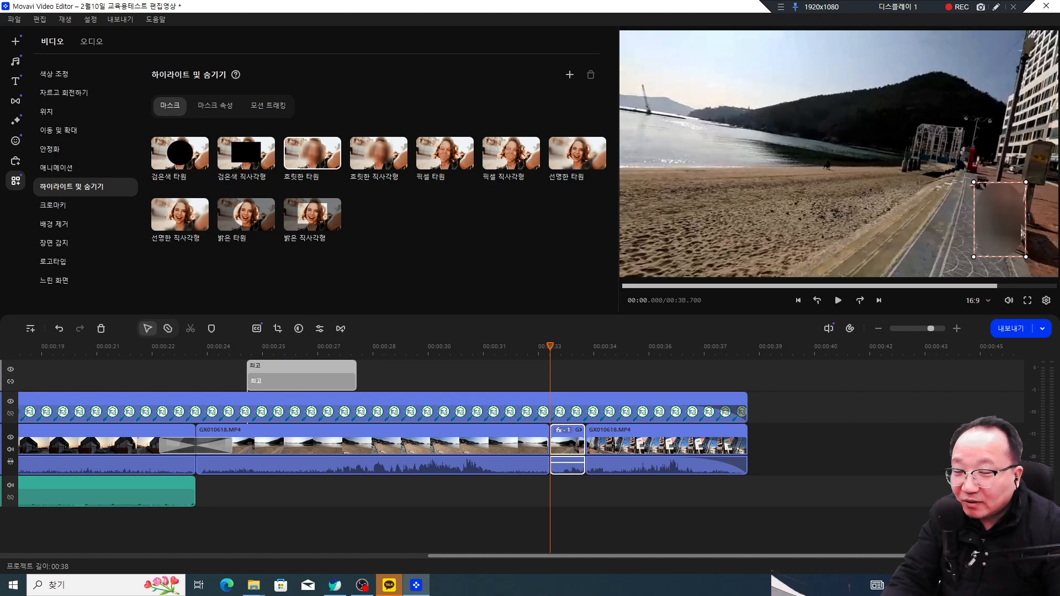
{"action": "left_click", "coordinate": [270, 105]}
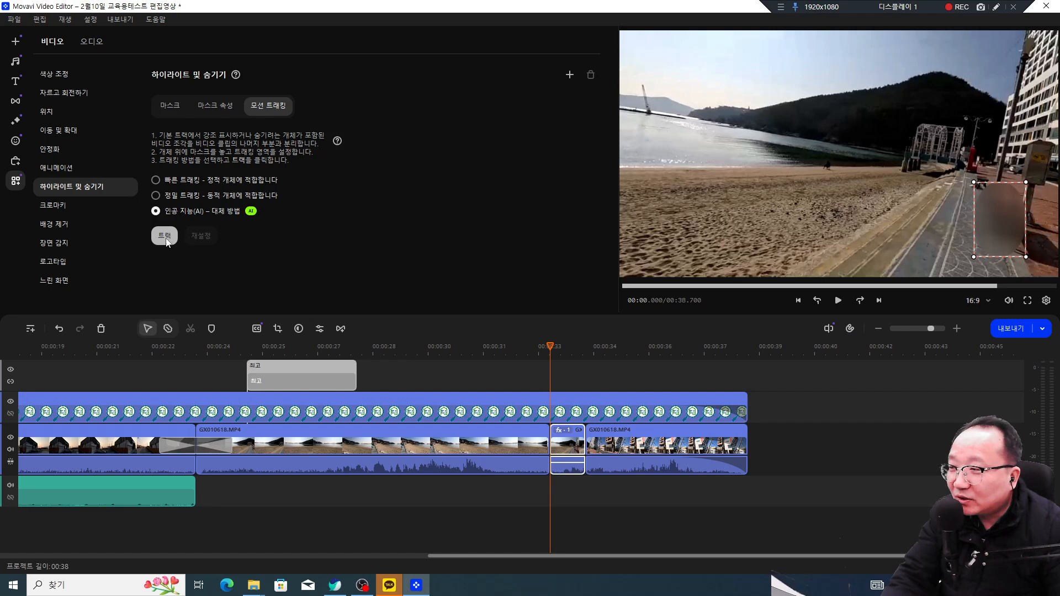
Step: Run AI motion tracking on the blur mask and replay the short clip from about 00:32.9
{"action": "left_click", "coordinate": [167, 237]}
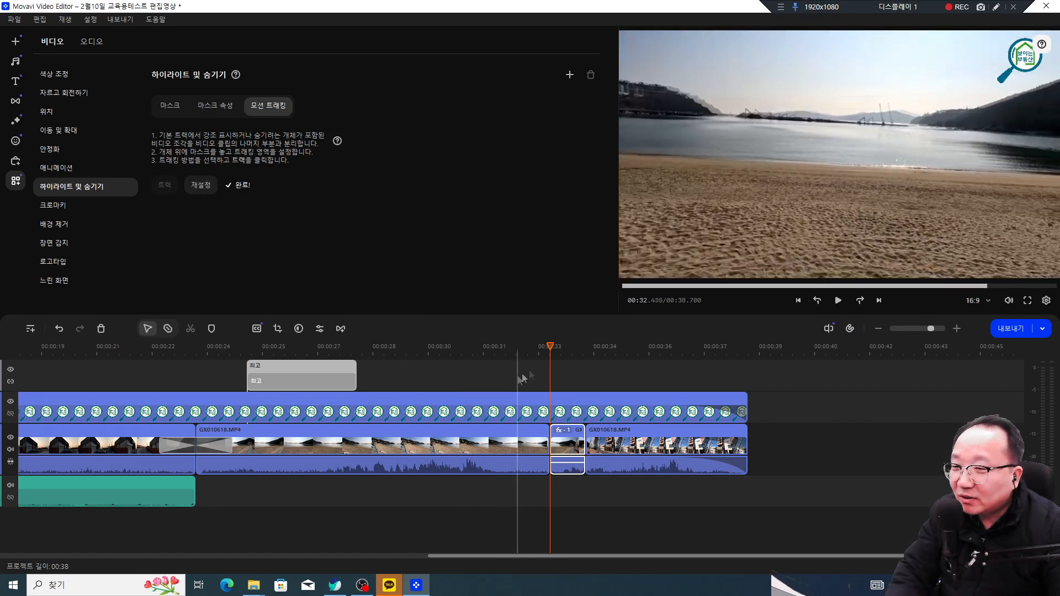
{"action": "left_click", "coordinate": [538, 350]}
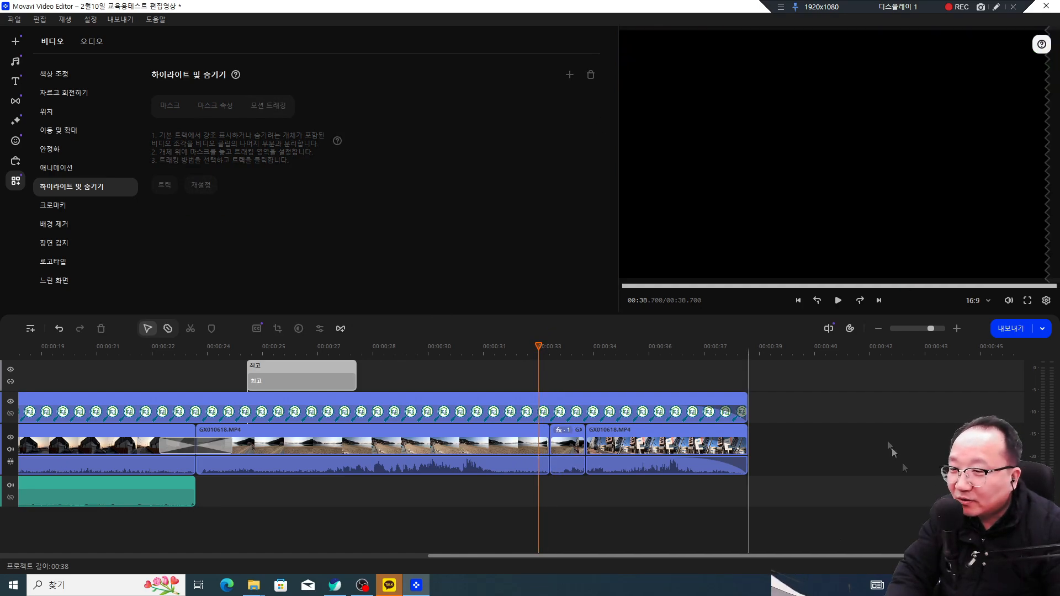
{"action": "key", "text": "space"}
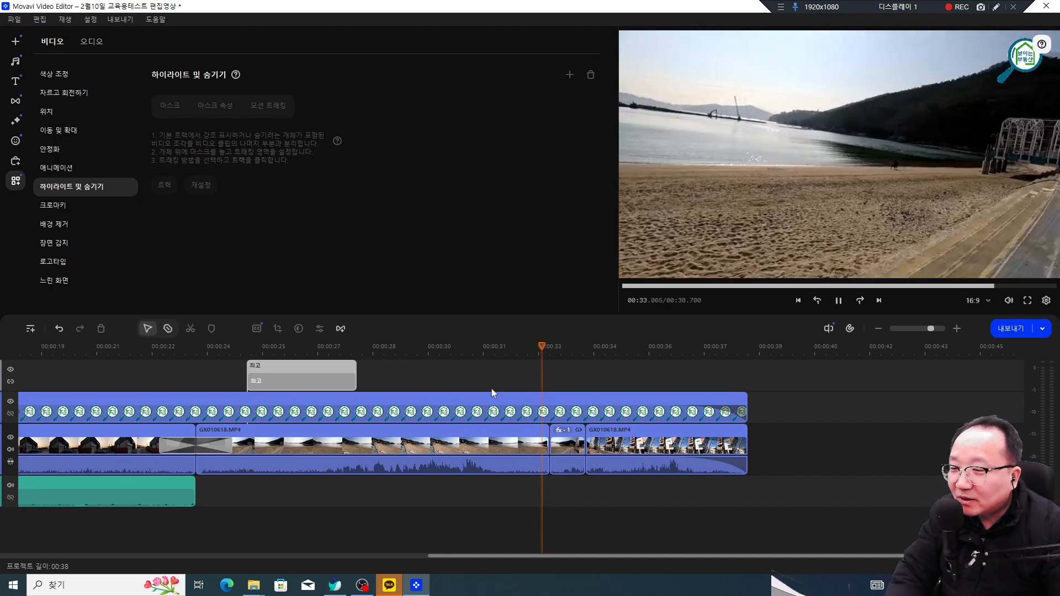
{"action": "left_click", "coordinate": [601, 366]}
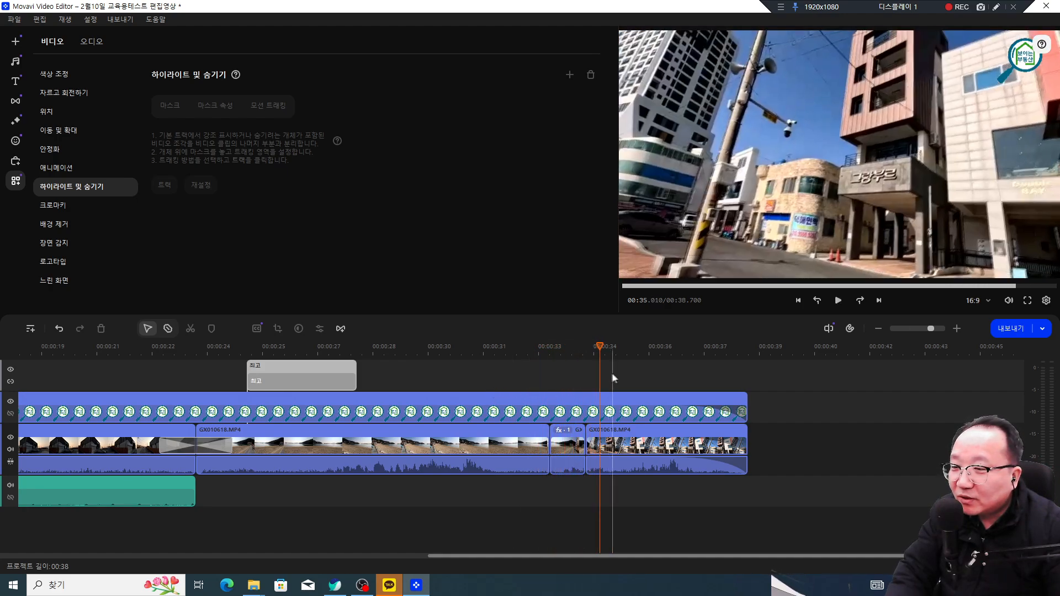
{"action": "left_click", "coordinate": [531, 376]}
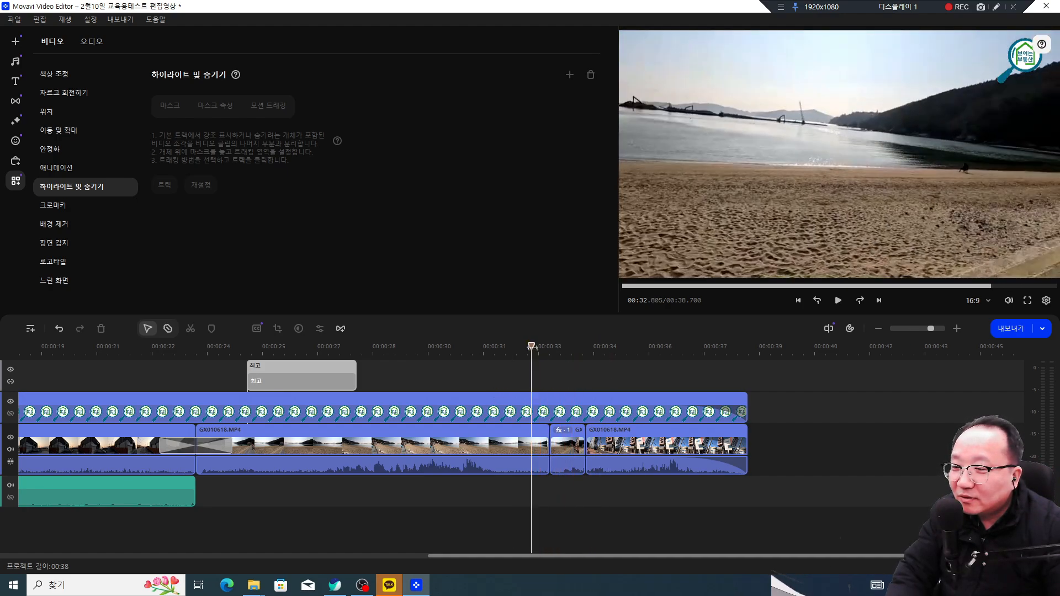
{"action": "key", "text": "space"}
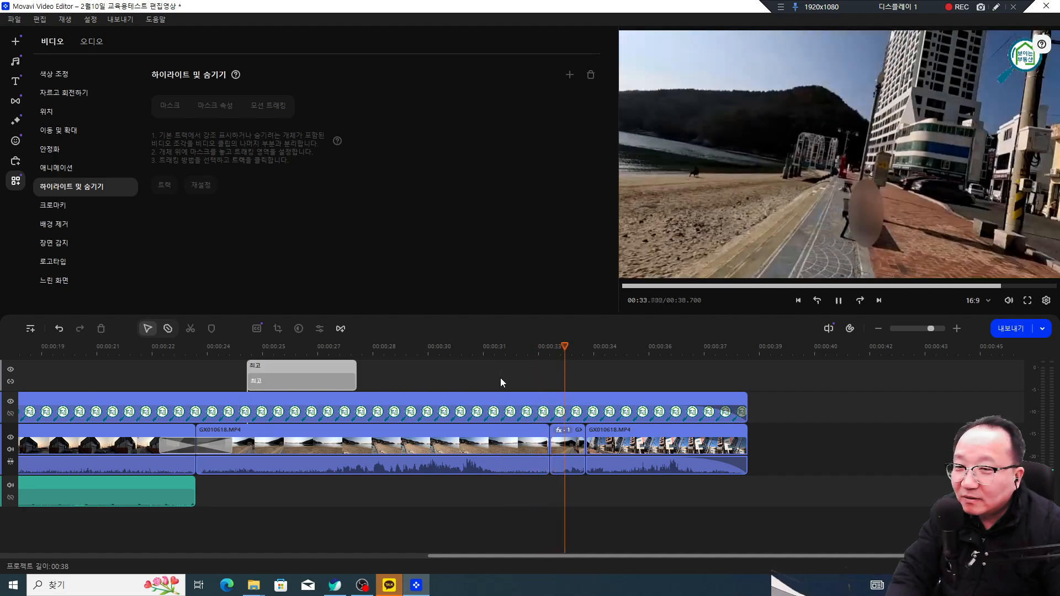
{"action": "left_click", "coordinate": [579, 348]}
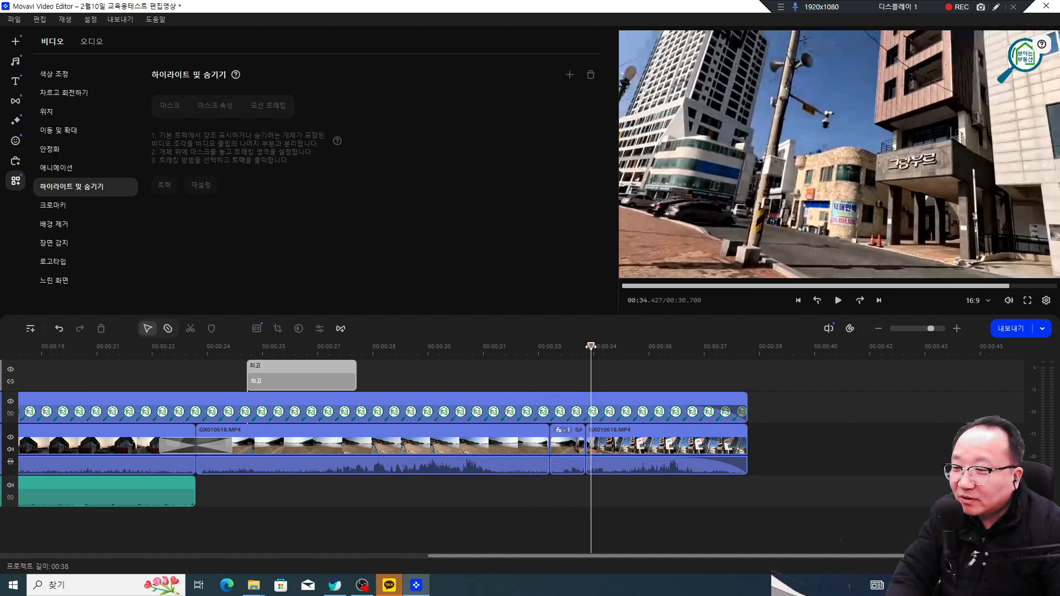
{"action": "mouse_move", "coordinate": [579, 347]}
{"action": "left_mouse_down"}
{"action": "mouse_move", "coordinate": [552, 352]}
{"action": "mouse_move", "coordinate": [579, 355]}
{"action": "left_mouse_up"}
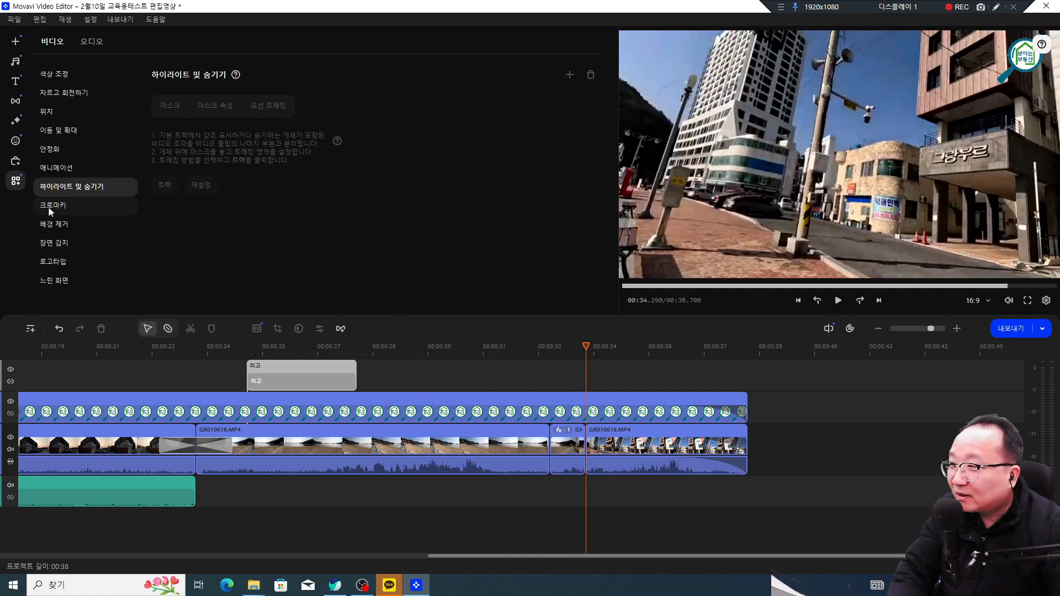
Step: Mask the last GX010618.MP4 clip with Blurry Ellipse after trying Pixel and Blurry Rectangle
{"action": "left_click", "coordinate": [996, 7]}
{"action": "left_click_drag", "start_coordinate": [23, 164], "coordinate": [23, 196]}
{"action": "key", "text": "Escape"}
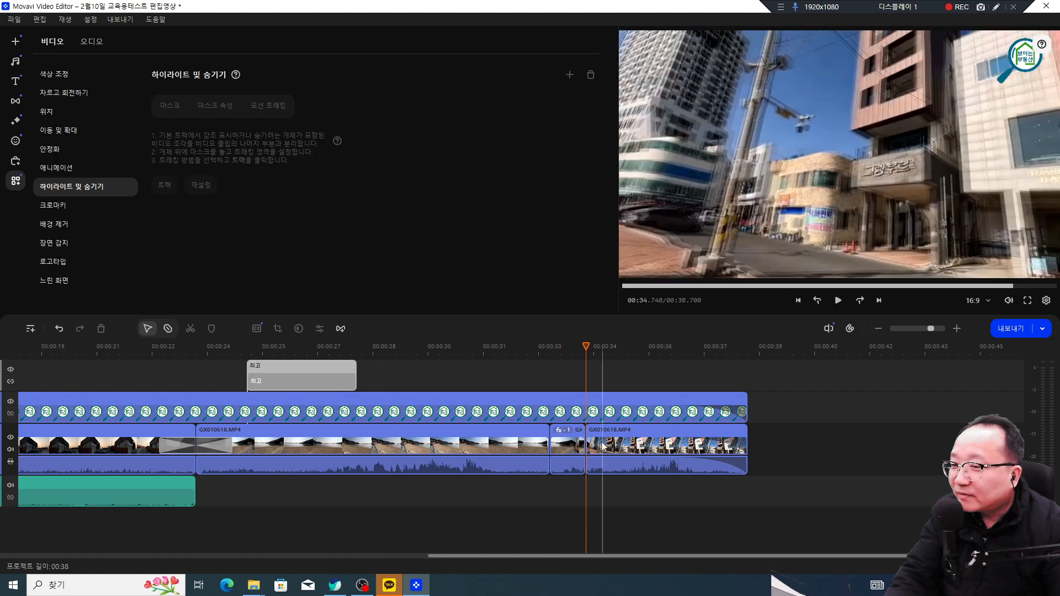
{"action": "left_click", "coordinate": [602, 441]}
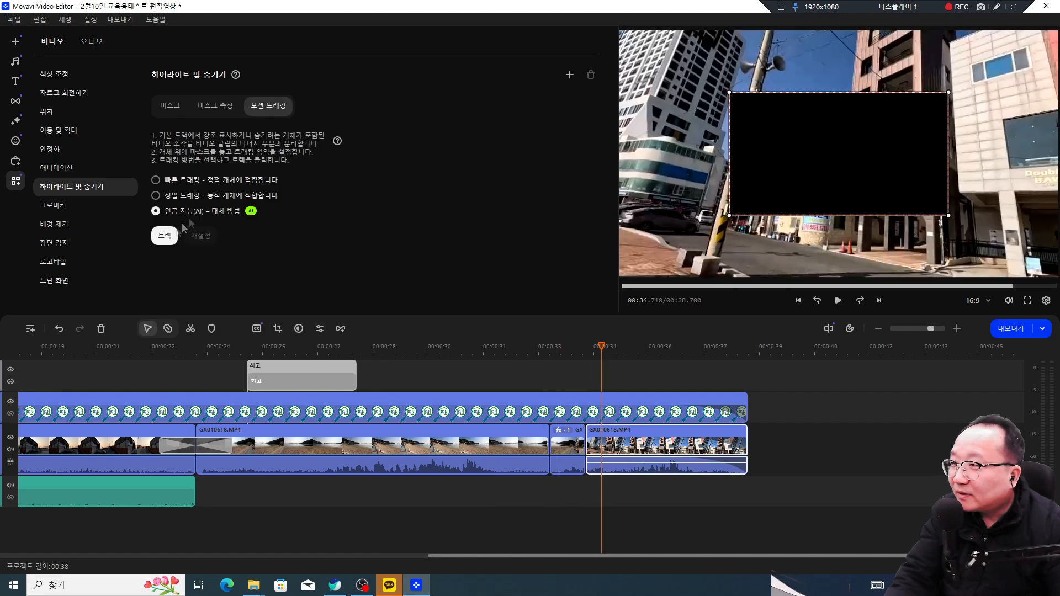
{"action": "left_click", "coordinate": [162, 106]}
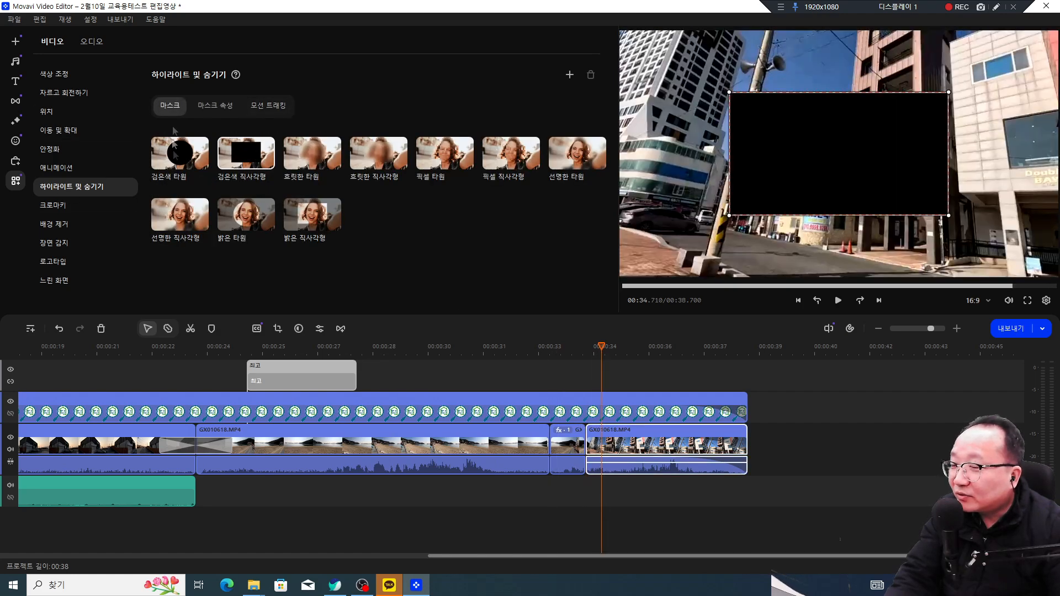
{"action": "left_click", "coordinate": [325, 162]}
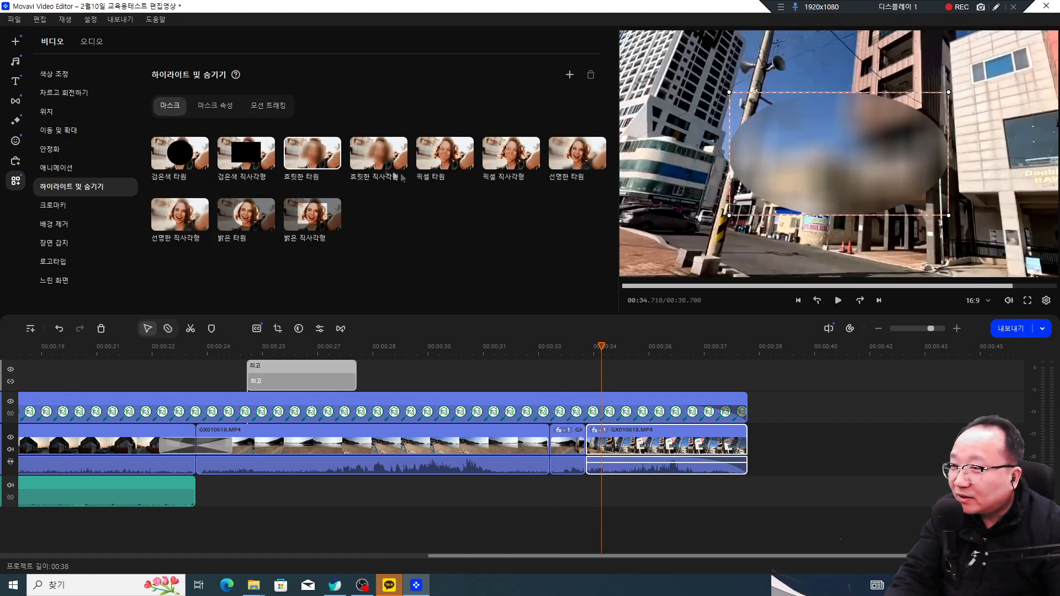
{"action": "left_click", "coordinate": [519, 160]}
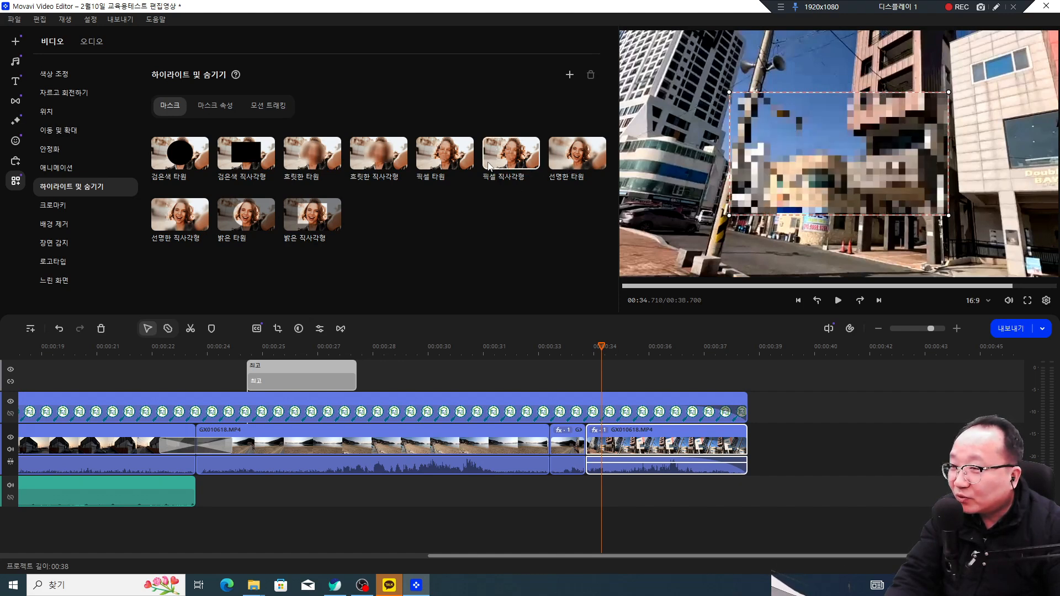
{"action": "left_click", "coordinate": [380, 157]}
{"action": "left_click", "coordinate": [304, 158]}
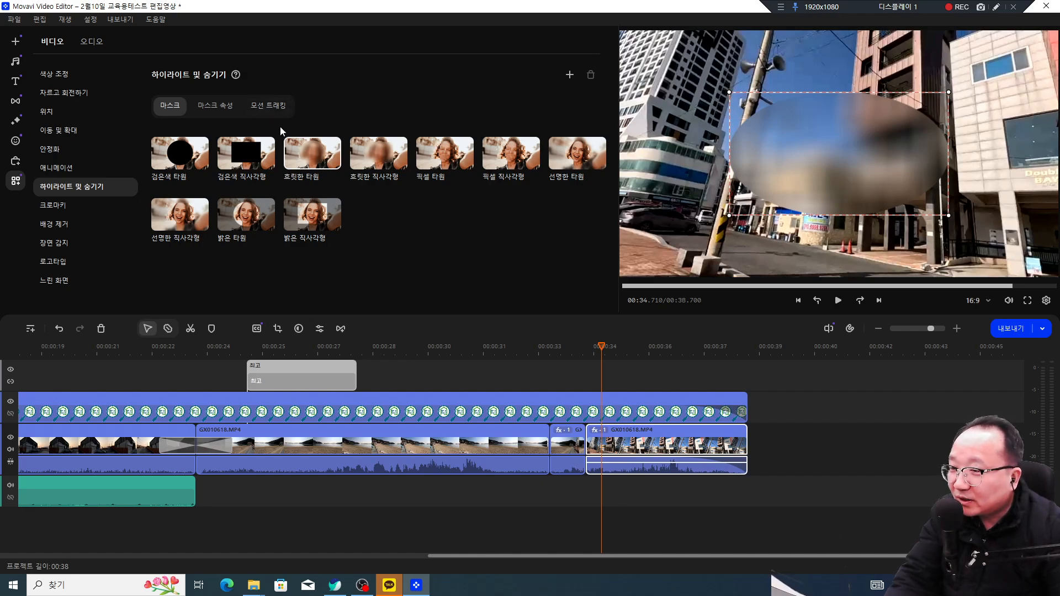
{"action": "left_click", "coordinate": [490, 367]}
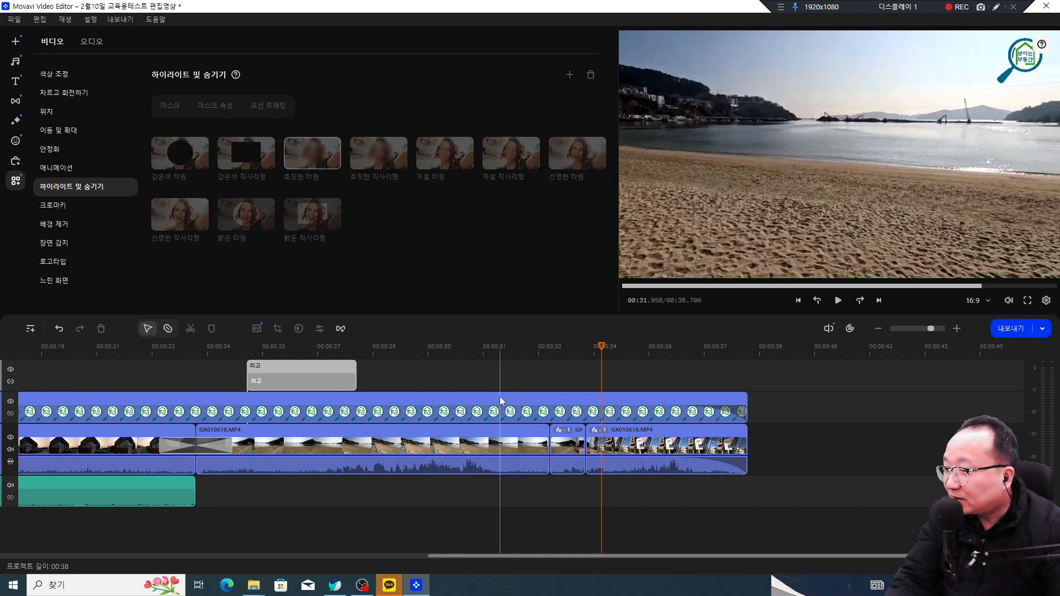
{"action": "left_click", "coordinate": [14, 20]}
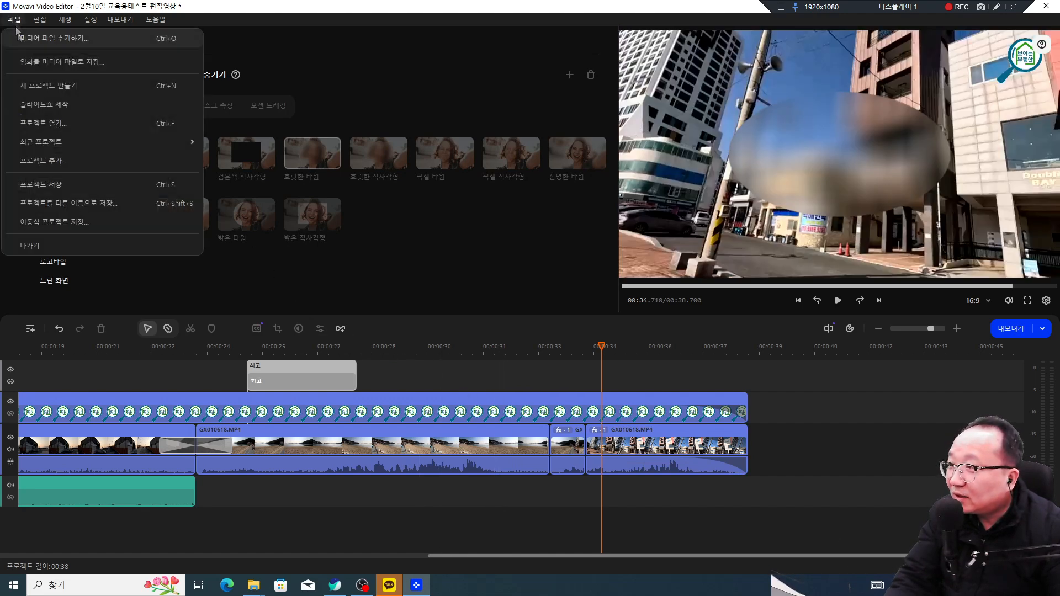
Step: Save the project over 2월10일 교육용테스트 편집영상.mepj in the 모바비프로젝트 folder
{"action": "left_click", "coordinate": [74, 200]}
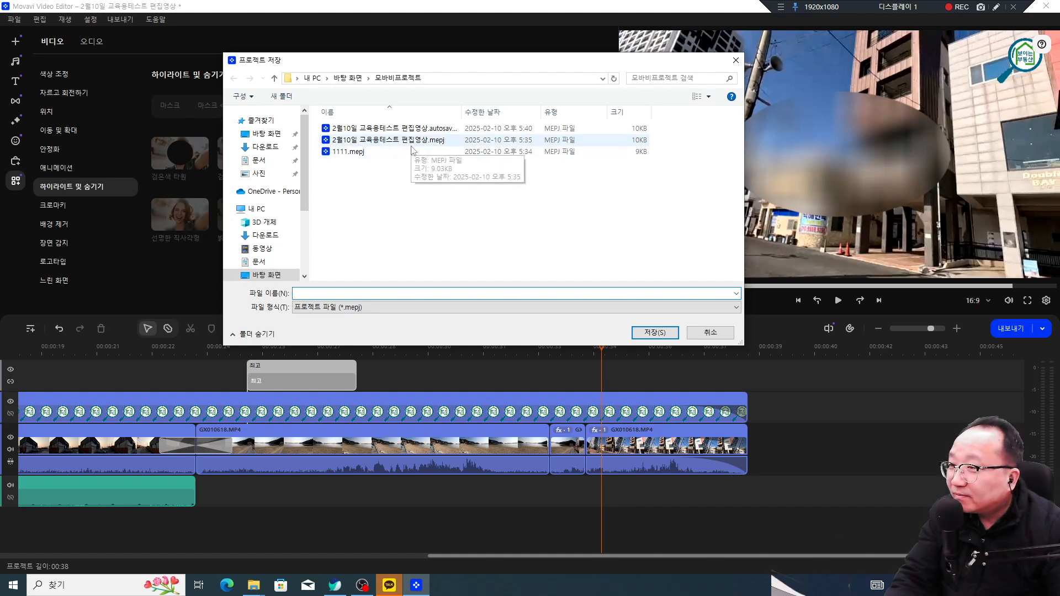
{"action": "left_click", "coordinate": [424, 130]}
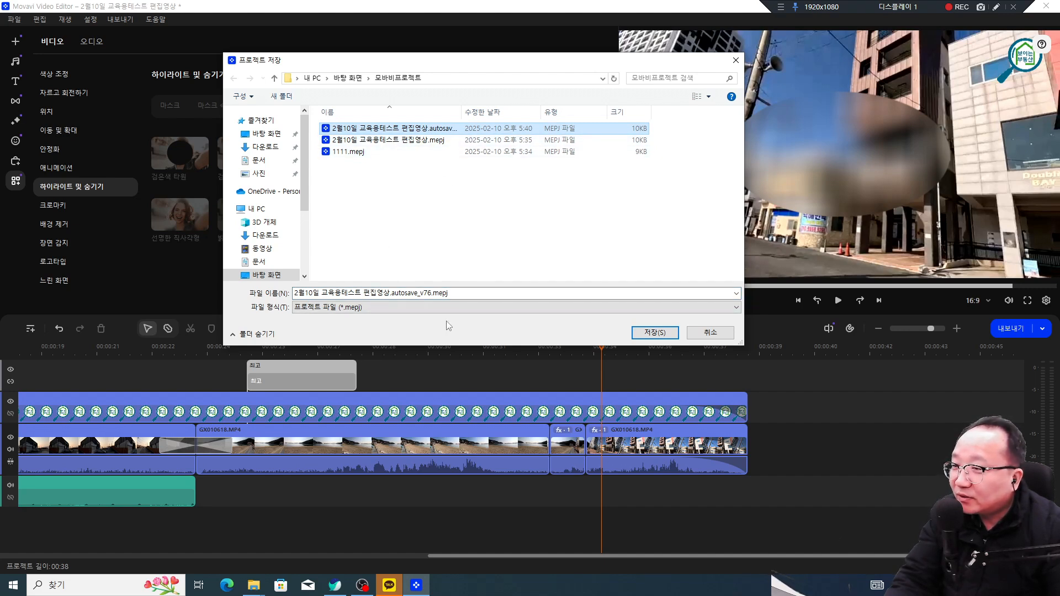
{"action": "left_click", "coordinate": [420, 141]}
{"action": "left_click", "coordinate": [659, 333]}
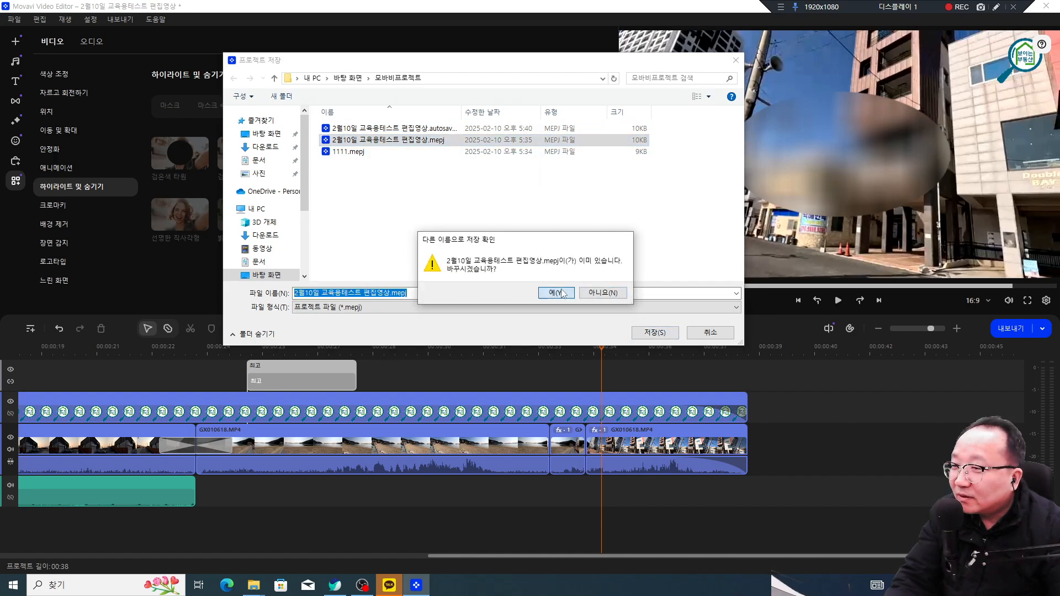
{"action": "left_click", "coordinate": [557, 293]}
Step: Arrange the editor beside the project folder, scrub back to about 00:33.5, and maximize Movavi
{"action": "left_click_drag", "start_coordinate": [672, 9], "coordinate": [471, 137]}
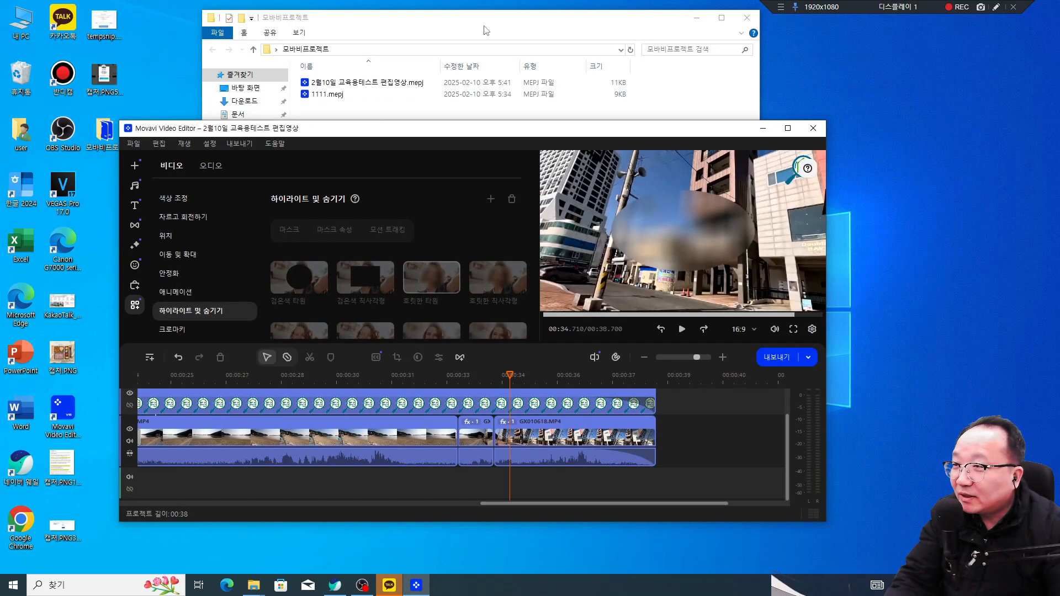
{"action": "left_click", "coordinate": [484, 29]}
{"action": "left_click_drag", "start_coordinate": [559, 26], "coordinate": [427, 47]}
{"action": "left_click_drag", "start_coordinate": [659, 134], "coordinate": [754, 132]}
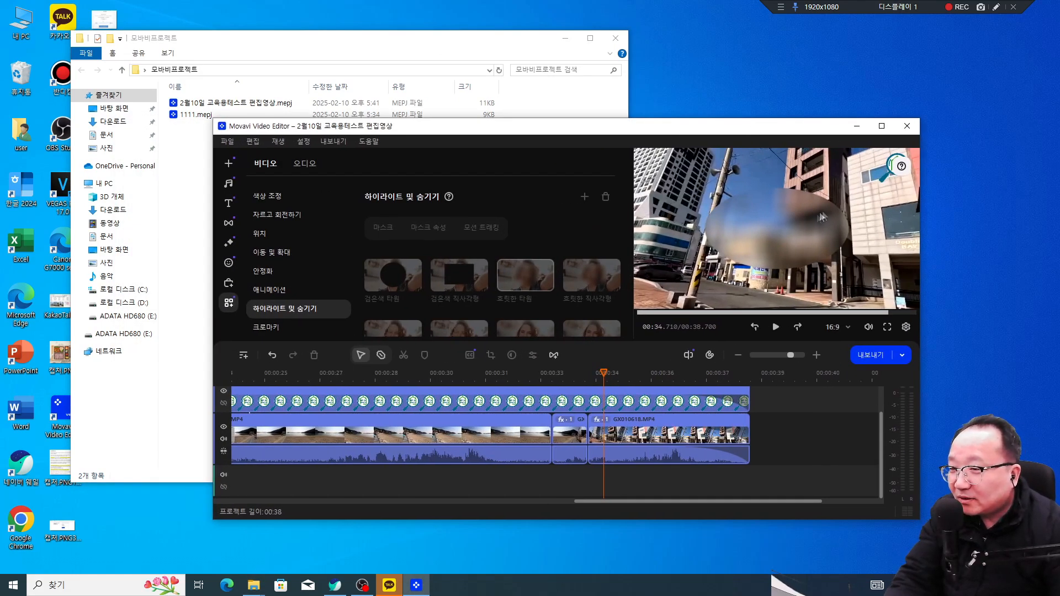
{"action": "left_click_drag", "start_coordinate": [603, 372], "coordinate": [572, 372]}
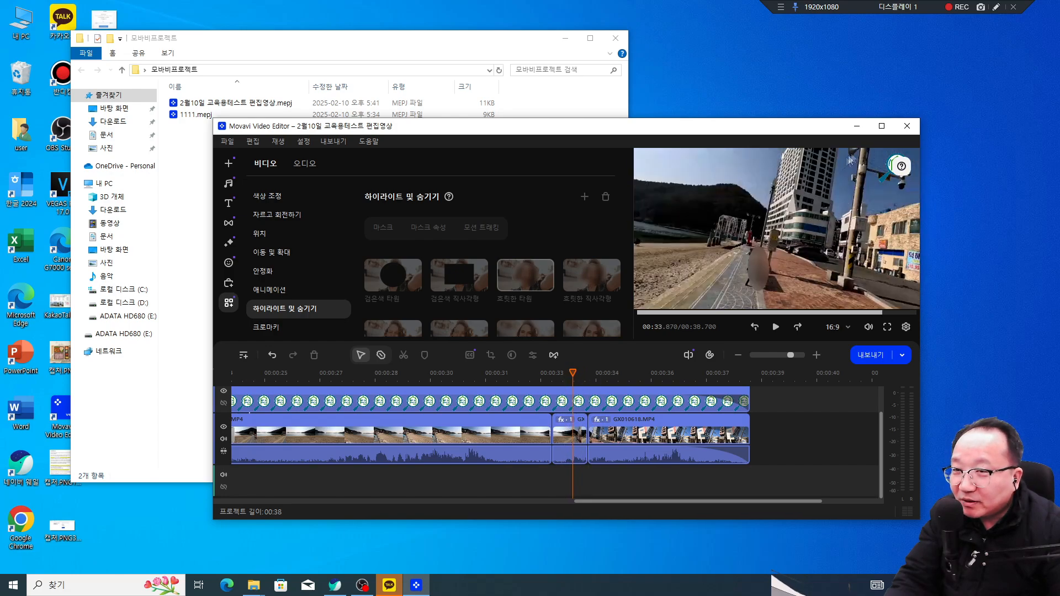
{"action": "key", "text": "super+Up"}
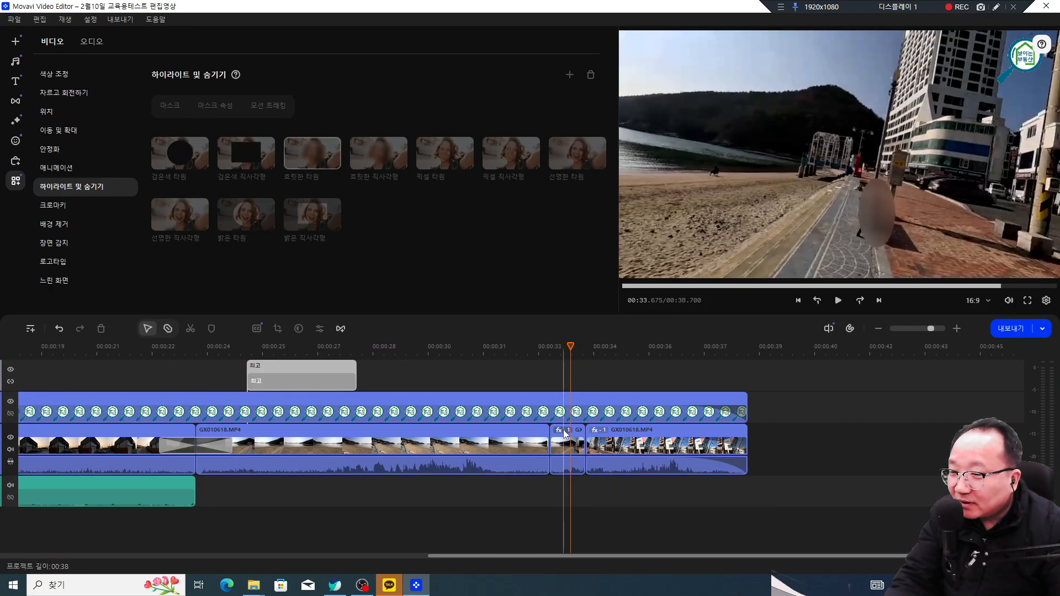
Step: Delete the 하이라이트 및 숨기기 effect from the last GX010618.MP4 clip, then deselect it
{"action": "left_click", "coordinate": [564, 433]}
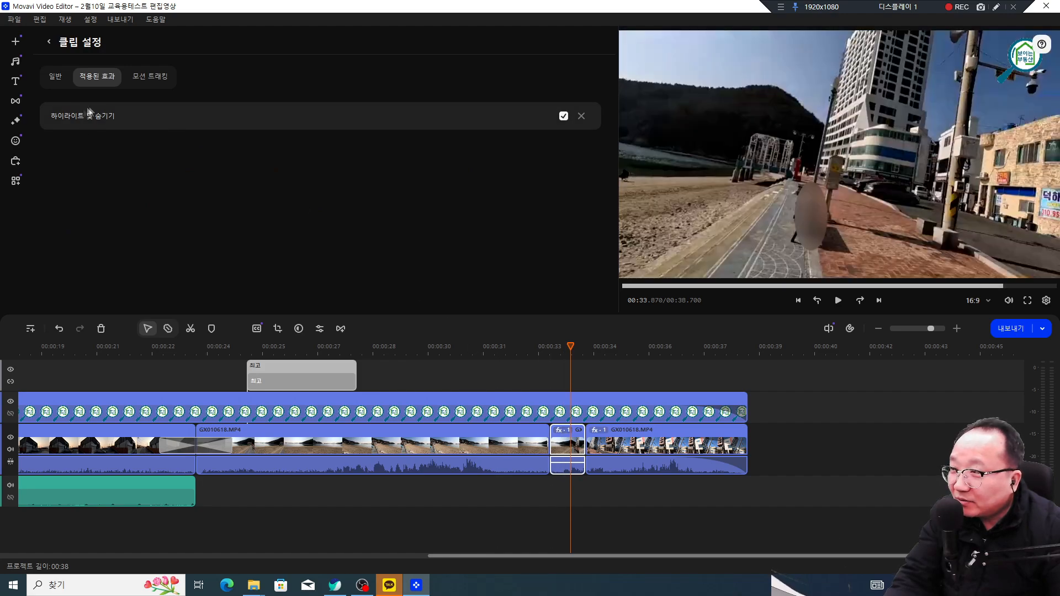
{"action": "left_click", "coordinate": [600, 435]}
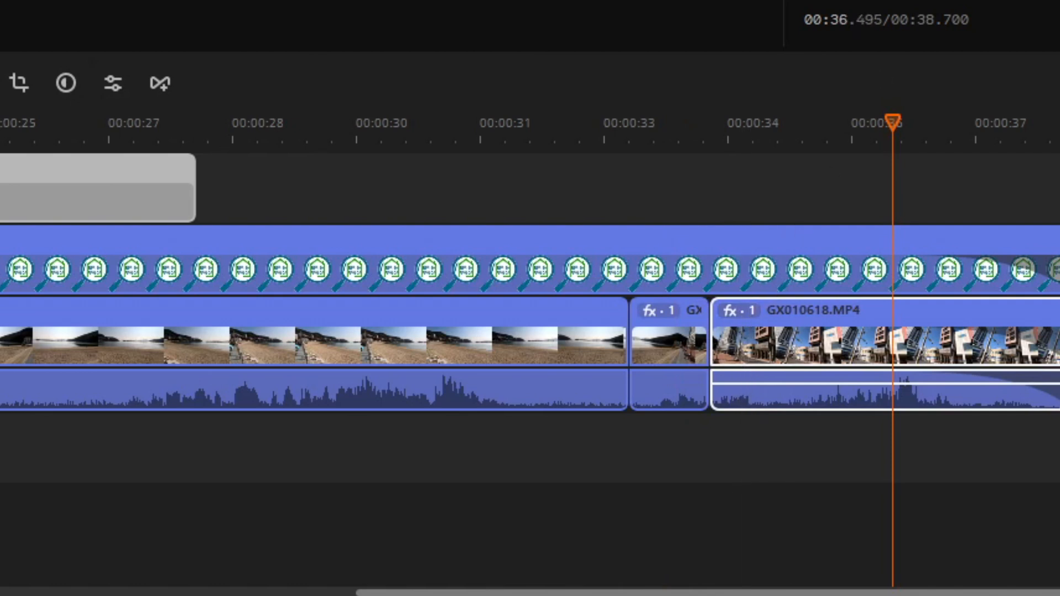
{"action": "mouse_move", "coordinate": [755, 333]}
{"action": "left_mouse_down"}
{"action": "mouse_move", "coordinate": [725, 311]}
{"action": "mouse_move", "coordinate": [746, 300]}
{"action": "mouse_move", "coordinate": [758, 309]}
{"action": "mouse_move", "coordinate": [739, 334]}
{"action": "mouse_move", "coordinate": [645, 323]}
{"action": "mouse_move", "coordinate": [647, 302]}
{"action": "mouse_move", "coordinate": [671, 301]}
{"action": "mouse_move", "coordinate": [667, 331]}
{"action": "left_mouse_up"}
{"action": "key", "text": "Escape"}
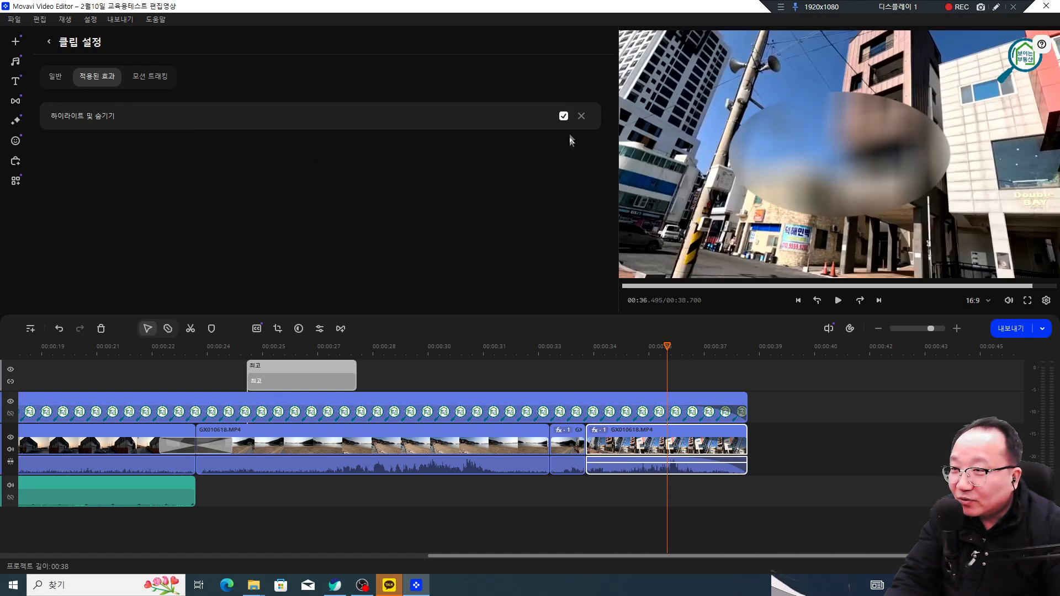
{"action": "left_click", "coordinate": [581, 116]}
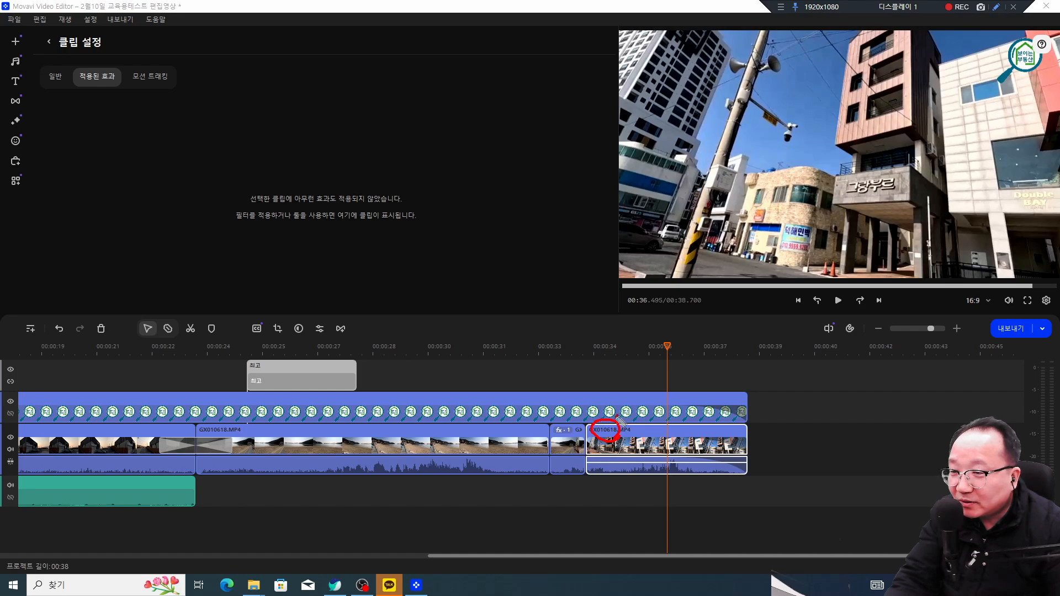
{"action": "key", "text": "Escape"}
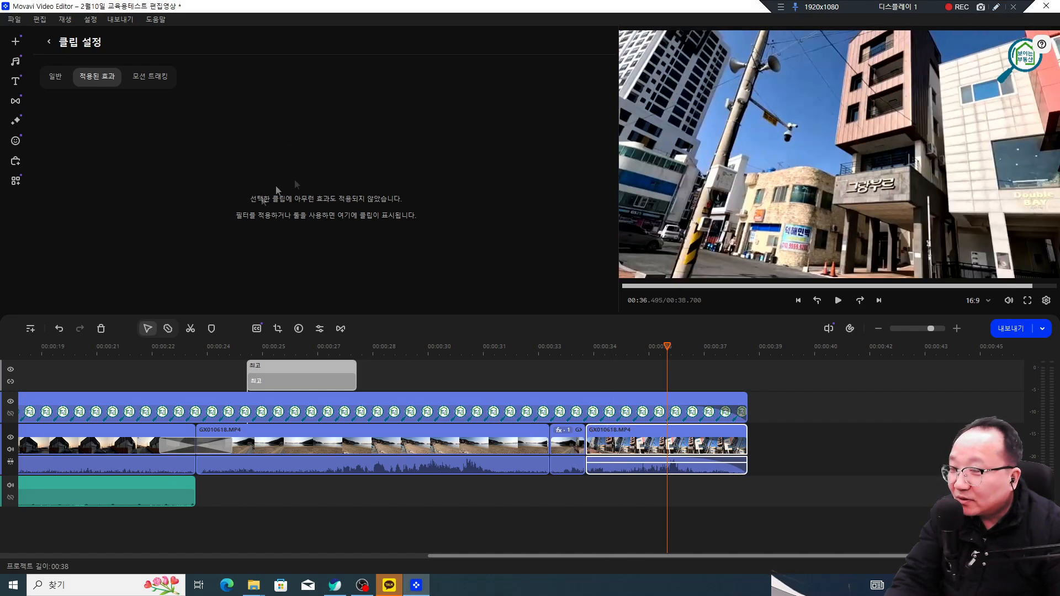
{"action": "left_click", "coordinate": [523, 376]}
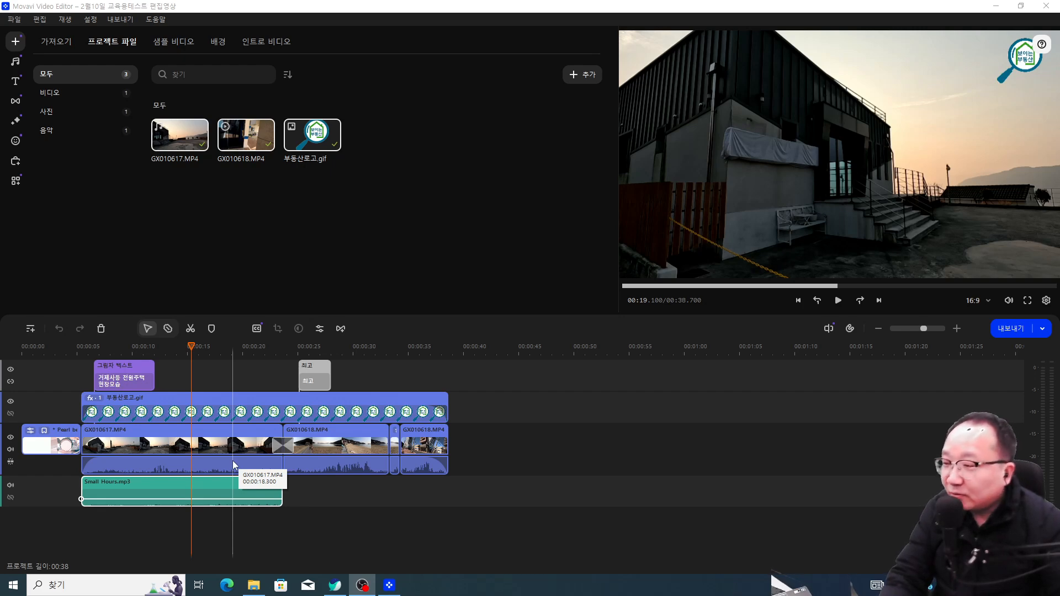
Step: Place the playhead at the first clip's start (00:05.400) and bring up the audio recording options
{"action": "mouse_move", "coordinate": [191, 346]}
{"action": "left_mouse_down"}
{"action": "mouse_move", "coordinate": [55, 355]}
{"action": "mouse_move", "coordinate": [77, 355]}
{"action": "left_mouse_up"}
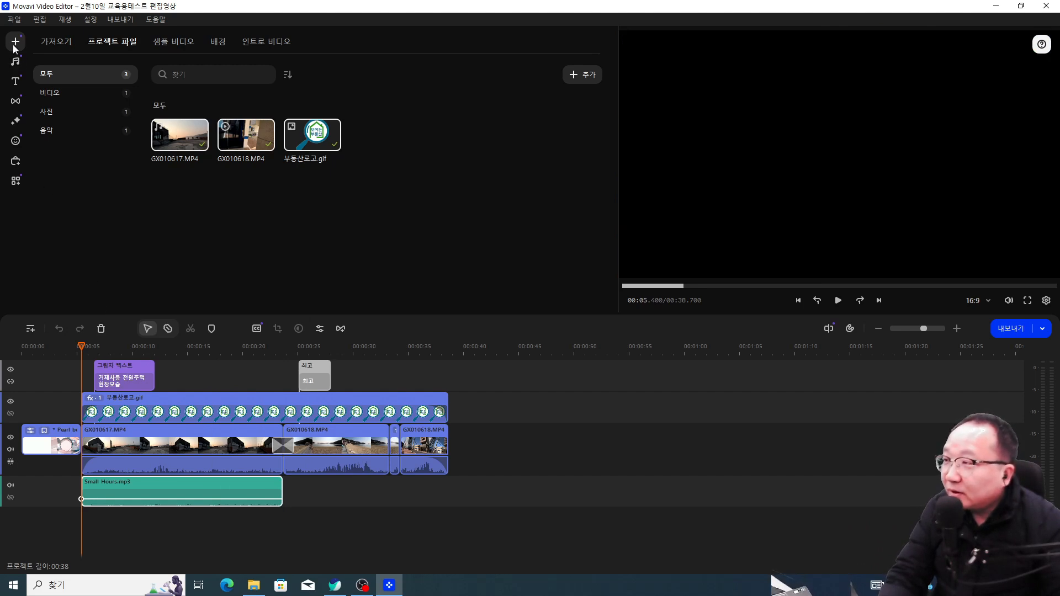
{"action": "left_click", "coordinate": [55, 42]}
{"action": "left_click", "coordinate": [102, 45]}
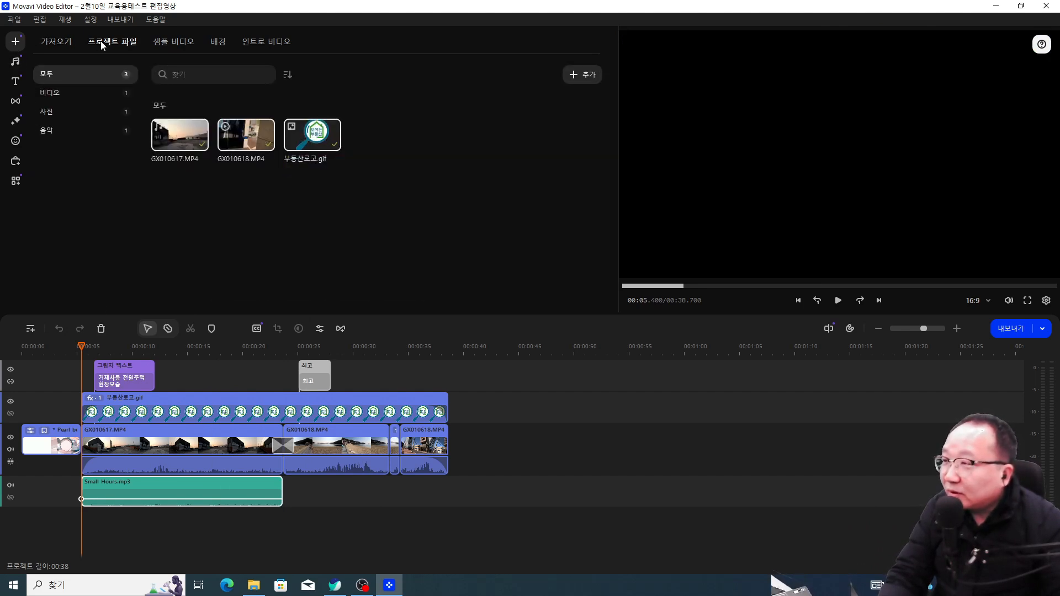
{"action": "left_click", "coordinate": [68, 44]}
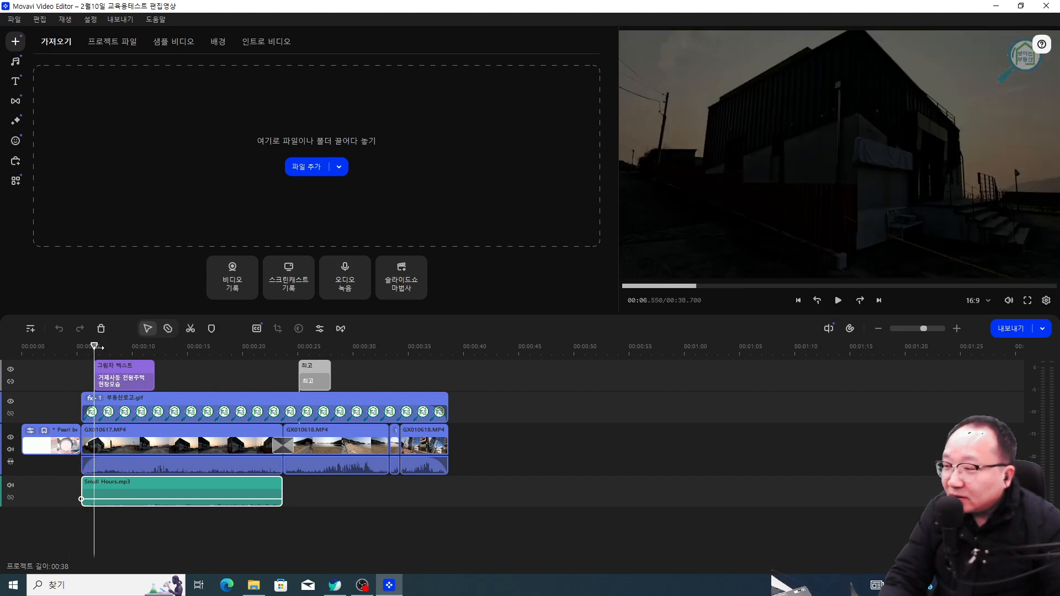
{"action": "left_click_drag", "start_coordinate": [83, 349], "coordinate": [79, 350]}
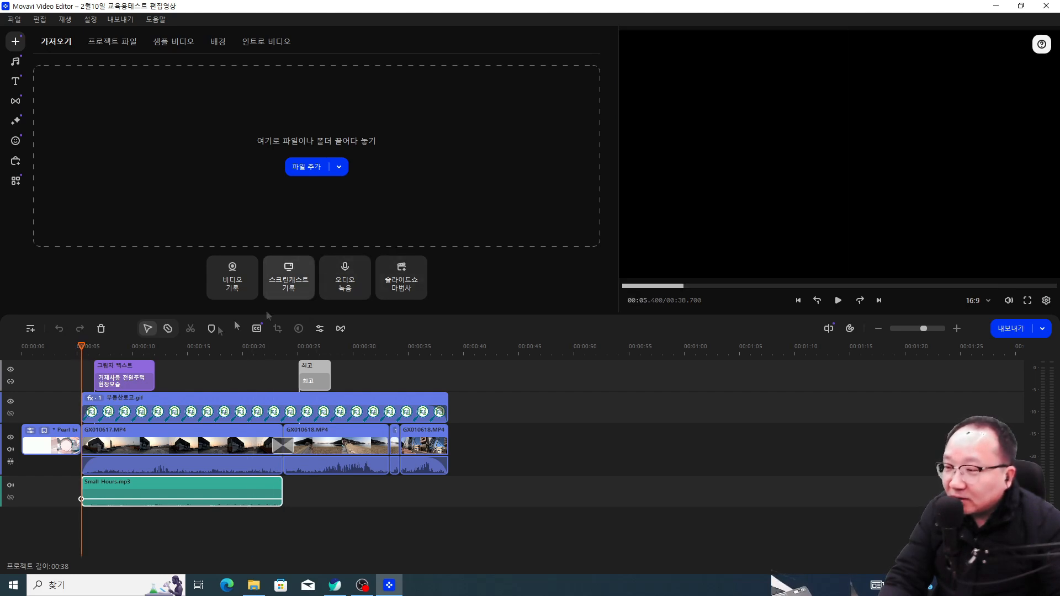
{"action": "left_click", "coordinate": [345, 279]}
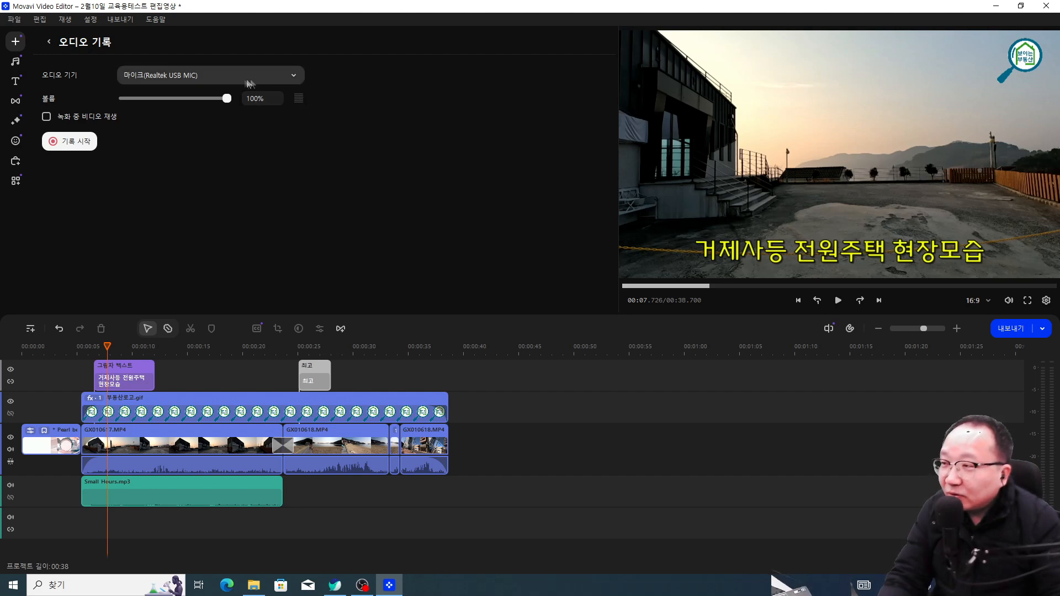
Step: Use the Realtek(R) Audio microphone at 67% volume with video playback, playhead back at the first clip
{"action": "left_click", "coordinate": [281, 79]}
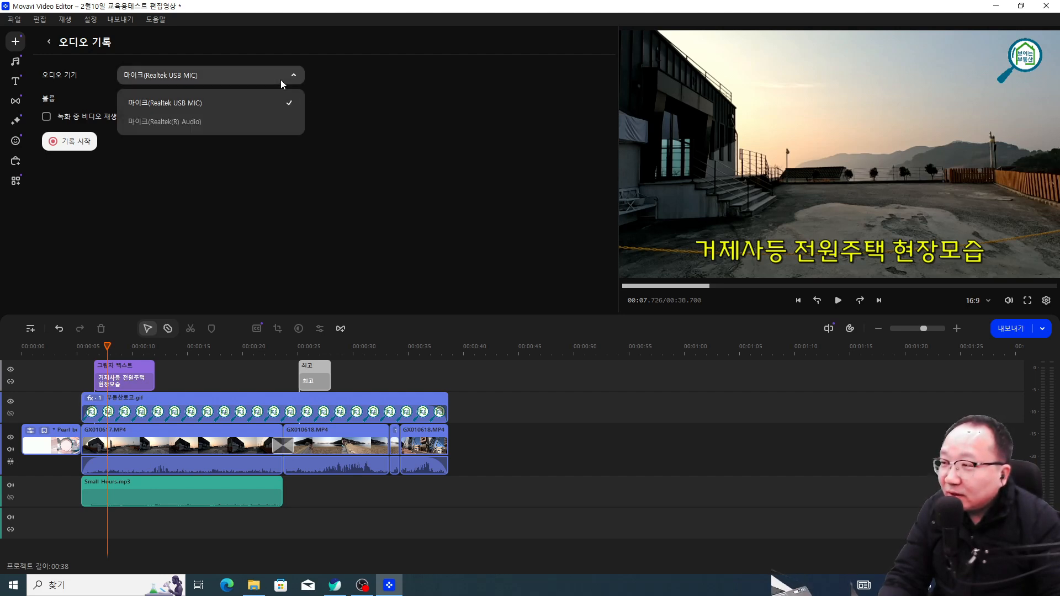
{"action": "left_click", "coordinate": [213, 123]}
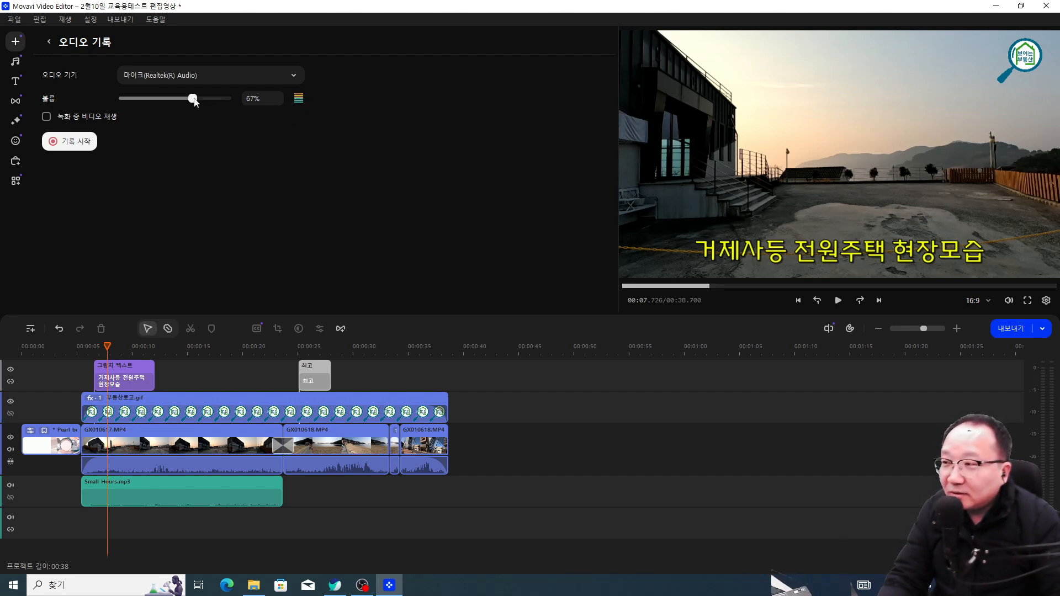
{"action": "mouse_move", "coordinate": [206, 102]}
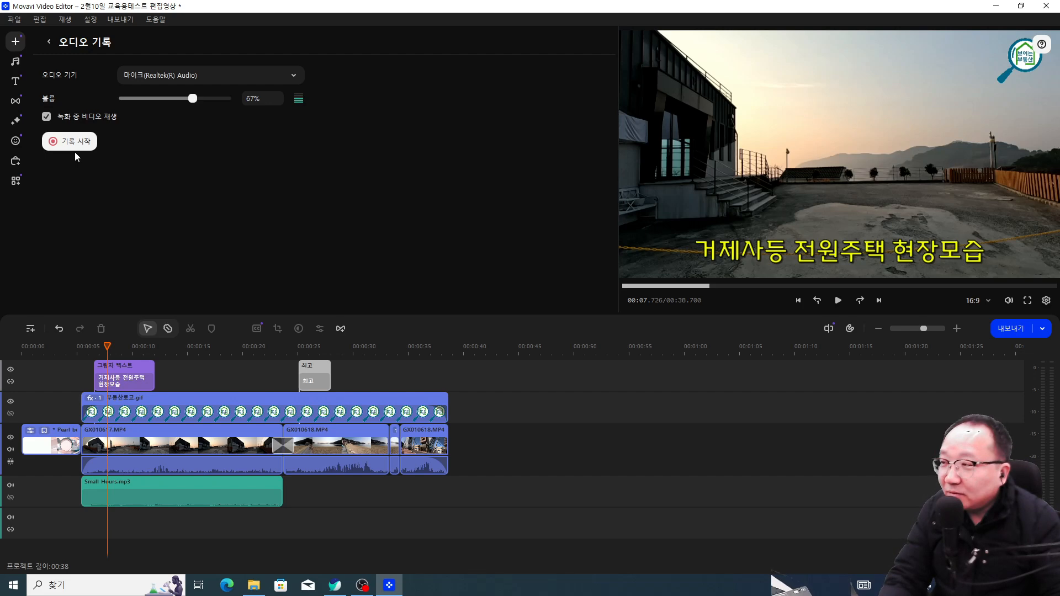
{"action": "left_click_drag", "start_coordinate": [114, 351], "coordinate": [84, 351]}
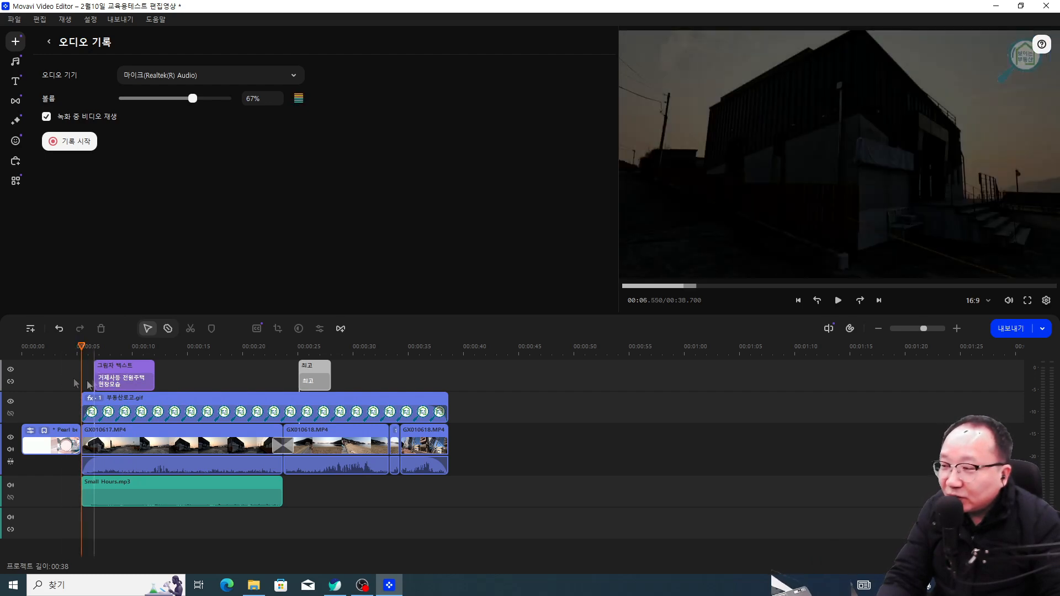
Step: Record about 17 seconds of voice narration over the playing video
{"action": "left_click", "coordinate": [71, 141]}
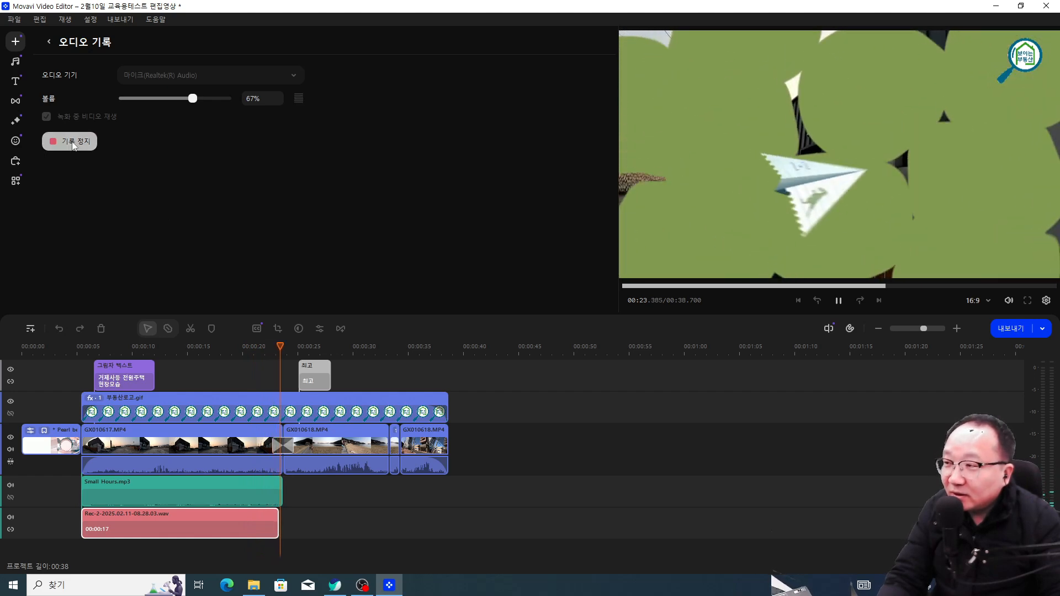
{"action": "left_click", "coordinate": [73, 142]}
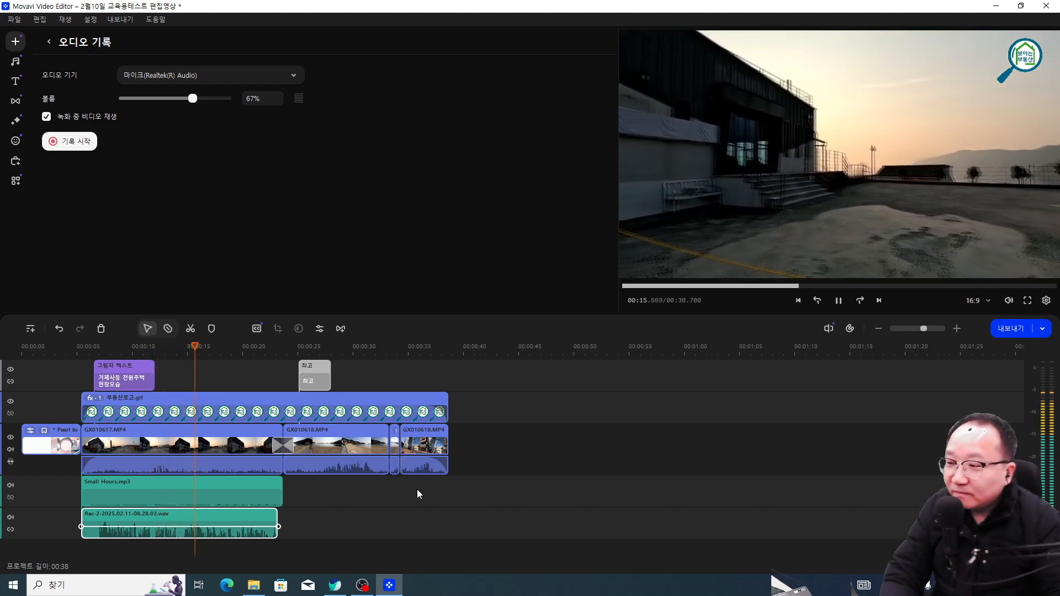
Step: Pause playback and adjust the volume line of the Rec .wav narration clip
{"action": "key", "text": "space"}
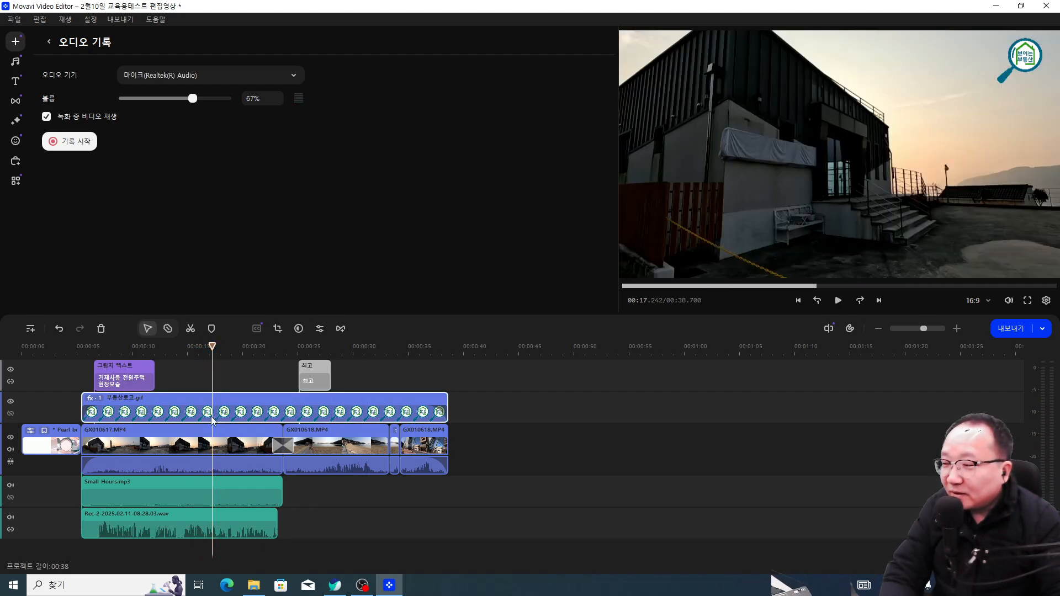
{"action": "left_click_drag", "start_coordinate": [174, 527], "coordinate": [179, 521]}
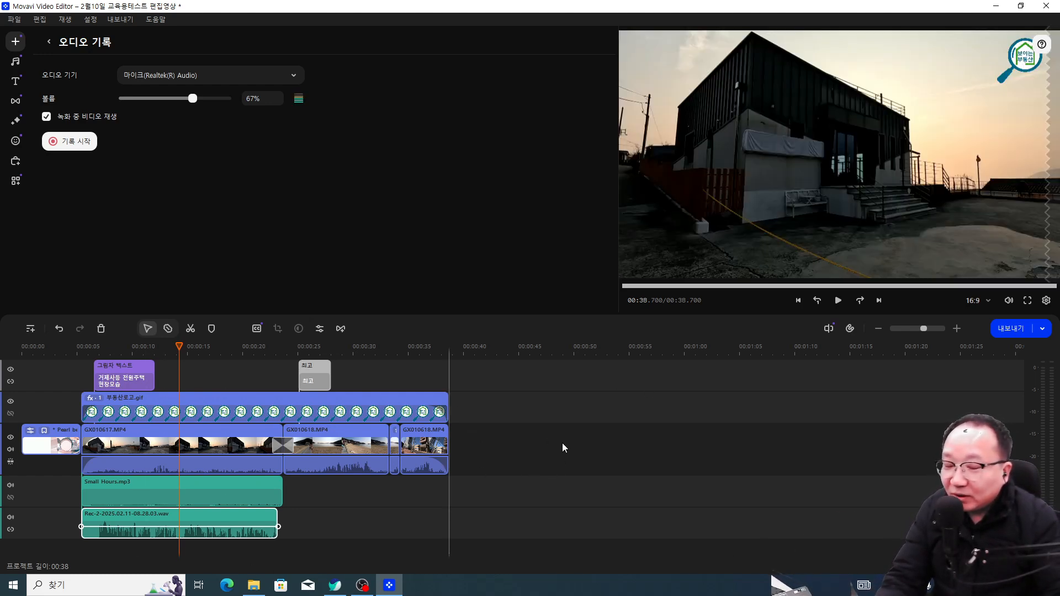
Step: Start Save Project As on the desktop and delete the stray empty 새 폴더 there
{"action": "left_click", "coordinate": [15, 19]}
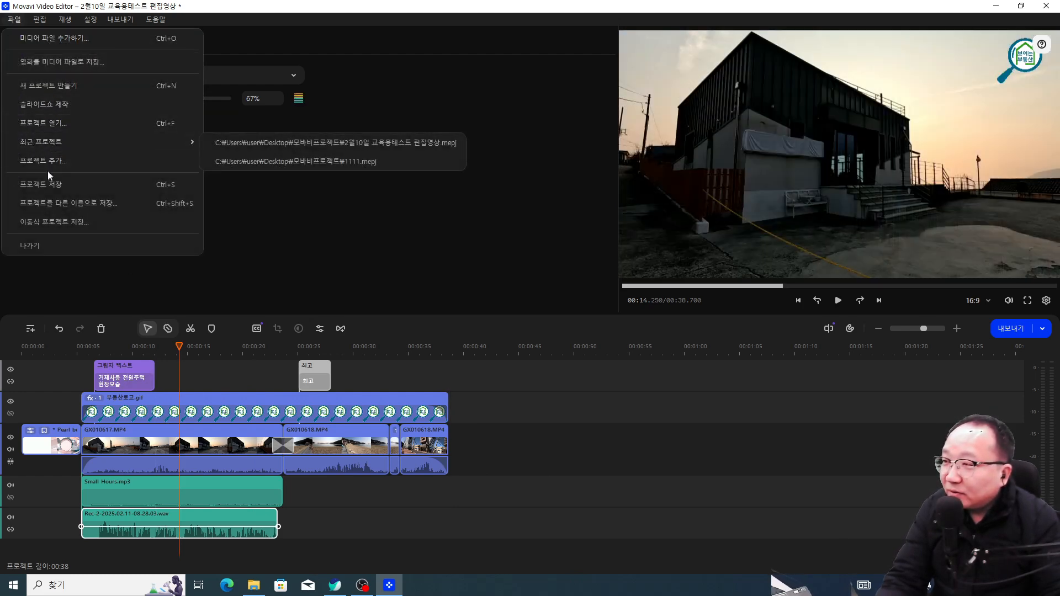
{"action": "left_click", "coordinate": [57, 207]}
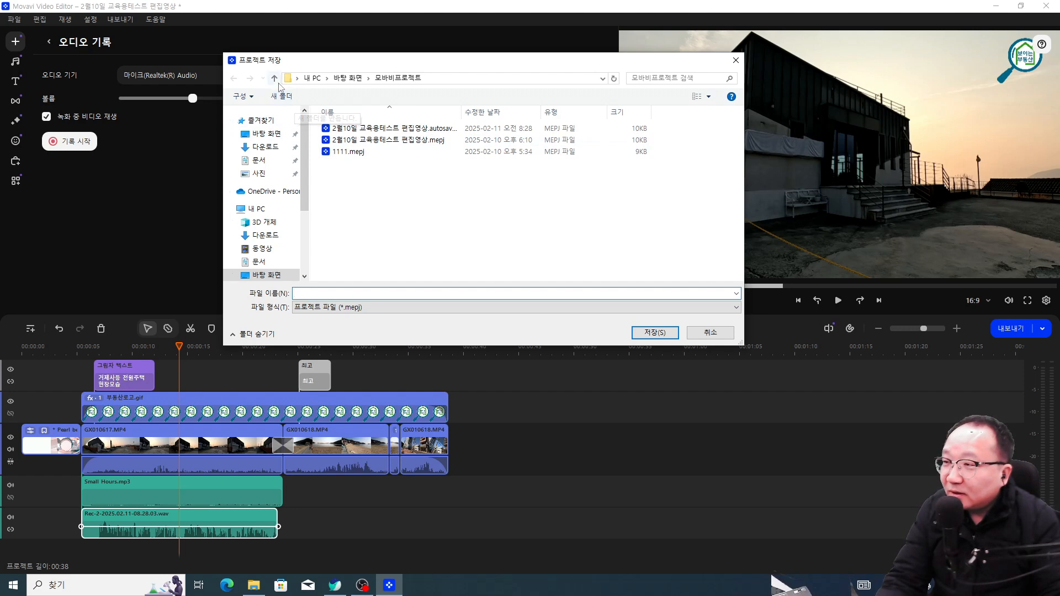
{"action": "left_click", "coordinate": [267, 133]}
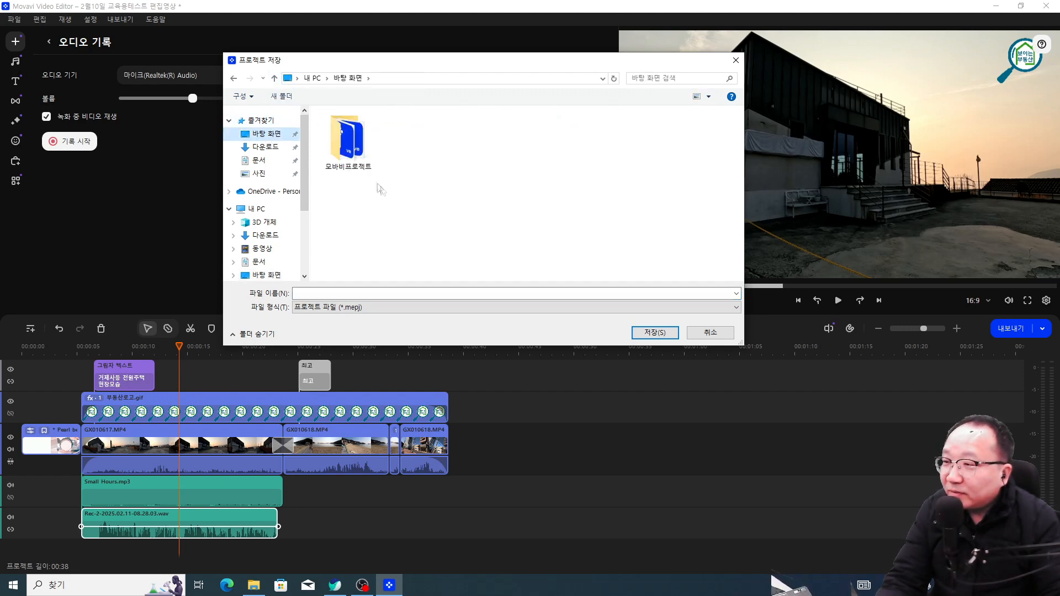
{"action": "right_click", "coordinate": [415, 172]}
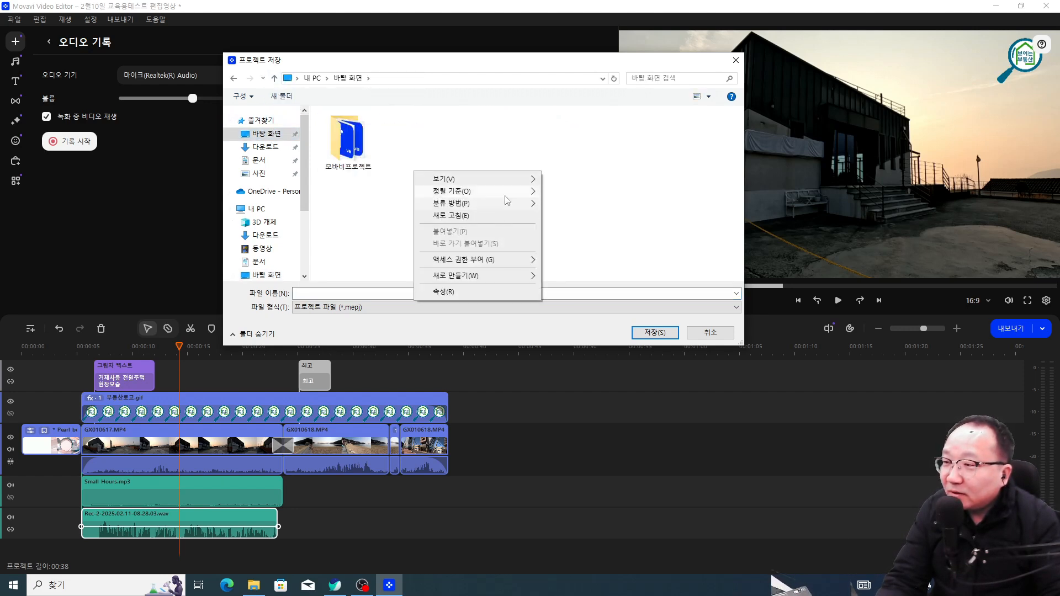
{"action": "left_click", "coordinate": [419, 164]}
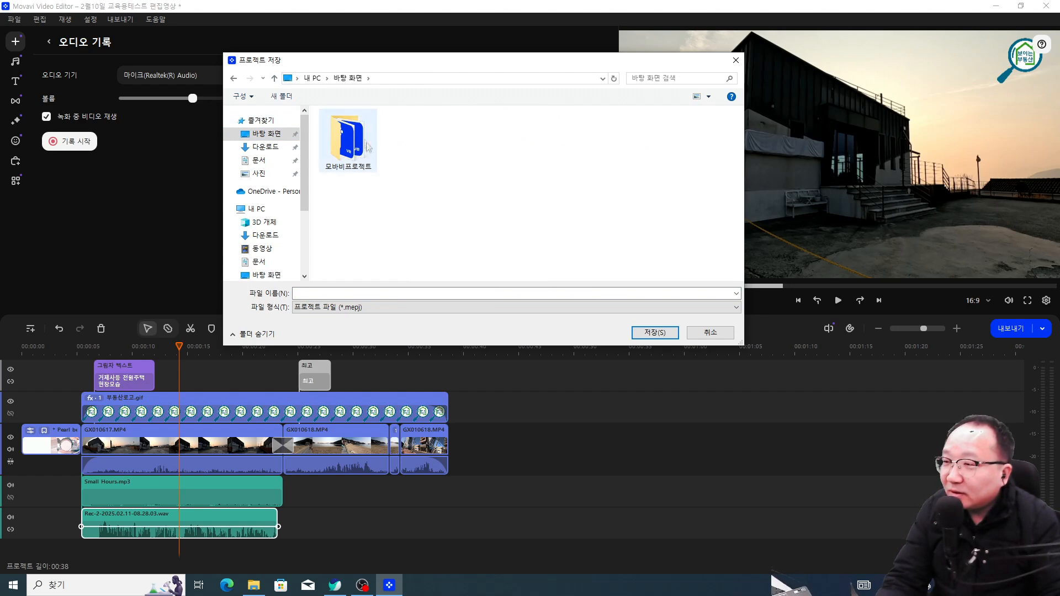
{"action": "right_click", "coordinate": [423, 160]}
{"action": "mouse_move", "coordinate": [484, 263]}
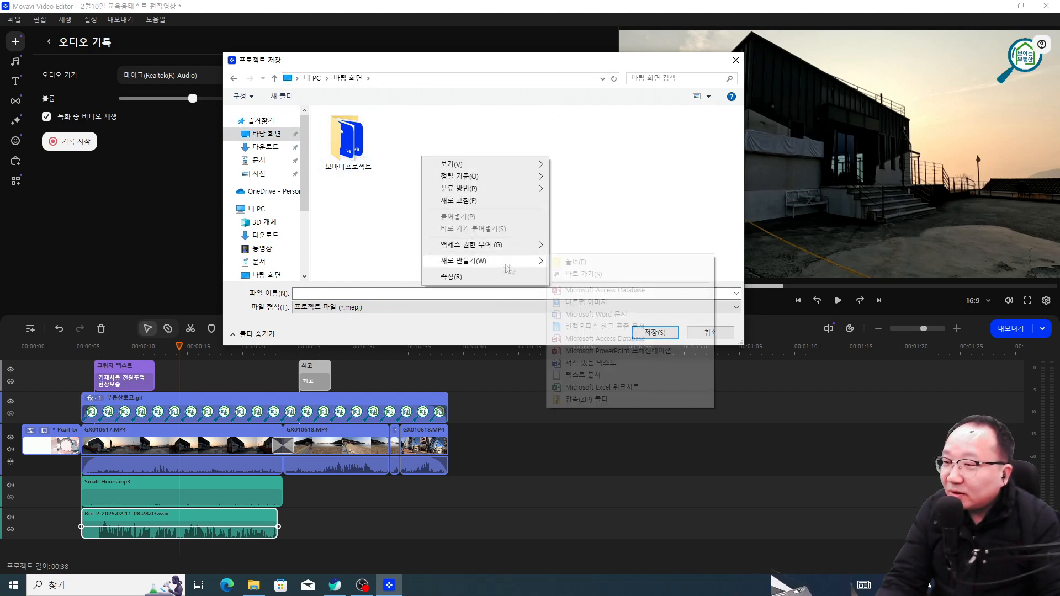
{"action": "left_click", "coordinate": [574, 262]}
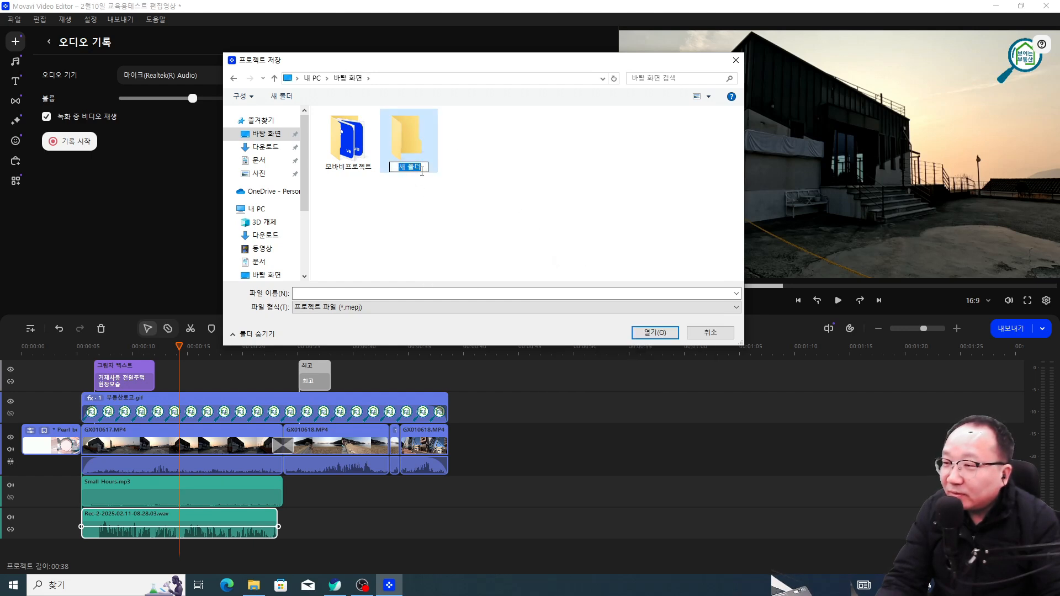
{"action": "left_click", "coordinate": [429, 151]}
{"action": "right_click", "coordinate": [429, 151]}
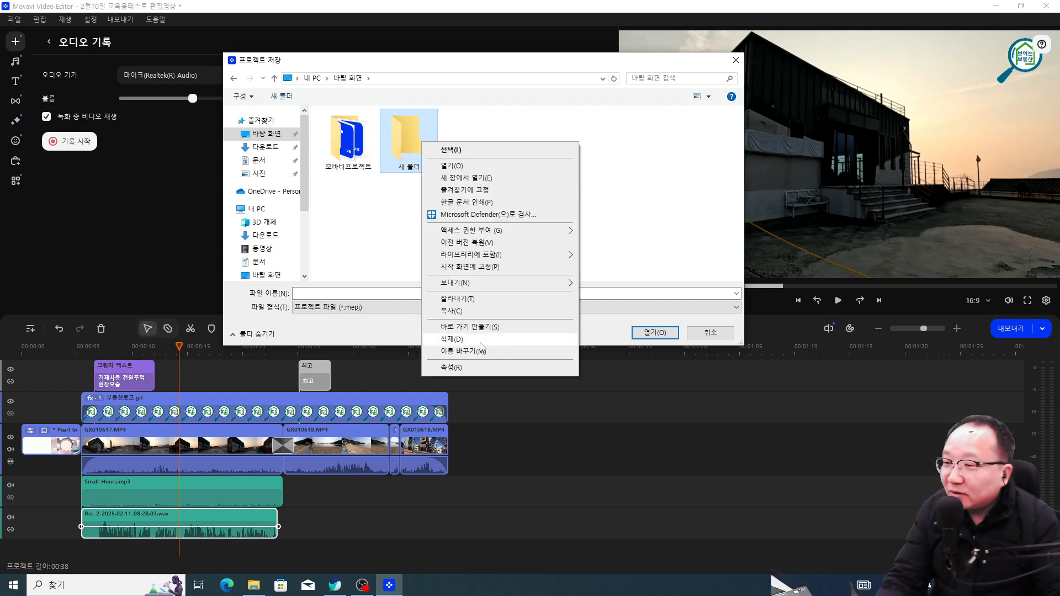
{"action": "left_click", "coordinate": [445, 338]}
Step: Save the project as 2월11일 모바비편집본 inside the 모바비프로젝트 folder
{"action": "left_click", "coordinate": [348, 140]}
{"action": "left_click", "coordinate": [654, 332]}
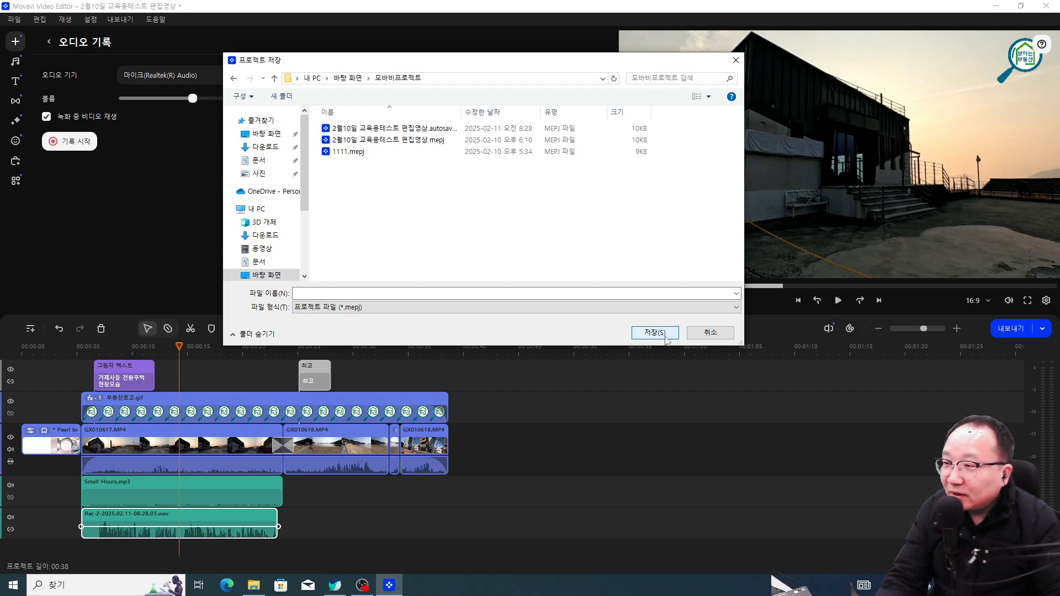
{"action": "left_click", "coordinate": [337, 295]}
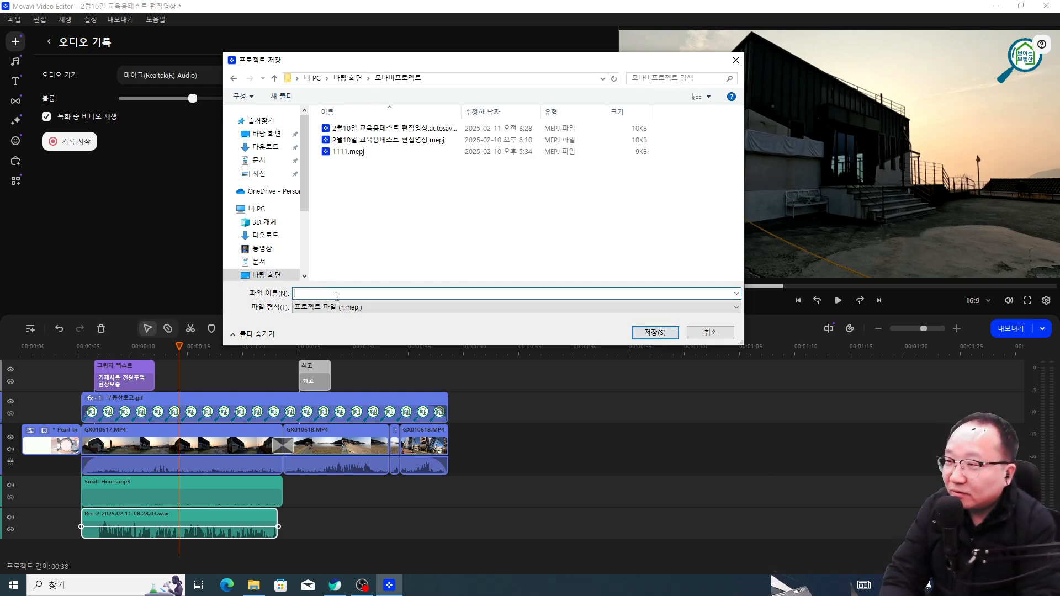
{"action": "type", "text": "2"}
{"action": "type", "text": "dnj"}
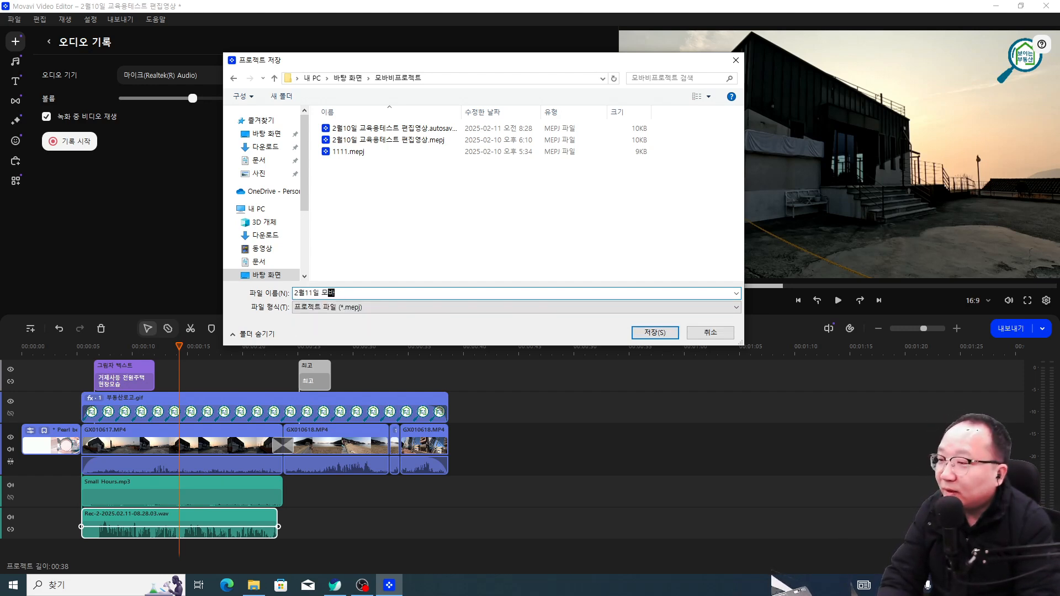
{"action": "type", "text": "11일 모바비편집본"}
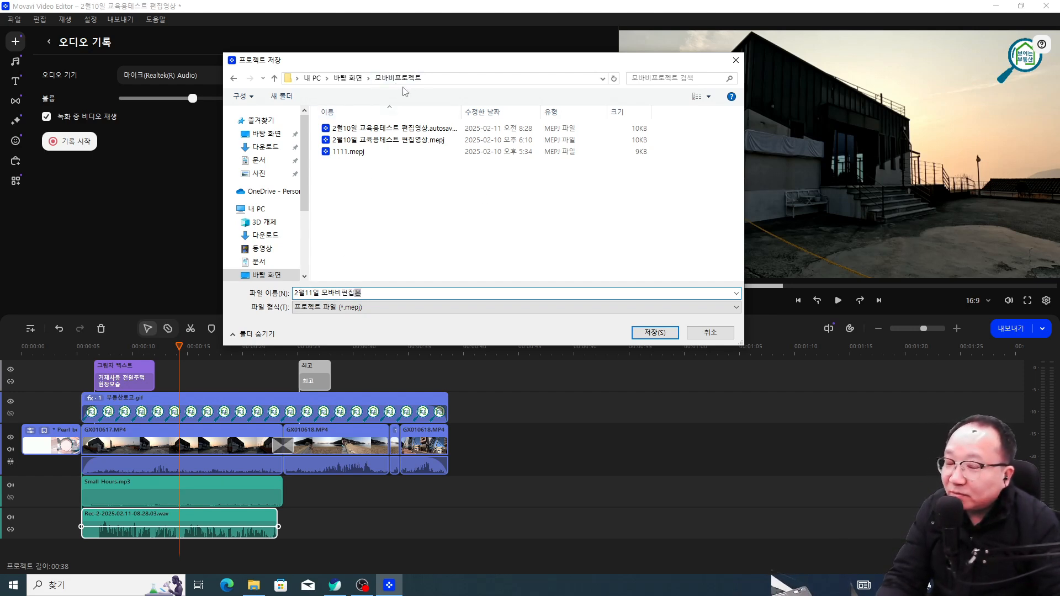
{"action": "key", "text": "BackSpace"}
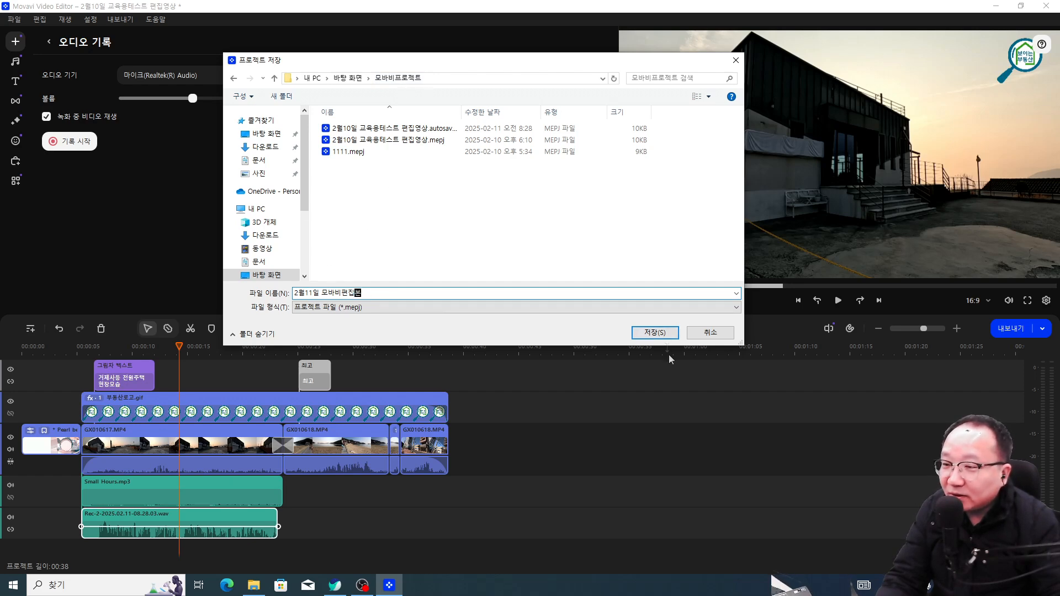
{"action": "left_click", "coordinate": [655, 332]}
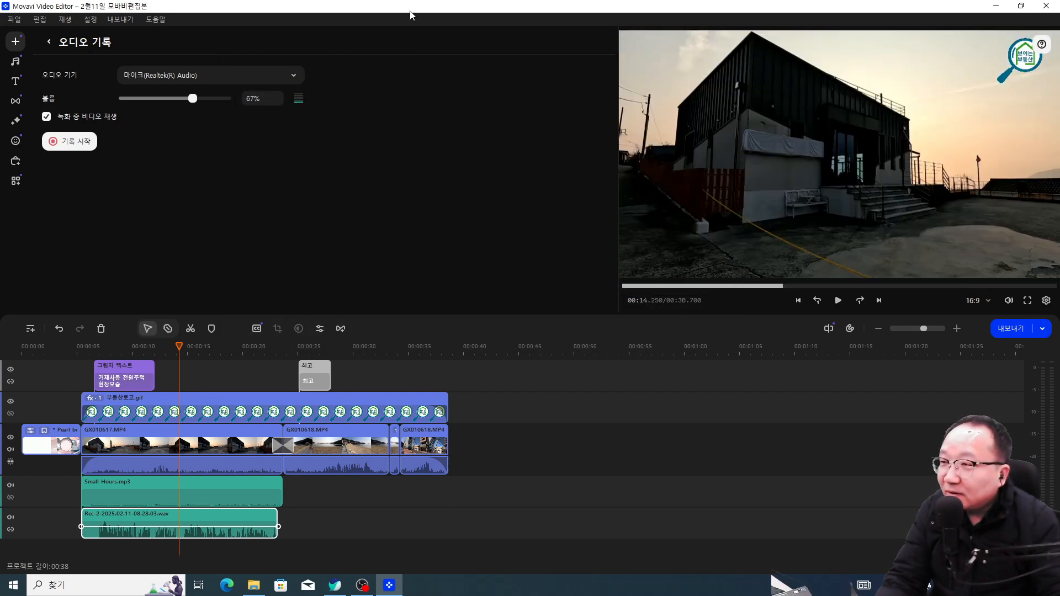
Step: Close Movavi, check 2월11일 모바비편집본.mepj in the desktop 모바비프로젝트 folder, then close Explorer
{"action": "double_click", "coordinate": [411, 15]}
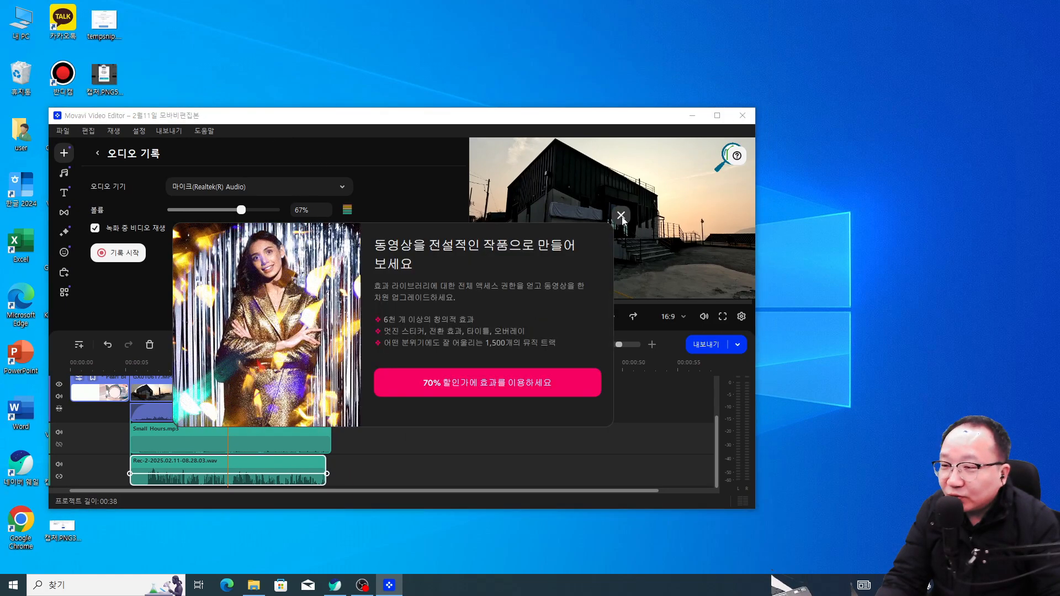
{"action": "left_click", "coordinate": [620, 215]}
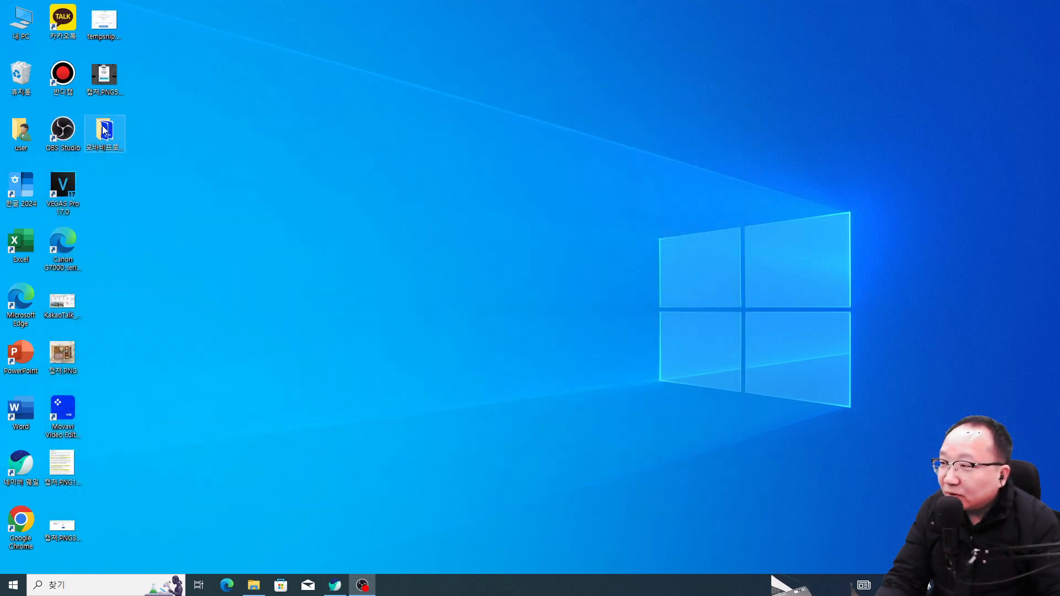
{"action": "double_click", "coordinate": [103, 130]}
{"action": "left_click", "coordinate": [372, 104]}
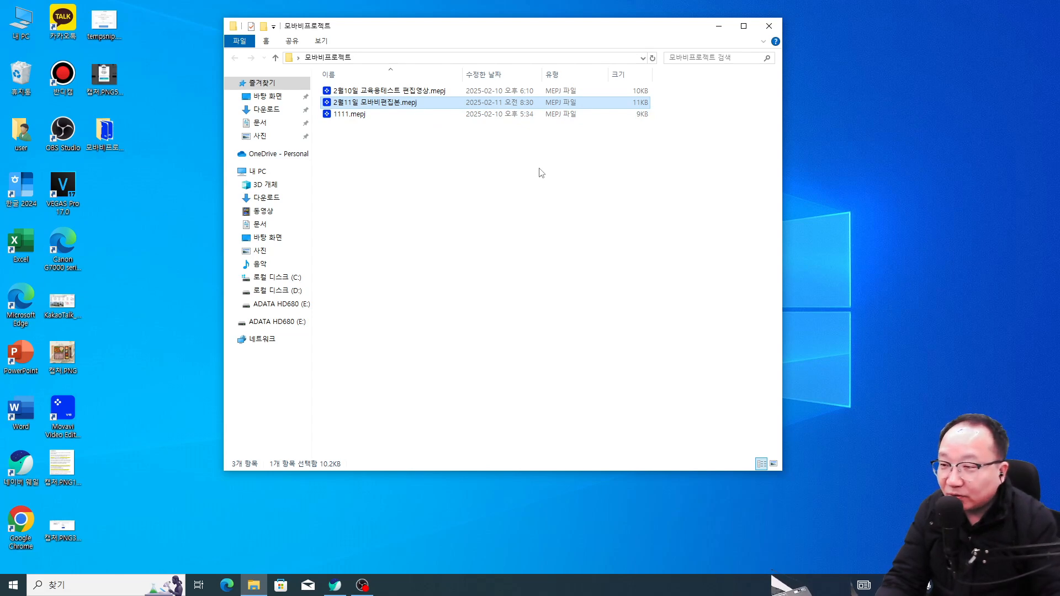
{"action": "left_click", "coordinate": [767, 28]}
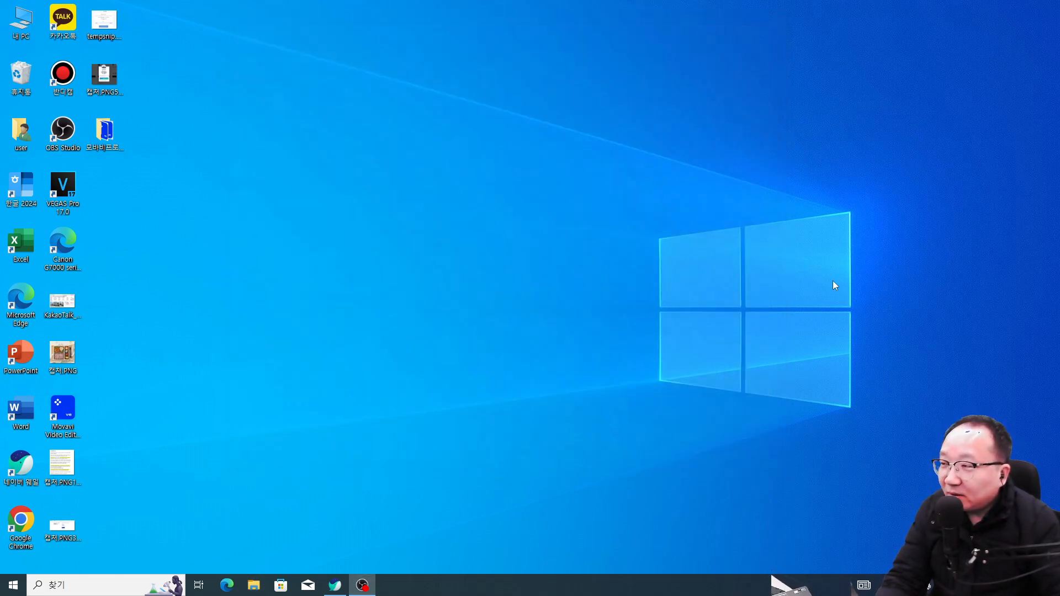
Step: Launch Whale, log in to seeauction.net, and open the 송파구 동남로8길 listing from 관심UP물건
{"action": "left_click", "coordinate": [334, 584]}
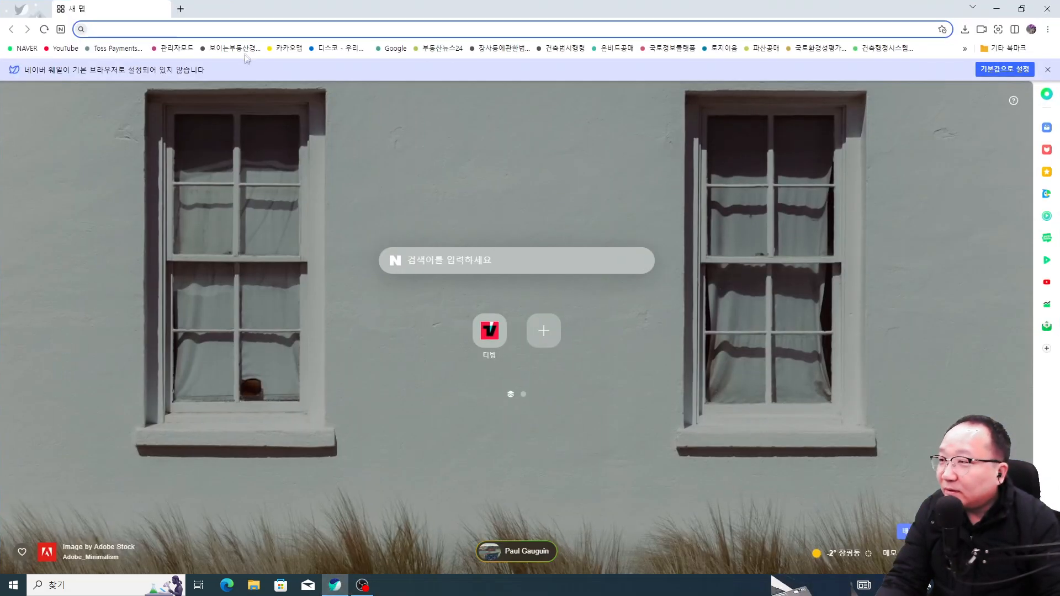
{"action": "left_click", "coordinate": [243, 50]}
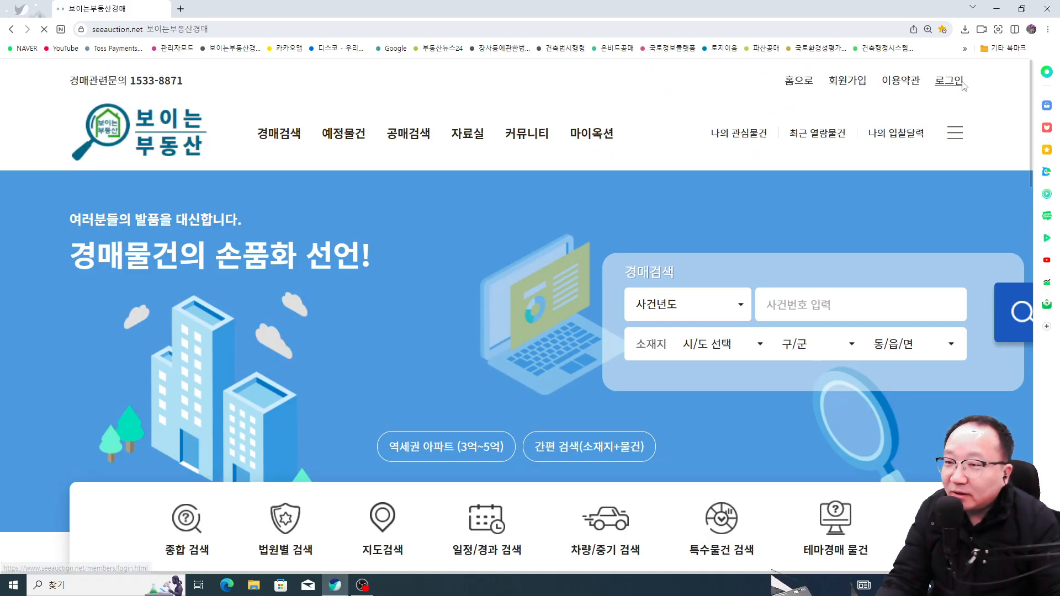
{"action": "left_click", "coordinate": [949, 81]}
{"action": "left_click", "coordinate": [545, 466]}
{"action": "scroll", "coordinate": [470, 344], "scroll_direction": "down", "scroll_amount": 15}
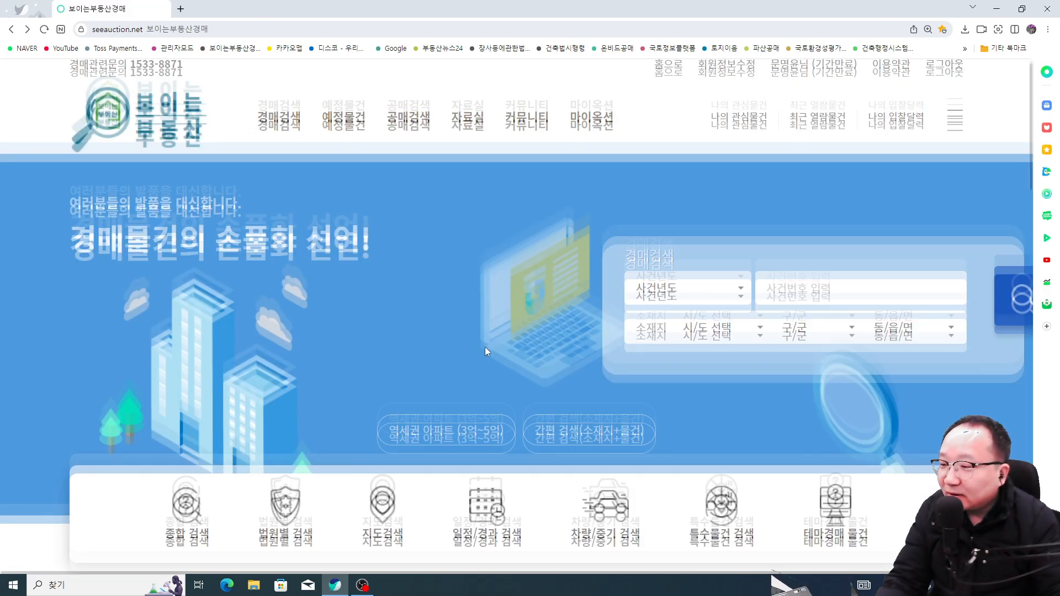
{"action": "scroll", "coordinate": [434, 378], "scroll_direction": "down", "scroll_amount": 2}
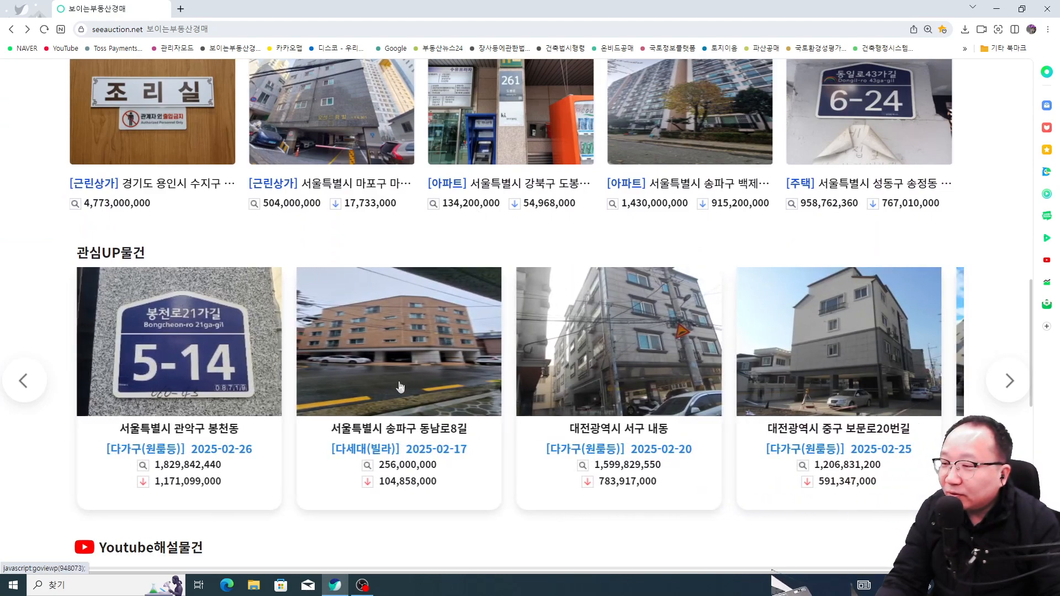
{"action": "left_click", "coordinate": [403, 387]}
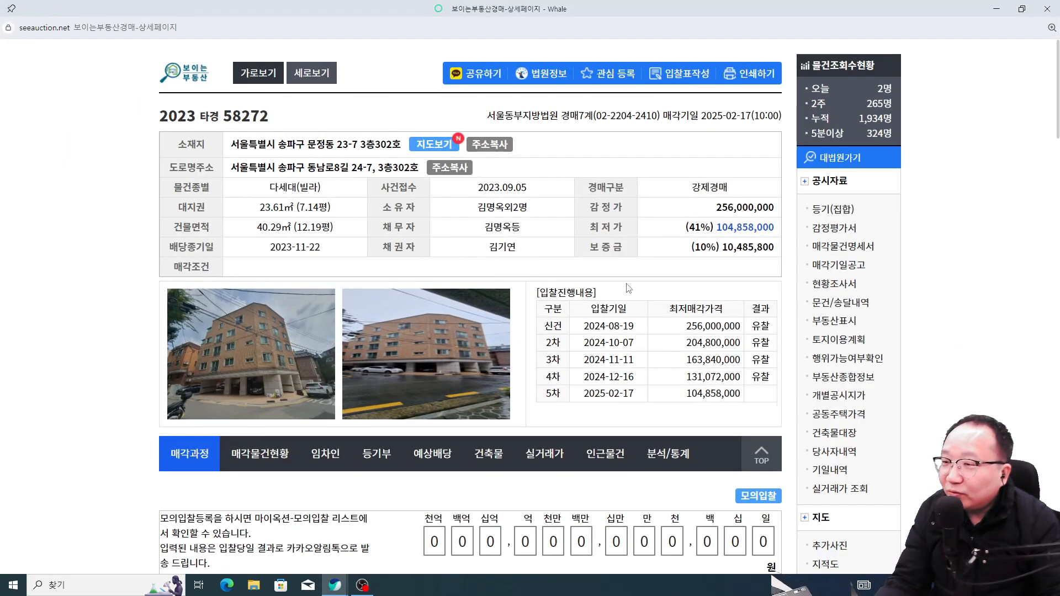
Step: Zoom in, highlight the case number, lot address and first-round minimum bid, then close the popup
{"action": "scroll", "coordinate": [623, 210], "scroll_direction": "up", "scroll_amount": 4}
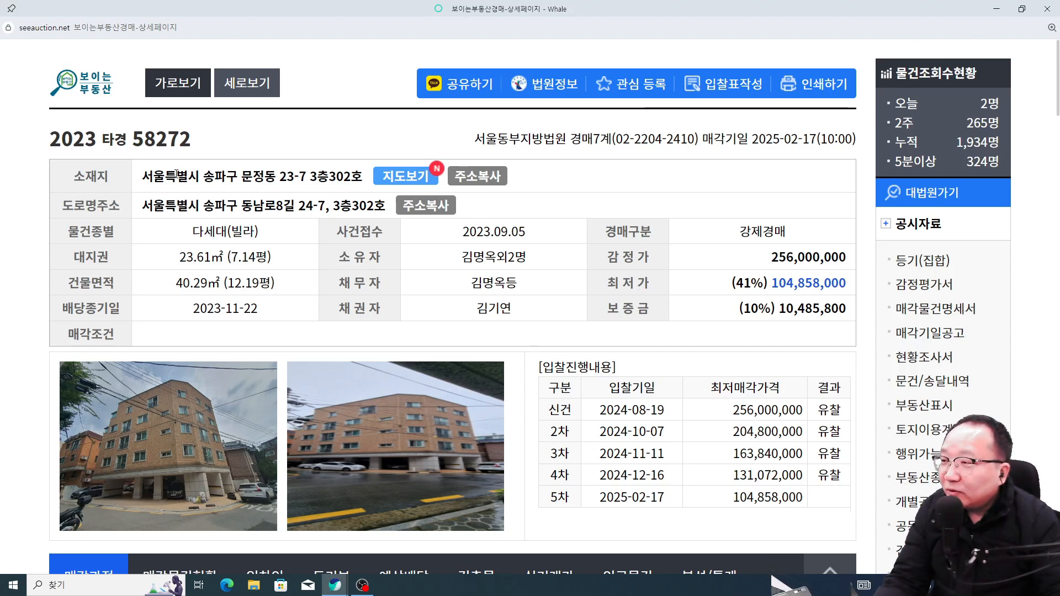
{"action": "left_click_drag", "start_coordinate": [52, 139], "coordinate": [201, 147]}
{"action": "left_click", "coordinate": [254, 188]}
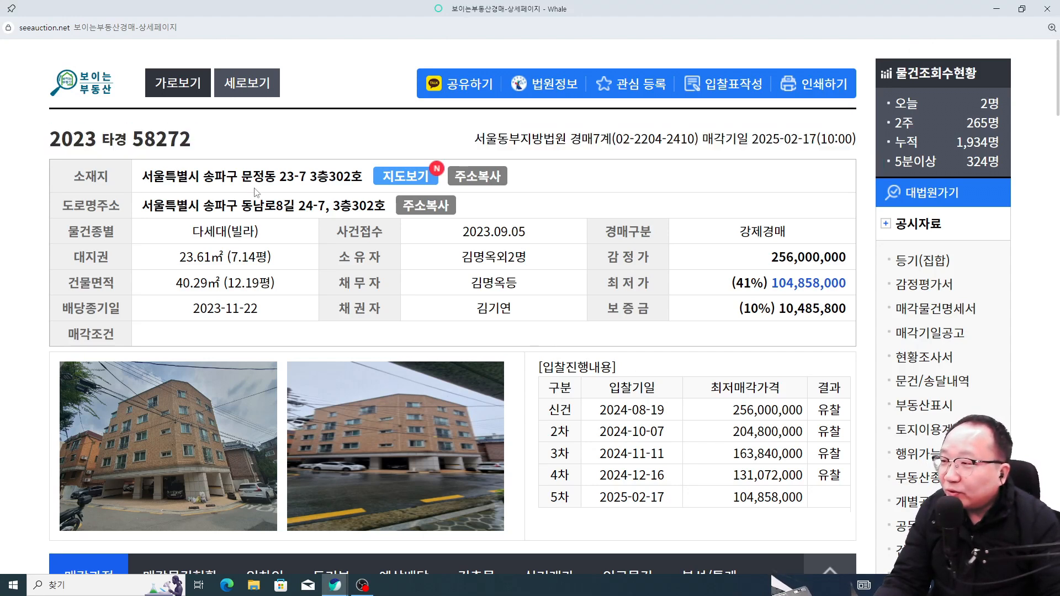
{"action": "left_click_drag", "start_coordinate": [245, 176], "coordinate": [389, 205]}
{"action": "left_click_drag", "start_coordinate": [732, 409], "coordinate": [789, 415]}
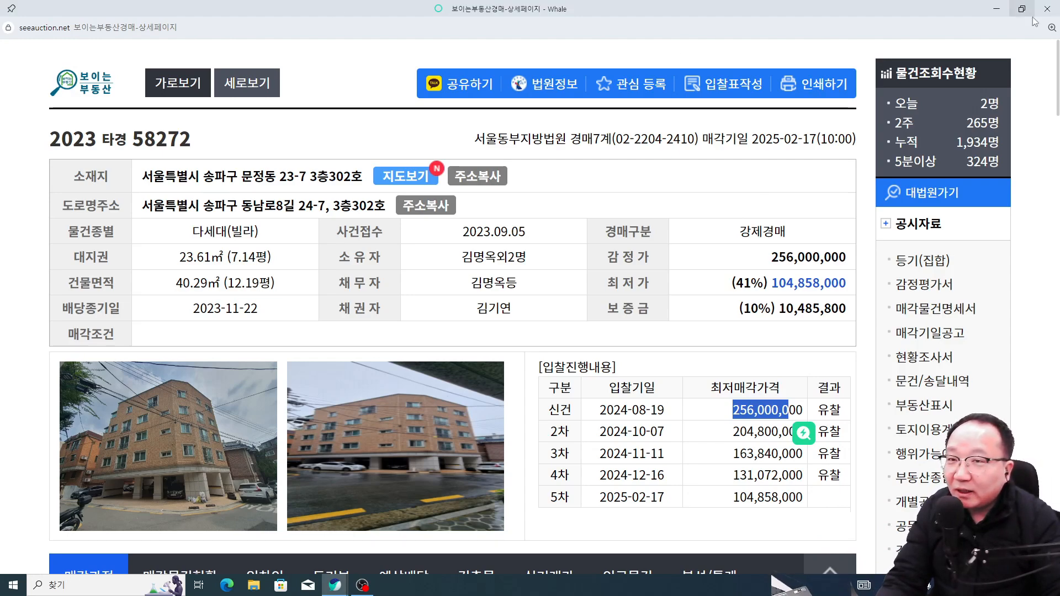
{"action": "left_click", "coordinate": [1047, 9]}
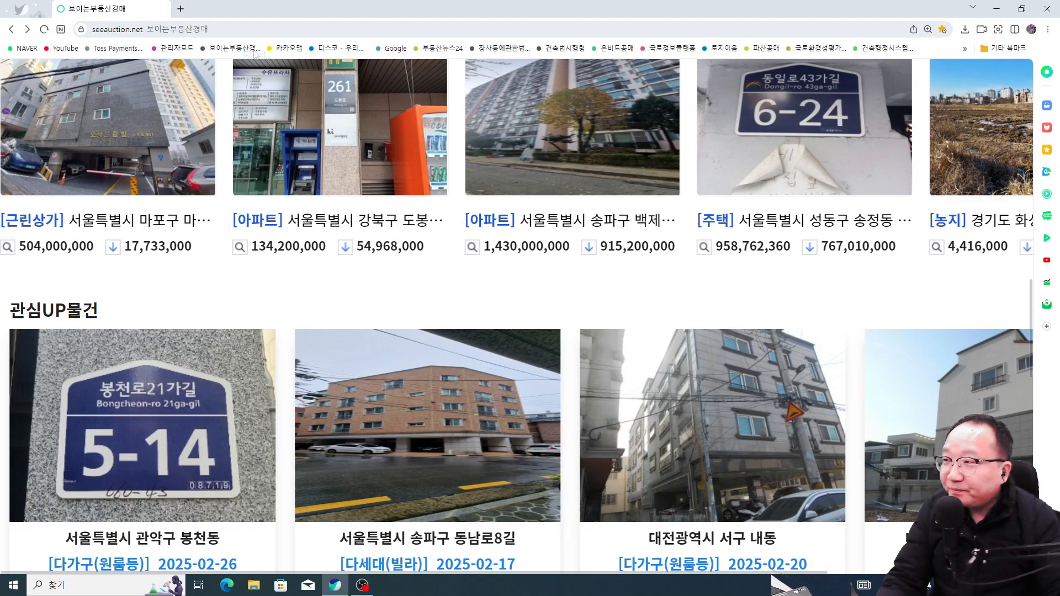
Step: Search 반디캠 on Naver in a new tab, visit bandicam.co.kr, then minimize Whale
{"action": "left_click", "coordinate": [181, 9]}
{"action": "left_click", "coordinate": [22, 49]}
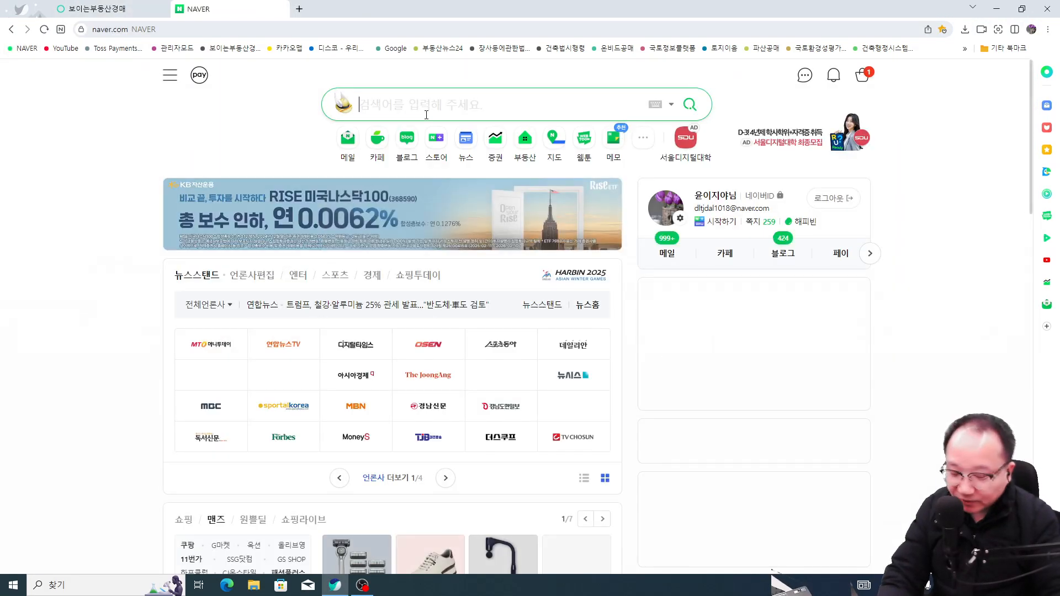
{"action": "type", "text": "반딬캠"}
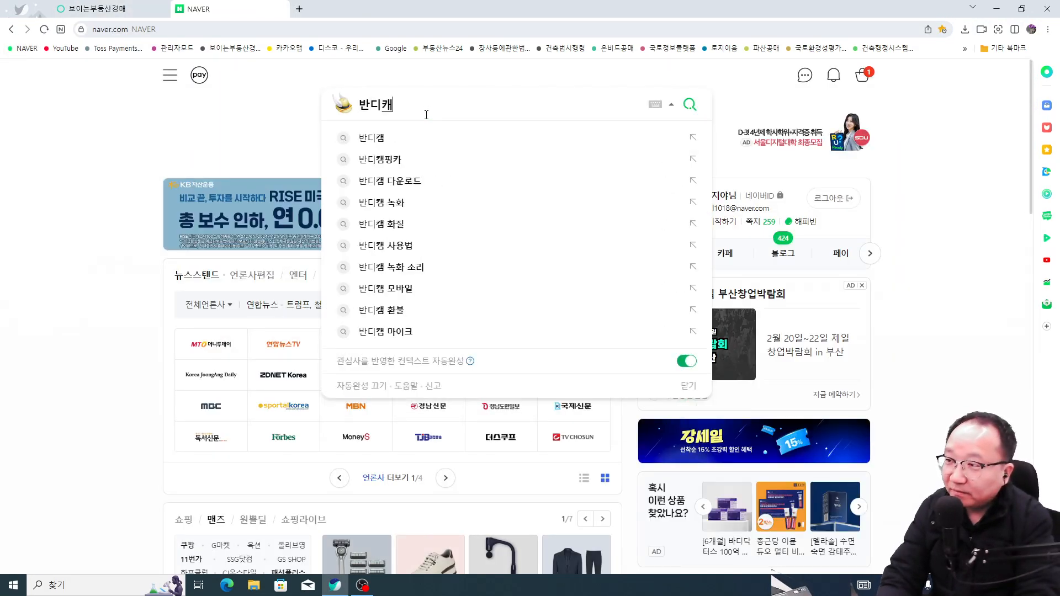
{"action": "key", "text": "Return"}
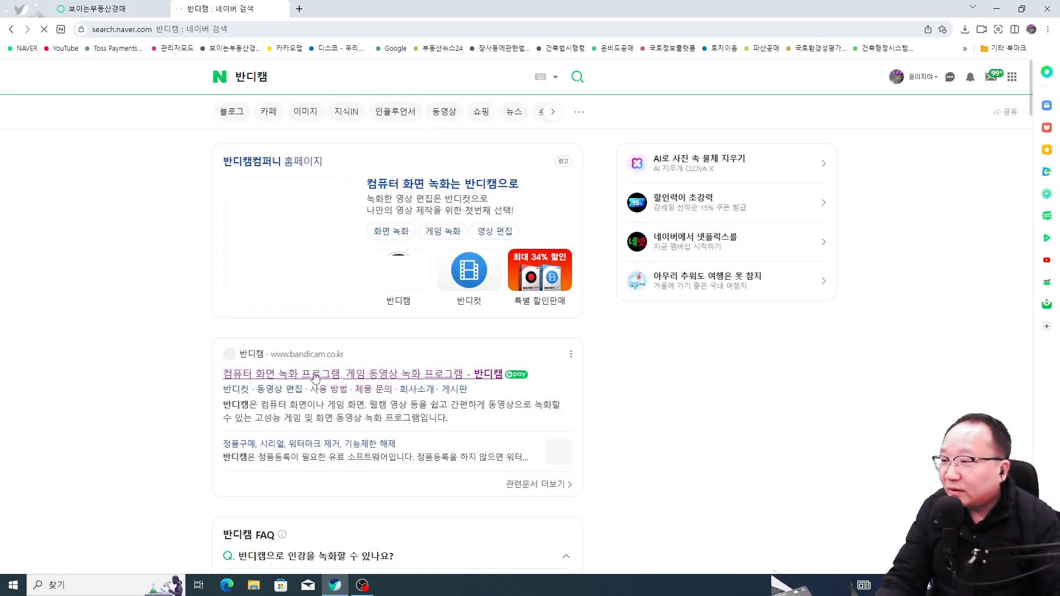
{"action": "left_click", "coordinate": [315, 374]}
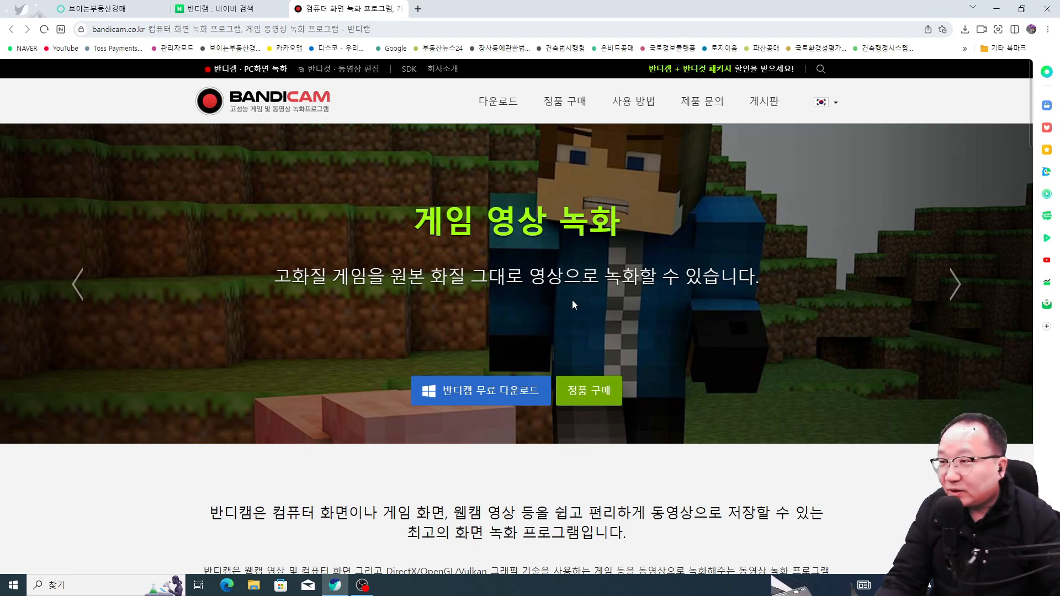
{"action": "left_click", "coordinate": [996, 8]}
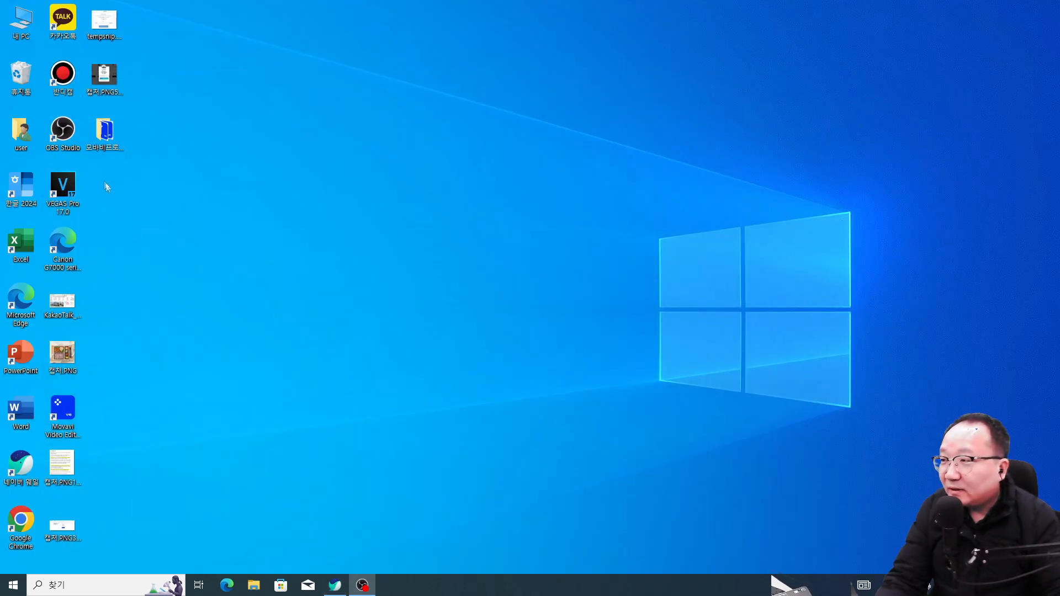
Step: Launch Bandicam from its desktop shortcut and drag its window to the centre of the screen
{"action": "double_click", "coordinate": [62, 75]}
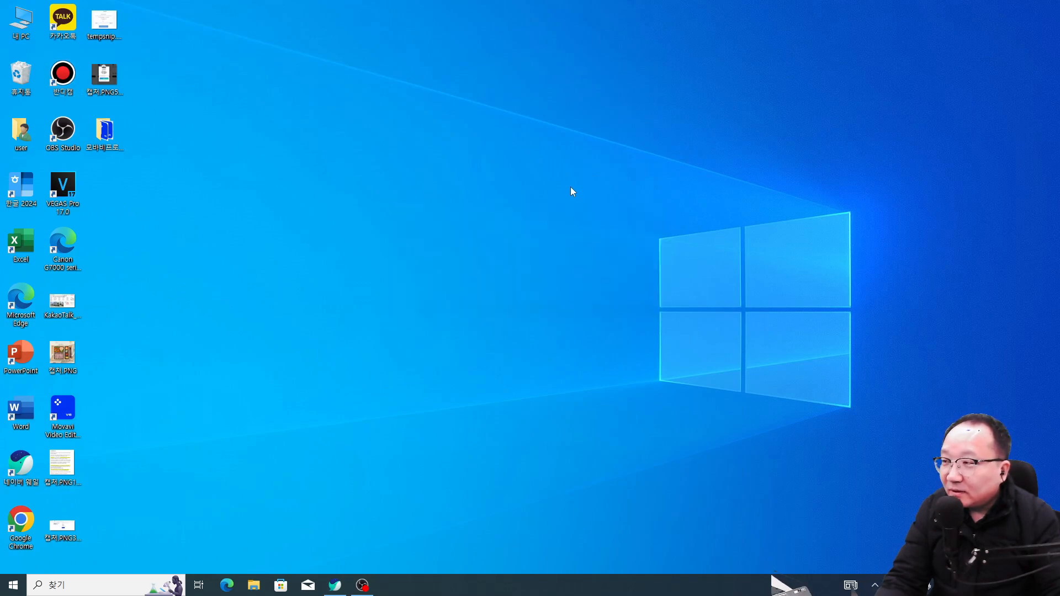
{"action": "left_click_drag", "start_coordinate": [859, 8], "coordinate": [599, 88]}
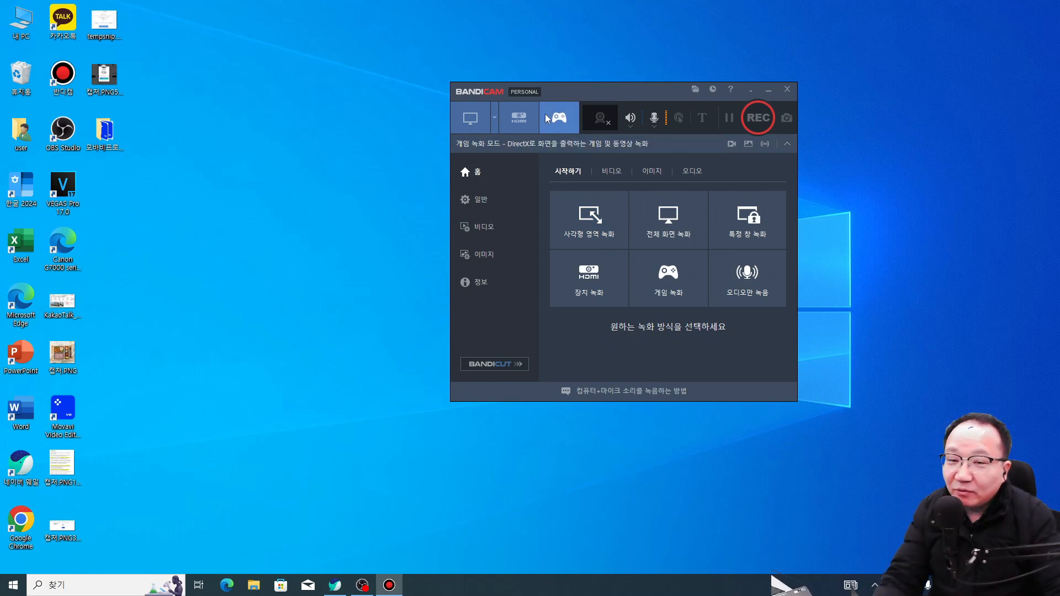
Step: Shift the Bandicam window right and set recording to full screen, Display 1 (1920x1080)
{"action": "left_click_drag", "start_coordinate": [632, 95], "coordinate": [748, 98]}
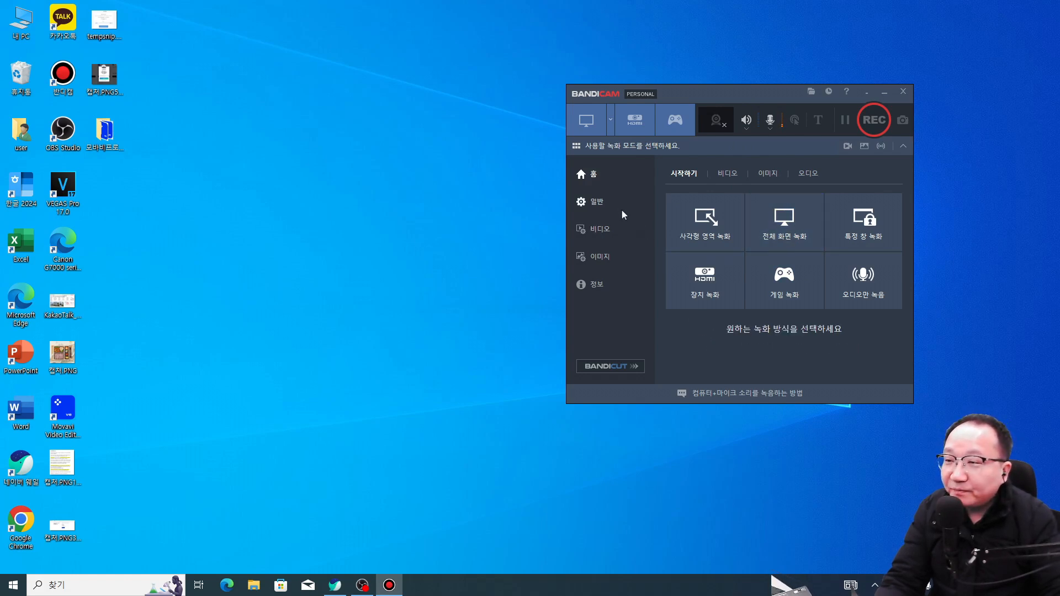
{"action": "left_click", "coordinate": [598, 126]}
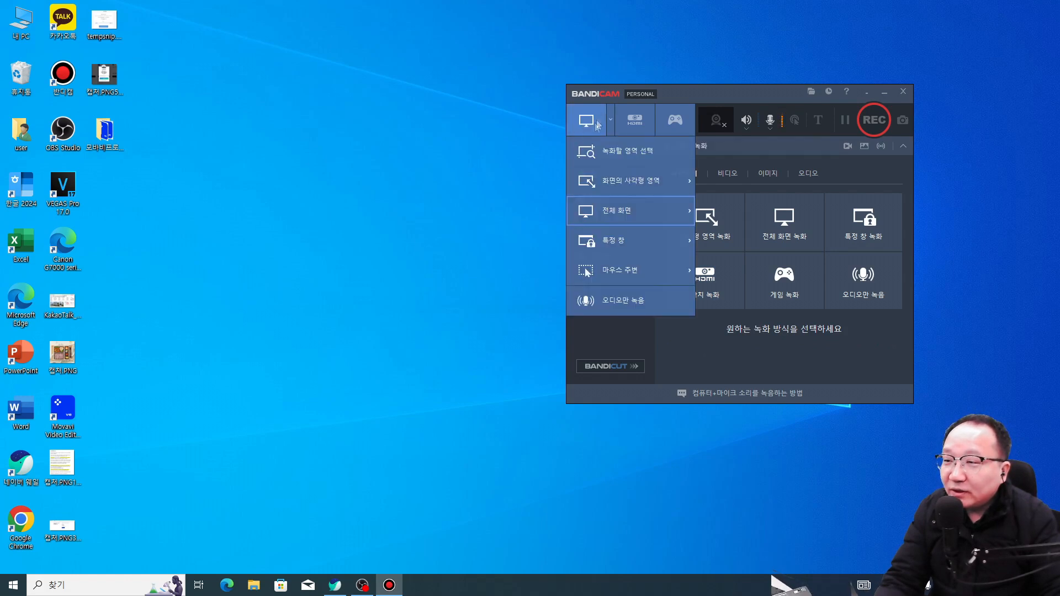
{"action": "left_click", "coordinate": [611, 122]}
{"action": "left_click", "coordinate": [611, 120]}
{"action": "left_click", "coordinate": [611, 120]}
{"action": "left_click", "coordinate": [611, 121]}
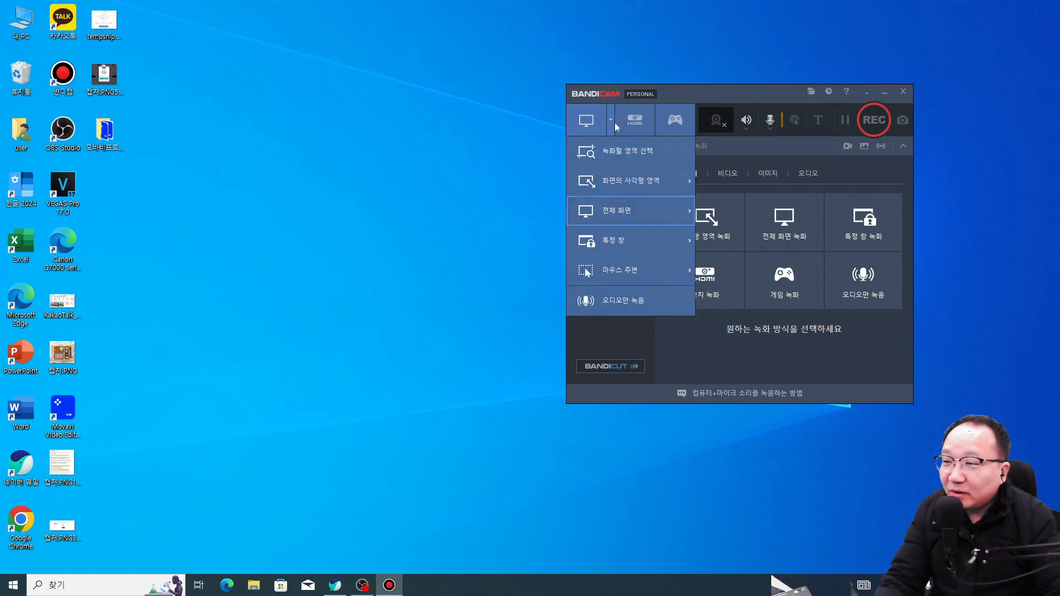
{"action": "left_click", "coordinate": [611, 119]}
{"action": "left_click", "coordinate": [611, 119]}
{"action": "mouse_move", "coordinate": [629, 211]}
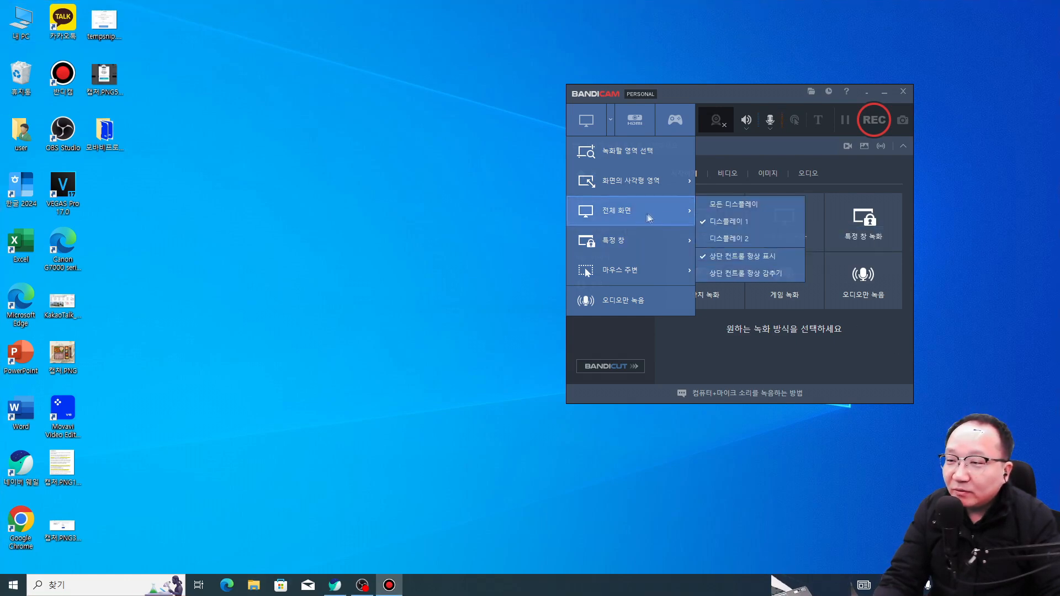
{"action": "left_click", "coordinate": [734, 222]}
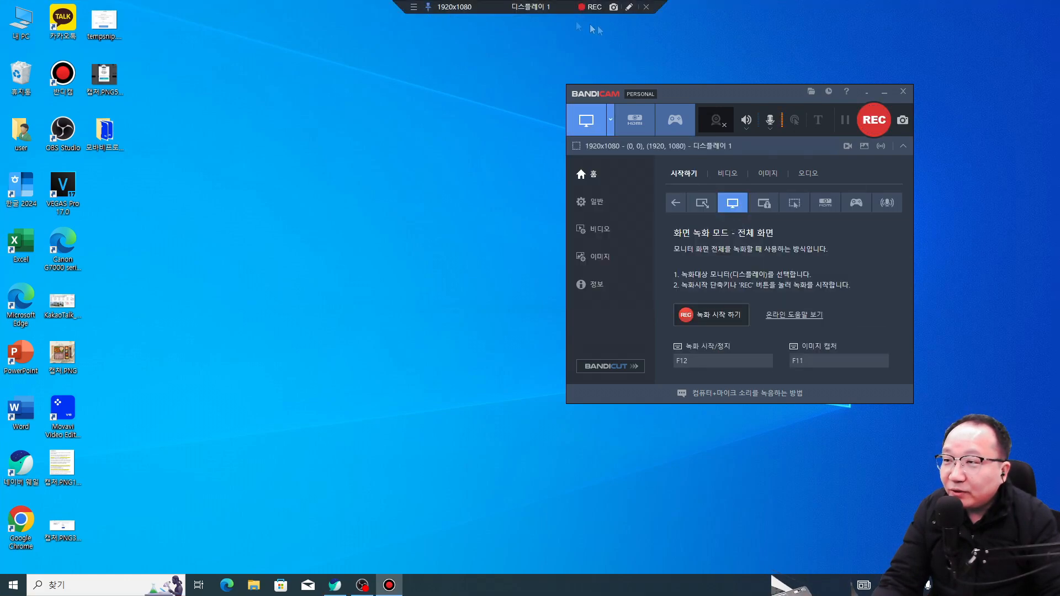
Step: Let the capture bar hide and minimize the Bandicam window
{"action": "left_click", "coordinate": [428, 6]}
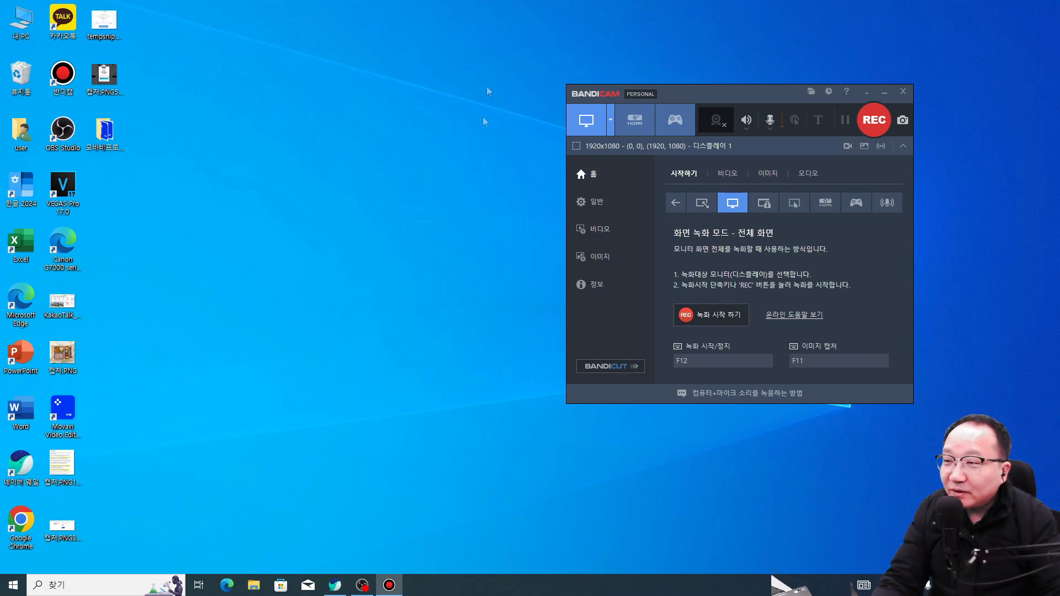
{"action": "left_click", "coordinate": [608, 123]}
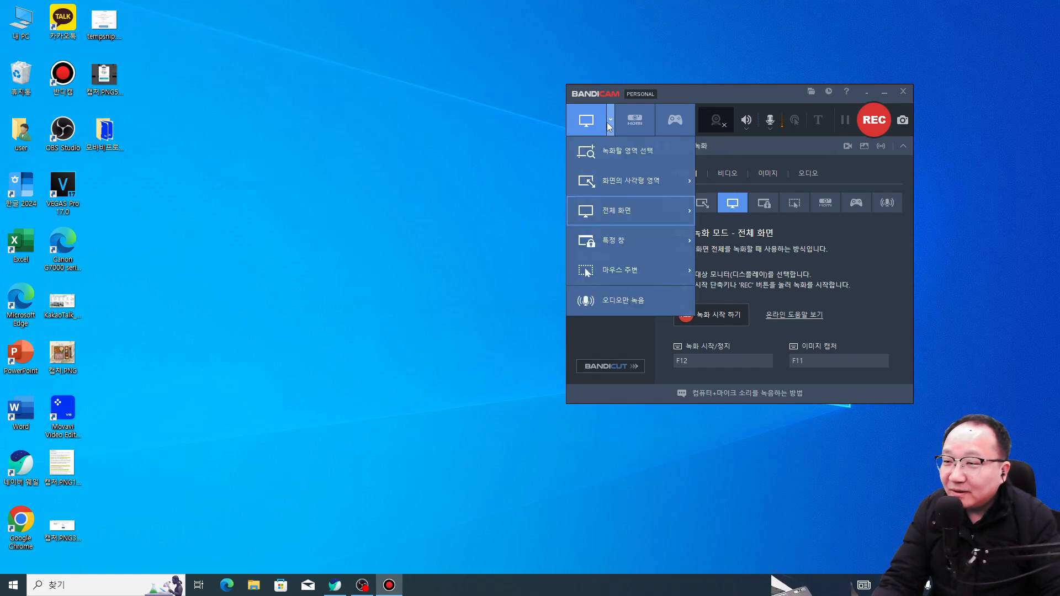
{"action": "left_click", "coordinate": [874, 93]}
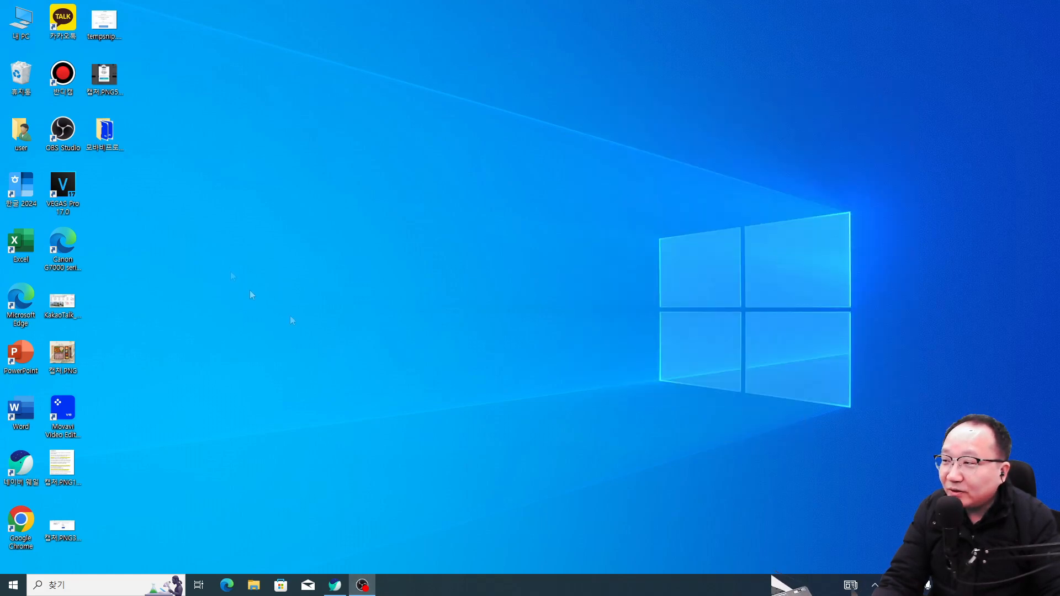
Step: Reopen Bandicam slightly further left, reselect full-screen Display 1, and leave the capture bar unpinned
{"action": "left_click", "coordinate": [62, 78]}
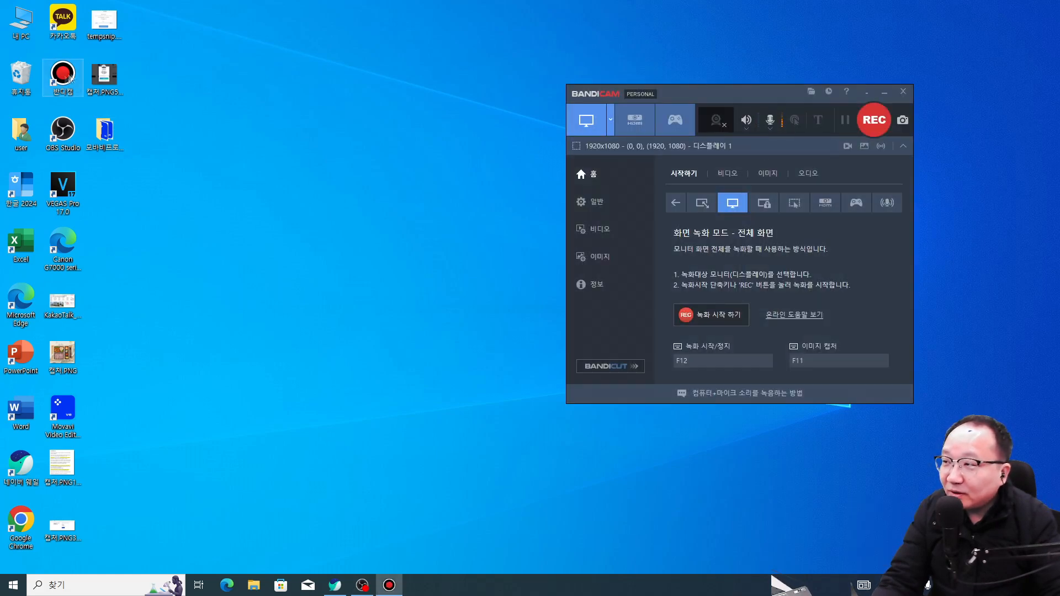
{"action": "left_click_drag", "start_coordinate": [691, 100], "coordinate": [647, 106]}
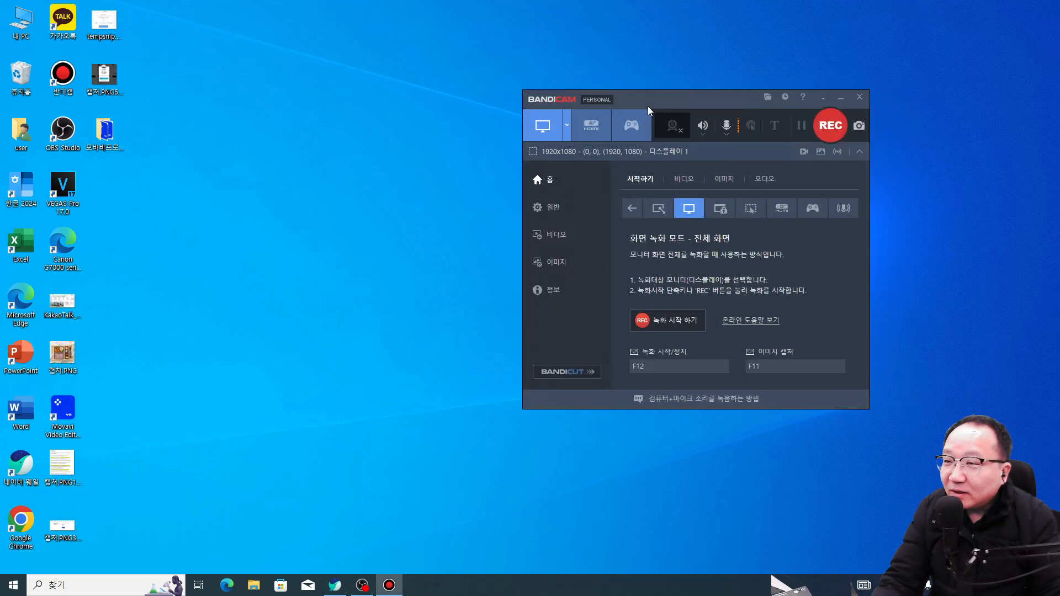
{"action": "left_click", "coordinate": [566, 125]}
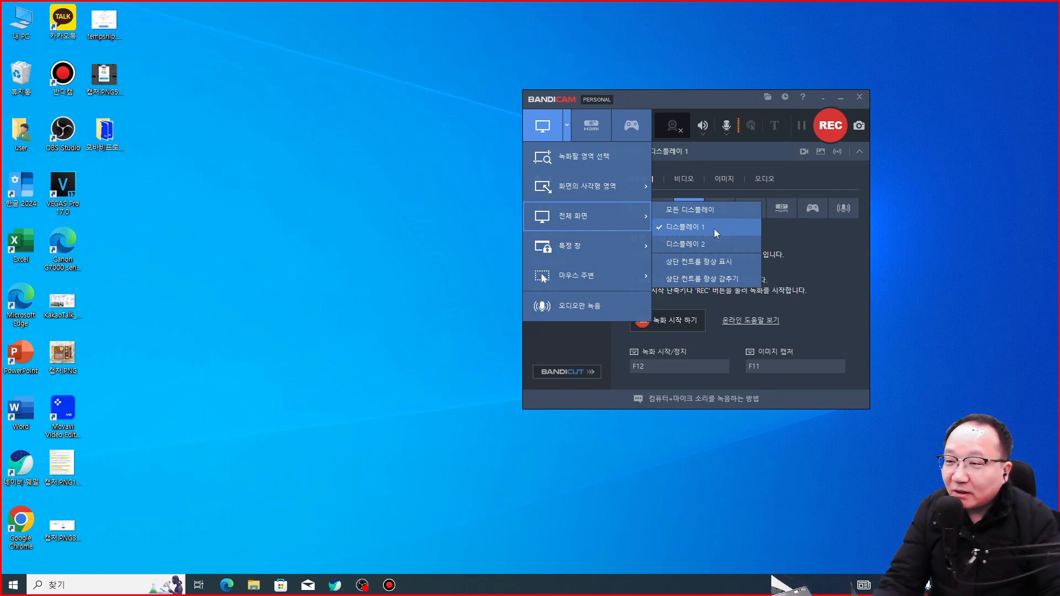
{"action": "left_click", "coordinate": [713, 228]}
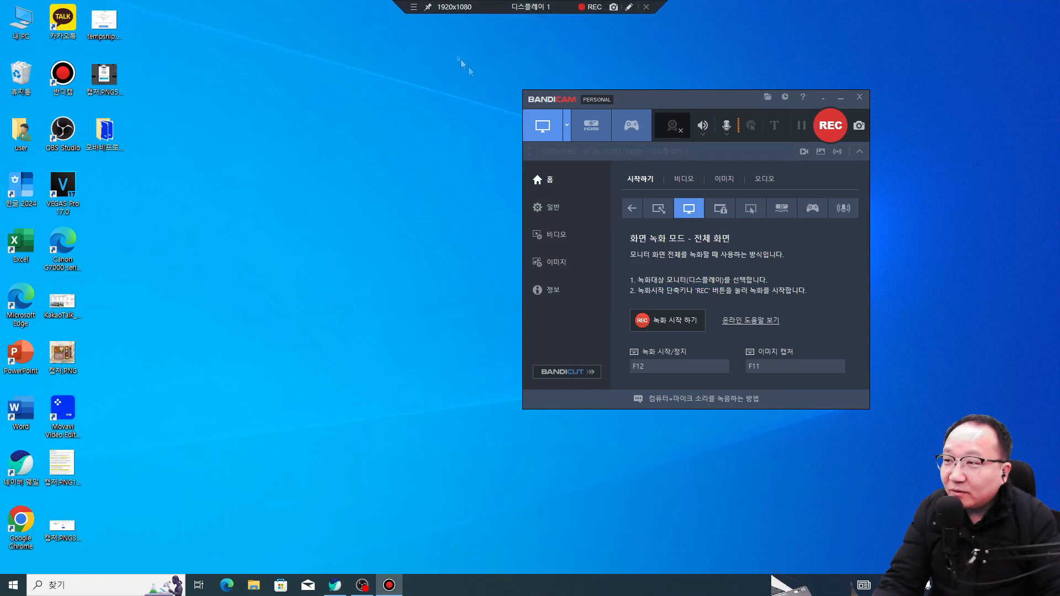
{"action": "left_click", "coordinate": [429, 7]}
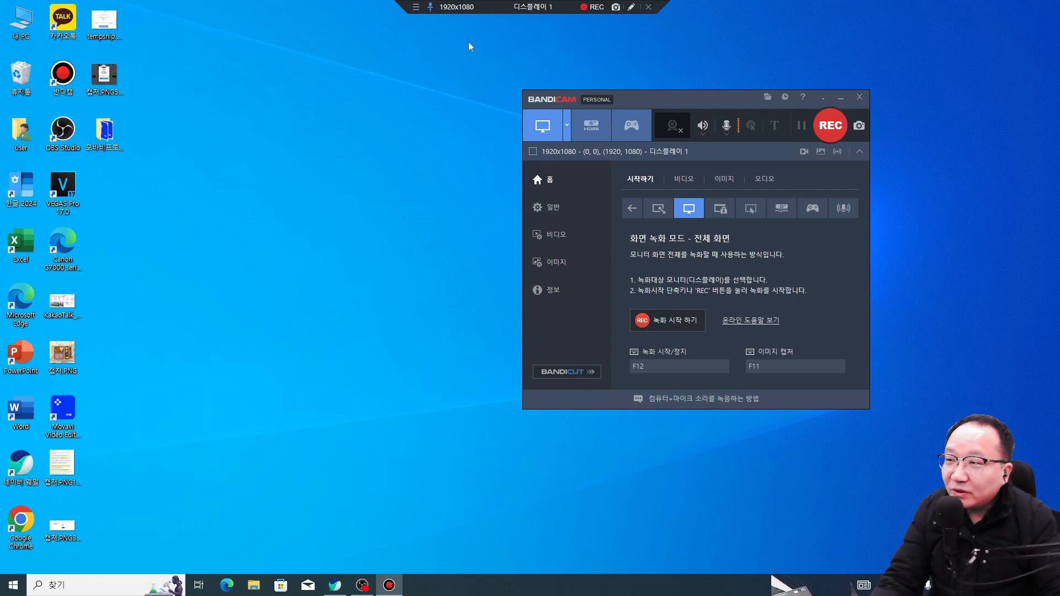
{"action": "left_click", "coordinate": [243, 33]}
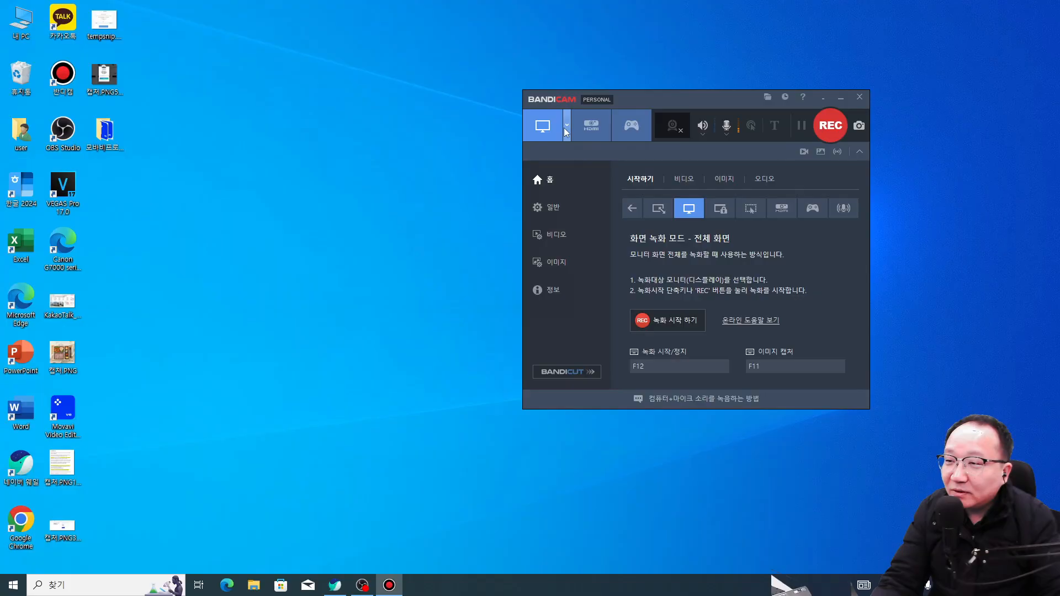
Step: Choose full-screen recording of Display 1 again from the mode list
{"action": "left_click", "coordinate": [865, 566]}
{"action": "mouse_move", "coordinate": [590, 216]}
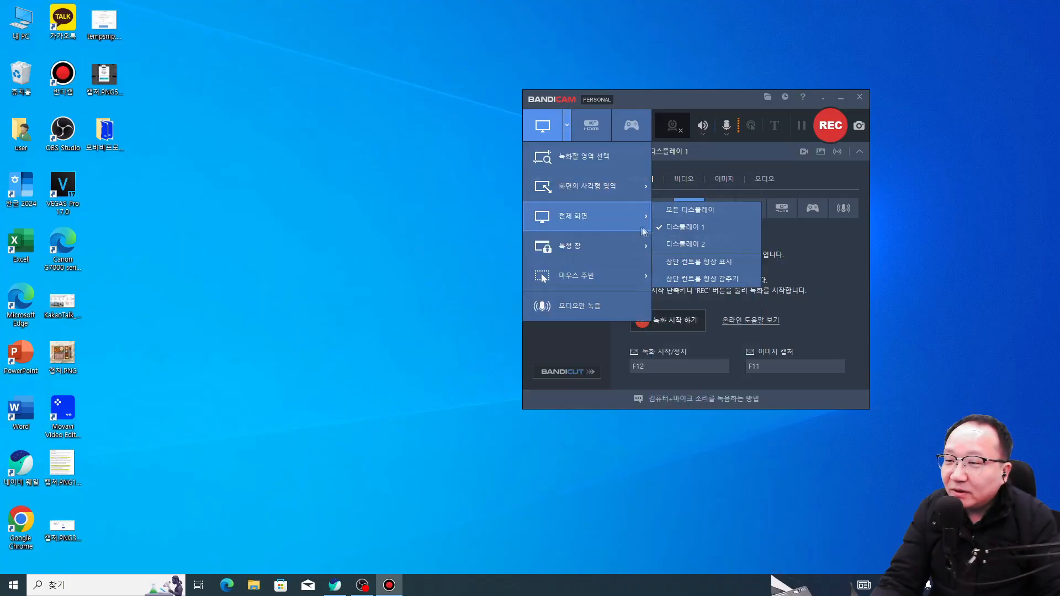
{"action": "left_click", "coordinate": [690, 231]}
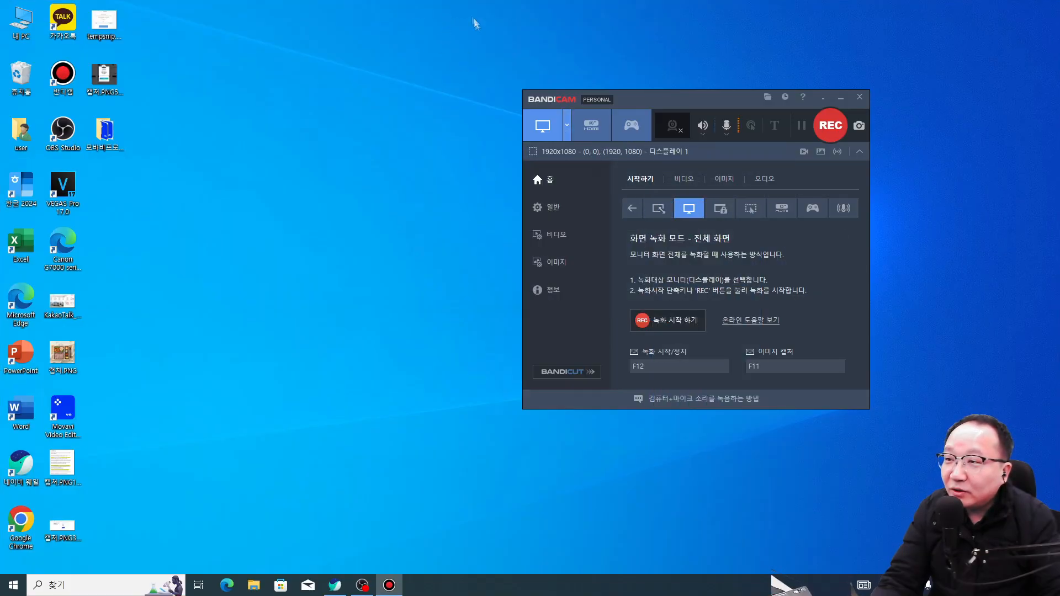
{"action": "left_click", "coordinate": [567, 127]}
{"action": "mouse_move", "coordinate": [600, 218]}
{"action": "left_click", "coordinate": [698, 231]}
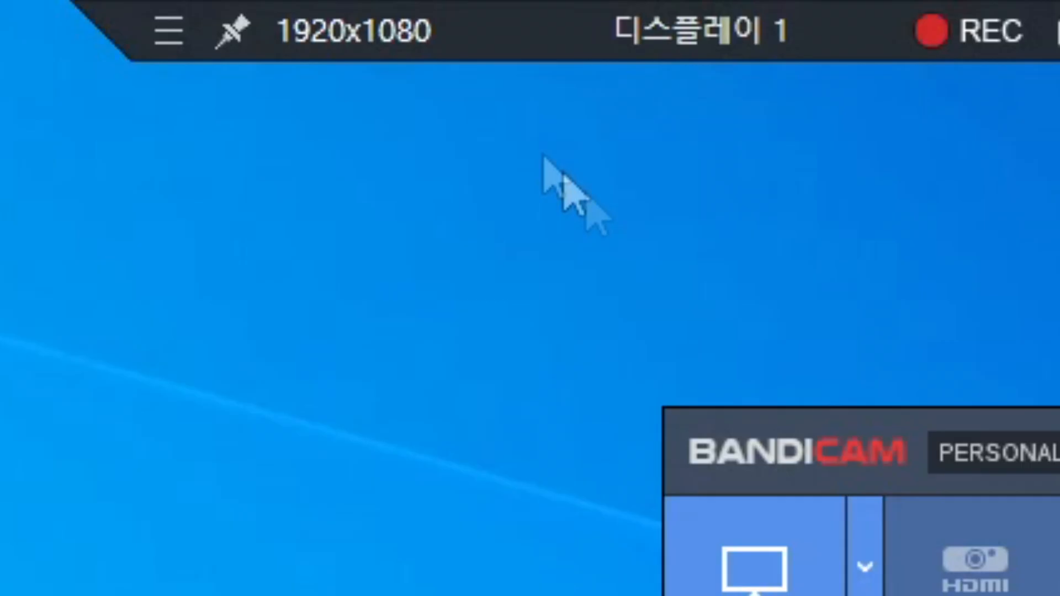
Step: Pin the recording control bar and nudge it sideways along the top edge
{"action": "left_click", "coordinate": [237, 40]}
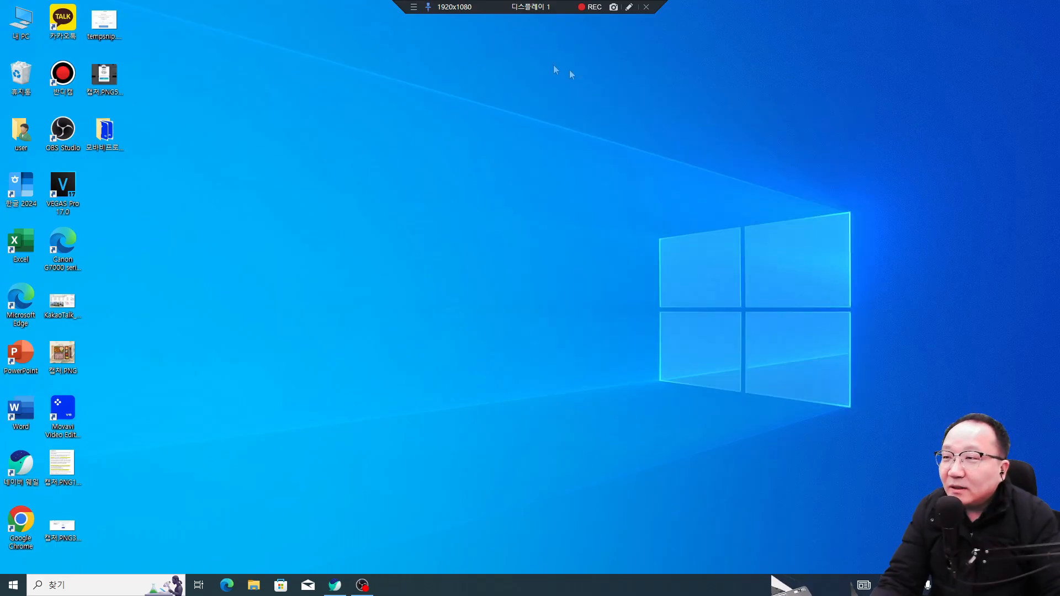
{"action": "left_click_drag", "start_coordinate": [492, 10], "coordinate": [525, 6]}
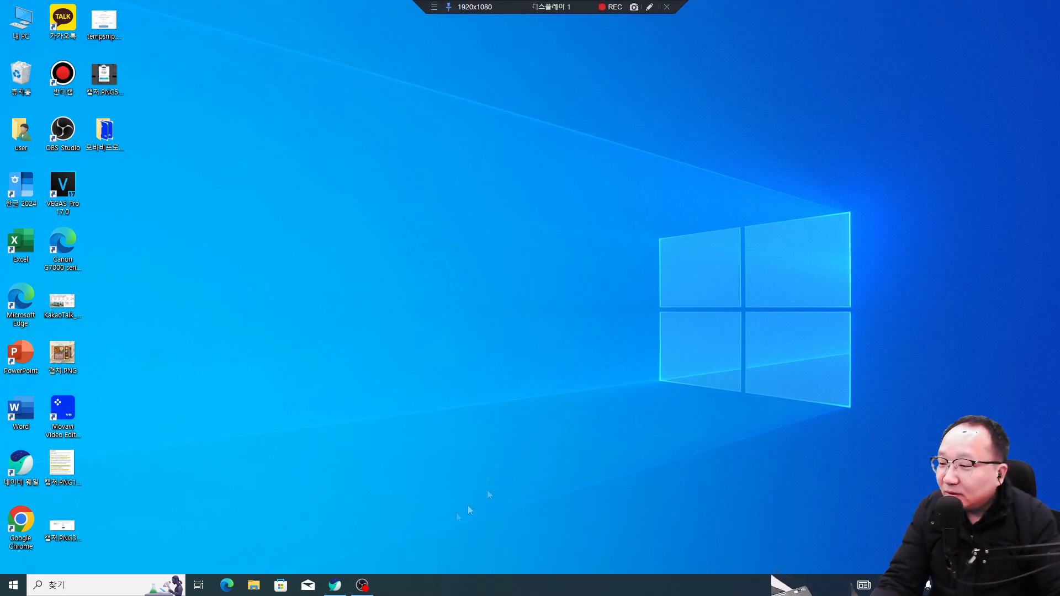
{"action": "left_click", "coordinate": [335, 585]}
{"action": "left_click", "coordinate": [108, 7]}
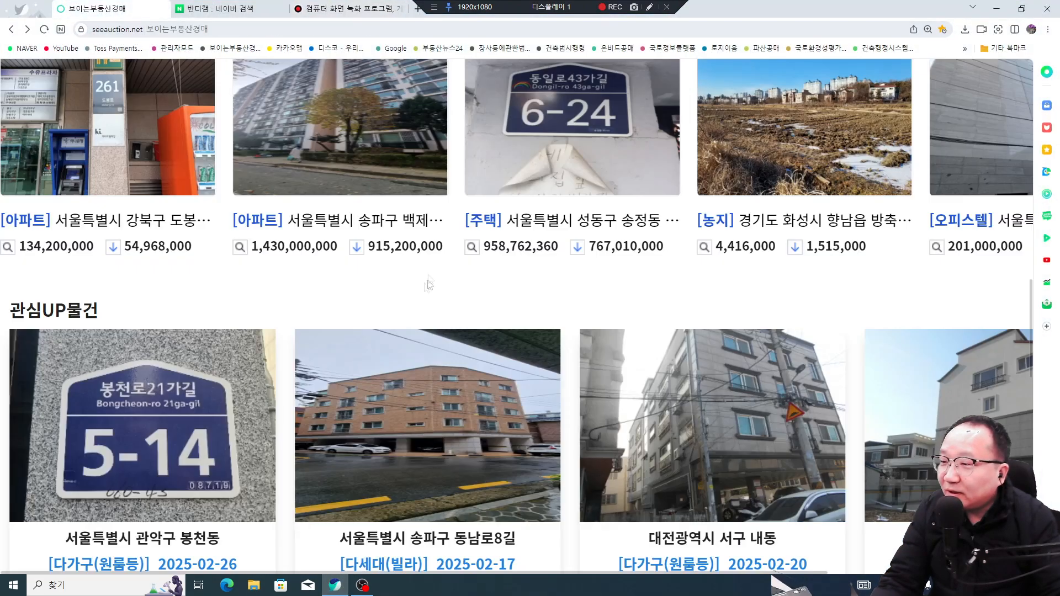
{"action": "left_click", "coordinate": [212, 453]}
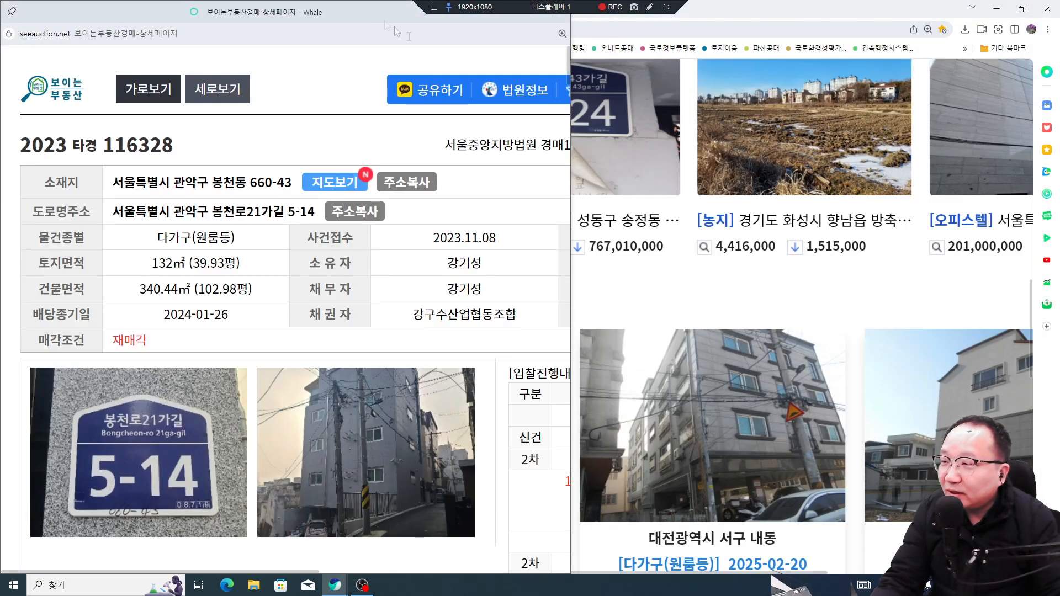
{"action": "double_click", "coordinate": [372, 14]}
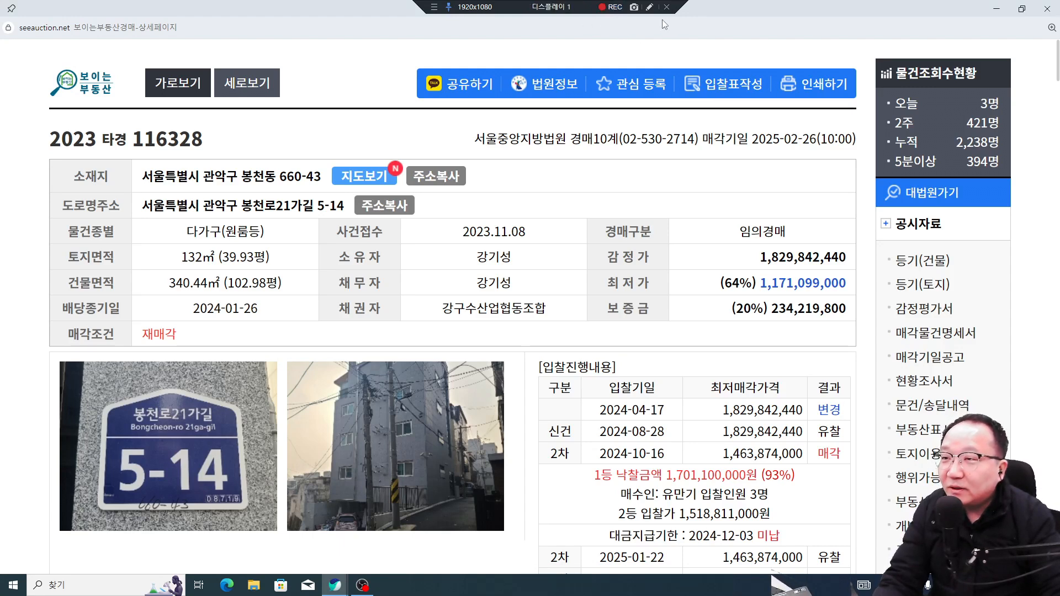
{"action": "left_click", "coordinate": [996, 9]}
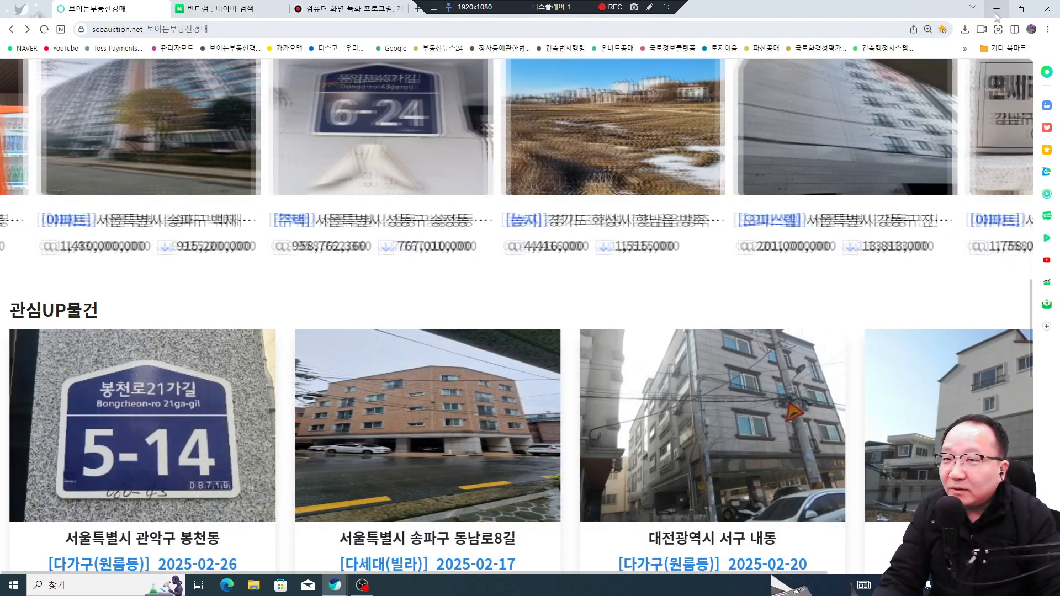
{"action": "left_click", "coordinate": [997, 11]}
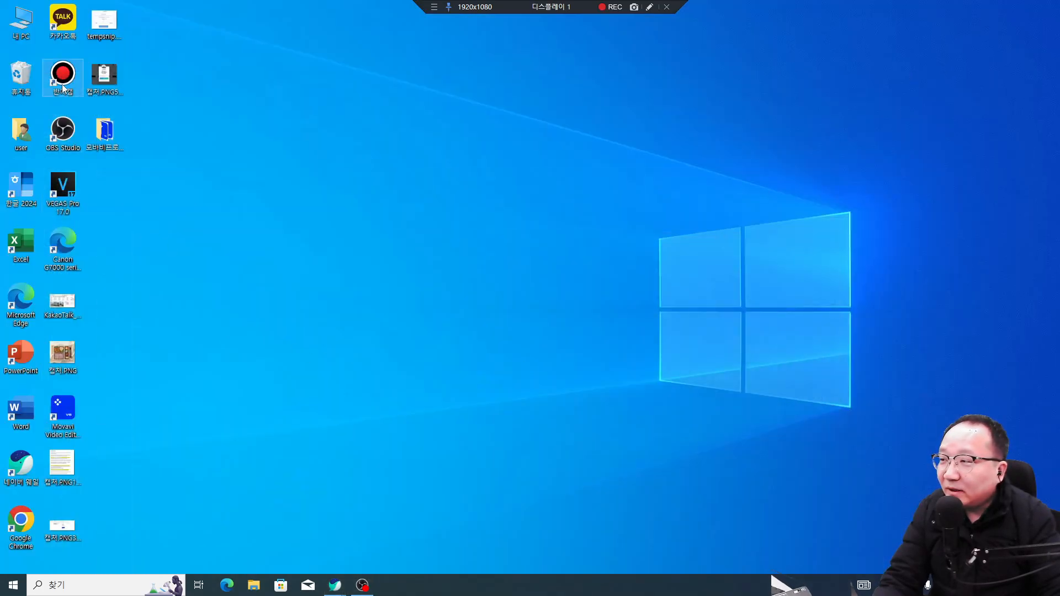
Step: Reopen Bandicam, move it left, and show the microphone device list with Realtek(R) Audio checked
{"action": "double_click", "coordinate": [72, 90]}
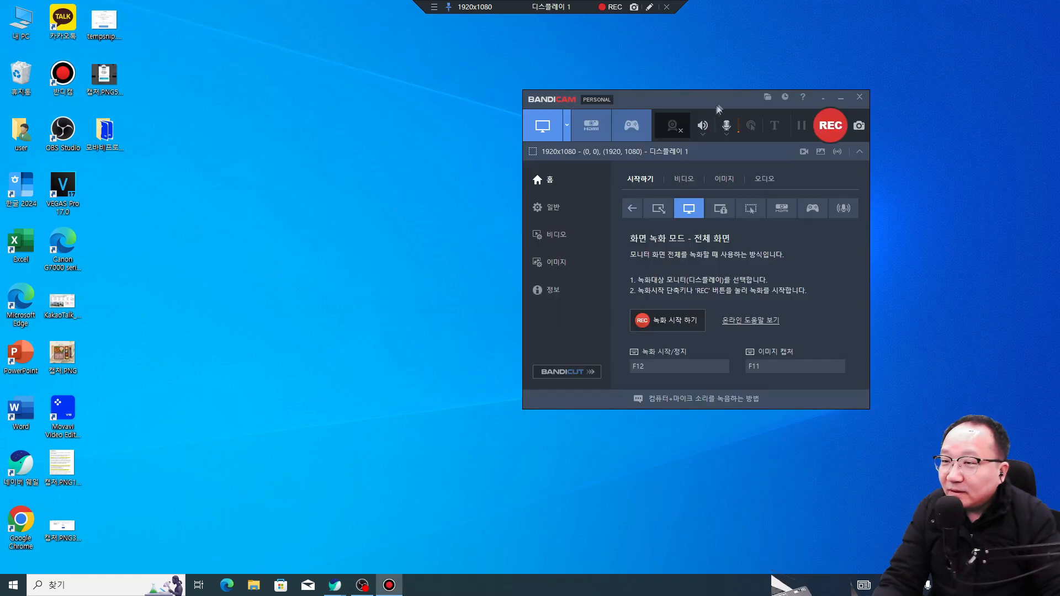
{"action": "left_click_drag", "start_coordinate": [719, 101], "coordinate": [602, 110]}
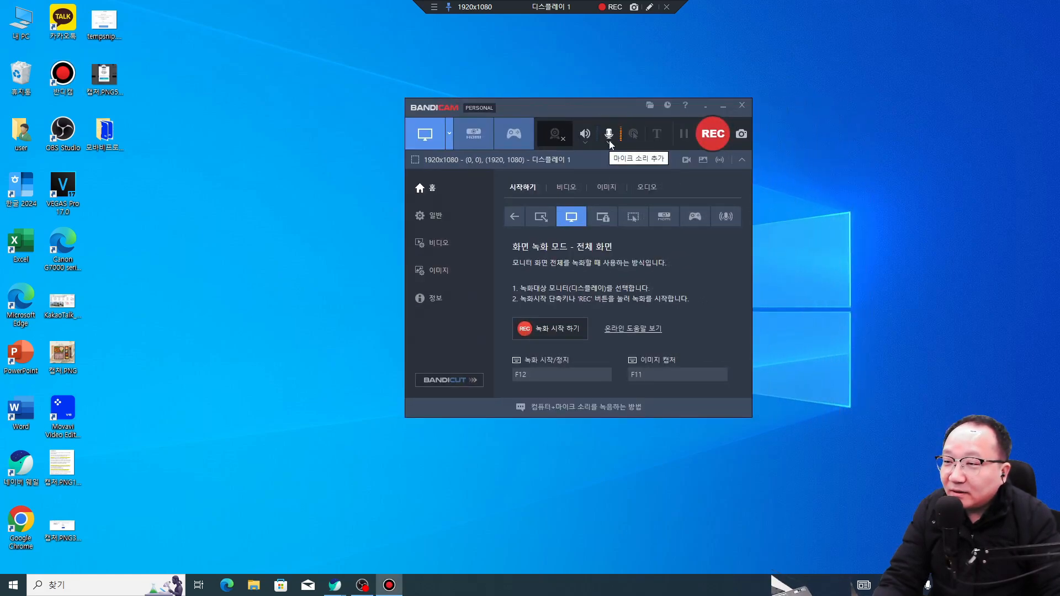
{"action": "left_click", "coordinate": [609, 142]}
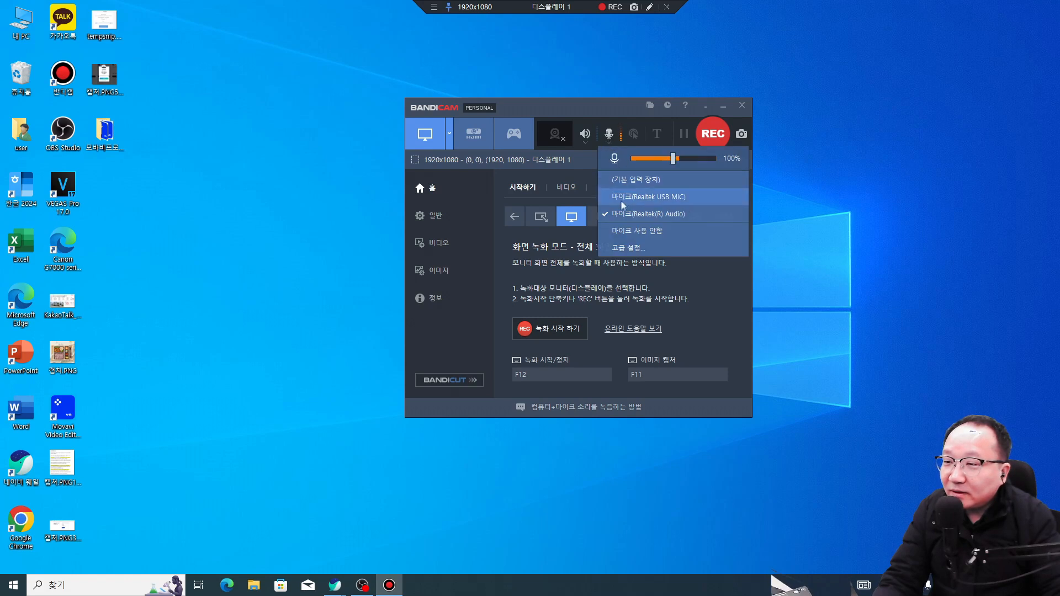
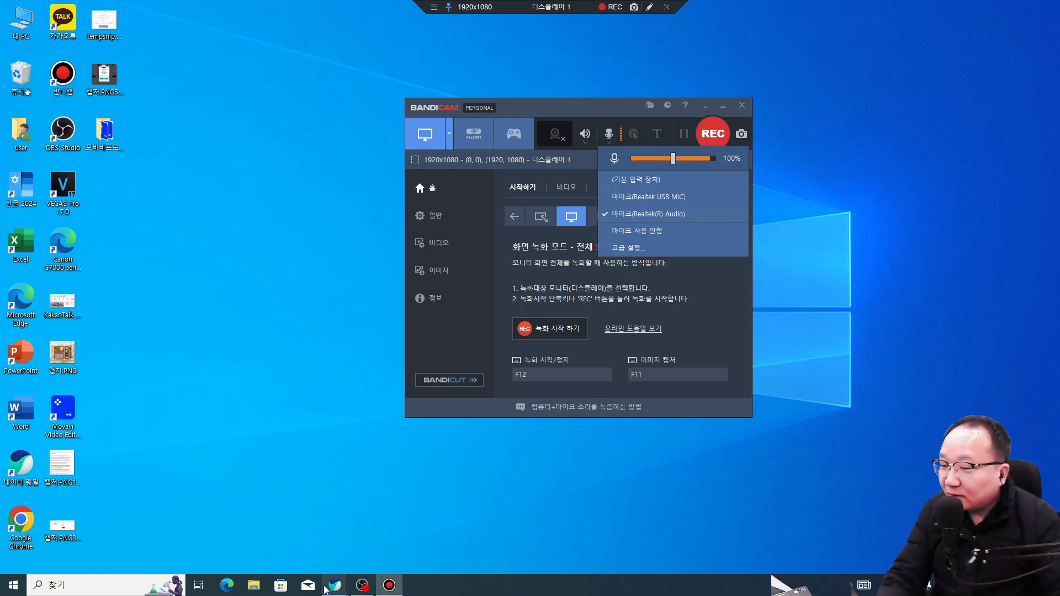
Step: Bring the Whale browser forward, unmaximize it, and switch to the Naver 반디캠 search tab
{"action": "left_click", "coordinate": [334, 585]}
{"action": "left_click", "coordinate": [308, 537]}
{"action": "left_click_drag", "start_coordinate": [725, 3], "coordinate": [369, 87]}
{"action": "left_click", "coordinate": [366, 88]}
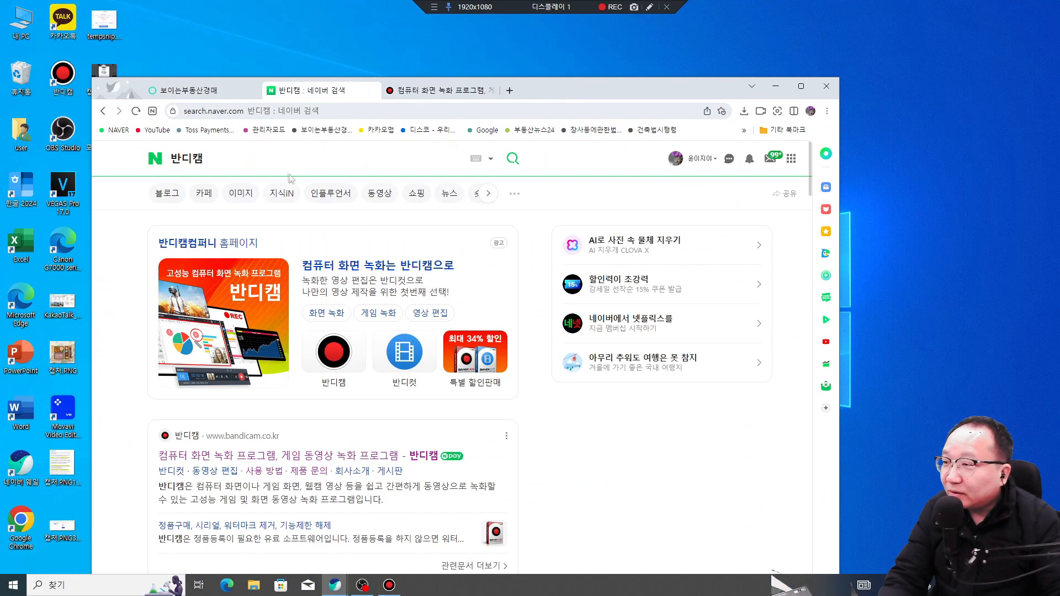
Step: Search Naver for jtum200, scroll through the price-comparison results, and minimise the browser
{"action": "left_click", "coordinate": [143, 163]}
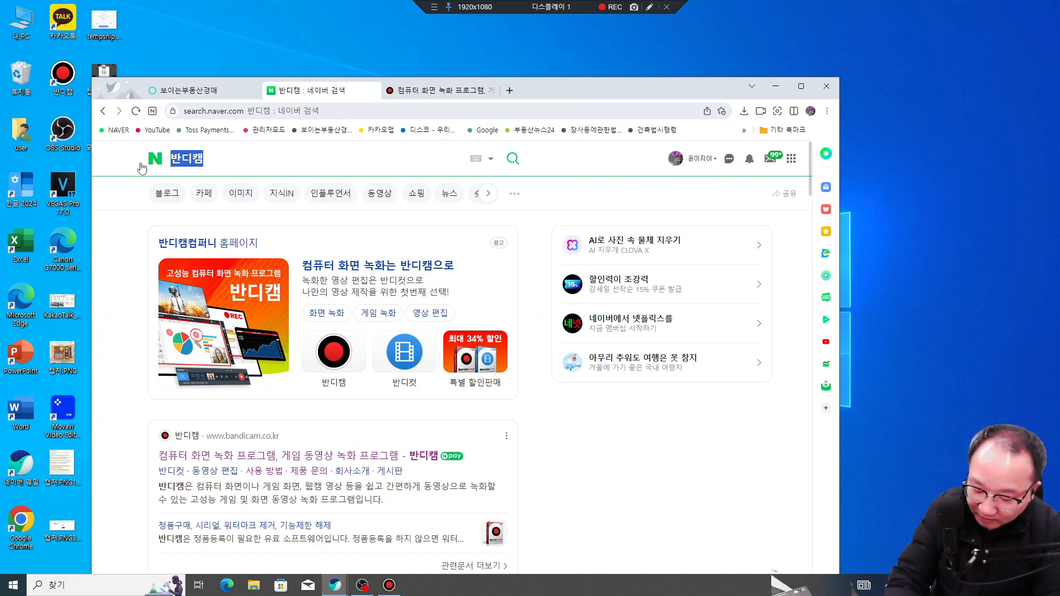
{"action": "type", "text": "jtum"}
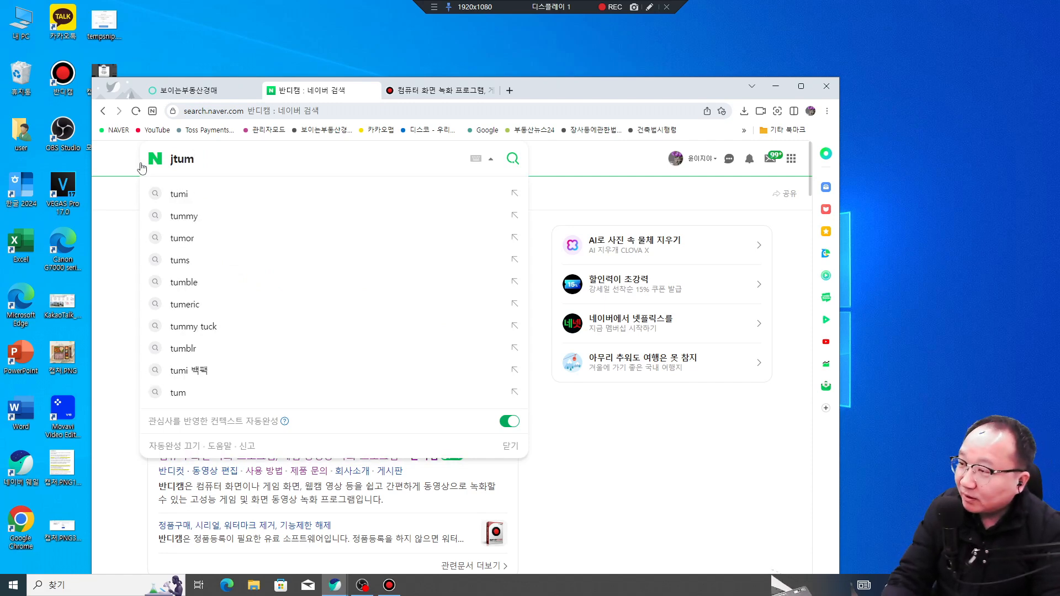
{"action": "type", "text": "200"}
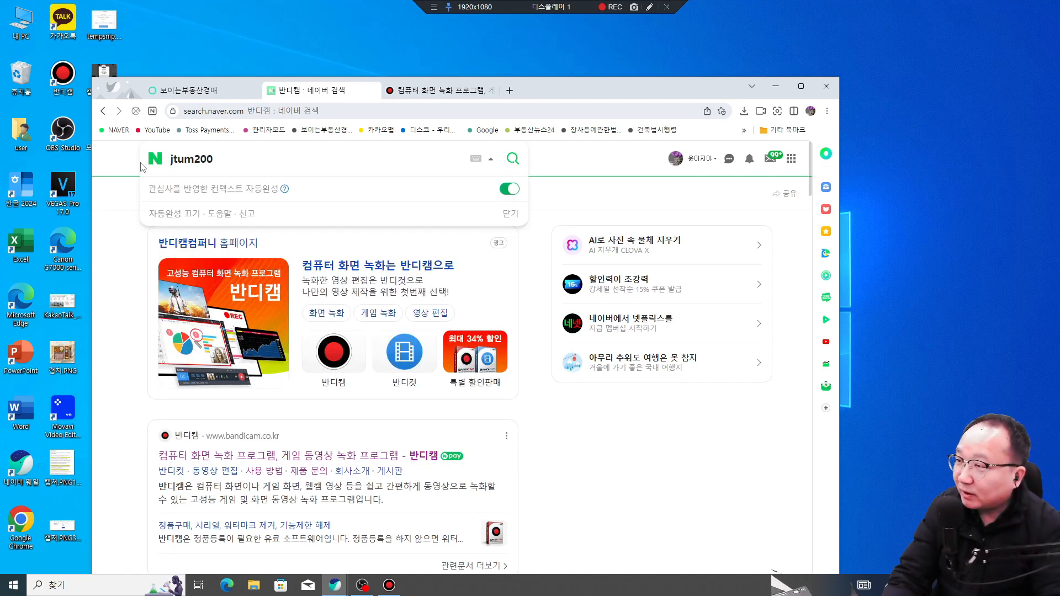
{"action": "key", "text": "Return"}
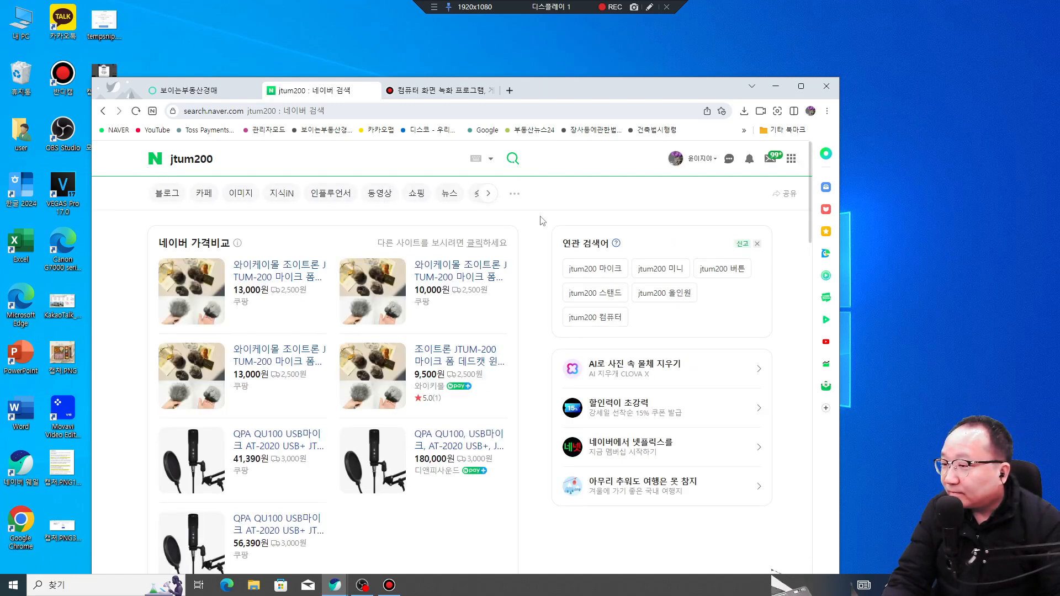
{"action": "scroll", "coordinate": [539, 220], "scroll_direction": "down", "scroll_amount": 2}
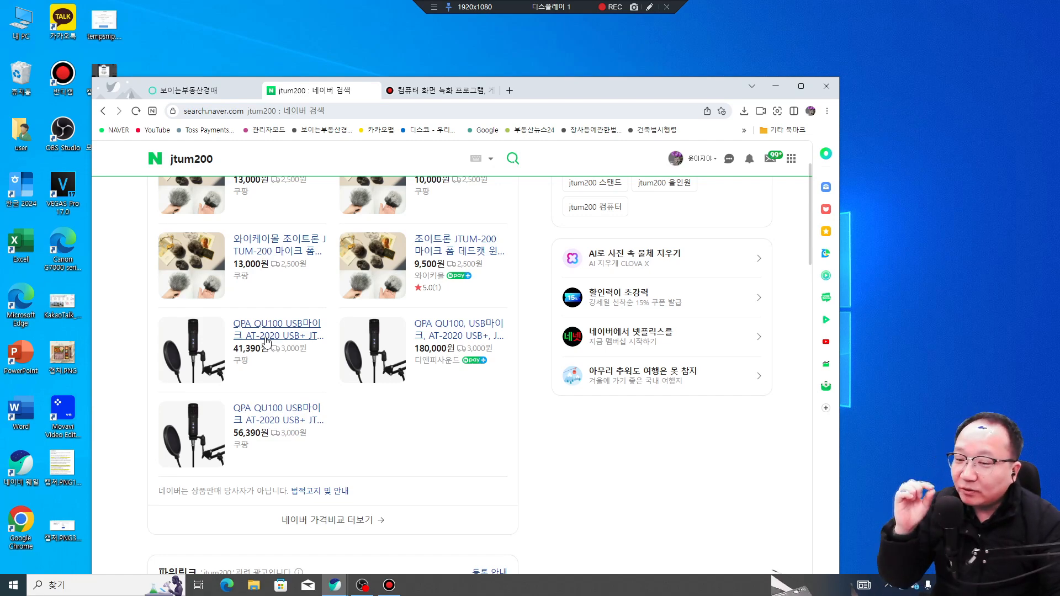
{"action": "scroll", "coordinate": [266, 341], "scroll_direction": "up", "scroll_amount": 3}
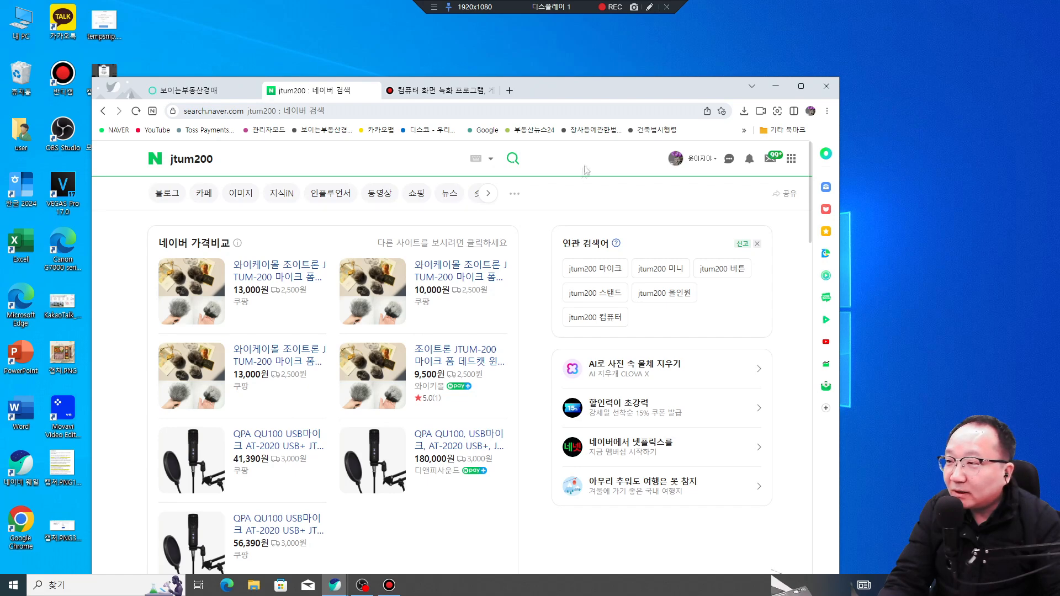
{"action": "scroll", "coordinate": [518, 338], "scroll_direction": "down", "scroll_amount": 1}
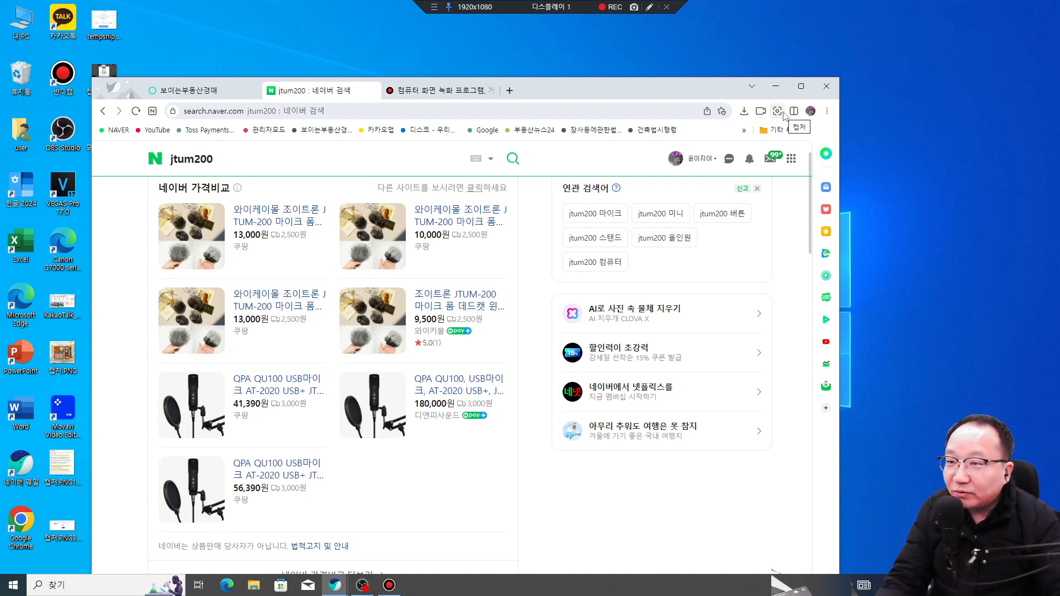
{"action": "left_click", "coordinate": [775, 87]}
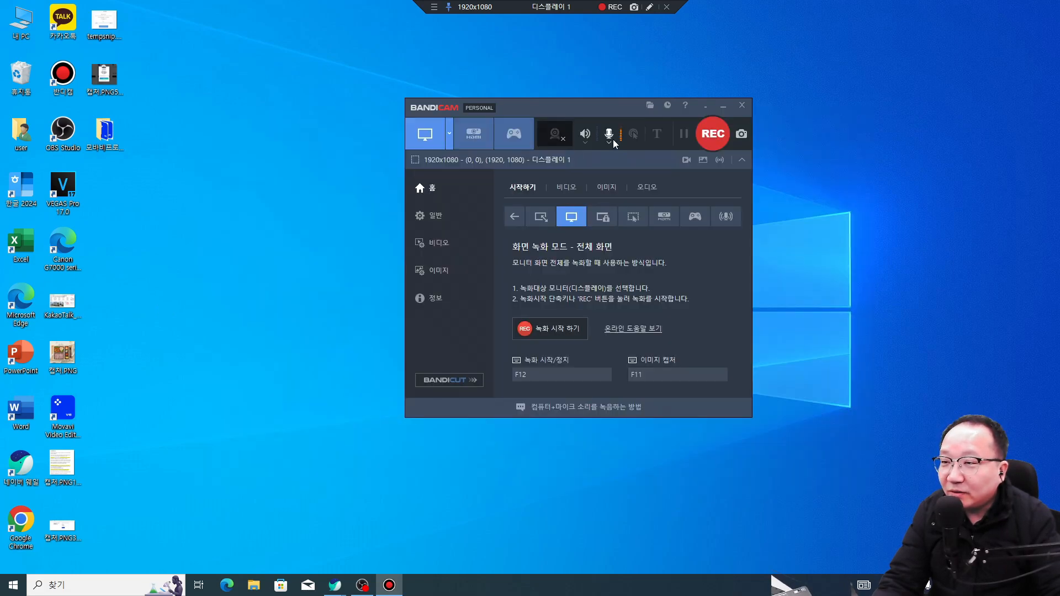
Step: Check the selected microphone in the device dropdown, then open the webcam overlay settings
{"action": "left_click", "coordinate": [609, 134]}
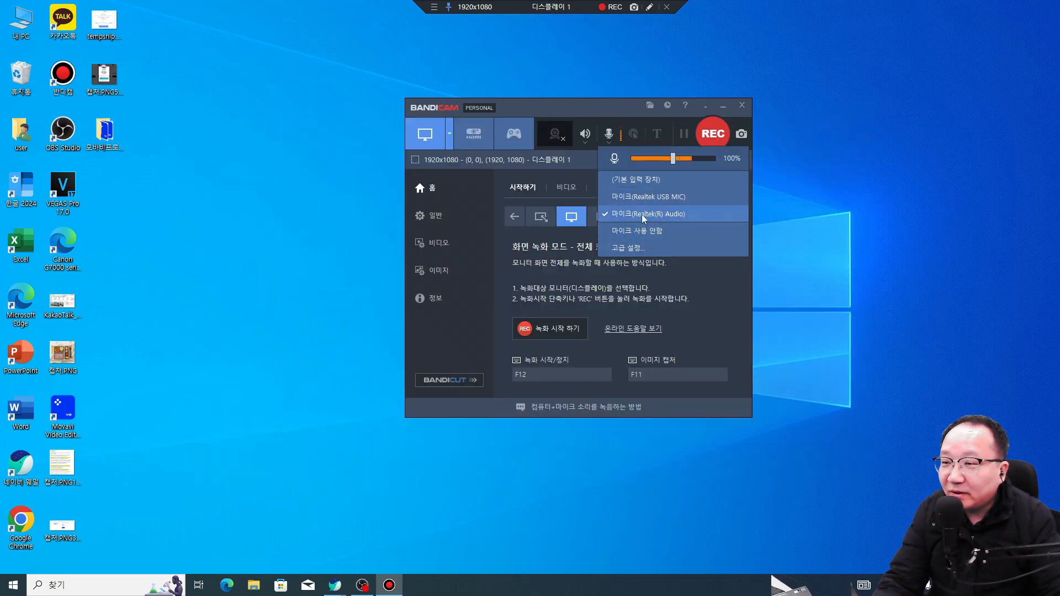
{"action": "left_click", "coordinate": [665, 234]}
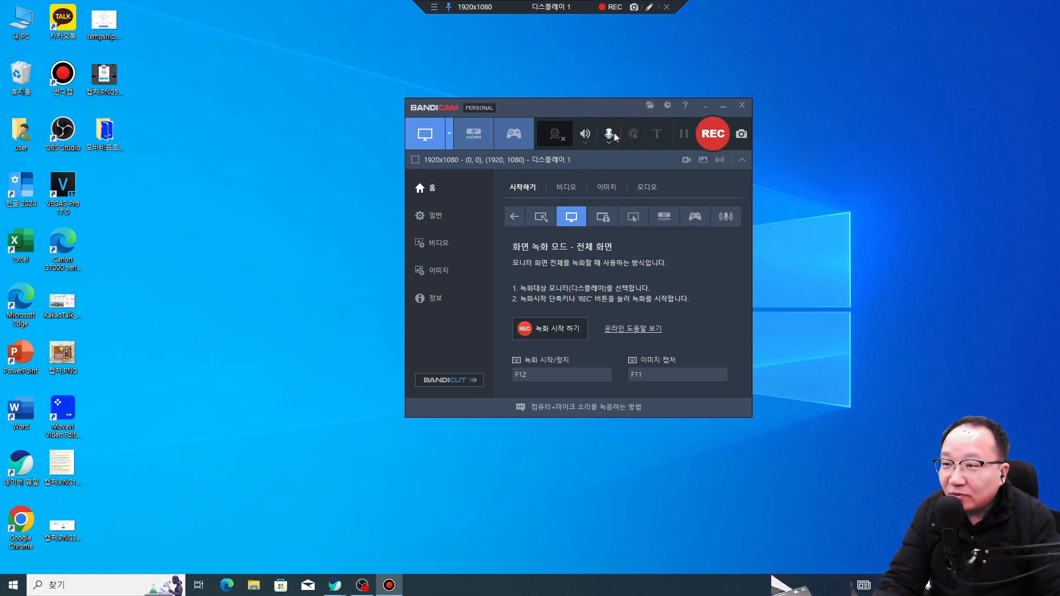
{"action": "left_click", "coordinate": [614, 143]}
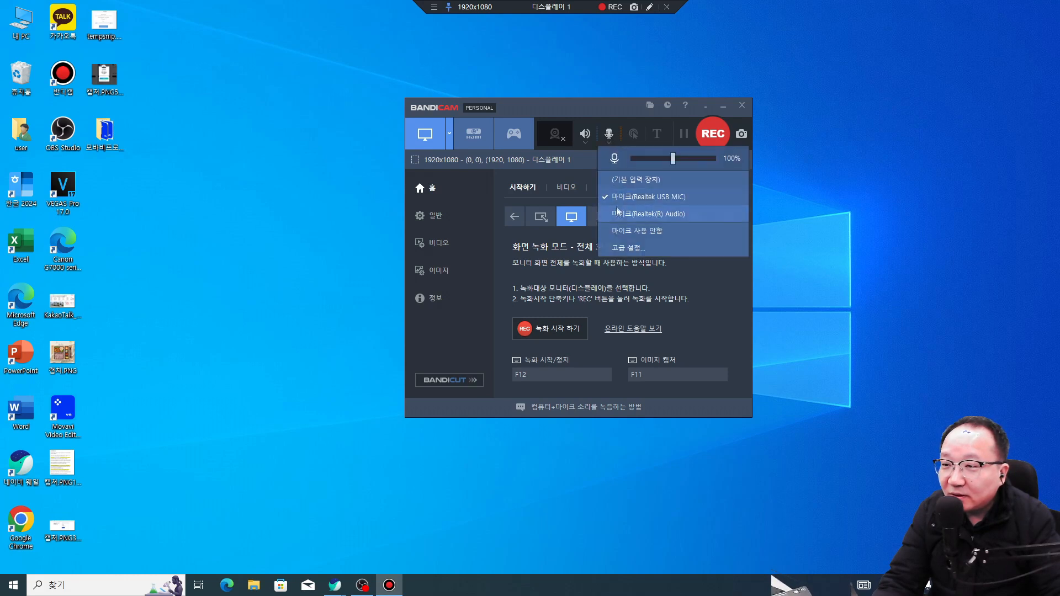
{"action": "left_click", "coordinate": [633, 209]}
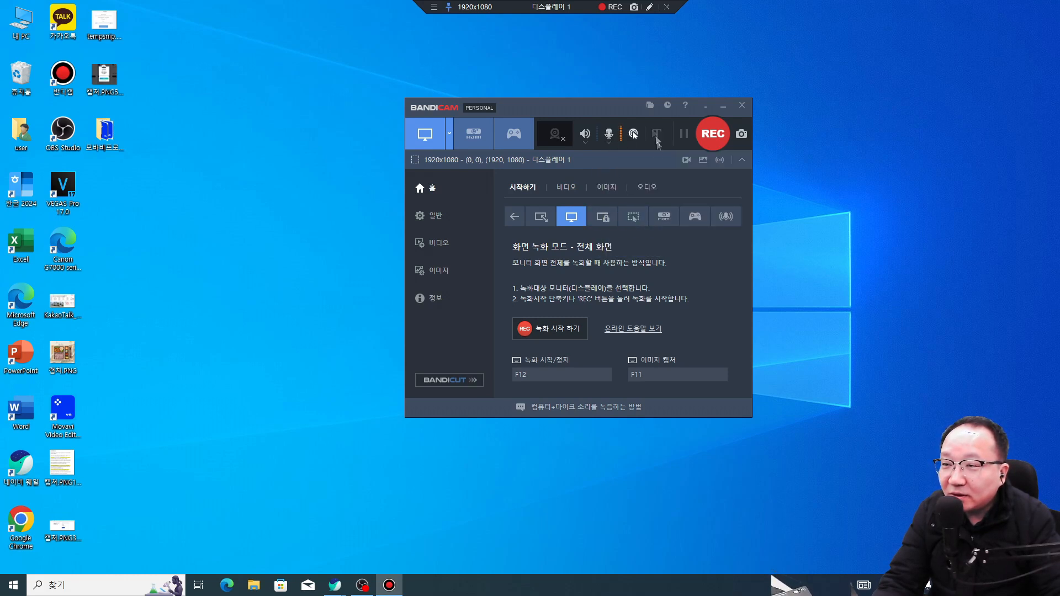
{"action": "left_click", "coordinate": [611, 138]}
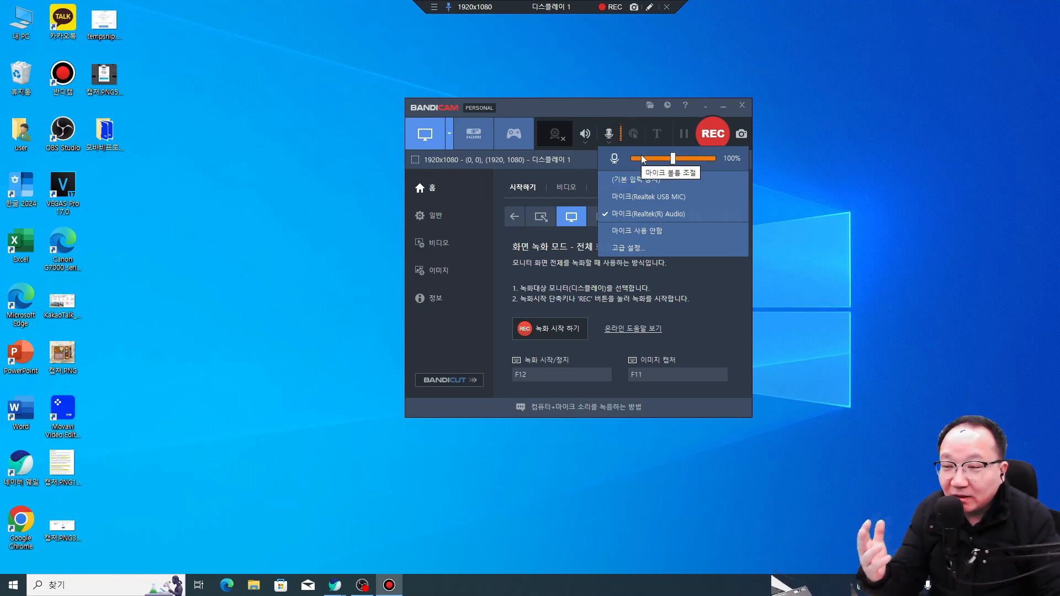
{"action": "left_click", "coordinate": [569, 165]}
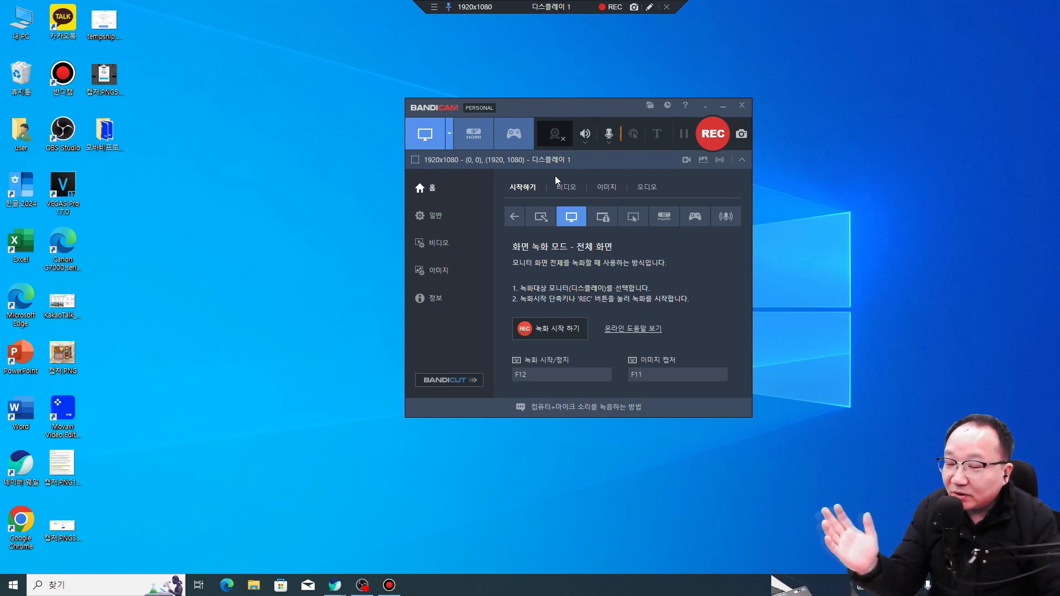
{"action": "left_click", "coordinate": [566, 139]}
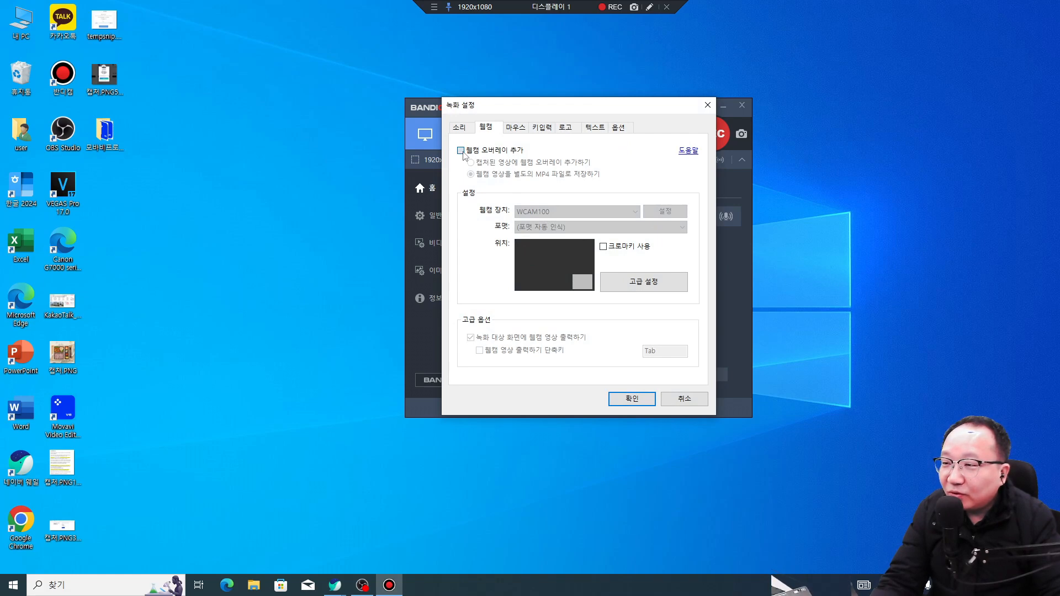
Step: Tick 웹캠 오버레이 추가, circle the webcam options in red, and open the advanced webcam settings
{"action": "left_click", "coordinate": [460, 150]}
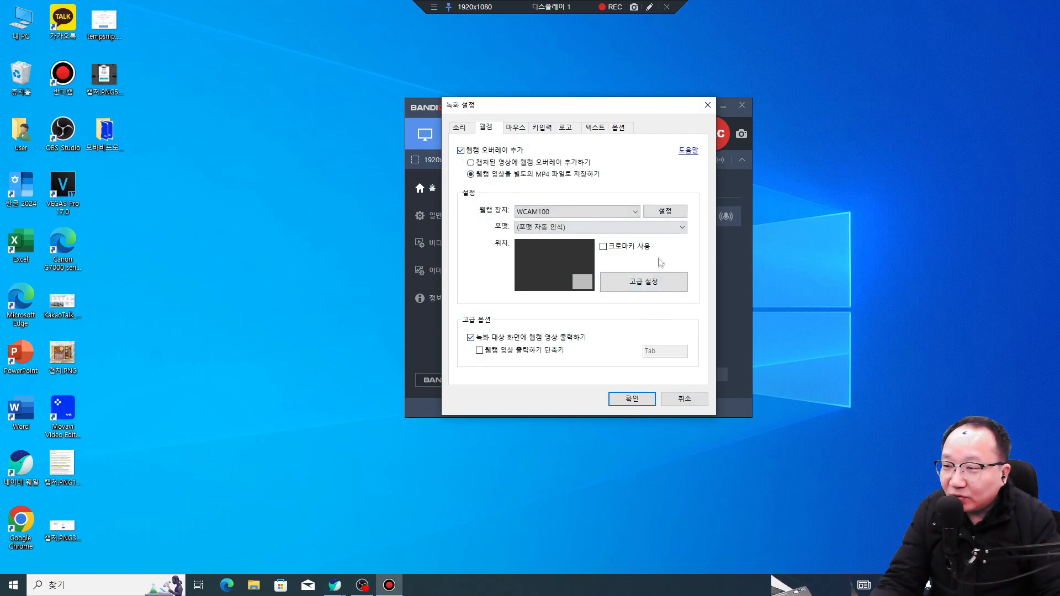
{"action": "left_click_drag", "start_coordinate": [605, 115], "coordinate": [440, 102]}
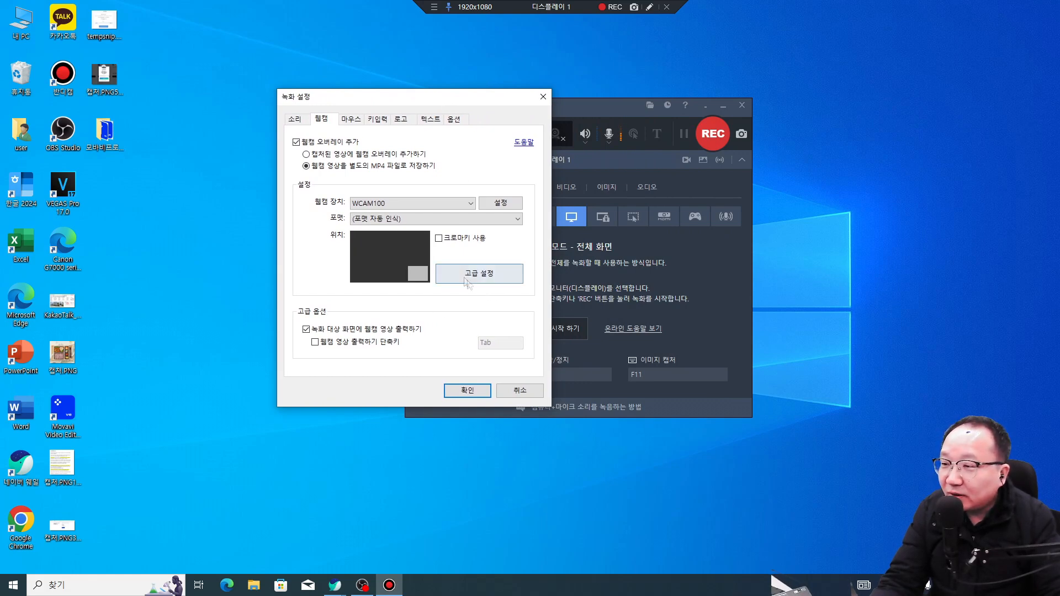
{"action": "left_click", "coordinate": [649, 7]}
{"action": "mouse_move", "coordinate": [309, 161]}
{"action": "left_mouse_down"}
{"action": "mouse_move", "coordinate": [287, 163]}
{"action": "mouse_move", "coordinate": [294, 136]}
{"action": "mouse_move", "coordinate": [312, 159]}
{"action": "left_mouse_up"}
{"action": "mouse_move", "coordinate": [319, 342]}
{"action": "left_mouse_down"}
{"action": "mouse_move", "coordinate": [304, 317]}
{"action": "mouse_move", "coordinate": [315, 334]}
{"action": "left_mouse_up"}
{"action": "key", "text": "Escape"}
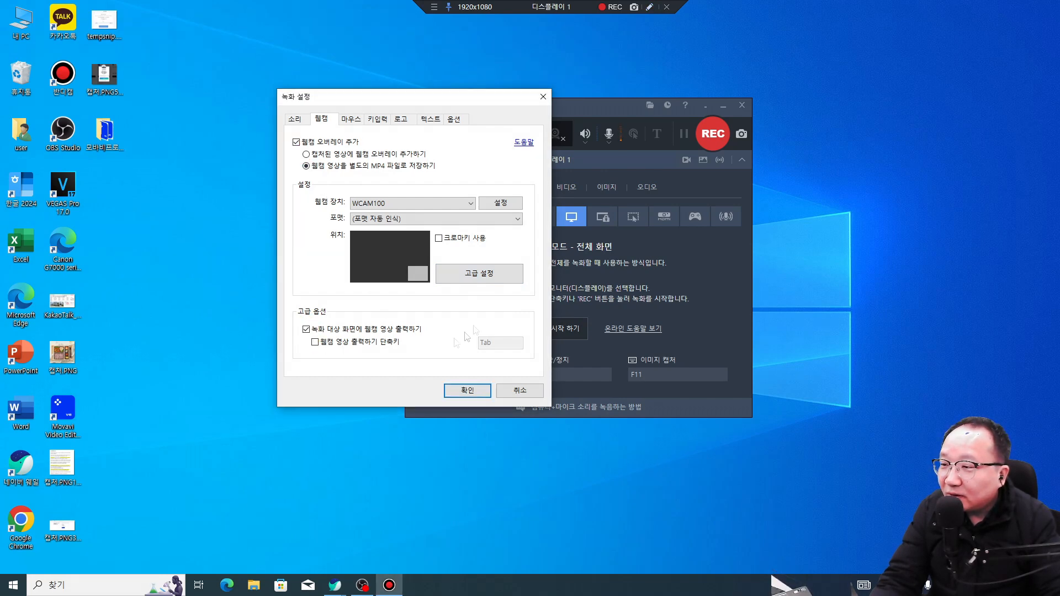
{"action": "left_click", "coordinate": [480, 274]}
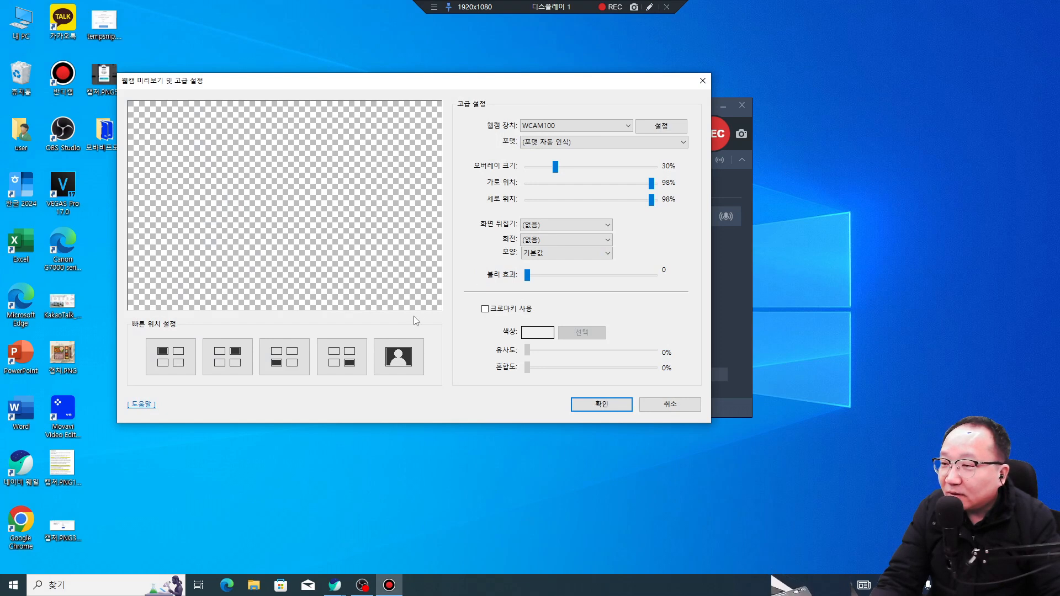
{"action": "left_click", "coordinate": [653, 7]}
{"action": "mouse_move", "coordinate": [432, 241]}
{"action": "left_mouse_down"}
{"action": "mouse_move", "coordinate": [314, 246]}
{"action": "mouse_move", "coordinate": [318, 293]}
{"action": "mouse_move", "coordinate": [337, 304]}
{"action": "mouse_move", "coordinate": [424, 307]}
{"action": "mouse_move", "coordinate": [442, 294]}
{"action": "mouse_move", "coordinate": [440, 244]}
{"action": "left_mouse_up"}
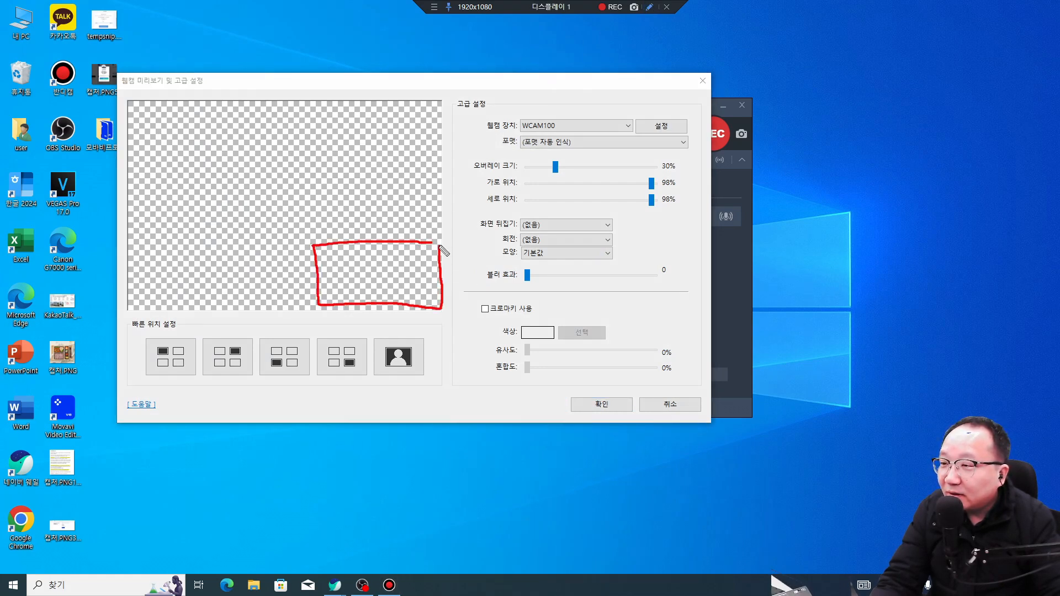
{"action": "mouse_move", "coordinate": [559, 140]}
{"action": "left_mouse_down"}
{"action": "mouse_move", "coordinate": [529, 110]}
{"action": "mouse_move", "coordinate": [564, 133]}
{"action": "left_mouse_up"}
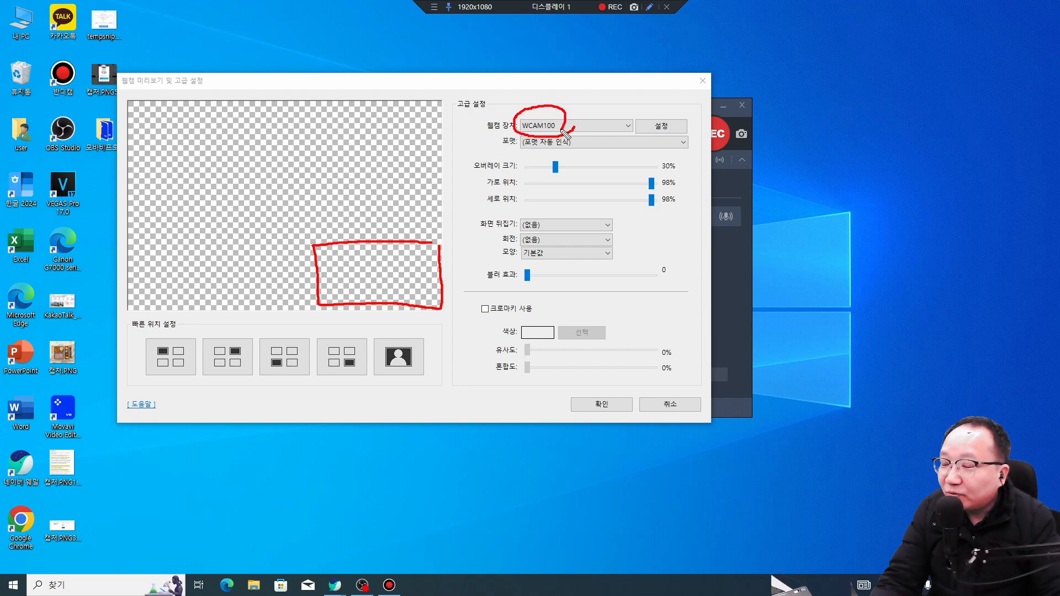
{"action": "key", "text": "Escape"}
{"action": "left_click", "coordinate": [571, 126]}
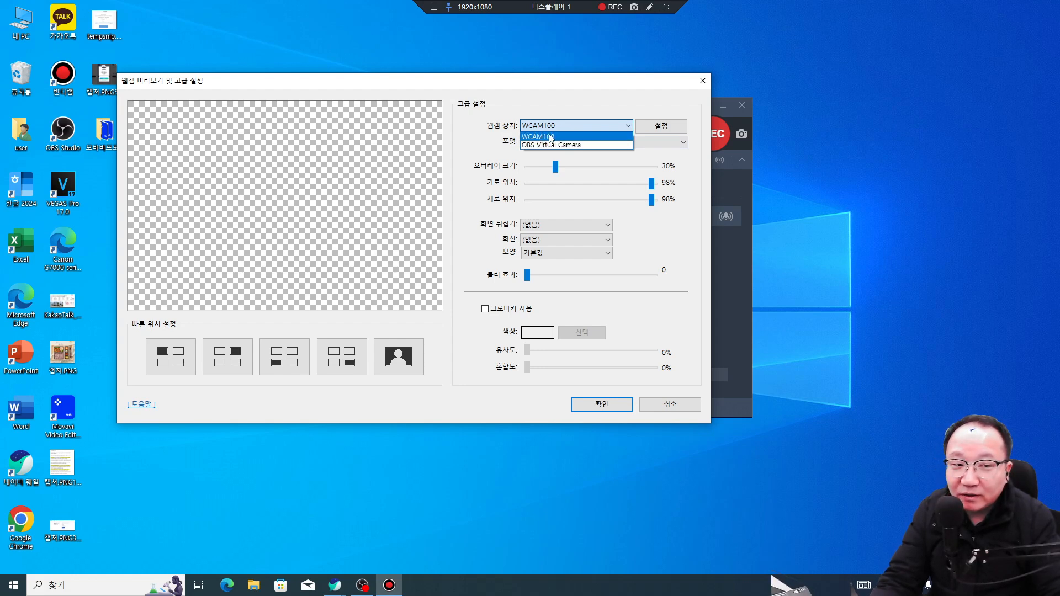
{"action": "left_click", "coordinate": [548, 137]}
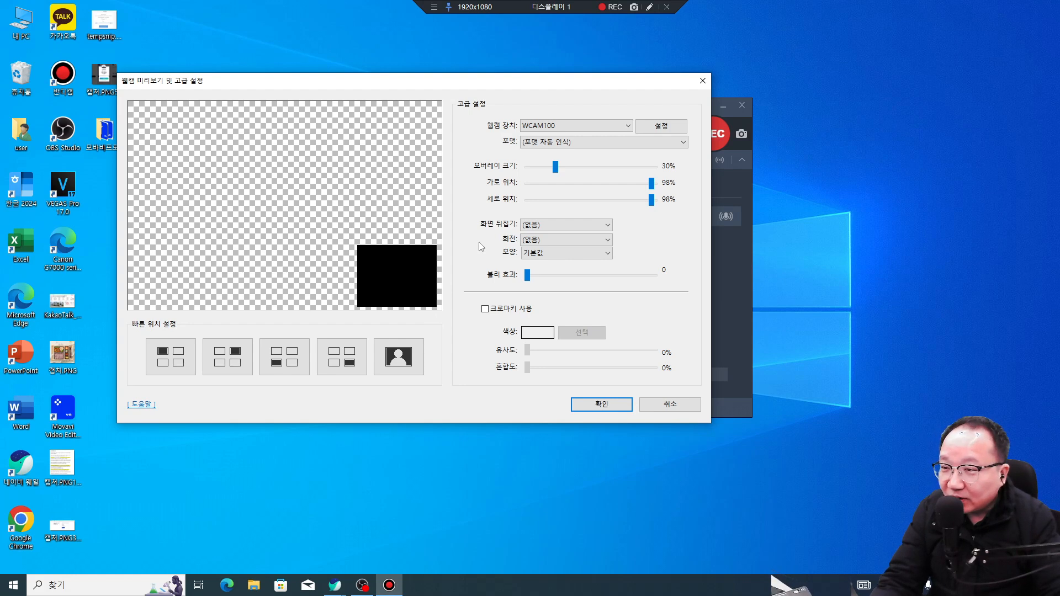
{"action": "left_click", "coordinate": [650, 7]}
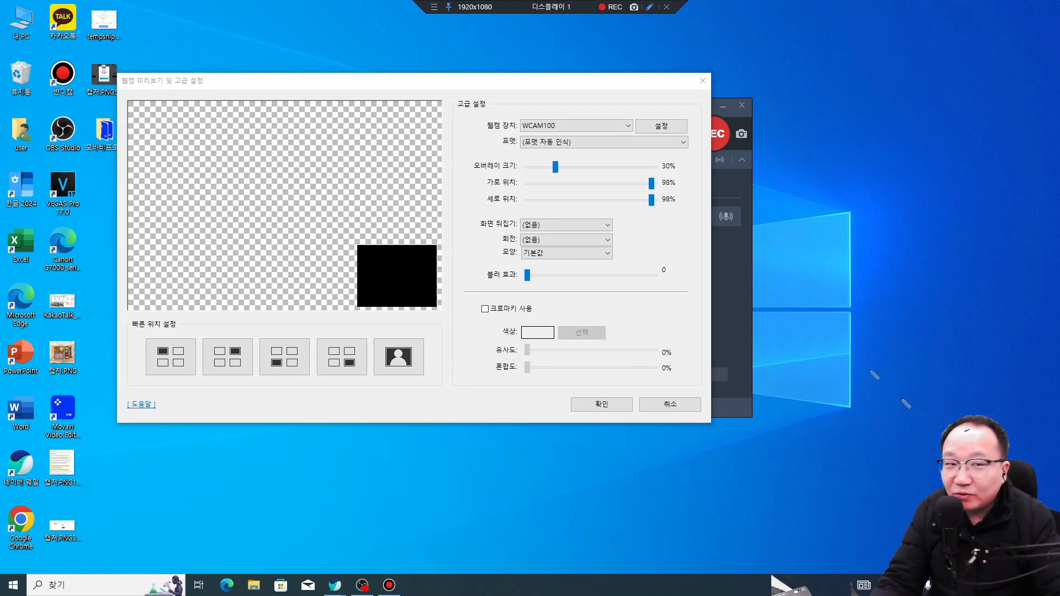
{"action": "mouse_move", "coordinate": [990, 381]}
{"action": "left_mouse_down"}
{"action": "mouse_move", "coordinate": [799, 499]}
{"action": "mouse_move", "coordinate": [875, 375]}
{"action": "mouse_move", "coordinate": [1040, 434]}
{"action": "left_mouse_up"}
{"action": "mouse_move", "coordinate": [866, 427]}
{"action": "left_mouse_down"}
{"action": "mouse_move", "coordinate": [813, 532]}
{"action": "mouse_move", "coordinate": [836, 574]}
{"action": "left_mouse_up"}
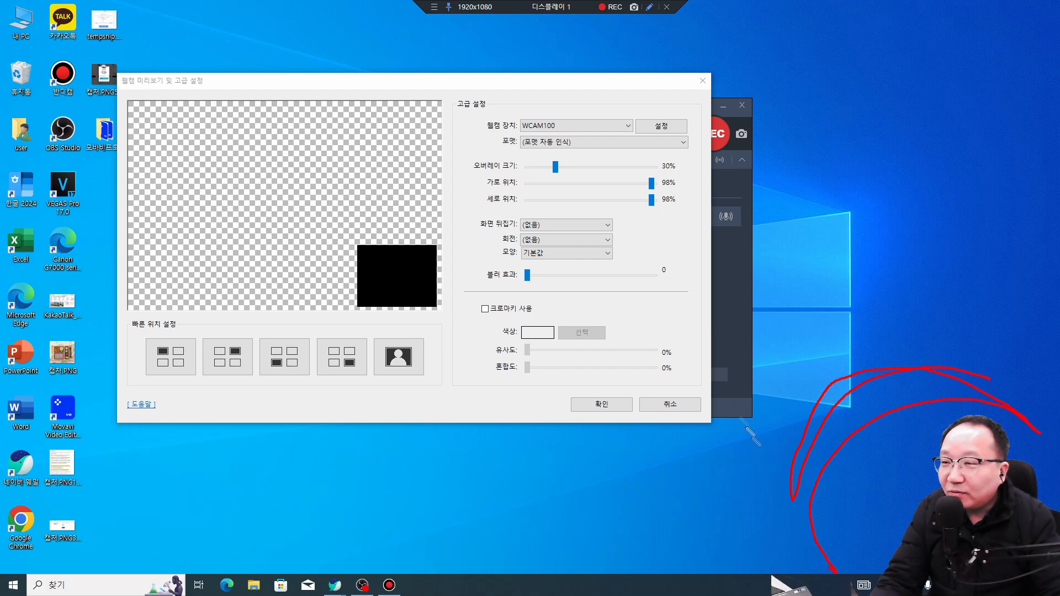
{"action": "key", "text": "Escape"}
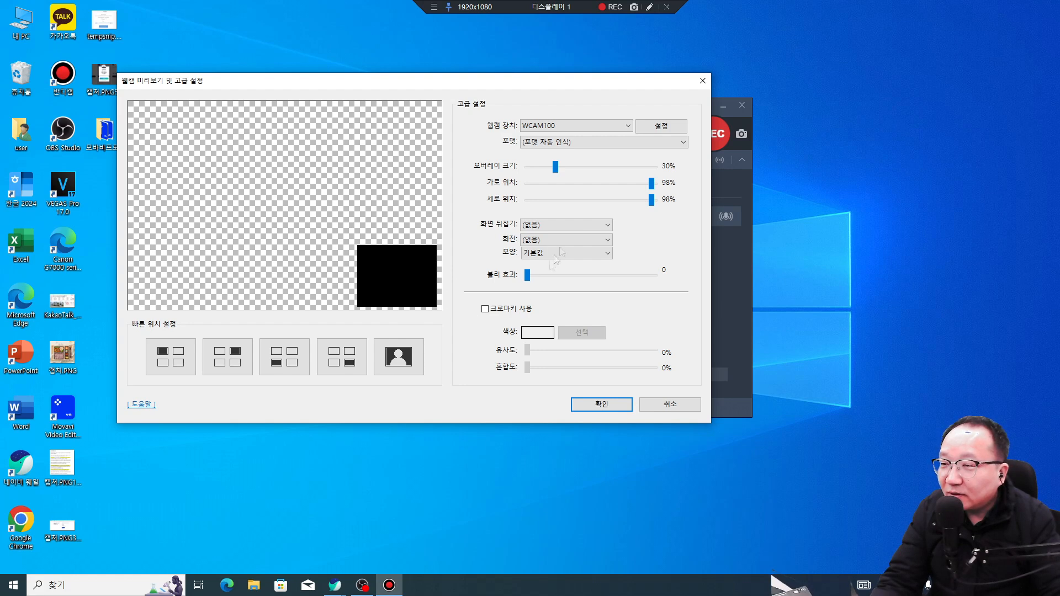
{"action": "mouse_move", "coordinate": [653, 209]}
{"action": "left_mouse_down"}
{"action": "mouse_move", "coordinate": [636, 209]}
{"action": "mouse_move", "coordinate": [660, 210]}
{"action": "mouse_move", "coordinate": [658, 190]}
{"action": "mouse_move", "coordinate": [645, 192]}
{"action": "mouse_move", "coordinate": [664, 206]}
{"action": "mouse_move", "coordinate": [637, 208]}
{"action": "mouse_move", "coordinate": [665, 207]}
{"action": "left_mouse_up"}
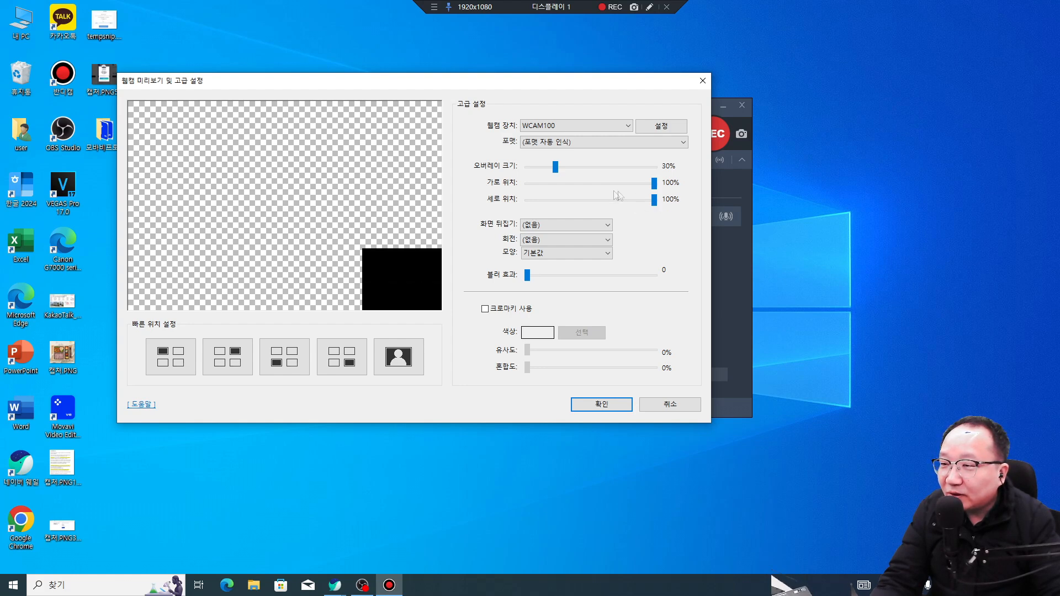
{"action": "mouse_move", "coordinate": [555, 168]}
{"action": "left_mouse_down"}
{"action": "mouse_move", "coordinate": [572, 175]}
{"action": "mouse_move", "coordinate": [556, 177]}
{"action": "left_mouse_up"}
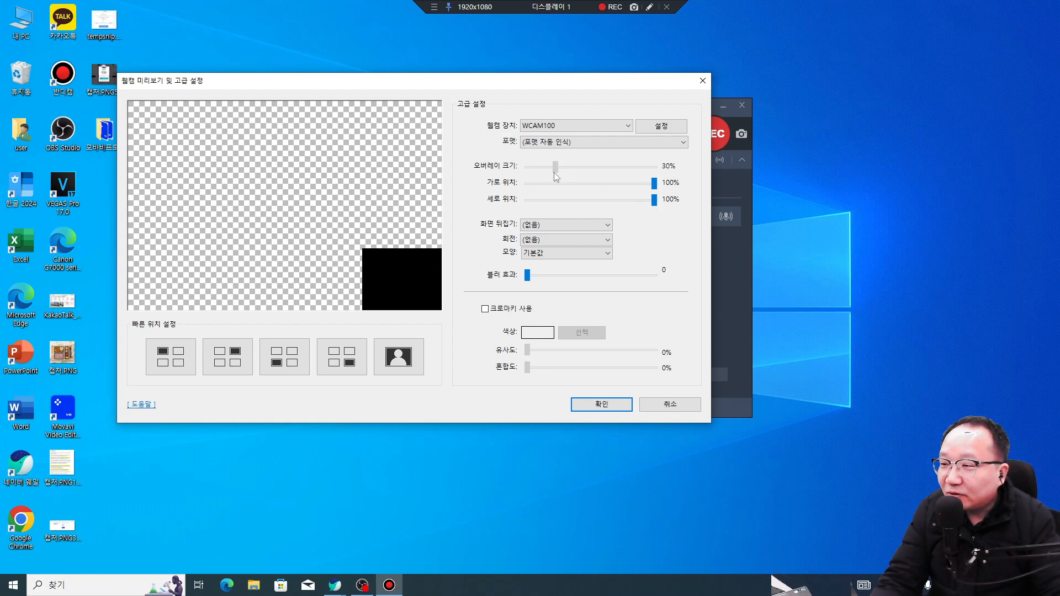
{"action": "left_click", "coordinate": [564, 227]}
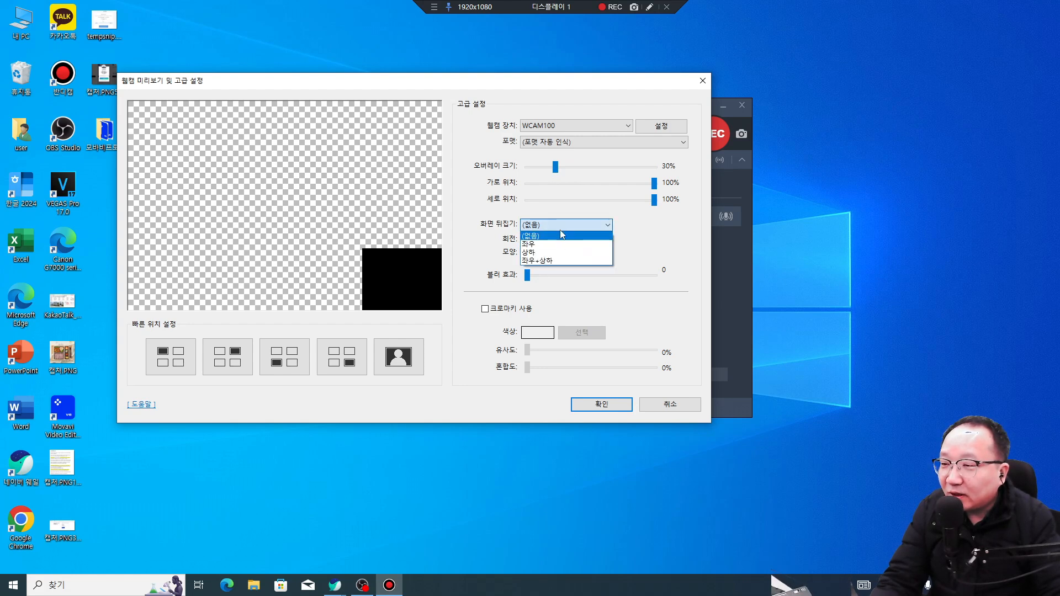
{"action": "left_click", "coordinate": [560, 231]}
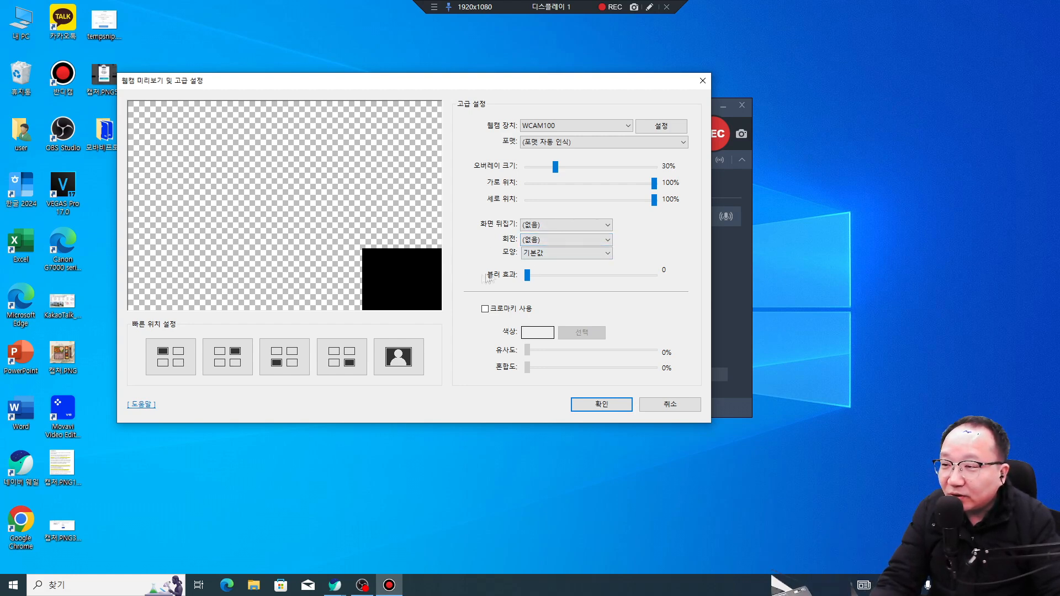
{"action": "left_click", "coordinate": [565, 253]}
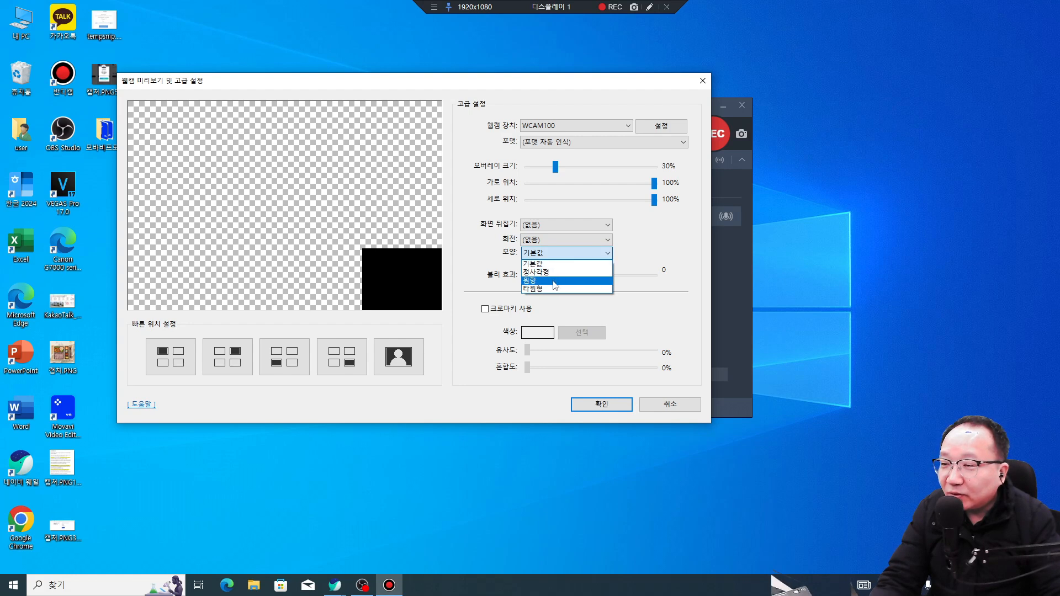
{"action": "left_click", "coordinate": [554, 279]}
{"action": "left_click", "coordinate": [561, 252]}
{"action": "left_click", "coordinate": [551, 288]}
{"action": "left_click", "coordinate": [561, 255]}
{"action": "left_click", "coordinate": [552, 264]}
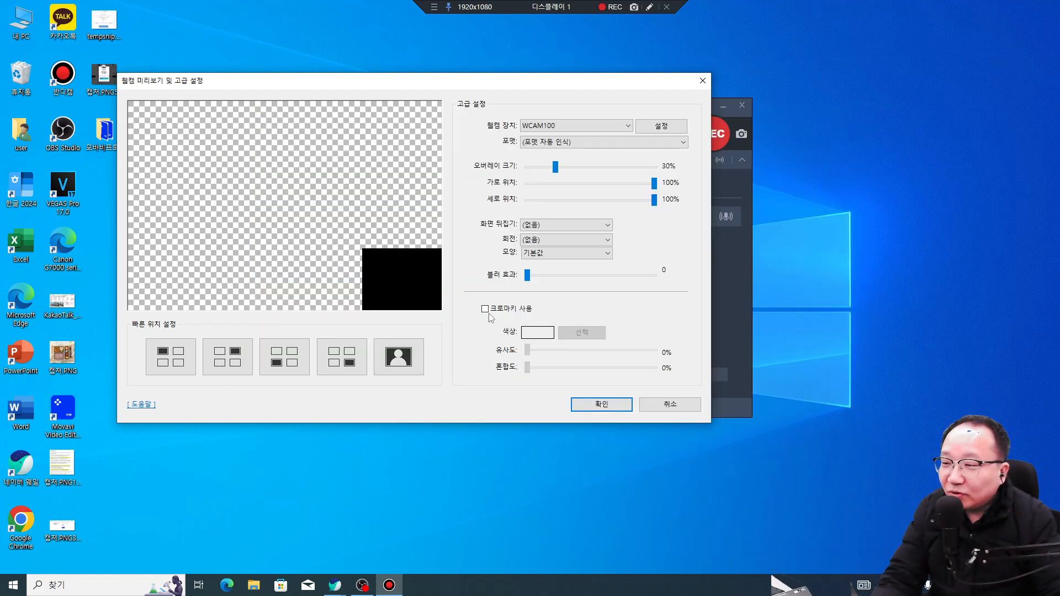
Step: Tick 크로마키 사용 and sketch a red head-and-arrow drawing on the desktop
{"action": "left_click", "coordinate": [485, 309]}
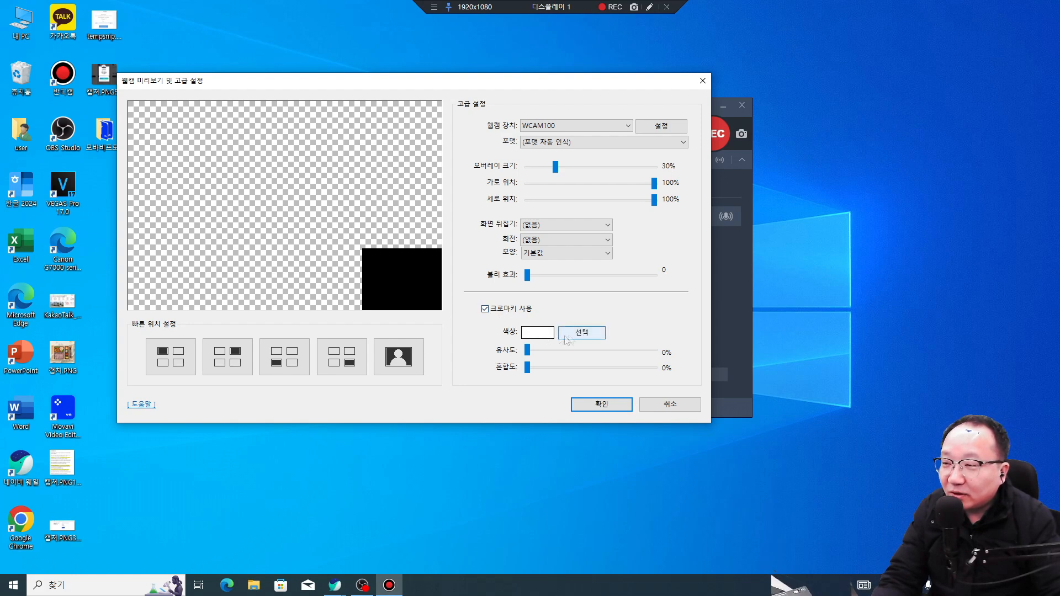
{"action": "left_click", "coordinate": [649, 7]}
{"action": "mouse_move", "coordinate": [1022, 320]}
{"action": "left_mouse_down"}
{"action": "mouse_move", "coordinate": [1002, 314]}
{"action": "mouse_move", "coordinate": [916, 321]}
{"action": "mouse_move", "coordinate": [836, 409]}
{"action": "mouse_move", "coordinate": [807, 480]}
{"action": "mouse_move", "coordinate": [811, 545]}
{"action": "left_mouse_up"}
{"action": "left_click_drag", "start_coordinate": [870, 531], "coordinate": [896, 467]}
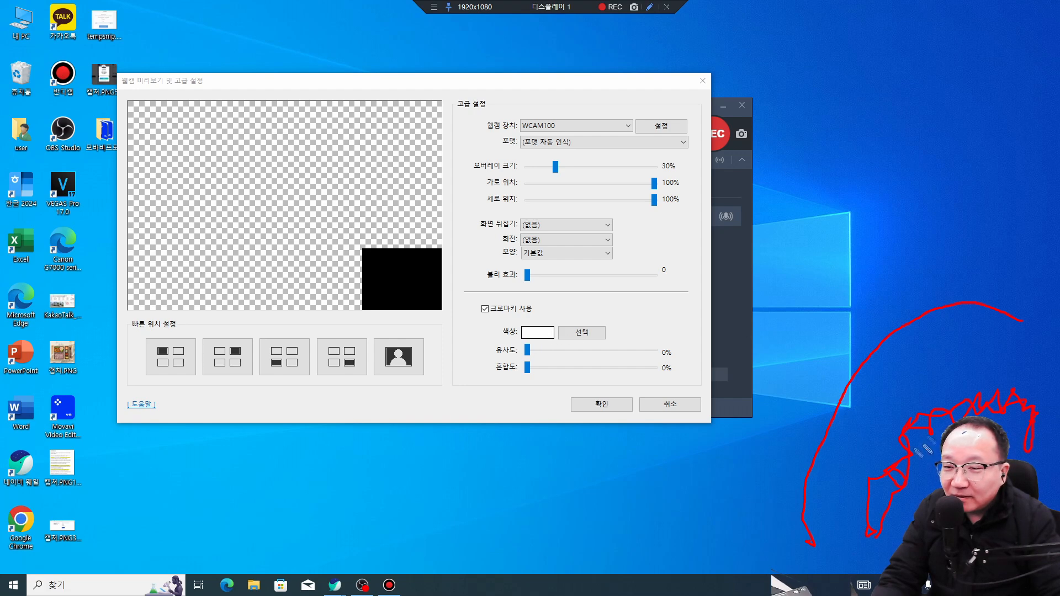
{"action": "mouse_move", "coordinate": [917, 375]}
{"action": "left_mouse_down"}
{"action": "mouse_move", "coordinate": [884, 405]}
{"action": "mouse_move", "coordinate": [873, 438]}
{"action": "mouse_move", "coordinate": [887, 490]}
{"action": "left_mouse_up"}
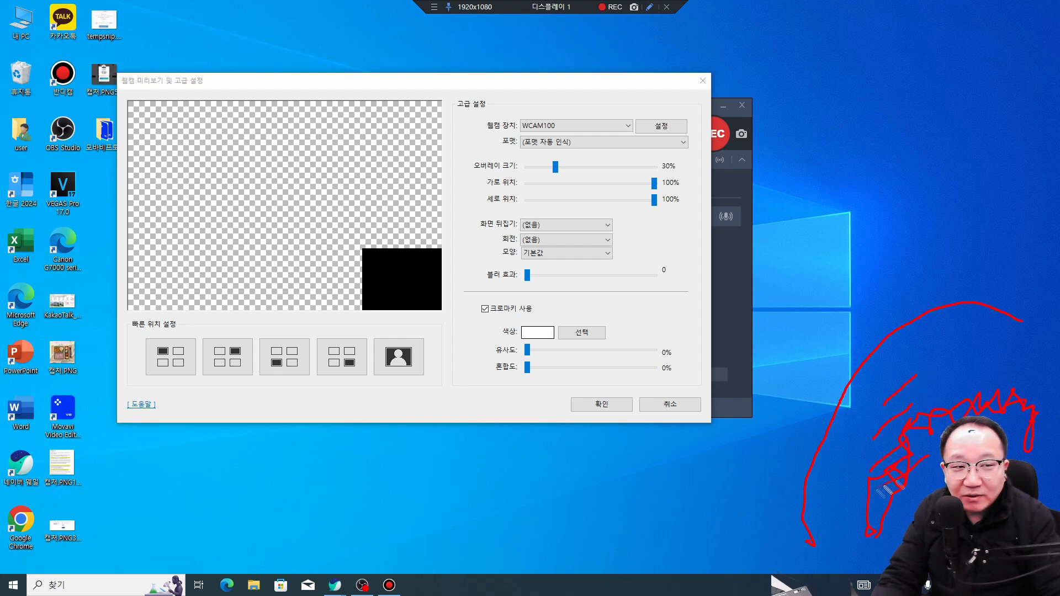
{"action": "left_click_drag", "start_coordinate": [955, 363], "coordinate": [932, 395]}
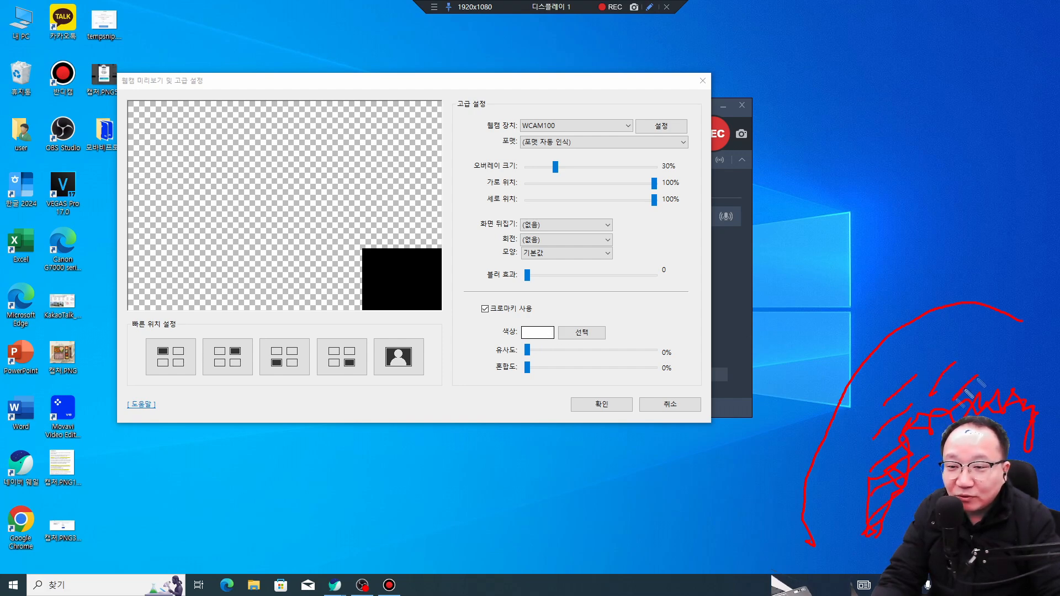
Step: Ring the chroma key option in red, clear the drawings, and confirm the advanced webcam settings
{"action": "mouse_move", "coordinate": [1044, 393]}
{"action": "left_mouse_down"}
{"action": "mouse_move", "coordinate": [1051, 411]}
{"action": "mouse_move", "coordinate": [1039, 422]}
{"action": "left_mouse_up"}
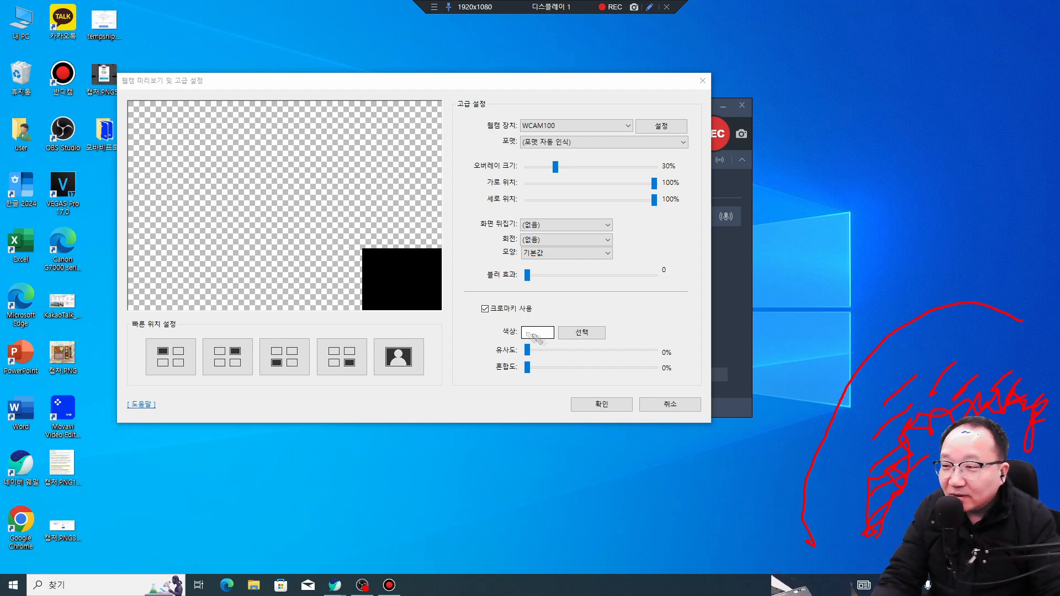
{"action": "mouse_move", "coordinate": [543, 313]}
{"action": "left_mouse_down"}
{"action": "mouse_move", "coordinate": [502, 322]}
{"action": "mouse_move", "coordinate": [534, 300]}
{"action": "mouse_move", "coordinate": [558, 316]}
{"action": "left_mouse_up"}
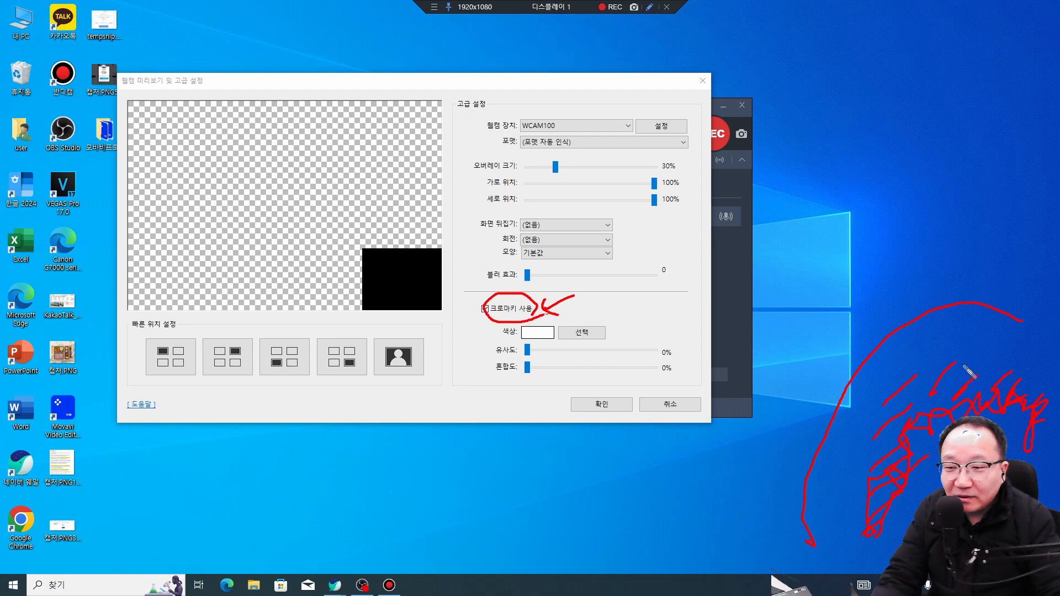
{"action": "mouse_move", "coordinate": [947, 279]}
{"action": "left_mouse_down"}
{"action": "mouse_move", "coordinate": [942, 319]}
{"action": "mouse_move", "coordinate": [930, 325]}
{"action": "mouse_move", "coordinate": [968, 328]}
{"action": "left_mouse_up"}
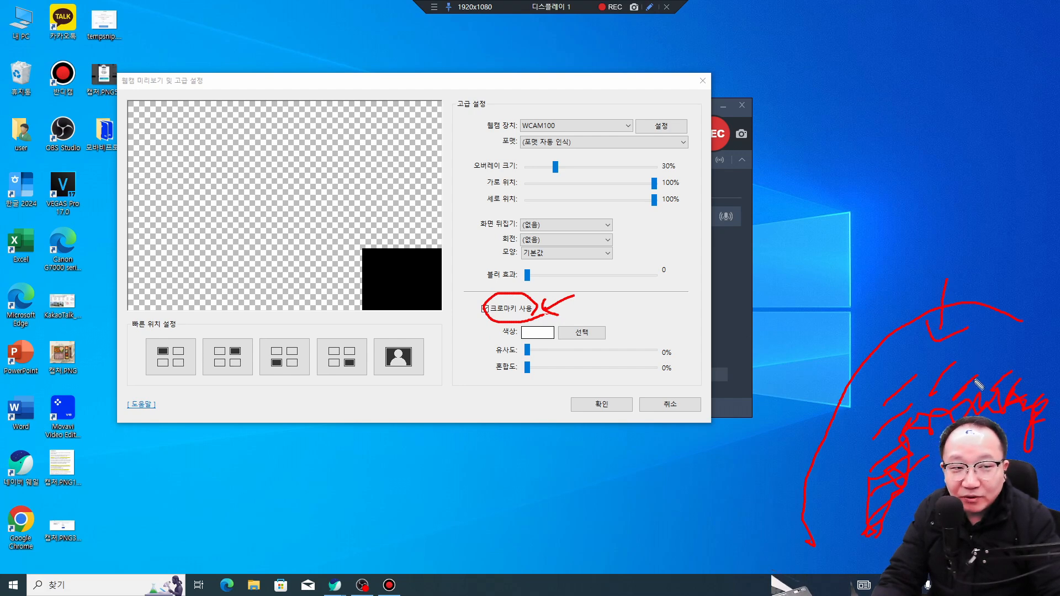
{"action": "key", "text": "Escape"}
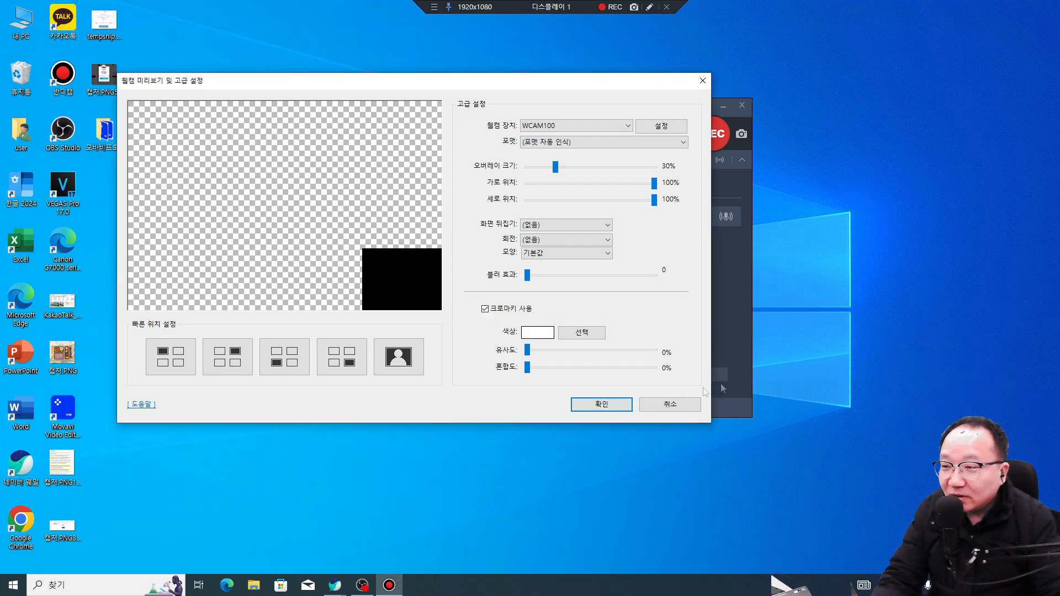
{"action": "left_click", "coordinate": [610, 405]}
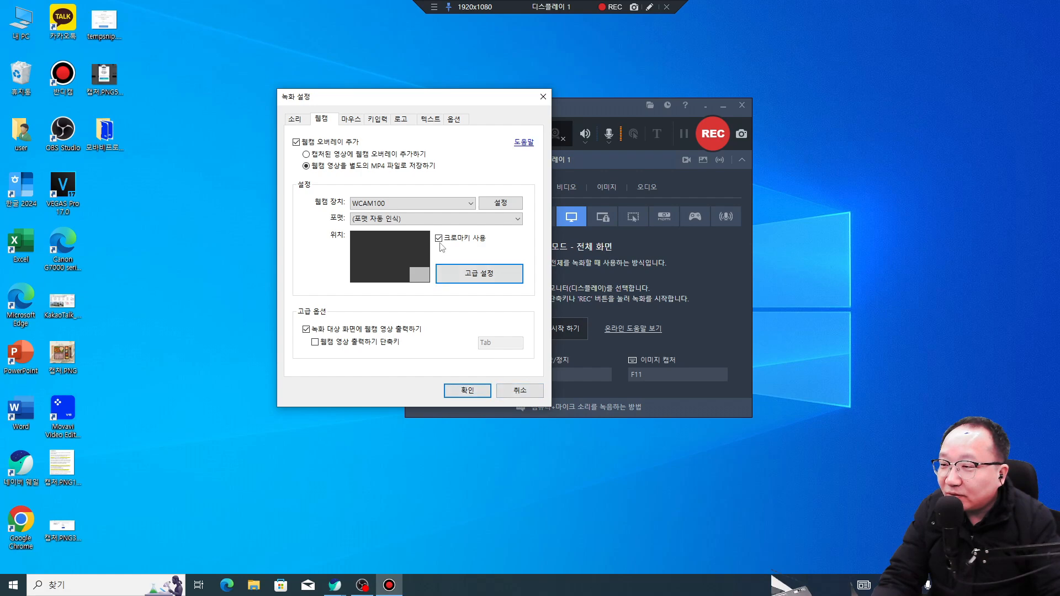
Step: Untick 웹캠 오버레이 추가 and close 녹화 설정 with 확인
{"action": "left_click", "coordinate": [296, 142]}
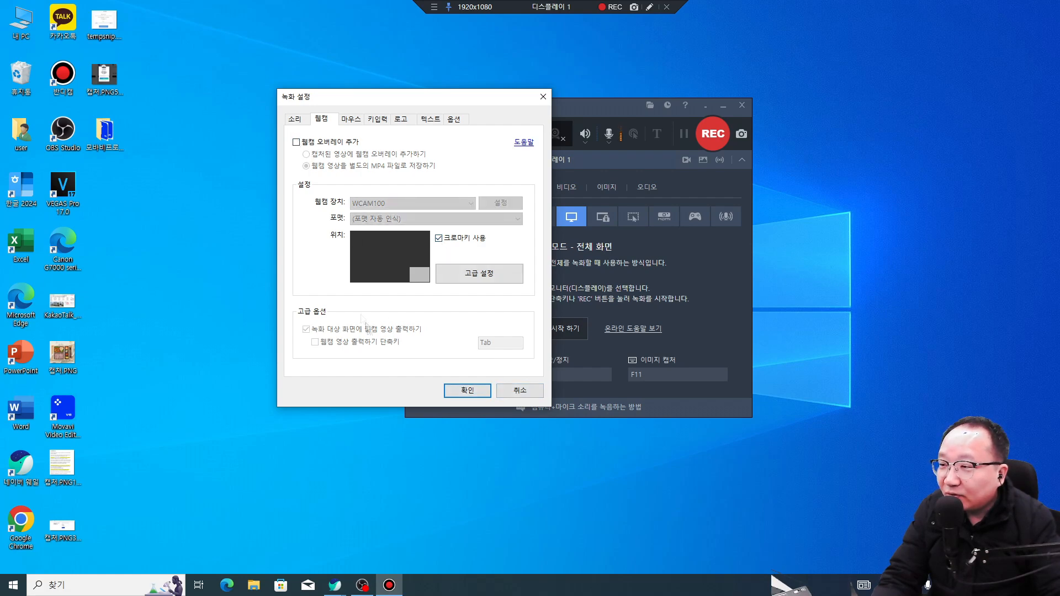
{"action": "left_click", "coordinate": [467, 391]}
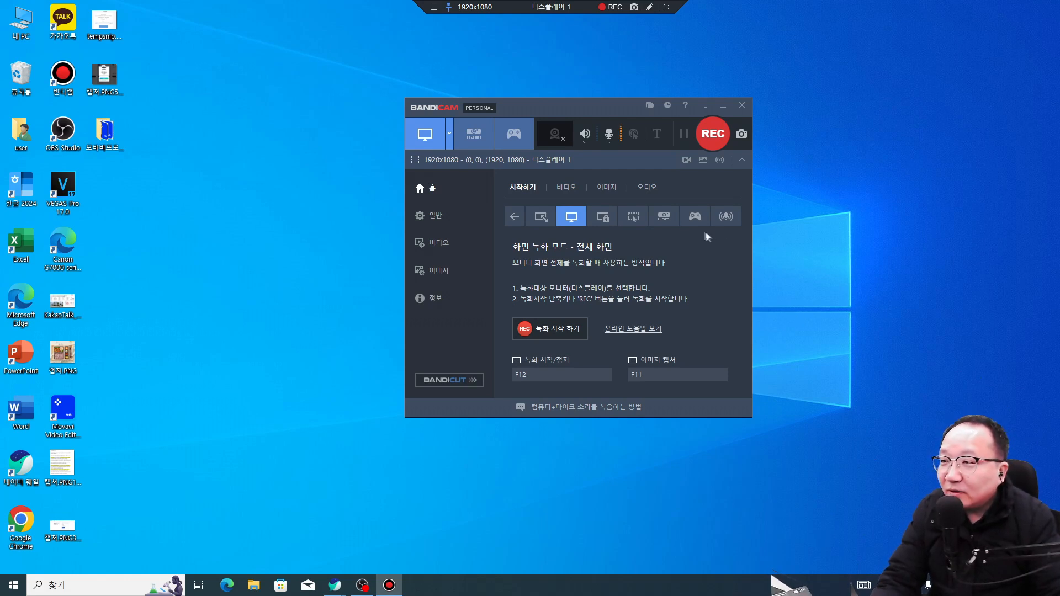
Step: Minimize Bandicam's main window, leaving only the full-screen capture bar
{"action": "left_click", "coordinate": [705, 105]}
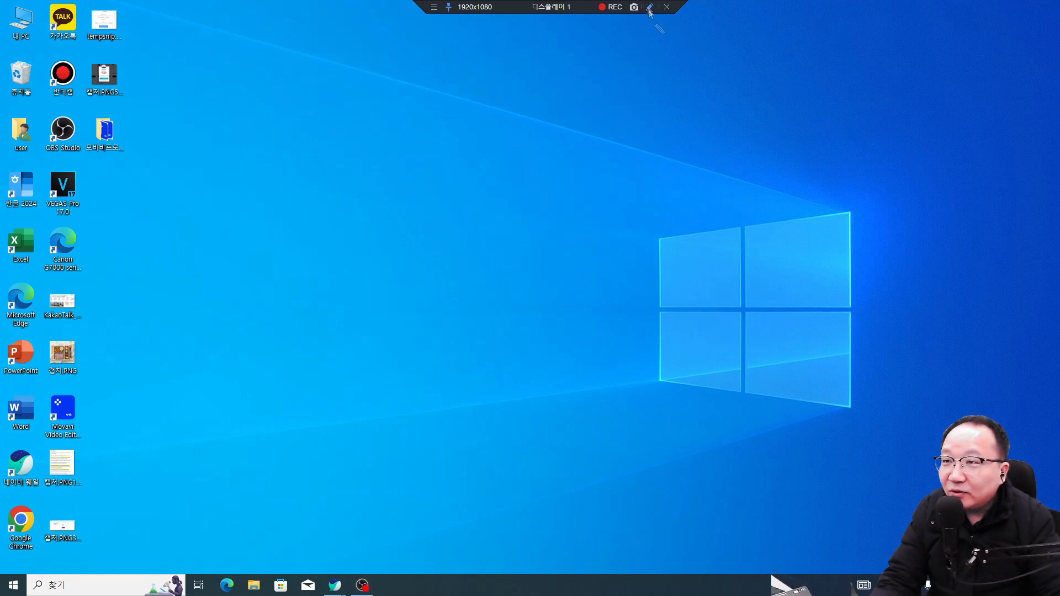
Step: Open the drawing tools, draw a freehand stroke and a straight red line, then erase the line
{"action": "mouse_move", "coordinate": [1059, 9]}
{"action": "left_mouse_down"}
{"action": "mouse_move", "coordinate": [990, 9]}
{"action": "mouse_move", "coordinate": [1007, 19]}
{"action": "mouse_move", "coordinate": [1035, 11]}
{"action": "left_mouse_up"}
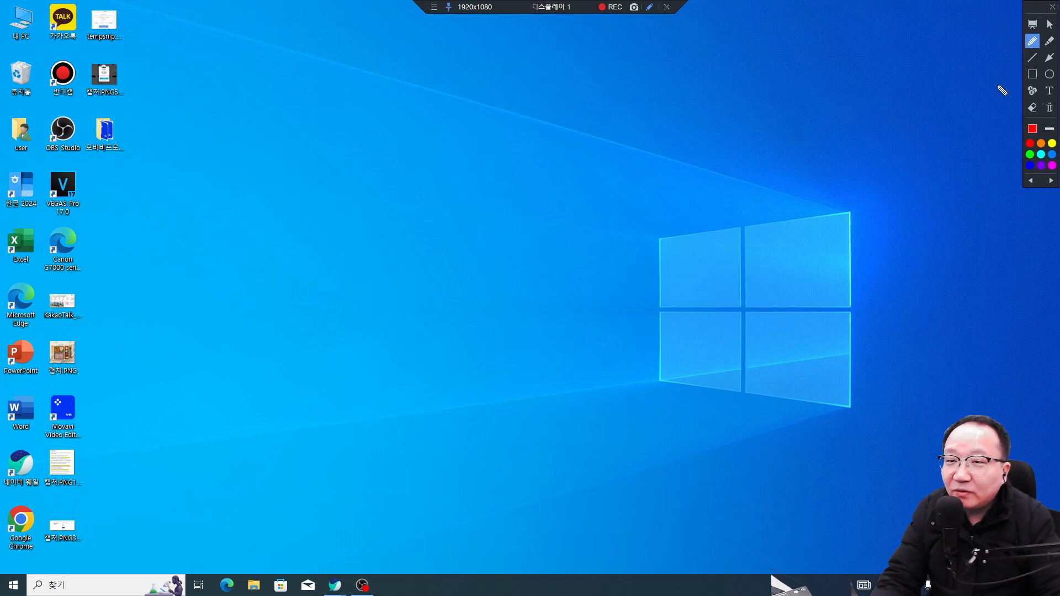
{"action": "mouse_move", "coordinate": [674, 137]}
{"action": "left_mouse_down"}
{"action": "mouse_move", "coordinate": [454, 206]}
{"action": "mouse_move", "coordinate": [516, 249]}
{"action": "left_mouse_up"}
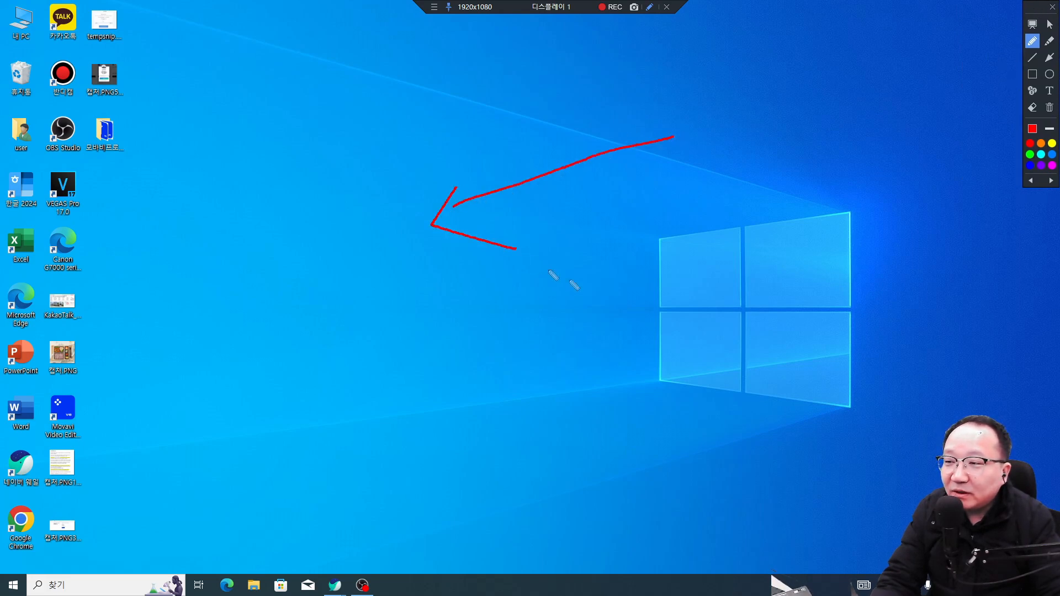
{"action": "key", "text": "Escape"}
{"action": "left_click_drag", "start_coordinate": [1059, 6], "coordinate": [1027, 7]}
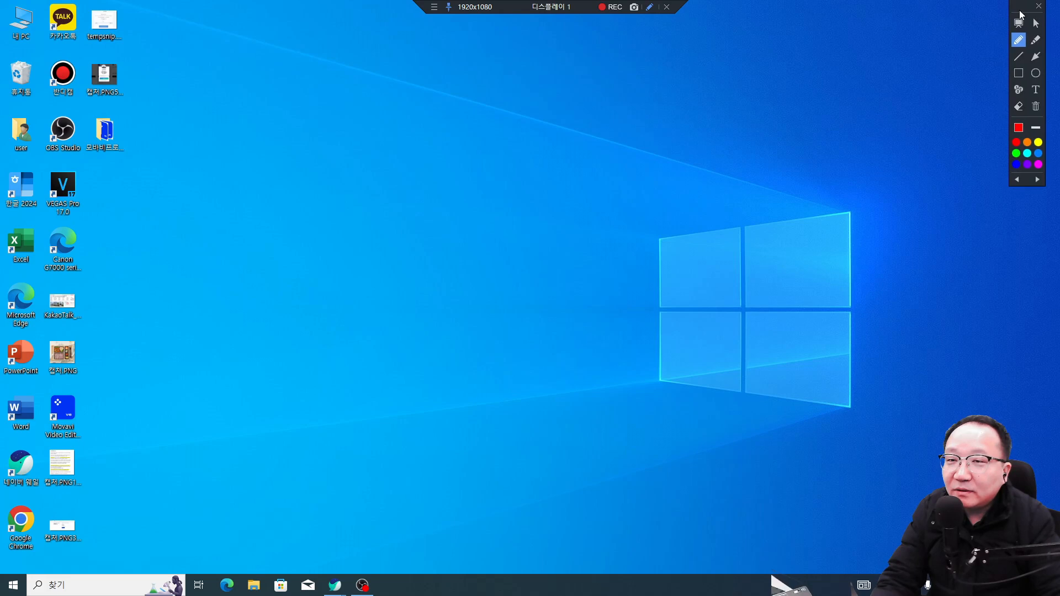
{"action": "left_click", "coordinate": [1019, 56]}
{"action": "left_click_drag", "start_coordinate": [879, 110], "coordinate": [633, 178]}
{"action": "left_click", "coordinate": [1018, 106]}
{"action": "left_click_drag", "start_coordinate": [875, 271], "coordinate": [483, 112]}
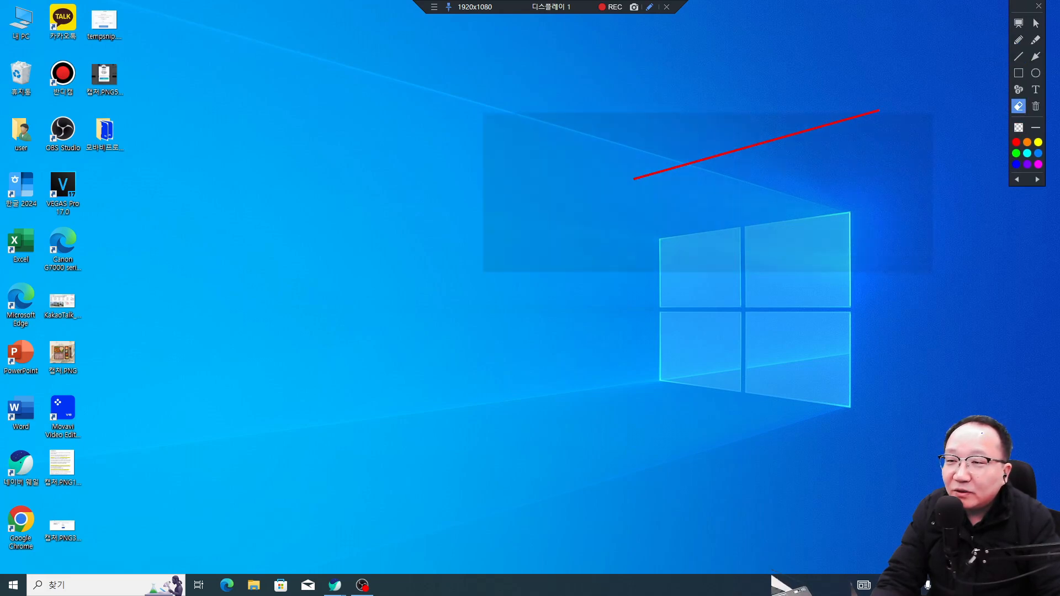
Step: Draw and erase another line and a red rectangle, then return to Cursor (no drawing) mode
{"action": "left_click", "coordinate": [1018, 57]}
{"action": "left_click_drag", "start_coordinate": [622, 176], "coordinate": [490, 229]}
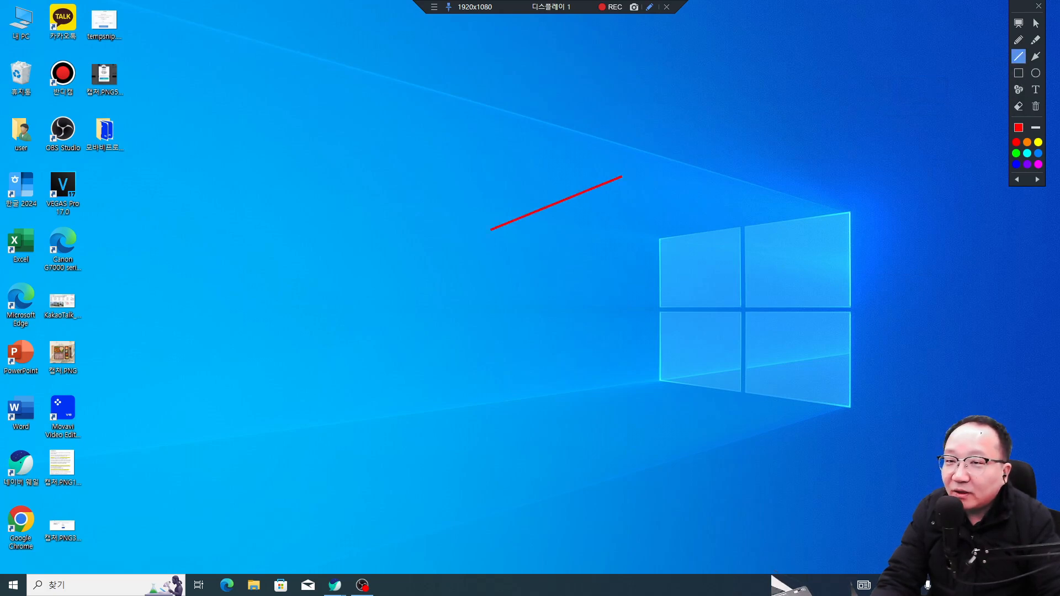
{"action": "left_click", "coordinate": [1017, 107]}
{"action": "left_click_drag", "start_coordinate": [697, 303], "coordinate": [414, 138]}
{"action": "left_click", "coordinate": [1018, 72]}
{"action": "mouse_move", "coordinate": [295, 173]}
{"action": "left_mouse_down"}
{"action": "mouse_move", "coordinate": [460, 207]}
{"action": "mouse_move", "coordinate": [555, 203]}
{"action": "left_mouse_up"}
{"action": "left_click", "coordinate": [1019, 107]}
{"action": "left_click_drag", "start_coordinate": [747, 115], "coordinate": [274, 299]}
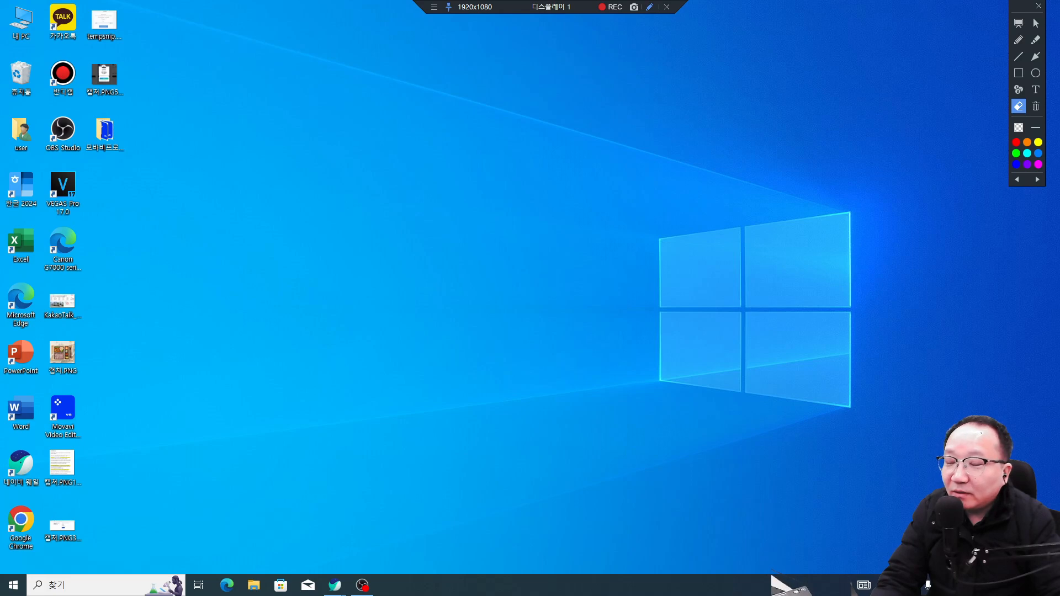
{"action": "left_click", "coordinate": [1036, 26]}
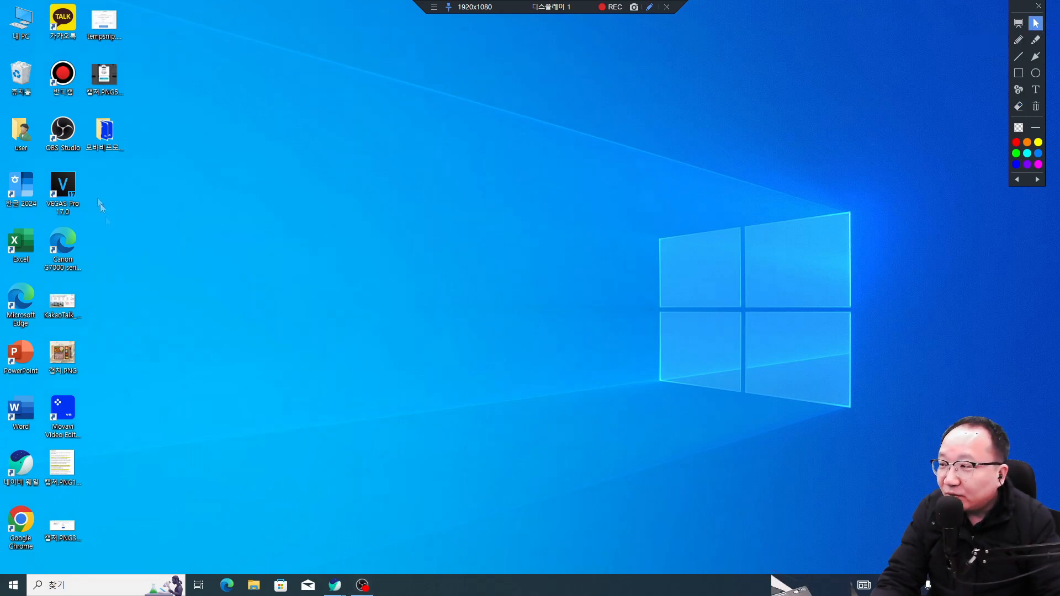
Step: Bring the seeauction.net auction page forward and box the case number in red
{"action": "mouse_move", "coordinate": [342, 589]}
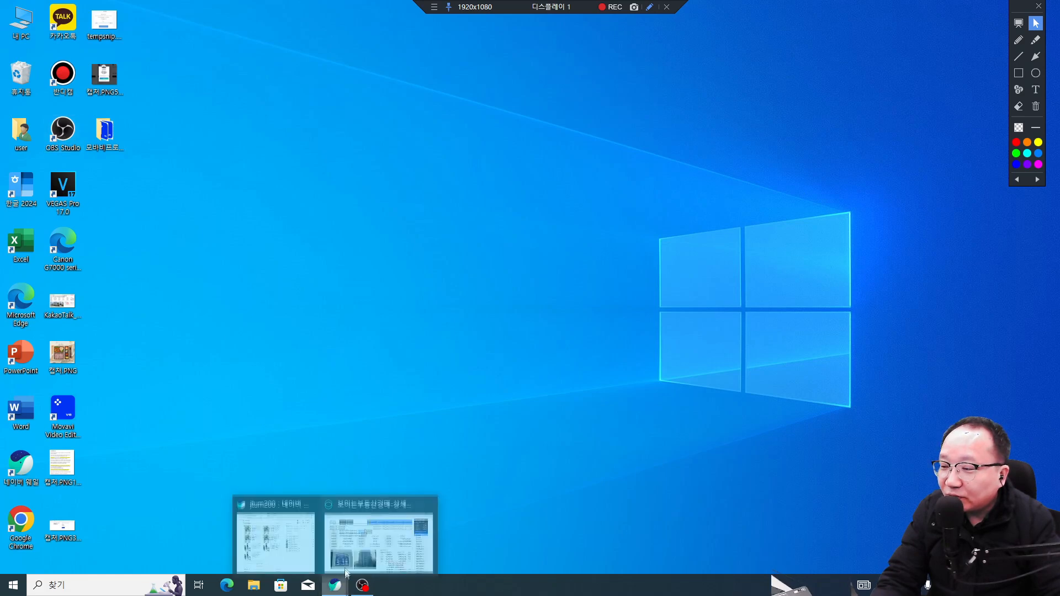
{"action": "left_click", "coordinate": [397, 544]}
{"action": "left_click_drag", "start_coordinate": [1025, 3], "coordinate": [1037, 4]}
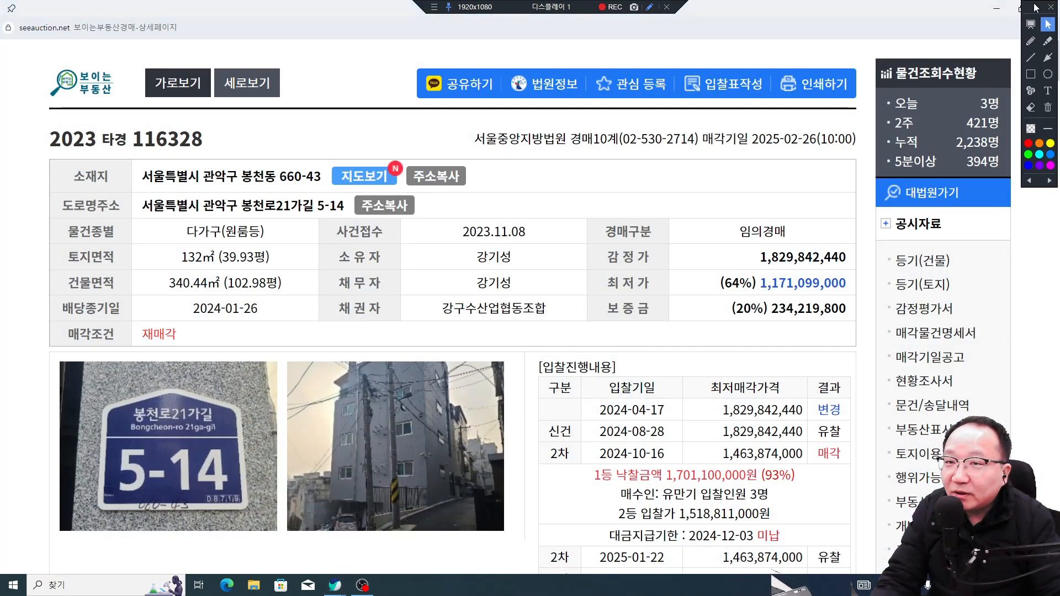
{"action": "left_click", "coordinate": [1030, 74]}
{"action": "mouse_move", "coordinate": [230, 157]}
{"action": "left_mouse_down"}
{"action": "mouse_move", "coordinate": [32, 134]}
{"action": "mouse_move", "coordinate": [25, 119]}
{"action": "left_mouse_up"}
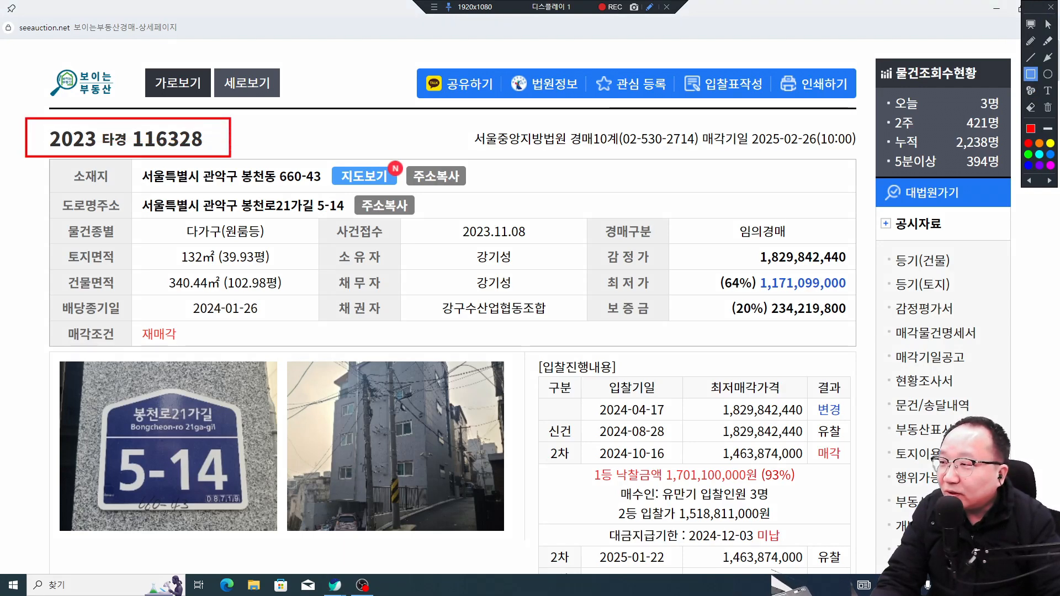
Step: Box the 1,829,842,440 appraisal value, lot address and 2025-01-22 round, then clear the boxes
{"action": "left_click_drag", "start_coordinate": [732, 248], "coordinate": [860, 269]}
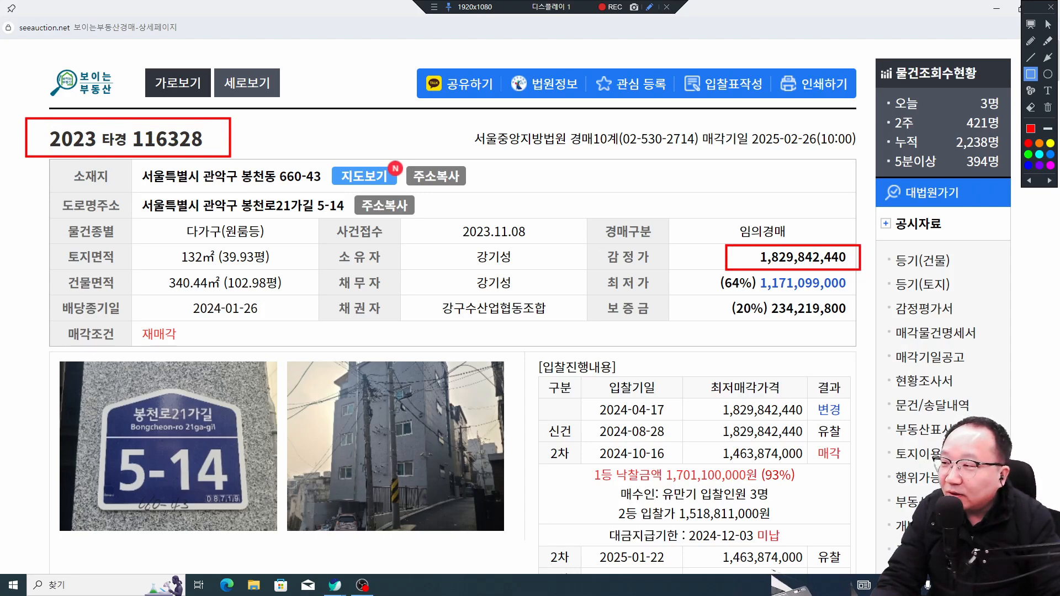
{"action": "left_click_drag", "start_coordinate": [199, 164], "coordinate": [324, 191]}
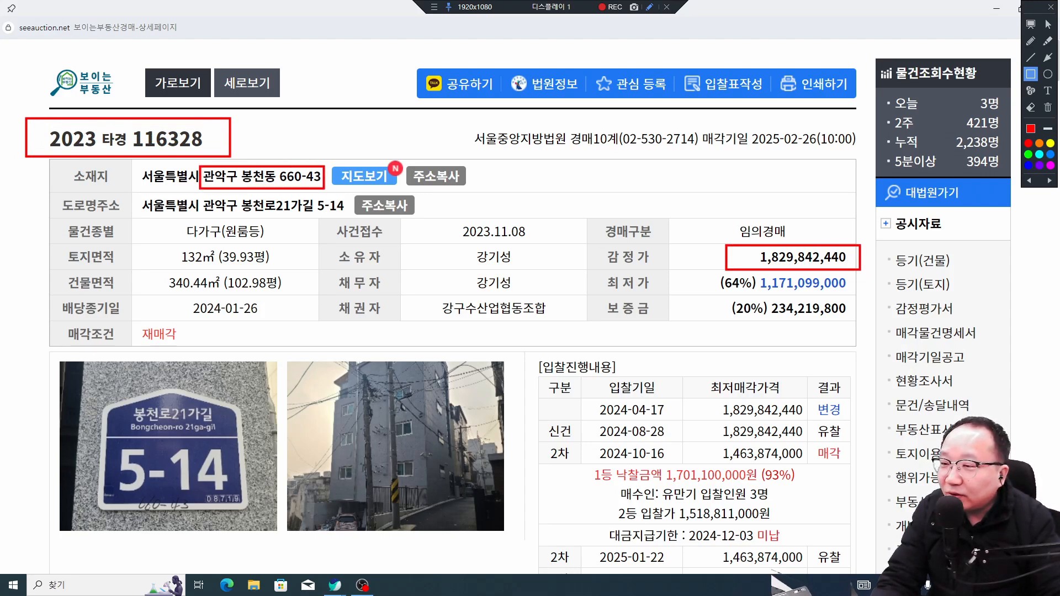
{"action": "mouse_move", "coordinate": [820, 539]}
{"action": "left_mouse_down"}
{"action": "mouse_move", "coordinate": [710, 567]}
{"action": "mouse_move", "coordinate": [539, 572]}
{"action": "left_mouse_up"}
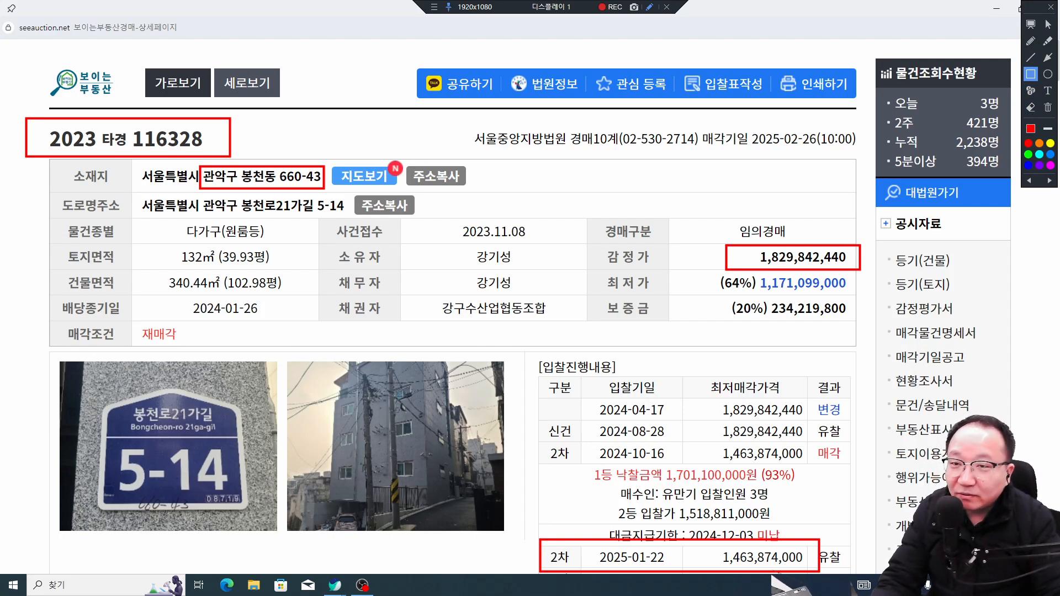
{"action": "key", "text": "Escape"}
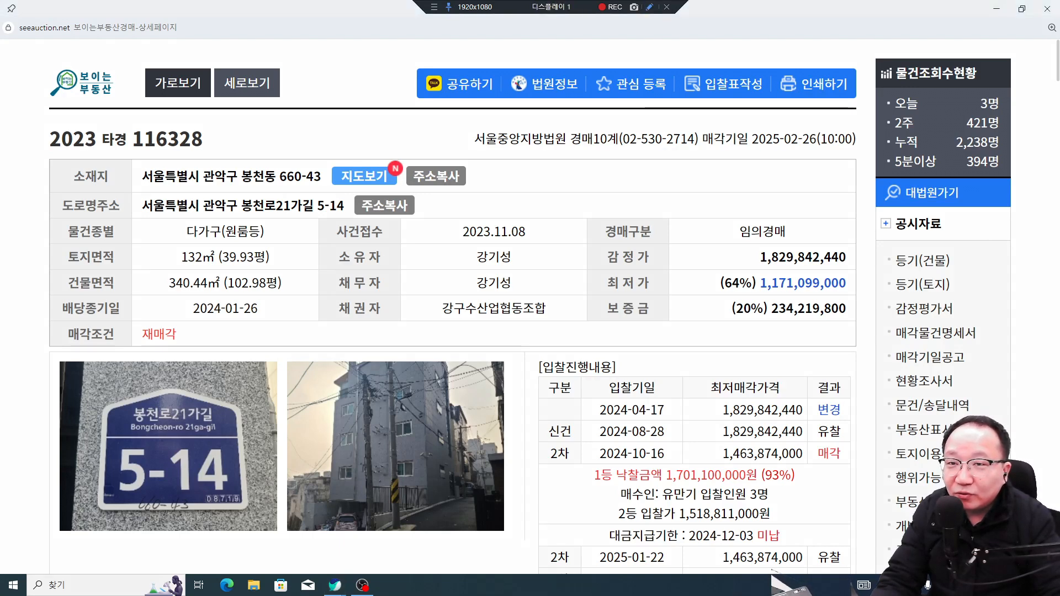
{"action": "left_click", "coordinate": [649, 7]}
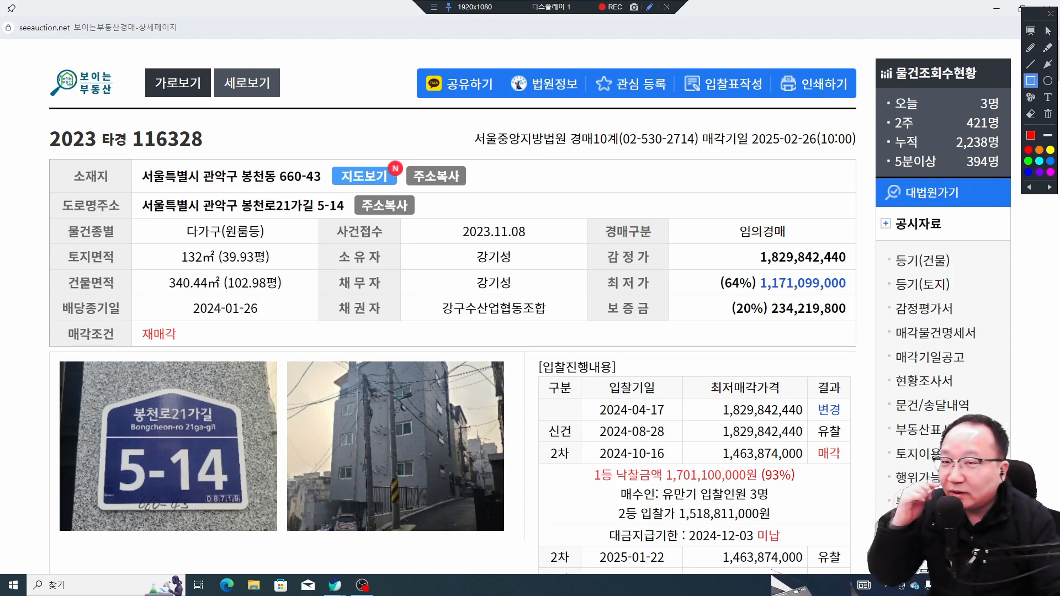
Step: Circle the appraisal, minimum-price and deposit values, add a red arrow, clear marks, minimize the browser
{"action": "mouse_move", "coordinate": [1033, 19]}
{"action": "left_mouse_down"}
{"action": "mouse_move", "coordinate": [1059, 21]}
{"action": "mouse_move", "coordinate": [1022, 26]}
{"action": "mouse_move", "coordinate": [1059, 28]}
{"action": "mouse_move", "coordinate": [1032, 15]}
{"action": "left_mouse_up"}
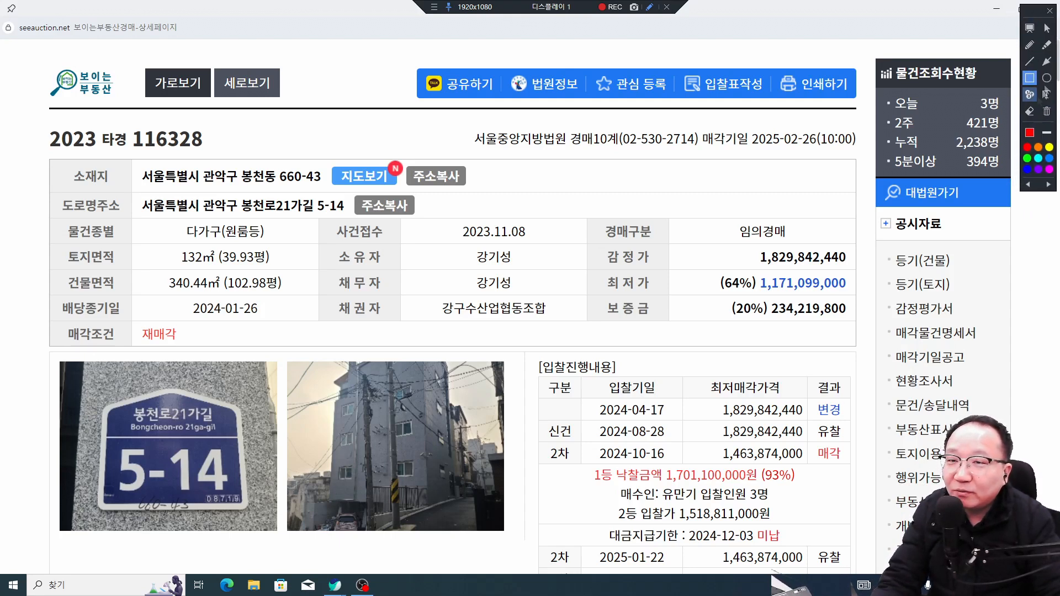
{"action": "left_click", "coordinate": [1046, 78]}
{"action": "mouse_move", "coordinate": [725, 204]}
{"action": "left_mouse_down"}
{"action": "mouse_move", "coordinate": [881, 345]}
{"action": "mouse_move", "coordinate": [882, 359]}
{"action": "left_mouse_up"}
{"action": "left_click", "coordinate": [1046, 61]}
{"action": "left_click_drag", "start_coordinate": [631, 158], "coordinate": [562, 211]}
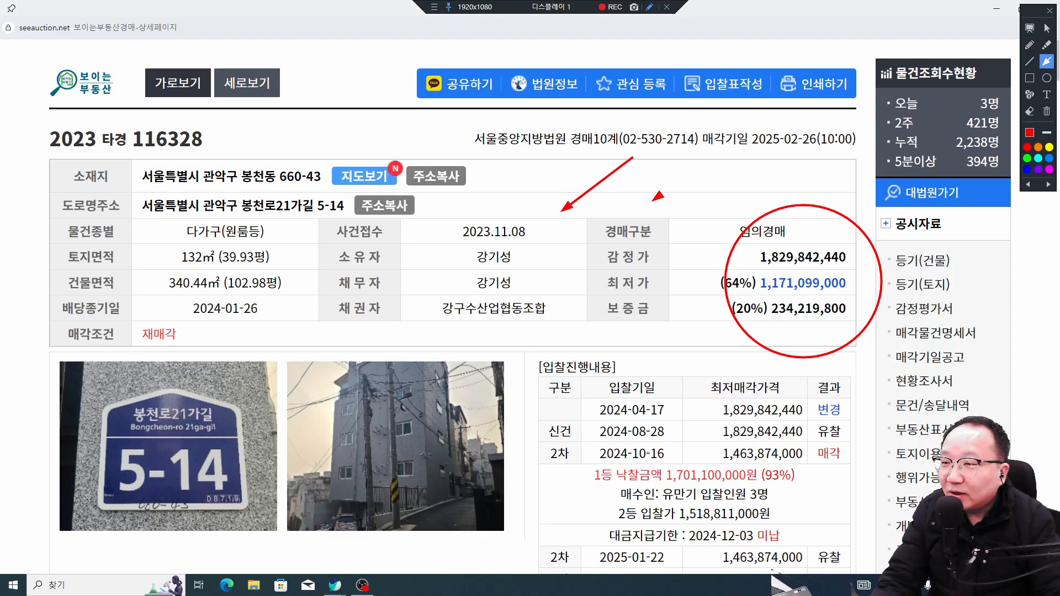
{"action": "key", "text": "Escape"}
{"action": "left_click", "coordinate": [996, 9]}
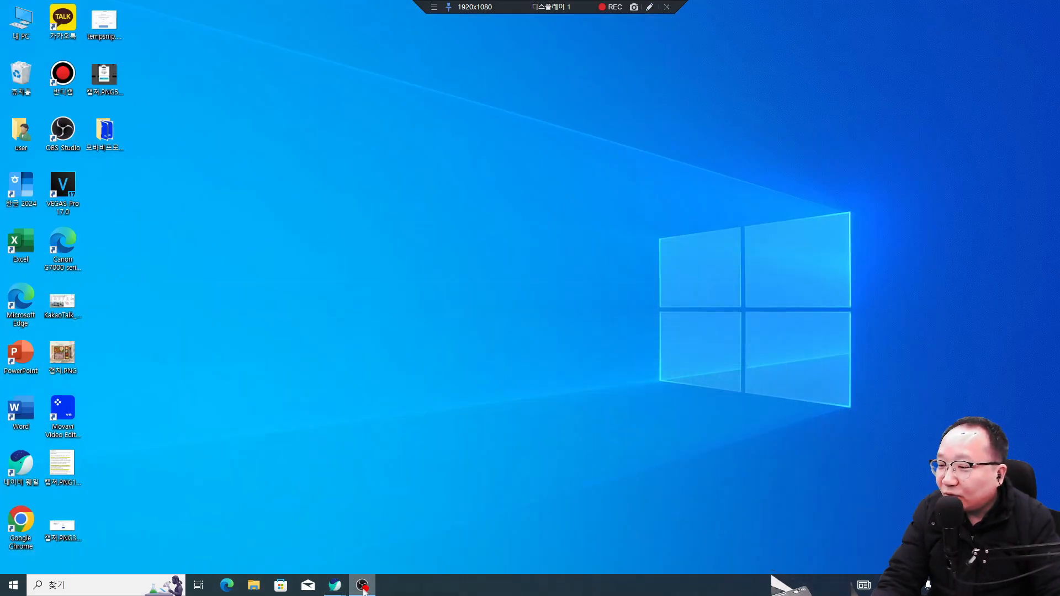
Step: Circle 탑플러스마트, 거제장평동우체국, 신현중학교 and 장평고등학교 in red on the restored map
{"action": "left_click", "coordinate": [379, 532]}
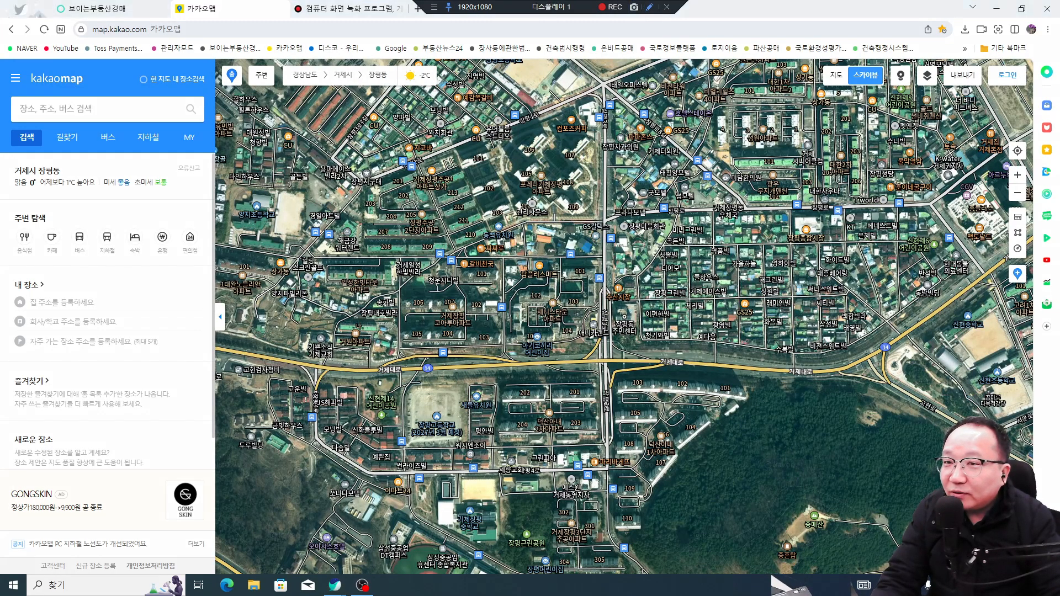
{"action": "mouse_move", "coordinate": [1059, 8]}
{"action": "left_mouse_down"}
{"action": "mouse_move", "coordinate": [998, 2]}
{"action": "mouse_move", "coordinate": [1027, 15]}
{"action": "left_mouse_up"}
{"action": "left_click", "coordinate": [1040, 82]}
{"action": "mouse_move", "coordinate": [522, 244]}
{"action": "left_mouse_down"}
{"action": "mouse_move", "coordinate": [558, 300]}
{"action": "mouse_move", "coordinate": [574, 303]}
{"action": "left_mouse_up"}
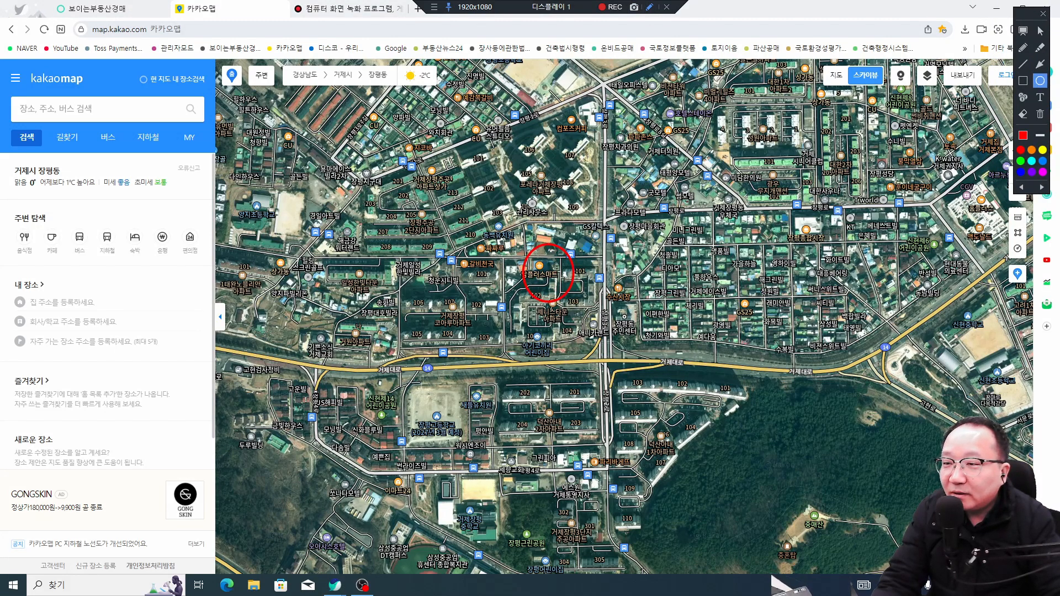
{"action": "left_click_drag", "start_coordinate": [699, 169], "coordinate": [777, 244]}
{"action": "left_click_drag", "start_coordinate": [937, 287], "coordinate": [1010, 368]}
{"action": "left_click_drag", "start_coordinate": [369, 376], "coordinate": [512, 485]}
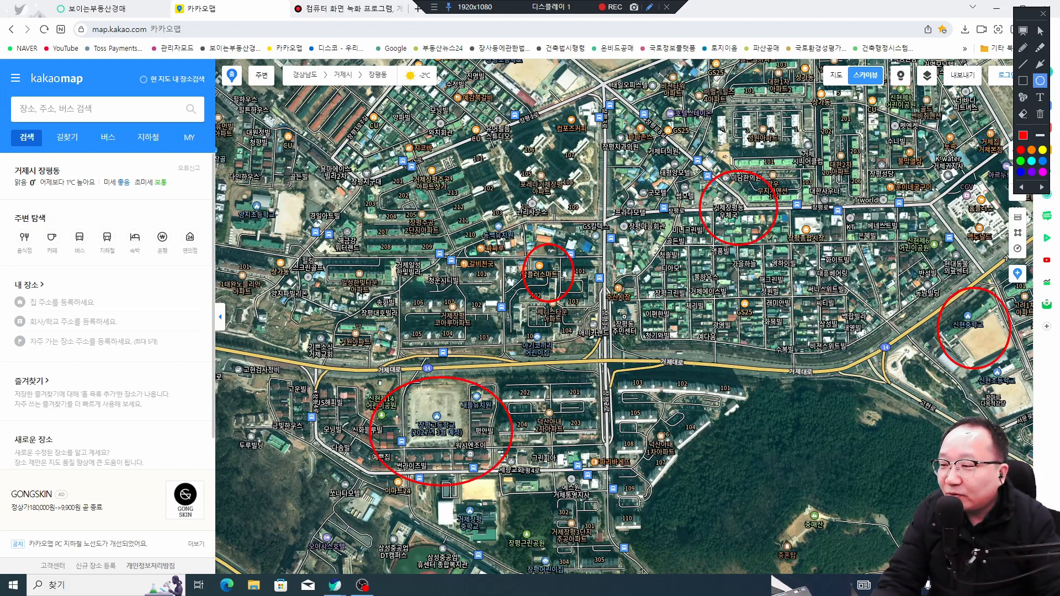
Step: Point a red arrow at the central circled block, then erase the circles and arrow
{"action": "left_click", "coordinate": [1040, 64]}
{"action": "left_click_drag", "start_coordinate": [636, 155], "coordinate": [565, 245]}
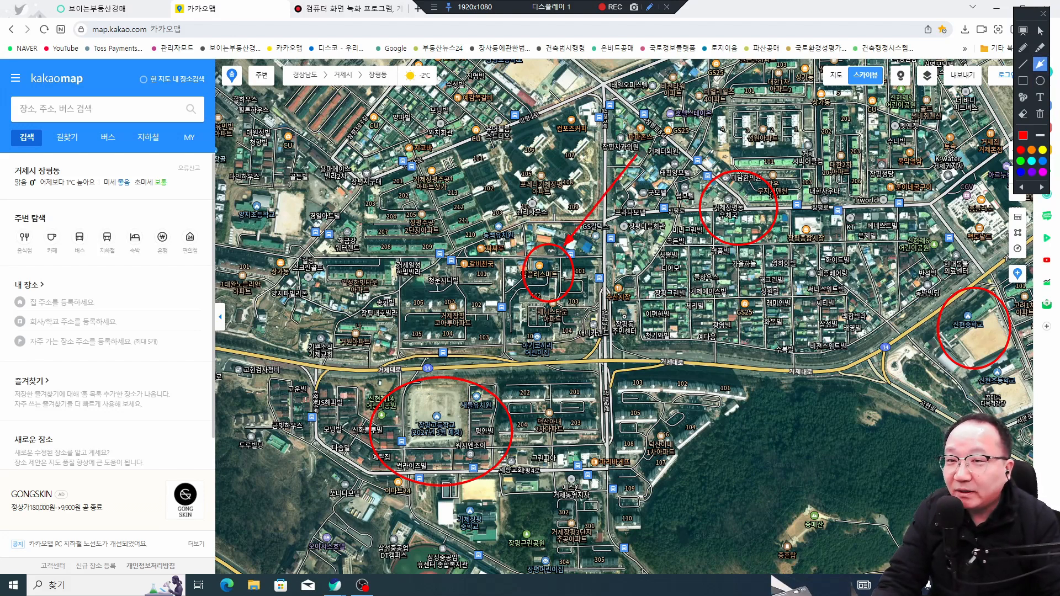
{"action": "left_click", "coordinate": [1022, 113]}
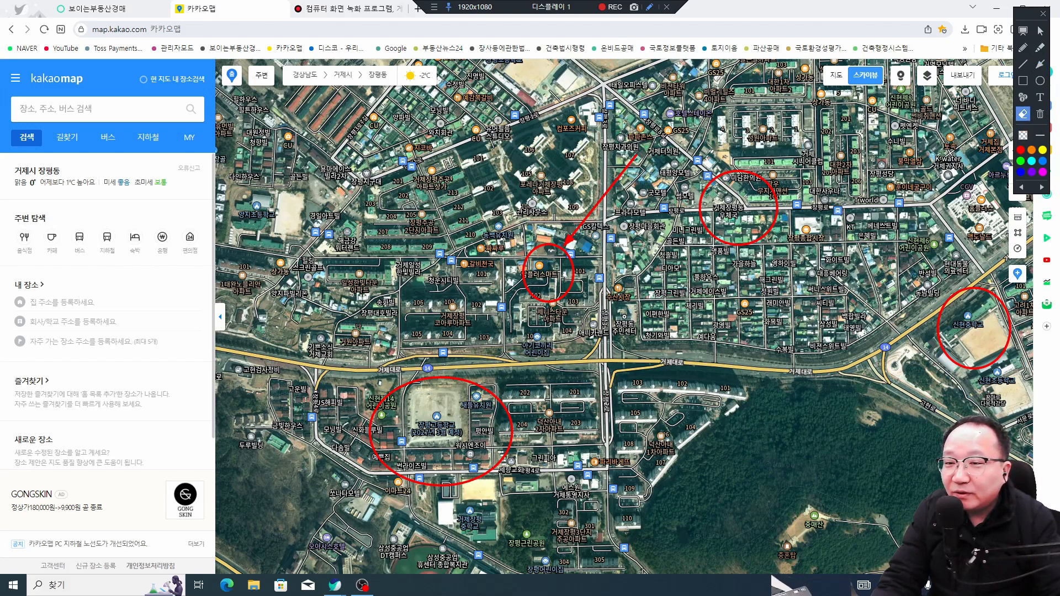
{"action": "left_click_drag", "start_coordinate": [997, 172], "coordinate": [997, 134]}
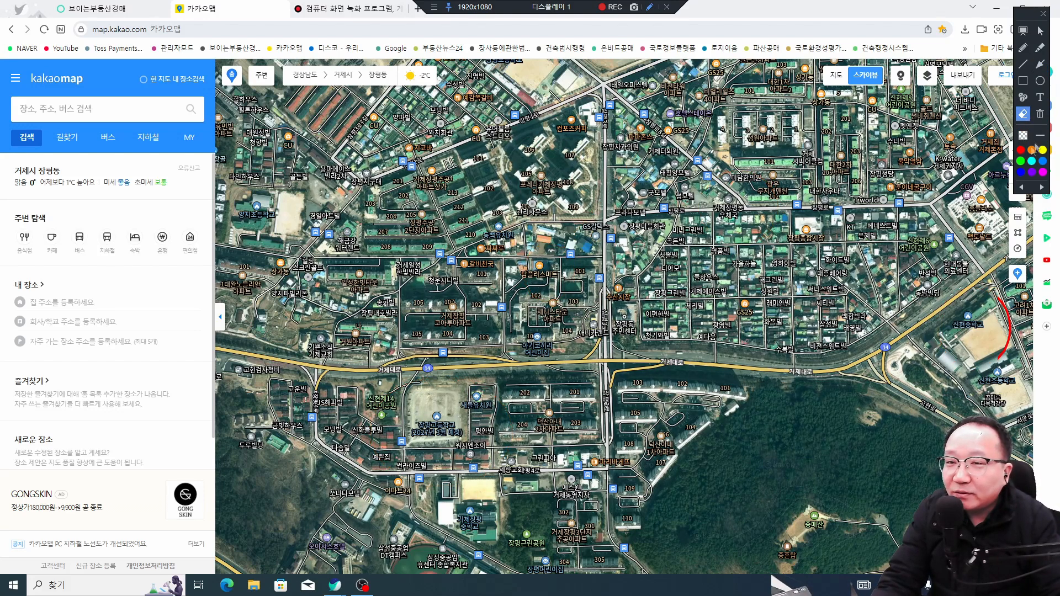
Step: Place numbered markers across the map, ending with 9 near 동백유치원 and 10 near 골든빌
{"action": "left_click", "coordinate": [1023, 98]}
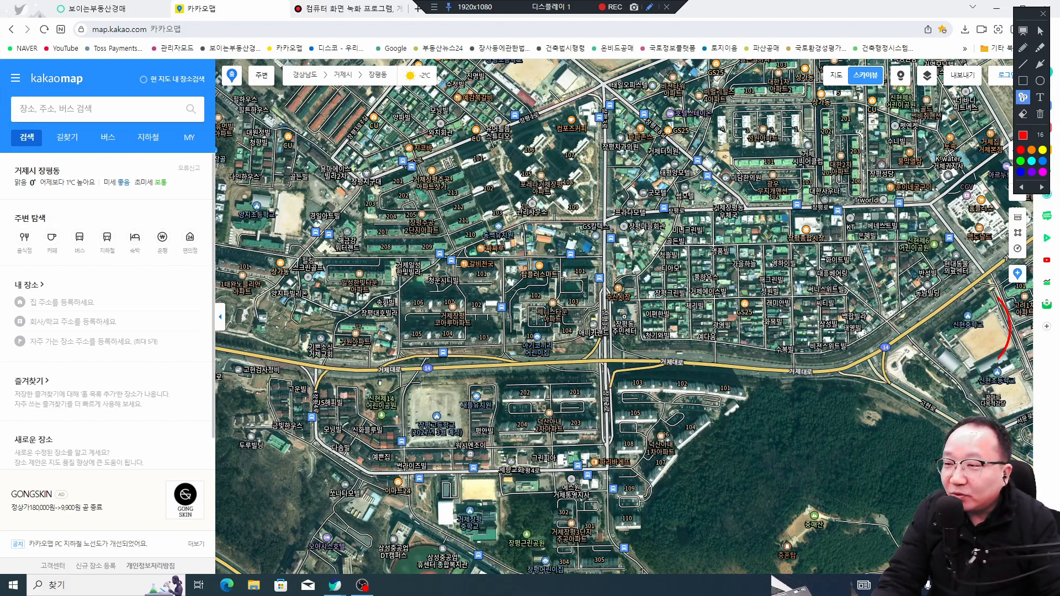
{"action": "left_click", "coordinate": [447, 215]}
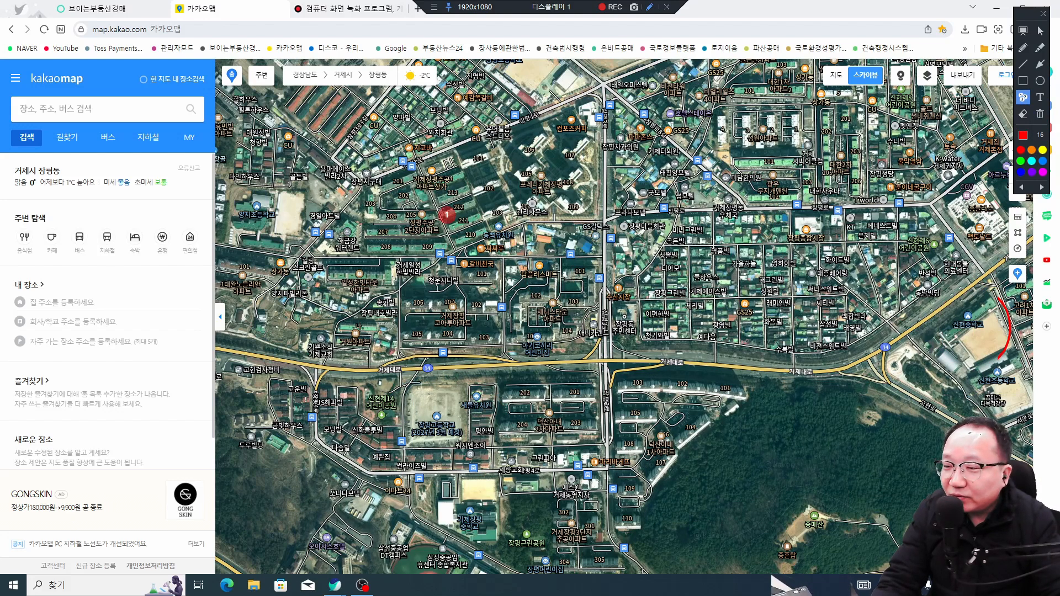
{"action": "left_click", "coordinate": [751, 301]}
{"action": "left_click", "coordinate": [727, 241]}
{"action": "left_click", "coordinate": [680, 186]}
{"action": "left_click", "coordinate": [633, 160]}
{"action": "left_click", "coordinate": [537, 136]}
{"action": "left_click", "coordinate": [567, 241]}
{"action": "left_click", "coordinate": [648, 239]}
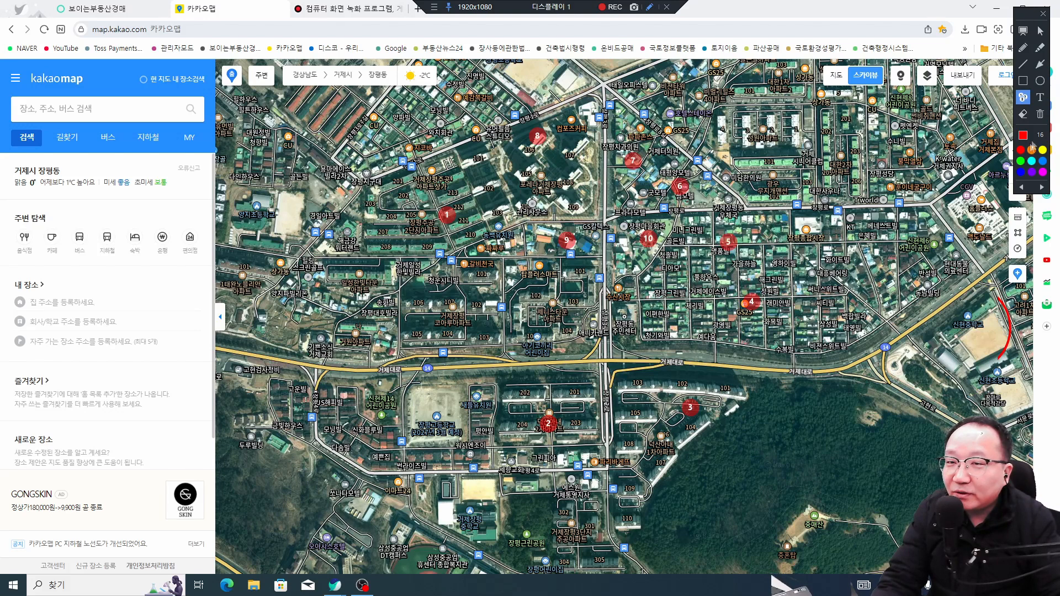
Step: Erase all the numbered markers and leave drawing mode
{"action": "left_click", "coordinate": [1023, 114]}
{"action": "mouse_move", "coordinate": [809, 508]}
{"action": "left_mouse_down"}
{"action": "mouse_move", "coordinate": [436, 127]}
{"action": "mouse_move", "coordinate": [321, 93]}
{"action": "left_mouse_up"}
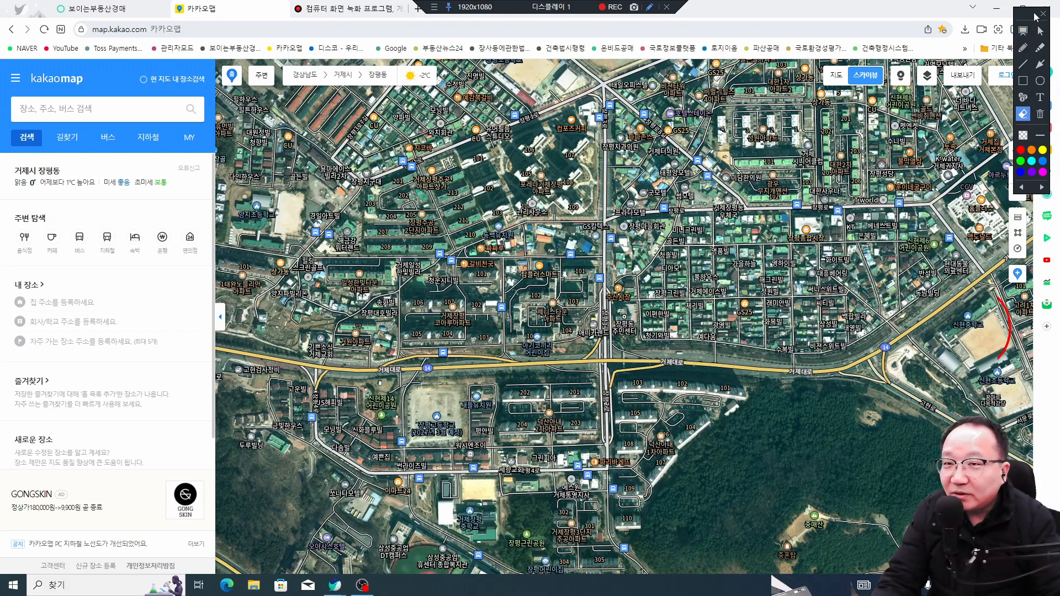
{"action": "left_click_drag", "start_coordinate": [1034, 14], "coordinate": [1038, 12]}
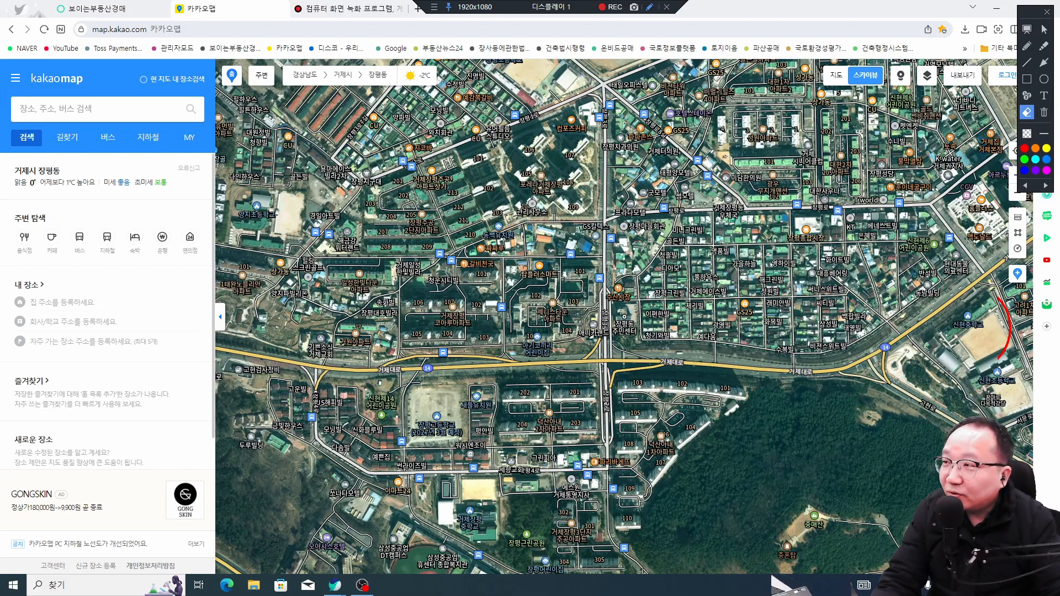
{"action": "left_click", "coordinate": [1043, 31]}
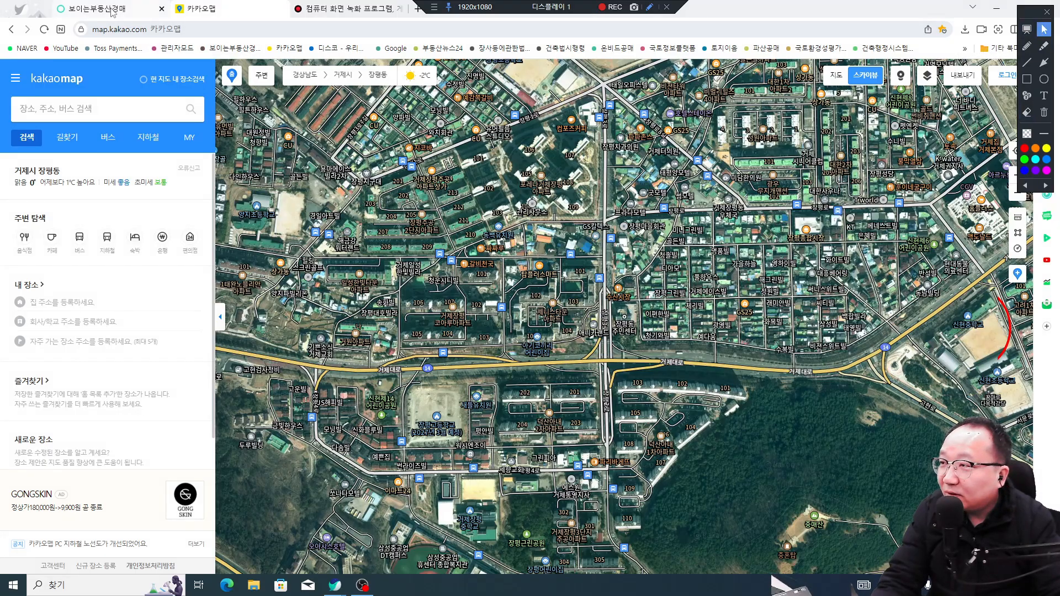
{"action": "left_click", "coordinate": [96, 8]}
{"action": "scroll", "coordinate": [508, 317], "scroll_direction": "down", "scroll_amount": 12}
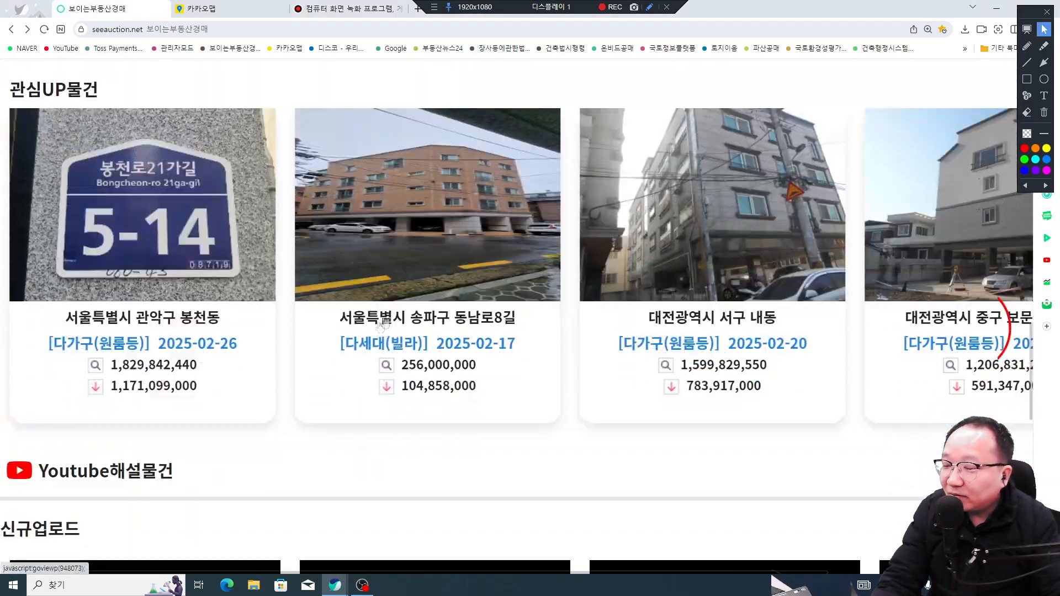
{"action": "scroll", "coordinate": [409, 308], "scroll_direction": "down", "scroll_amount": 2}
{"action": "scroll", "coordinate": [409, 308], "scroll_direction": "up", "scroll_amount": 3}
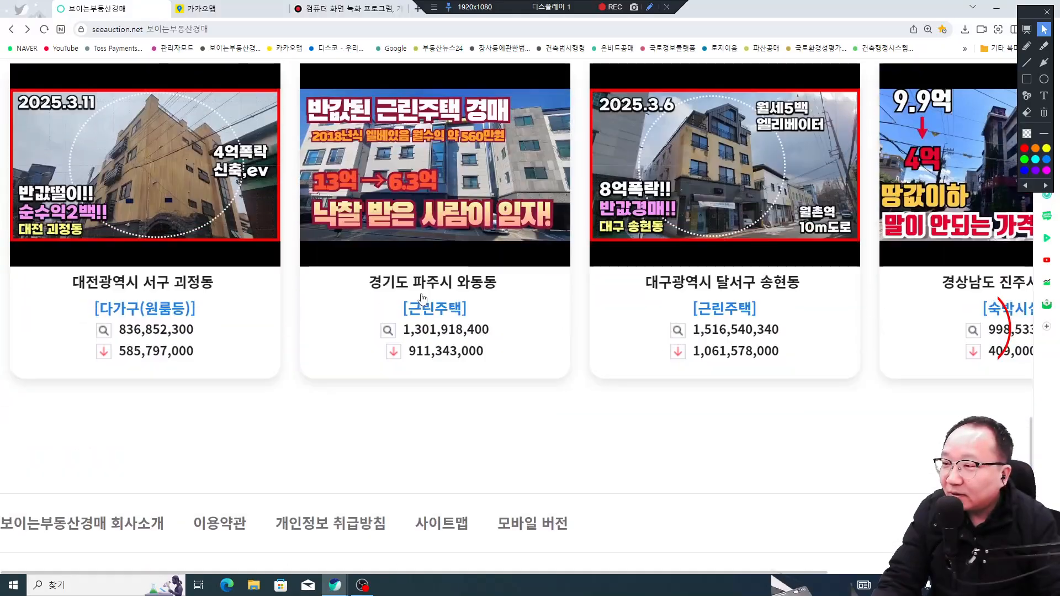
{"action": "left_click", "coordinate": [204, 352]}
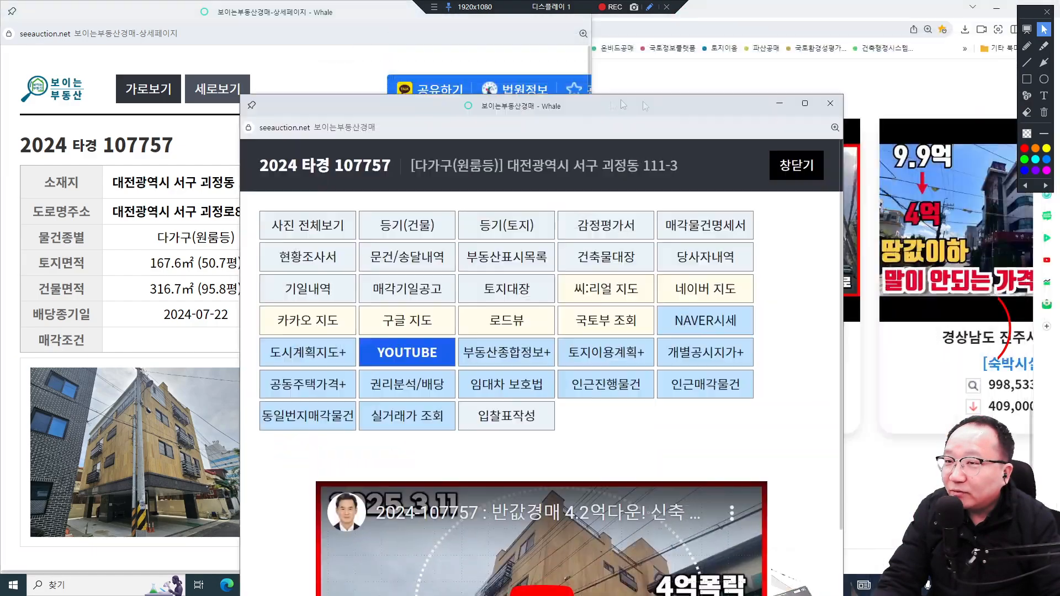
{"action": "left_click", "coordinate": [811, 101]}
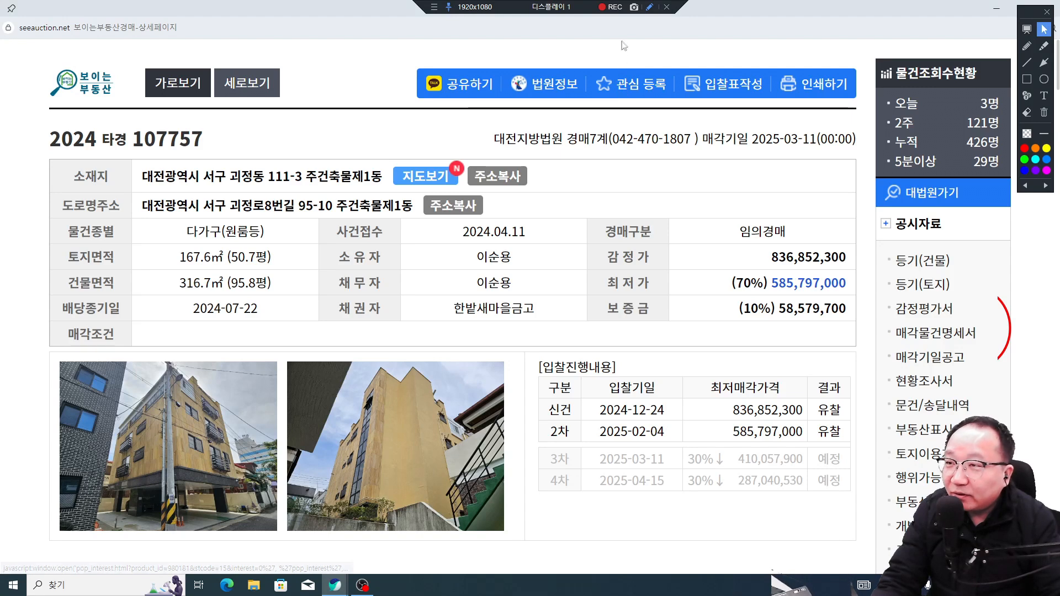
Step: Start recording and box the case number, address, 다가구(원룸등), 836,852,300 appraisal and 2차 row in red
{"action": "left_click", "coordinate": [612, 7]}
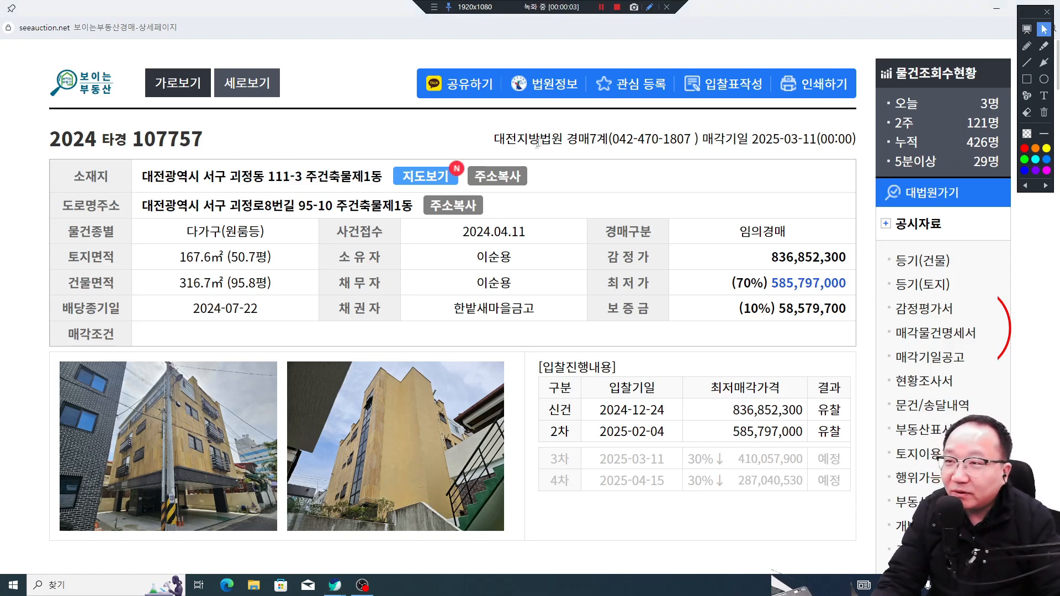
{"action": "left_click", "coordinate": [1027, 80]}
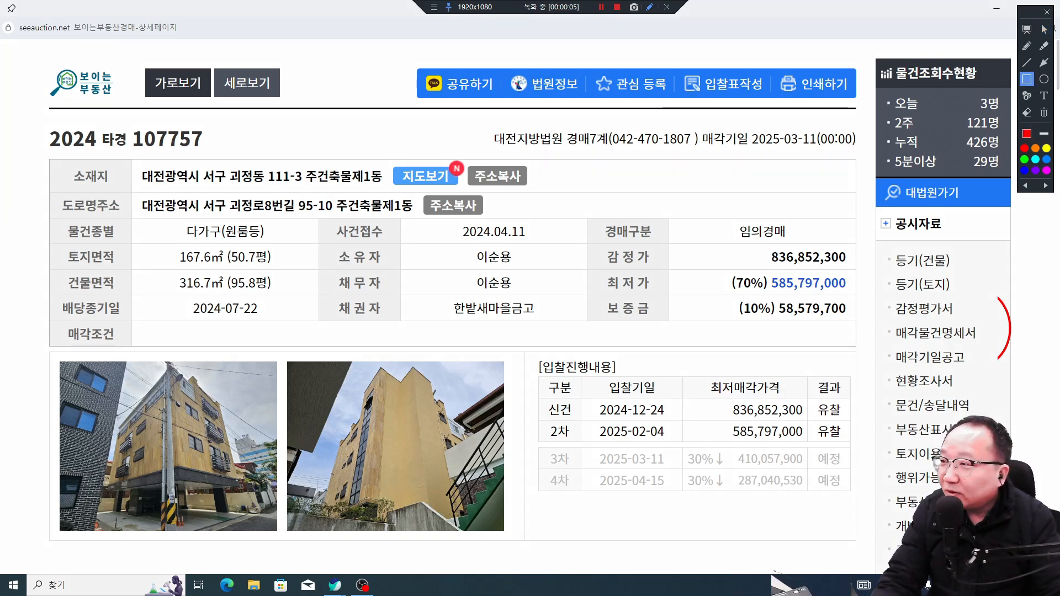
{"action": "left_click_drag", "start_coordinate": [39, 122], "coordinate": [213, 156]}
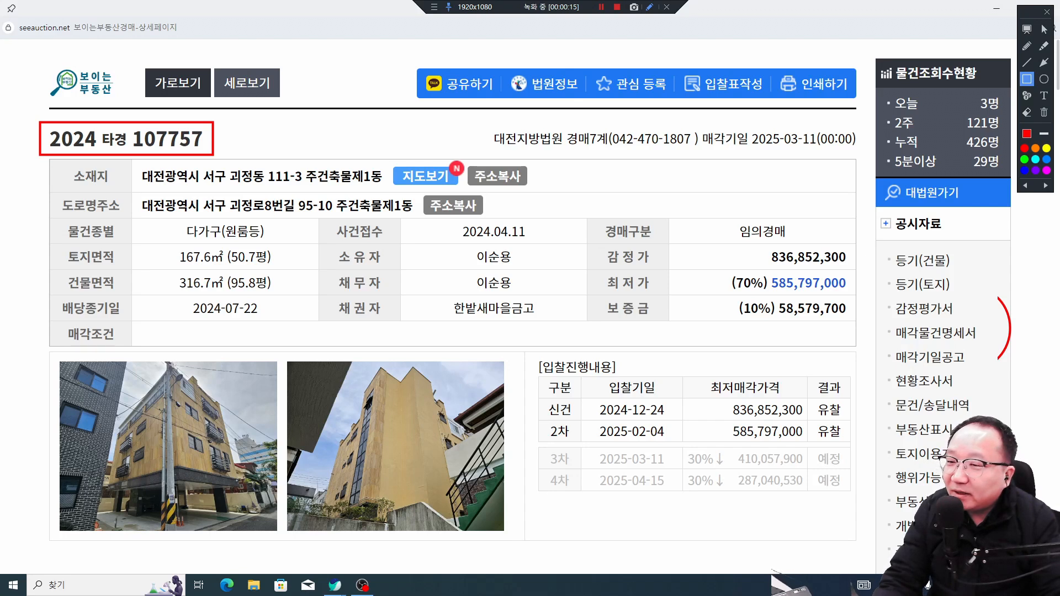
{"action": "left_click_drag", "start_coordinate": [391, 197], "coordinate": [196, 161]}
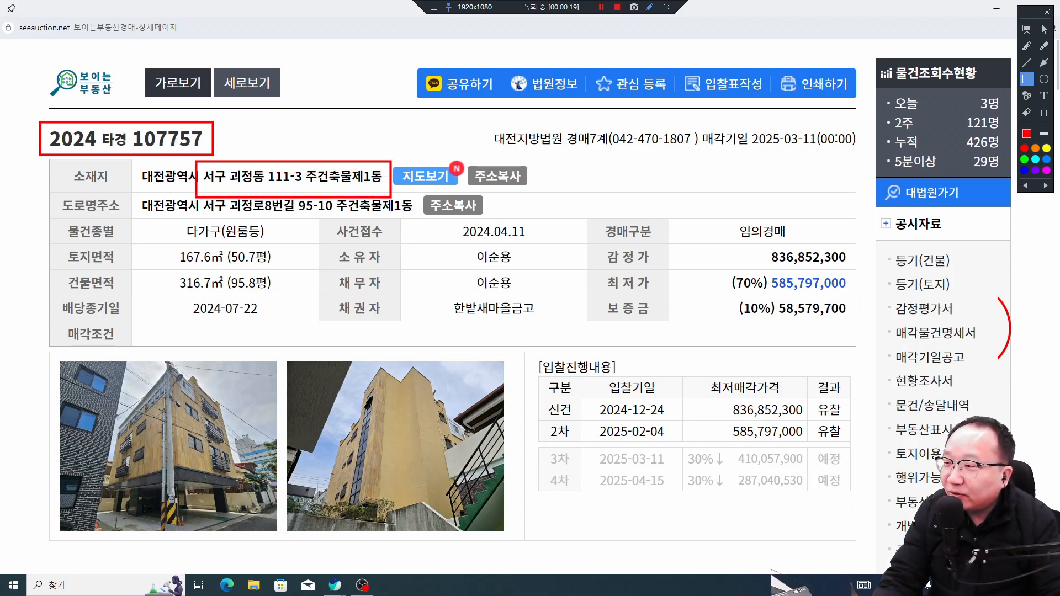
{"action": "left_click_drag", "start_coordinate": [271, 243], "coordinate": [179, 222]}
{"action": "left_click_drag", "start_coordinate": [859, 269], "coordinate": [748, 240]}
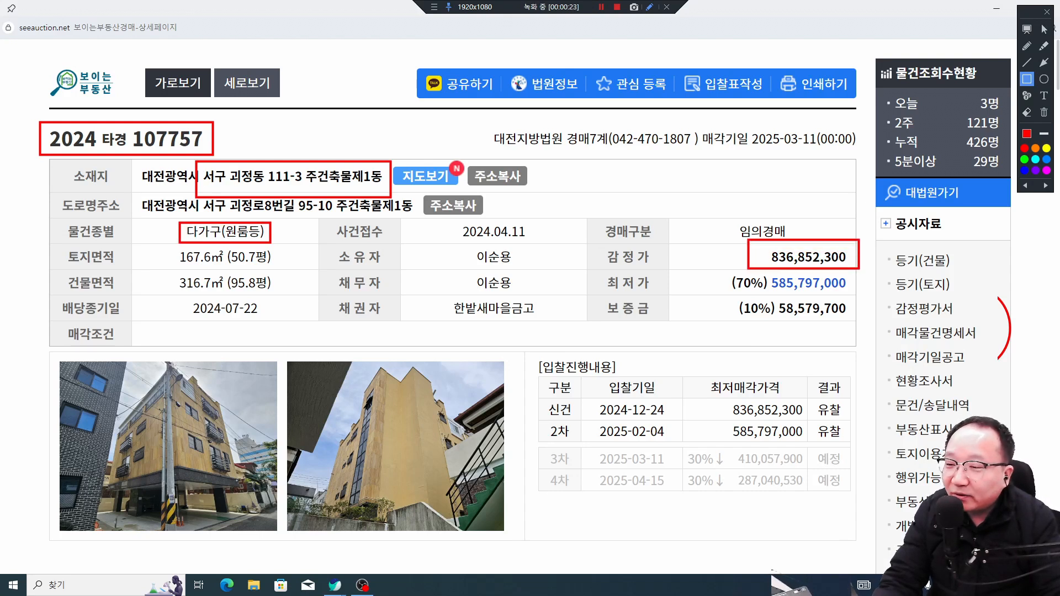
{"action": "mouse_move", "coordinate": [597, 420]}
{"action": "left_mouse_down"}
{"action": "mouse_move", "coordinate": [644, 443]}
{"action": "mouse_move", "coordinate": [822, 441]}
{"action": "left_mouse_up"}
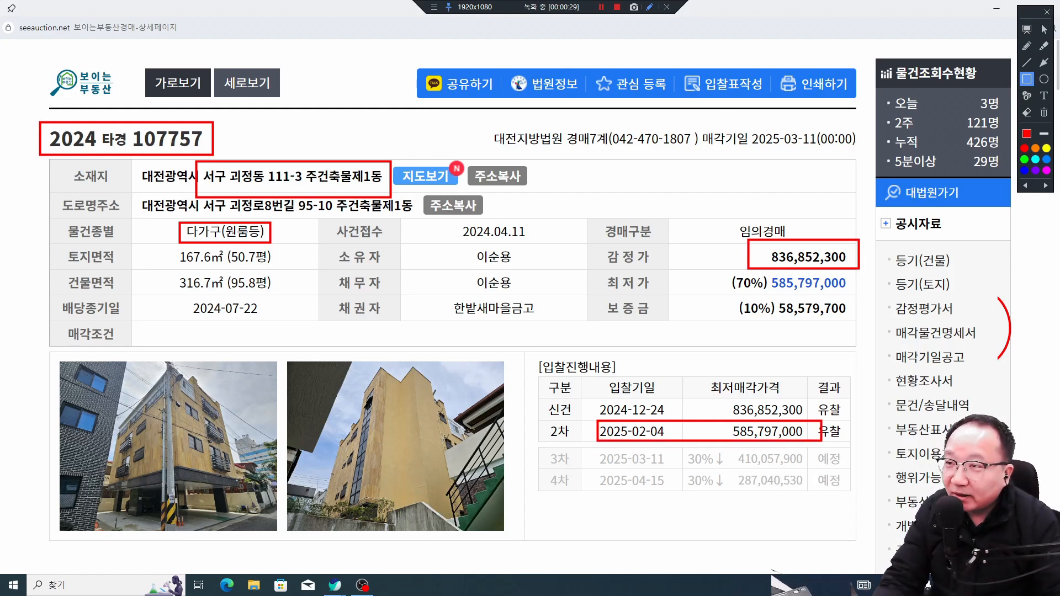
Step: Stop the recording, close the auction detail window and minimize the browser
{"action": "left_click", "coordinate": [617, 7]}
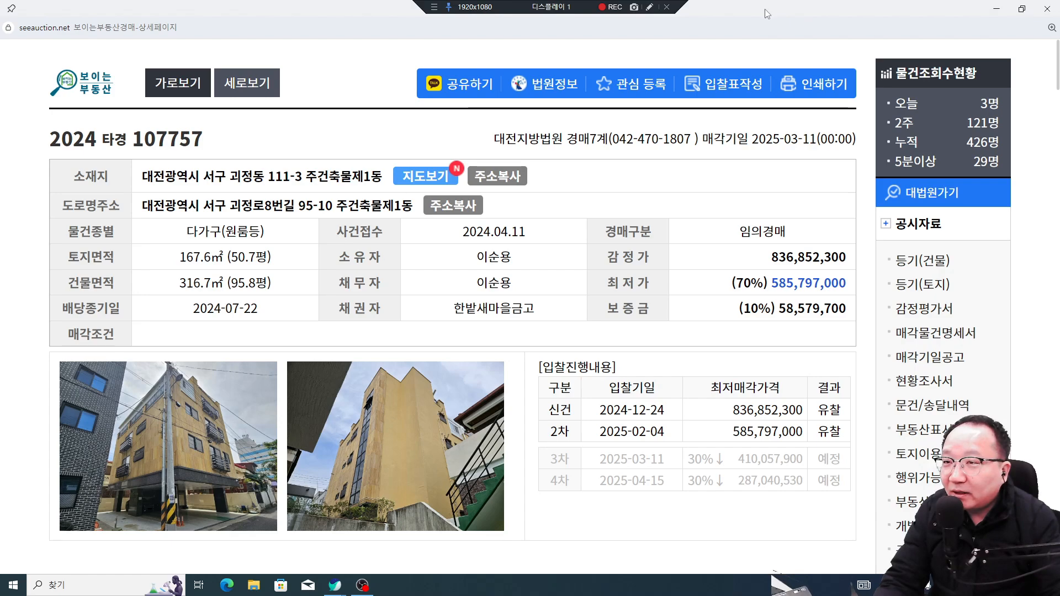
{"action": "left_click", "coordinate": [1047, 9]}
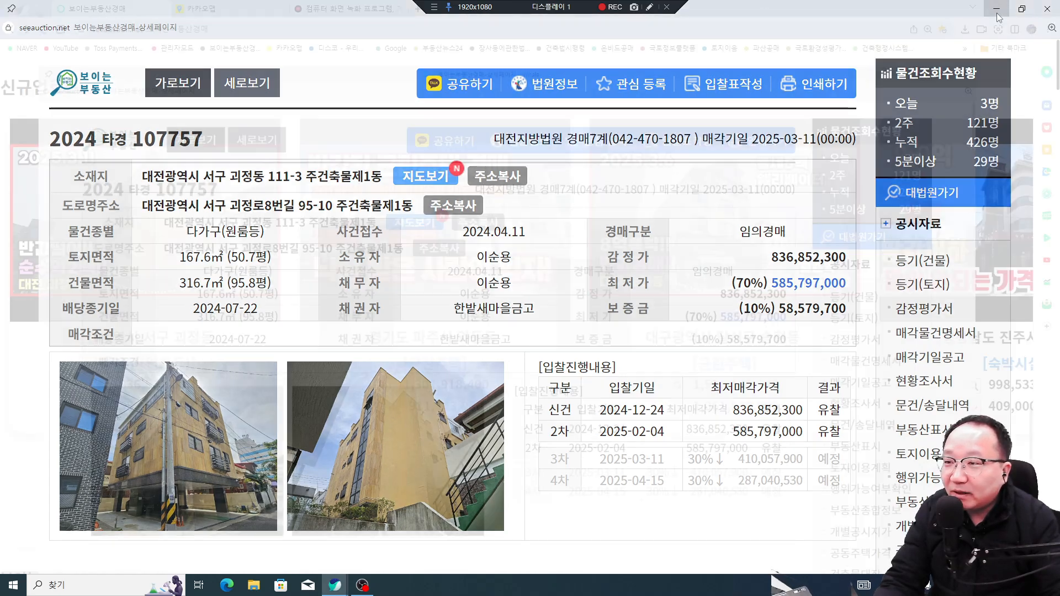
{"action": "left_click", "coordinate": [996, 8]}
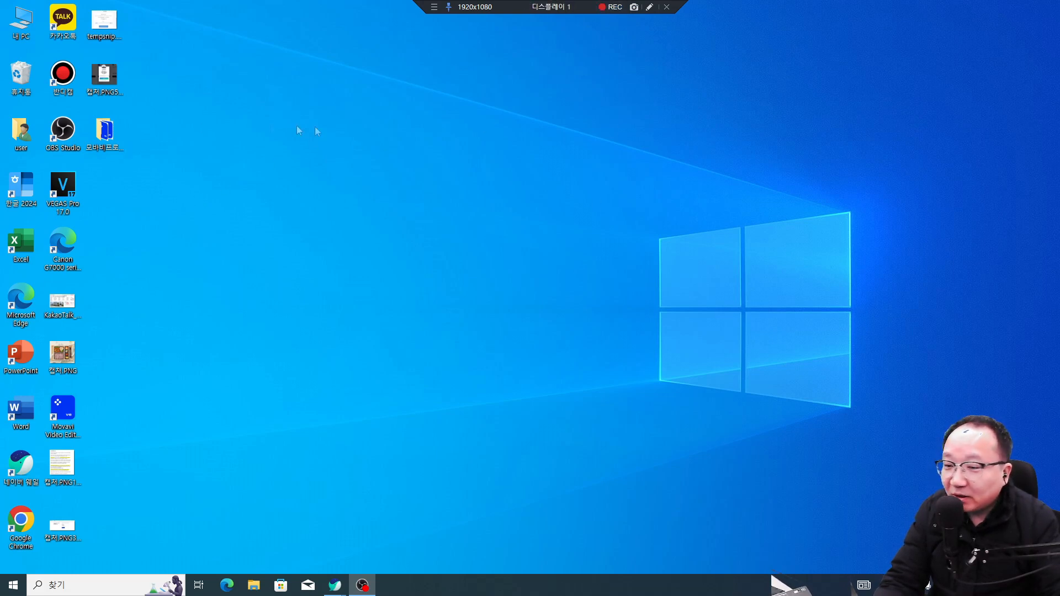
Step: Launch Bandicam from the desktop shortcut and show its General settings
{"action": "left_click", "coordinate": [66, 81]}
{"action": "double_click", "coordinate": [66, 81]}
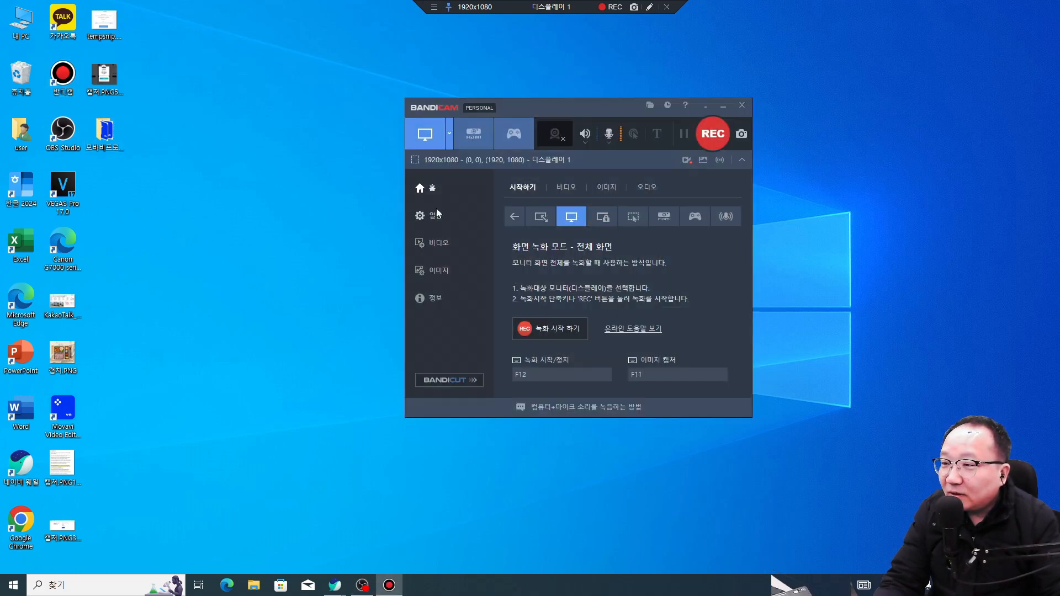
{"action": "left_click", "coordinate": [436, 218]}
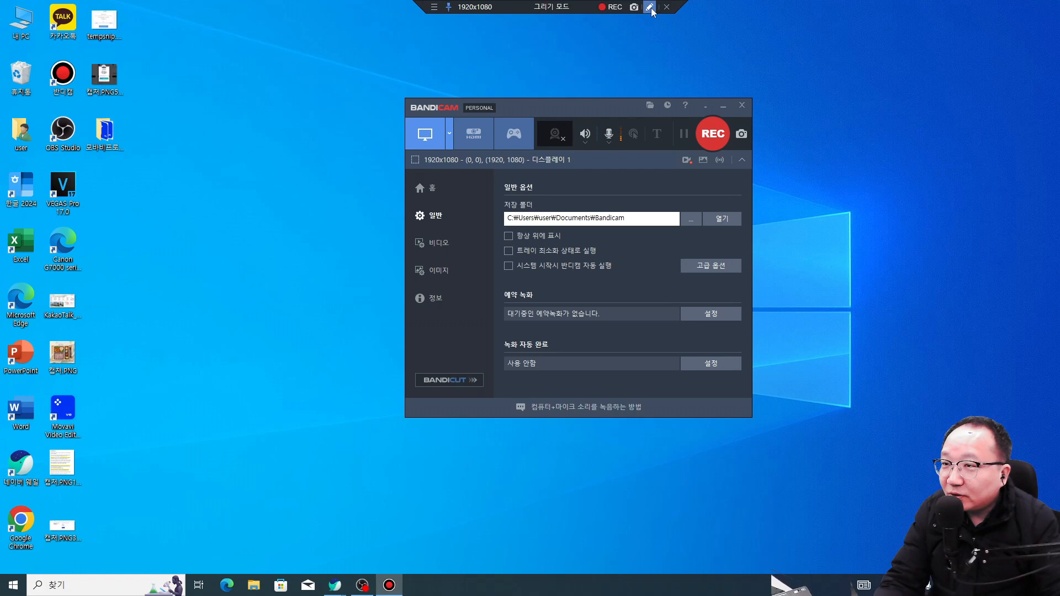
Step: Mark the General settings and current save path in red, then open the save-folder chooser
{"action": "mouse_move", "coordinate": [450, 231]}
{"action": "left_mouse_down"}
{"action": "mouse_move", "coordinate": [390, 220]}
{"action": "mouse_move", "coordinate": [441, 218]}
{"action": "left_mouse_up"}
{"action": "left_click_drag", "start_coordinate": [513, 225], "coordinate": [657, 226]}
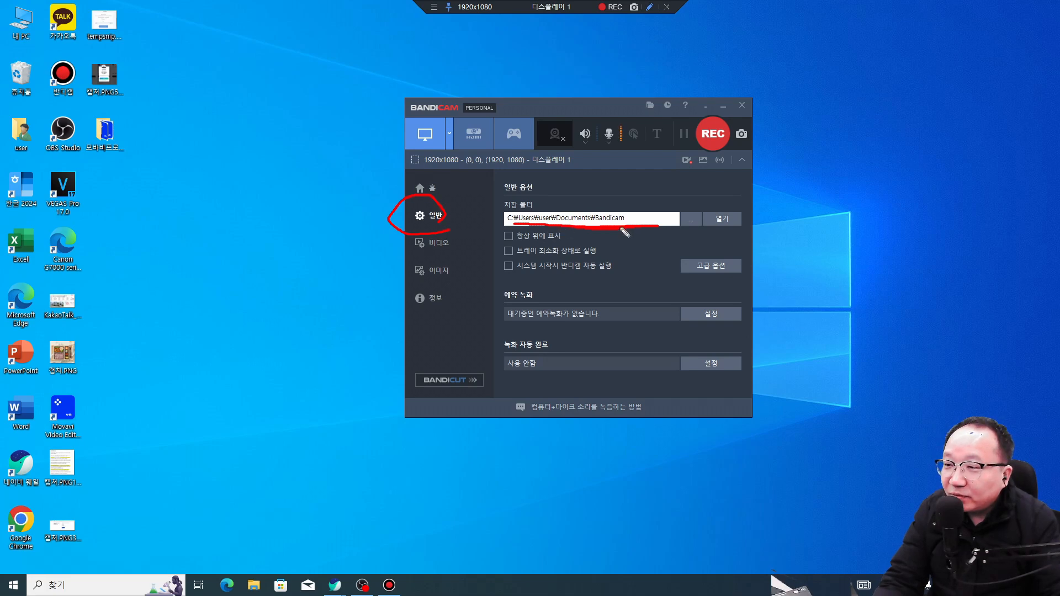
{"action": "key", "text": "Escape"}
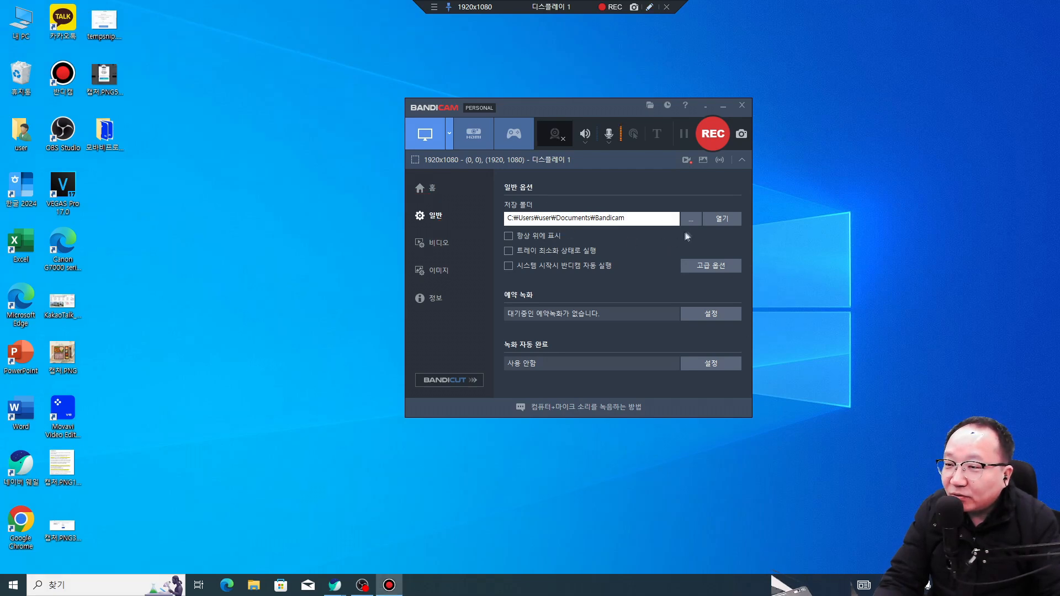
{"action": "left_click", "coordinate": [690, 219]}
{"action": "left_click_drag", "start_coordinate": [699, 115], "coordinate": [699, 78]}
Step: Create a desktop folder named 반디캠저장 and select it as the save folder
{"action": "left_click", "coordinate": [461, 292]}
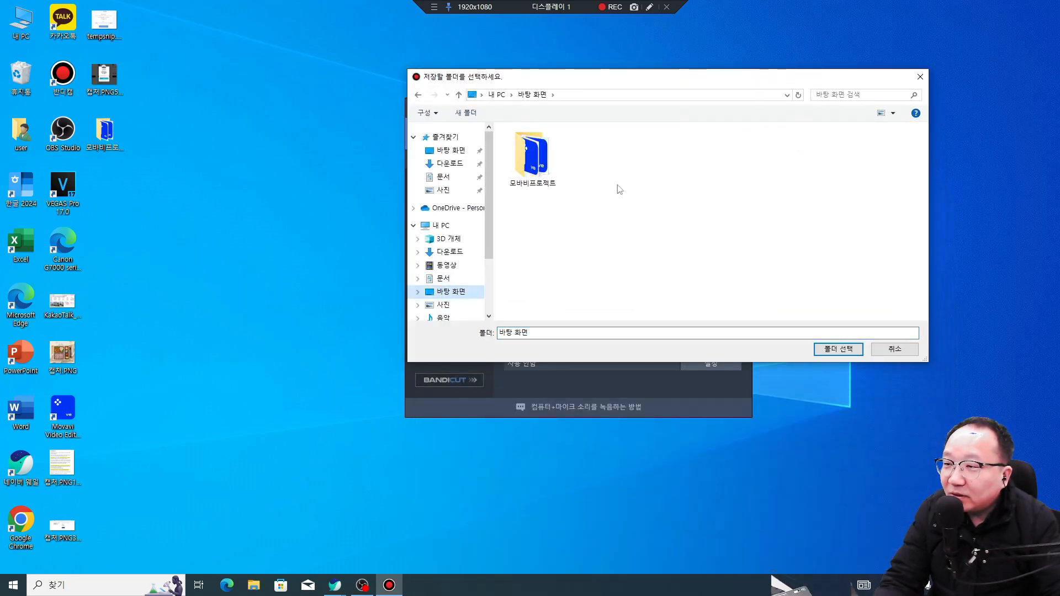
{"action": "right_click", "coordinate": [615, 175]}
{"action": "right_click", "coordinate": [609, 189]}
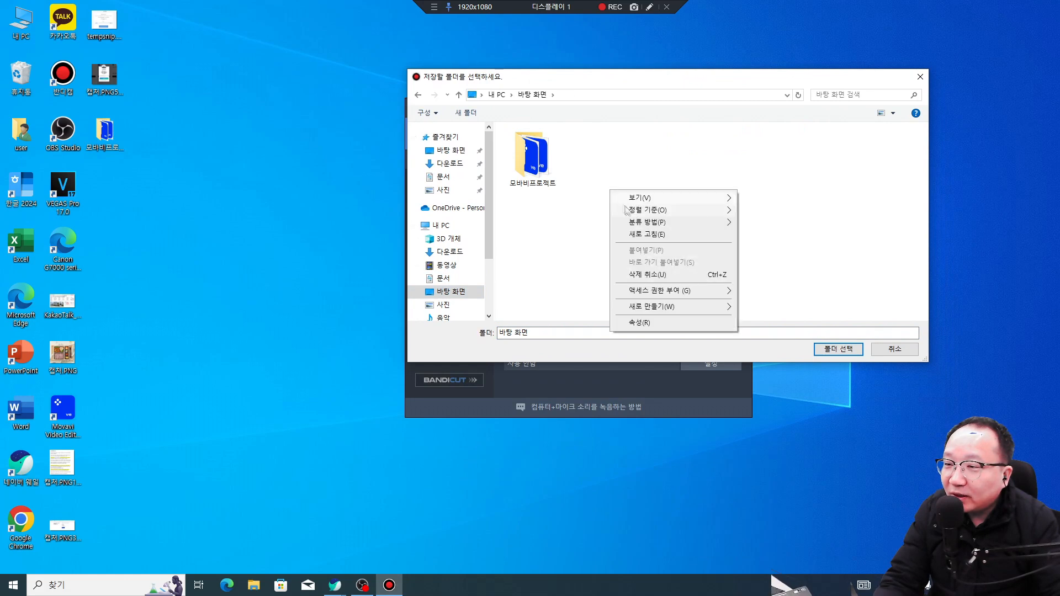
{"action": "mouse_move", "coordinate": [689, 306]}
{"action": "left_click", "coordinate": [753, 308]}
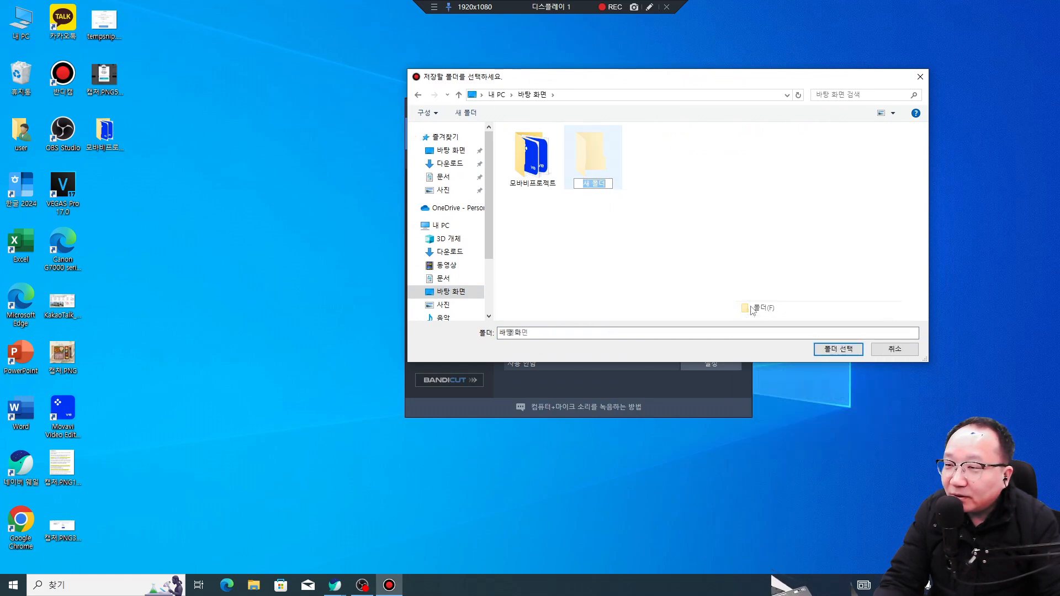
{"action": "type", "text": "q"}
{"action": "type", "text": "반디캠저"}
{"action": "type", "text": "장"}
{"action": "left_click", "coordinate": [775, 292]}
{"action": "left_click", "coordinate": [595, 160]}
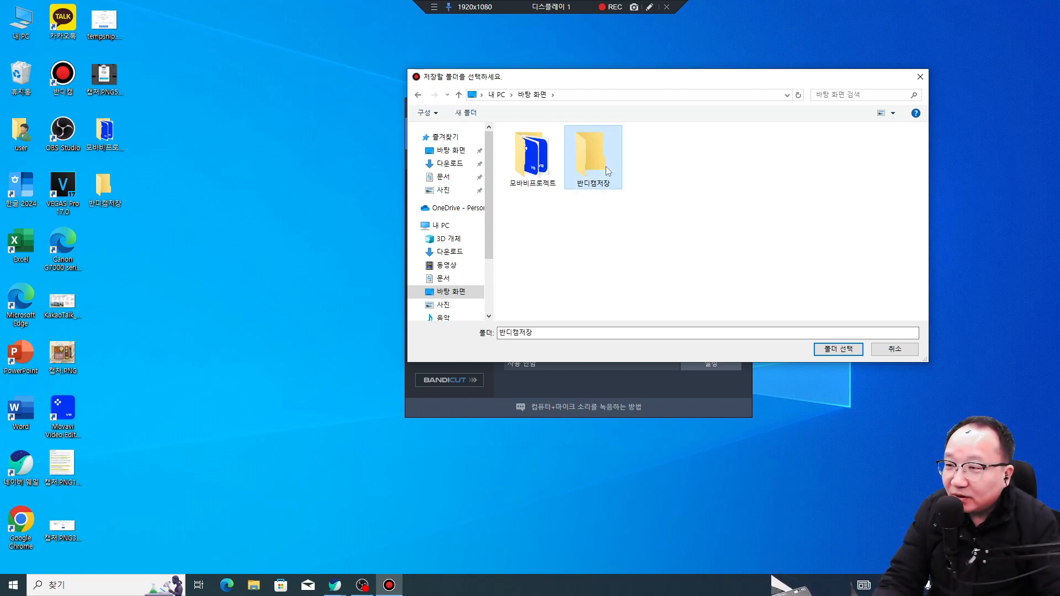
{"action": "left_click", "coordinate": [838, 350]}
Step: Mark the new save path and the 반디캠저장 desktop folder in red, then reopen the chooser
{"action": "left_click", "coordinate": [649, 8]}
{"action": "mouse_move", "coordinate": [582, 228]}
{"action": "left_mouse_down"}
{"action": "mouse_move", "coordinate": [627, 224]}
{"action": "mouse_move", "coordinate": [609, 198]}
{"action": "mouse_move", "coordinate": [505, 207]}
{"action": "mouse_move", "coordinate": [505, 221]}
{"action": "mouse_move", "coordinate": [584, 232]}
{"action": "left_mouse_up"}
{"action": "mouse_move", "coordinate": [146, 161]}
{"action": "left_mouse_down"}
{"action": "mouse_move", "coordinate": [114, 181]}
{"action": "mouse_move", "coordinate": [109, 170]}
{"action": "mouse_move", "coordinate": [125, 187]}
{"action": "left_mouse_up"}
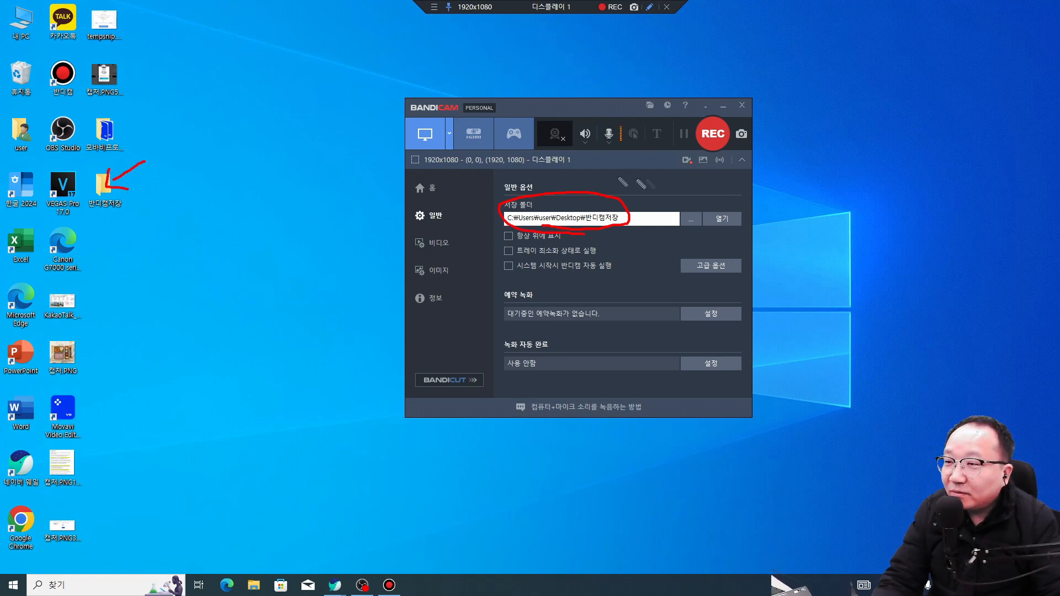
{"action": "mouse_move", "coordinate": [126, 215]}
{"action": "left_mouse_down"}
{"action": "mouse_move", "coordinate": [103, 223]}
{"action": "mouse_move", "coordinate": [120, 203]}
{"action": "mouse_move", "coordinate": [107, 201]}
{"action": "left_mouse_up"}
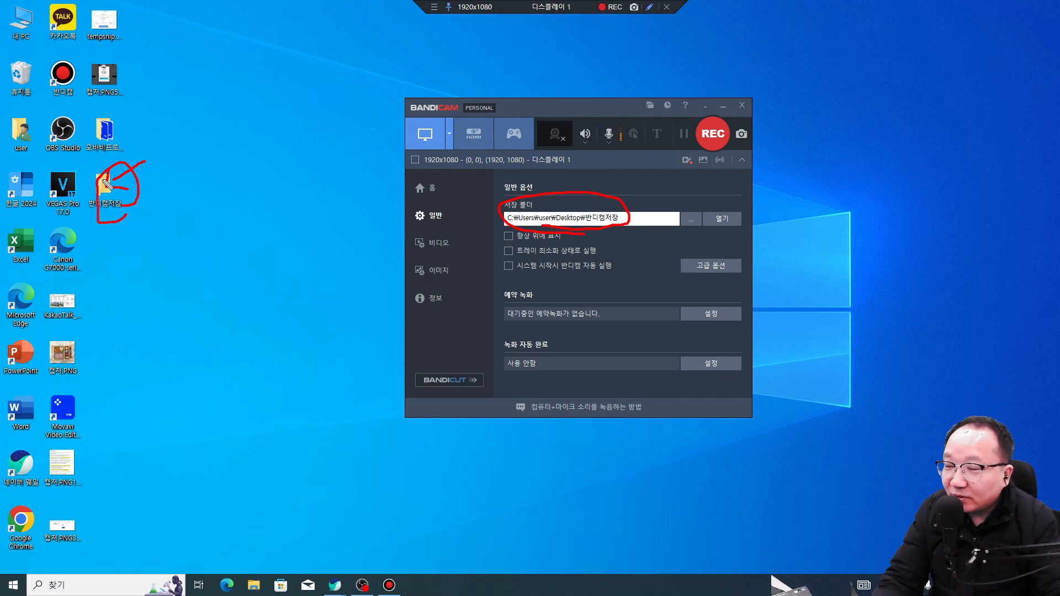
{"action": "key", "text": "Escape"}
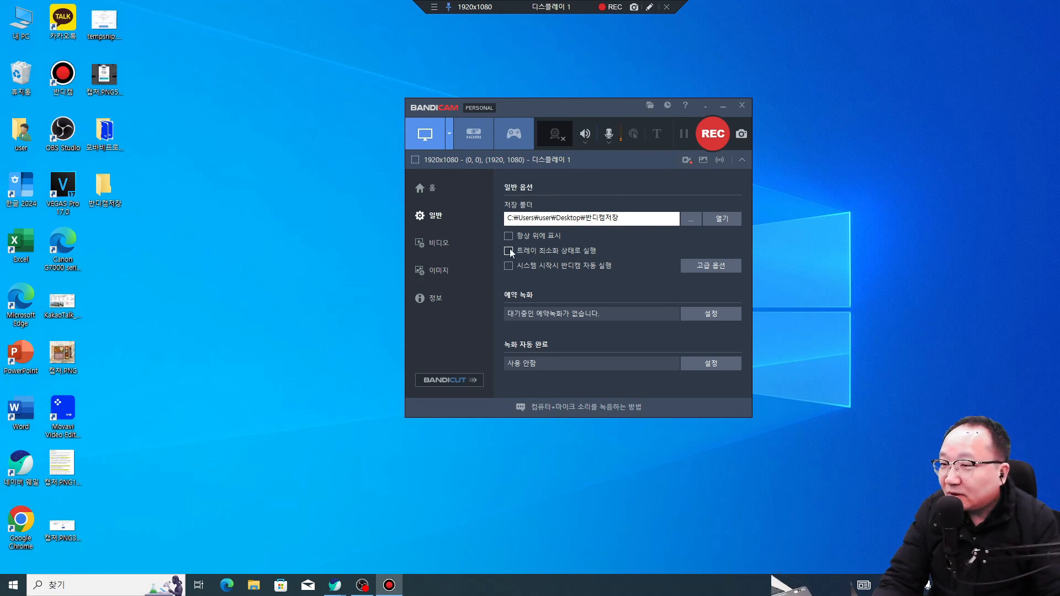
{"action": "left_click", "coordinate": [690, 219]}
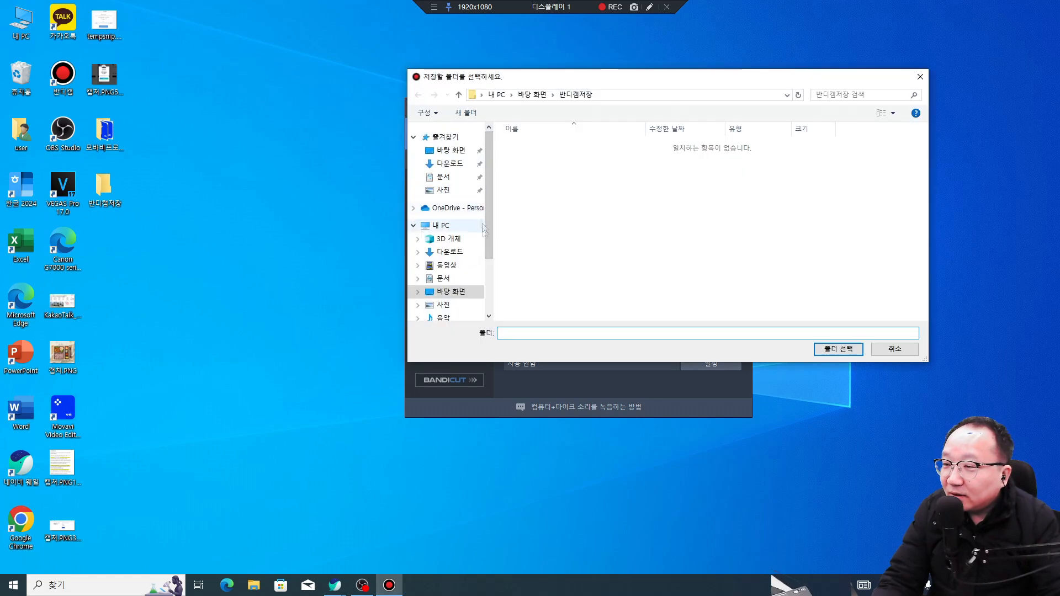
Step: Change the save folder to D:\obs녹화본 and send Bandicam to the system tray
{"action": "scroll", "coordinate": [475, 260], "scroll_direction": "down", "scroll_amount": 2}
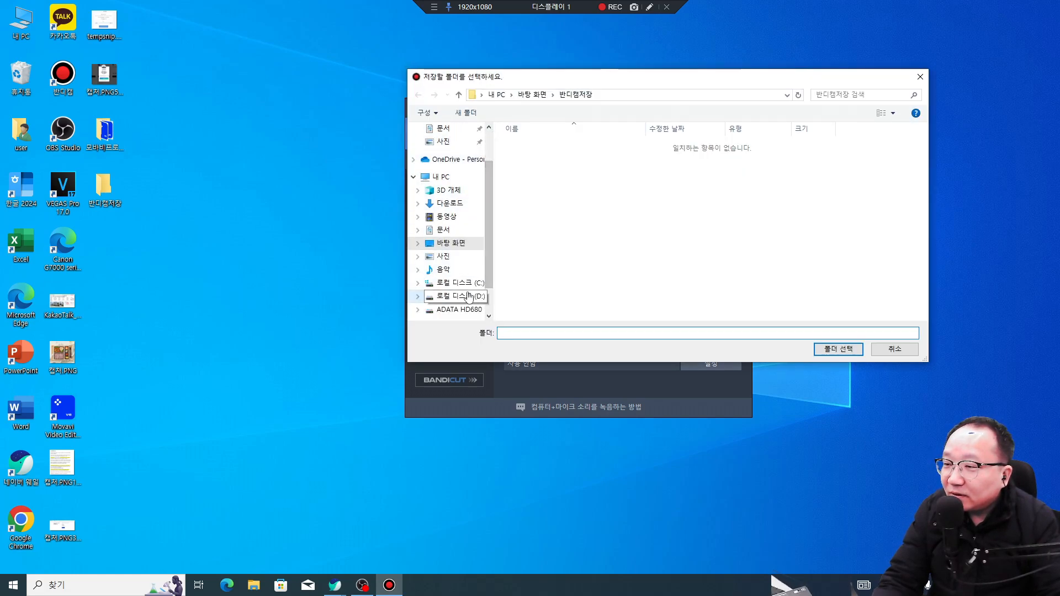
{"action": "left_click", "coordinate": [468, 297]}
{"action": "double_click", "coordinate": [710, 160]}
{"action": "left_click", "coordinate": [828, 353]}
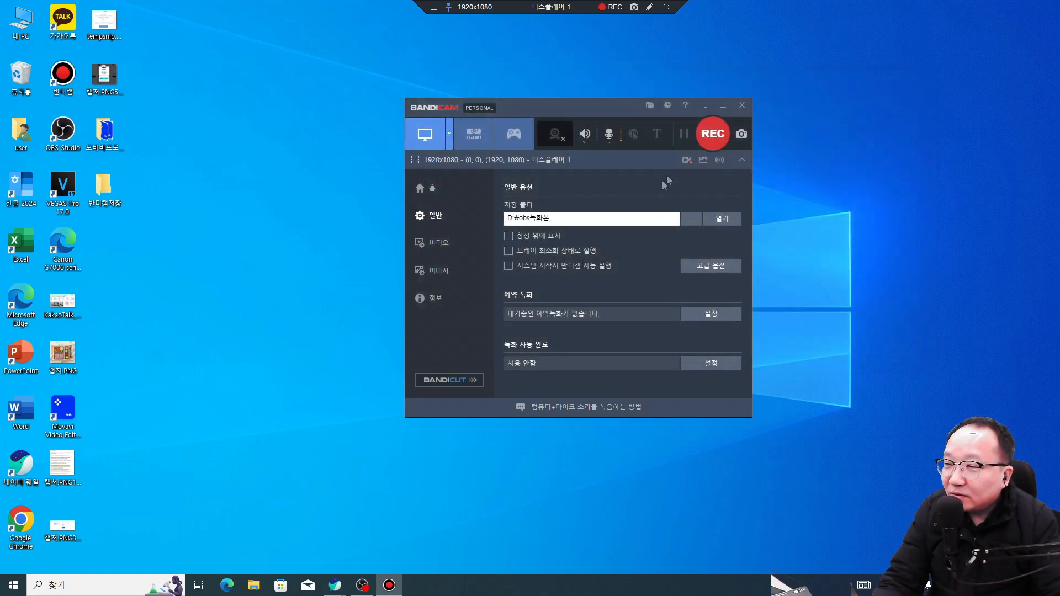
{"action": "left_click", "coordinate": [743, 109]}
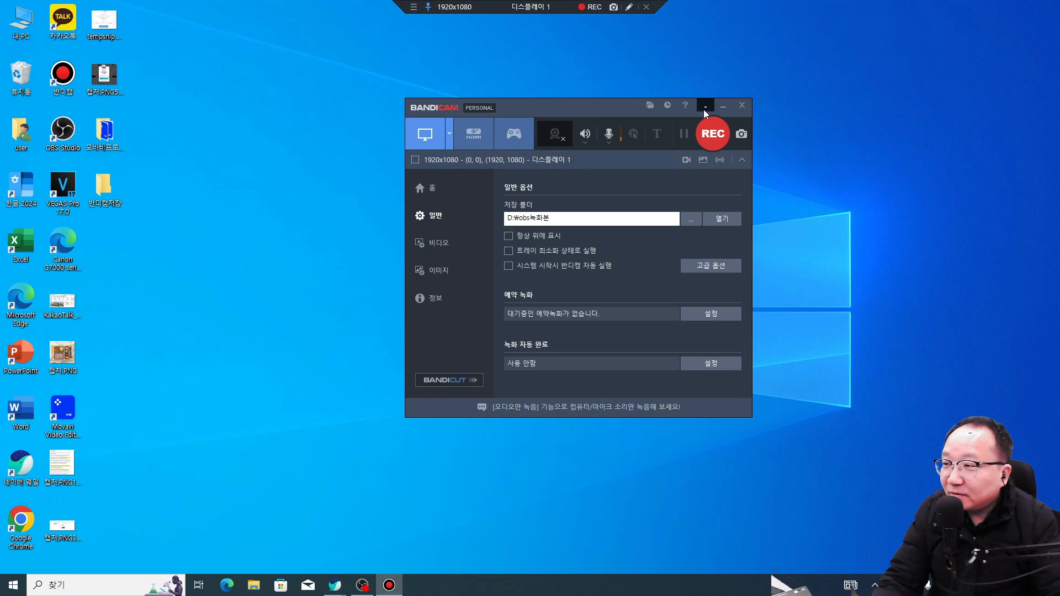
{"action": "left_click", "coordinate": [704, 107]}
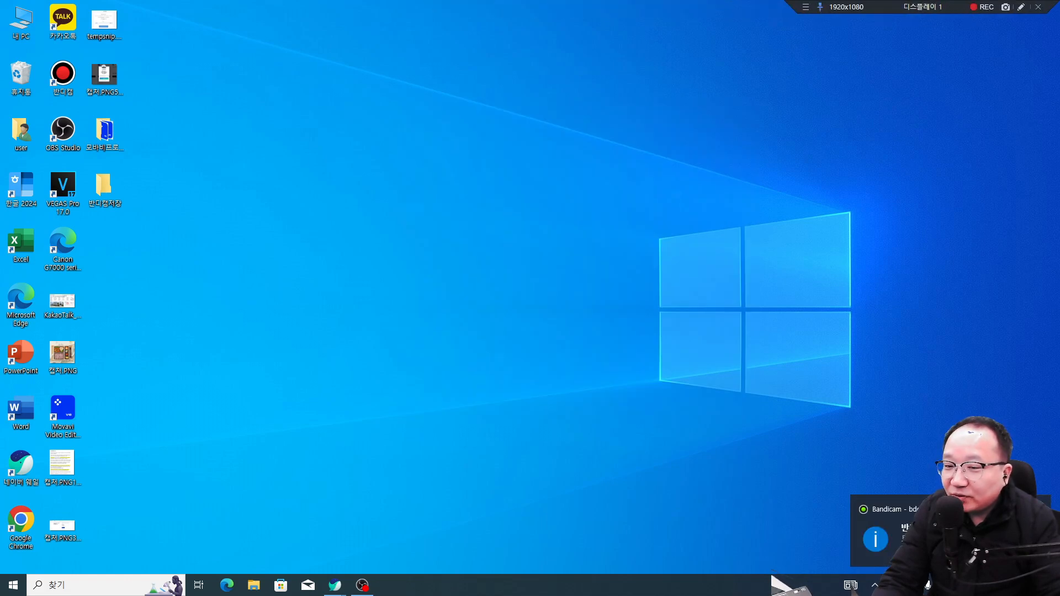
{"action": "double_click", "coordinate": [69, 413]}
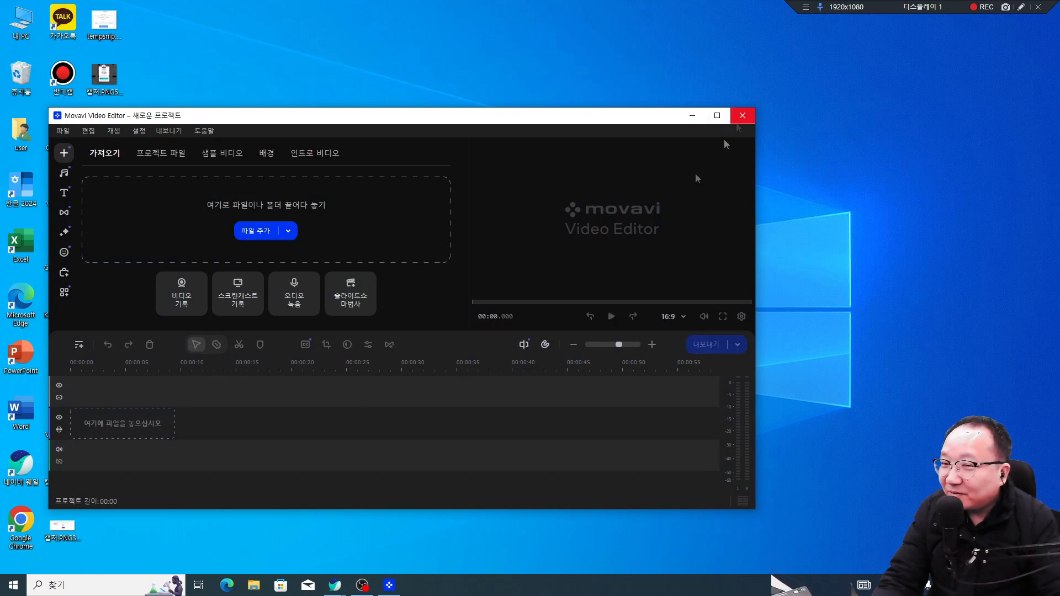
Step: Close the empty Movavi project and open 2월11일 모바비편집본.mepj from 모바비프로젝트, maximized
{"action": "left_click", "coordinate": [742, 115]}
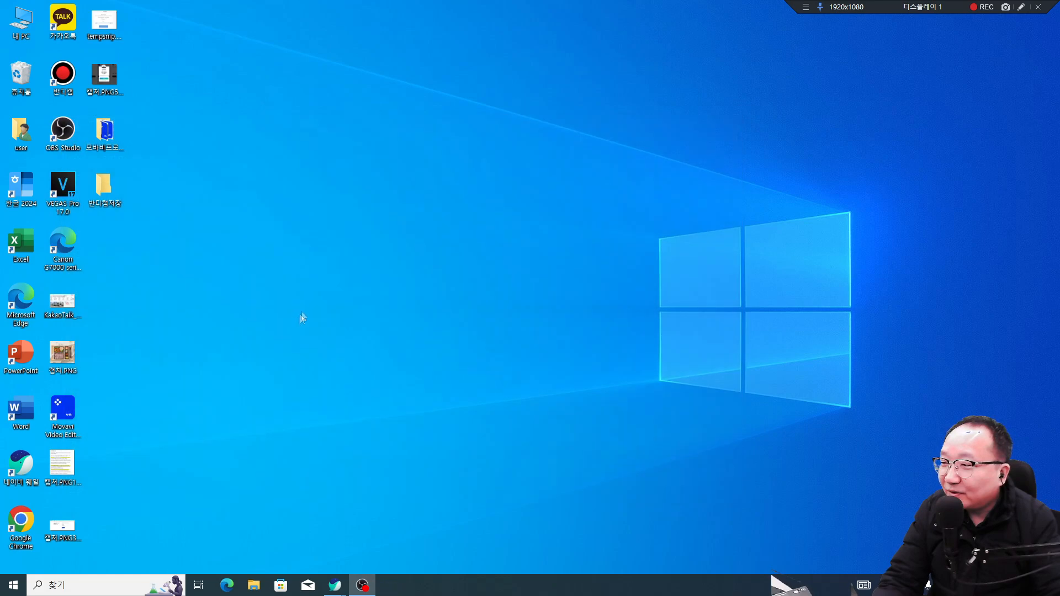
{"action": "double_click", "coordinate": [111, 131]}
{"action": "left_click", "coordinate": [365, 103]}
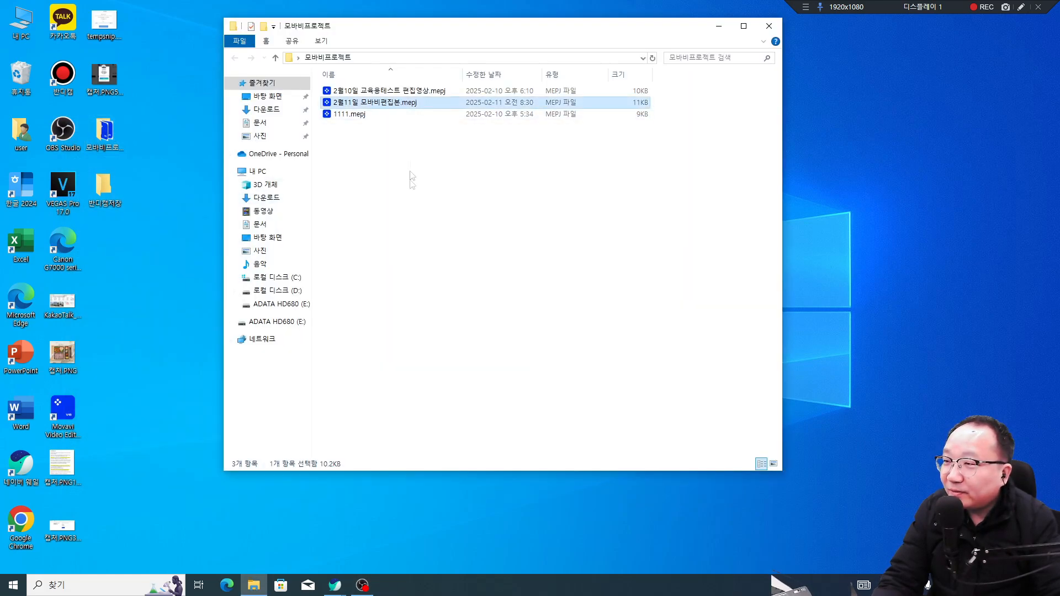
{"action": "left_click", "coordinate": [412, 106]}
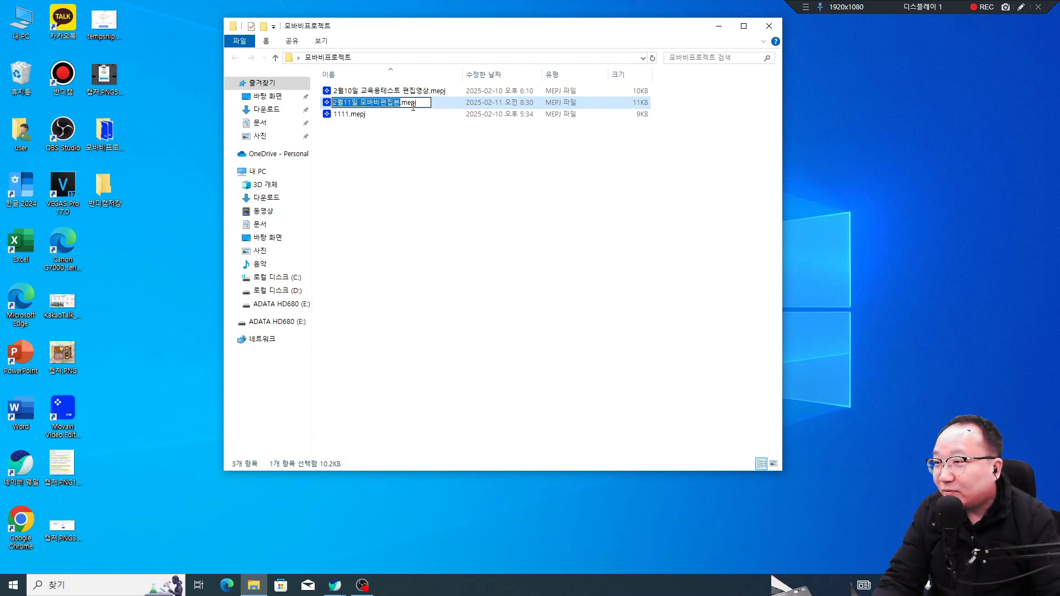
{"action": "left_click", "coordinate": [412, 204]}
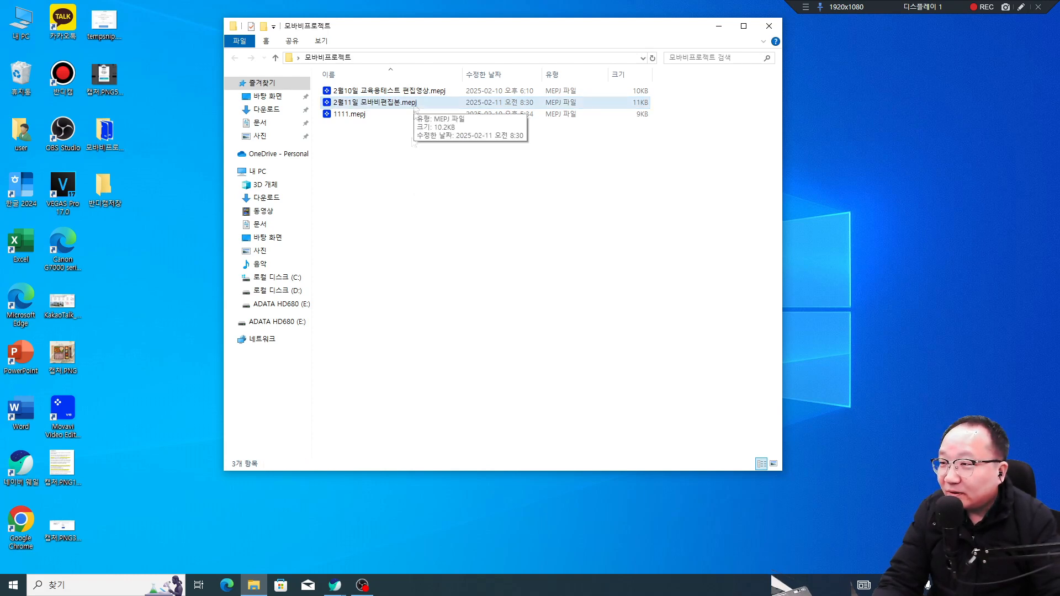
{"action": "left_click", "coordinate": [413, 104]}
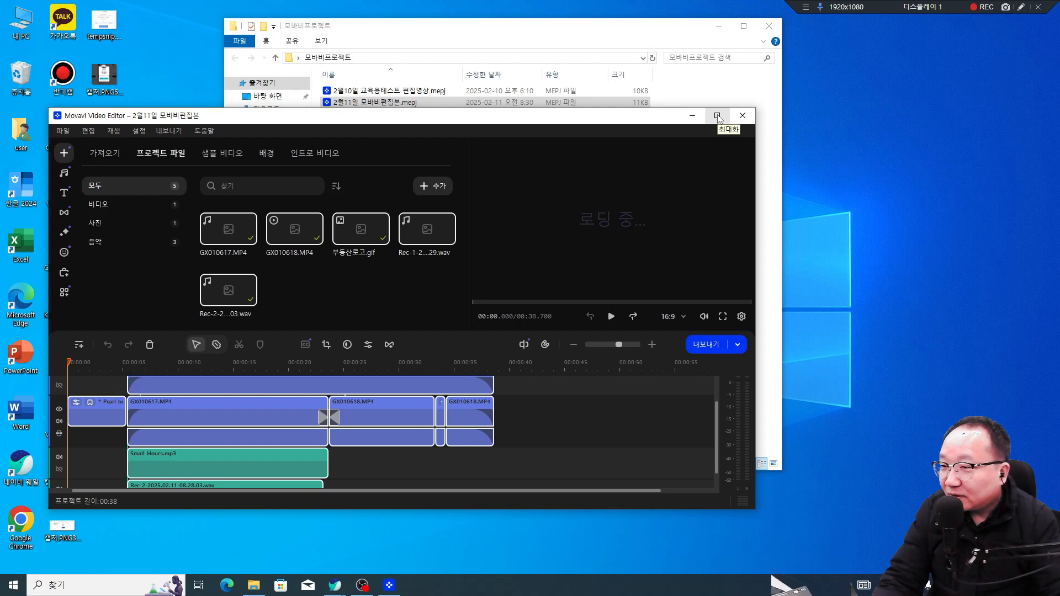
{"action": "left_click", "coordinate": [717, 116]}
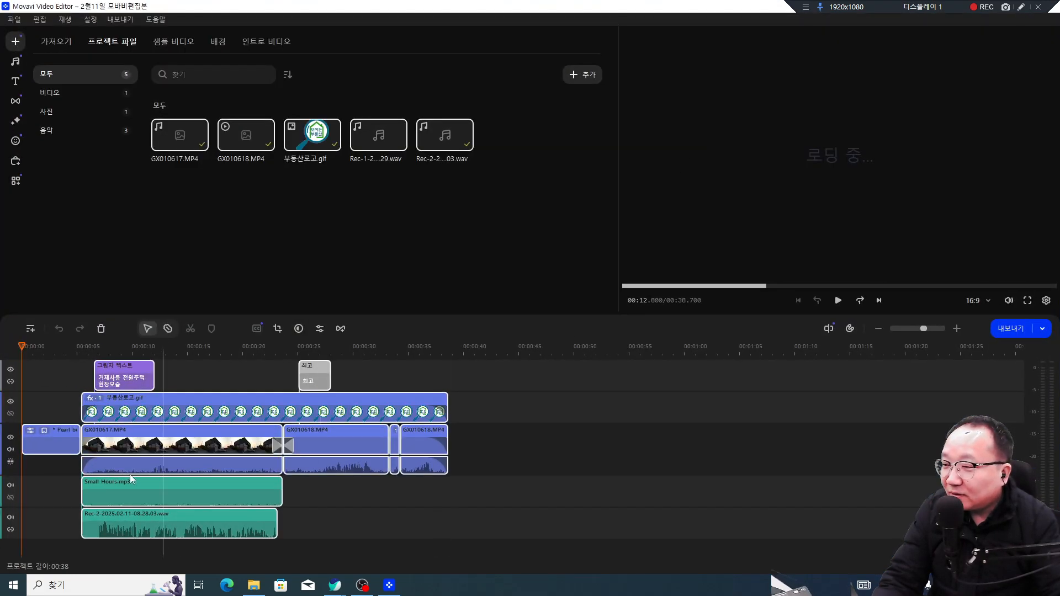
Step: Select the GX010617 audio and Rec-2 voice recording clips, then deselect them
{"action": "left_click", "coordinate": [93, 470]}
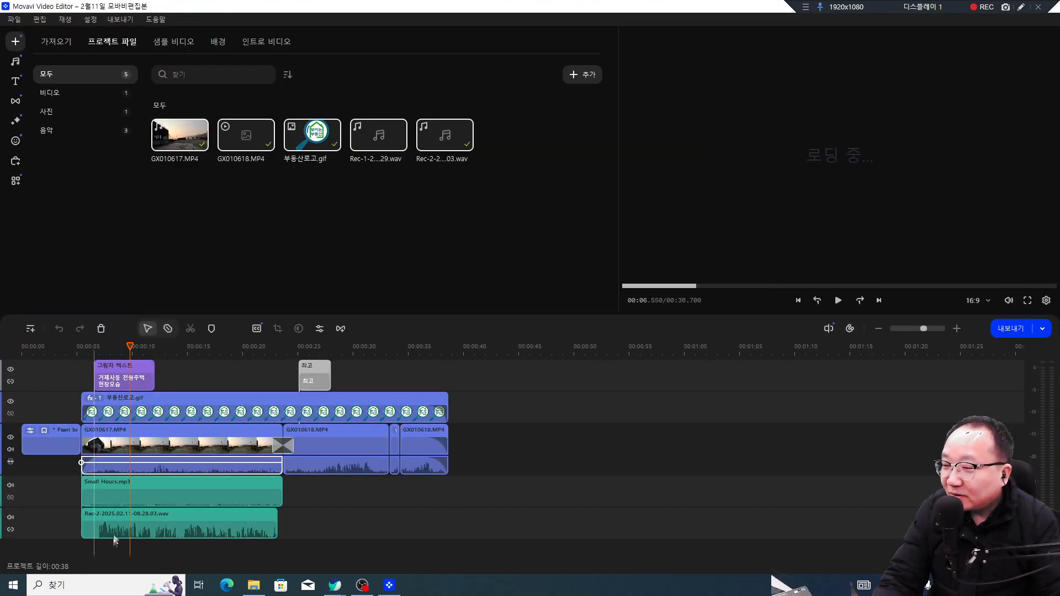
{"action": "left_click", "coordinate": [155, 532]}
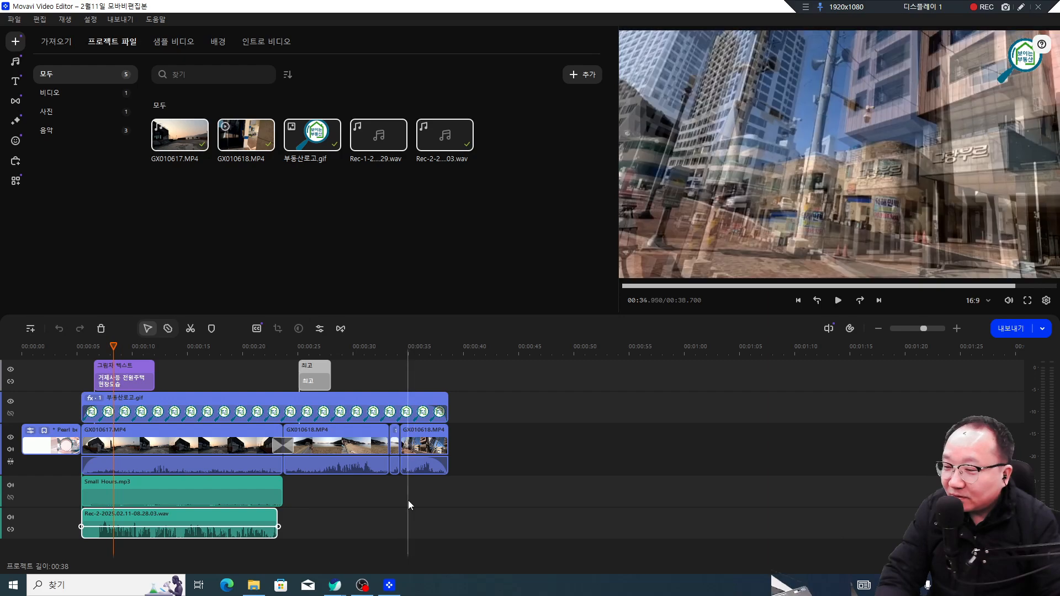
{"action": "left_click", "coordinate": [408, 500]}
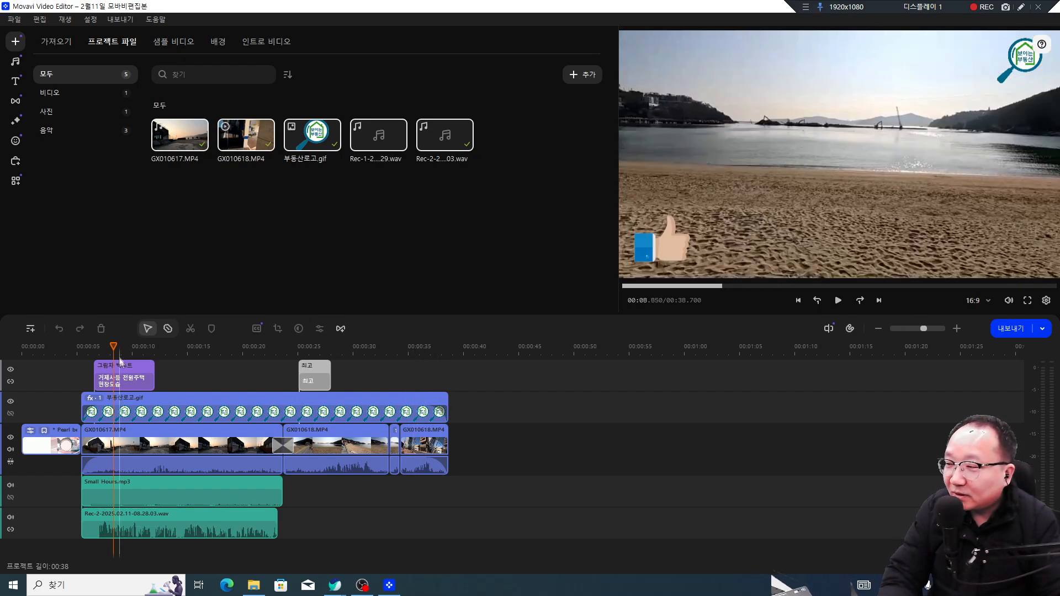
Step: Preview the project playback from about 00:35 to its end, then go to media import
{"action": "left_click", "coordinate": [414, 347]}
{"action": "key", "text": "space"}
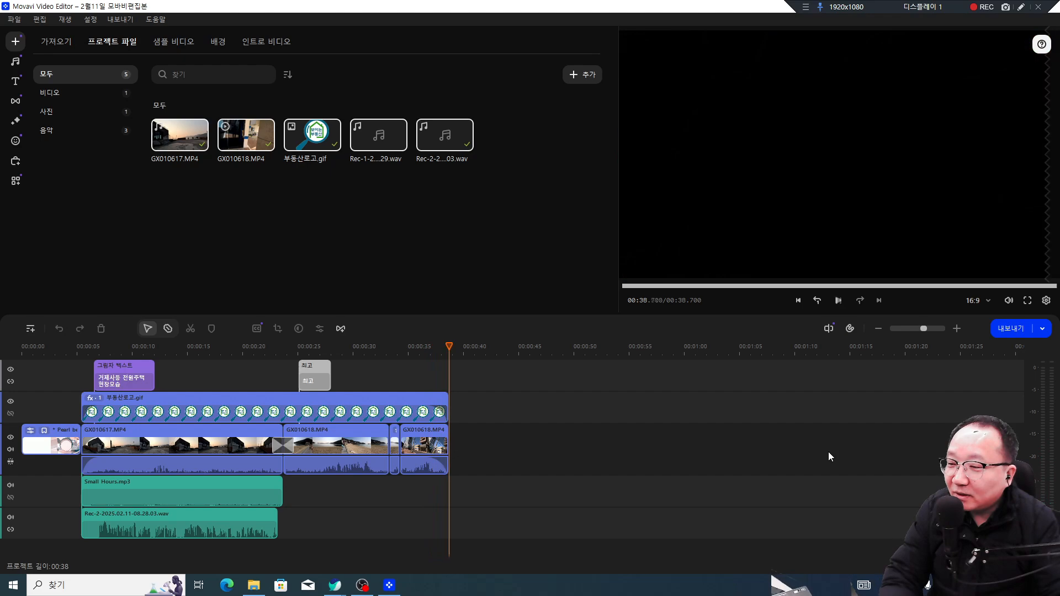
{"action": "key", "text": "space"}
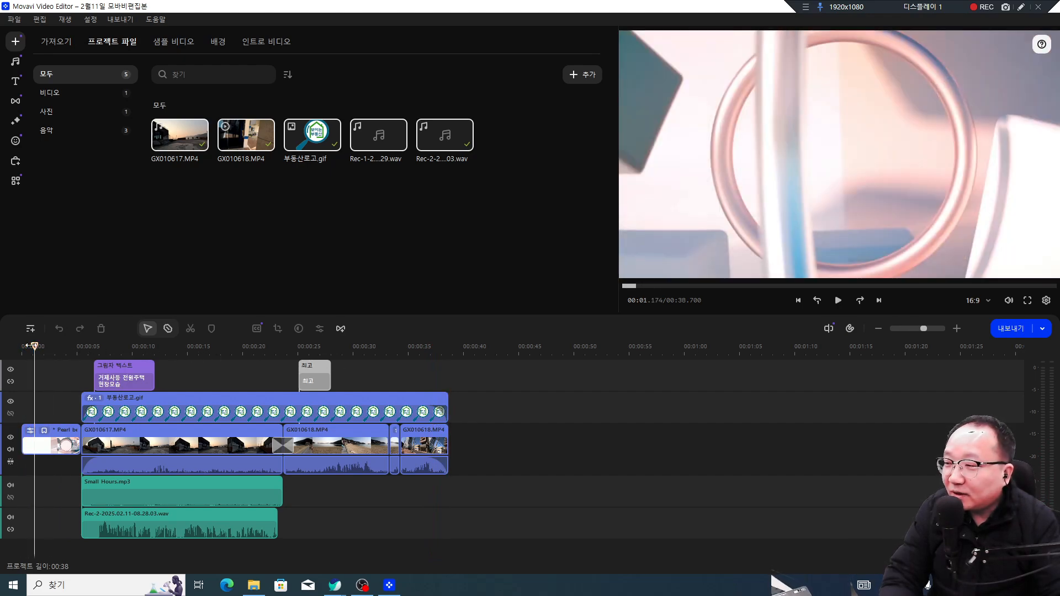
{"action": "left_click", "coordinate": [445, 356]}
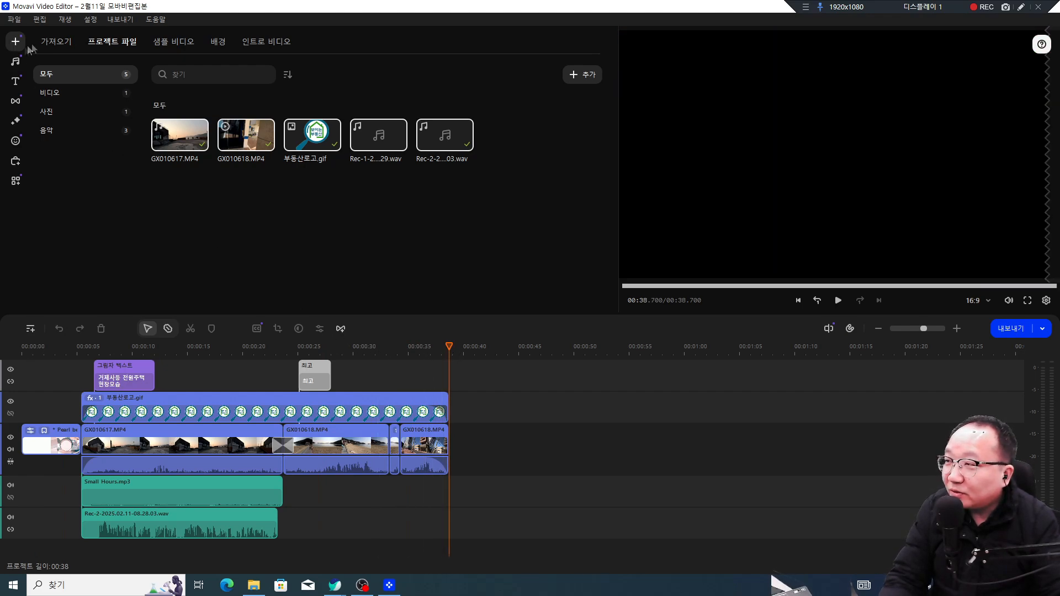
{"action": "left_click", "coordinate": [52, 43]}
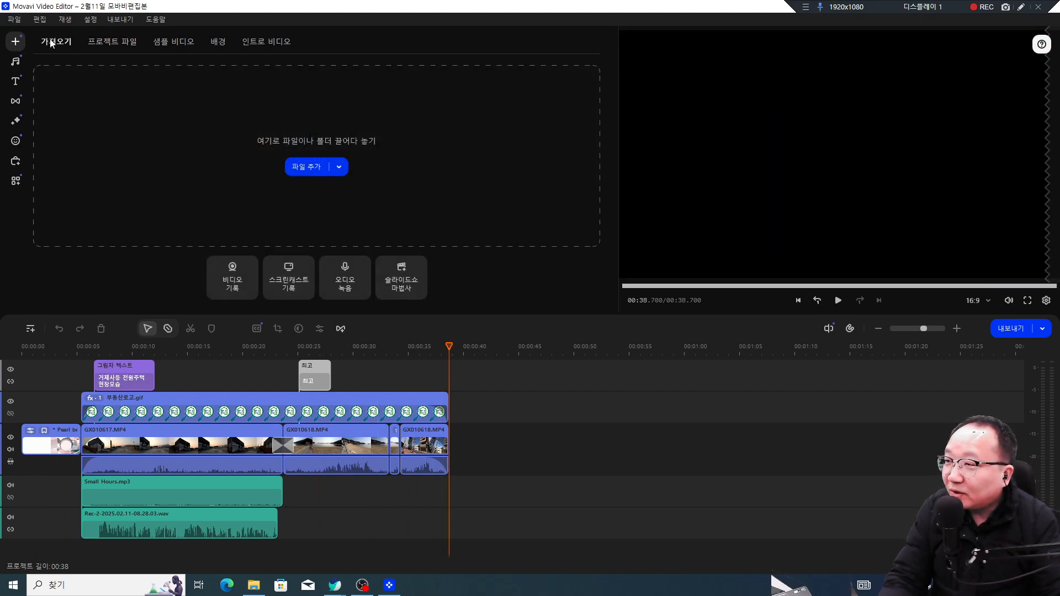
Step: Import the Bandicam mp4 from Documents > Bandicam and place it after the existing clips
{"action": "left_click", "coordinate": [318, 166]}
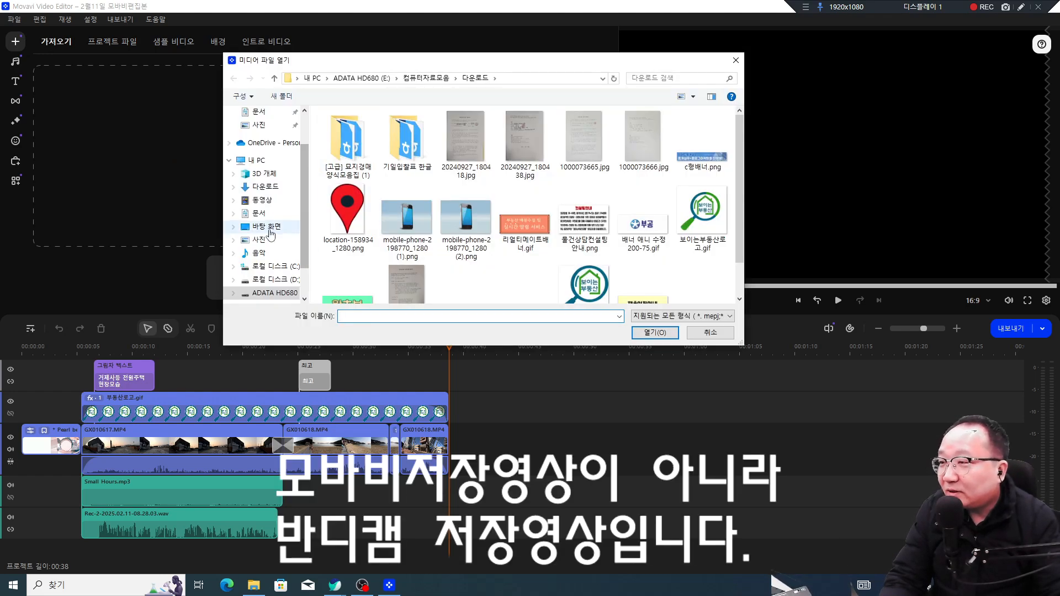
{"action": "left_click", "coordinate": [294, 280]}
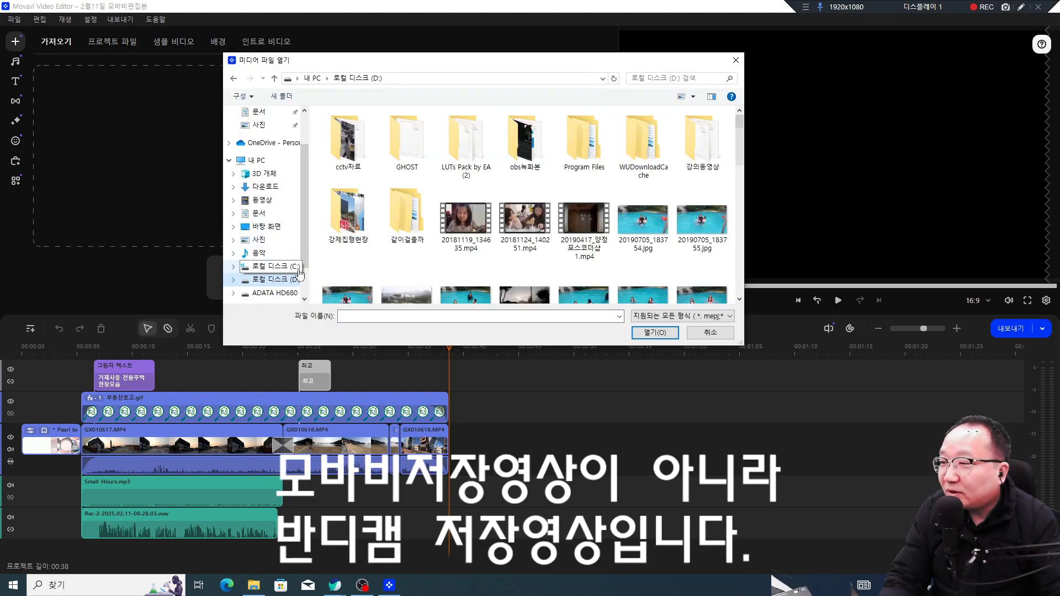
{"action": "left_click", "coordinate": [281, 213]}
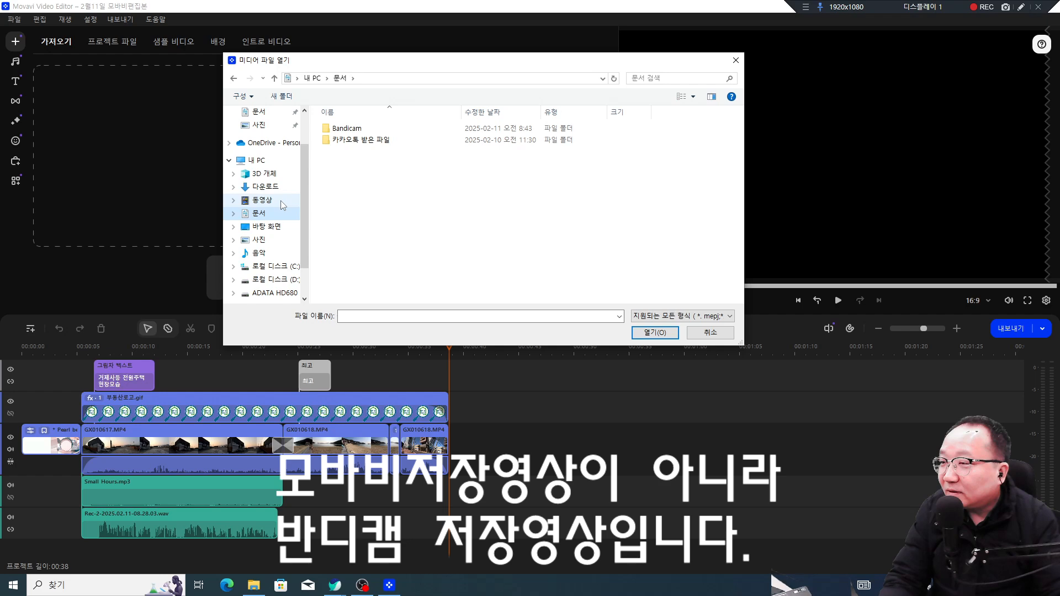
{"action": "double_click", "coordinate": [358, 131]}
{"action": "left_click", "coordinate": [347, 159]}
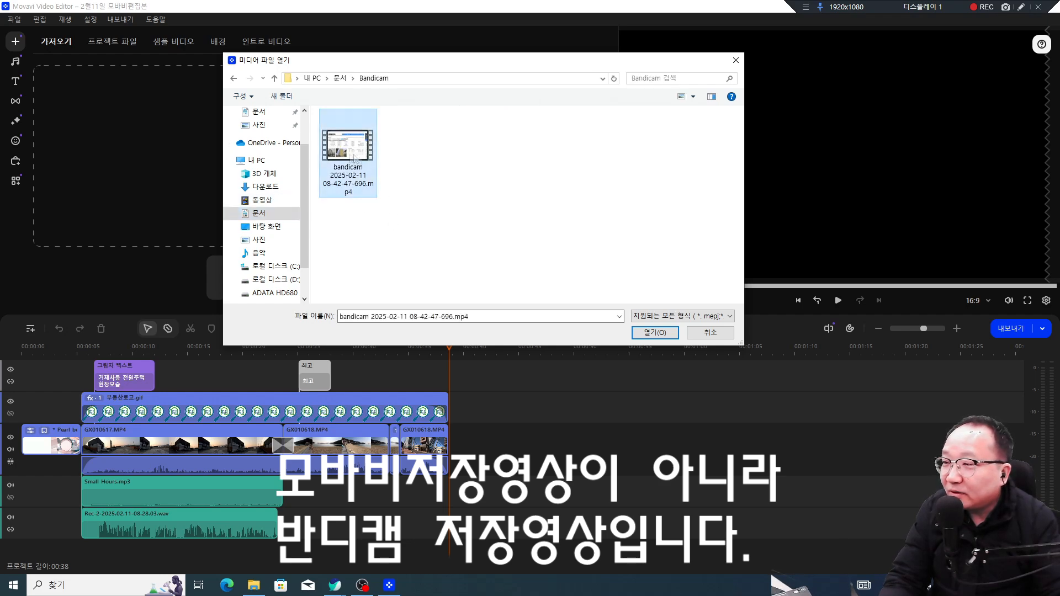
{"action": "left_click", "coordinate": [657, 333]}
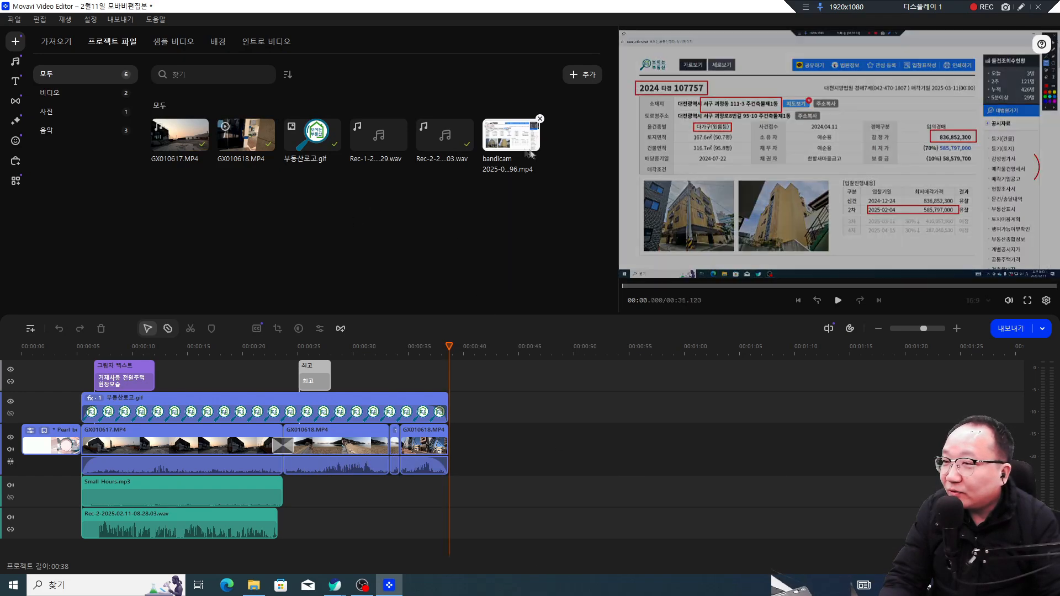
{"action": "left_click_drag", "start_coordinate": [526, 144], "coordinate": [513, 434]}
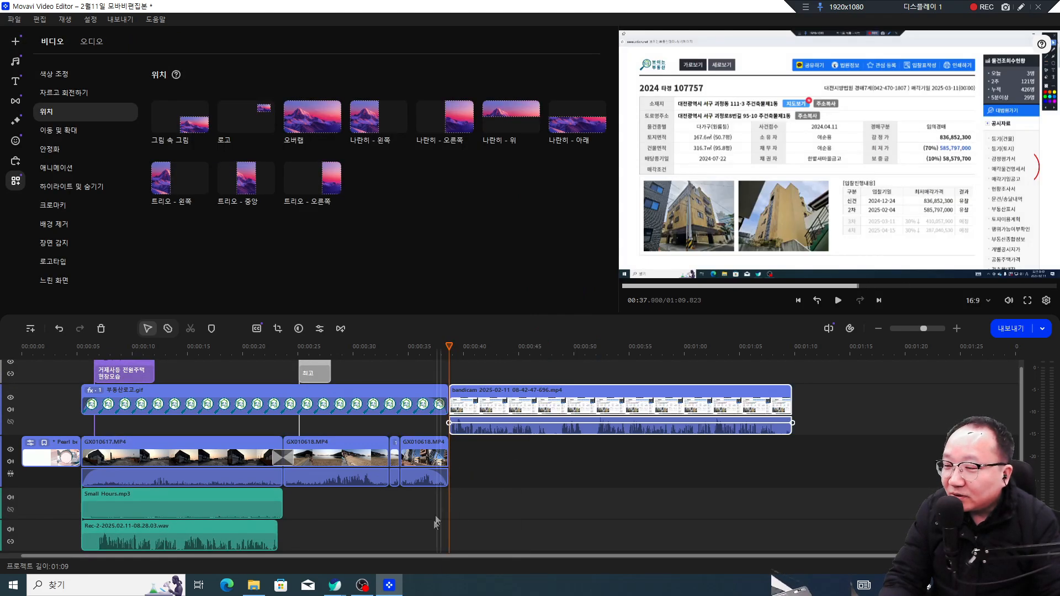
Step: Preview the join, nudge the Bandicam clip slightly later and recheck it before opening Clip Settings
{"action": "left_click", "coordinate": [436, 520]}
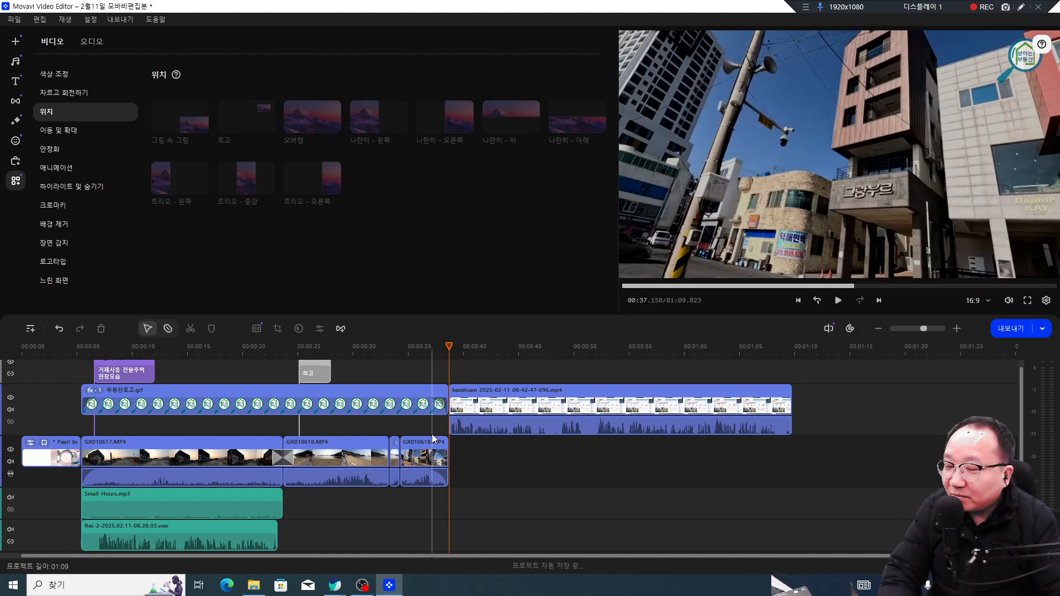
{"action": "left_click_drag", "start_coordinate": [450, 346], "coordinate": [423, 346]}
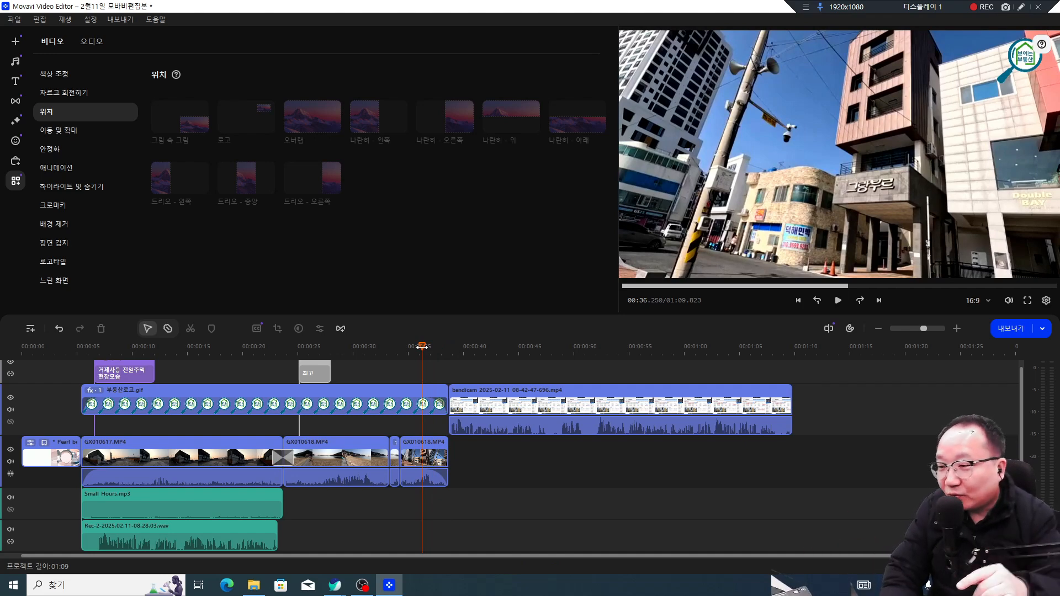
{"action": "key", "text": "space"}
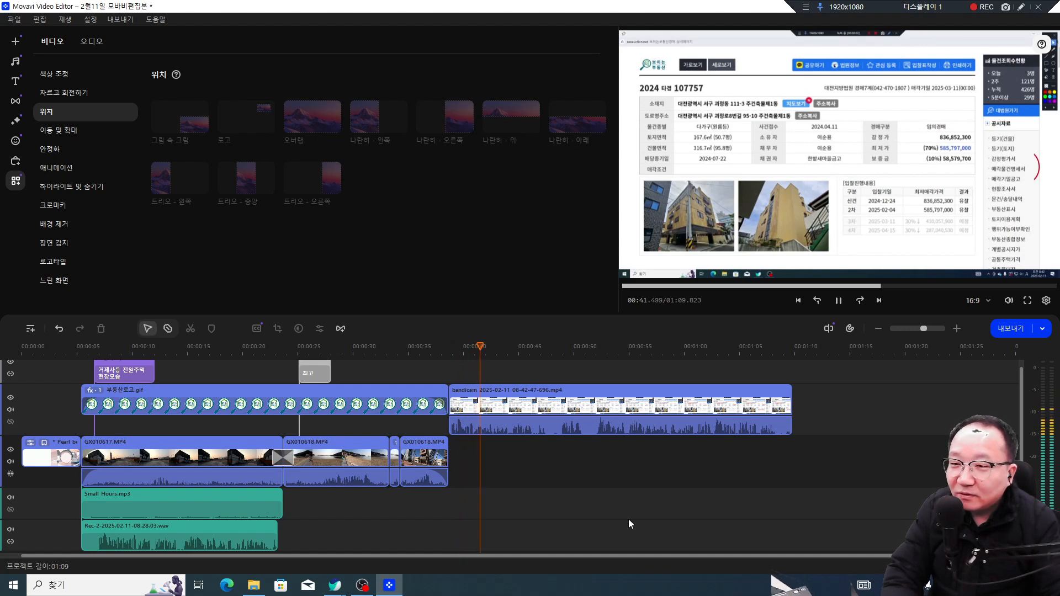
{"action": "key", "text": "space"}
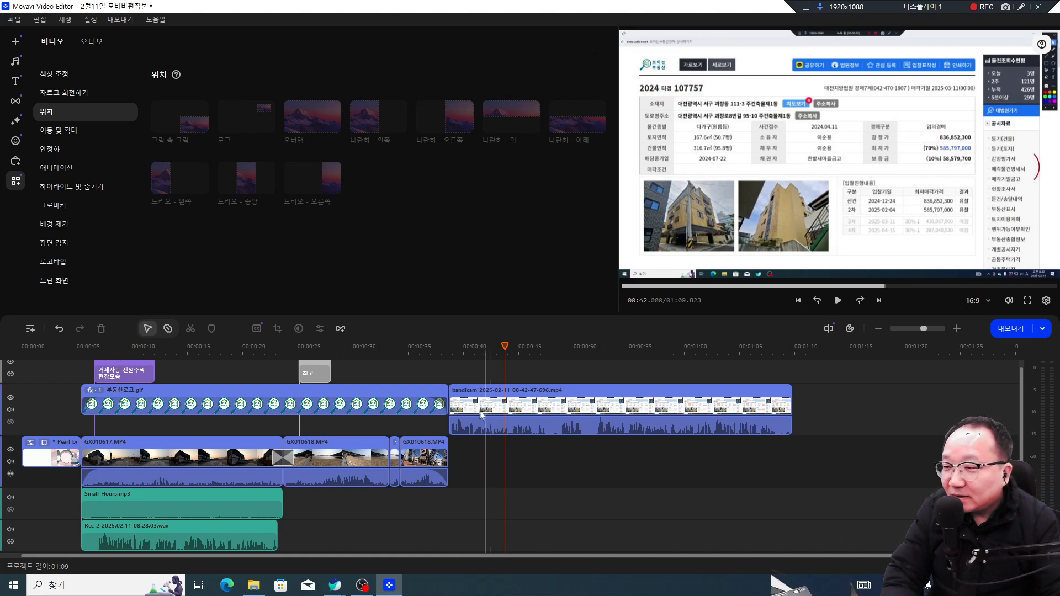
{"action": "left_click", "coordinate": [459, 413]}
{"action": "left_click_drag", "start_coordinate": [462, 411], "coordinate": [466, 413]}
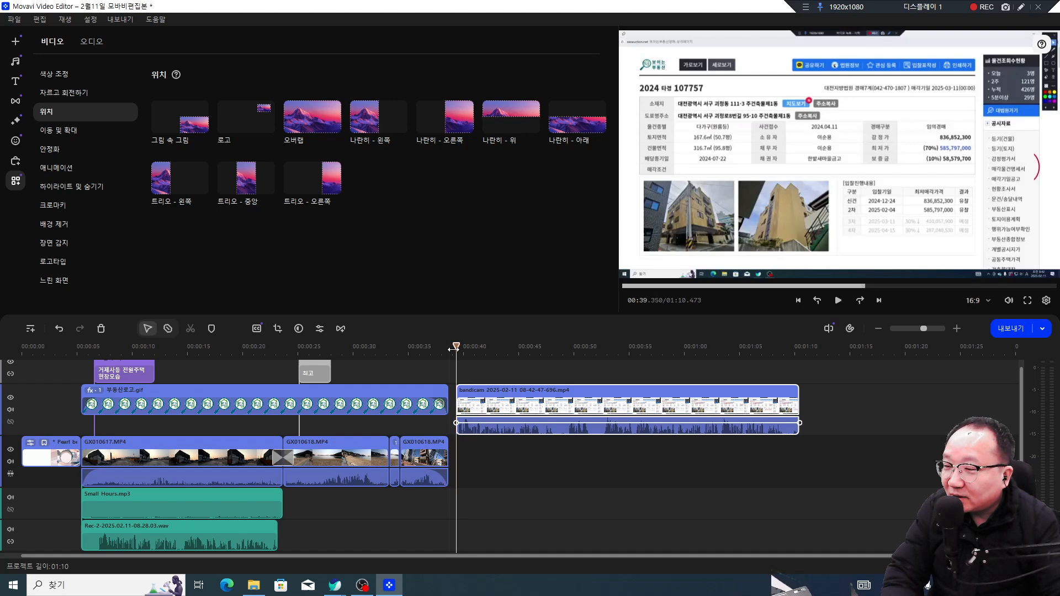
{"action": "key", "text": "space"}
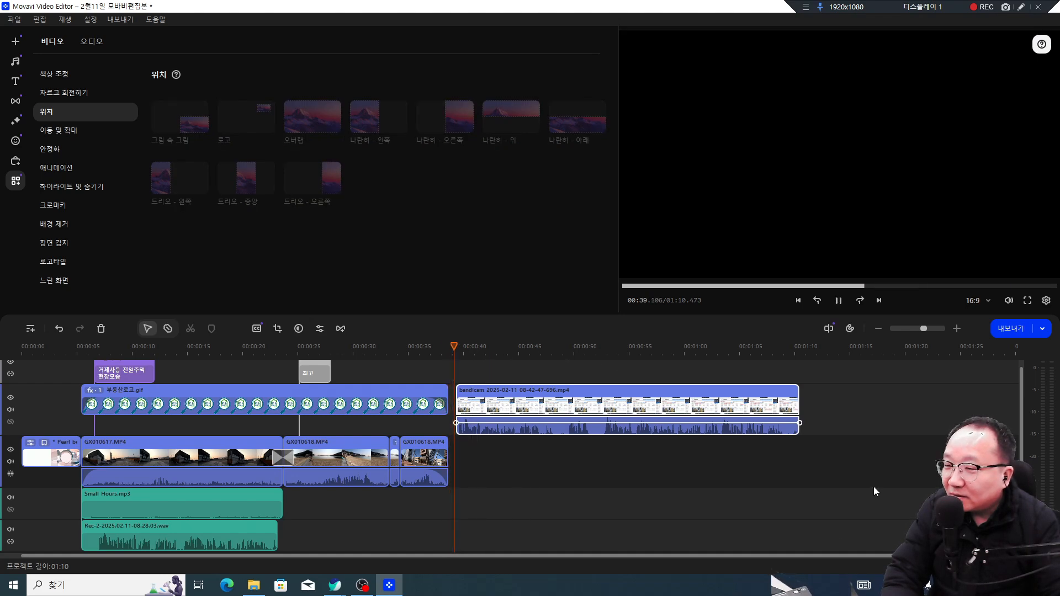
{"action": "key", "text": "space"}
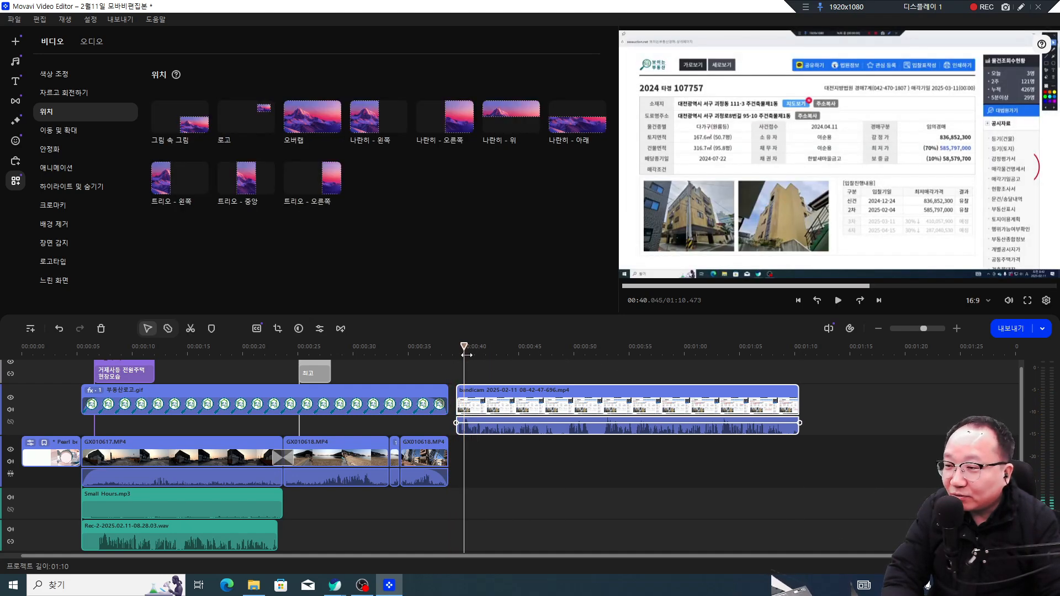
{"action": "double_click", "coordinate": [471, 410]}
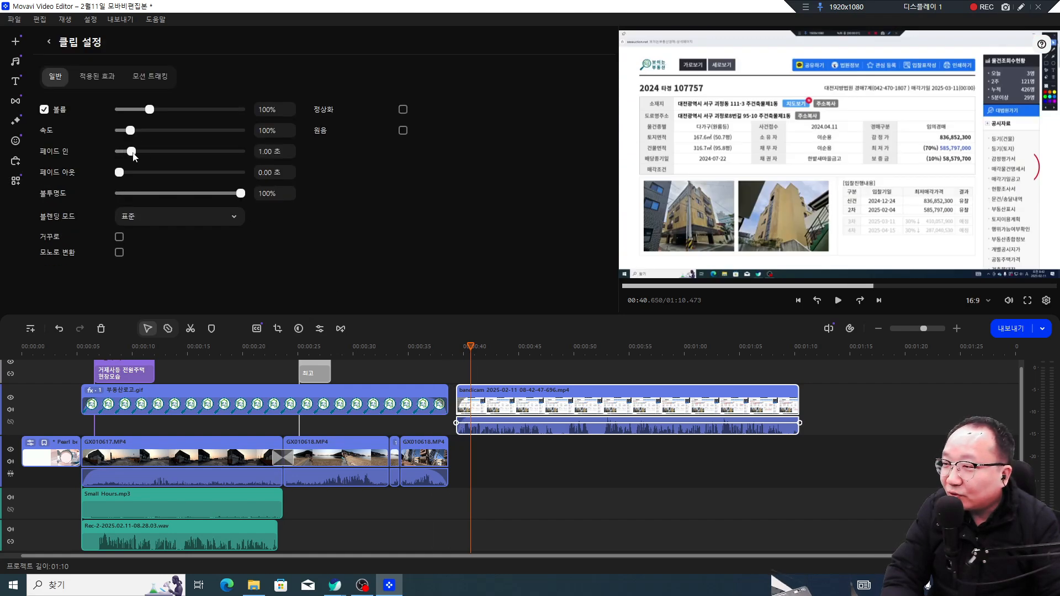
Step: Set the Bandicam clip's fade-in to 1.50 seconds and preview it
{"action": "left_click_drag", "start_coordinate": [132, 152], "coordinate": [138, 152]}
{"action": "left_click_drag", "start_coordinate": [472, 347], "coordinate": [416, 350]}
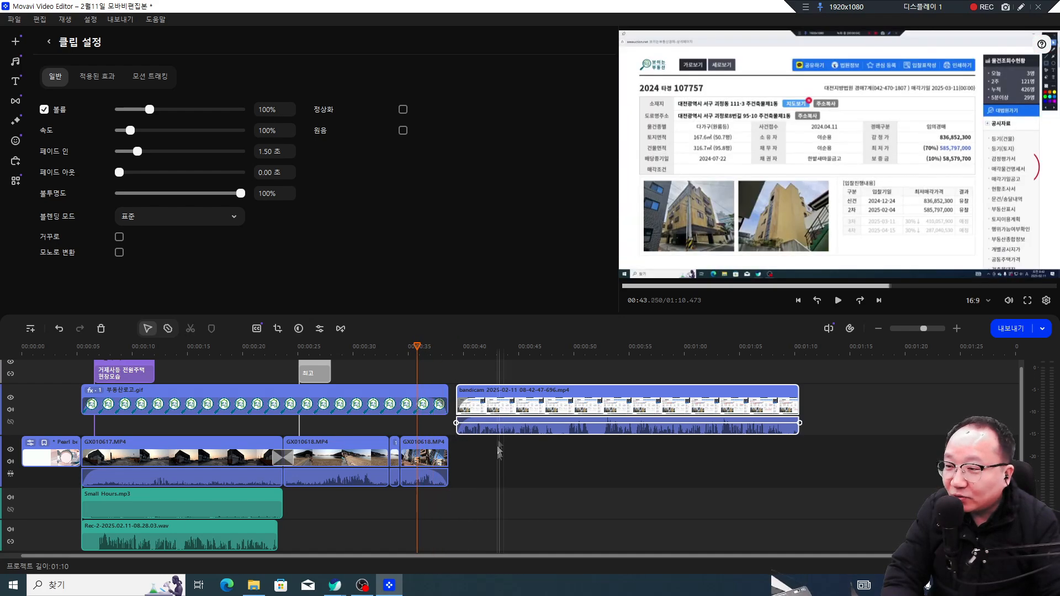
{"action": "key", "text": "space"}
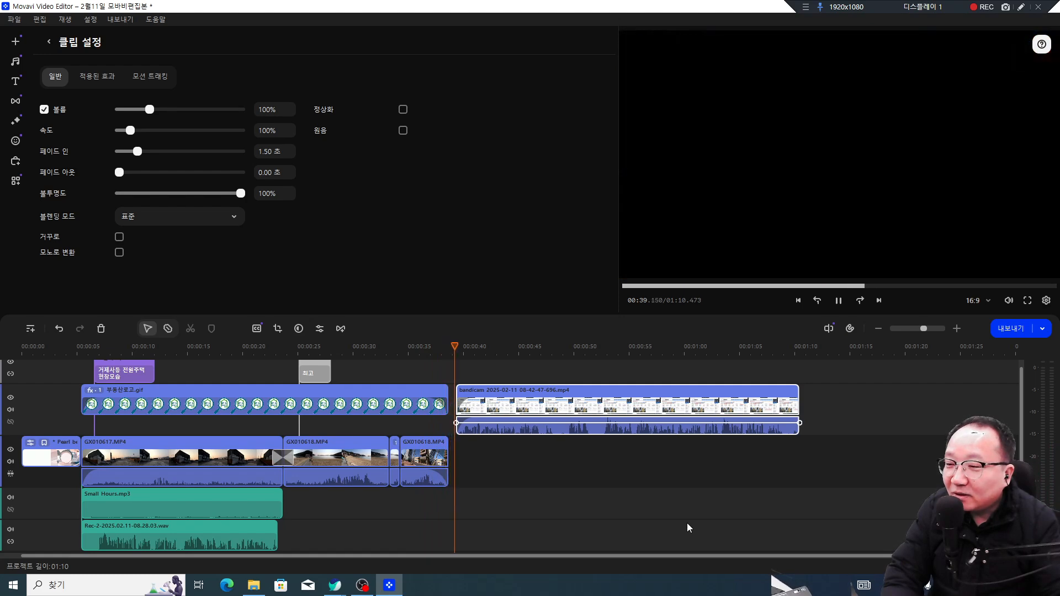
{"action": "key", "text": "space"}
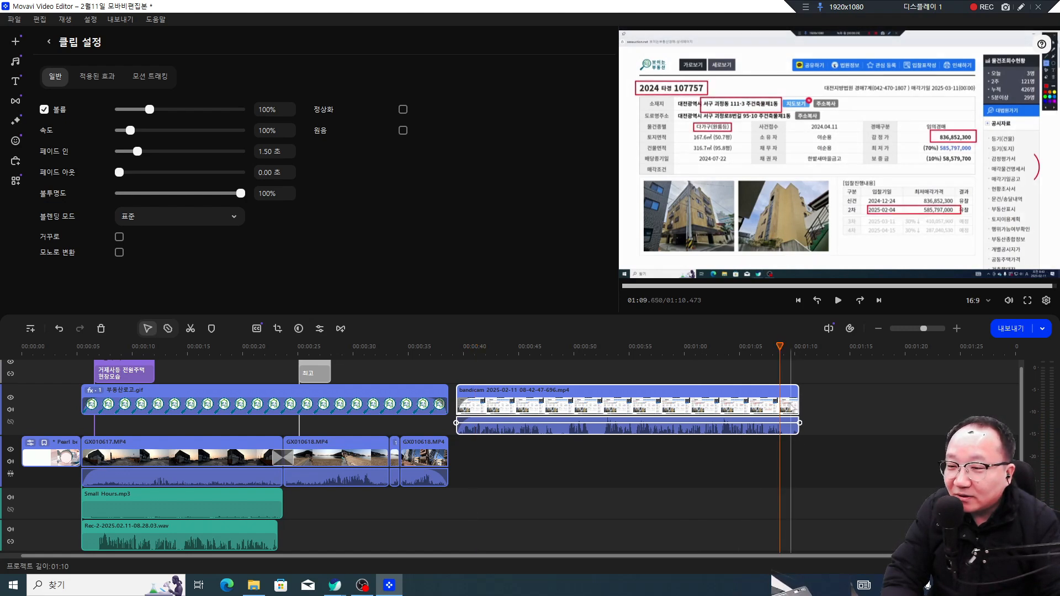
Step: Set the fade-out to 2.00 seconds and play the clip's ending to check
{"action": "left_click", "coordinate": [787, 409]}
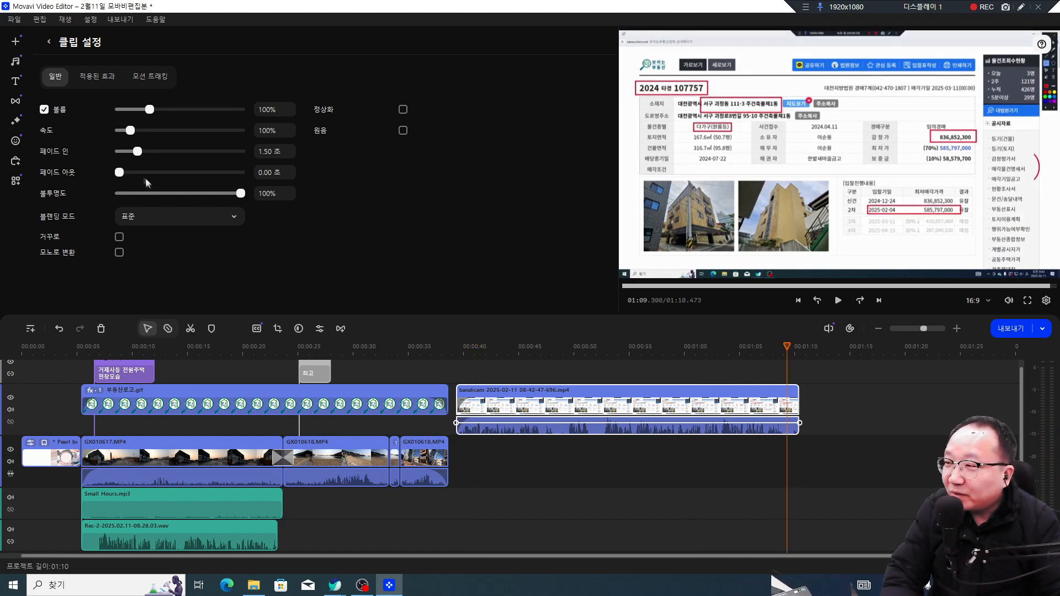
{"action": "left_click_drag", "start_coordinate": [132, 174], "coordinate": [144, 174]}
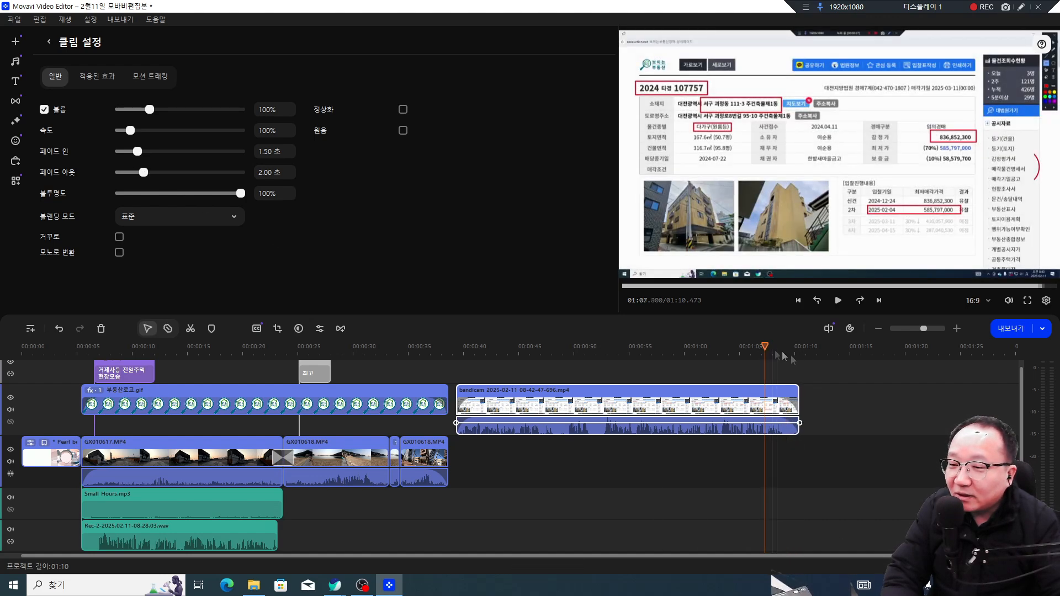
{"action": "left_click", "coordinate": [764, 463]}
{"action": "key", "text": "space"}
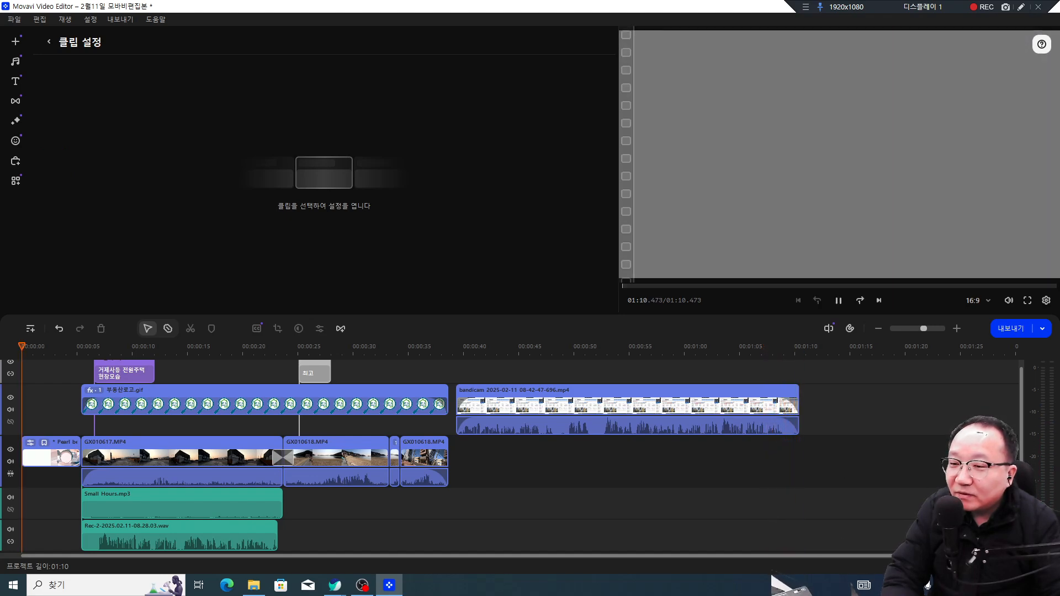
Step: Stop playback, then select and deselect the Bandicam clip on the timeline
{"action": "key", "text": "space"}
{"action": "left_click", "coordinate": [712, 431]}
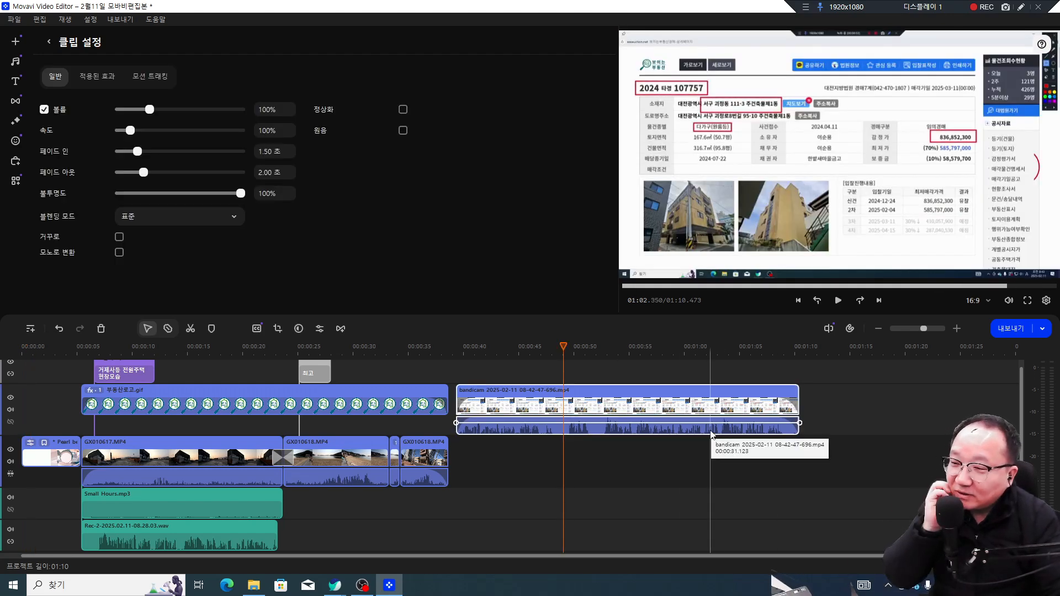
{"action": "left_click", "coordinate": [500, 379]}
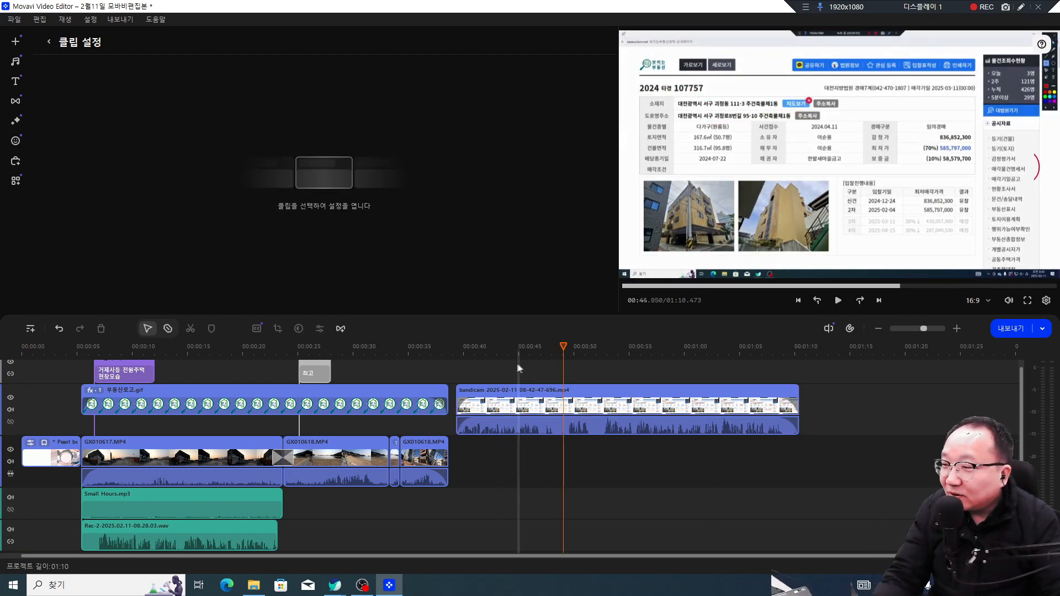
Step: Show the Titles library filtered to Free titles only
{"action": "left_click", "coordinate": [15, 81]}
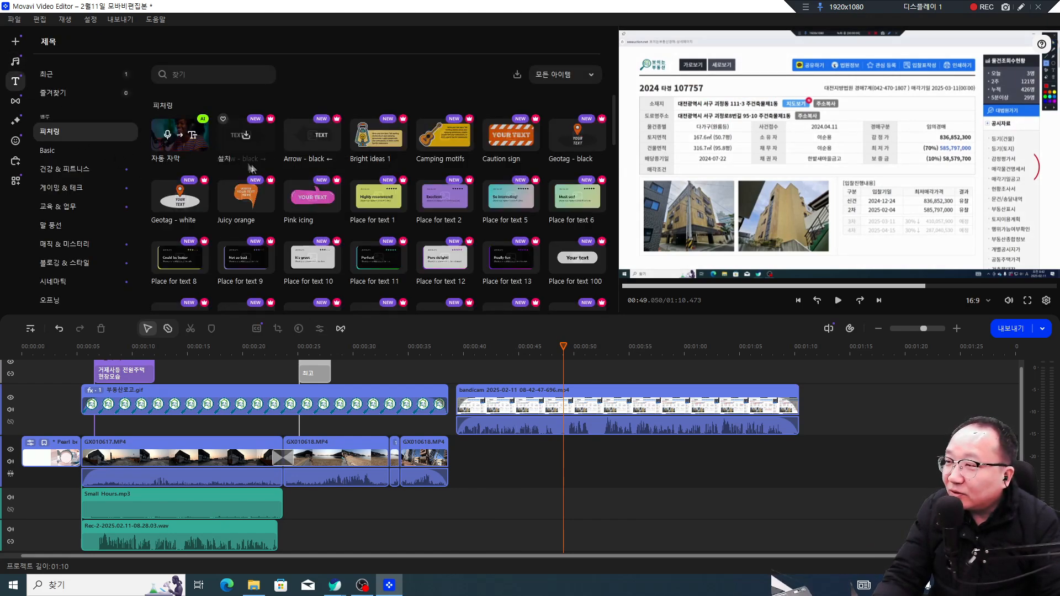
{"action": "left_click", "coordinate": [574, 74]}
{"action": "left_click", "coordinate": [579, 120]}
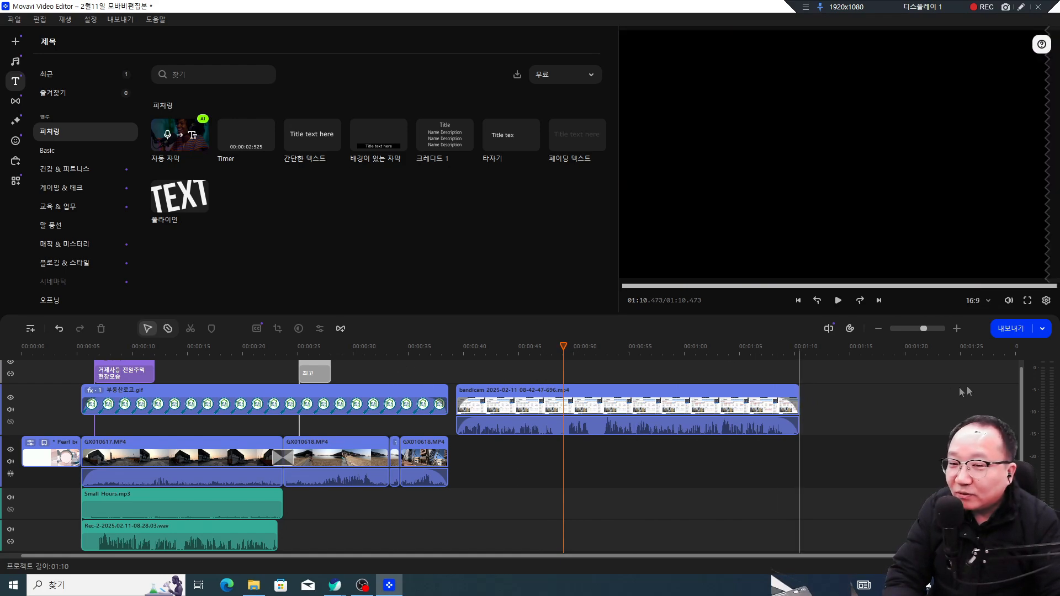
{"action": "scroll", "coordinate": [1021, 386], "scroll_direction": "up", "scroll_amount": 1}
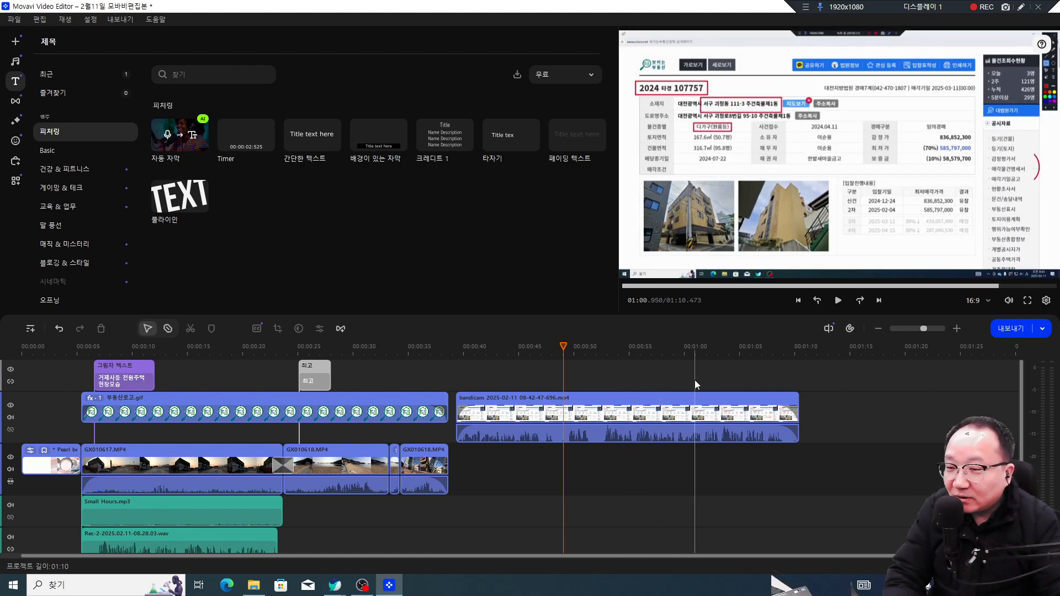
Step: Open the export settings and browse to the Desktop to pick a save location
{"action": "left_click", "coordinate": [1015, 329]}
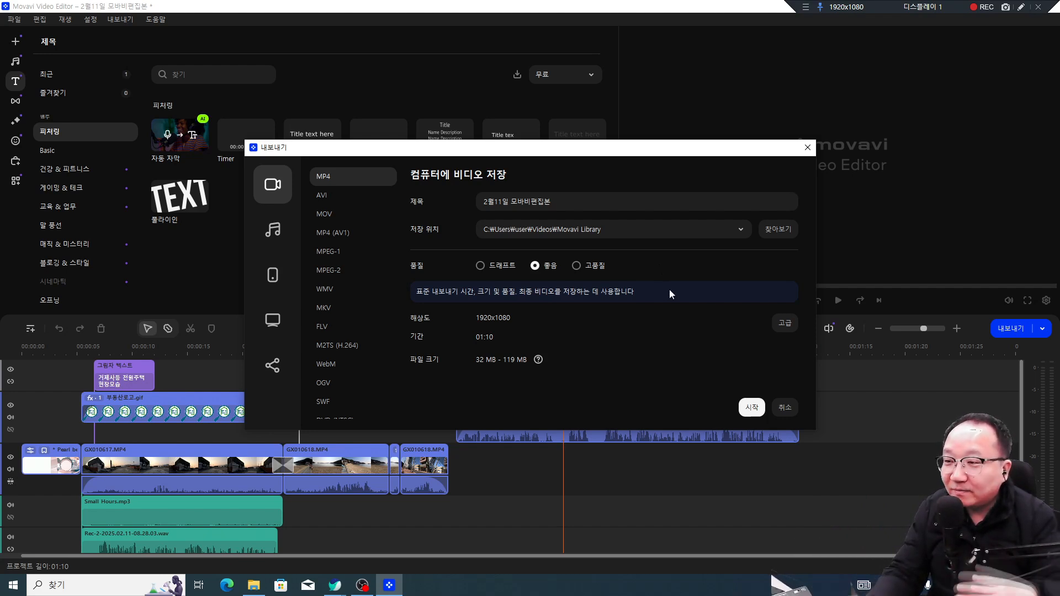
{"action": "left_click", "coordinate": [777, 230]}
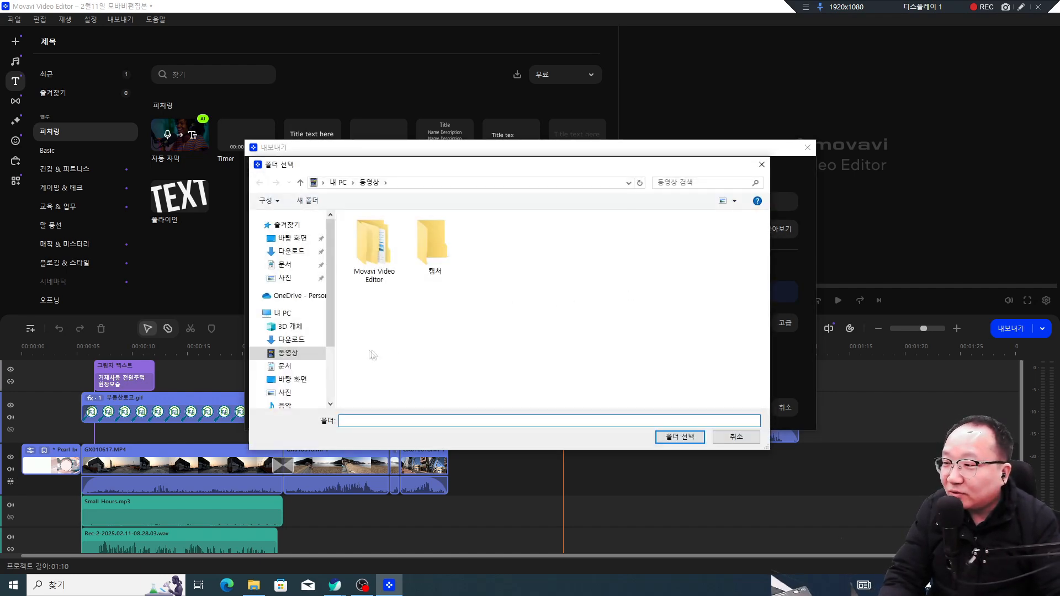
{"action": "left_click_drag", "start_coordinate": [328, 330], "coordinate": [329, 334]}
{"action": "left_click", "coordinate": [292, 238]}
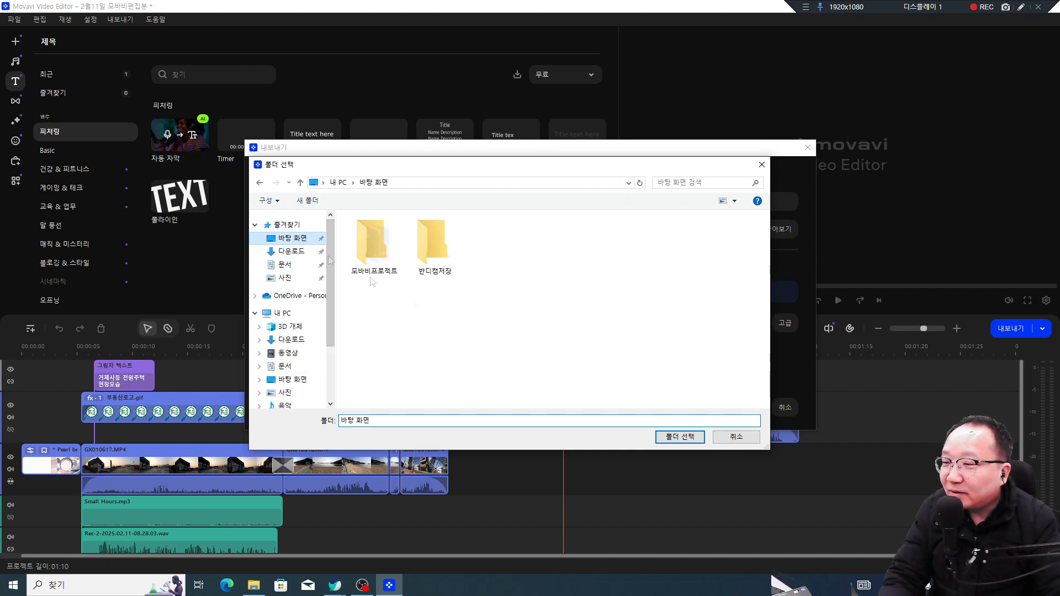
Step: Create a Desktop folder named 경매물건영상완성본 and set it as the export destination
{"action": "right_click", "coordinate": [509, 283]}
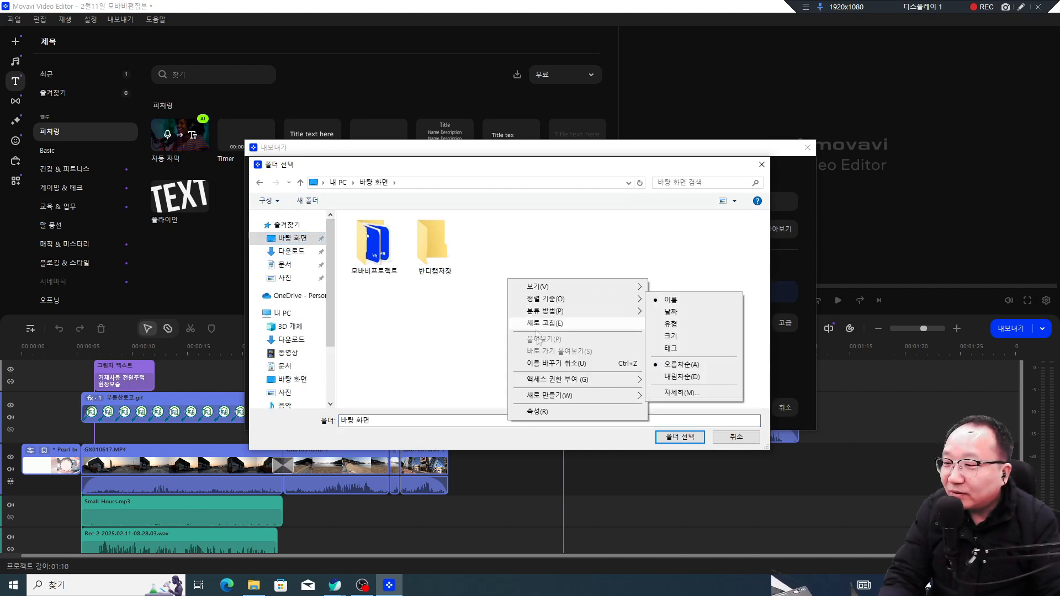
{"action": "mouse_move", "coordinate": [556, 399]}
{"action": "left_click", "coordinate": [674, 398]}
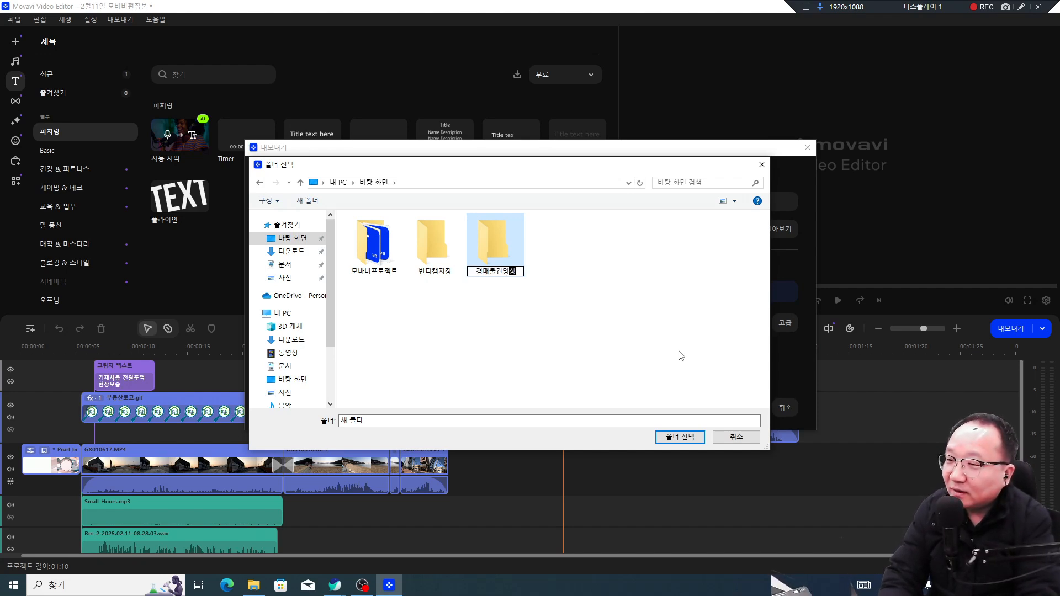
{"action": "type", "text": "경매물건영상완성본"}
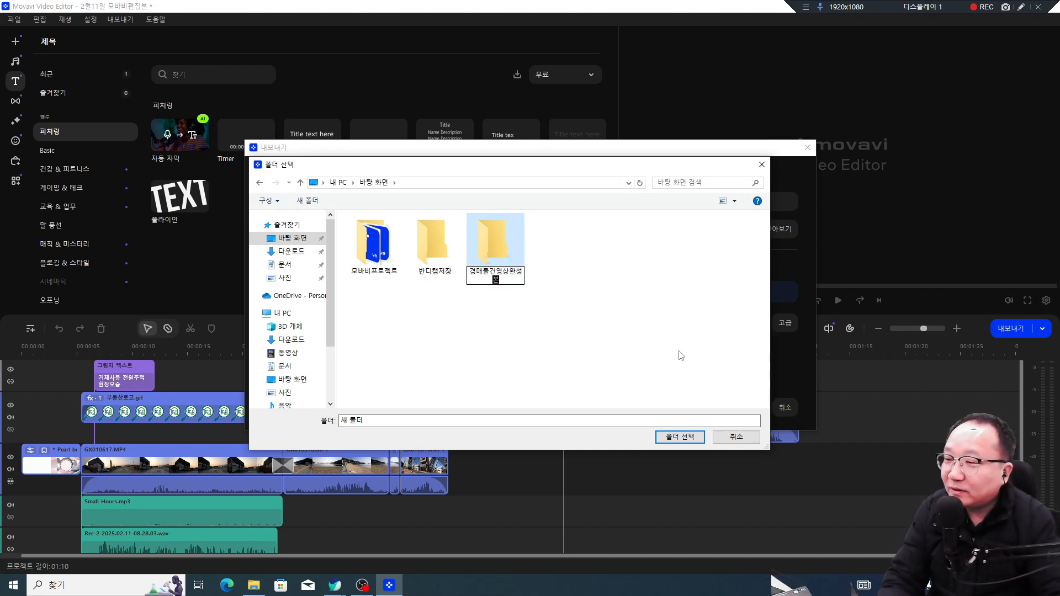
{"action": "key", "text": "Return"}
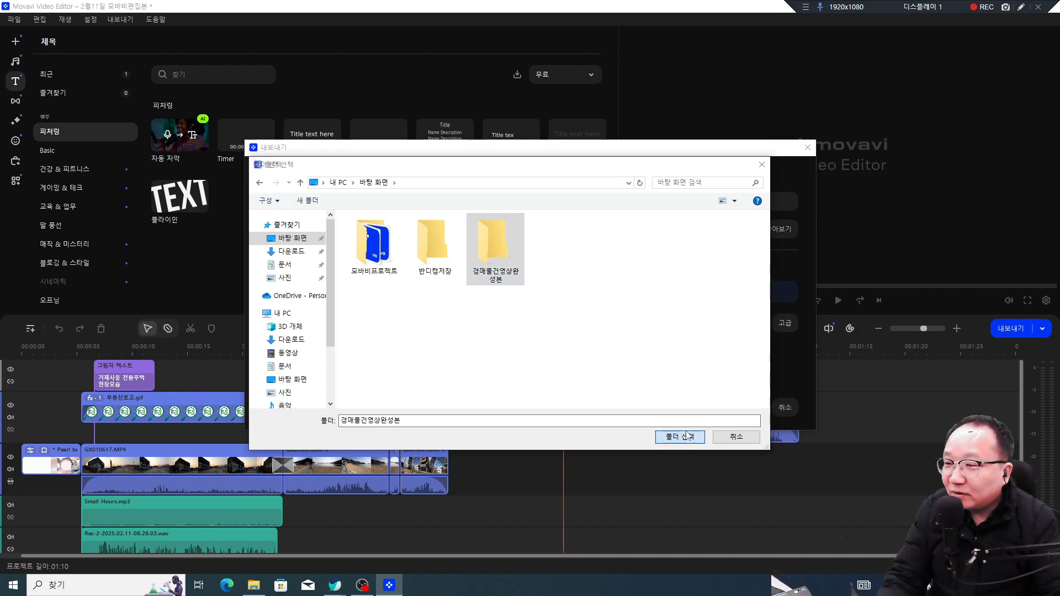
{"action": "left_click", "coordinate": [684, 438]}
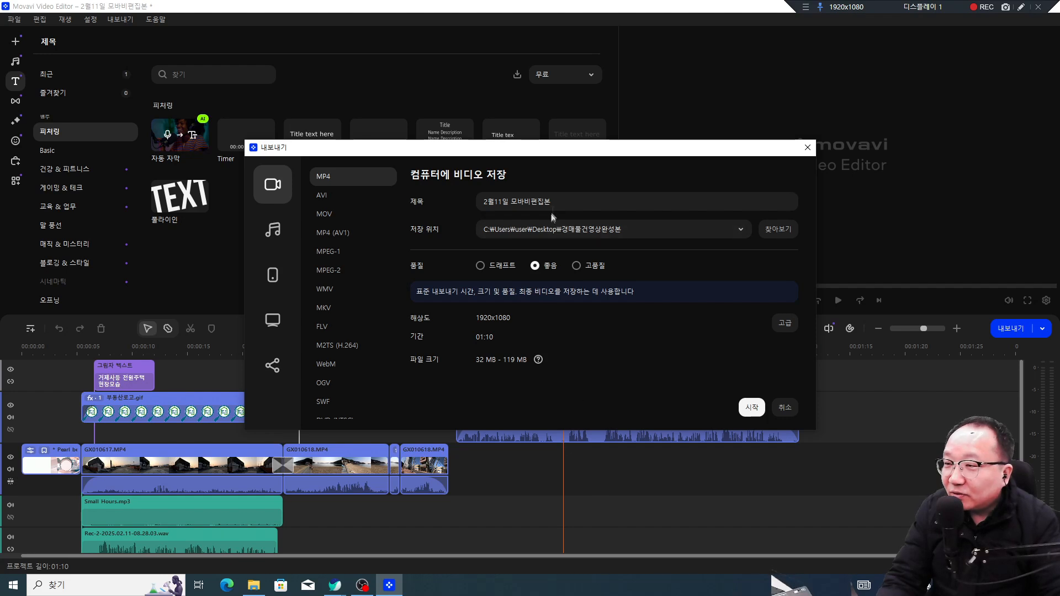
{"action": "left_click_drag", "start_coordinate": [550, 202], "coordinate": [481, 201]}
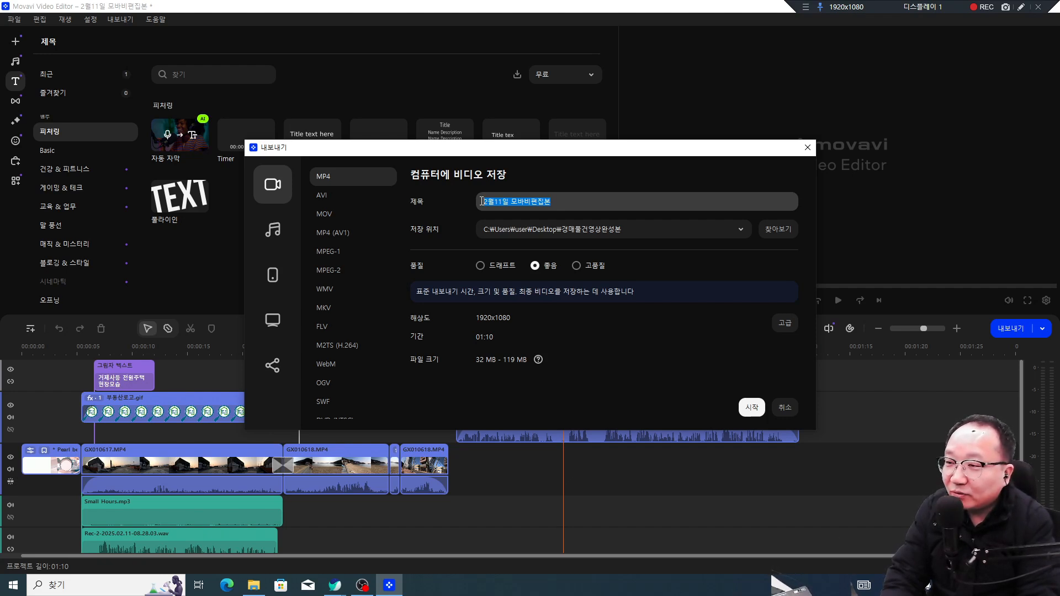
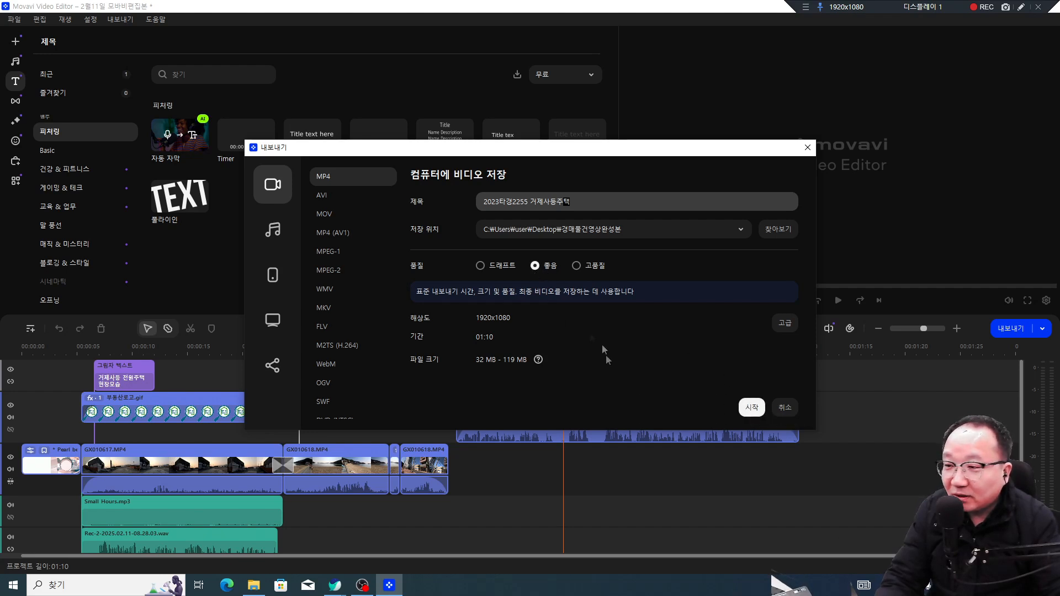
{"action": "left_click", "coordinate": [749, 408]}
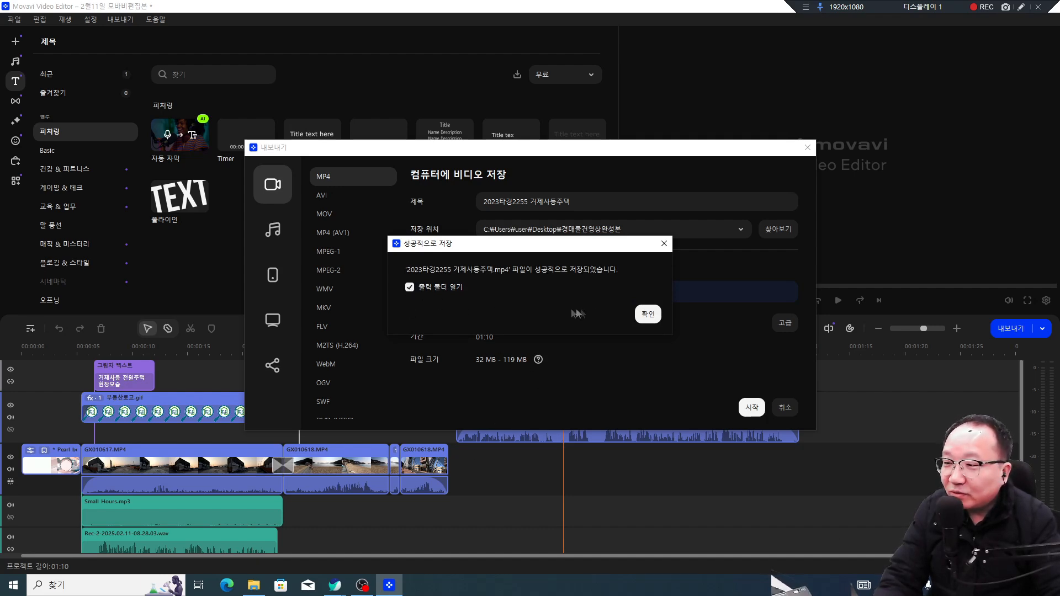
{"action": "left_click", "coordinate": [647, 314]}
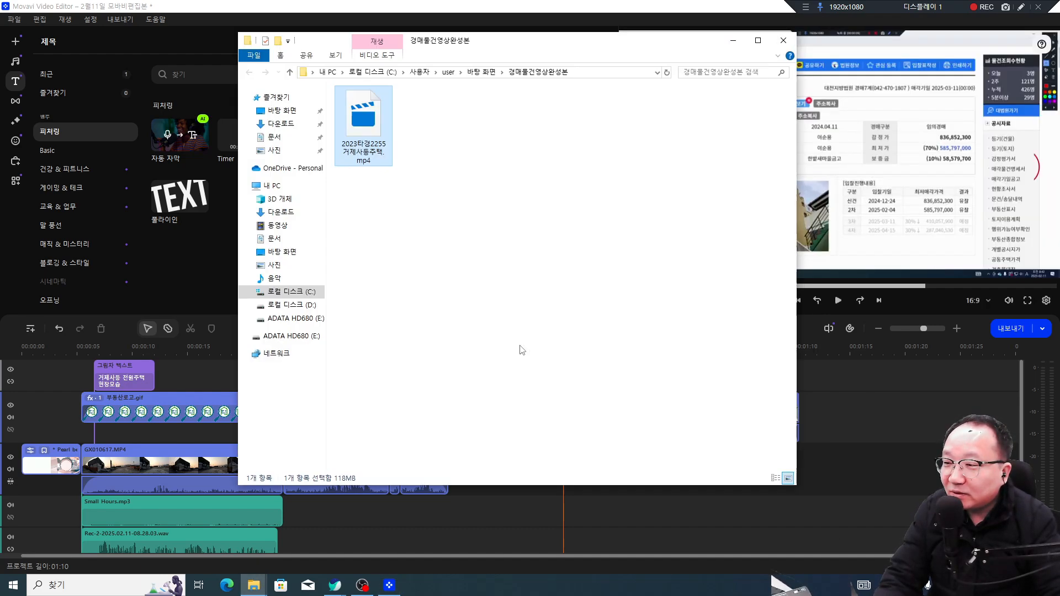
Step: Play the exported MP4, pausing at 0:54 and near the end, then seek back
{"action": "left_click", "coordinate": [410, 170]}
{"action": "double_click", "coordinate": [368, 134]}
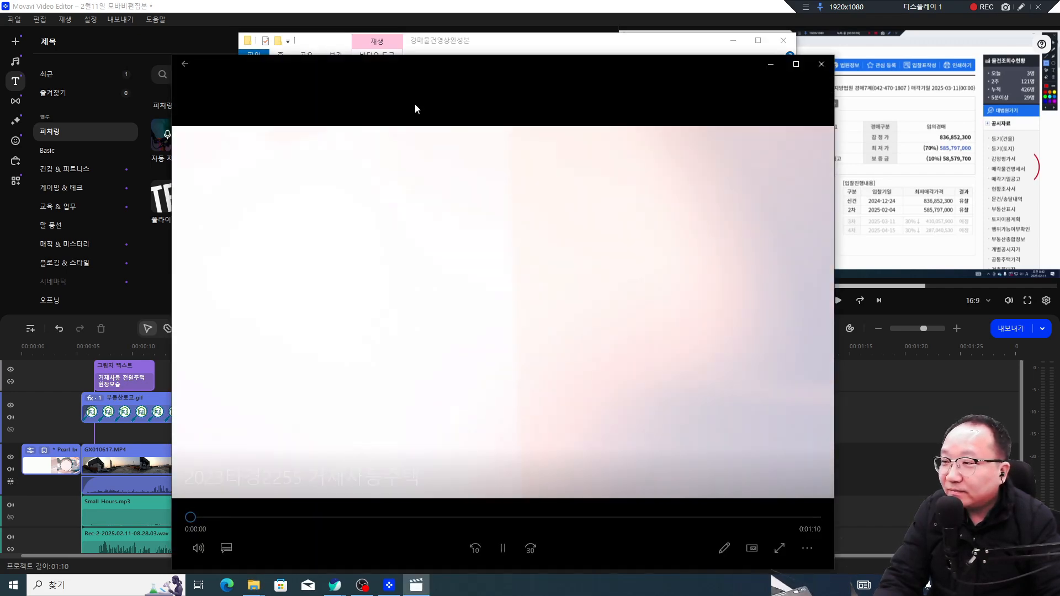
{"action": "left_click_drag", "start_coordinate": [456, 67], "coordinate": [453, 33]}
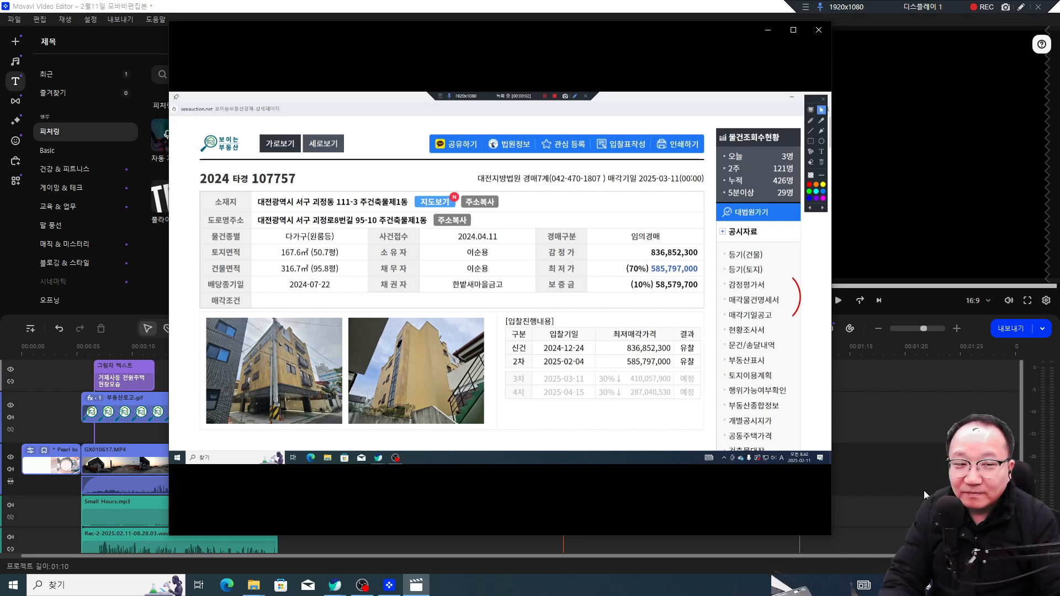
{"action": "mouse_move", "coordinate": [548, 492]}
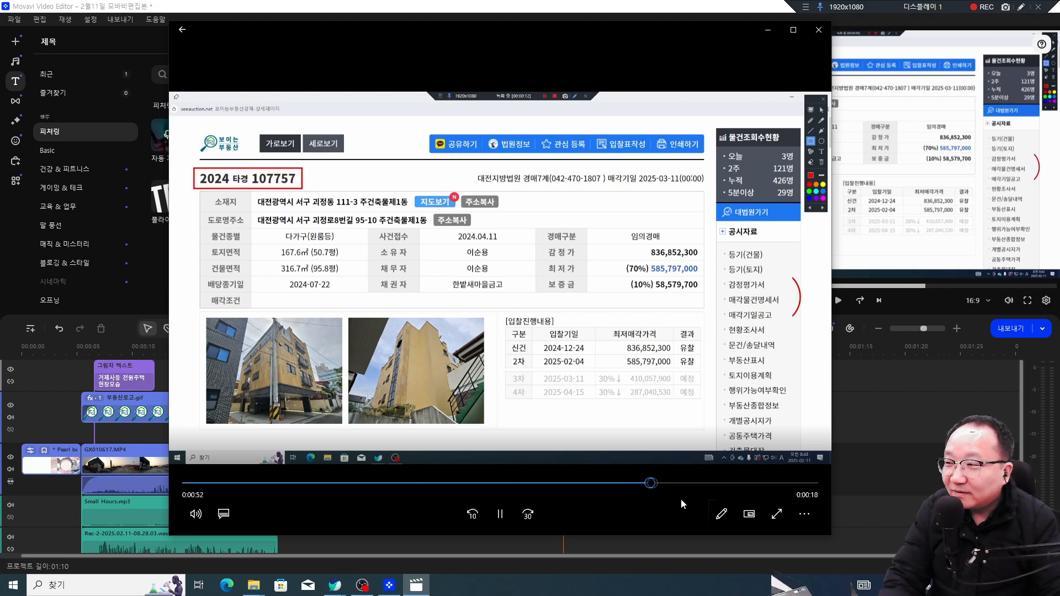
{"action": "left_click", "coordinate": [496, 505]}
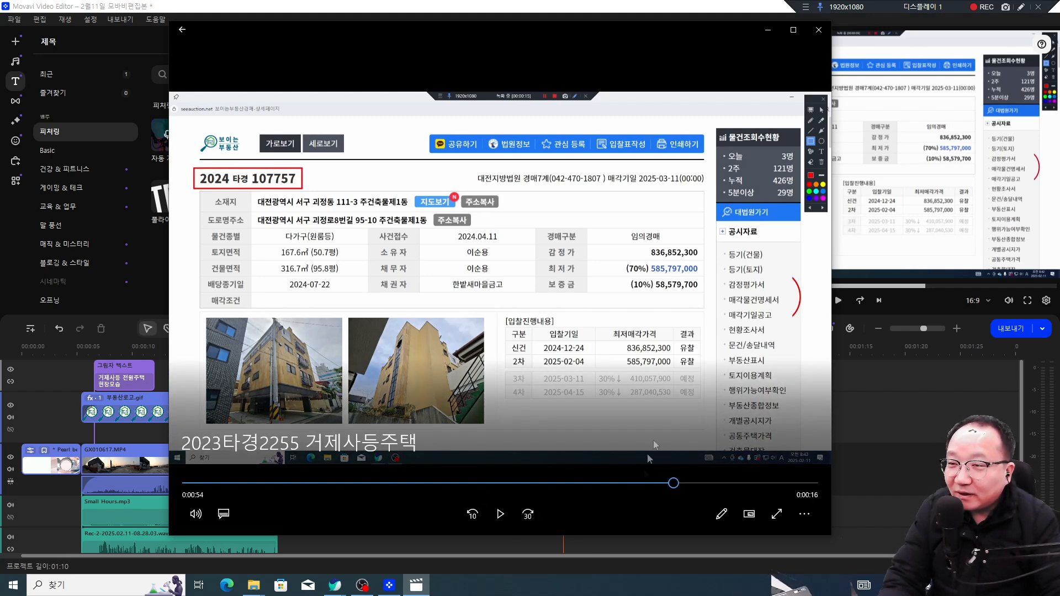
{"action": "left_click", "coordinate": [500, 514]}
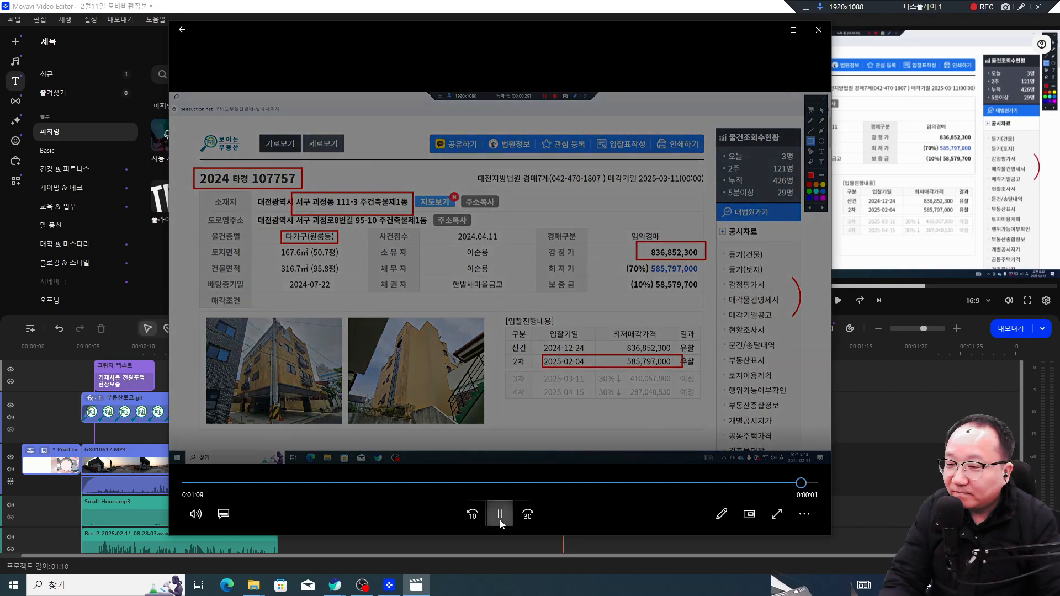
{"action": "left_click", "coordinate": [501, 522]}
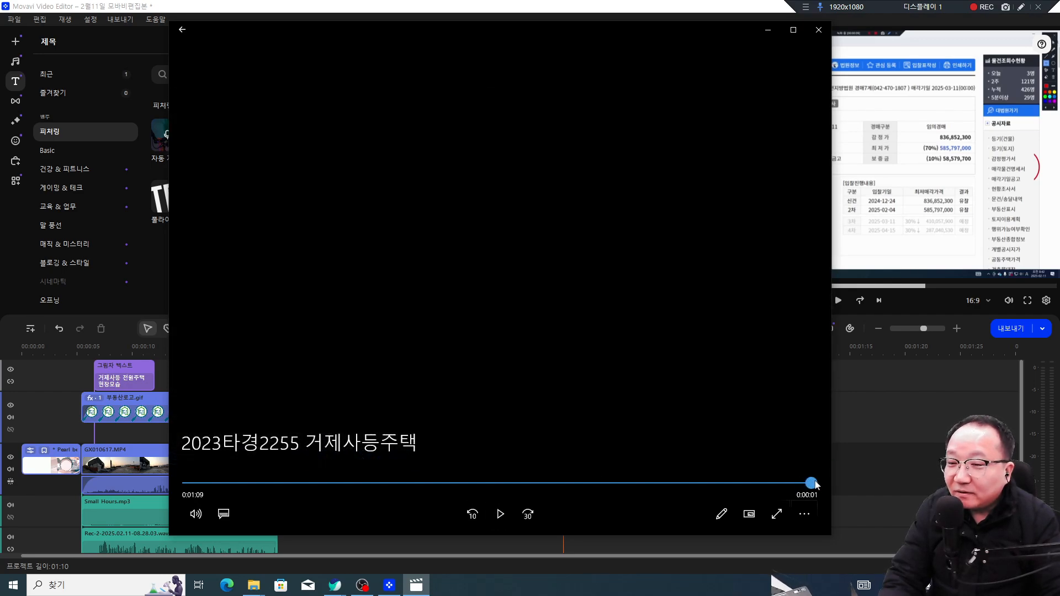
{"action": "left_click_drag", "start_coordinate": [805, 485], "coordinate": [755, 487]}
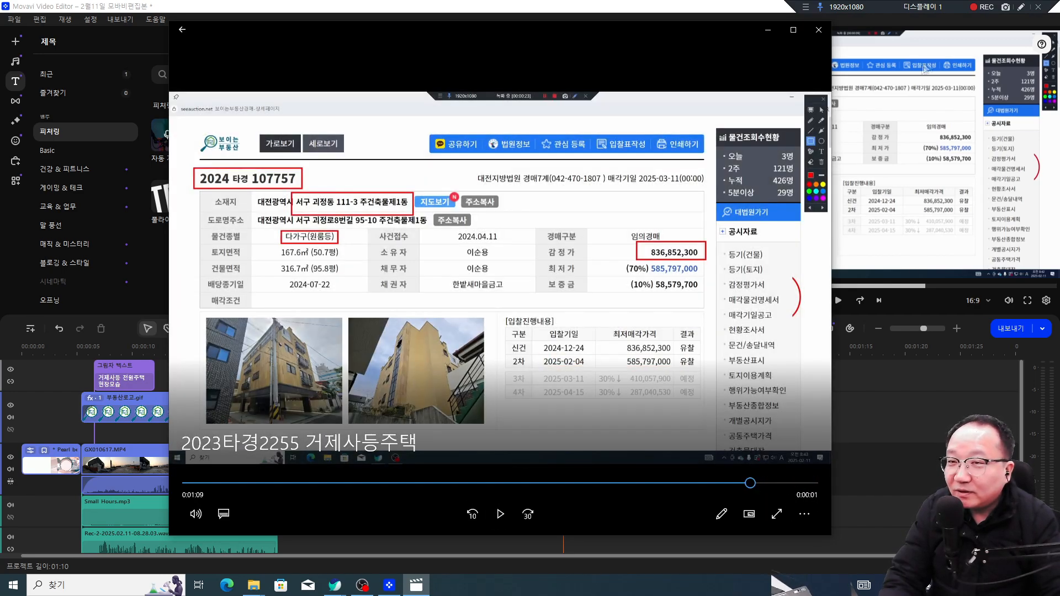
Step: Draw red marks over the auction schedule, clear them, and close the player
{"action": "left_click", "coordinate": [1022, 9]}
{"action": "mouse_move", "coordinate": [821, 372]}
{"action": "left_mouse_down"}
{"action": "mouse_move", "coordinate": [680, 375]}
{"action": "mouse_move", "coordinate": [685, 438]}
{"action": "left_mouse_up"}
{"action": "mouse_move", "coordinate": [742, 386]}
{"action": "left_mouse_down"}
{"action": "mouse_move", "coordinate": [739, 419]}
{"action": "mouse_move", "coordinate": [775, 432]}
{"action": "mouse_move", "coordinate": [798, 406]}
{"action": "left_mouse_up"}
{"action": "left_click_drag", "start_coordinate": [822, 406], "coordinate": [816, 449]}
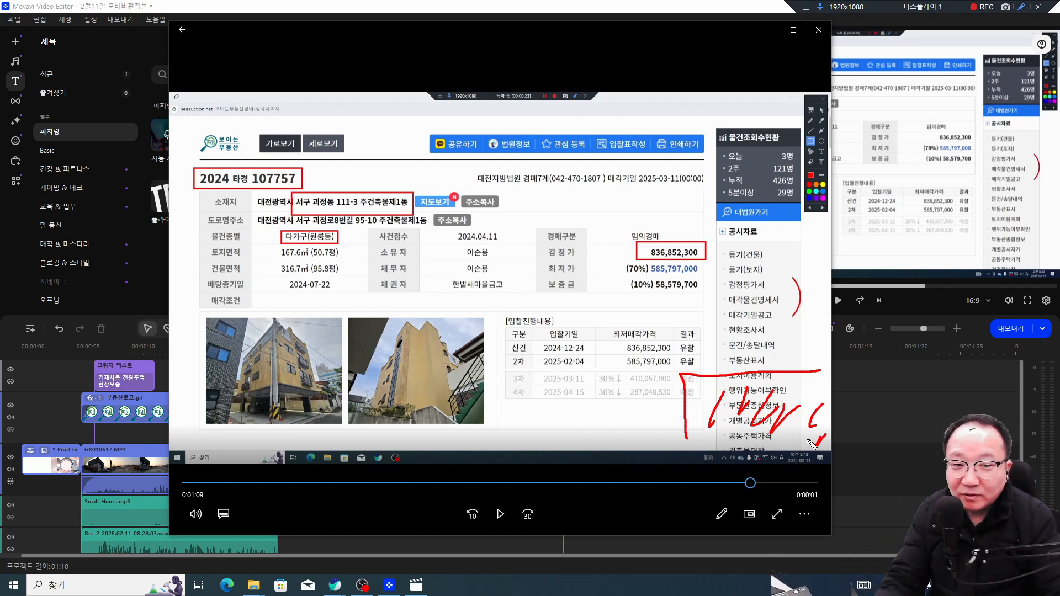
{"action": "key", "text": "Escape"}
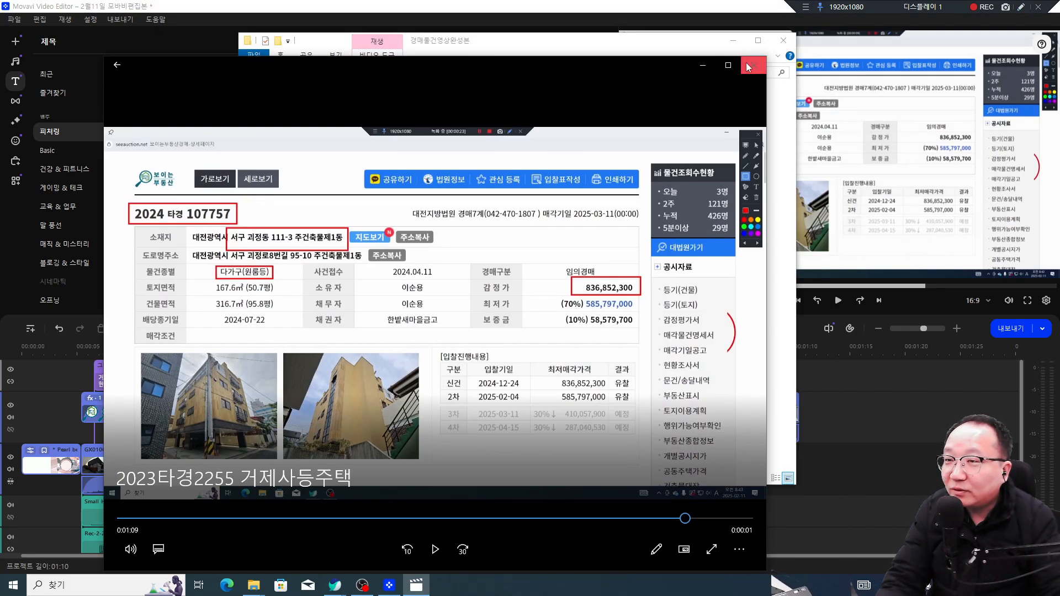
{"action": "left_click", "coordinate": [819, 30]}
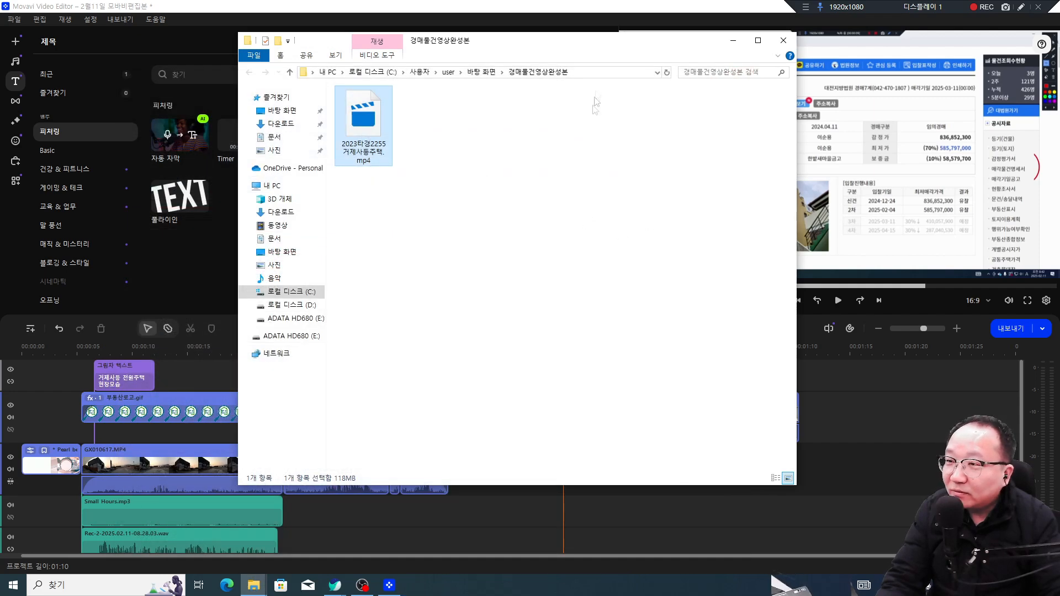
Step: Minimize the output folder window and select the Bandicam clip on the Movavi timeline
{"action": "left_click_drag", "start_coordinate": [611, 50], "coordinate": [548, 71]}
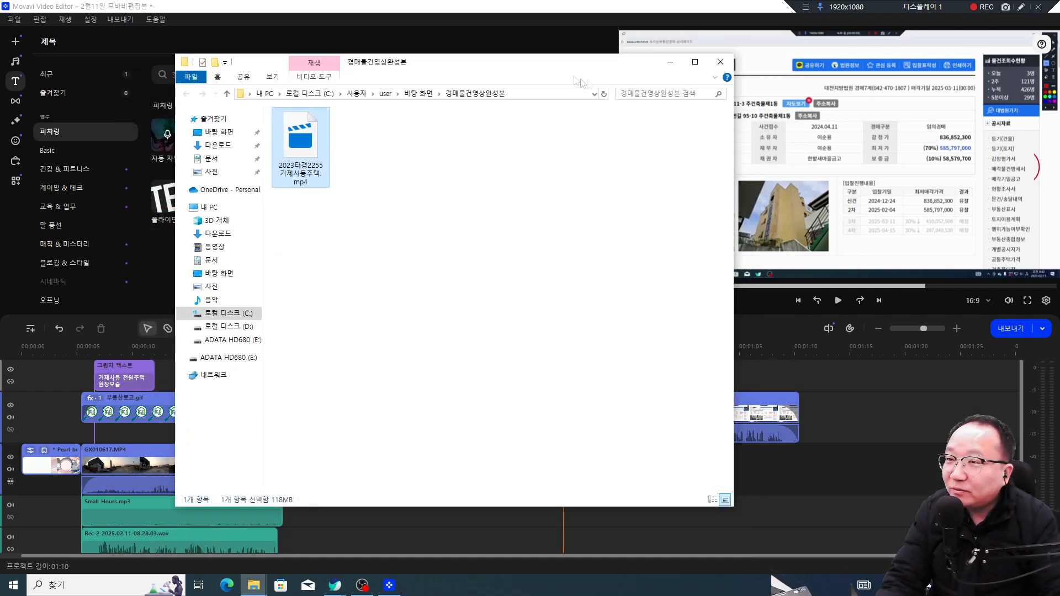
{"action": "left_click", "coordinate": [669, 67]}
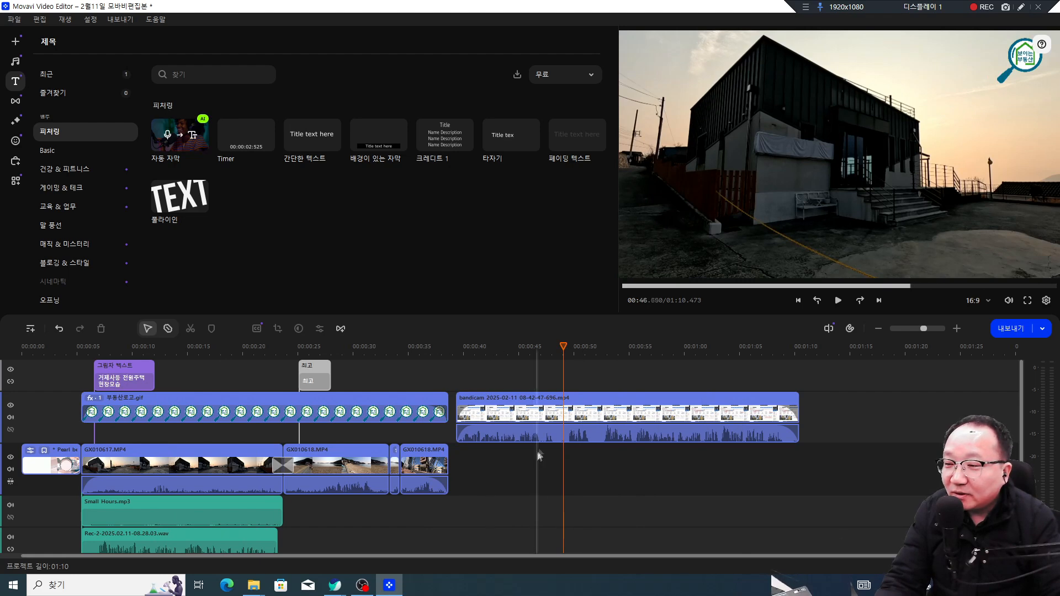
{"action": "left_click", "coordinate": [539, 419]}
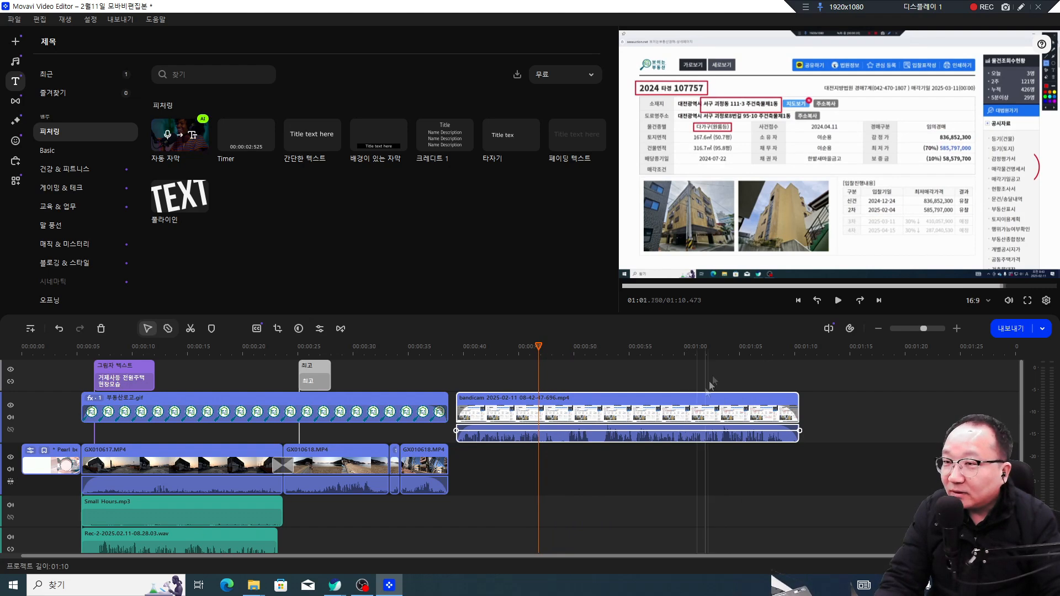
{"action": "mouse_move", "coordinate": [146, 474]}
{"action": "left_mouse_down"}
{"action": "mouse_move", "coordinate": [126, 511]}
{"action": "mouse_move", "coordinate": [84, 450]}
{"action": "mouse_move", "coordinate": [133, 397]}
{"action": "mouse_move", "coordinate": [165, 468]}
{"action": "mouse_move", "coordinate": [157, 488]}
{"action": "left_mouse_up"}
{"action": "left_click_drag", "start_coordinate": [106, 533], "coordinate": [151, 533]}
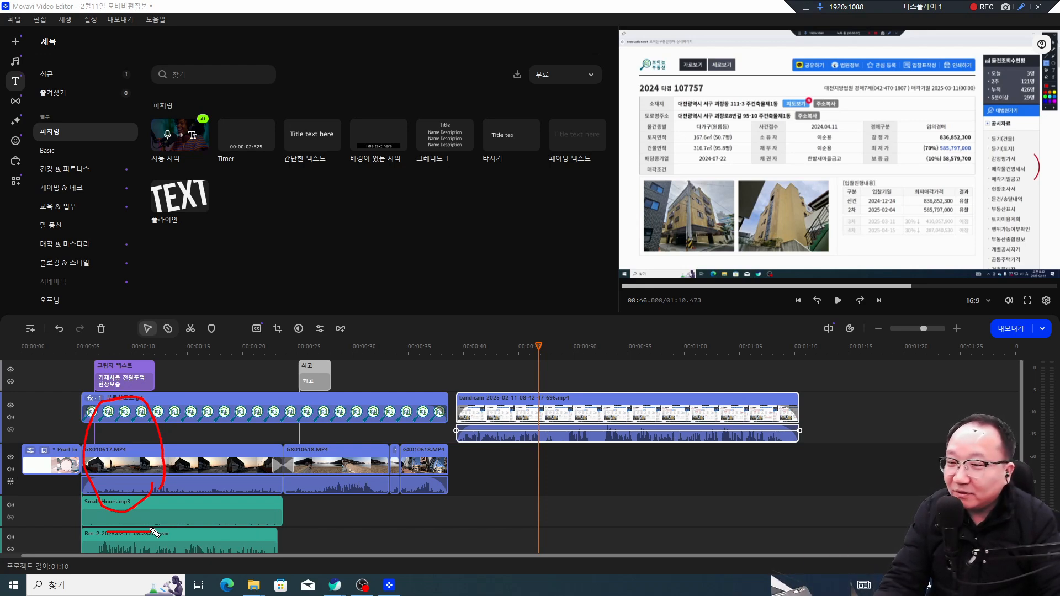
{"action": "left_click_drag", "start_coordinate": [191, 388], "coordinate": [166, 430]}
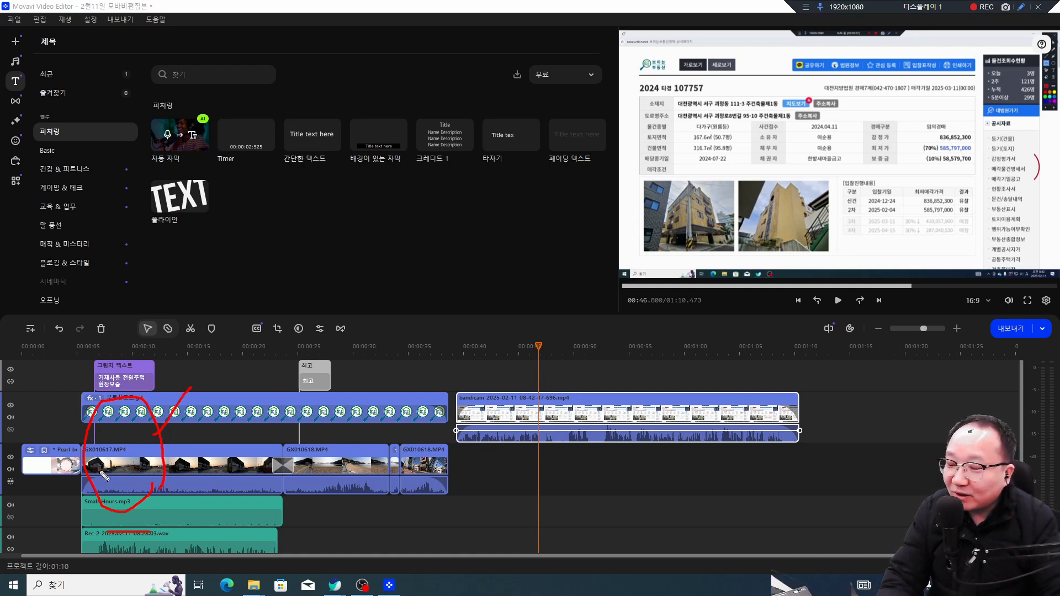
{"action": "mouse_move", "coordinate": [147, 516]}
{"action": "left_mouse_down"}
{"action": "mouse_move", "coordinate": [80, 432]}
{"action": "mouse_move", "coordinate": [157, 433]}
{"action": "mouse_move", "coordinate": [135, 517]}
{"action": "left_mouse_up"}
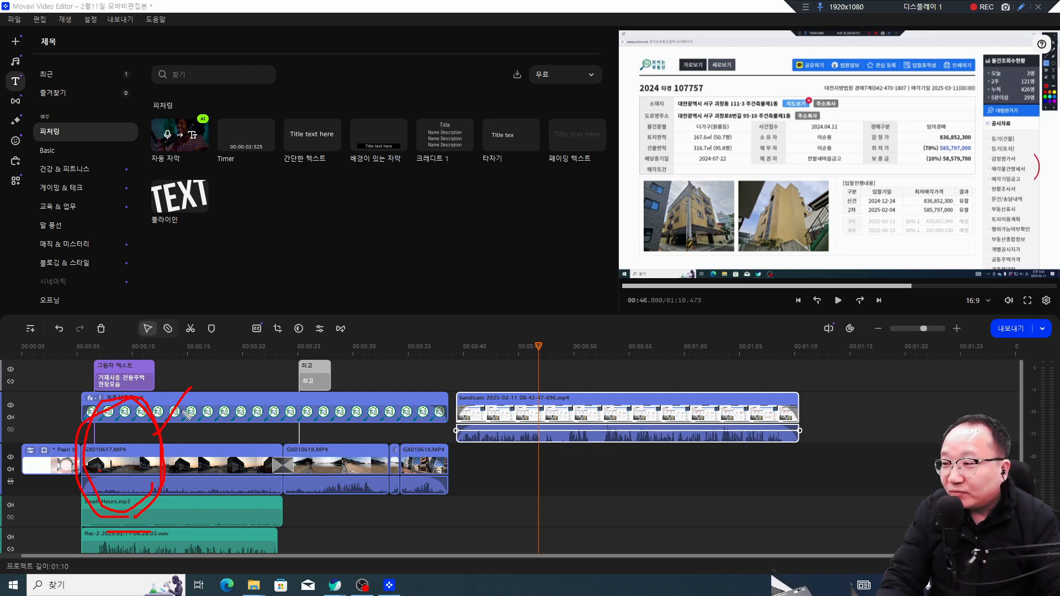
{"action": "left_click_drag", "start_coordinate": [147, 445], "coordinate": [150, 454]}
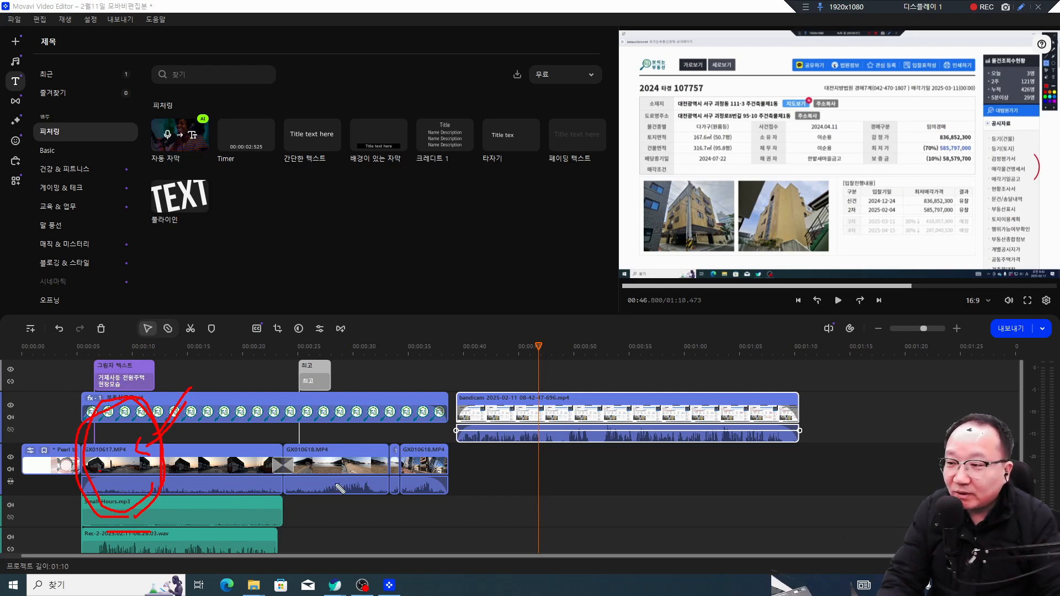
{"action": "key", "text": "Escape"}
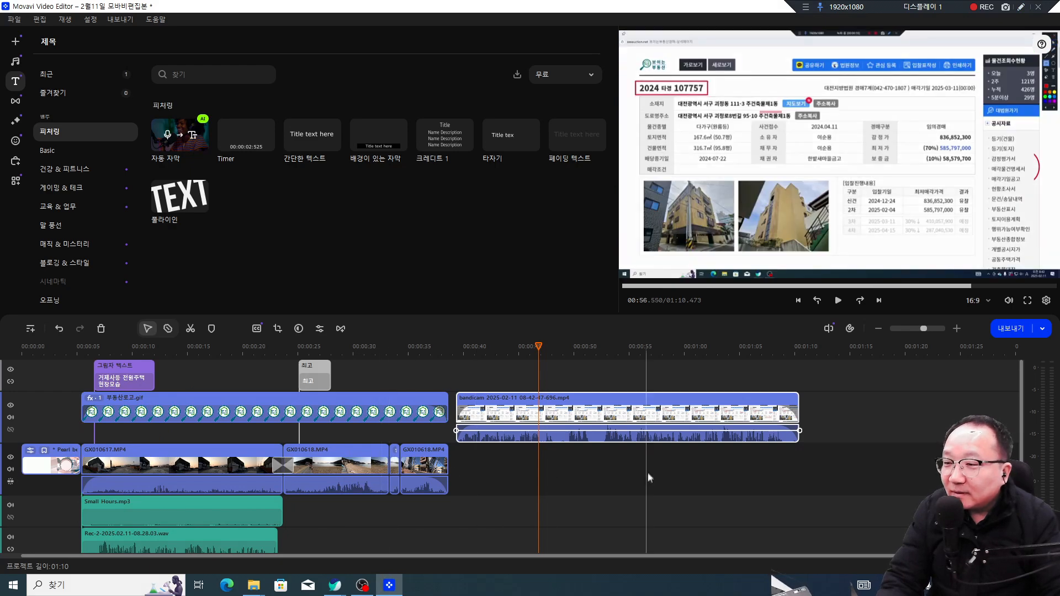